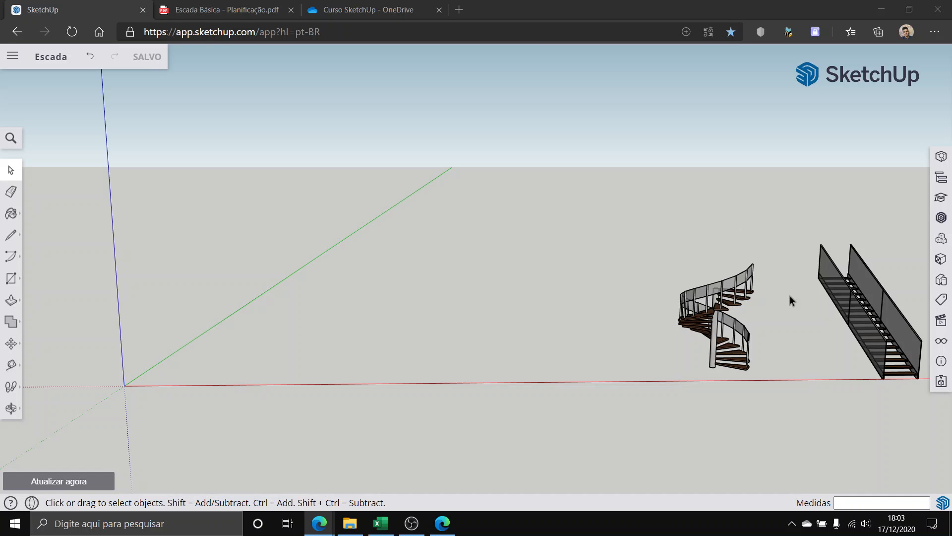
Step: Examine the spiral staircase and the straight staircase in the model from several angles
{"action": "scroll", "coordinate": [621, 320], "scroll_direction": "down", "scroll_amount": 4}
{"action": "scroll", "coordinate": [846, 299], "scroll_direction": "up", "scroll_amount": 3}
{"action": "scroll", "coordinate": [846, 299], "scroll_direction": "up", "scroll_amount": 5}
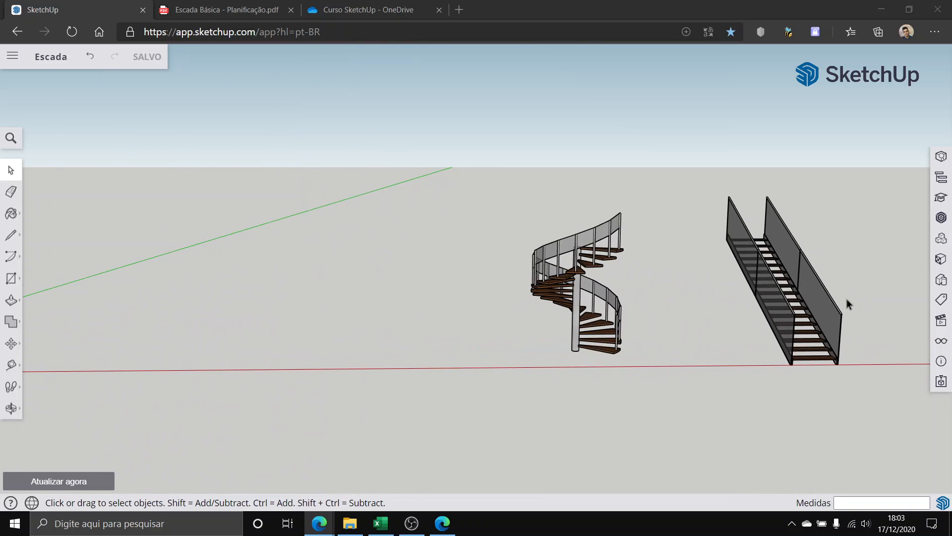
{"action": "middle_click_drag", "start_coordinate": [824, 309], "coordinate": [703, 391]}
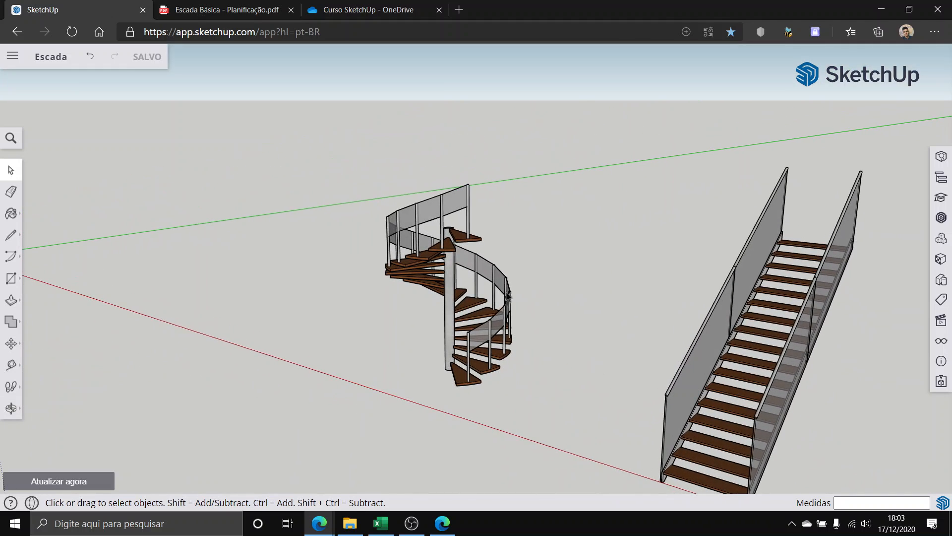
{"action": "middle_click_drag", "start_coordinate": [549, 308], "coordinate": [732, 409]}
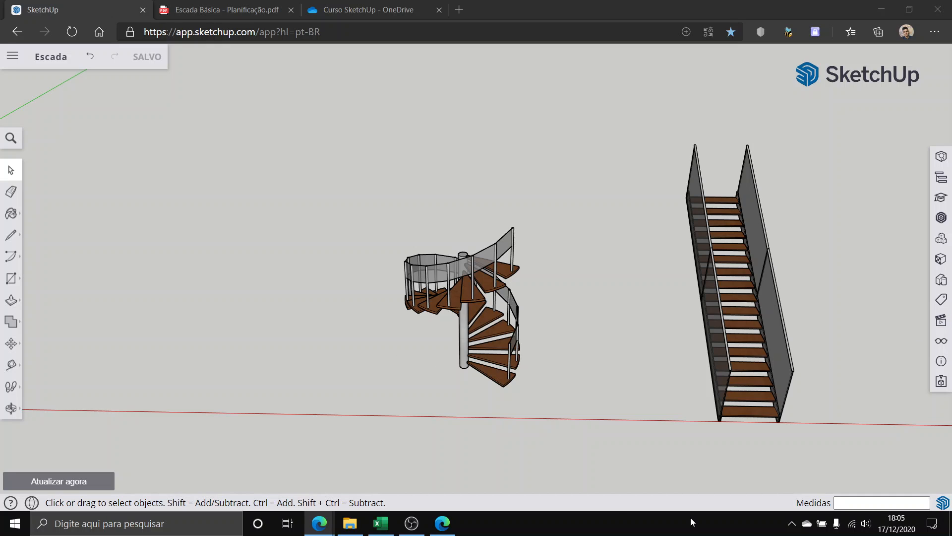
{"action": "left_click", "coordinate": [896, 523]}
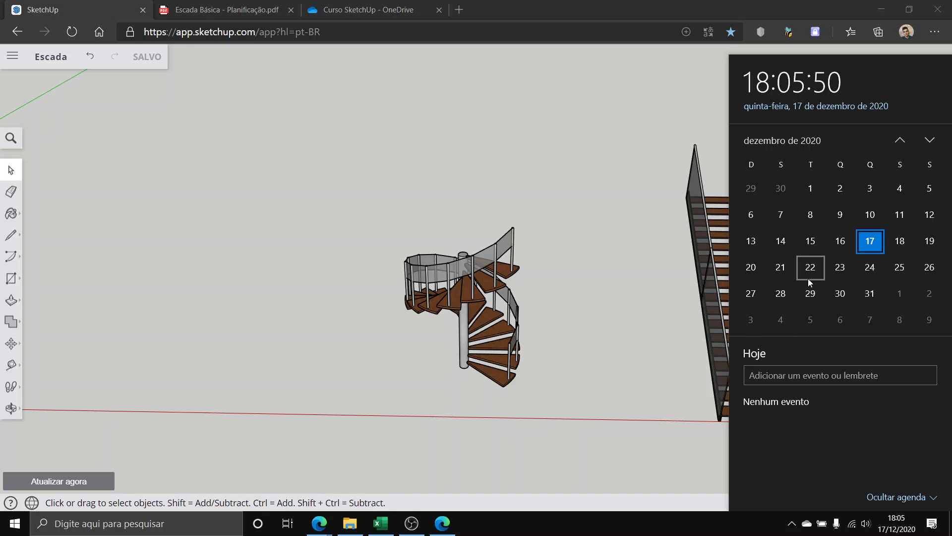
{"action": "left_click", "coordinate": [689, 490]}
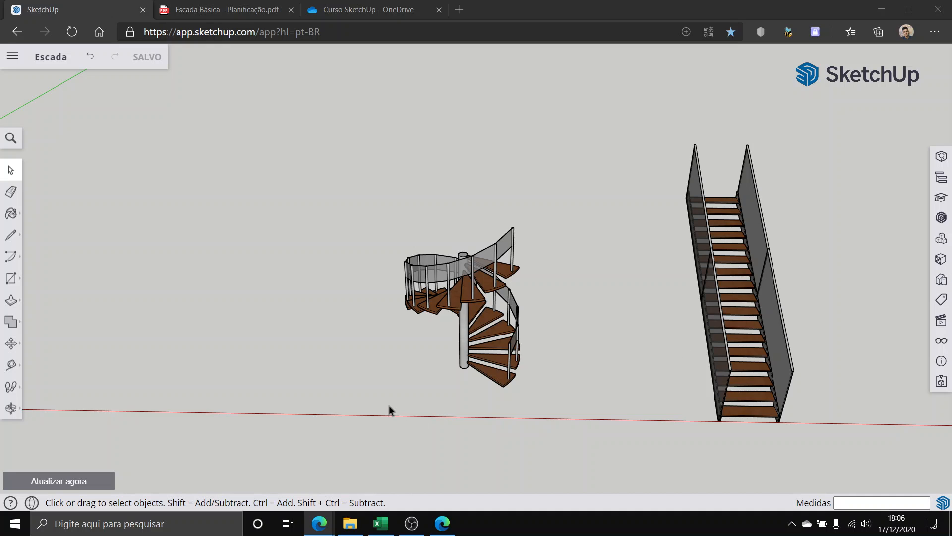
{"action": "scroll", "coordinate": [392, 406], "scroll_direction": "down", "scroll_amount": 3}
{"action": "middle_click_drag", "start_coordinate": [392, 405], "coordinate": [409, 351]}
{"action": "scroll", "coordinate": [471, 389], "scroll_direction": "up", "scroll_amount": 1}
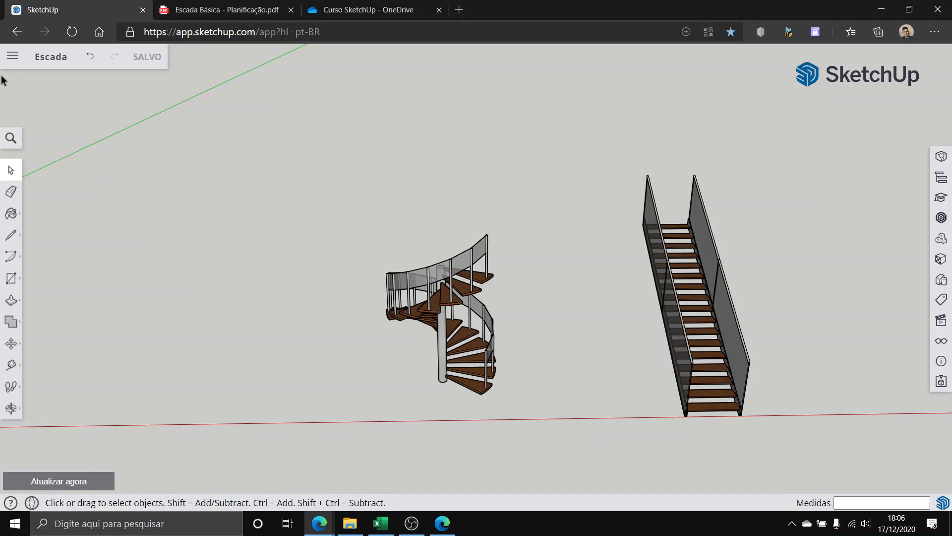
Step: Start a new blank model
{"action": "left_click", "coordinate": [13, 56]}
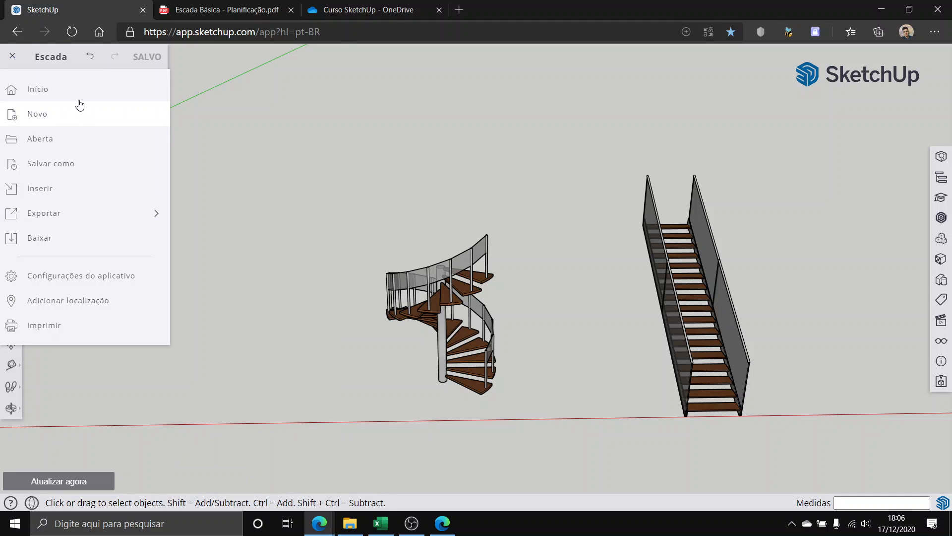
{"action": "left_click", "coordinate": [157, 107]}
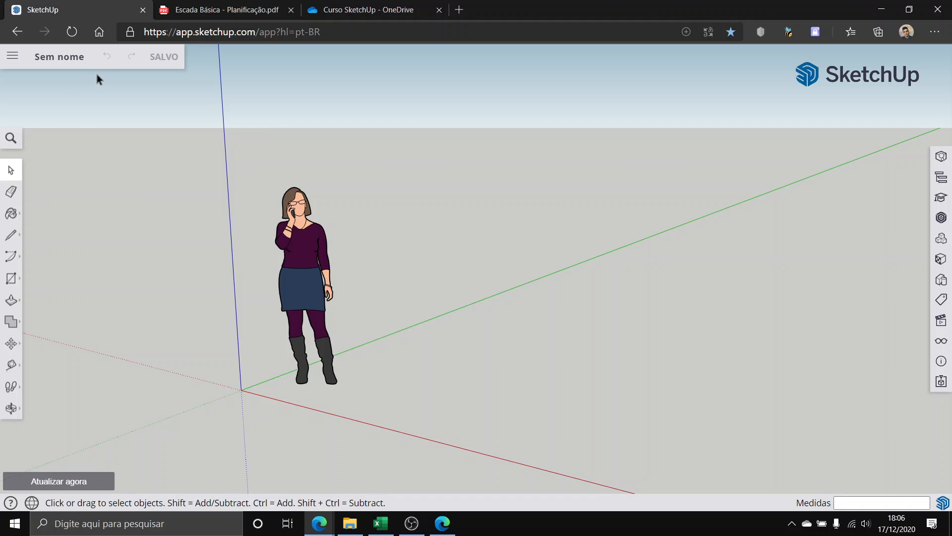
Step: Go to the SketchUp home page and open Escada.skp from the recent files
{"action": "left_click", "coordinate": [12, 56]}
{"action": "left_click", "coordinate": [40, 90]}
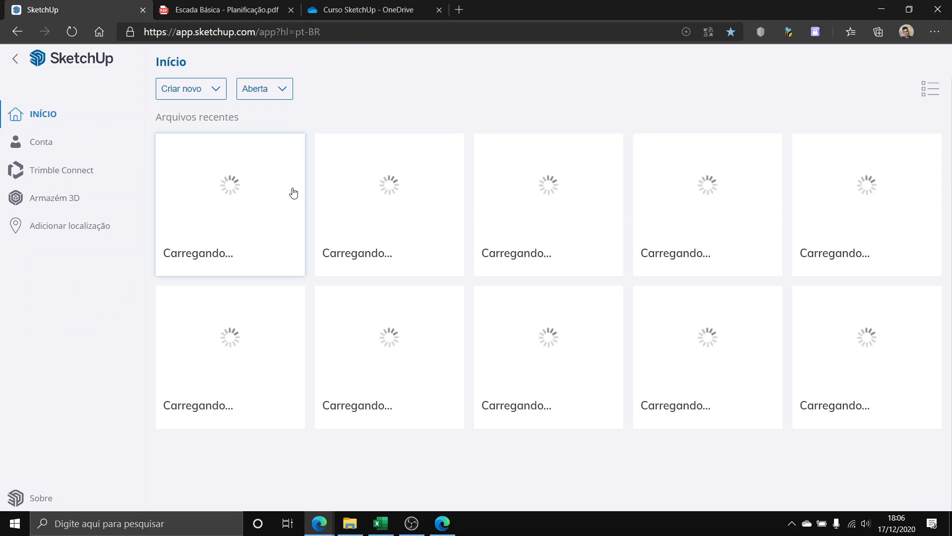
{"action": "left_click", "coordinate": [218, 200]}
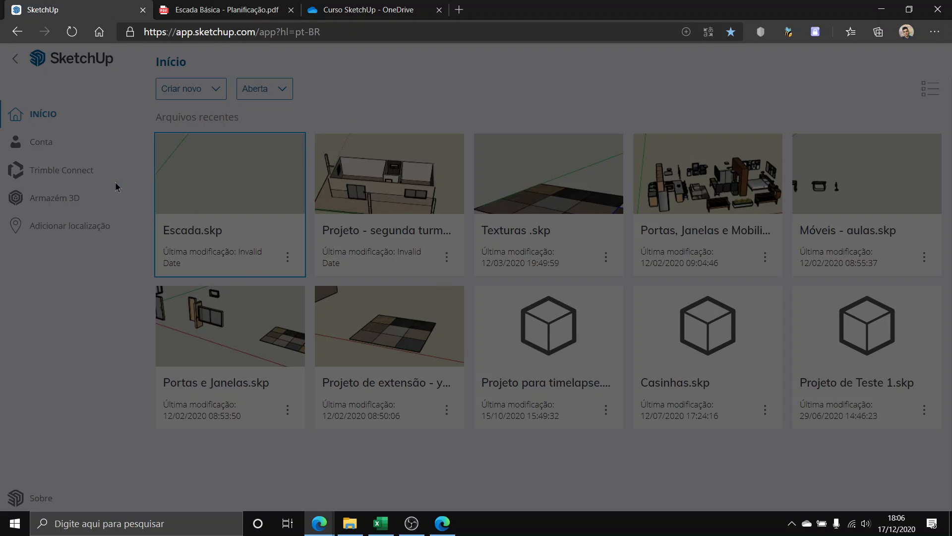
{"action": "scroll", "coordinate": [379, 255], "scroll_direction": "down", "scroll_amount": 2}
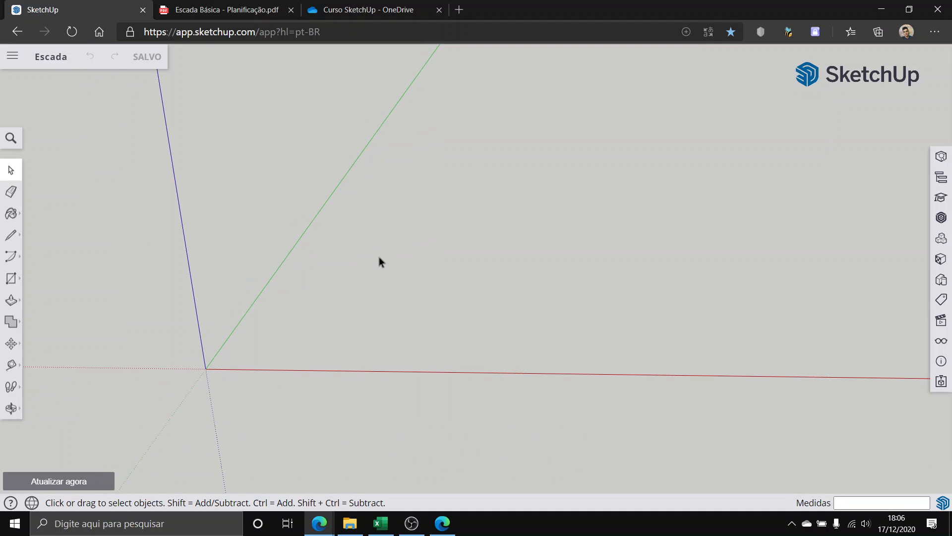
Step: Examine the reopened model's two finished staircases beside the red axis, up close and as a whole
{"action": "scroll", "coordinate": [379, 257], "scroll_direction": "down", "scroll_amount": 4}
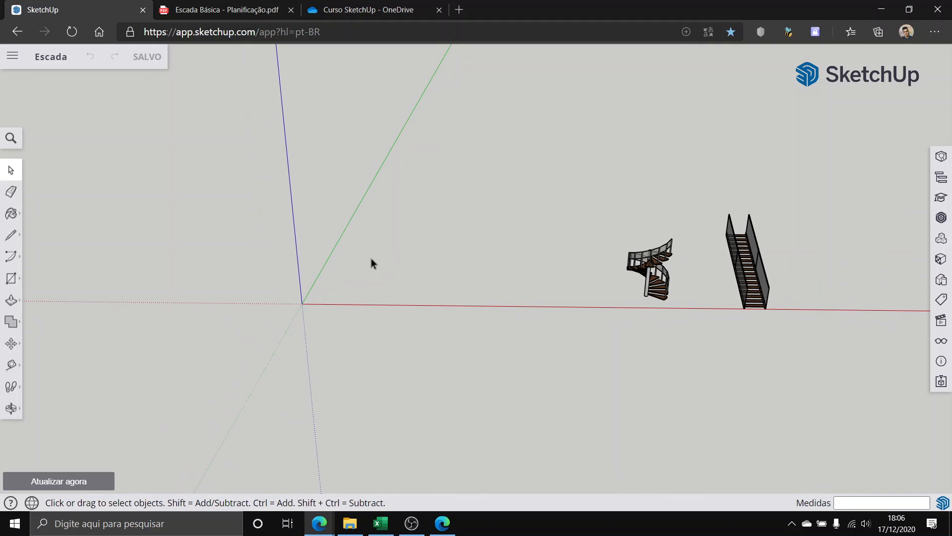
{"action": "scroll", "coordinate": [698, 178], "scroll_direction": "up", "scroll_amount": 1}
{"action": "scroll", "coordinate": [698, 177], "scroll_direction": "up", "scroll_amount": 1}
{"action": "middle_click_drag", "start_coordinate": [709, 302], "coordinate": [436, 303]}
{"action": "scroll", "coordinate": [656, 363], "scroll_direction": "up", "scroll_amount": 3}
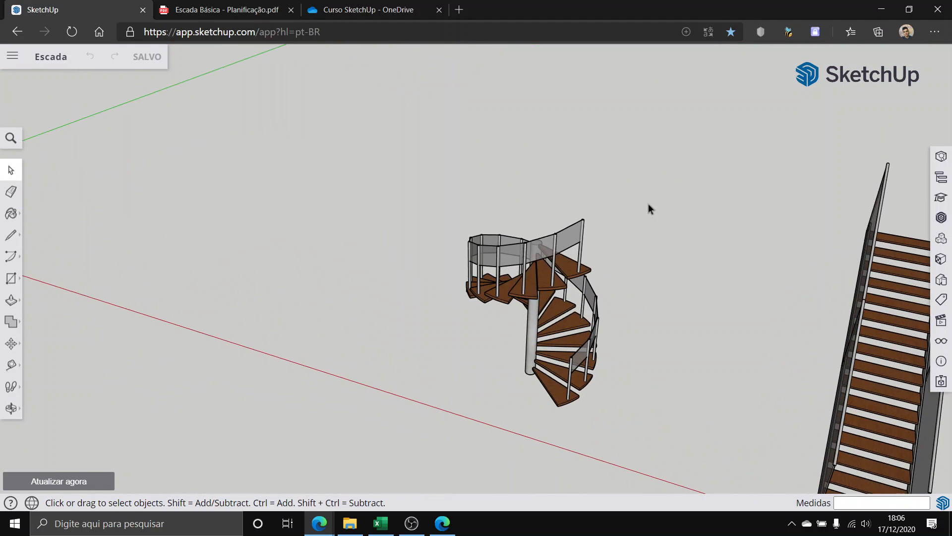
{"action": "scroll", "coordinate": [517, 362], "scroll_direction": "down", "scroll_amount": 3}
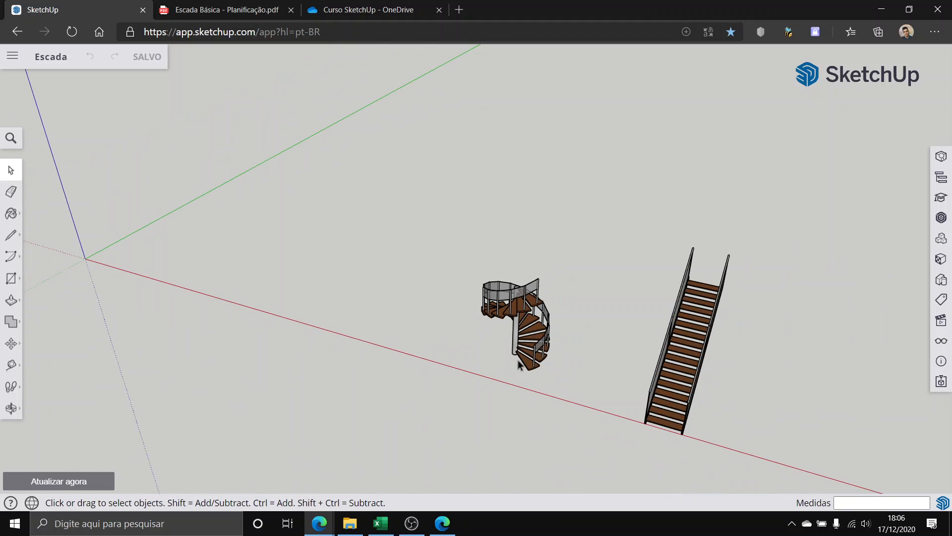
{"action": "scroll", "coordinate": [522, 365], "scroll_direction": "up", "scroll_amount": 5}
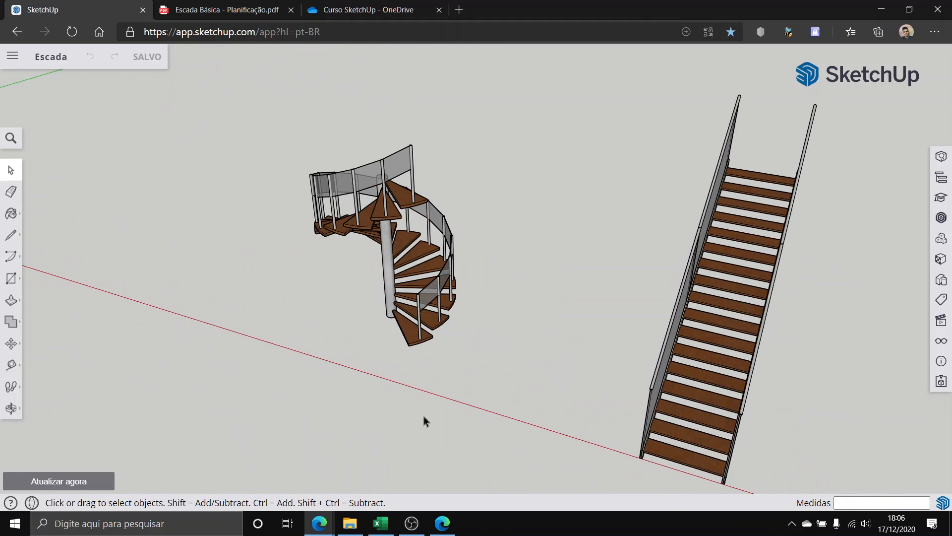
{"action": "scroll", "coordinate": [521, 247], "scroll_direction": "down", "scroll_amount": 3}
{"action": "middle_click_drag", "start_coordinate": [608, 346], "coordinate": [148, 131]}
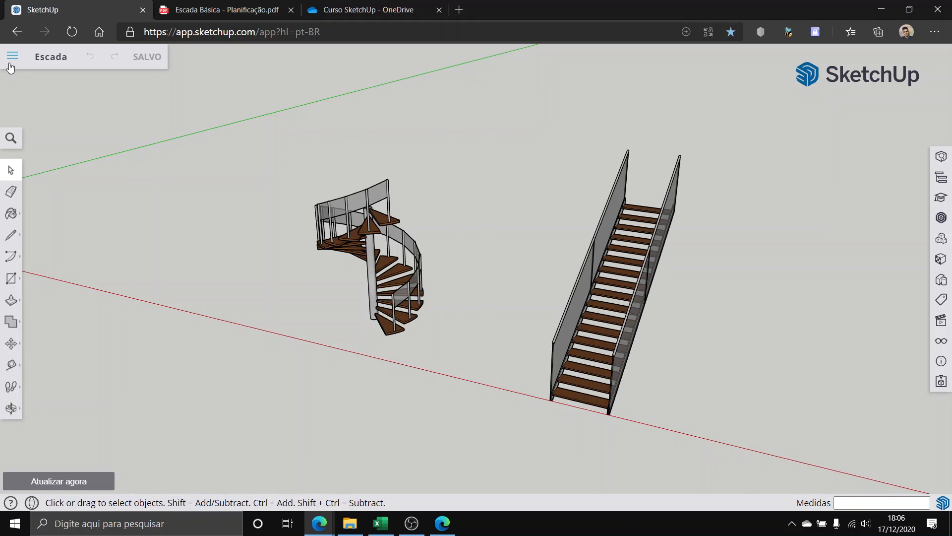
{"action": "left_click", "coordinate": [10, 63]}
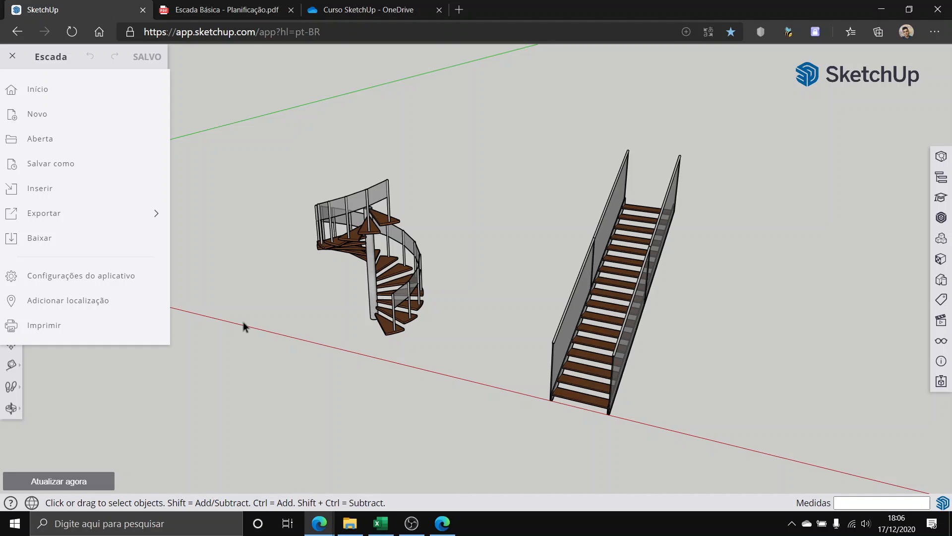
{"action": "left_click", "coordinate": [282, 276]}
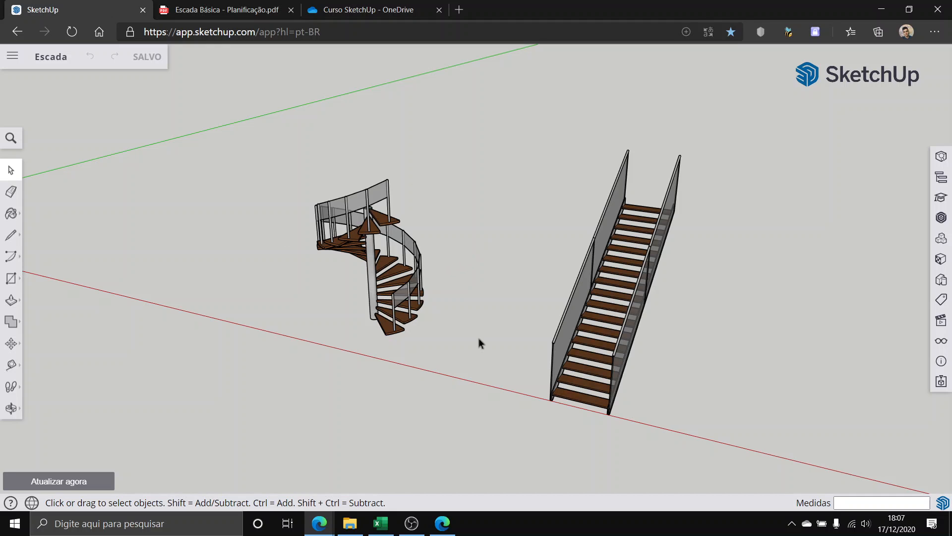
{"action": "scroll", "coordinate": [392, 202], "scroll_direction": "up", "scroll_amount": 4}
{"action": "scroll", "coordinate": [405, 281], "scroll_direction": "down", "scroll_amount": 4}
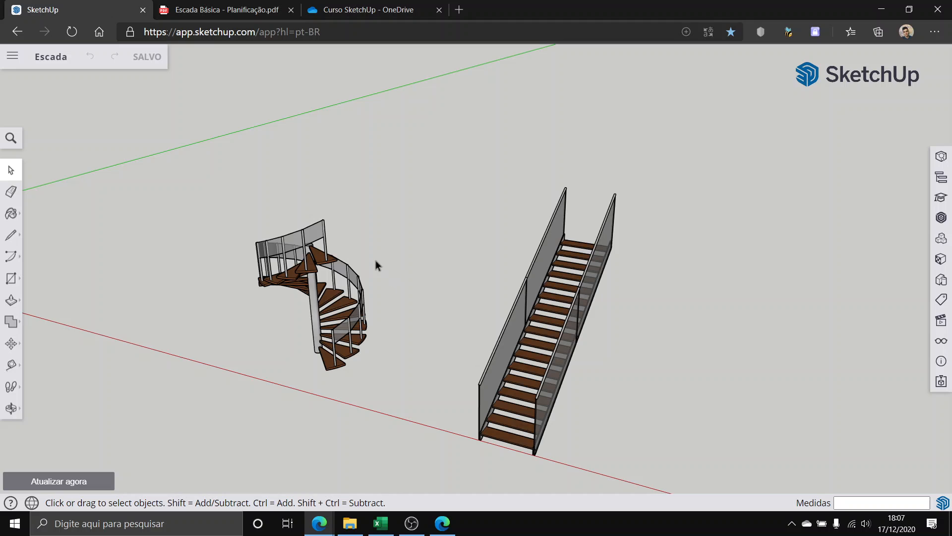
{"action": "scroll", "coordinate": [376, 265], "scroll_direction": "down", "scroll_amount": 4}
{"action": "scroll", "coordinate": [247, 272], "scroll_direction": "up", "scroll_amount": 4}
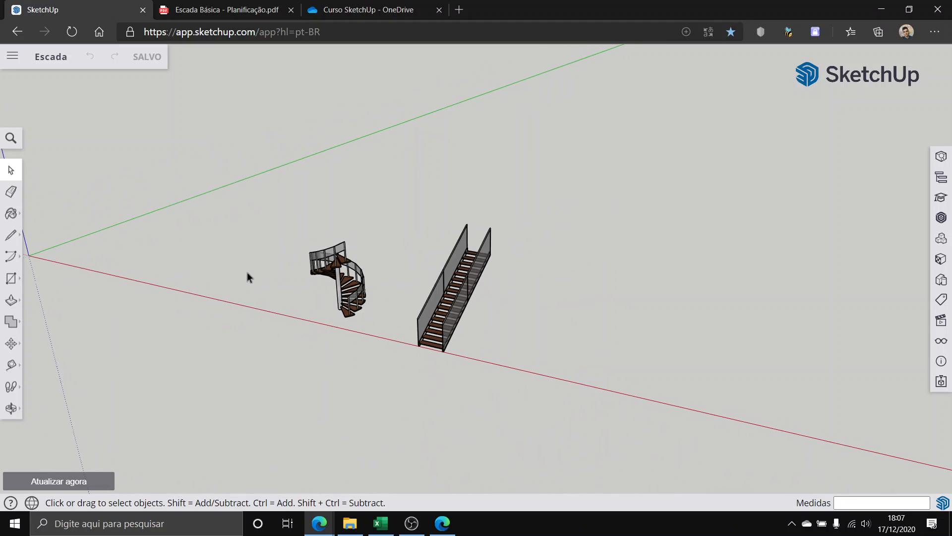
{"action": "middle_click_drag", "start_coordinate": [507, 302], "coordinate": [454, 276]}
{"action": "scroll", "coordinate": [454, 277], "scroll_direction": "down", "scroll_amount": 2}
{"action": "scroll", "coordinate": [268, 223], "scroll_direction": "up", "scroll_amount": 3}
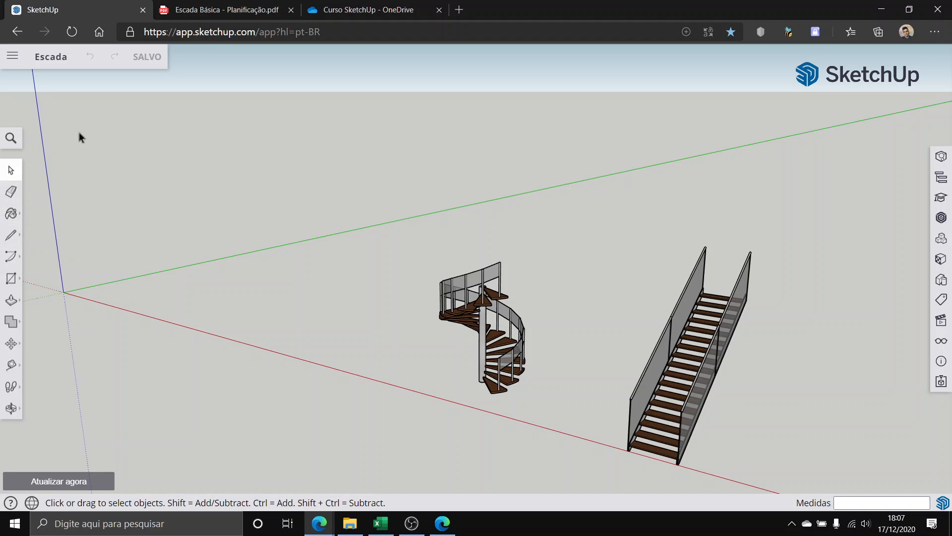
Step: Switch to the Escada Básica - Planificação.pdf drawing and read the stair's step counts and dimensions
{"action": "left_click", "coordinate": [202, 10]}
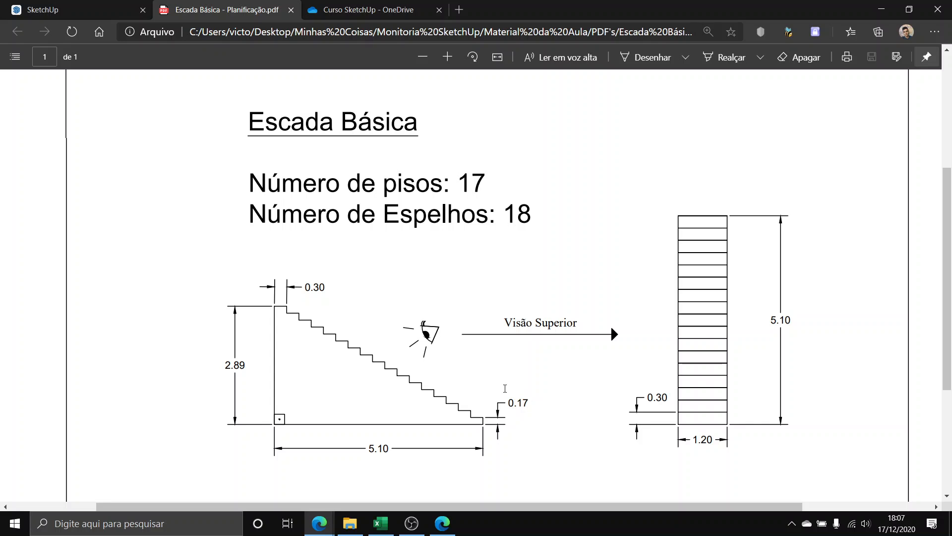
{"action": "right_click", "coordinate": [324, 376]}
{"action": "left_click", "coordinate": [212, 387]}
Step: Switch to OneDrive, copy a sharing link for the Escada Básica PDF in the Curso SketchUp folder, and close the OneDrive page
{"action": "left_click", "coordinate": [376, 10]}
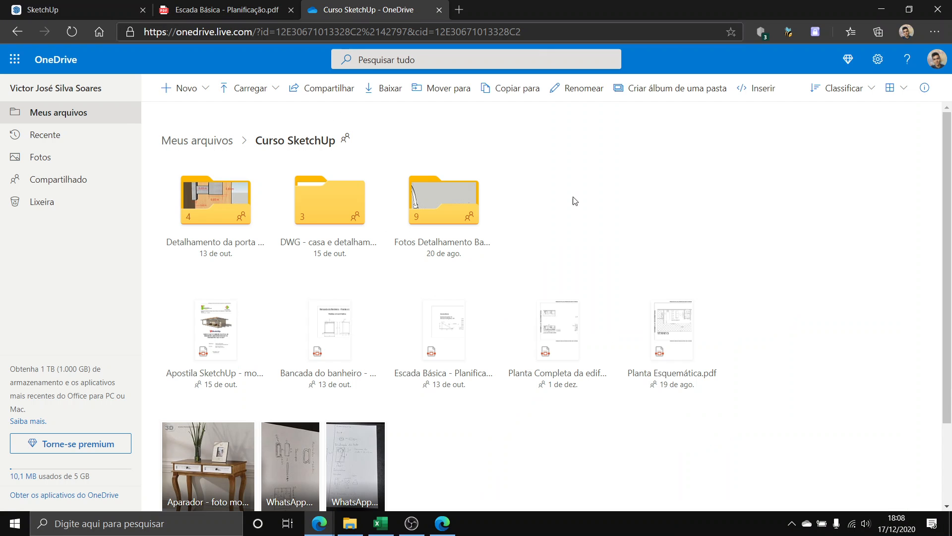
{"action": "left_click", "coordinate": [489, 300]}
{"action": "left_click", "coordinate": [256, 87]}
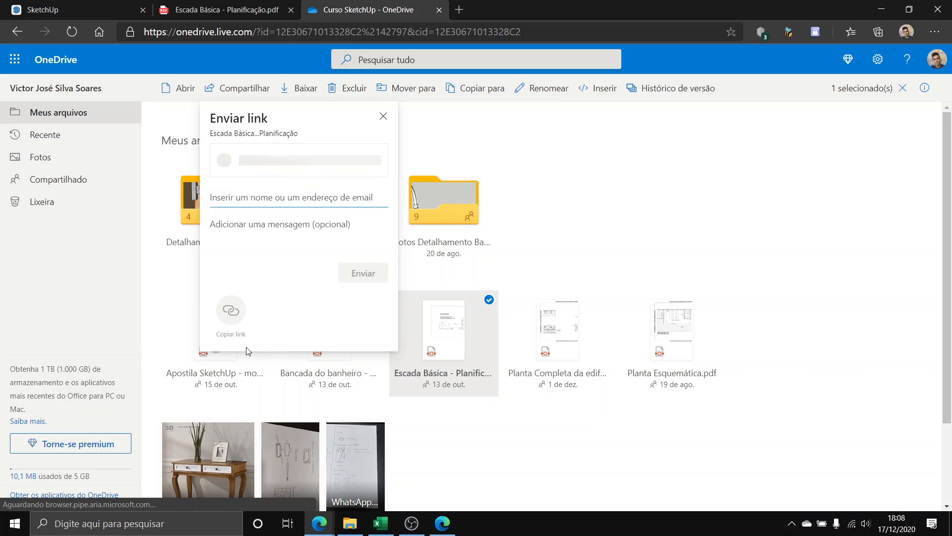
{"action": "left_click", "coordinate": [230, 310]}
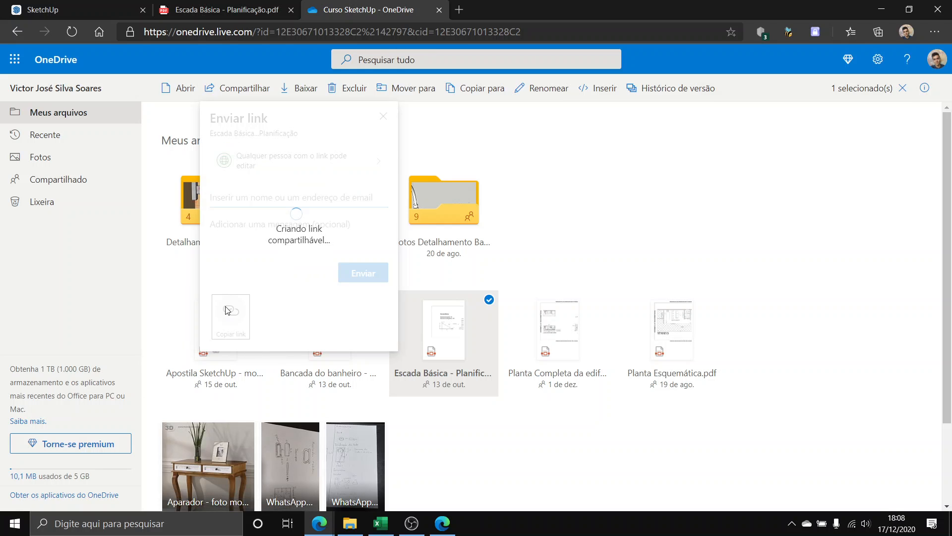
{"action": "left_click", "coordinate": [383, 116]}
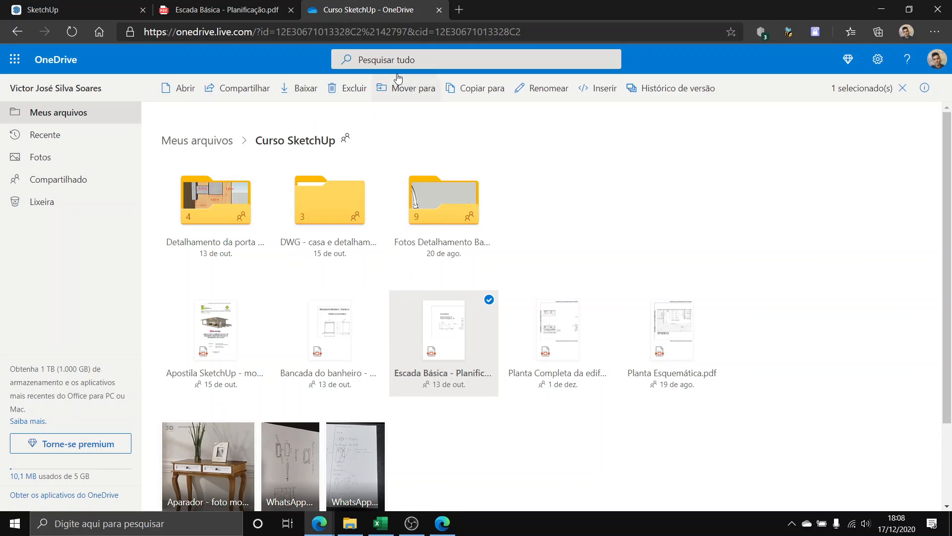
{"action": "left_click", "coordinate": [439, 9]}
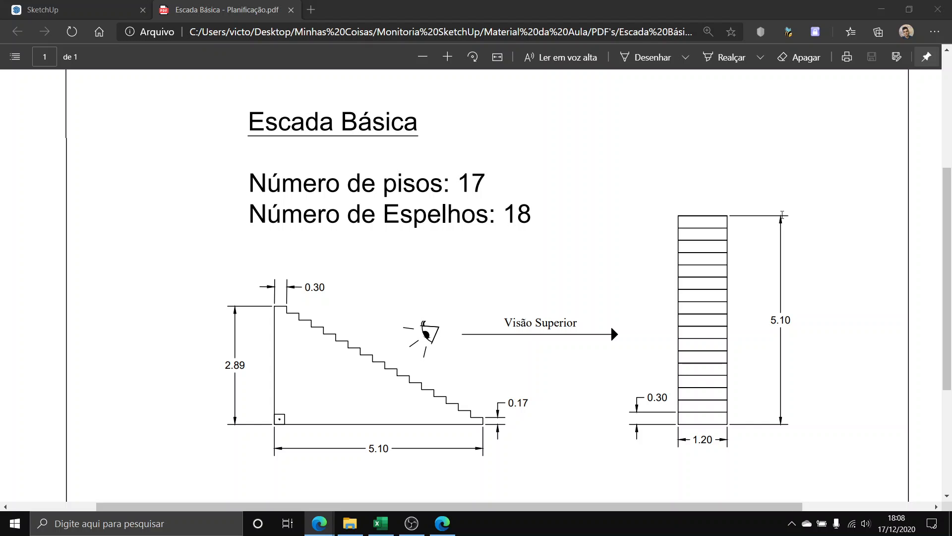
Step: Return to the SketchUp model and examine the treads, stringers and railings of both staircases from the side and from above
{"action": "left_click", "coordinate": [42, 9]}
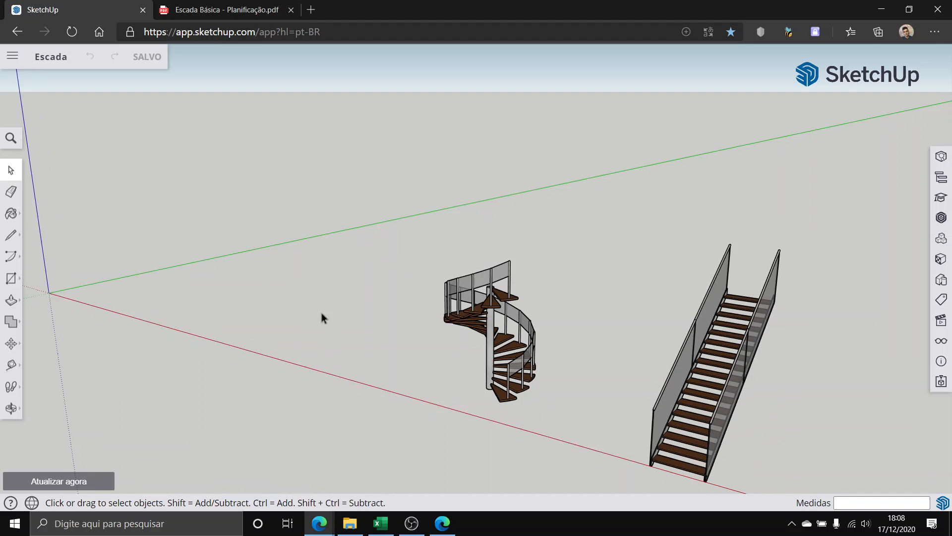
{"action": "middle_click_drag", "start_coordinate": [321, 312], "coordinate": [336, 340]}
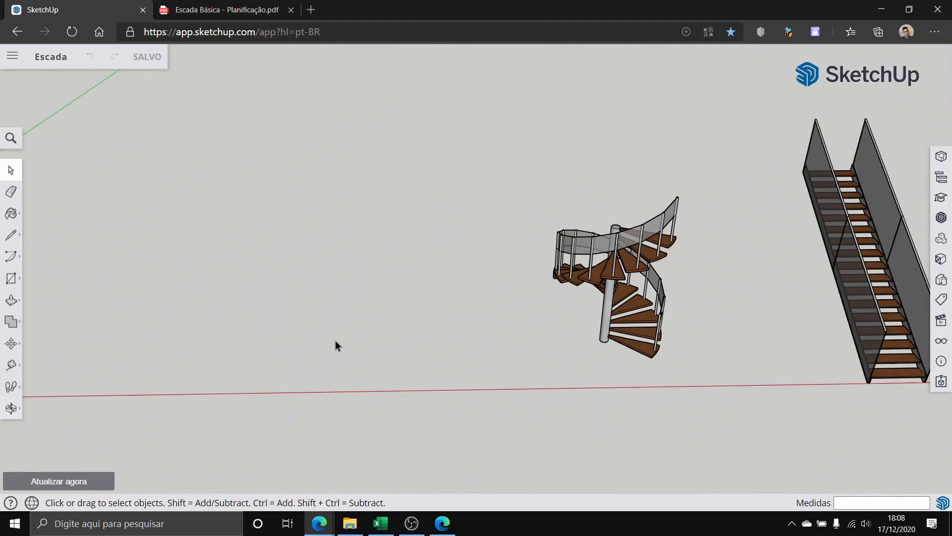
{"action": "scroll", "coordinate": [347, 332], "scroll_direction": "down", "scroll_amount": 5}
{"action": "scroll", "coordinate": [808, 260], "scroll_direction": "up", "scroll_amount": 9}
{"action": "middle_click_drag", "start_coordinate": [669, 355], "coordinate": [457, 294]}
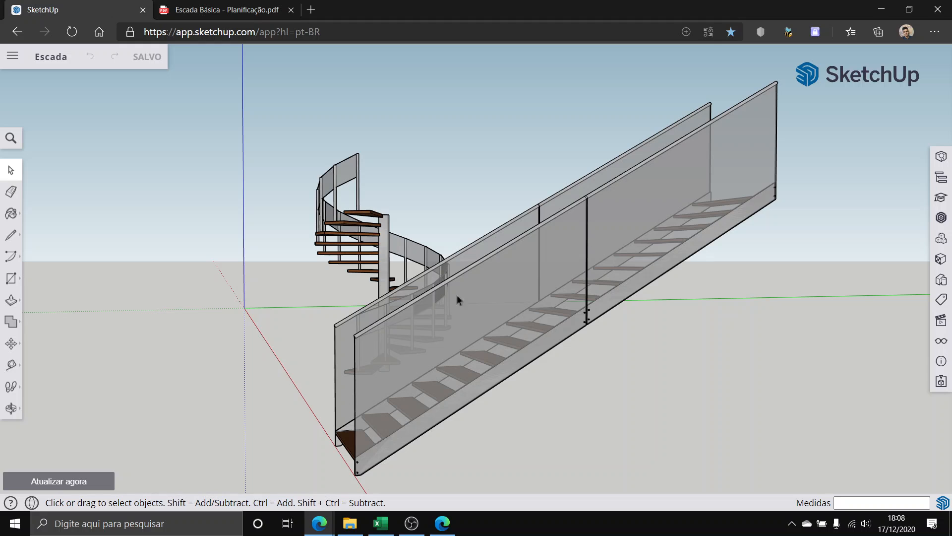
{"action": "scroll", "coordinate": [342, 238], "scroll_direction": "up", "scroll_amount": 1}
{"action": "scroll", "coordinate": [164, 362], "scroll_direction": "up", "scroll_amount": 1}
{"action": "scroll", "coordinate": [349, 301], "scroll_direction": "down", "scroll_amount": 5}
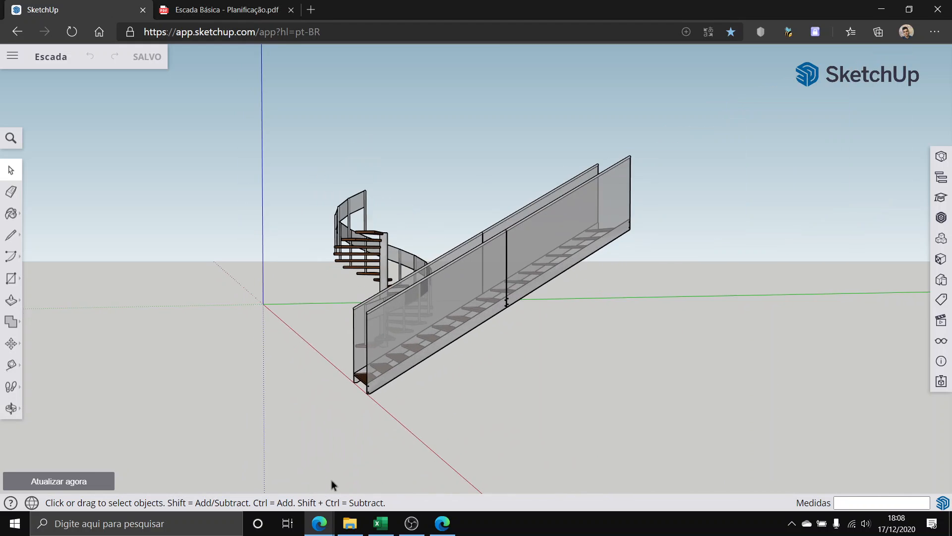
{"action": "scroll", "coordinate": [331, 480], "scroll_direction": "up", "scroll_amount": 4}
{"action": "middle_click_drag", "start_coordinate": [340, 305], "coordinate": [557, 397]}
{"action": "scroll", "coordinate": [407, 265], "scroll_direction": "down", "scroll_amount": 3}
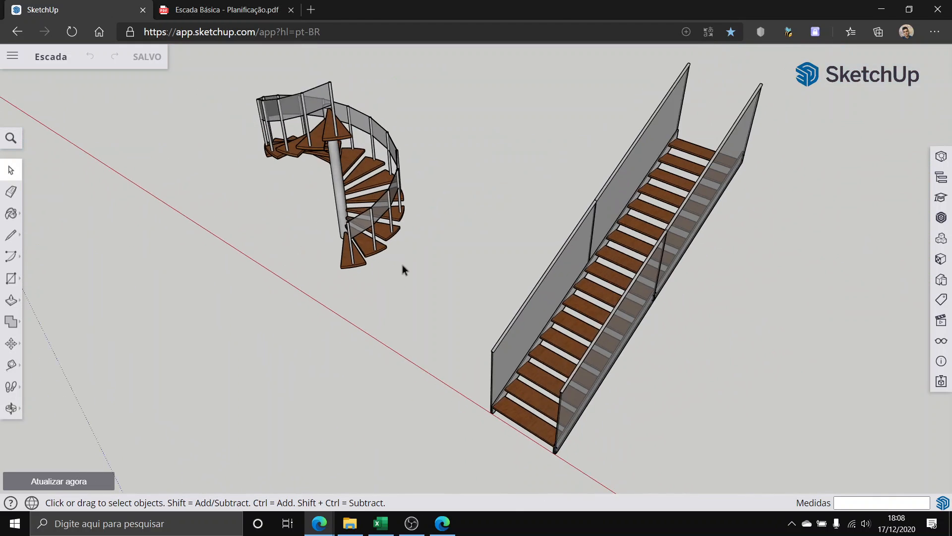
{"action": "scroll", "coordinate": [149, 169], "scroll_direction": "down", "scroll_amount": 3}
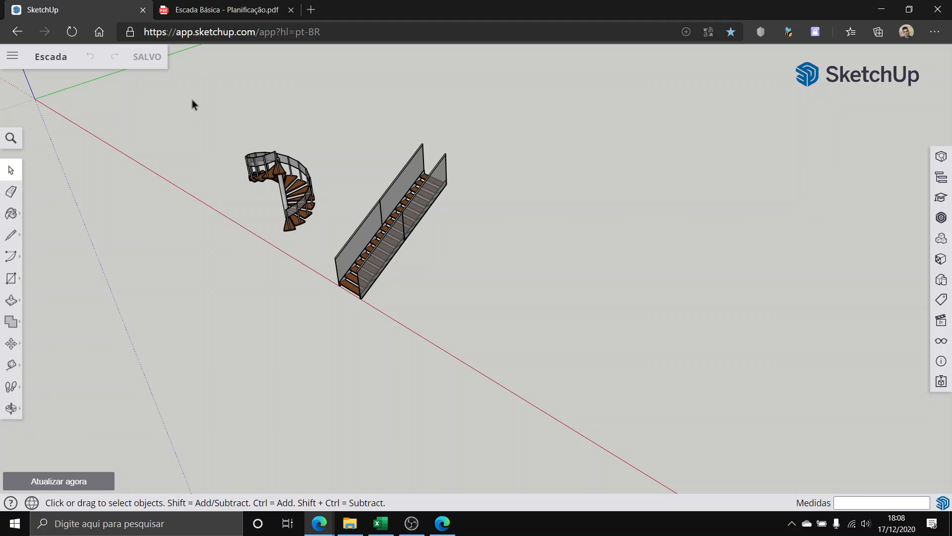
{"action": "scroll", "coordinate": [362, 224], "scroll_direction": "down", "scroll_amount": 5}
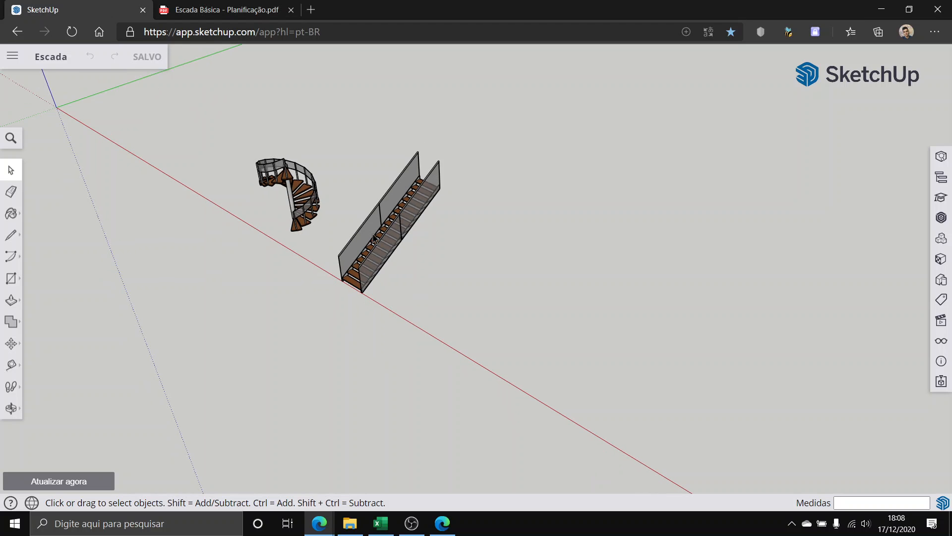
{"action": "middle_click_drag", "start_coordinate": [362, 224], "coordinate": [350, 193]}
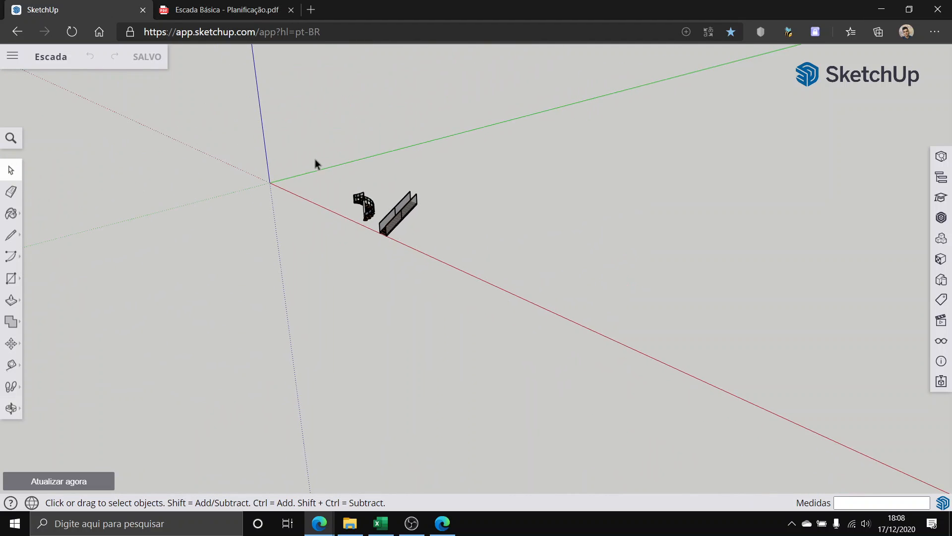
Step: Examine the spiral and straight staircases from several angles, ending at the empty area around the axes' origin
{"action": "scroll", "coordinate": [301, 162], "scroll_direction": "up", "scroll_amount": 7}
{"action": "scroll", "coordinate": [671, 320], "scroll_direction": "up", "scroll_amount": 1}
{"action": "scroll", "coordinate": [671, 320], "scroll_direction": "up", "scroll_amount": 3}
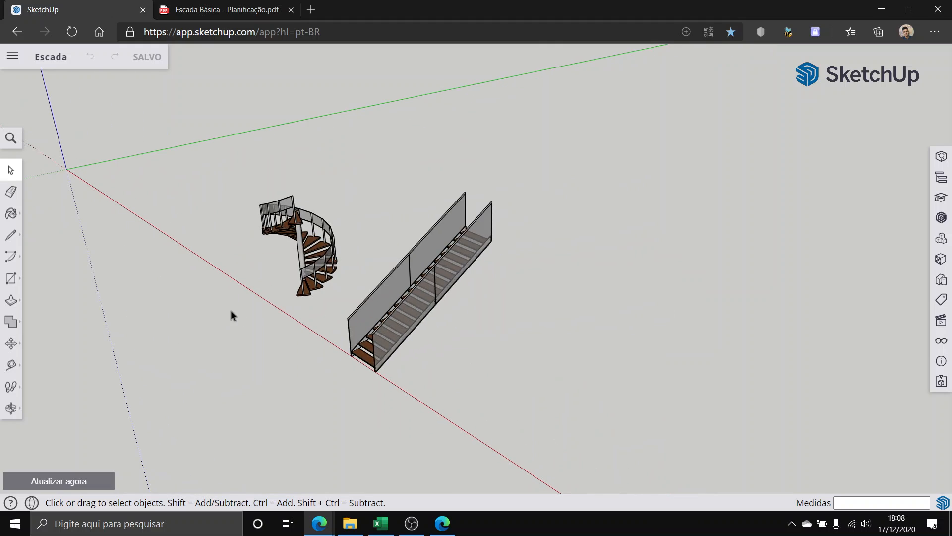
{"action": "scroll", "coordinate": [78, 195], "scroll_direction": "up", "scroll_amount": 3}
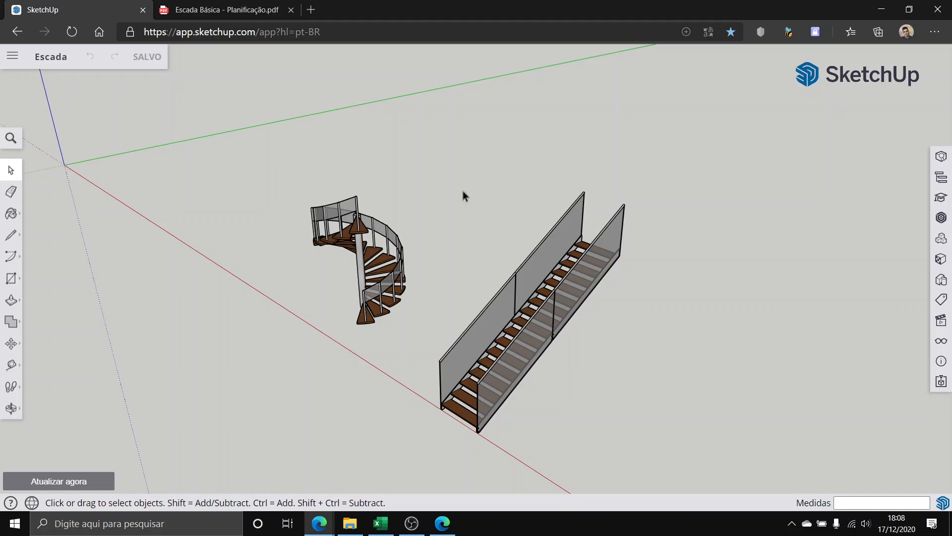
{"action": "scroll", "coordinate": [419, 280], "scroll_direction": "up", "scroll_amount": 2}
{"action": "scroll", "coordinate": [428, 276], "scroll_direction": "down", "scroll_amount": 3}
{"action": "scroll", "coordinate": [428, 276], "scroll_direction": "up", "scroll_amount": 5}
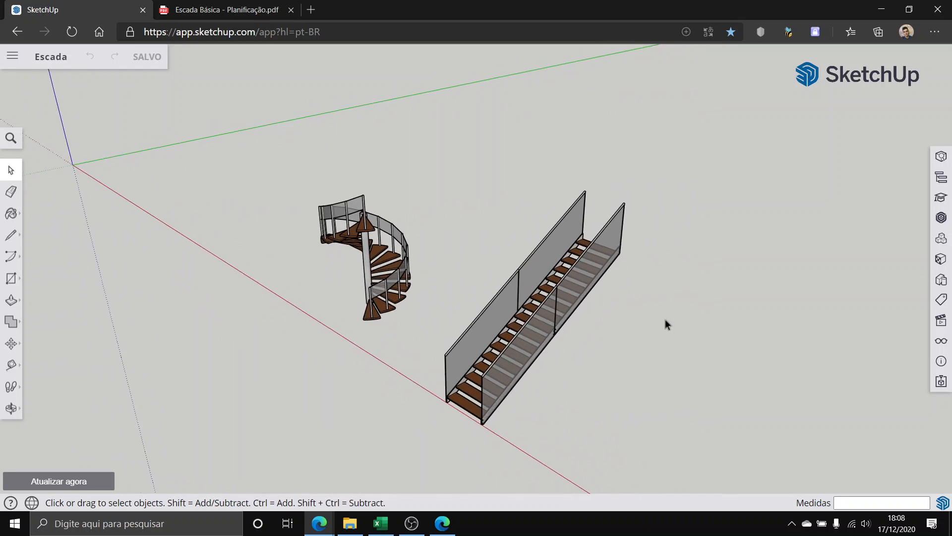
{"action": "scroll", "coordinate": [394, 204], "scroll_direction": "down", "scroll_amount": 4}
{"action": "scroll", "coordinate": [320, 112], "scroll_direction": "up", "scroll_amount": 6}
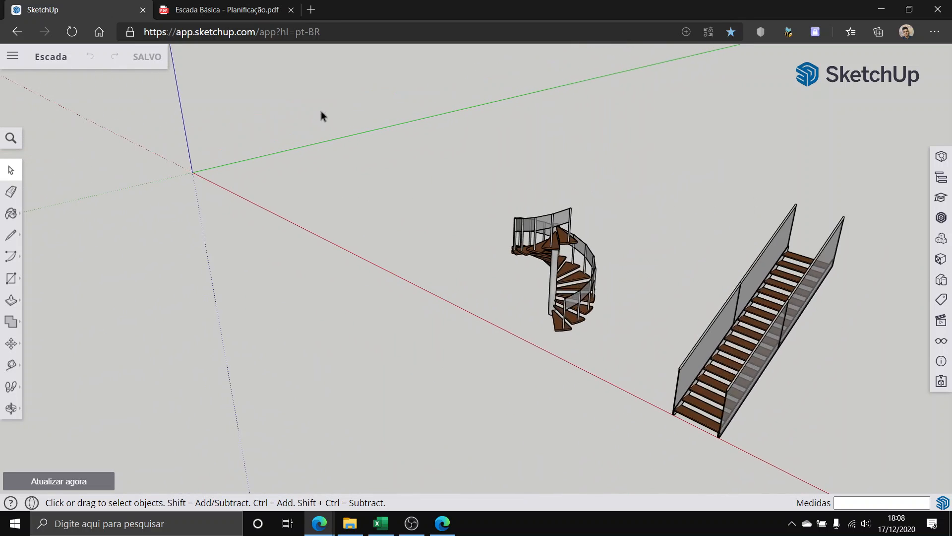
{"action": "middle_click_drag", "start_coordinate": [222, 194], "coordinate": [267, 224]}
{"action": "scroll", "coordinate": [383, 272], "scroll_direction": "down", "scroll_amount": 3}
{"action": "scroll", "coordinate": [213, 213], "scroll_direction": "up", "scroll_amount": 3}
{"action": "scroll", "coordinate": [224, 221], "scroll_direction": "up", "scroll_amount": 2}
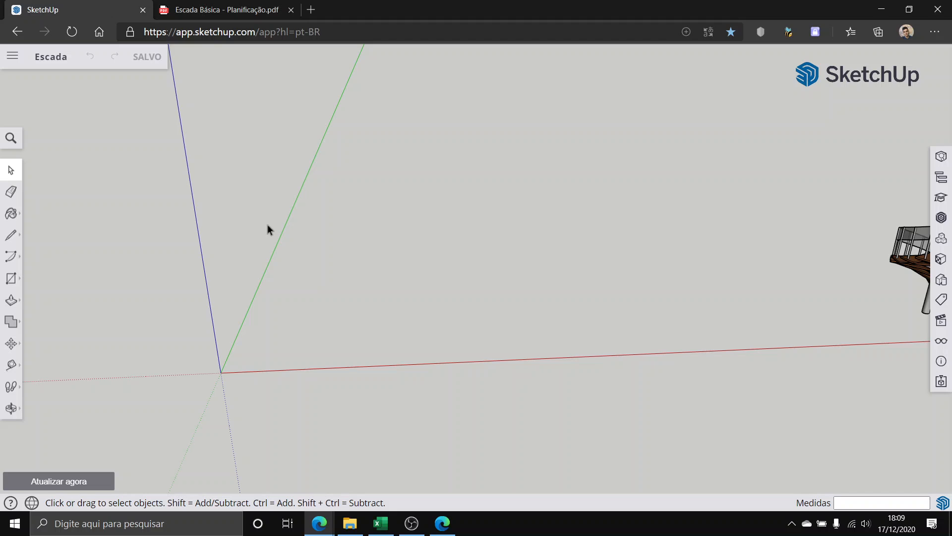
Step: Check the stair dimensions in the Escada Básica PDF and draw a 1.2 by 5.1 m ground rectangle from the origin
{"action": "left_click", "coordinate": [11, 321]}
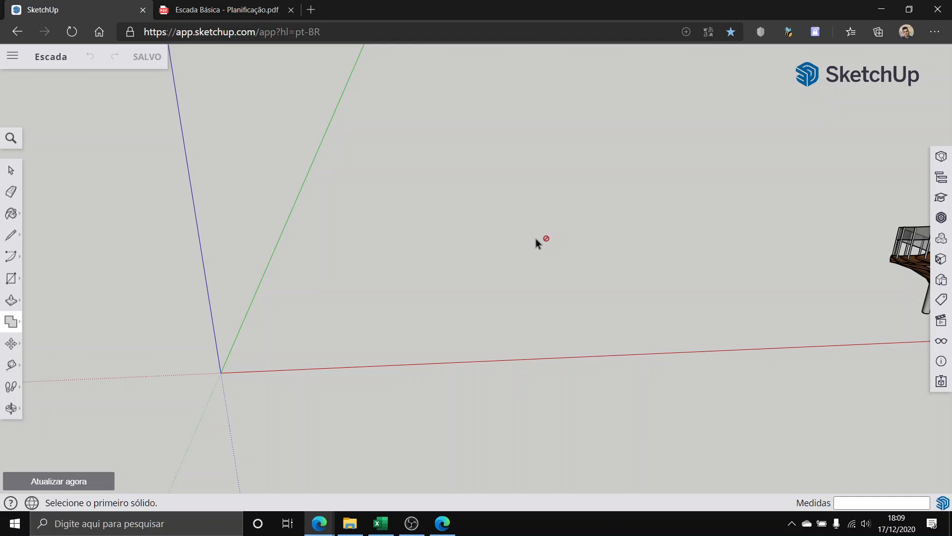
{"action": "left_click", "coordinate": [225, 14]}
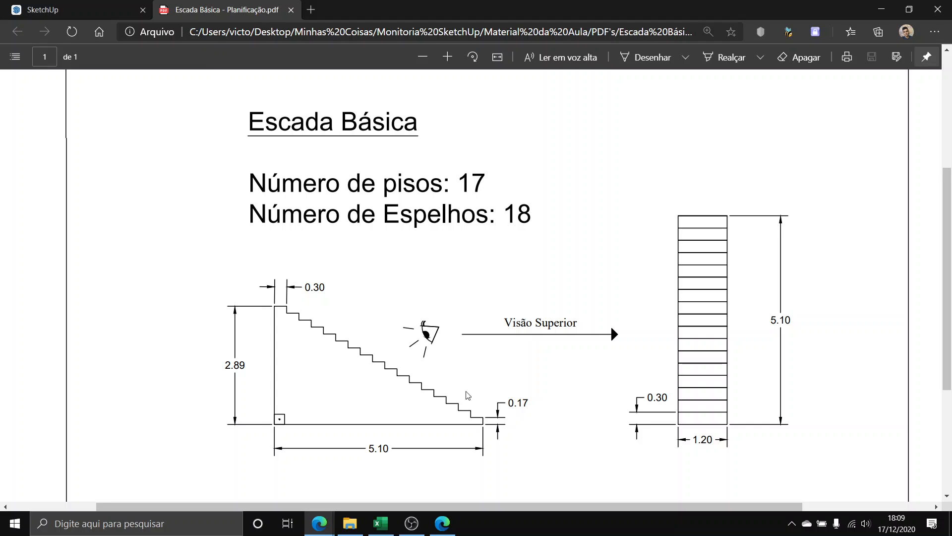
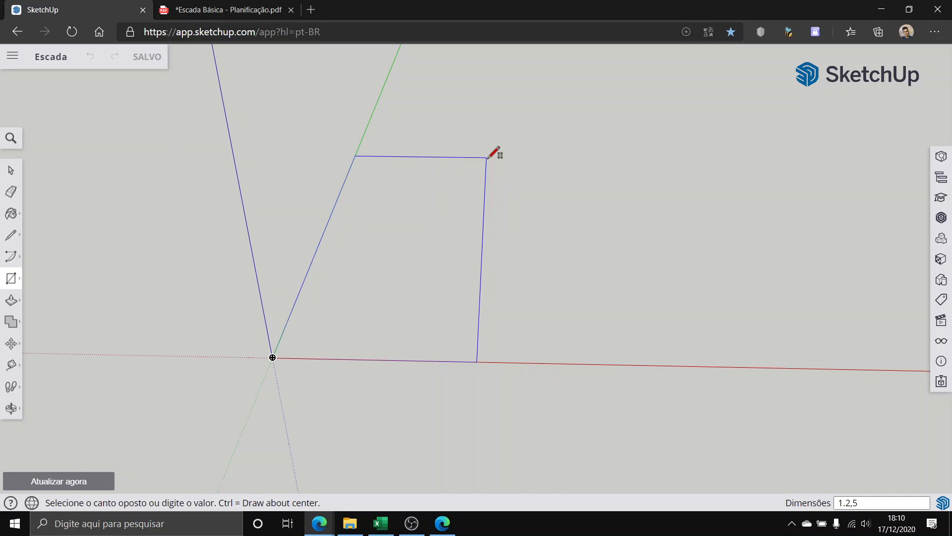
{"action": "key", "text": "Return"}
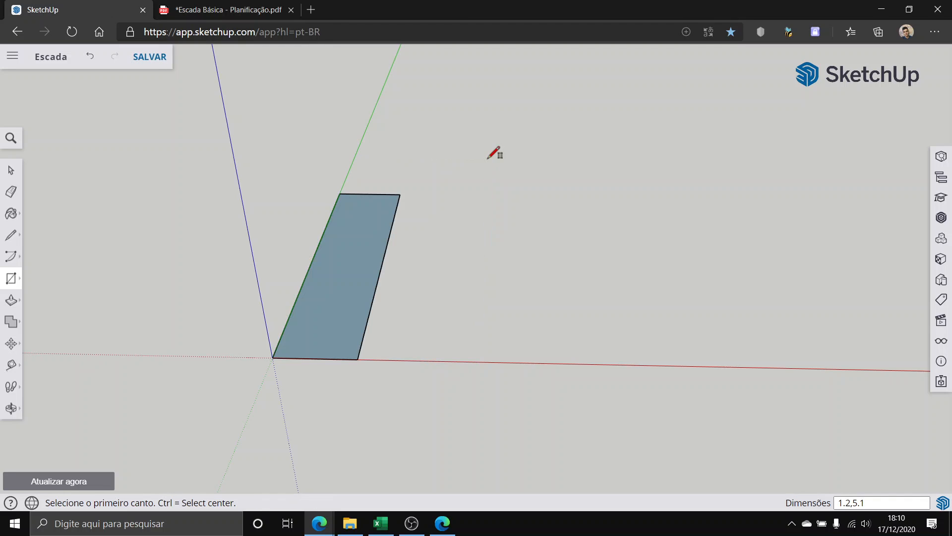
{"action": "left_click", "coordinate": [205, 11]}
{"action": "left_click", "coordinate": [94, 11]}
{"action": "scroll", "coordinate": [104, 300], "scroll_direction": "up", "scroll_amount": 3}
{"action": "left_click", "coordinate": [11, 171]}
Step: Compare the new base rectangle with the finished straight staircase by viewing both from above
{"action": "scroll", "coordinate": [401, 392], "scroll_direction": "down", "scroll_amount": 2}
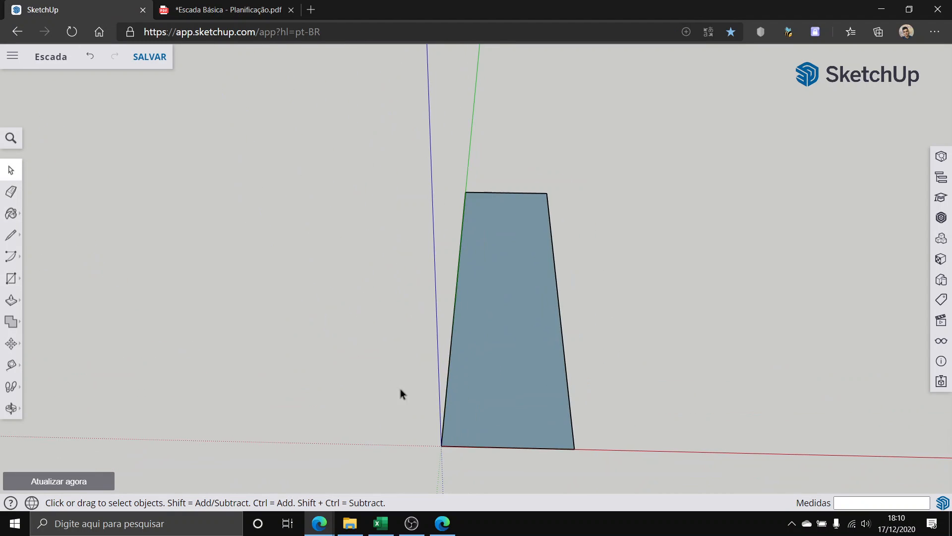
{"action": "scroll", "coordinate": [498, 448], "scroll_direction": "up", "scroll_amount": 4}
{"action": "scroll", "coordinate": [546, 303], "scroll_direction": "down", "scroll_amount": 3}
{"action": "scroll", "coordinate": [499, 286], "scroll_direction": "down", "scroll_amount": 3}
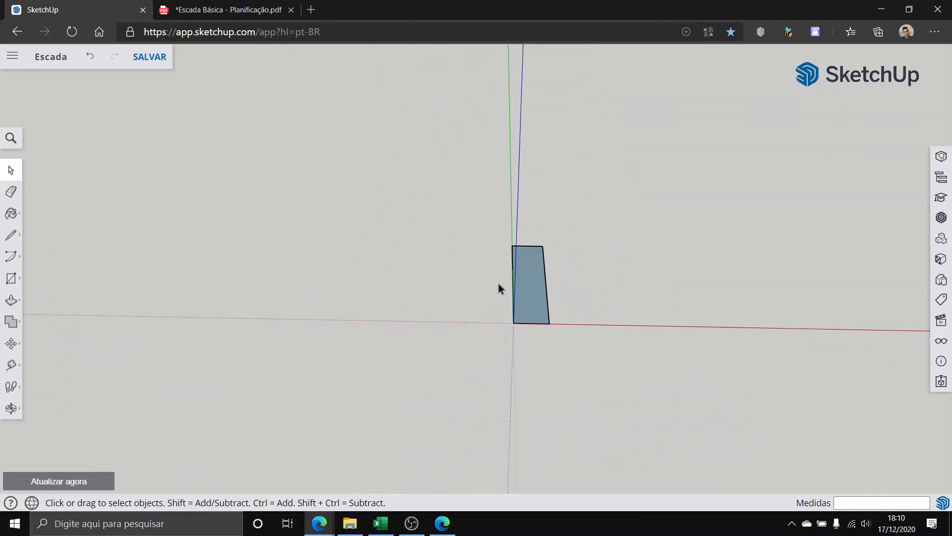
{"action": "scroll", "coordinate": [640, 290], "scroll_direction": "down", "scroll_amount": 2}
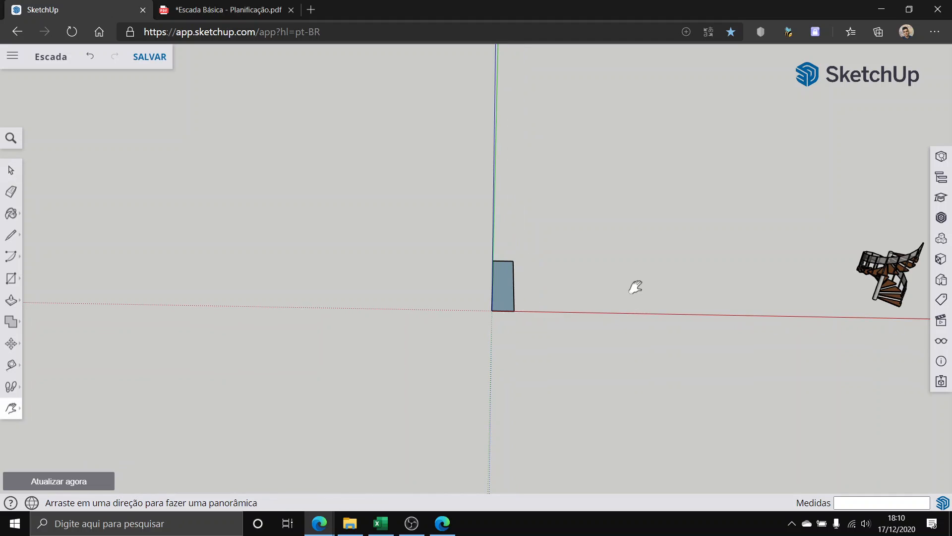
{"action": "middle_click_drag", "start_coordinate": [780, 276], "coordinate": [632, 299]}
{"action": "scroll", "coordinate": [638, 300], "scroll_direction": "up", "scroll_amount": 3}
{"action": "scroll", "coordinate": [632, 286], "scroll_direction": "up", "scroll_amount": 2}
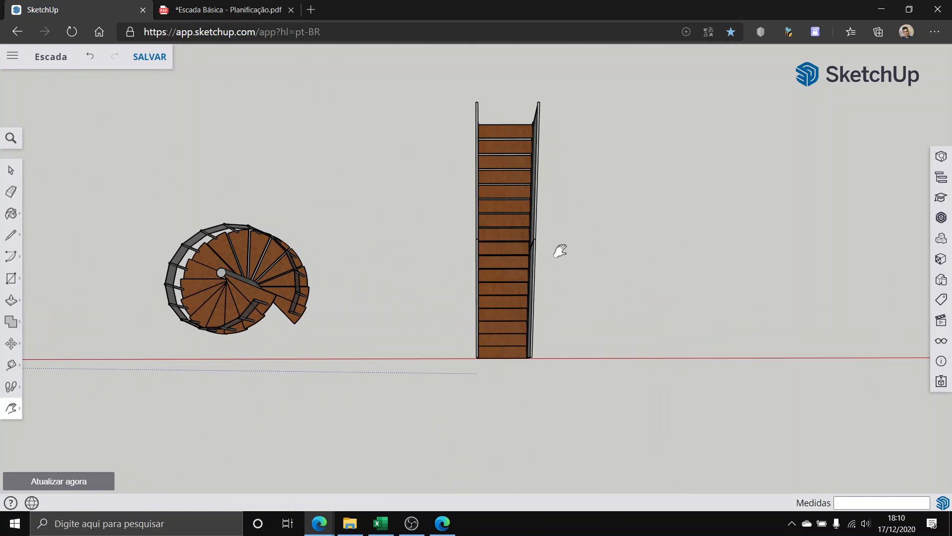
{"action": "middle_click_drag", "start_coordinate": [560, 196], "coordinate": [513, 233], "text": "shift"}
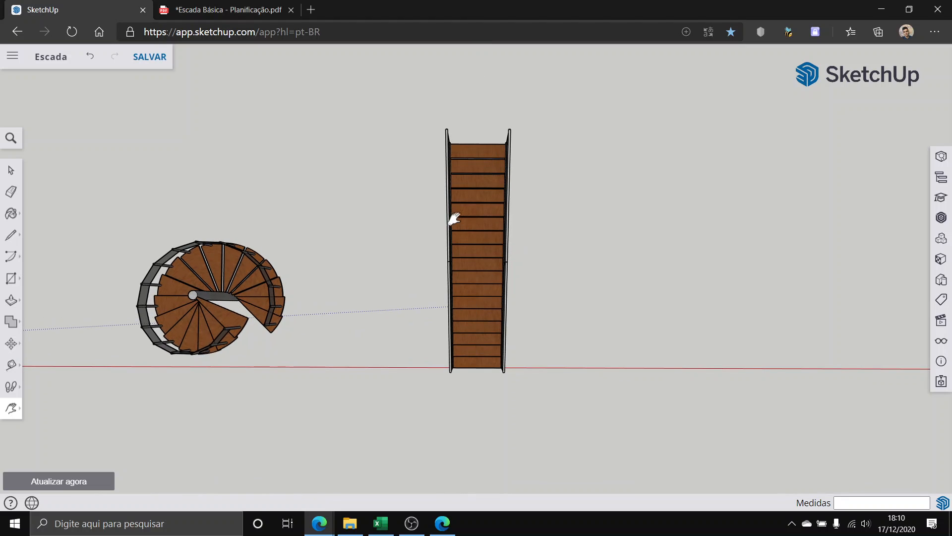
{"action": "mouse_move", "coordinate": [453, 215]}
{"action": "middle_mouse_down"}
{"action": "mouse_move", "coordinate": [463, 206]}
{"action": "mouse_move", "coordinate": [457, 215]}
{"action": "middle_mouse_up"}
{"action": "left_click_drag", "start_coordinate": [131, 318], "coordinate": [535, 260]}
{"action": "left_click_drag", "start_coordinate": [141, 259], "coordinate": [758, 246]}
{"action": "left_click_drag", "start_coordinate": [404, 286], "coordinate": [514, 286]}
{"action": "middle_click_drag", "start_coordinate": [514, 286], "coordinate": [605, 208]}
Step: Reverse the base rectangle's face so its white front side points upward
{"action": "left_click", "coordinate": [11, 169]}
{"action": "scroll", "coordinate": [278, 284], "scroll_direction": "up", "scroll_amount": 2}
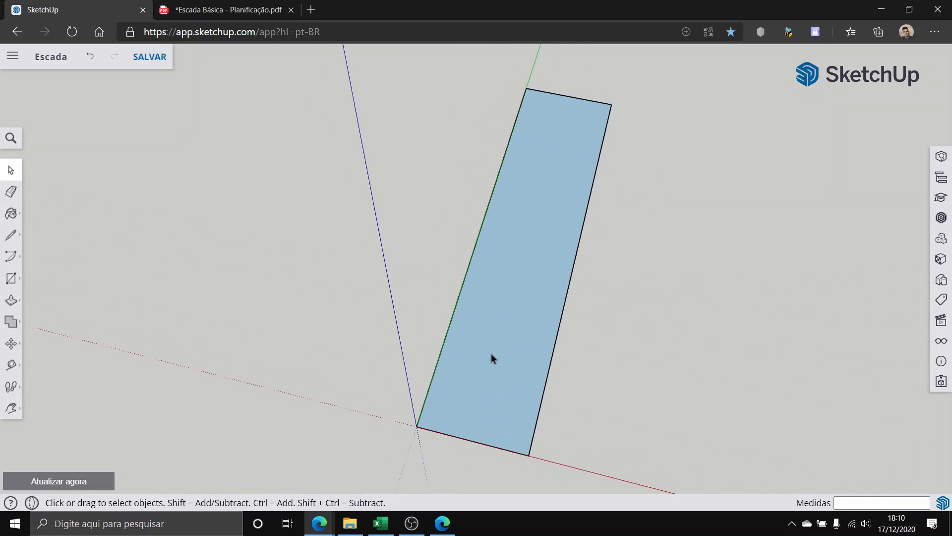
{"action": "right_click", "coordinate": [484, 345]}
{"action": "left_click", "coordinate": [488, 419]}
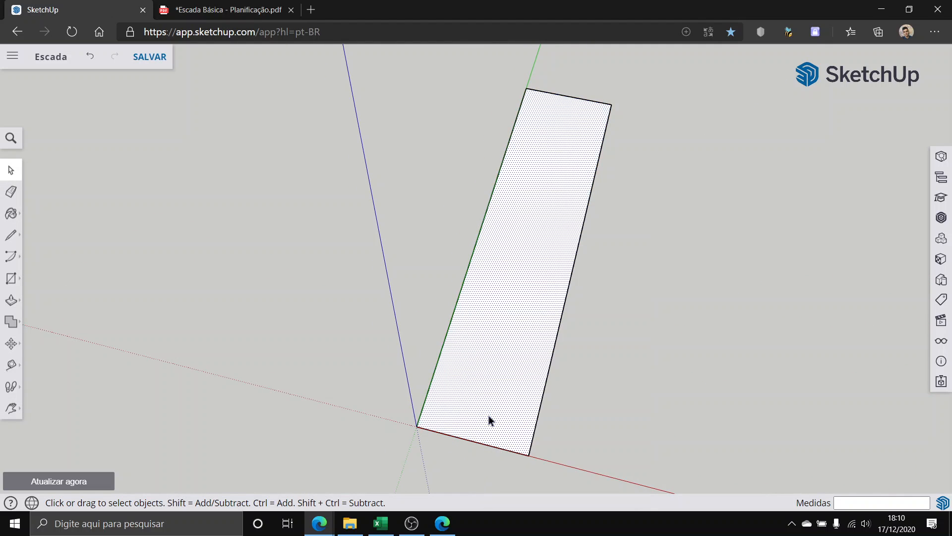
{"action": "left_click", "coordinate": [679, 355]}
Step: Try to copy the rectangle's short edge at the origin along the green axis, and undo the copy
{"action": "middle_click_drag", "start_coordinate": [545, 411], "coordinate": [195, 317]}
{"action": "scroll", "coordinate": [542, 405], "scroll_direction": "up", "scroll_amount": 2}
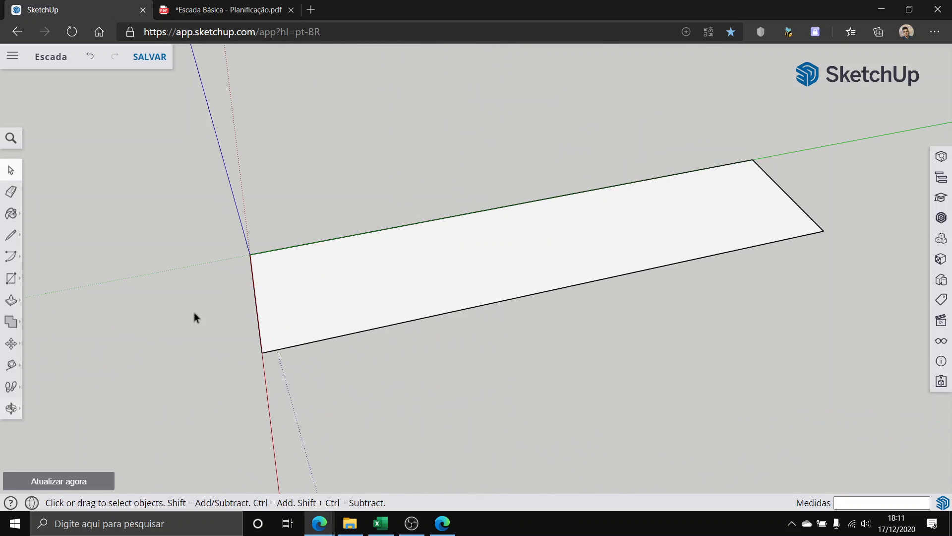
{"action": "scroll", "coordinate": [510, 317], "scroll_direction": "up", "scroll_amount": 3}
{"action": "middle_click_drag", "start_coordinate": [510, 317], "coordinate": [293, 267]}
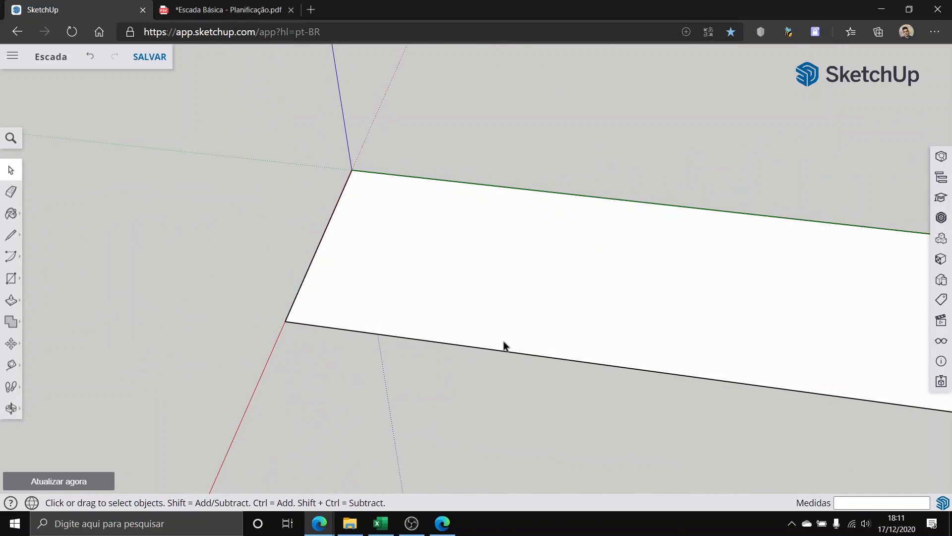
{"action": "scroll", "coordinate": [447, 302], "scroll_direction": "up", "scroll_amount": 3}
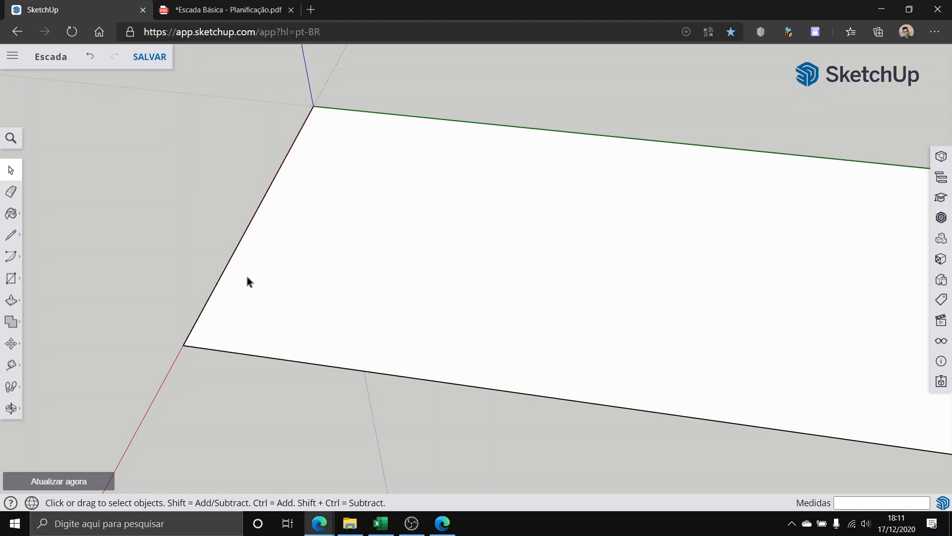
{"action": "scroll", "coordinate": [218, 268], "scroll_direction": "up", "scroll_amount": 2}
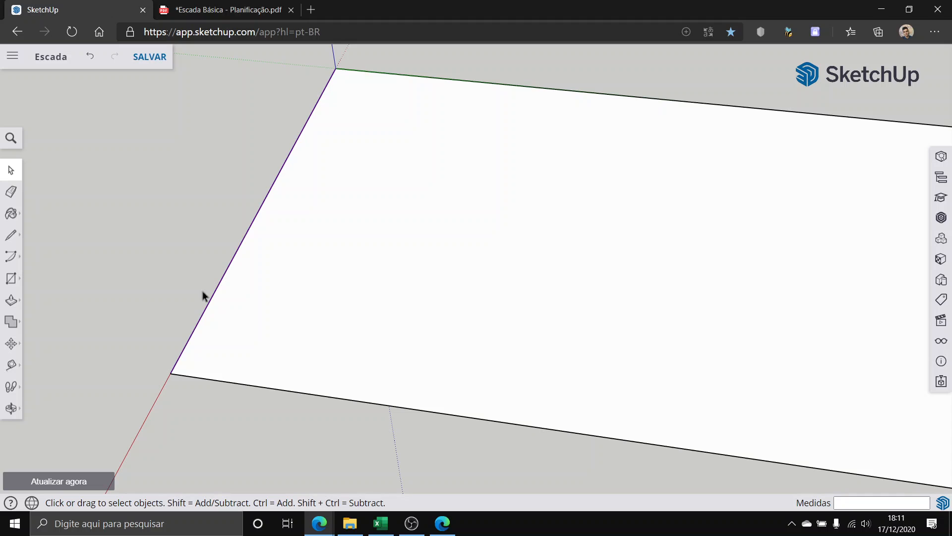
{"action": "middle_click_drag", "start_coordinate": [298, 86], "coordinate": [268, 188]}
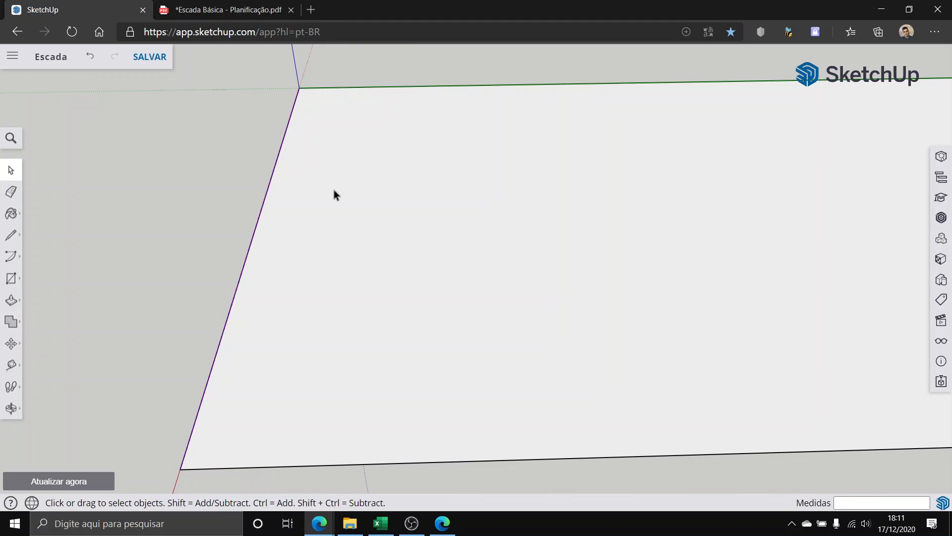
{"action": "left_click", "coordinate": [11, 343]}
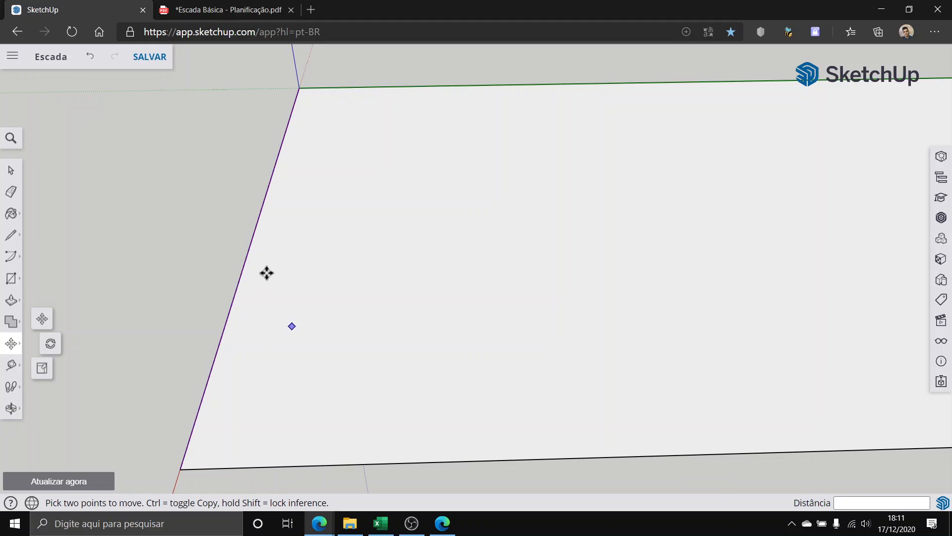
{"action": "key", "text": "ctrl"}
{"action": "left_click", "coordinate": [179, 469]}
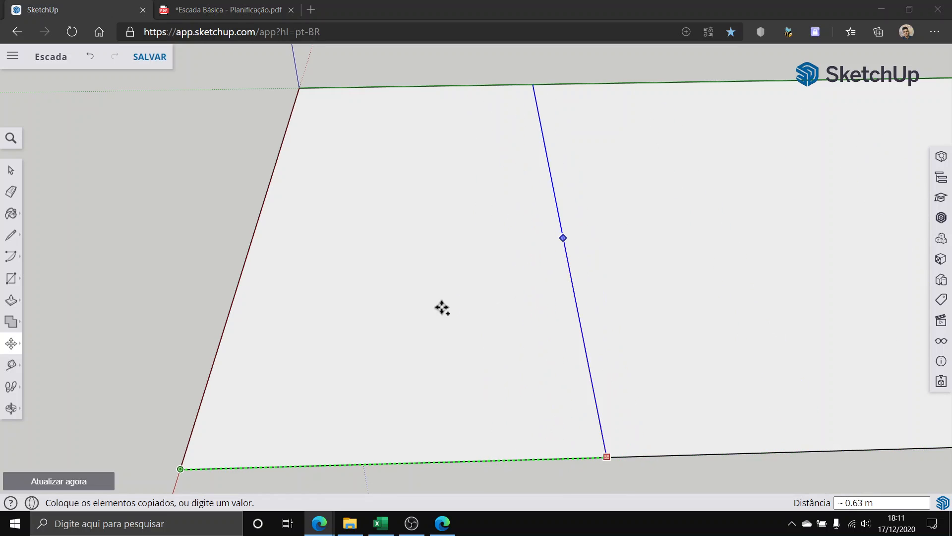
{"action": "left_click", "coordinate": [391, 300]}
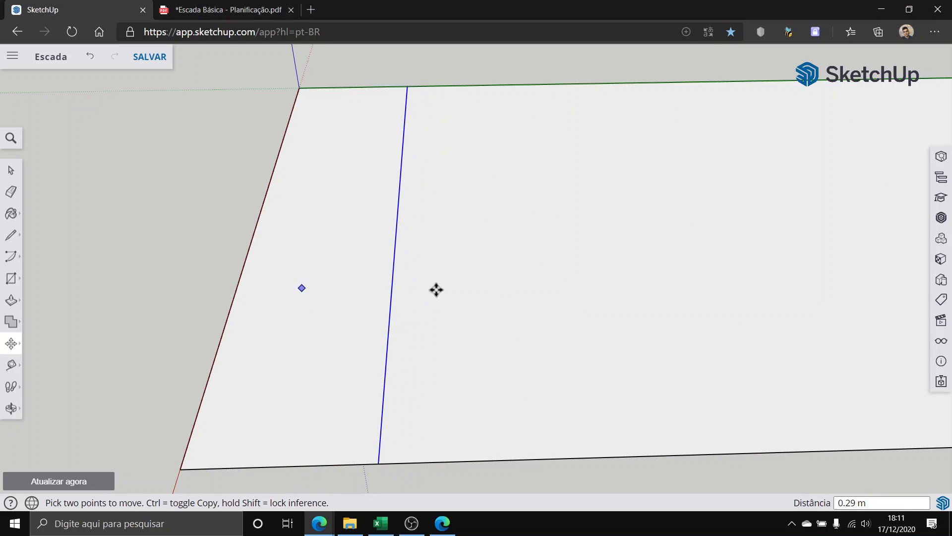
{"action": "key", "text": "ctrl+z"}
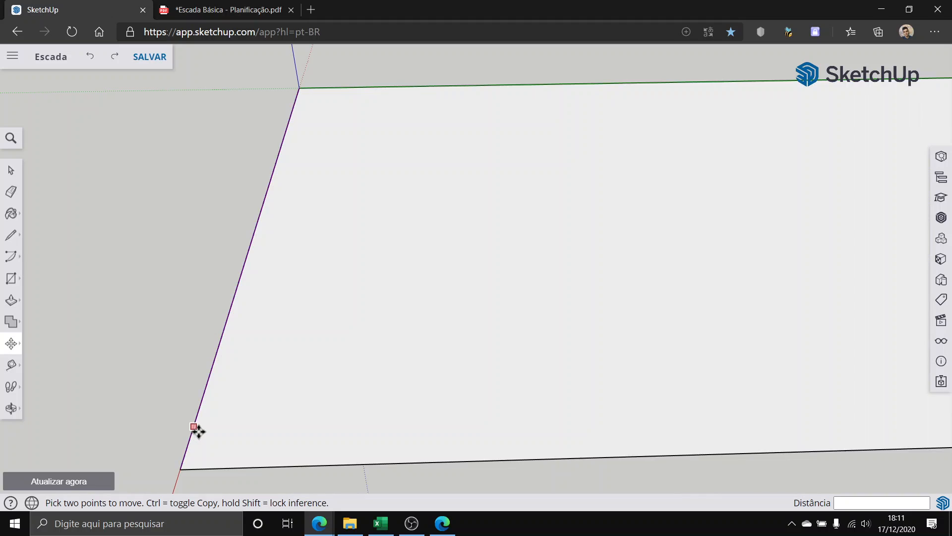
Step: Copy the rectangle's short edge at the origin 0.3 m along the green axis and check it against the PDF plan
{"action": "key", "text": "ctrl"}
{"action": "left_click", "coordinate": [183, 458]}
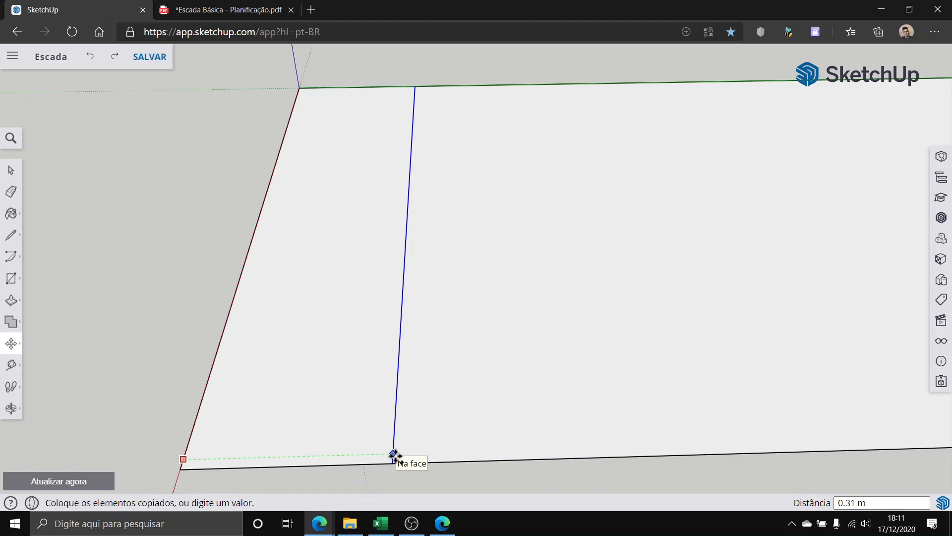
{"action": "type", "text": ".3"}
{"action": "key", "text": "Return"}
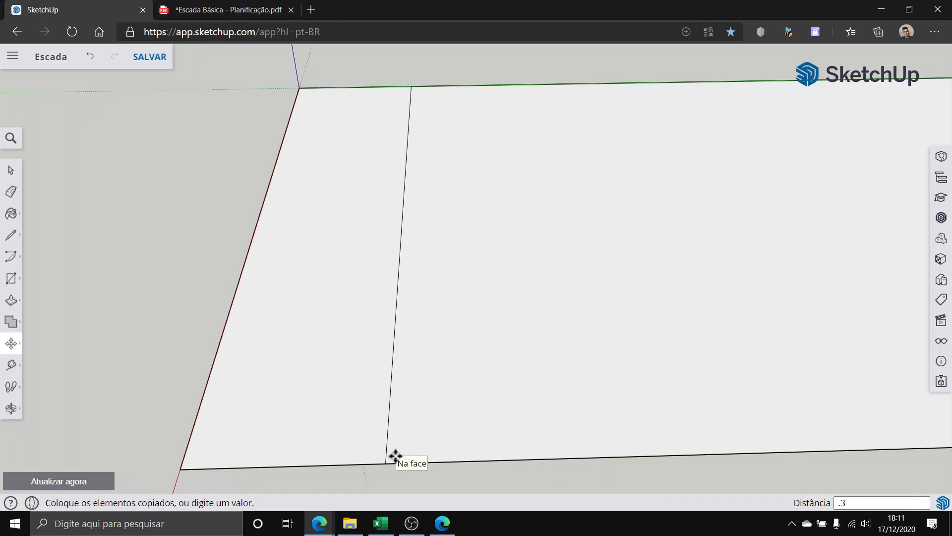
{"action": "left_click", "coordinate": [183, 5]}
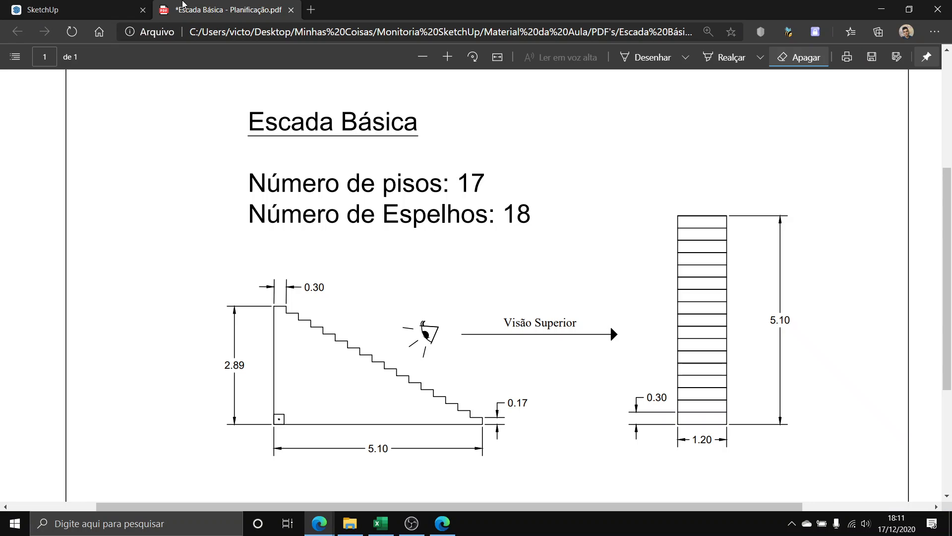
{"action": "left_click", "coordinate": [37, 6]}
{"action": "scroll", "coordinate": [339, 382], "scroll_direction": "down", "scroll_amount": 2}
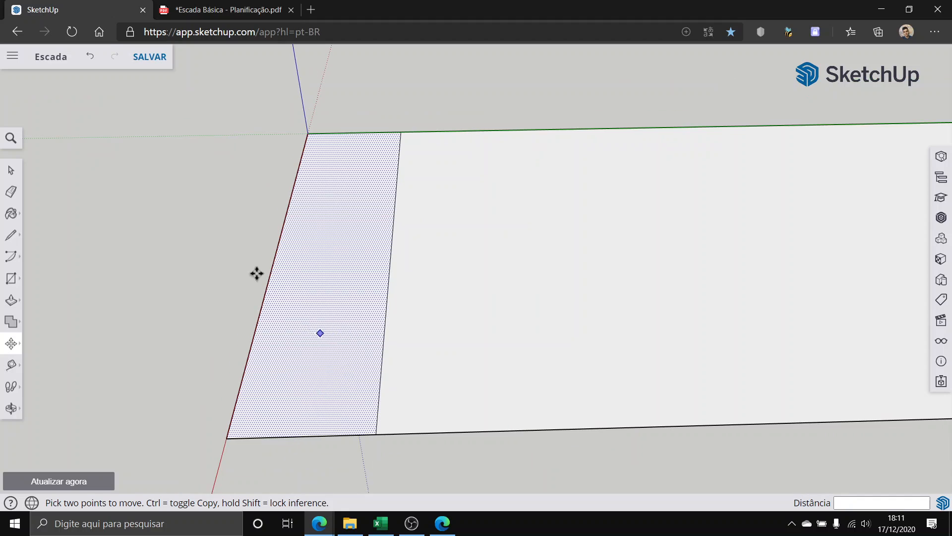
Step: Discard a guide started from the copied edge with the Tape Measure tool and undo the edge copy
{"action": "key", "text": "t"}
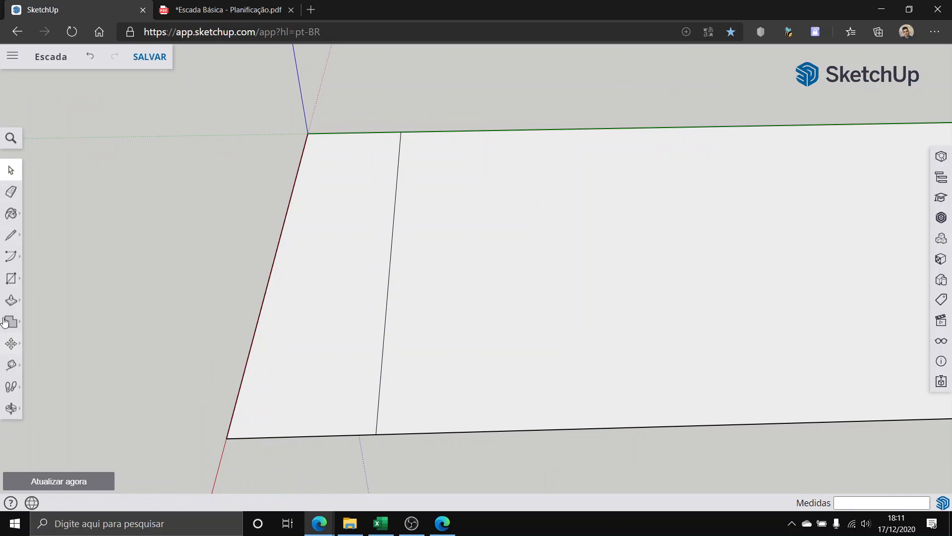
{"action": "left_click", "coordinate": [10, 366]}
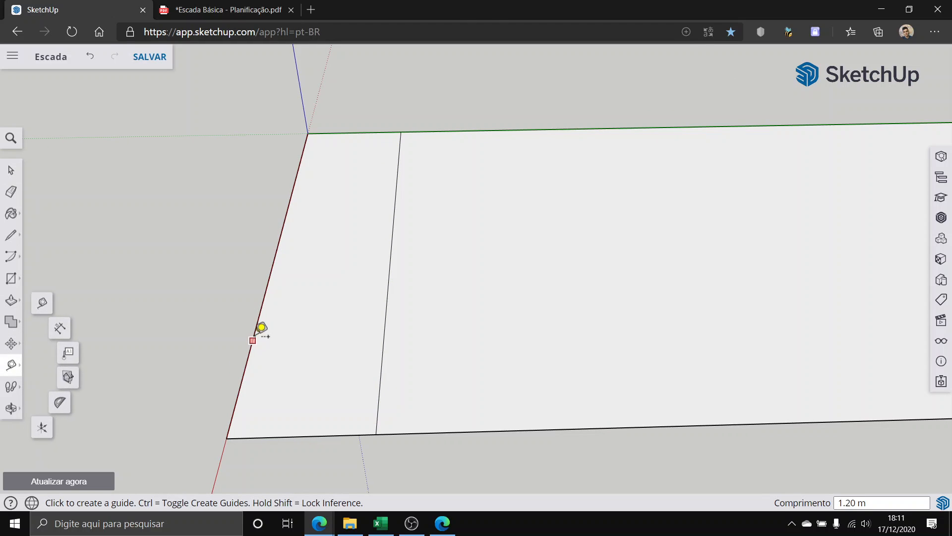
{"action": "left_click", "coordinate": [390, 260]}
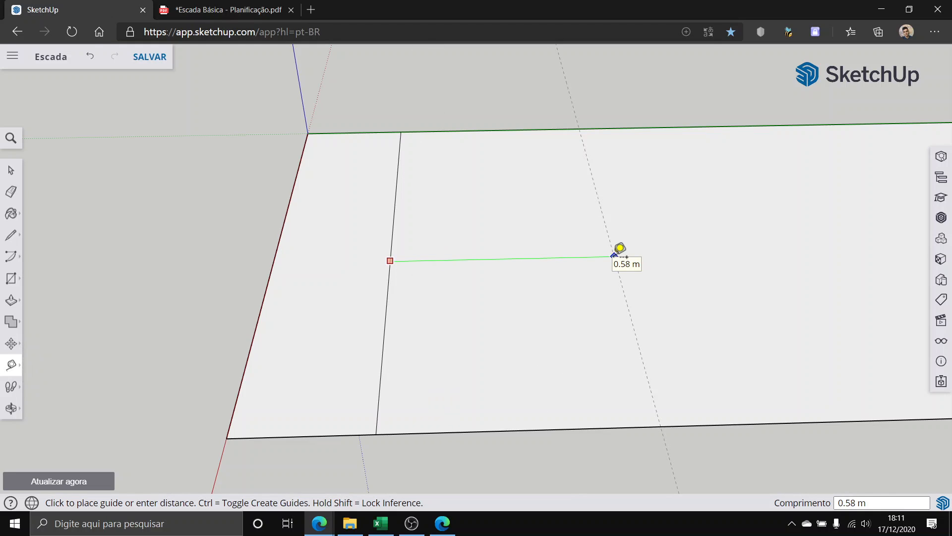
{"action": "key", "text": "Escape"}
{"action": "left_click", "coordinate": [9, 167]}
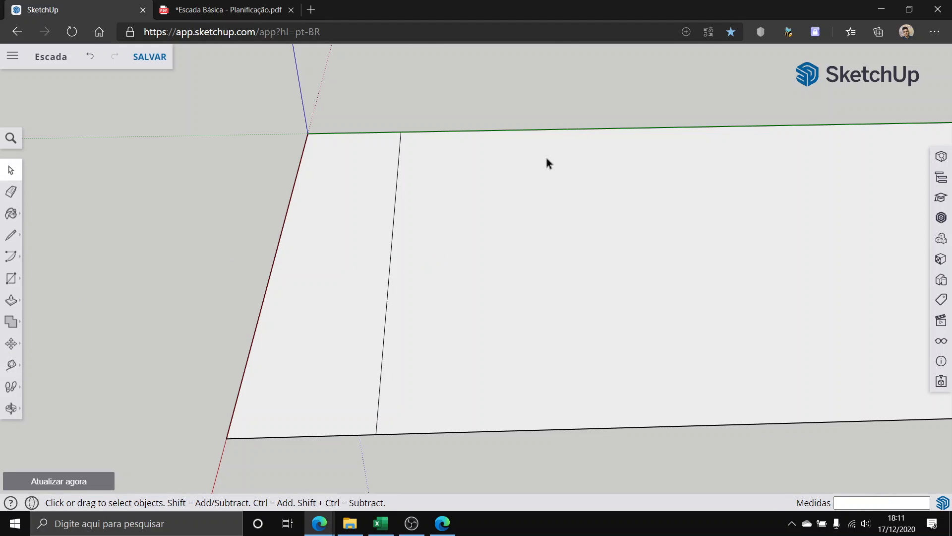
{"action": "key", "text": "ctrl+z"}
Step: Try marking the first tread with a guide 0.3 m from the short edge at the origin and a line traced along it, and undo both
{"action": "left_click", "coordinate": [10, 364]}
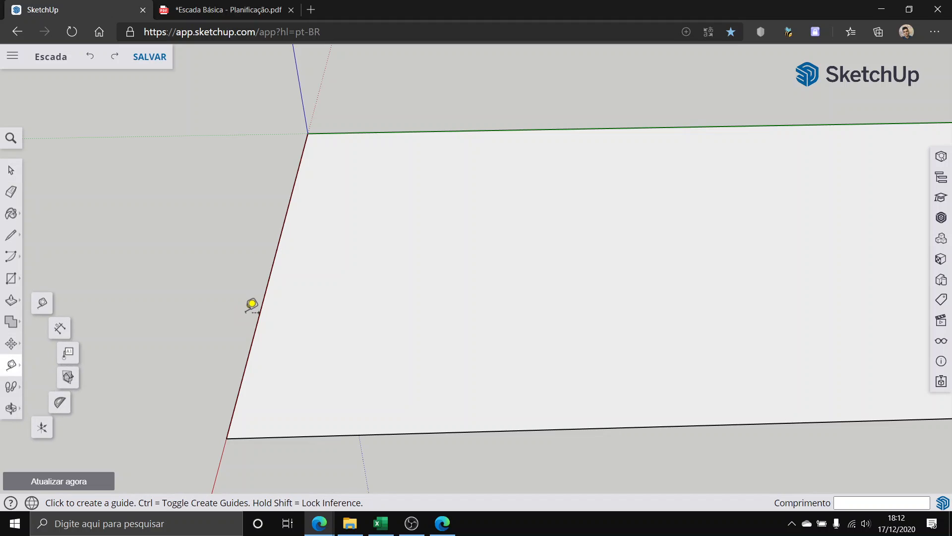
{"action": "left_click", "coordinate": [262, 303]}
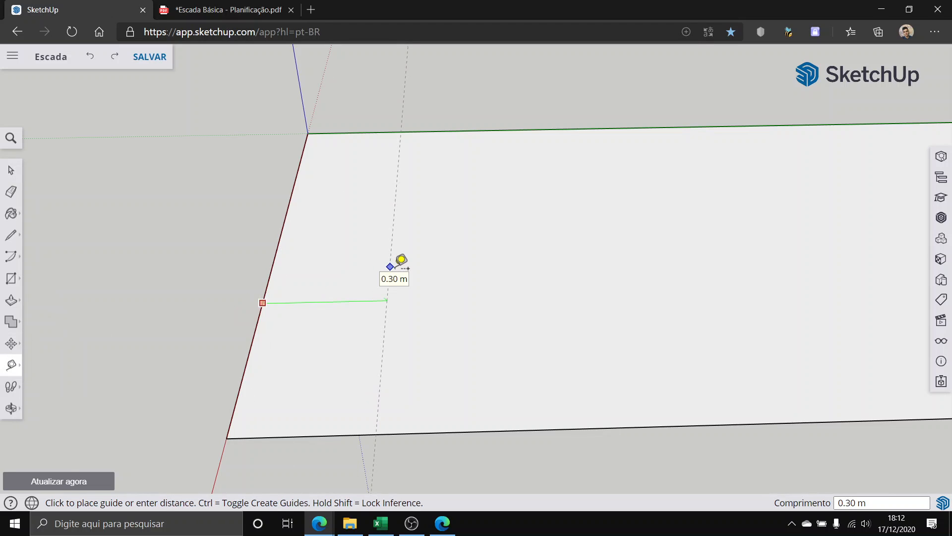
{"action": "left_click", "coordinate": [392, 265]}
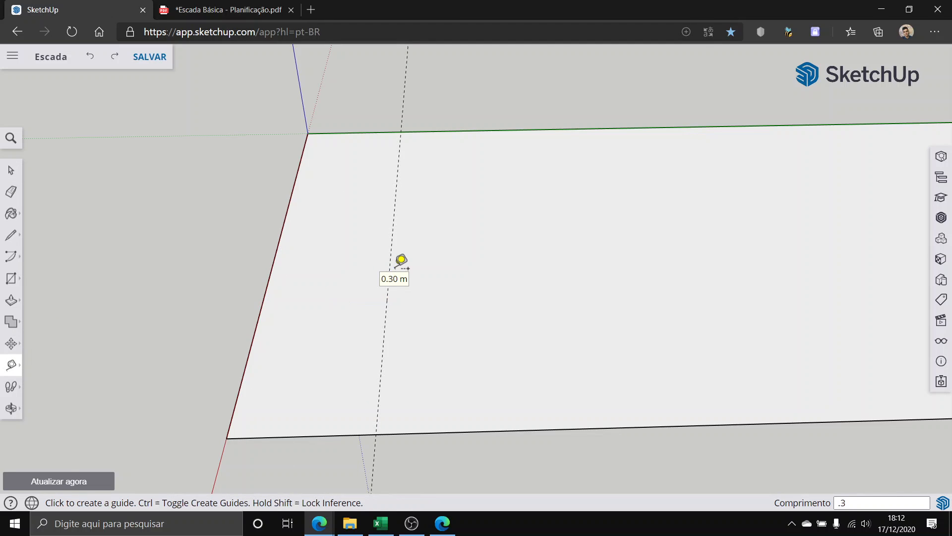
{"action": "left_click", "coordinate": [10, 242]}
{"action": "left_click", "coordinate": [400, 132]}
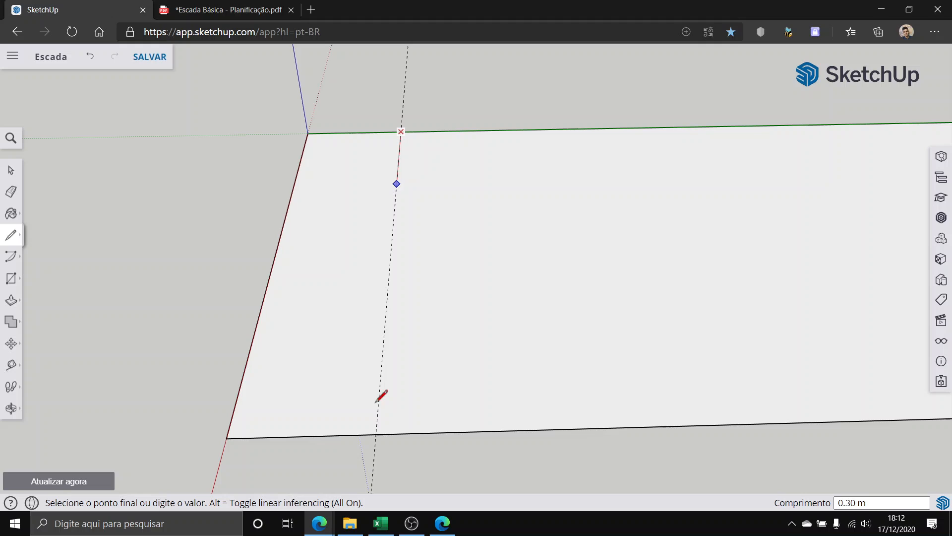
{"action": "left_click", "coordinate": [375, 433]}
{"action": "left_click", "coordinate": [11, 170]}
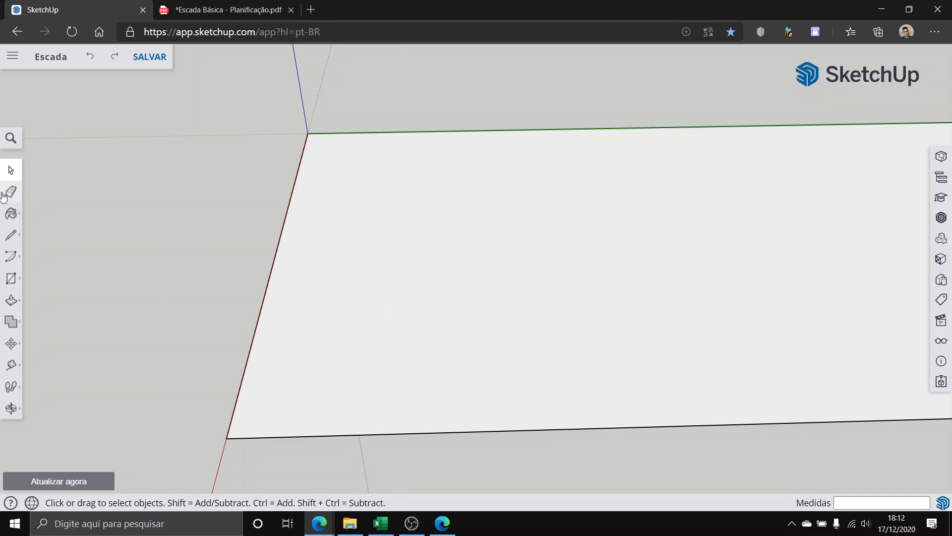
Step: Copy the rectangle's short edge at the origin 0.3 m along the green axis from its outer corner
{"action": "scroll", "coordinate": [231, 307], "scroll_direction": "down", "scroll_amount": 3}
{"action": "scroll", "coordinate": [226, 317], "scroll_direction": "down", "scroll_amount": 2}
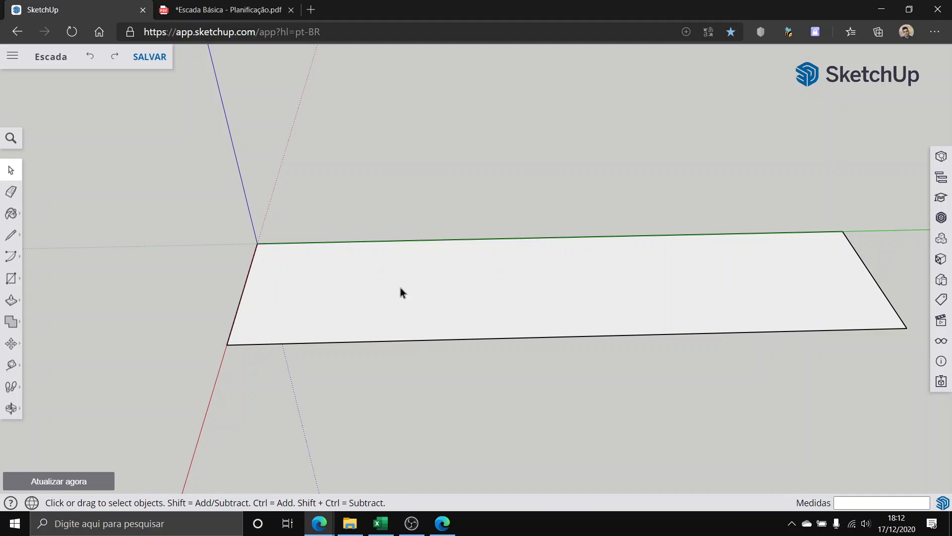
{"action": "scroll", "coordinate": [239, 404], "scroll_direction": "up", "scroll_amount": 5}
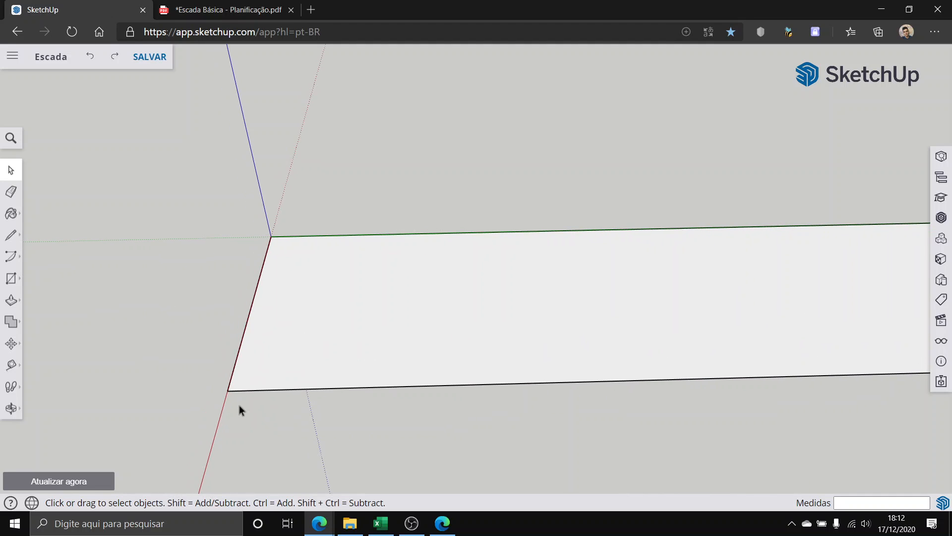
{"action": "scroll", "coordinate": [222, 363], "scroll_direction": "down", "scroll_amount": 3}
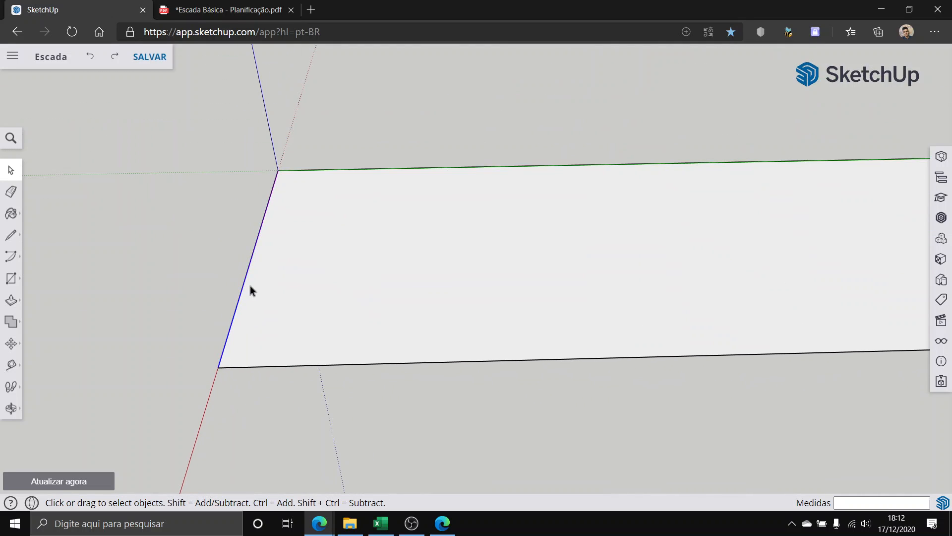
{"action": "scroll", "coordinate": [233, 248], "scroll_direction": "up", "scroll_amount": 2}
{"action": "left_click", "coordinate": [11, 343]}
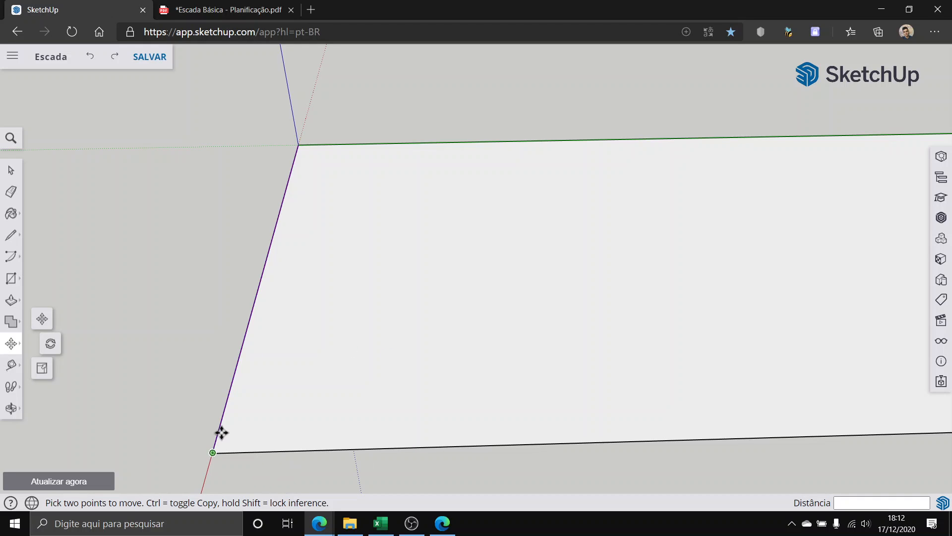
{"action": "left_click", "coordinate": [5, 167]}
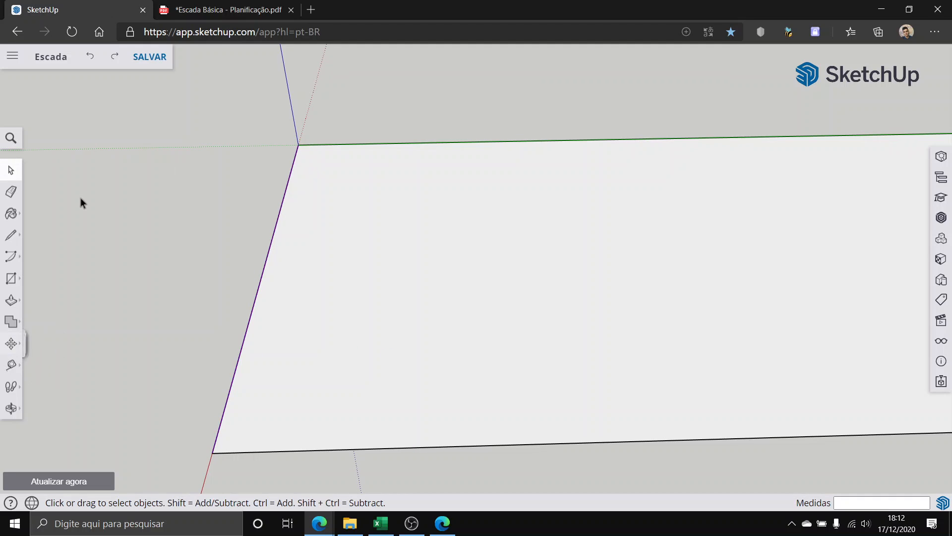
{"action": "middle_click_drag", "start_coordinate": [81, 197], "coordinate": [148, 238]}
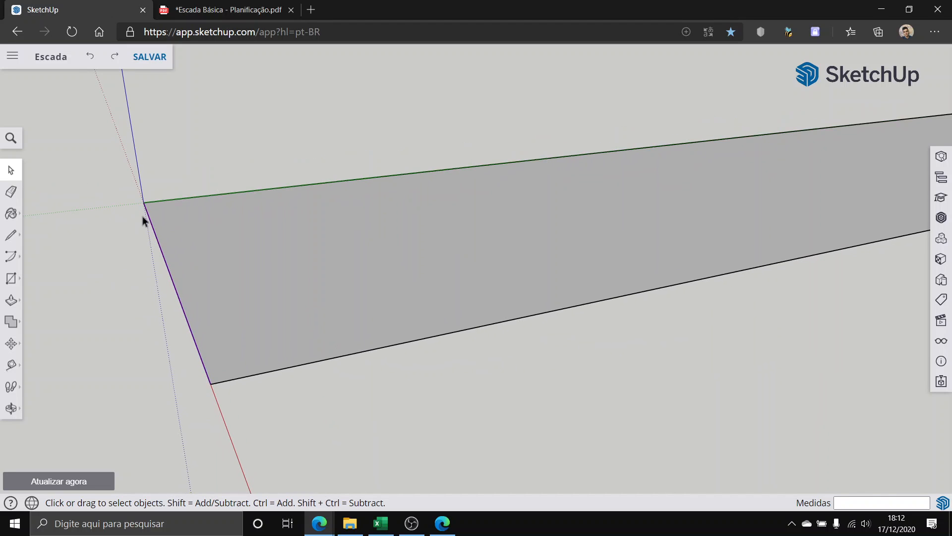
{"action": "middle_click_drag", "start_coordinate": [262, 289], "coordinate": [143, 342]}
{"action": "left_click", "coordinate": [8, 342]}
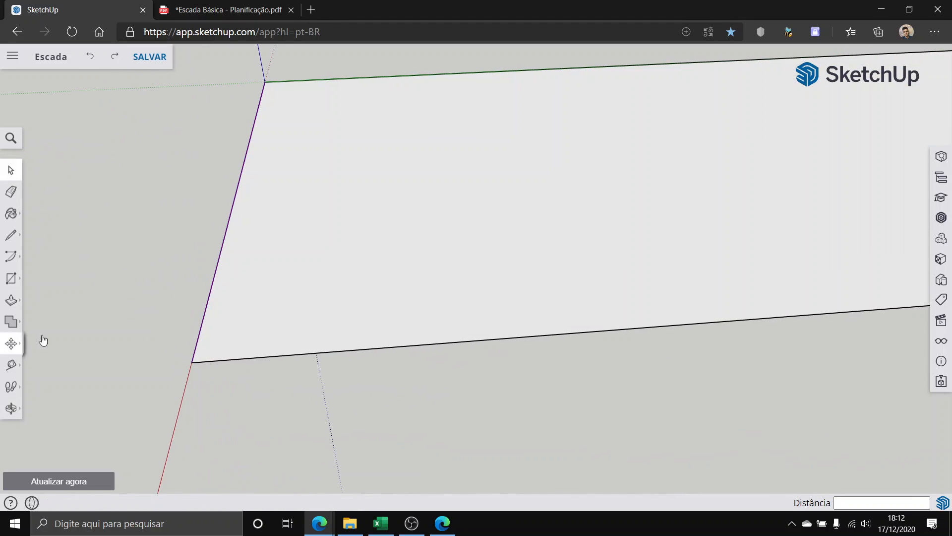
{"action": "left_click", "coordinate": [192, 362]}
{"action": "key", "text": "ctrl"}
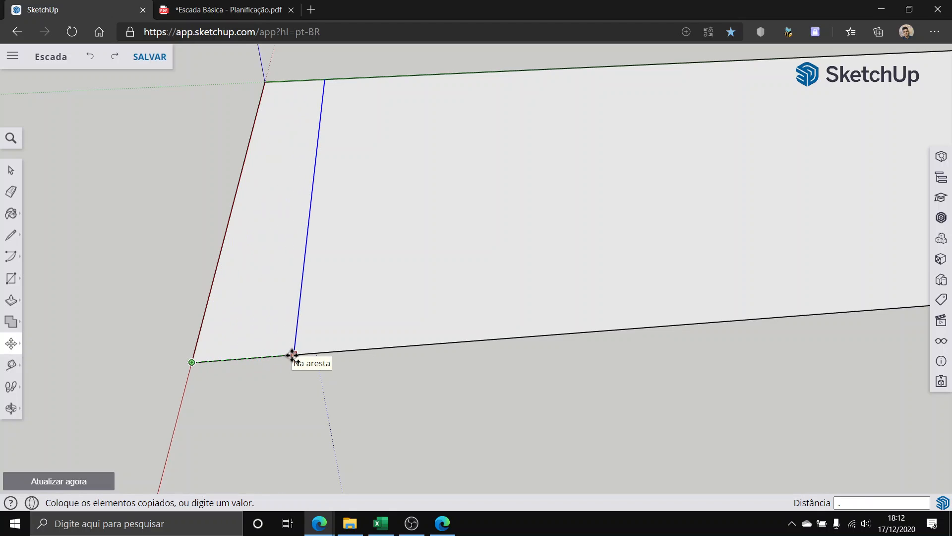
{"action": "key", "text": "Return"}
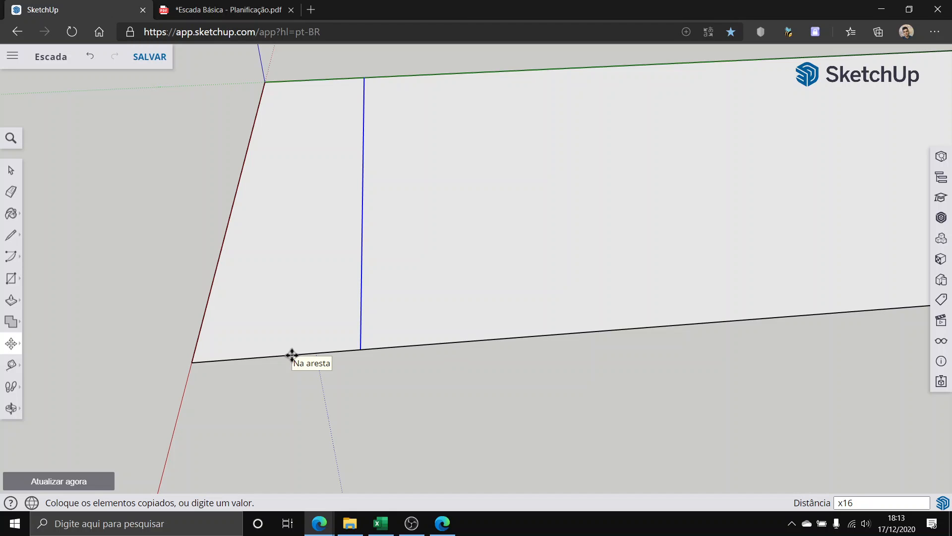
Step: Repeat the edge copy 16 times (x16) to divide the whole base rectangle into treads
{"action": "key", "text": "Return"}
{"action": "scroll", "coordinate": [291, 355], "scroll_direction": "down", "scroll_amount": 12}
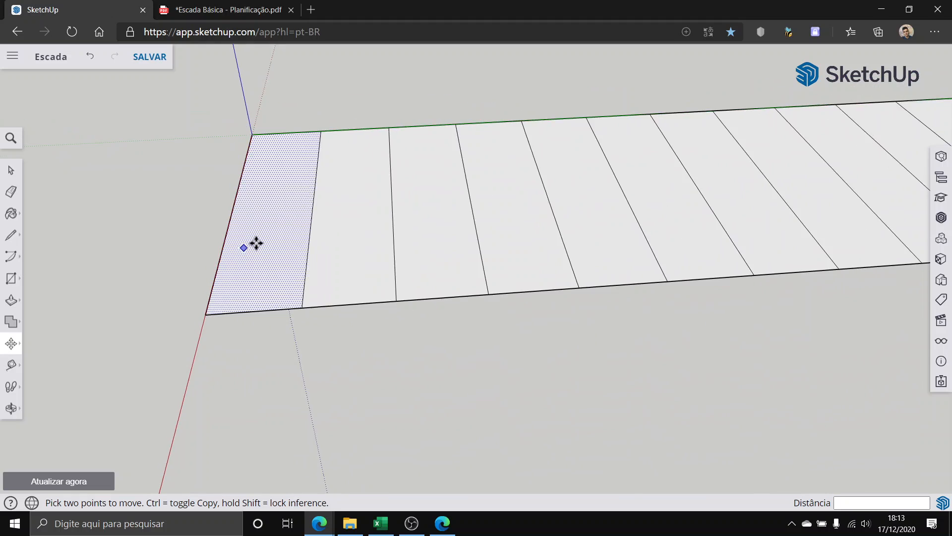
{"action": "scroll", "coordinate": [621, 232], "scroll_direction": "up", "scroll_amount": 3}
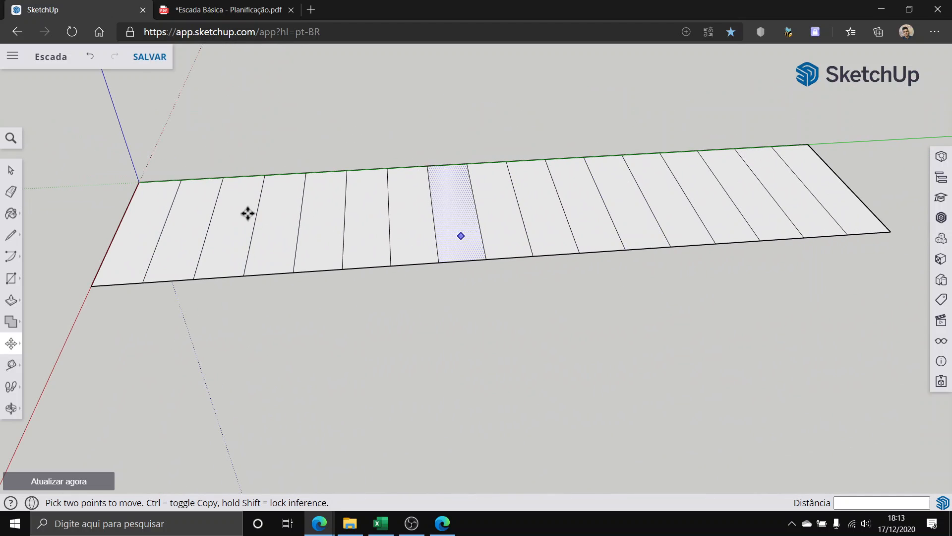
{"action": "left_click", "coordinate": [10, 171]}
{"action": "middle_click_drag", "start_coordinate": [437, 234], "coordinate": [415, 289]}
{"action": "scroll", "coordinate": [414, 289], "scroll_direction": "down", "scroll_amount": 2}
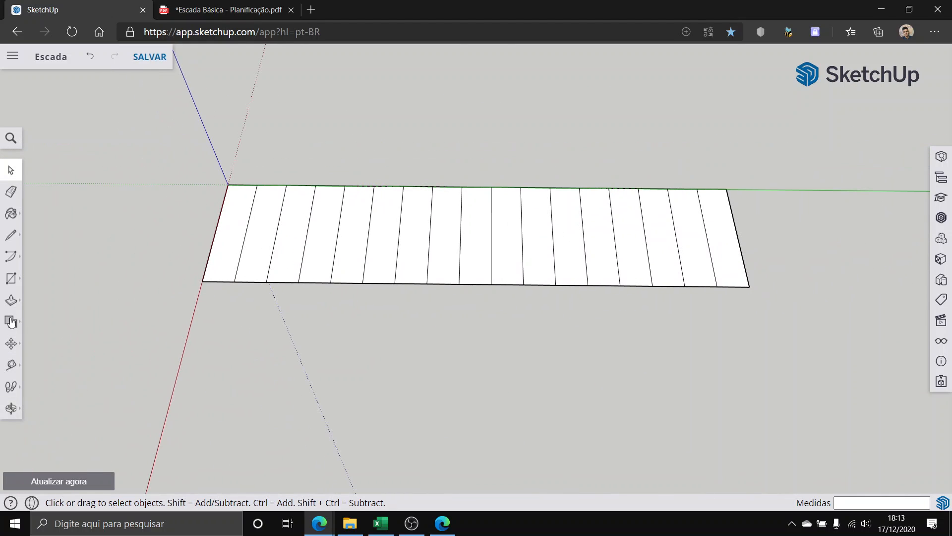
Step: Check the tread spacing at both ends of the base with the Tape Measure tool, without leaving any guides
{"action": "left_click", "coordinate": [11, 364]}
{"action": "left_click", "coordinate": [213, 239]}
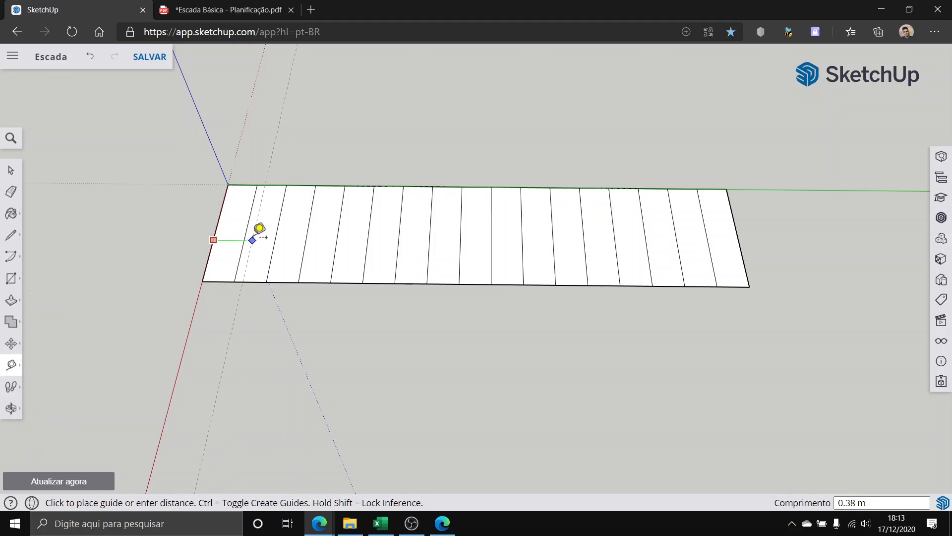
{"action": "key", "text": "Escape"}
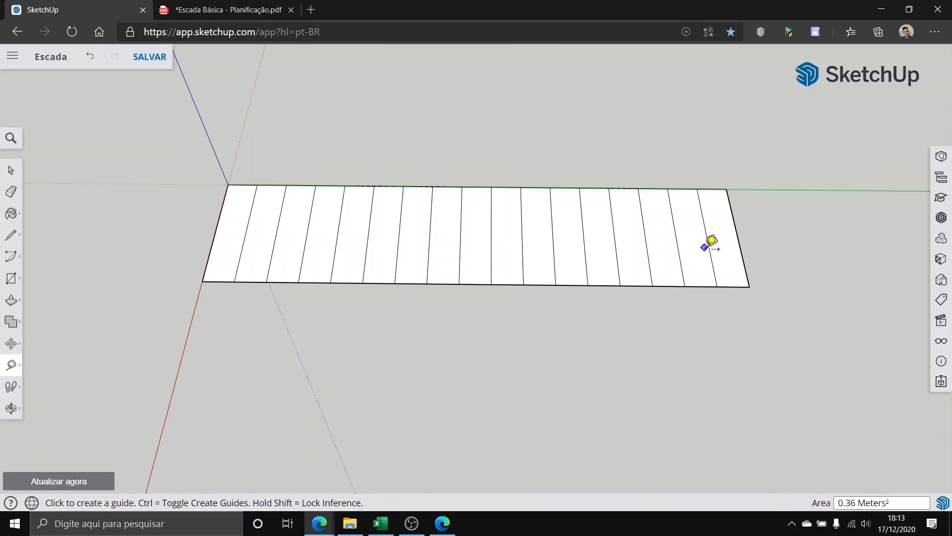
{"action": "left_click", "coordinate": [708, 245]}
{"action": "key", "text": "Escape"}
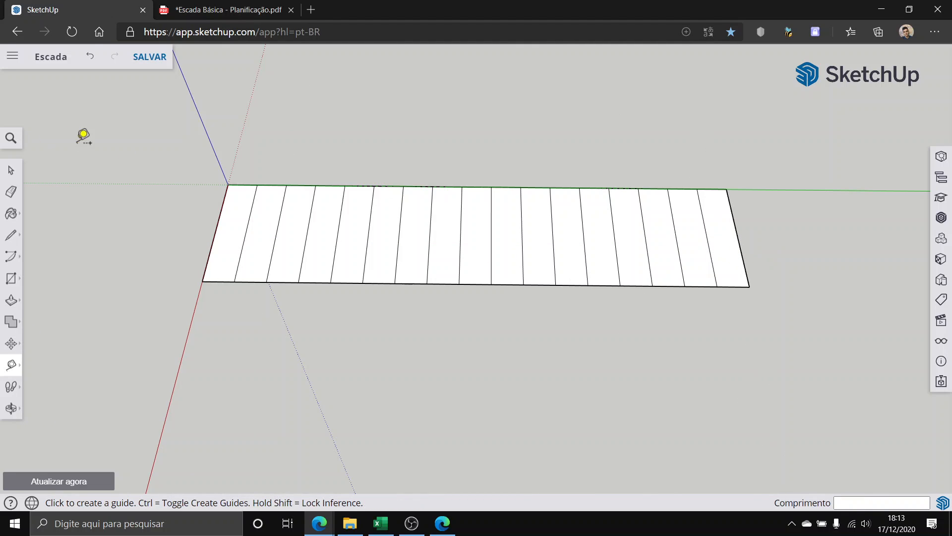
{"action": "left_click", "coordinate": [9, 173]}
Step: Inspect the divided base from several sides and compare it with the top view in the PDF plan
{"action": "scroll", "coordinate": [477, 263], "scroll_direction": "down", "scroll_amount": 4}
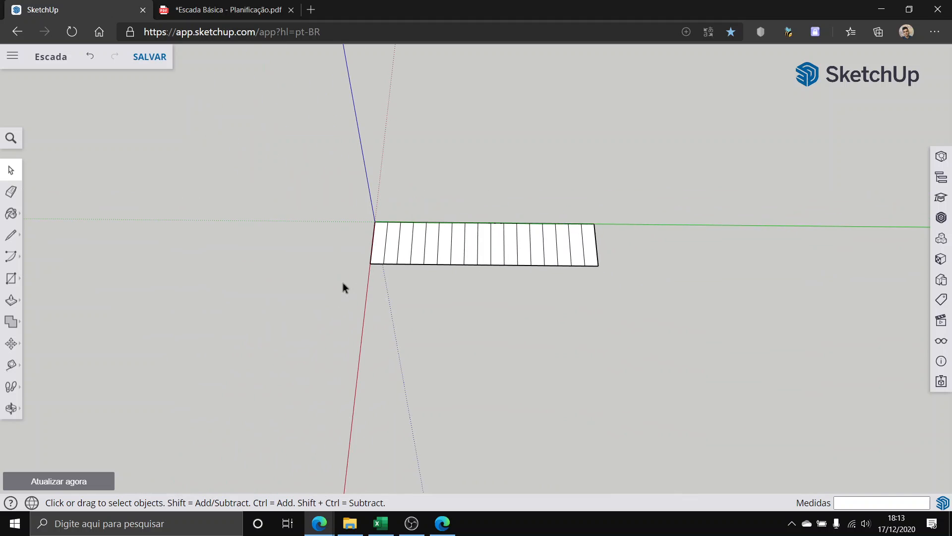
{"action": "middle_click_drag", "start_coordinate": [344, 281], "coordinate": [571, 248]}
{"action": "scroll", "coordinate": [465, 281], "scroll_direction": "up", "scroll_amount": 4}
{"action": "scroll", "coordinate": [278, 300], "scroll_direction": "up", "scroll_amount": 2}
{"action": "middle_click_drag", "start_coordinate": [212, 289], "coordinate": [505, 298]}
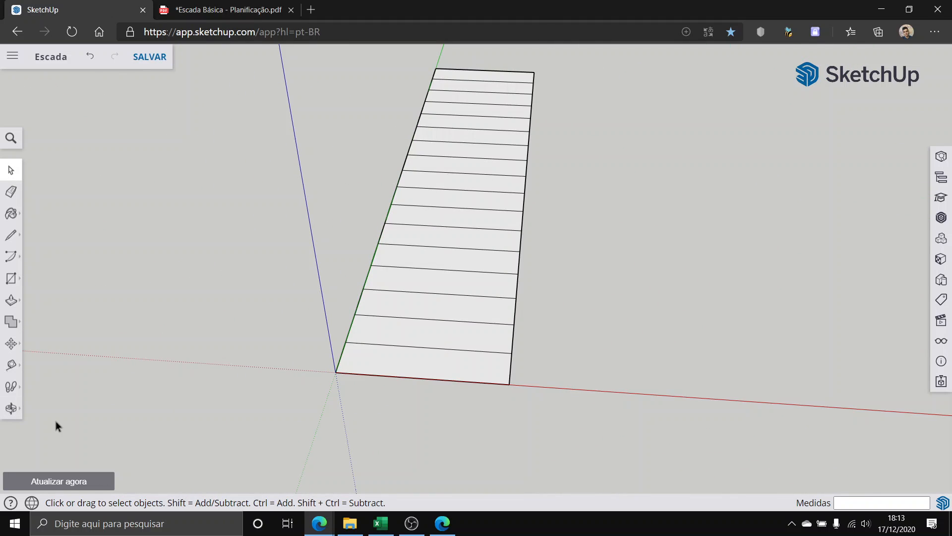
{"action": "left_click", "coordinate": [10, 365]}
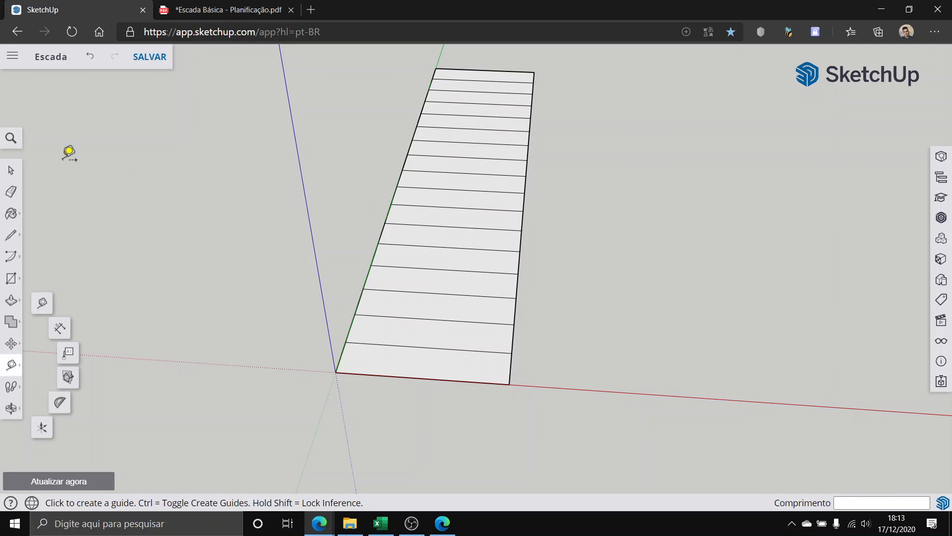
{"action": "left_click", "coordinate": [11, 170]}
{"action": "scroll", "coordinate": [465, 272], "scroll_direction": "down", "scroll_amount": 4}
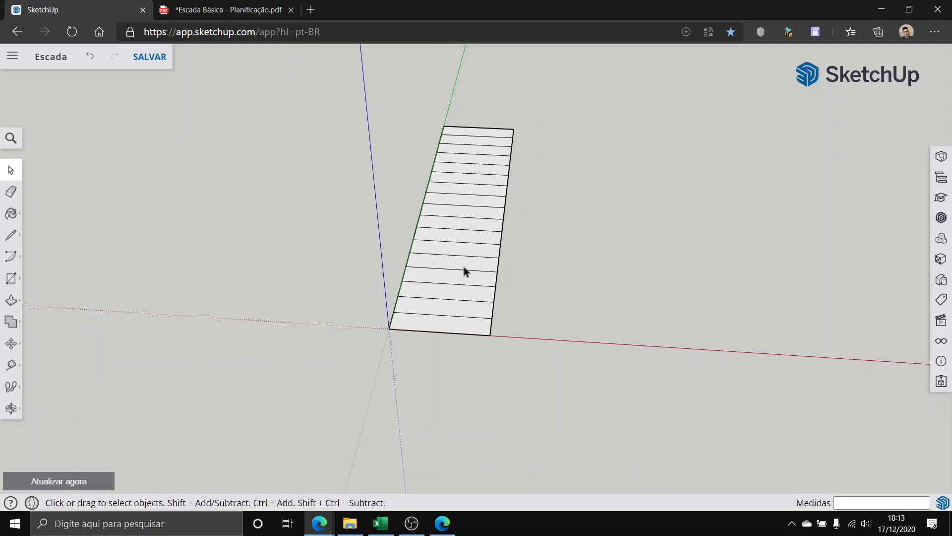
{"action": "middle_click_drag", "start_coordinate": [551, 111], "coordinate": [578, 278]}
{"action": "scroll", "coordinate": [571, 287], "scroll_direction": "down", "scroll_amount": 3}
{"action": "left_click", "coordinate": [229, 10]}
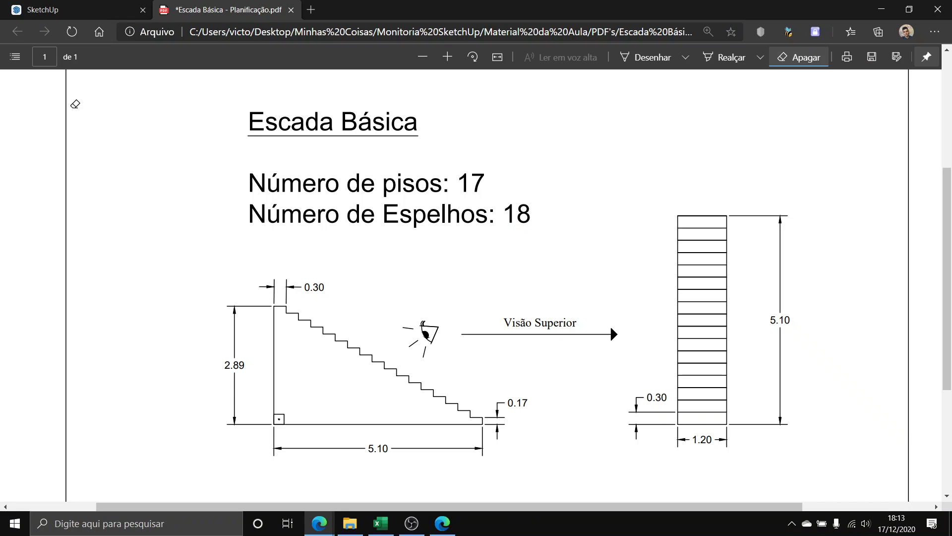
{"action": "key", "text": "ctrl+Tab"}
Step: Examine the finished straight and spiral staircases along the red axis, including their side profile
{"action": "mouse_move", "coordinate": [323, 213]}
{"action": "middle_mouse_down"}
{"action": "mouse_move", "coordinate": [365, 238]}
{"action": "mouse_move", "coordinate": [704, 338]}
{"action": "mouse_move", "coordinate": [816, 222]}
{"action": "middle_mouse_up"}
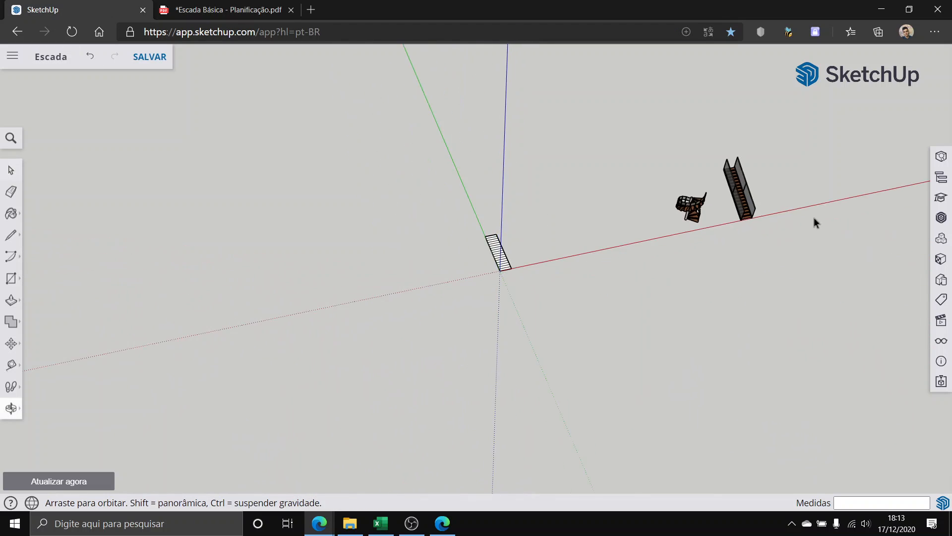
{"action": "scroll", "coordinate": [816, 151], "scroll_direction": "up", "scroll_amount": 3}
{"action": "scroll", "coordinate": [645, 247], "scroll_direction": "up", "scroll_amount": 3}
{"action": "scroll", "coordinate": [551, 340], "scroll_direction": "up", "scroll_amount": 3}
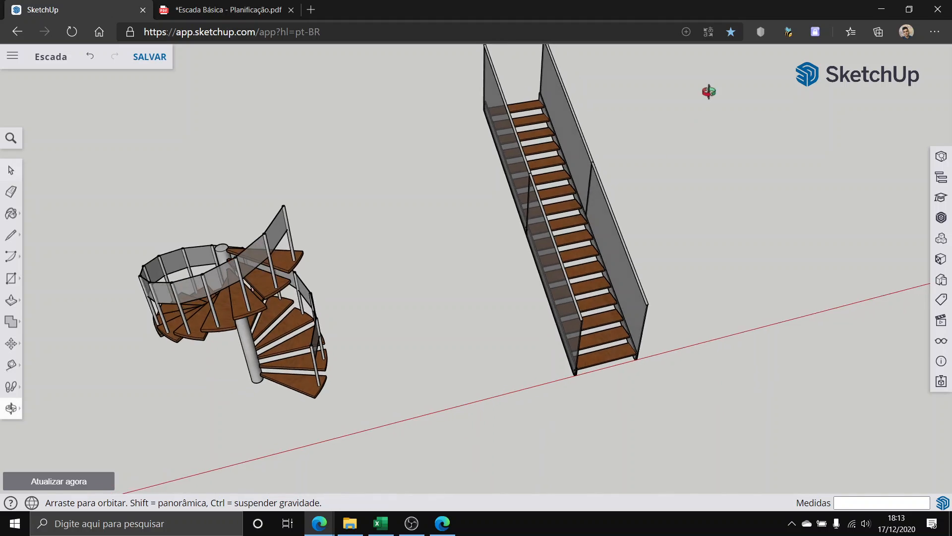
{"action": "middle_click_drag", "start_coordinate": [709, 92], "coordinate": [136, 238]}
{"action": "middle_click_drag", "start_coordinate": [525, 297], "coordinate": [573, 209]}
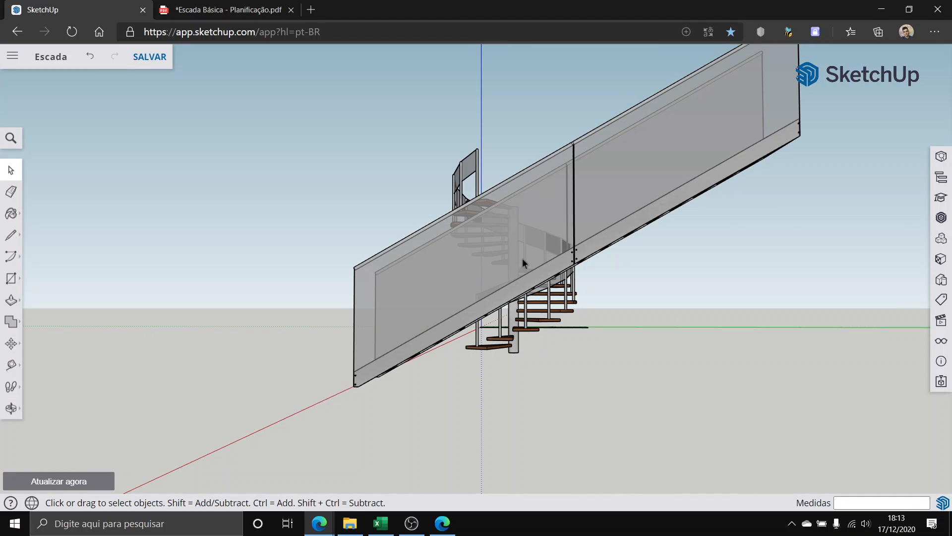
{"action": "left_click_drag", "start_coordinate": [516, 285], "coordinate": [328, 349]}
{"action": "left_click", "coordinate": [212, 316]}
{"action": "middle_click_drag", "start_coordinate": [511, 397], "coordinate": [631, 411]}
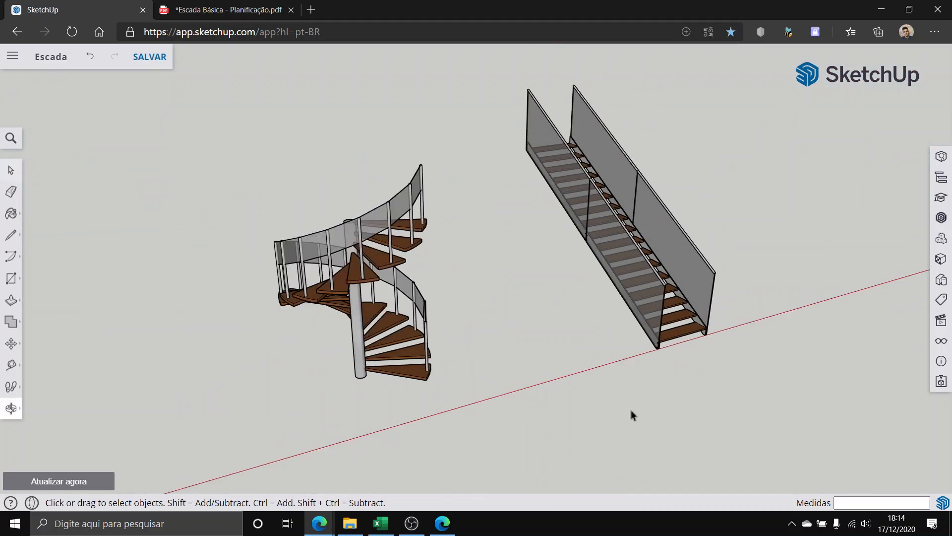
{"action": "scroll", "coordinate": [566, 377], "scroll_direction": "down", "scroll_amount": 5}
{"action": "scroll", "coordinate": [510, 367], "scroll_direction": "down", "scroll_amount": 6}
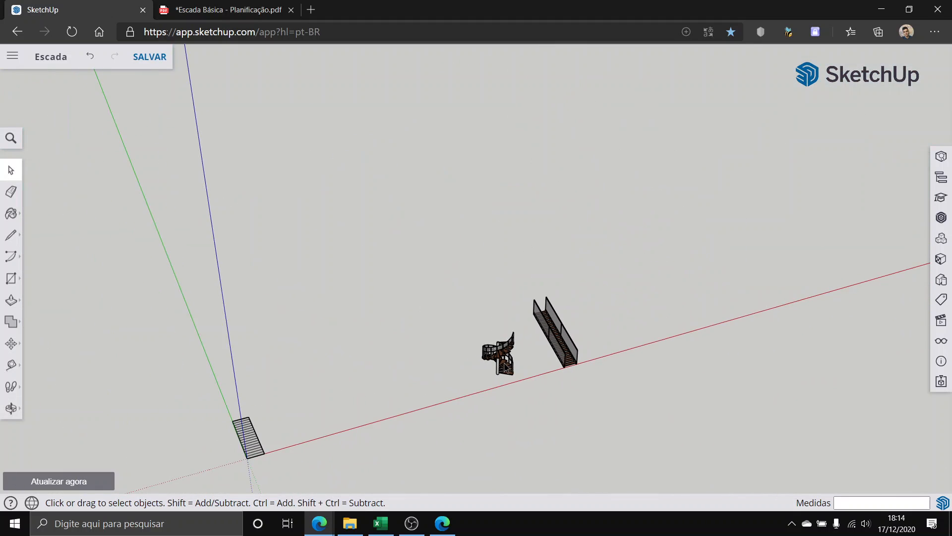
Step: Return to the divided base at the origin and examine its treads up close and from above
{"action": "middle_click_drag", "start_coordinate": [493, 378], "coordinate": [256, 356]}
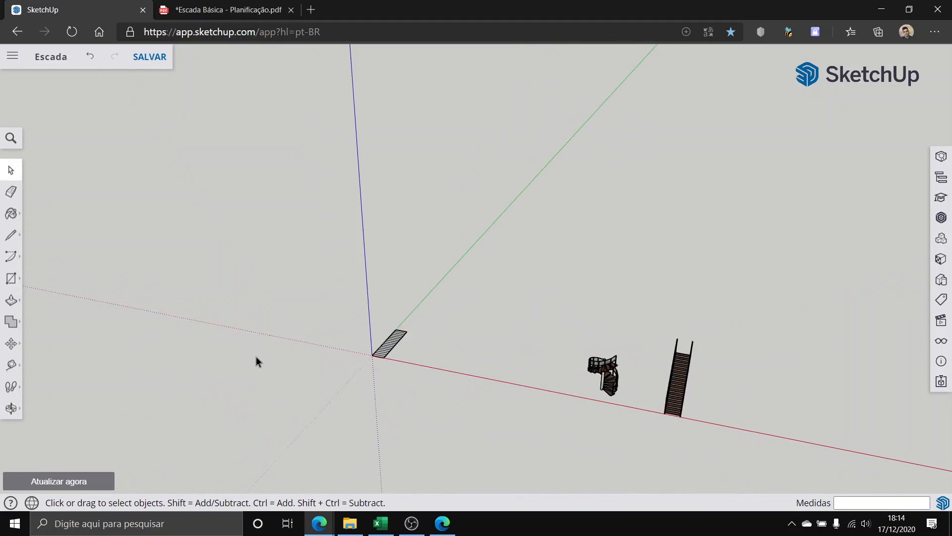
{"action": "scroll", "coordinate": [504, 358], "scroll_direction": "up", "scroll_amount": 6}
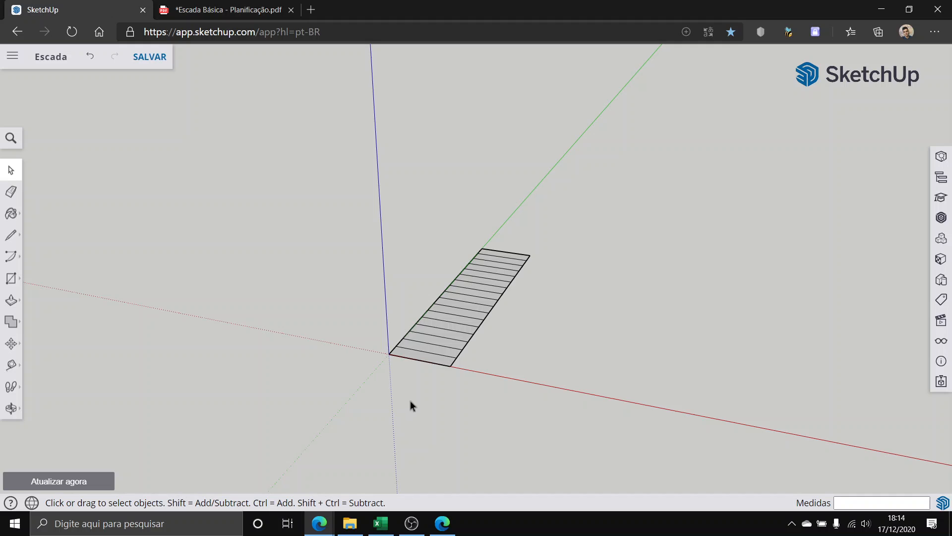
{"action": "scroll", "coordinate": [428, 388], "scroll_direction": "up", "scroll_amount": 5}
{"action": "scroll", "coordinate": [469, 328], "scroll_direction": "up", "scroll_amount": 3}
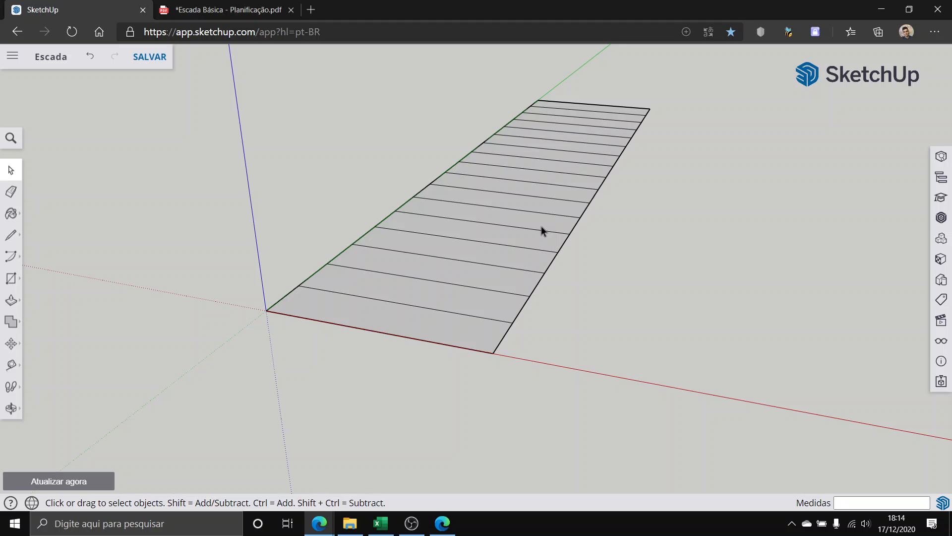
{"action": "scroll", "coordinate": [540, 226], "scroll_direction": "down", "scroll_amount": 3}
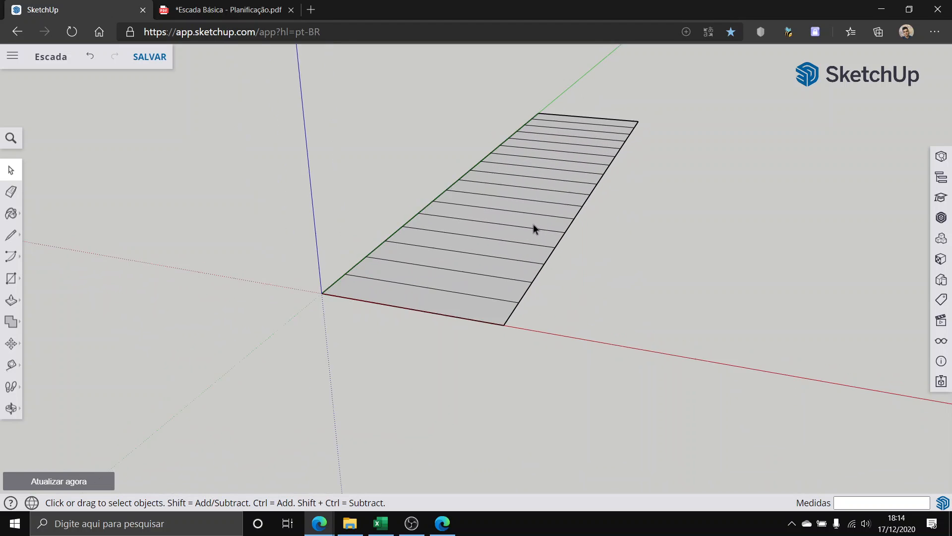
{"action": "scroll", "coordinate": [532, 225], "scroll_direction": "up", "scroll_amount": 3}
{"action": "middle_click_drag", "start_coordinate": [523, 232], "coordinate": [590, 346]}
{"action": "scroll", "coordinate": [593, 347], "scroll_direction": "down", "scroll_amount": 4}
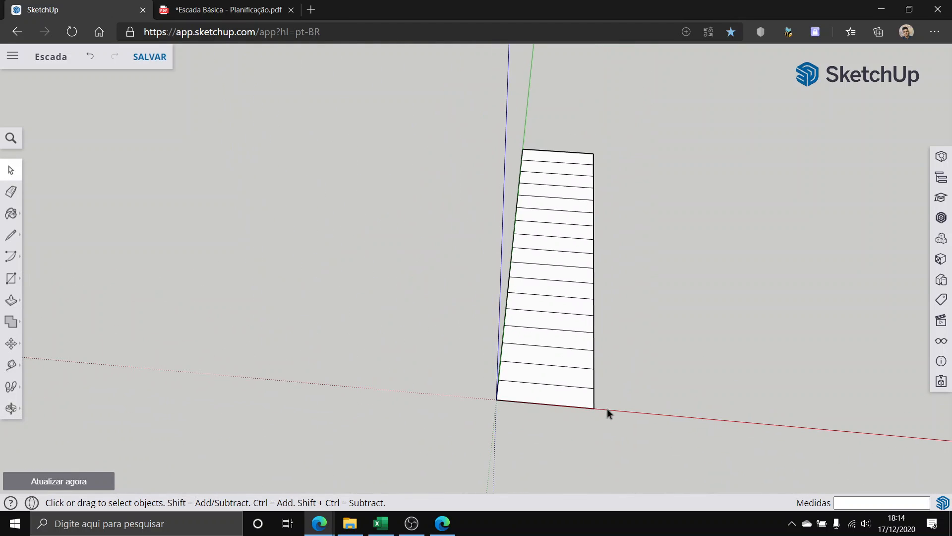
Step: Draw a 0.17 m line on the red axis, a short distance from the base's first tread
{"action": "scroll", "coordinate": [639, 426], "scroll_direction": "up", "scroll_amount": 4}
{"action": "scroll", "coordinate": [593, 408], "scroll_direction": "up", "scroll_amount": 2}
{"action": "middle_click_drag", "start_coordinate": [485, 198], "coordinate": [531, 320]}
{"action": "scroll", "coordinate": [558, 338], "scroll_direction": "down", "scroll_amount": 1}
{"action": "scroll", "coordinate": [558, 337], "scroll_direction": "down", "scroll_amount": 3}
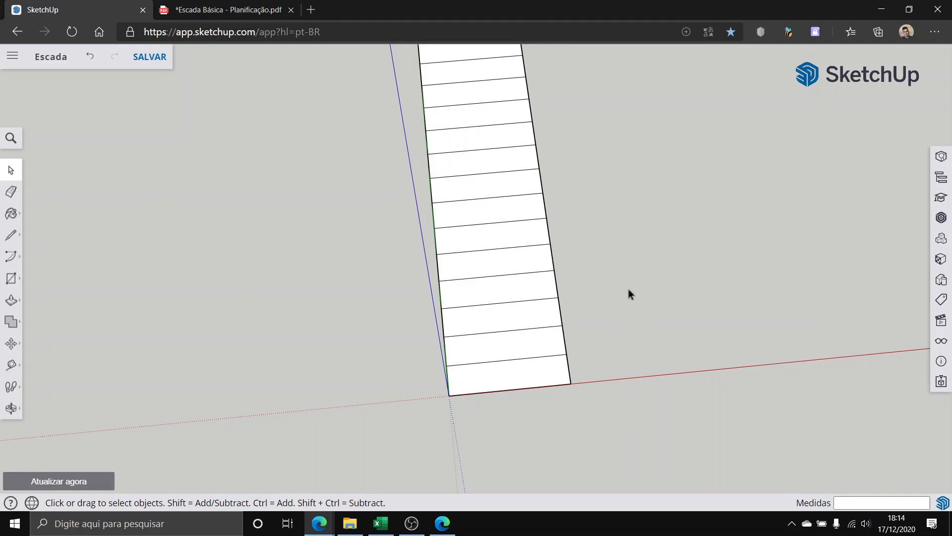
{"action": "scroll", "coordinate": [707, 350], "scroll_direction": "down", "scroll_amount": 2}
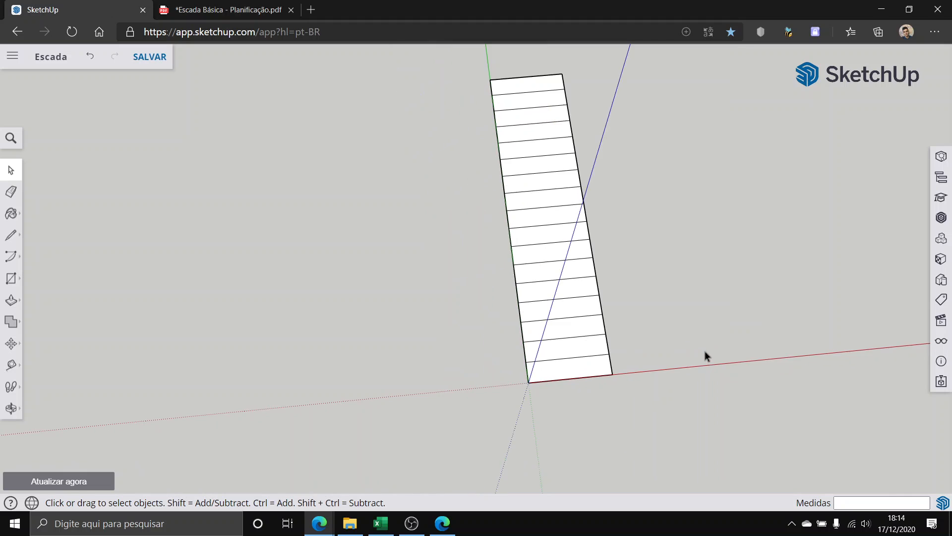
{"action": "scroll", "coordinate": [779, 366], "scroll_direction": "up", "scroll_amount": 4}
{"action": "middle_click_drag", "start_coordinate": [586, 342], "coordinate": [467, 330]}
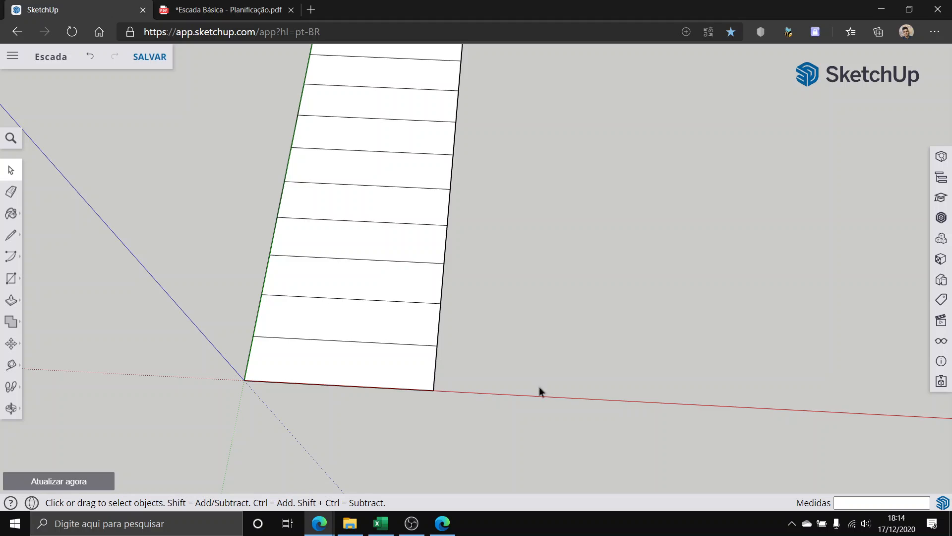
{"action": "left_click", "coordinate": [10, 234]}
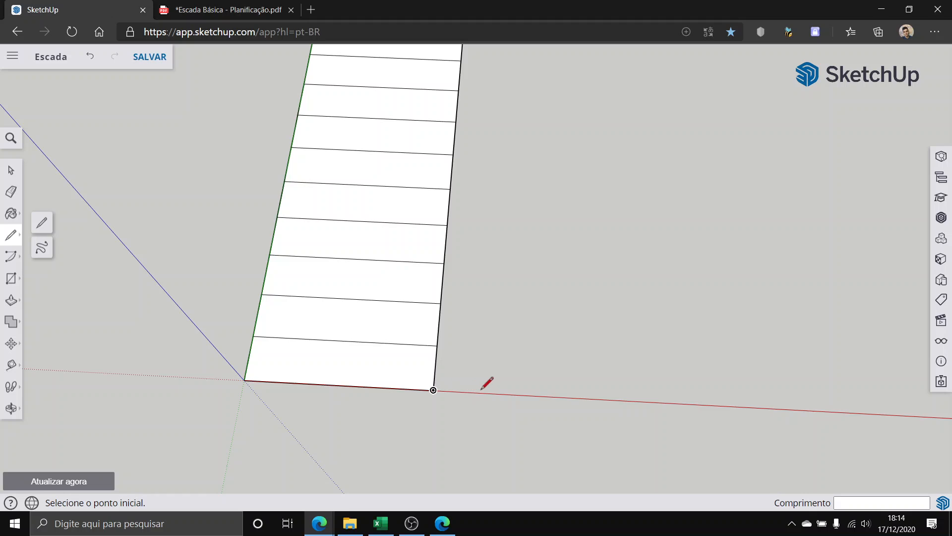
{"action": "left_click", "coordinate": [615, 399]}
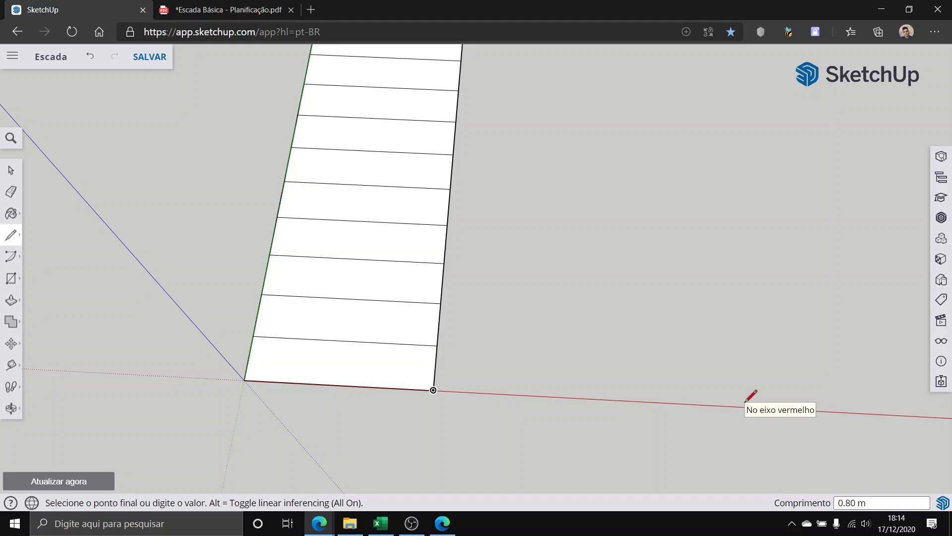
{"action": "key", "text": "Return"}
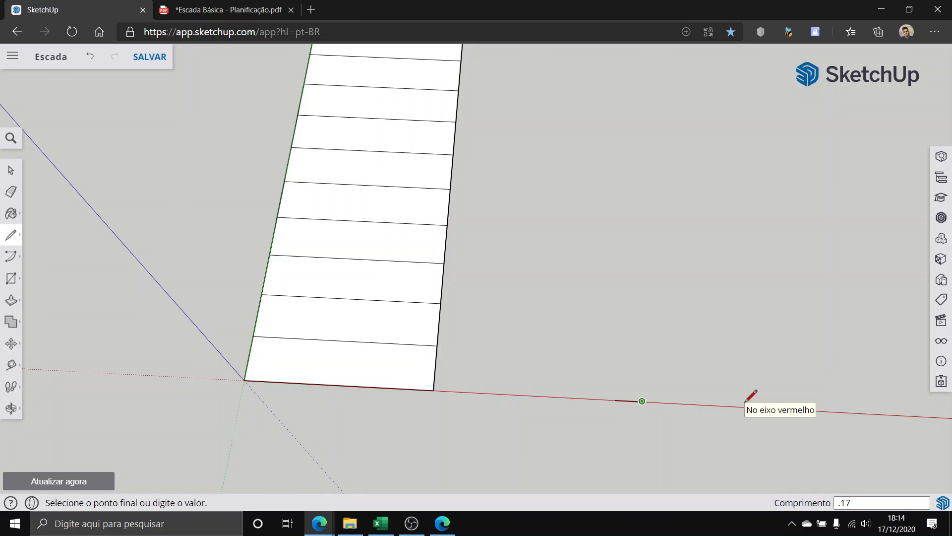
Step: Move the divided base and the 0.17 m line together about 5.16 m away from the origin
{"action": "left_click", "coordinate": [19, 177]}
{"action": "scroll", "coordinate": [260, 298], "scroll_direction": "down", "scroll_amount": 5}
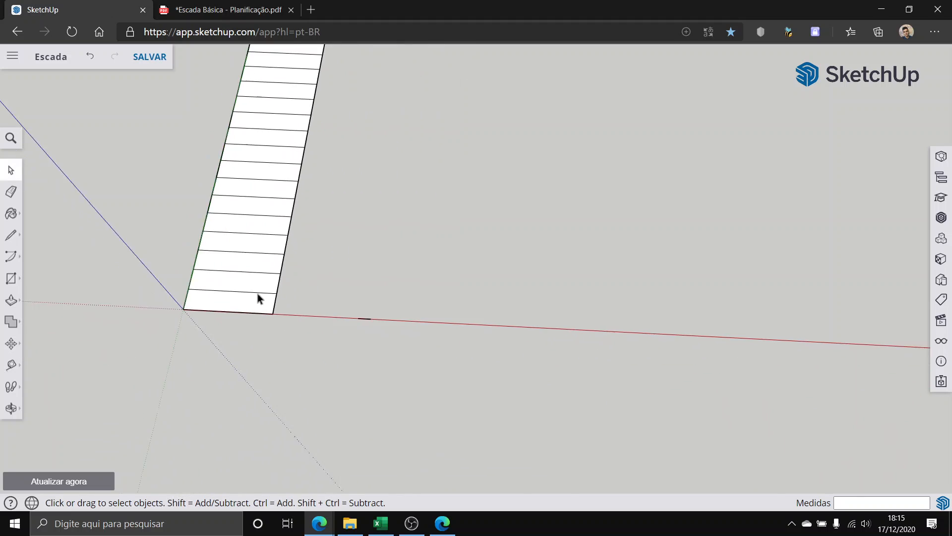
{"action": "left_click_drag", "start_coordinate": [174, 97], "coordinate": [172, 94]}
{"action": "left_click", "coordinate": [11, 343]}
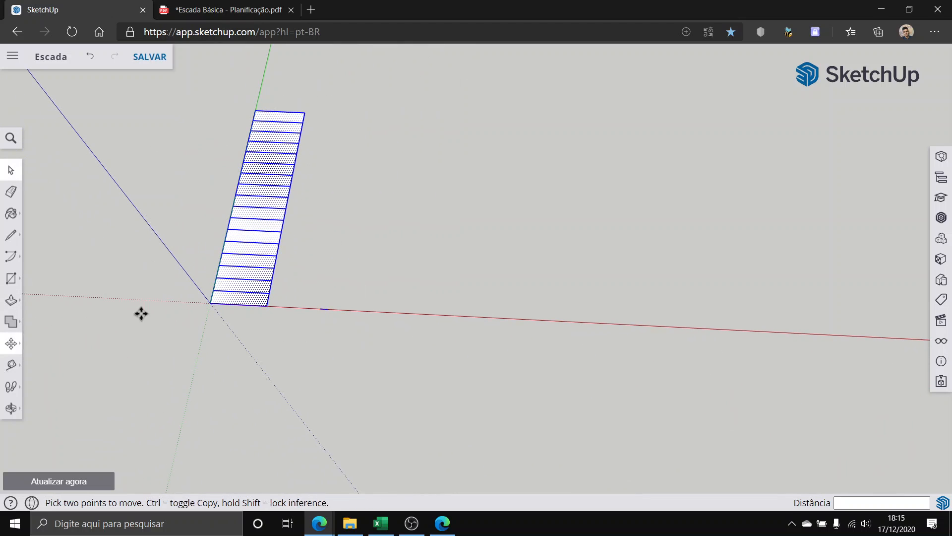
{"action": "left_click", "coordinate": [211, 303]}
{"action": "left_click", "coordinate": [427, 204]}
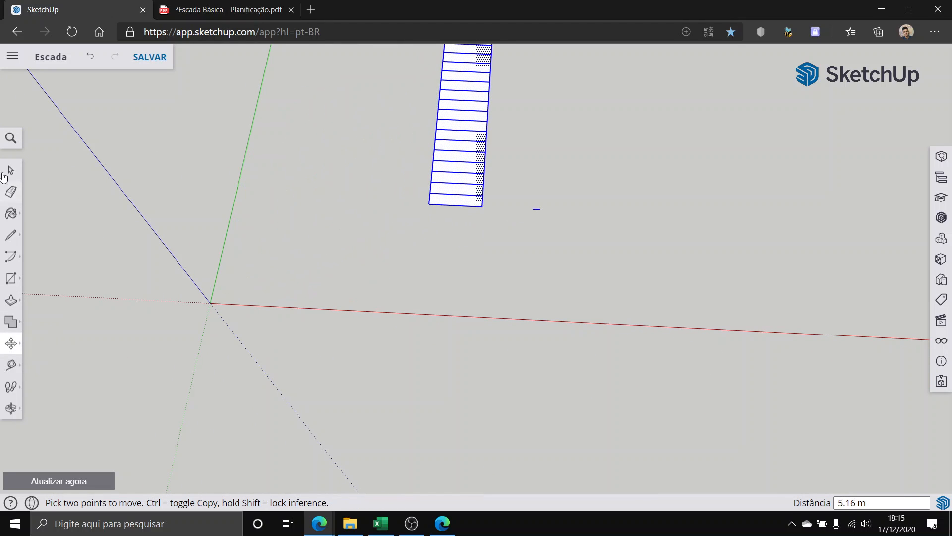
{"action": "key", "text": "space"}
{"action": "left_click", "coordinate": [294, 165]}
{"action": "scroll", "coordinate": [269, 229], "scroll_direction": "down", "scroll_amount": 2}
{"action": "scroll", "coordinate": [269, 229], "scroll_direction": "down", "scroll_amount": 2}
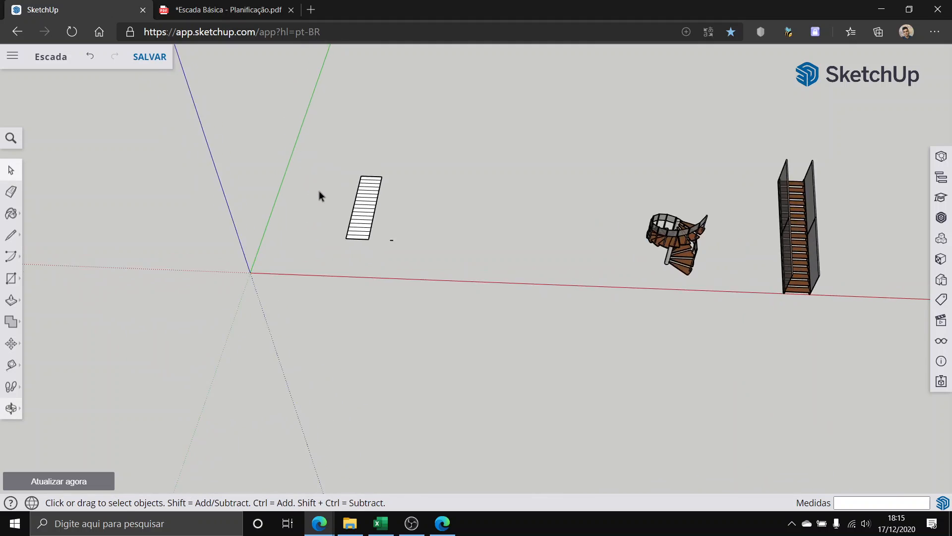
{"action": "scroll", "coordinate": [397, 207], "scroll_direction": "up", "scroll_amount": 5}
{"action": "scroll", "coordinate": [388, 230], "scroll_direction": "up", "scroll_amount": 2}
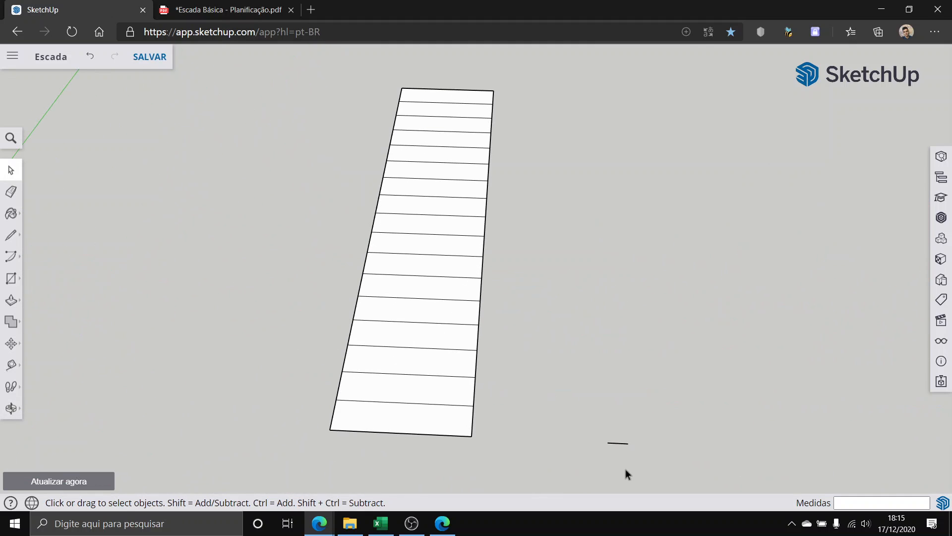
{"action": "scroll", "coordinate": [626, 474], "scroll_direction": "up", "scroll_amount": 4}
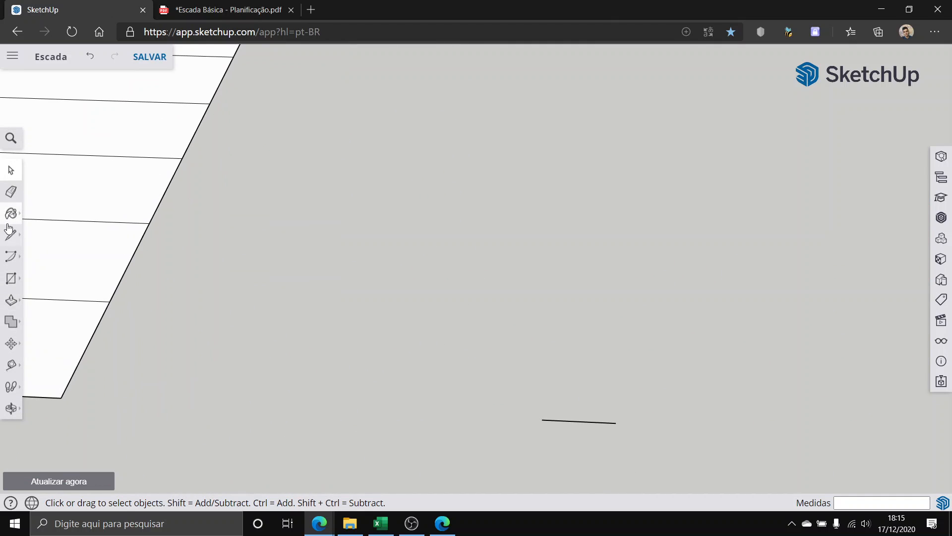
{"action": "left_click", "coordinate": [10, 233]}
{"action": "left_click", "coordinate": [68, 393]}
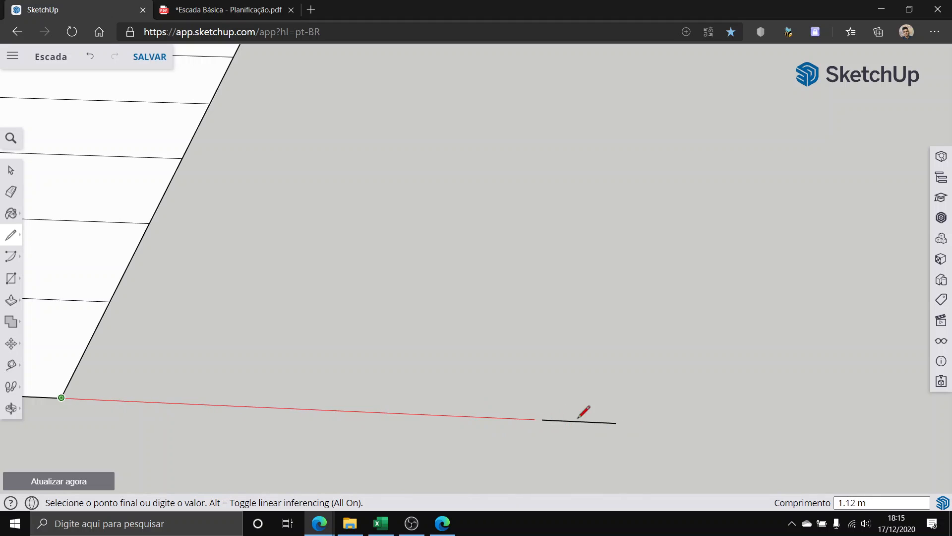
{"action": "left_click", "coordinate": [11, 171]}
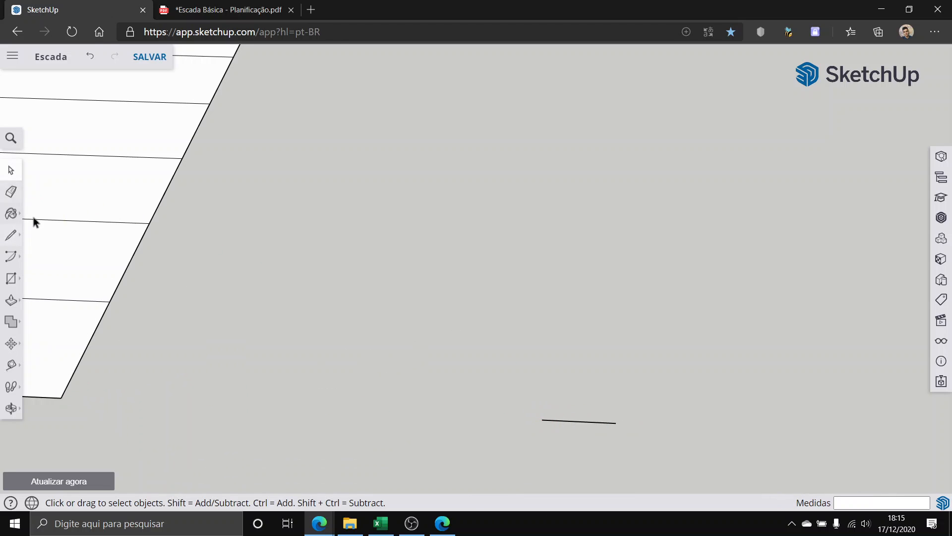
Step: Draw a 0.03 by 0.30 m rectangle from the outer end of the 0.17 m line, consulting the PDF plan for the step dimensions
{"action": "scroll", "coordinate": [46, 243], "scroll_direction": "down", "scroll_amount": 4}
{"action": "middle_click_drag", "start_coordinate": [107, 289], "coordinate": [518, 332]}
{"action": "scroll", "coordinate": [518, 331], "scroll_direction": "down", "scroll_amount": 4}
{"action": "scroll", "coordinate": [531, 402], "scroll_direction": "up", "scroll_amount": 6}
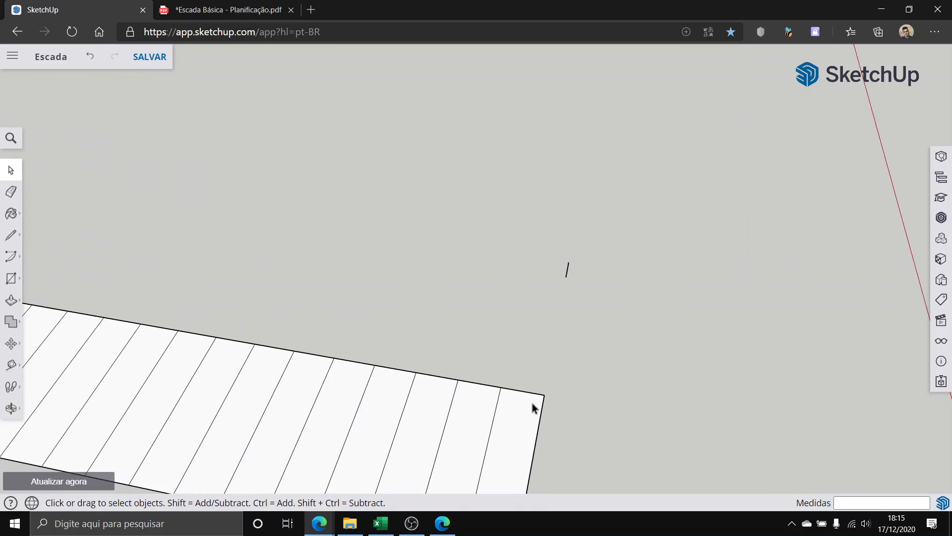
{"action": "middle_click_drag", "start_coordinate": [529, 394], "coordinate": [566, 419]}
{"action": "scroll", "coordinate": [378, 326], "scroll_direction": "down", "scroll_amount": 5}
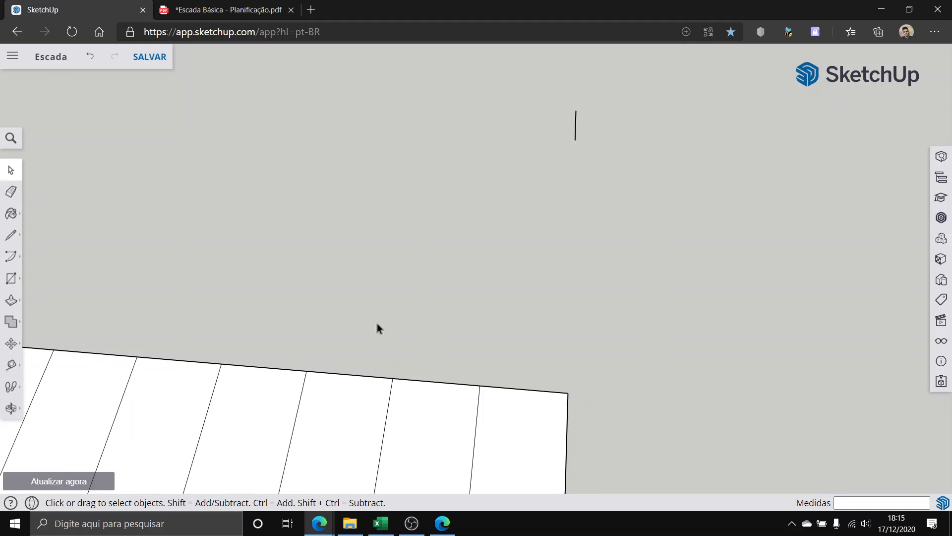
{"action": "middle_click_drag", "start_coordinate": [463, 240], "coordinate": [474, 251]}
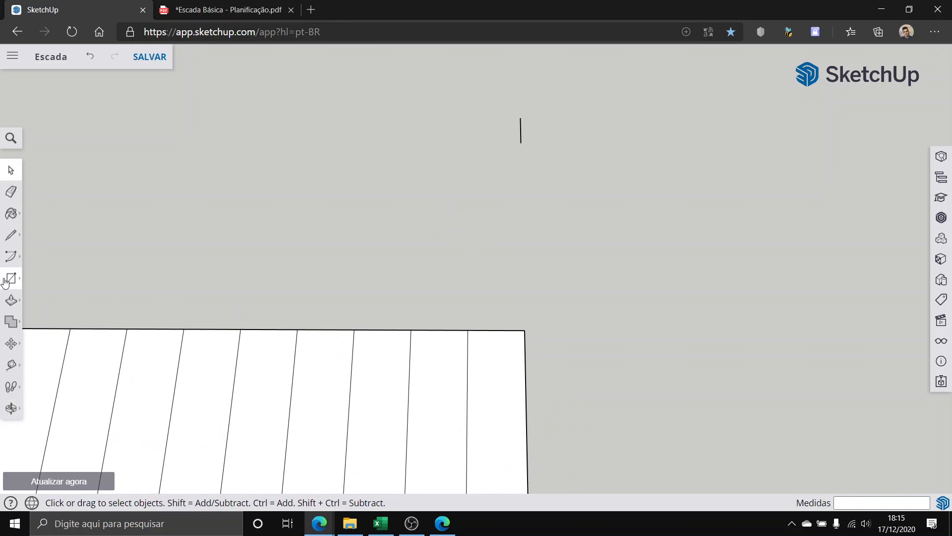
{"action": "left_click", "coordinate": [9, 277]}
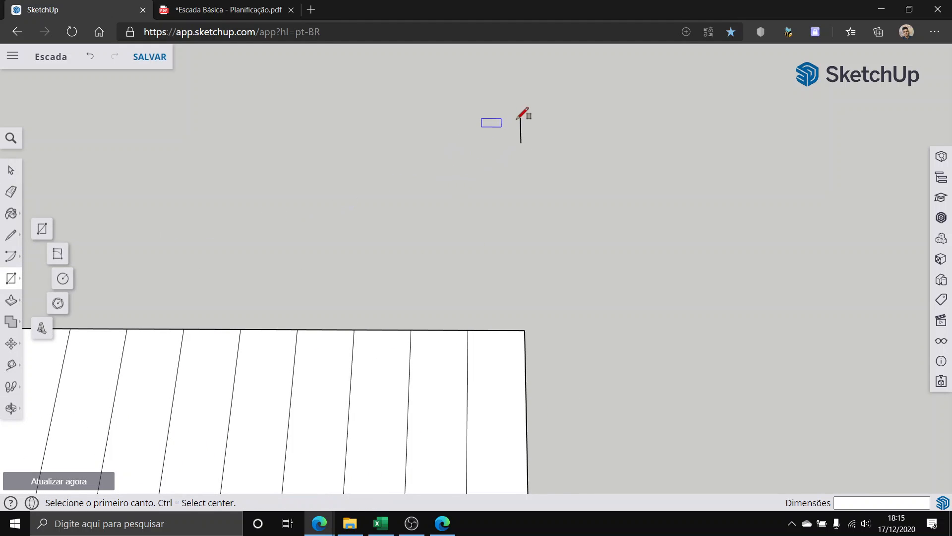
{"action": "scroll", "coordinate": [523, 113], "scroll_direction": "up", "scroll_amount": 2}
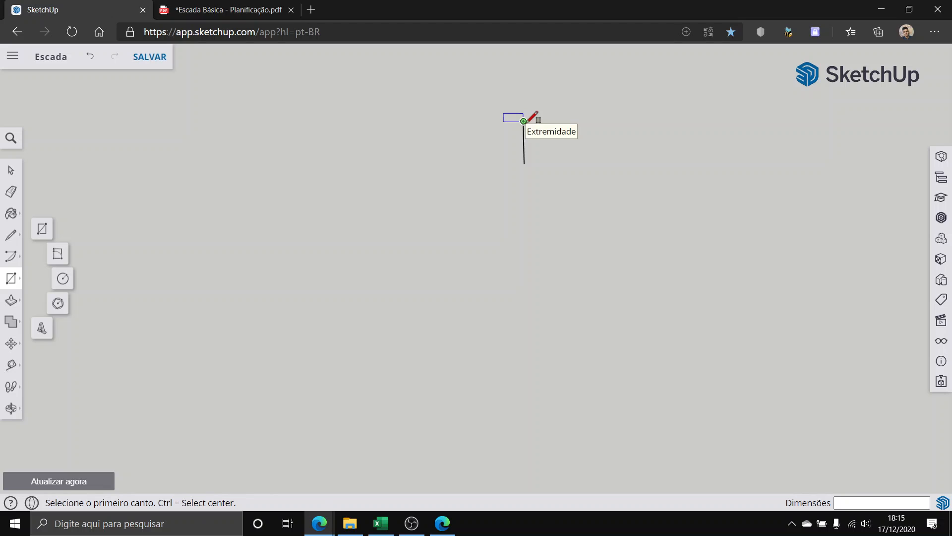
{"action": "left_click", "coordinate": [523, 121]}
{"action": "scroll", "coordinate": [518, 125], "scroll_direction": "down", "scroll_amount": 2}
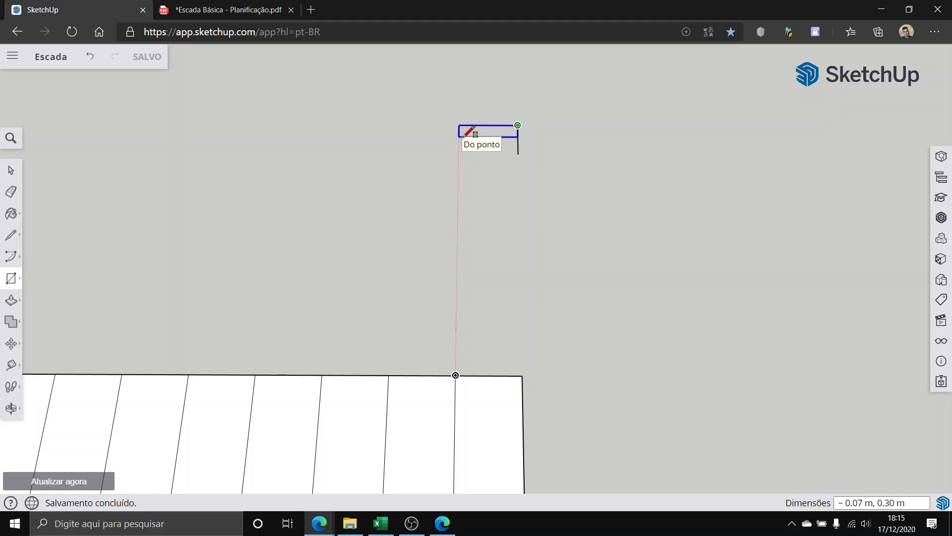
{"action": "left_click", "coordinate": [223, 10]}
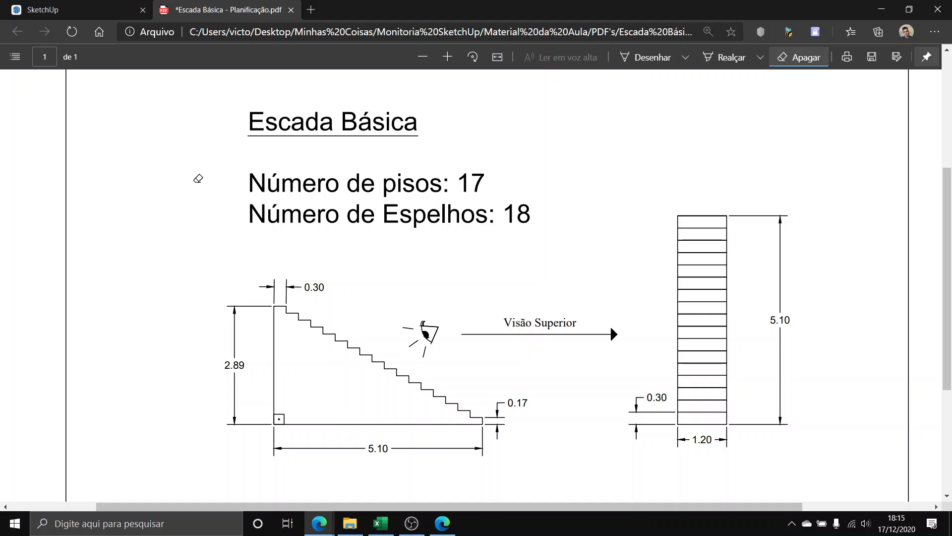
{"action": "left_click", "coordinate": [15, 7]}
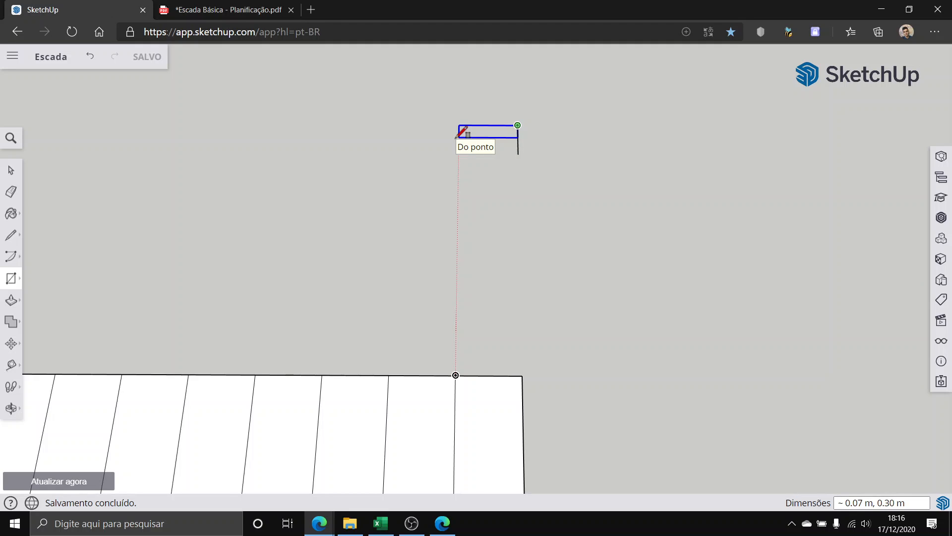
{"action": "type", "text": "."}
{"action": "type", "text": "03,.3"}
{"action": "key", "text": "Return"}
Step: Reverse the face of the 0.03 by 0.30 m rectangle so its white side is up
{"action": "scroll", "coordinate": [505, 168], "scroll_direction": "up", "scroll_amount": 4}
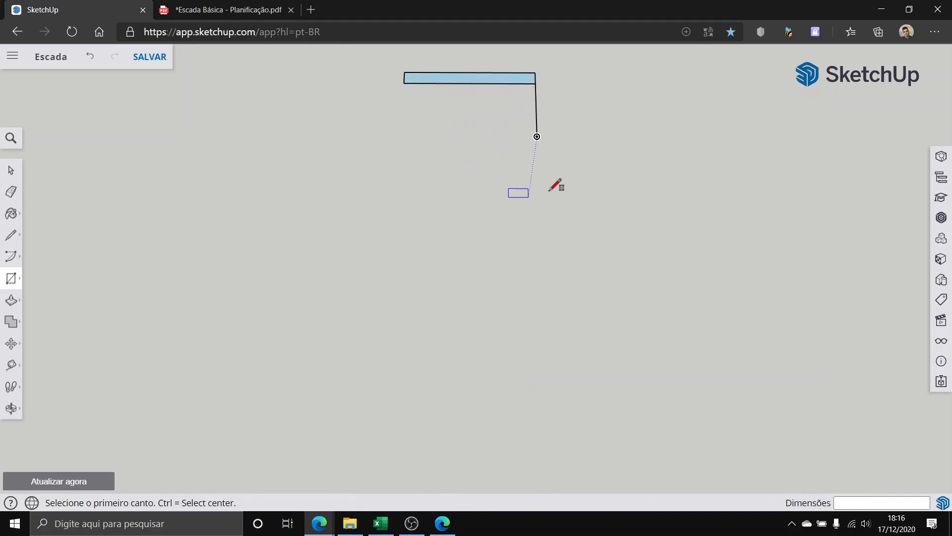
{"action": "middle_click_drag", "start_coordinate": [556, 185], "coordinate": [183, 187]}
{"action": "left_click", "coordinate": [17, 176]}
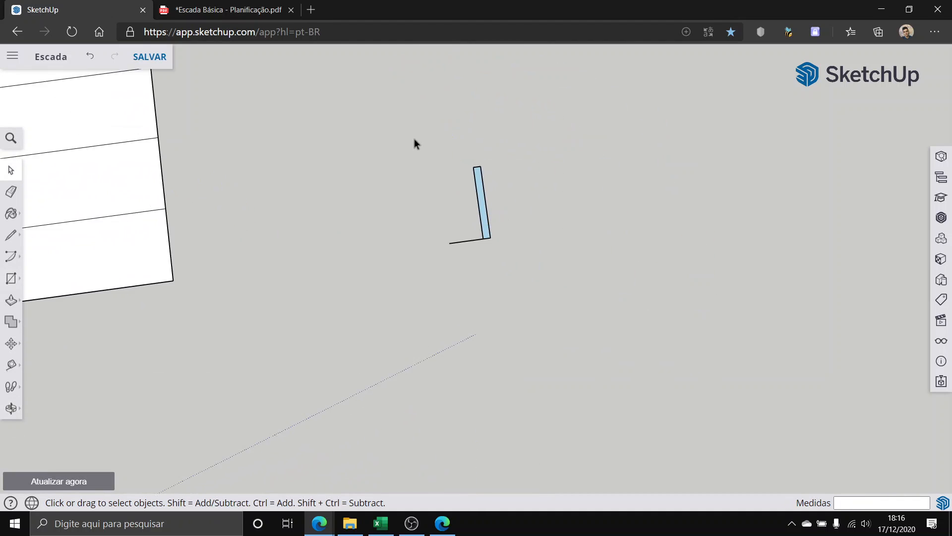
{"action": "middle_click_drag", "start_coordinate": [414, 142], "coordinate": [451, 189]}
{"action": "scroll", "coordinate": [467, 203], "scroll_direction": "up", "scroll_amount": 3}
{"action": "right_click", "coordinate": [486, 215]}
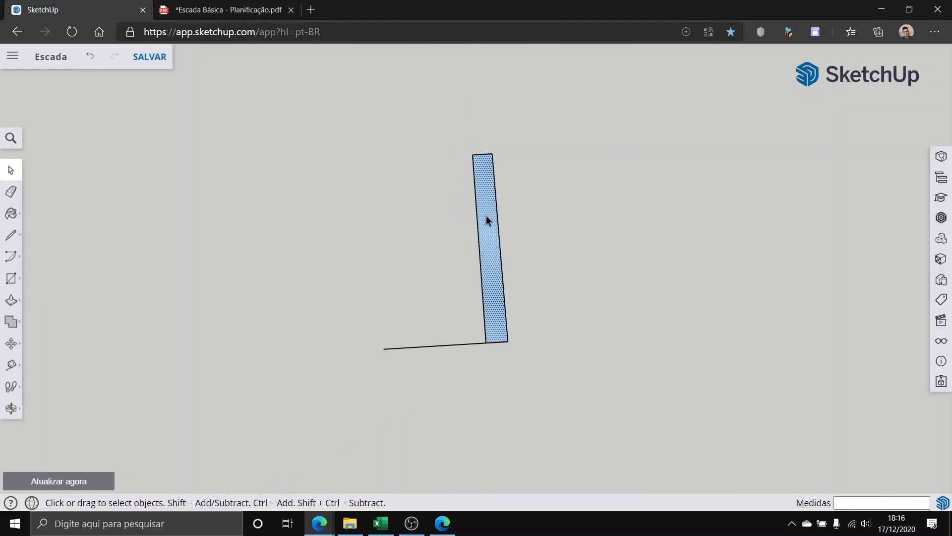
{"action": "left_click", "coordinate": [514, 422]}
{"action": "scroll", "coordinate": [313, 305], "scroll_direction": "down", "scroll_amount": 3}
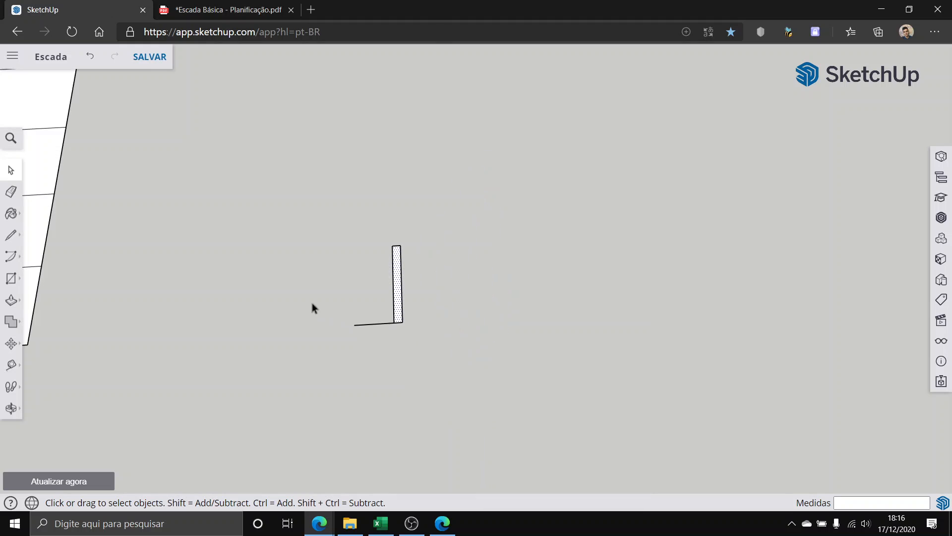
Step: Examine the divided base next to the small rectangle and line, from afar and up close
{"action": "scroll", "coordinate": [268, 297], "scroll_direction": "down", "scroll_amount": 4}
{"action": "scroll", "coordinate": [171, 299], "scroll_direction": "down", "scroll_amount": 2}
{"action": "scroll", "coordinate": [134, 302], "scroll_direction": "up", "scroll_amount": 3}
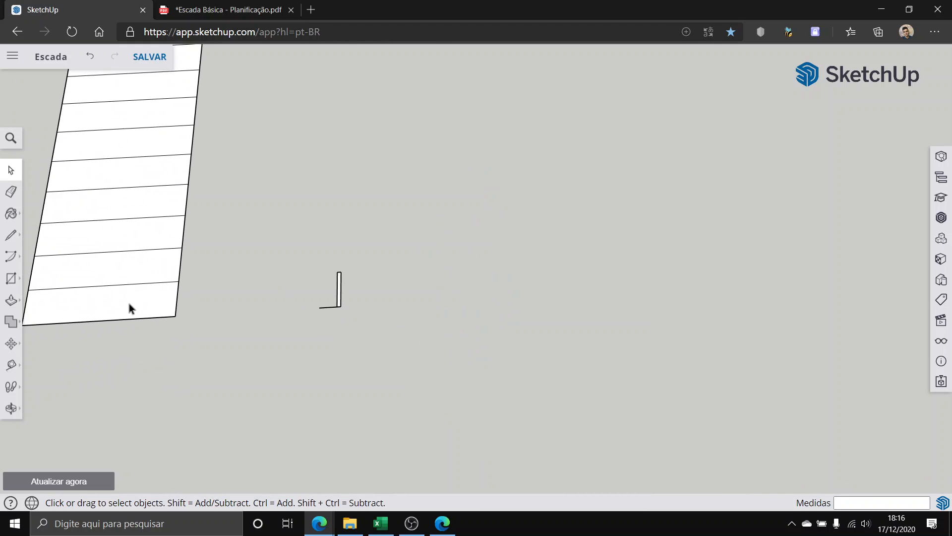
{"action": "middle_click_drag", "start_coordinate": [129, 302], "coordinate": [212, 174]}
{"action": "scroll", "coordinate": [365, 149], "scroll_direction": "up", "scroll_amount": 3}
{"action": "scroll", "coordinate": [364, 150], "scroll_direction": "down", "scroll_amount": 5}
{"action": "scroll", "coordinate": [212, 170], "scroll_direction": "down", "scroll_amount": 1}
{"action": "scroll", "coordinate": [268, 146], "scroll_direction": "down", "scroll_amount": 1}
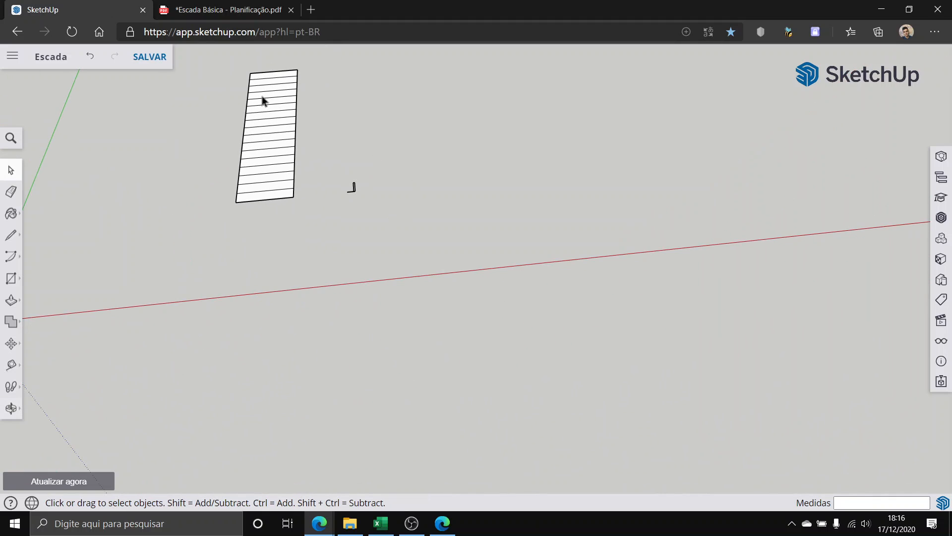
{"action": "scroll", "coordinate": [262, 97], "scroll_direction": "up", "scroll_amount": 5}
{"action": "scroll", "coordinate": [395, 284], "scroll_direction": "down", "scroll_amount": 2}
{"action": "scroll", "coordinate": [523, 394], "scroll_direction": "up", "scroll_amount": 1}
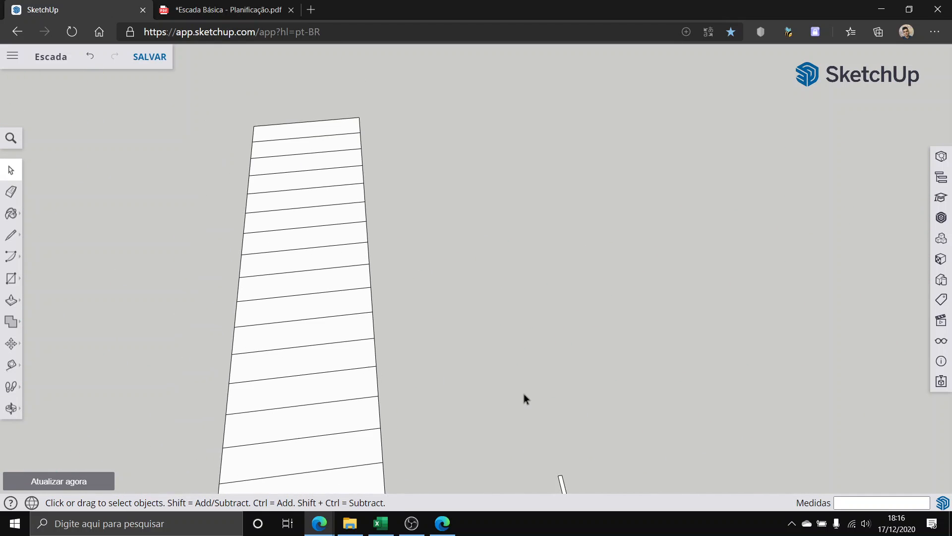
{"action": "scroll", "coordinate": [524, 394], "scroll_direction": "down", "scroll_amount": 3}
{"action": "scroll", "coordinate": [510, 449], "scroll_direction": "up", "scroll_amount": 6}
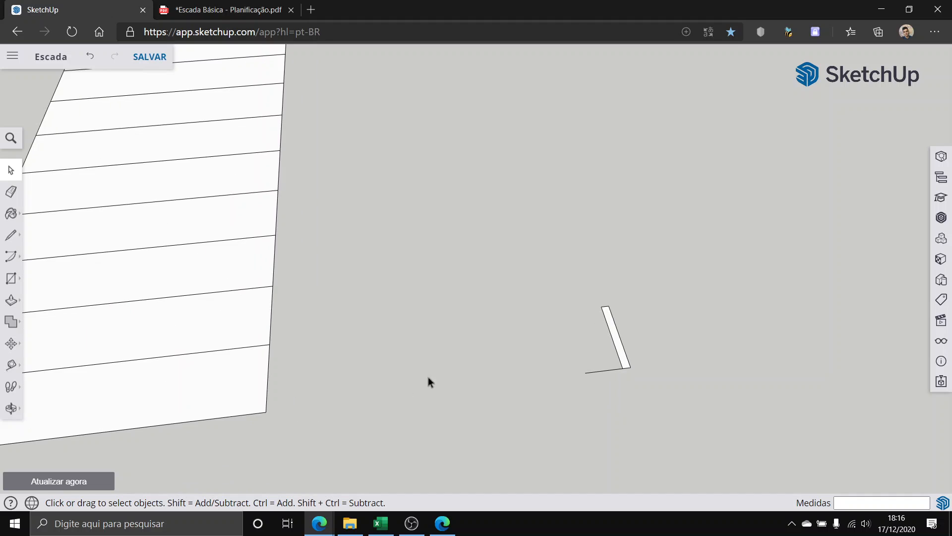
Step: Copy the 0.03 by 0.30 m rectangle without the line, moving from the line's free end to the rectangle's far outer corner, about 0.34 m
{"action": "middle_click_drag", "start_coordinate": [427, 382], "coordinate": [585, 395]}
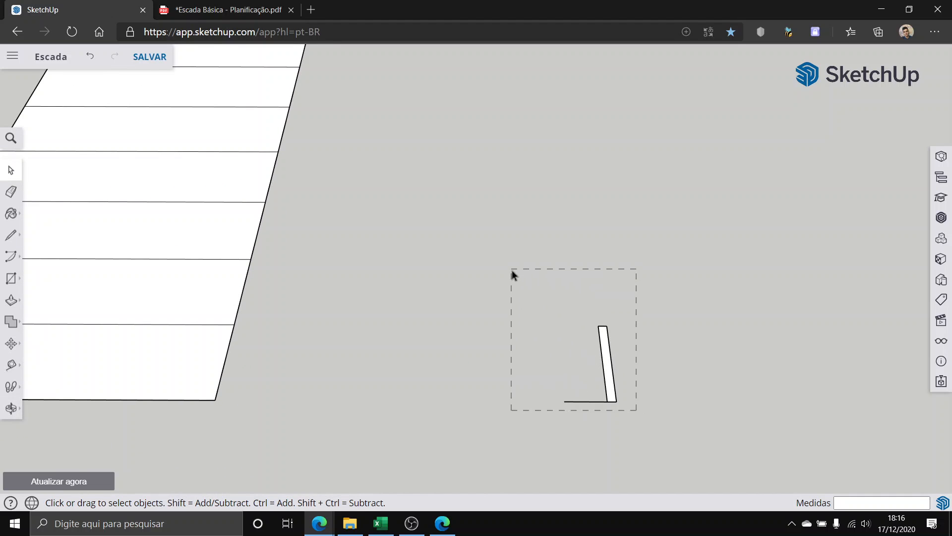
{"action": "left_click_drag", "start_coordinate": [637, 409], "coordinate": [512, 271]}
{"action": "scroll", "coordinate": [528, 433], "scroll_direction": "up", "scroll_amount": 2}
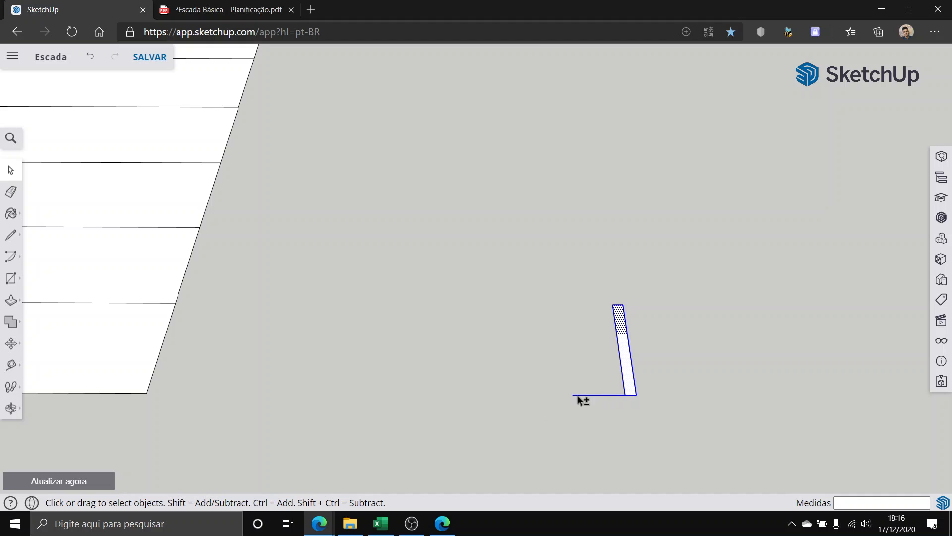
{"action": "scroll", "coordinate": [621, 384], "scroll_direction": "up", "scroll_amount": 2}
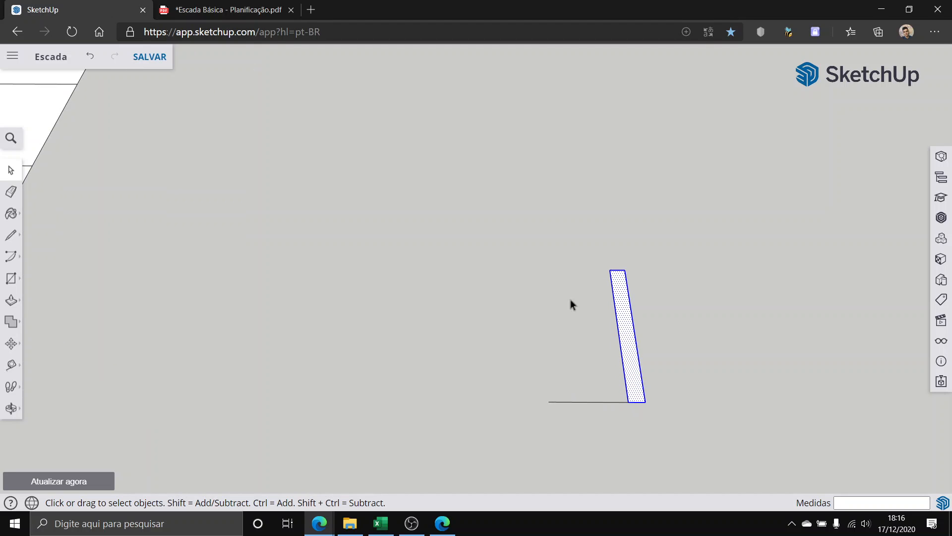
{"action": "scroll", "coordinate": [545, 312], "scroll_direction": "up", "scroll_amount": 1}
{"action": "scroll", "coordinate": [297, 372], "scroll_direction": "down", "scroll_amount": 5}
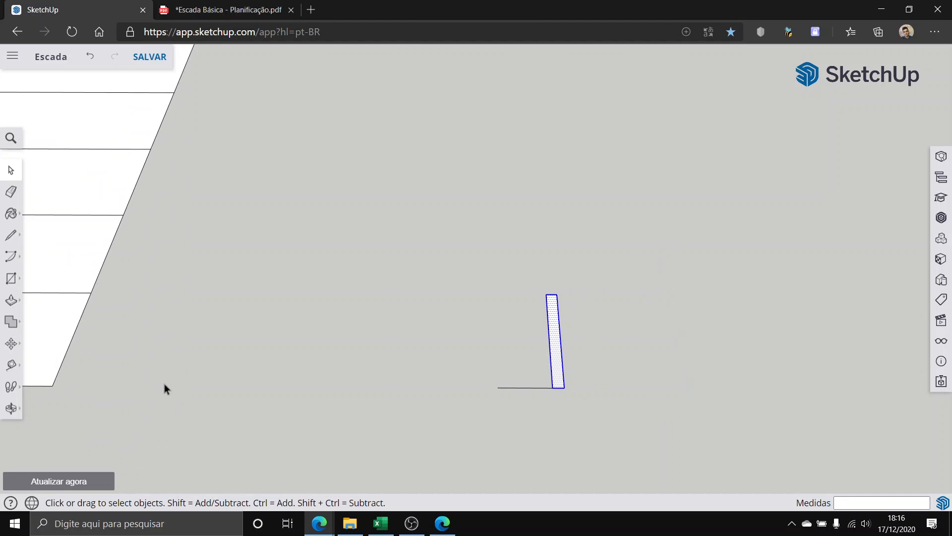
{"action": "left_click", "coordinate": [11, 343]}
{"action": "scroll", "coordinate": [165, 442], "scroll_direction": "up", "scroll_amount": 3}
{"action": "scroll", "coordinate": [418, 368], "scroll_direction": "down", "scroll_amount": 3}
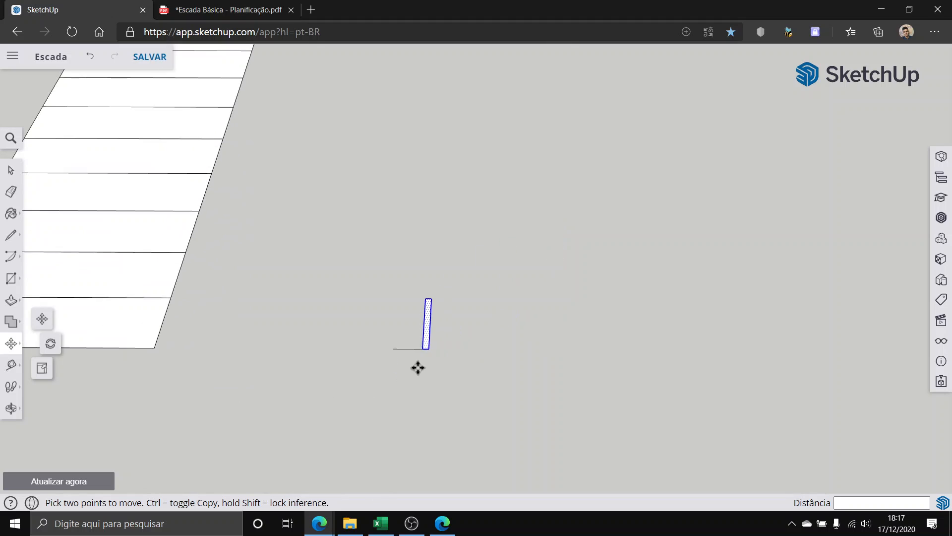
{"action": "scroll", "coordinate": [418, 367], "scroll_direction": "down", "scroll_amount": 3}
{"action": "scroll", "coordinate": [280, 347], "scroll_direction": "up", "scroll_amount": 4}
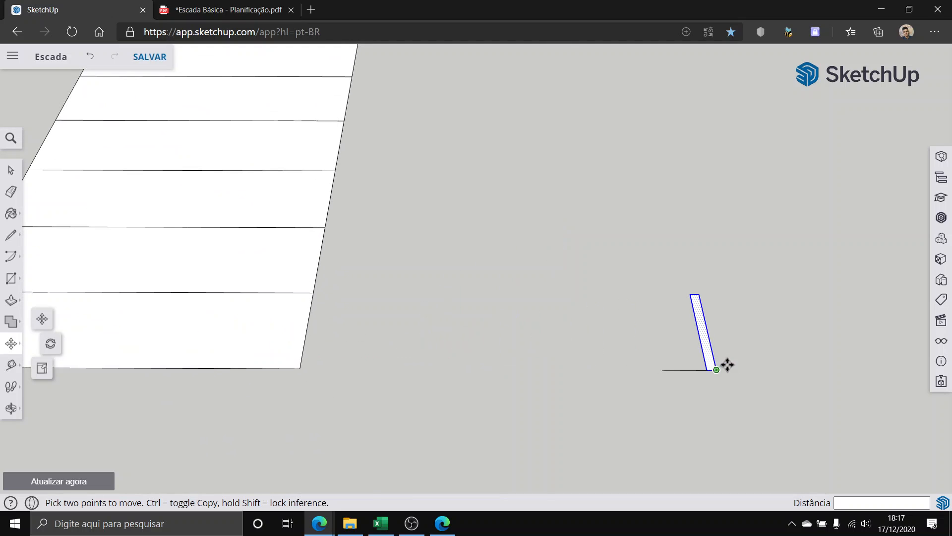
{"action": "scroll", "coordinate": [728, 365], "scroll_direction": "up", "scroll_amount": 2}
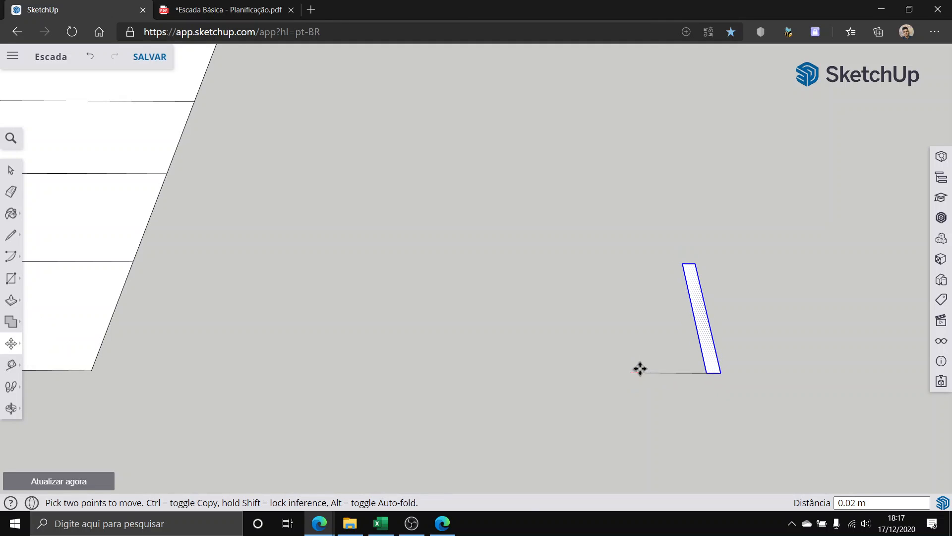
{"action": "key", "text": "ctrl"}
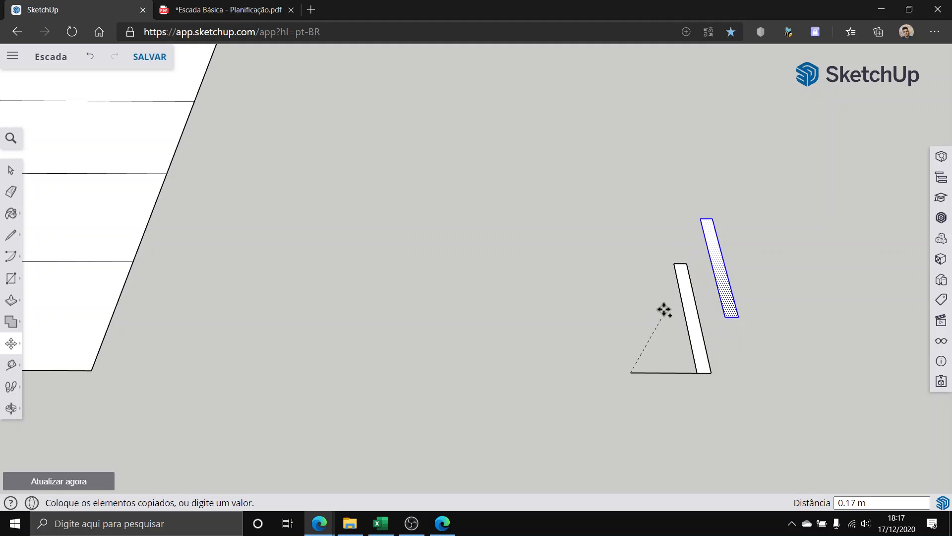
{"action": "scroll", "coordinate": [713, 272], "scroll_direction": "up", "scroll_amount": 2}
{"action": "scroll", "coordinate": [714, 272], "scroll_direction": "up", "scroll_amount": 1}
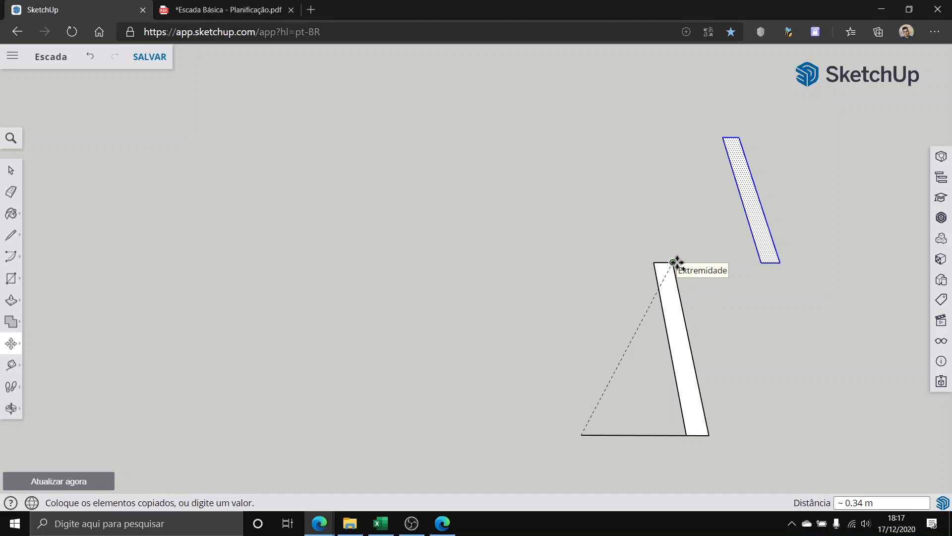
{"action": "left_click", "coordinate": [676, 262]}
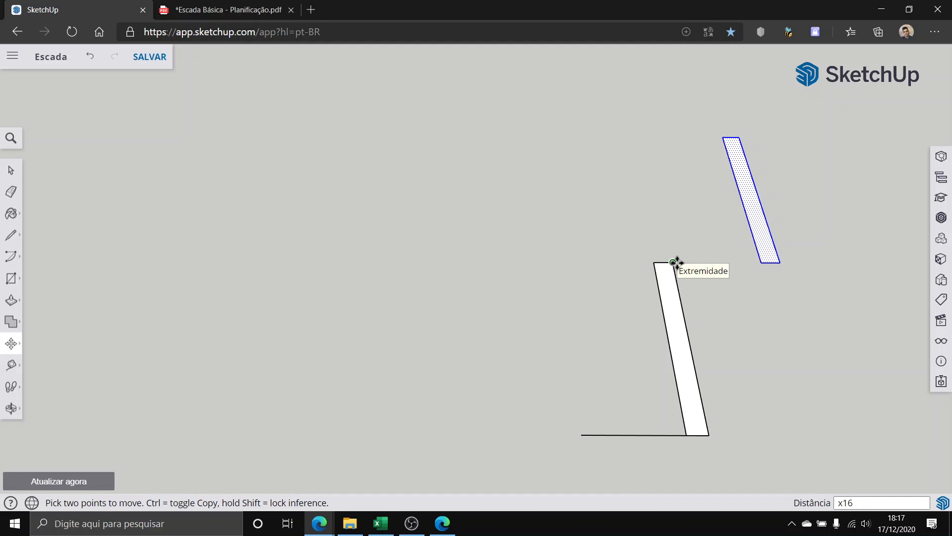
Step: Repeat the rectangle copy as a x16 array along the same direction and spacing
{"action": "key", "text": "Return"}
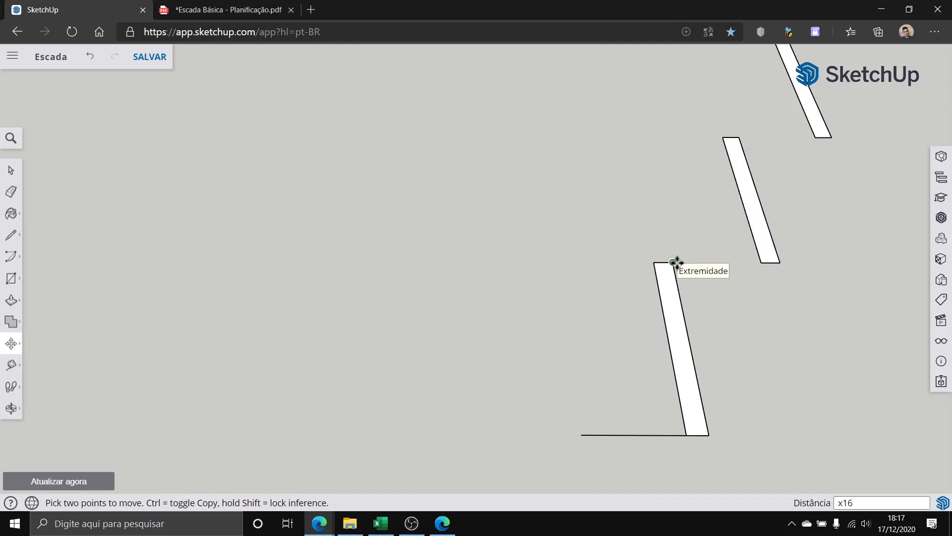
{"action": "scroll", "coordinate": [595, 271], "scroll_direction": "down", "scroll_amount": 5}
{"action": "scroll", "coordinate": [582, 280], "scroll_direction": "down", "scroll_amount": 3}
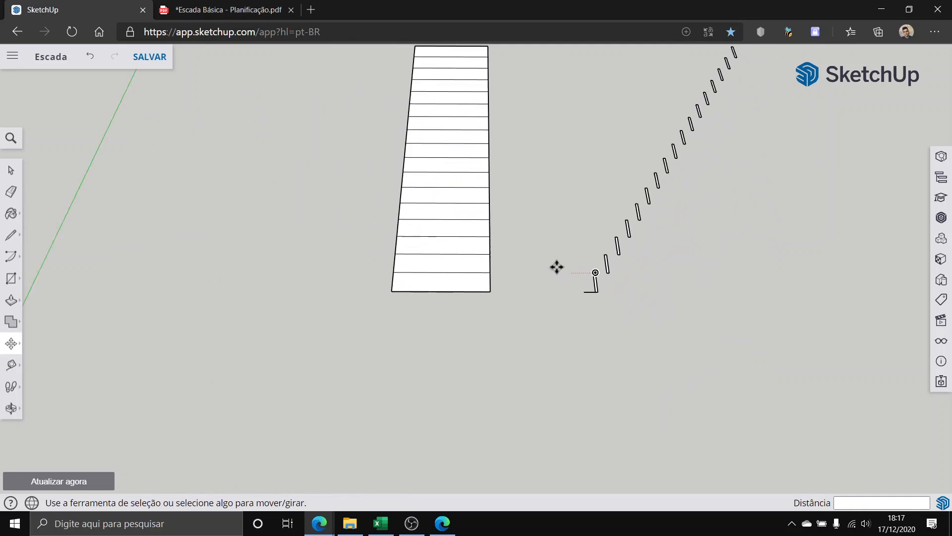
{"action": "left_click", "coordinate": [11, 170]}
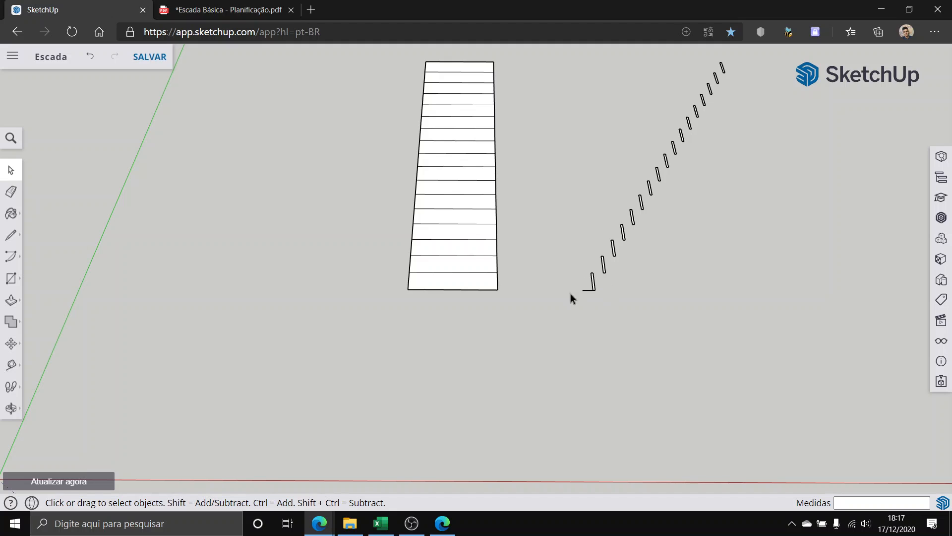
Step: Measure the offset between the facing outer corners of two consecutive rectangles in the row
{"action": "scroll", "coordinate": [676, 144], "scroll_direction": "up", "scroll_amount": 8}
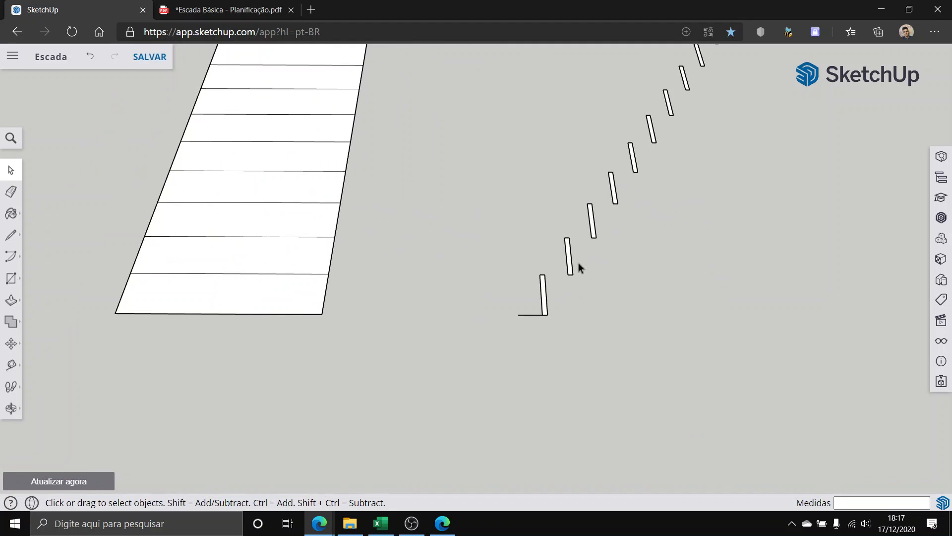
{"action": "scroll", "coordinate": [422, 318], "scroll_direction": "down", "scroll_amount": 4}
{"action": "middle_click_drag", "start_coordinate": [421, 318], "coordinate": [406, 246]}
{"action": "scroll", "coordinate": [436, 273], "scroll_direction": "up", "scroll_amount": 5}
{"action": "scroll", "coordinate": [437, 273], "scroll_direction": "up", "scroll_amount": 3}
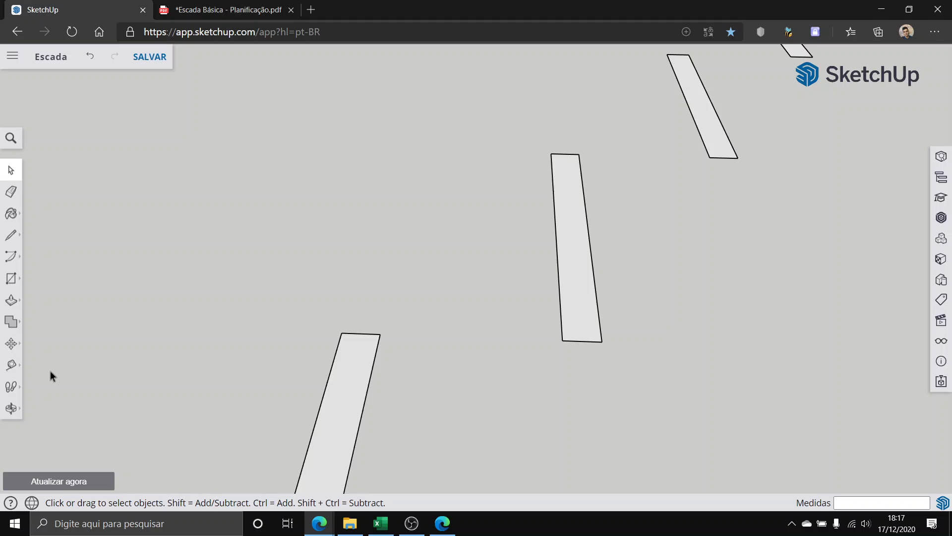
{"action": "left_click", "coordinate": [9, 370]}
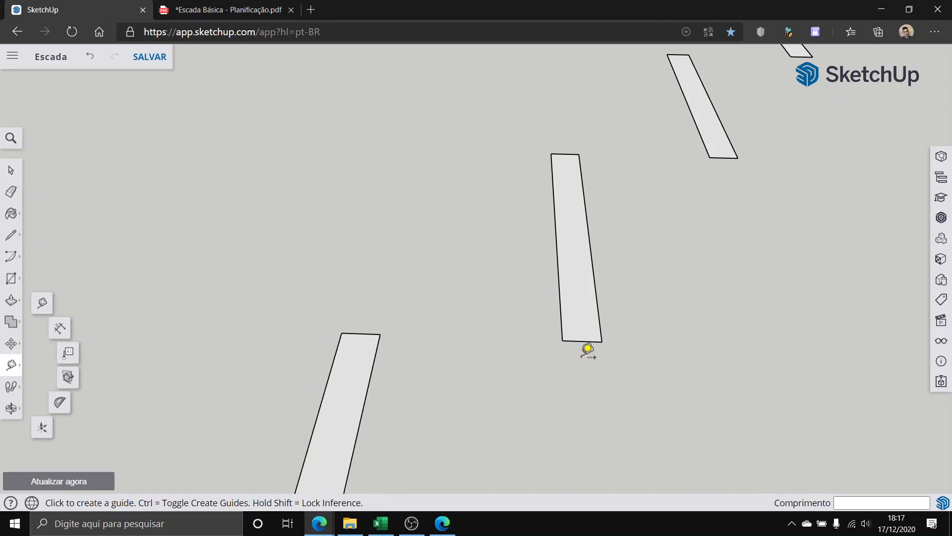
{"action": "left_click", "coordinate": [601, 341]}
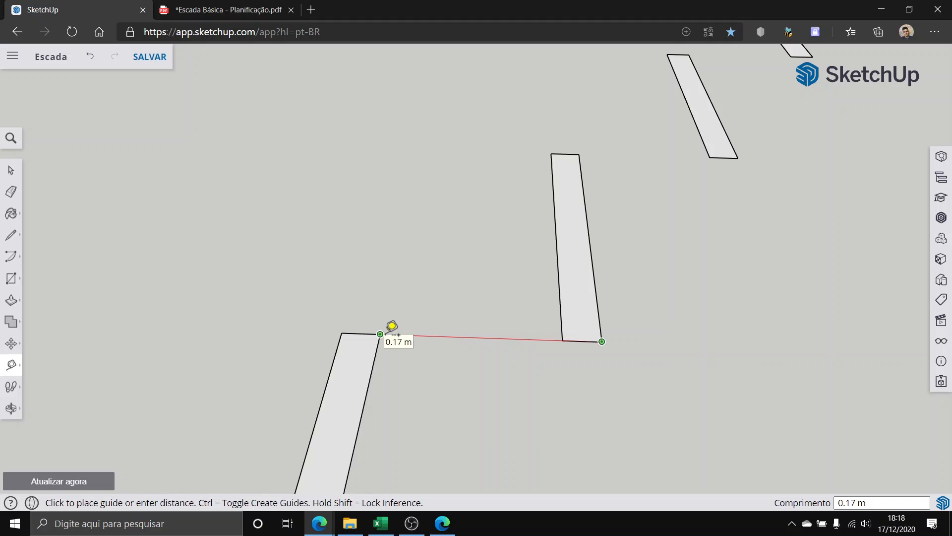
{"action": "left_click", "coordinate": [11, 169]}
Step: Examine how the treads overlap on the finished straight staircase, up close and from afar
{"action": "scroll", "coordinate": [234, 292], "scroll_direction": "down", "scroll_amount": 10}
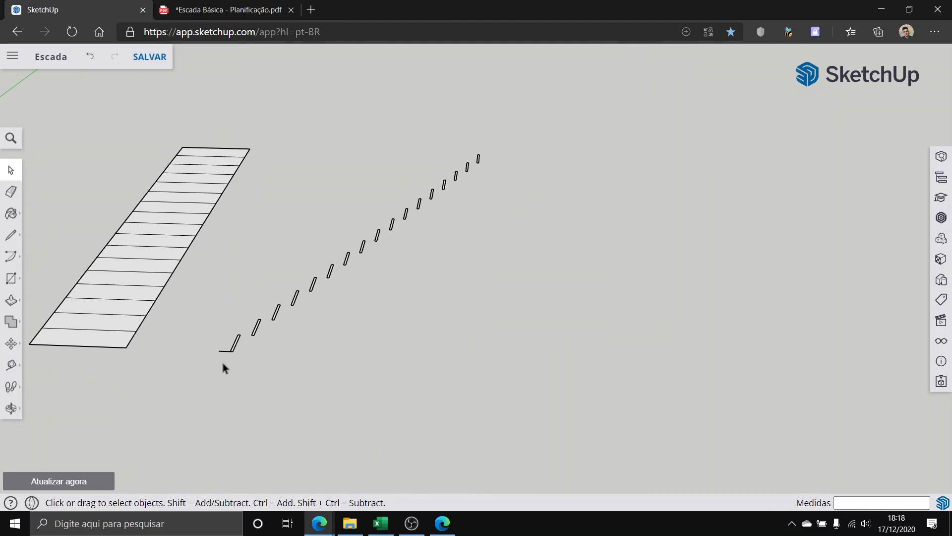
{"action": "scroll", "coordinate": [480, 349], "scroll_direction": "down", "scroll_amount": 5}
{"action": "scroll", "coordinate": [678, 393], "scroll_direction": "down", "scroll_amount": 3}
{"action": "scroll", "coordinate": [645, 394], "scroll_direction": "up", "scroll_amount": 5}
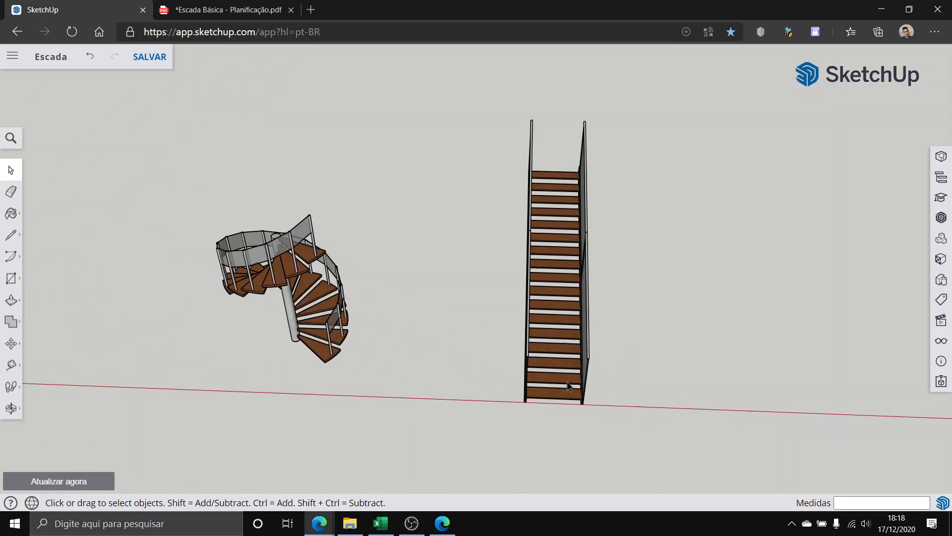
{"action": "scroll", "coordinate": [545, 367], "scroll_direction": "up", "scroll_amount": 5}
{"action": "middle_click_drag", "start_coordinate": [521, 353], "coordinate": [501, 183]}
{"action": "scroll", "coordinate": [516, 218], "scroll_direction": "up", "scroll_amount": 5}
{"action": "middle_click_drag", "start_coordinate": [488, 75], "coordinate": [468, 193]}
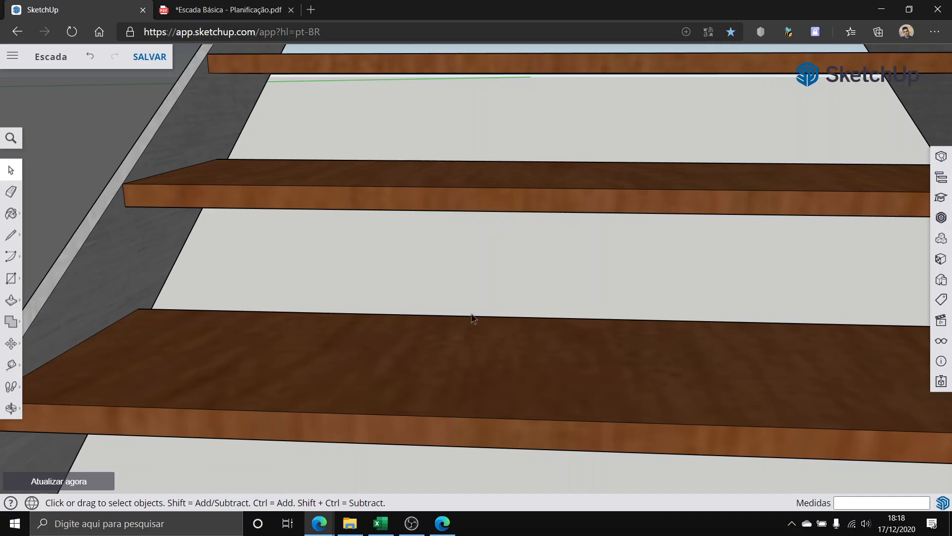
{"action": "scroll", "coordinate": [473, 317], "scroll_direction": "down", "scroll_amount": 15}
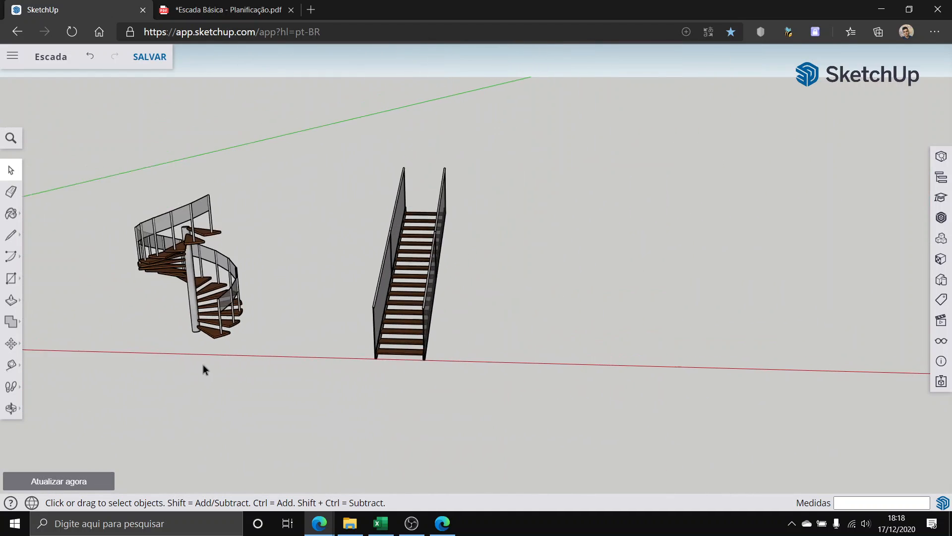
{"action": "scroll", "coordinate": [204, 369], "scroll_direction": "down", "scroll_amount": 8}
{"action": "middle_click_drag", "start_coordinate": [542, 383], "coordinate": [55, 246]}
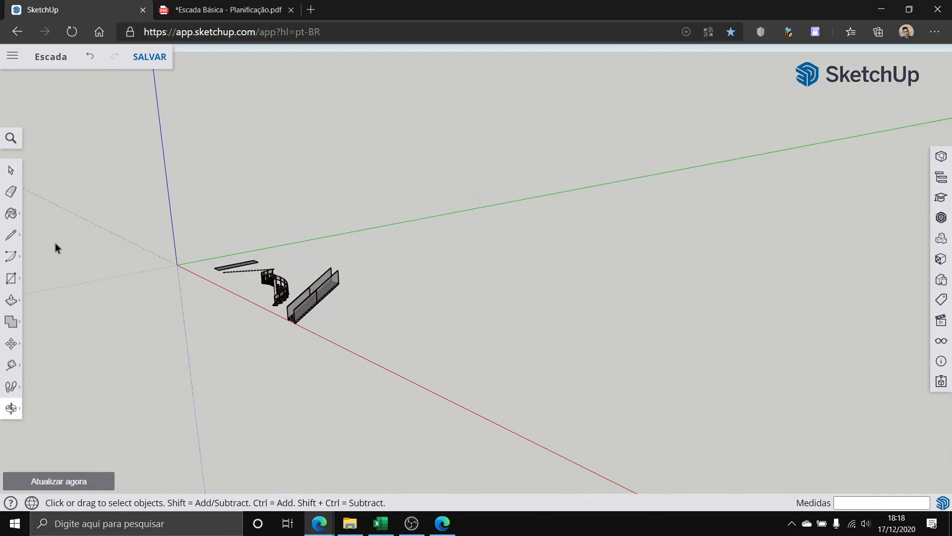
Step: Examine the row of copied step rectangles beside the divided base from several angles
{"action": "scroll", "coordinate": [192, 263], "scroll_direction": "up", "scroll_amount": 10}
{"action": "scroll", "coordinate": [416, 364], "scroll_direction": "up", "scroll_amount": 10}
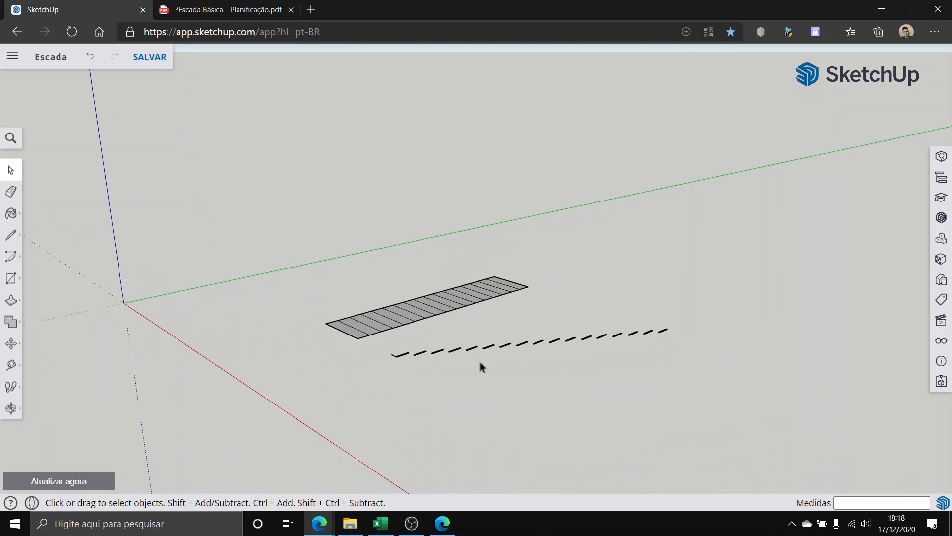
{"action": "middle_click_drag", "start_coordinate": [378, 349], "coordinate": [643, 406]}
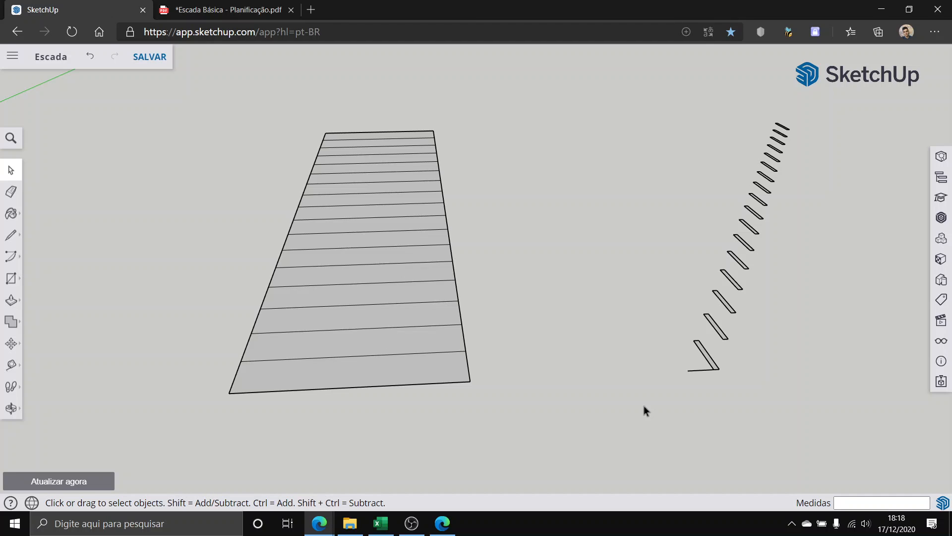
{"action": "middle_click_drag", "start_coordinate": [643, 406], "coordinate": [669, 419]}
{"action": "scroll", "coordinate": [671, 456], "scroll_direction": "up", "scroll_amount": 4}
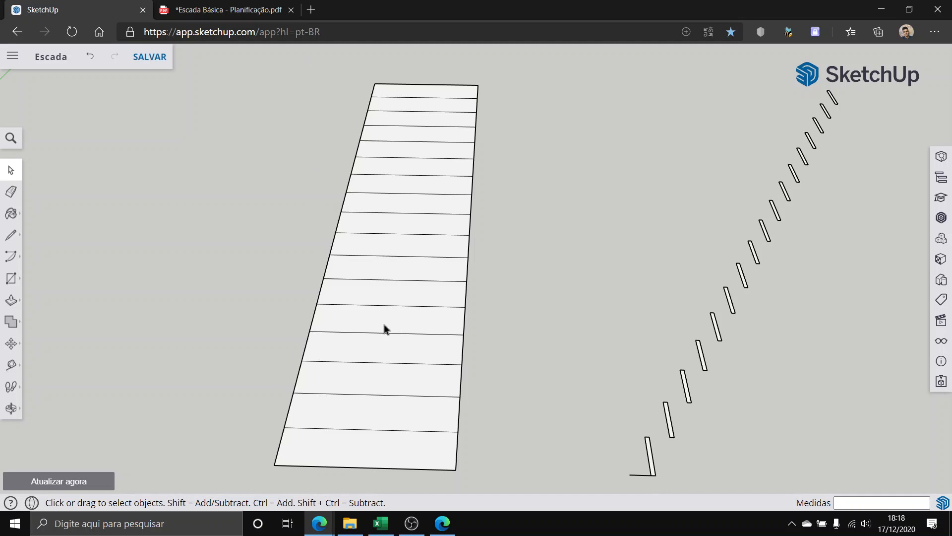
{"action": "scroll", "coordinate": [429, 319], "scroll_direction": "down", "scroll_amount": 2}
{"action": "scroll", "coordinate": [484, 446], "scroll_direction": "up", "scroll_amount": 4}
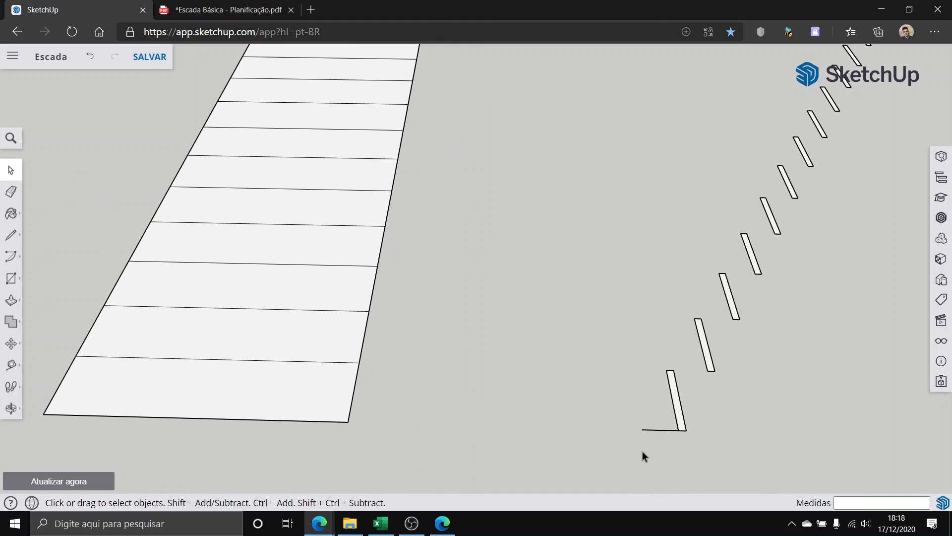
{"action": "middle_click_drag", "start_coordinate": [648, 439], "coordinate": [686, 428]}
{"action": "scroll", "coordinate": [681, 431], "scroll_direction": "up", "scroll_amount": 2}
{"action": "scroll", "coordinate": [743, 248], "scroll_direction": "down", "scroll_amount": 3}
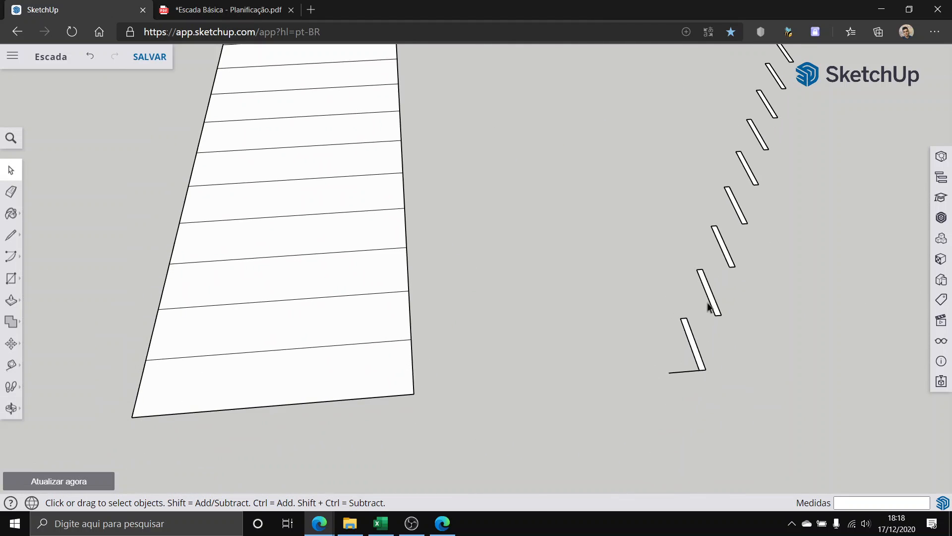
Step: Draw a line about 5.52 m long joining the near outer corners of the first and last rectangles
{"action": "left_click", "coordinate": [18, 231]}
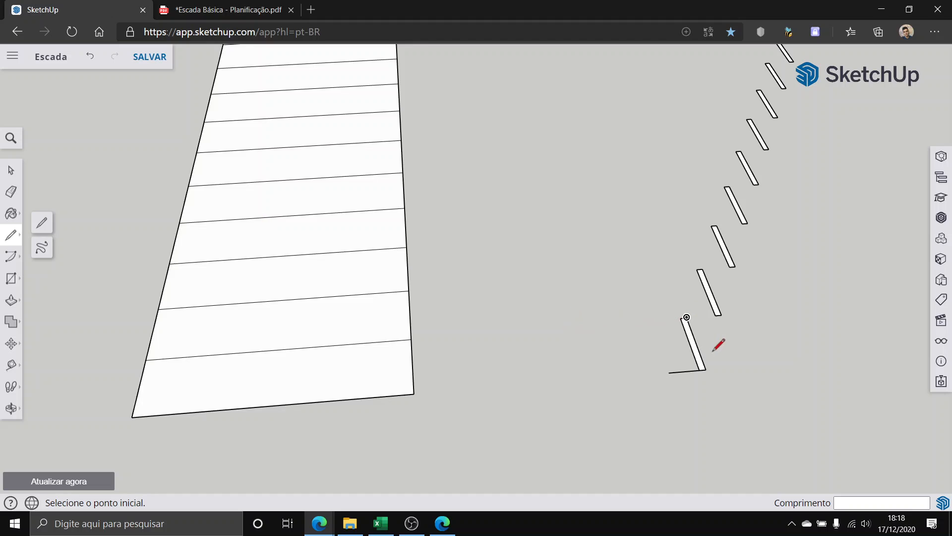
{"action": "scroll", "coordinate": [718, 345], "scroll_direction": "up", "scroll_amount": 2}
{"action": "left_click", "coordinate": [699, 380]}
{"action": "scroll", "coordinate": [695, 370], "scroll_direction": "down", "scroll_amount": 3}
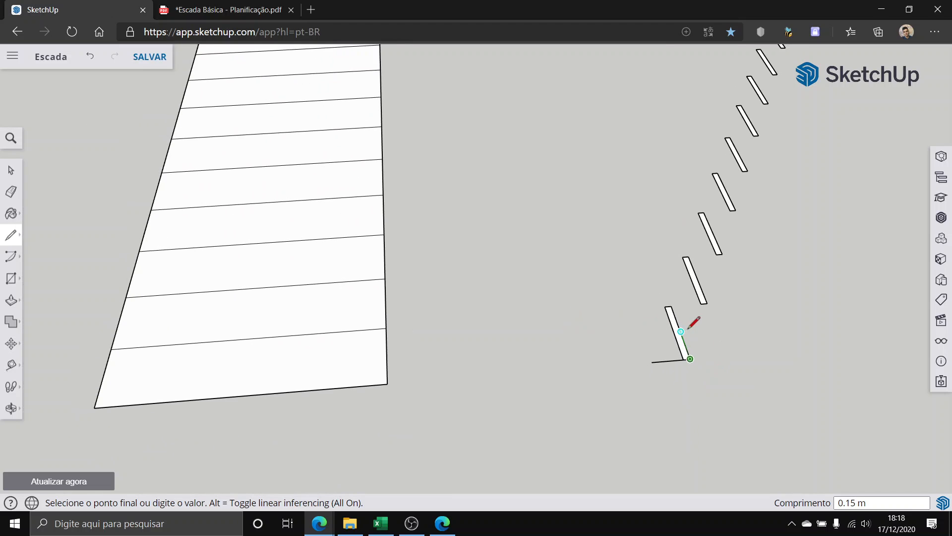
{"action": "scroll", "coordinate": [695, 357], "scroll_direction": "up", "scroll_amount": 4}
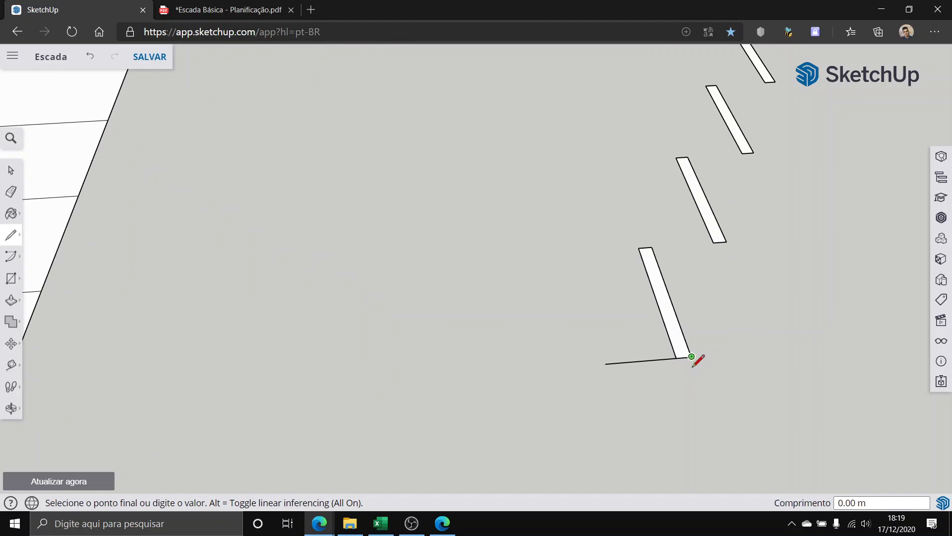
{"action": "scroll", "coordinate": [665, 313], "scroll_direction": "down", "scroll_amount": 4}
{"action": "scroll", "coordinate": [618, 343], "scroll_direction": "down", "scroll_amount": 6}
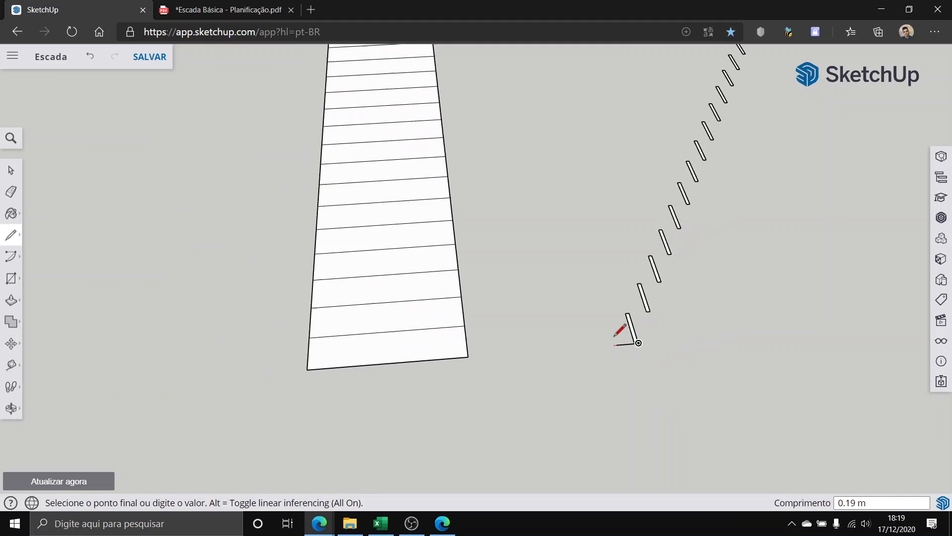
{"action": "scroll", "coordinate": [717, 163], "scroll_direction": "up", "scroll_amount": 3}
{"action": "scroll", "coordinate": [645, 184], "scroll_direction": "up", "scroll_amount": 5}
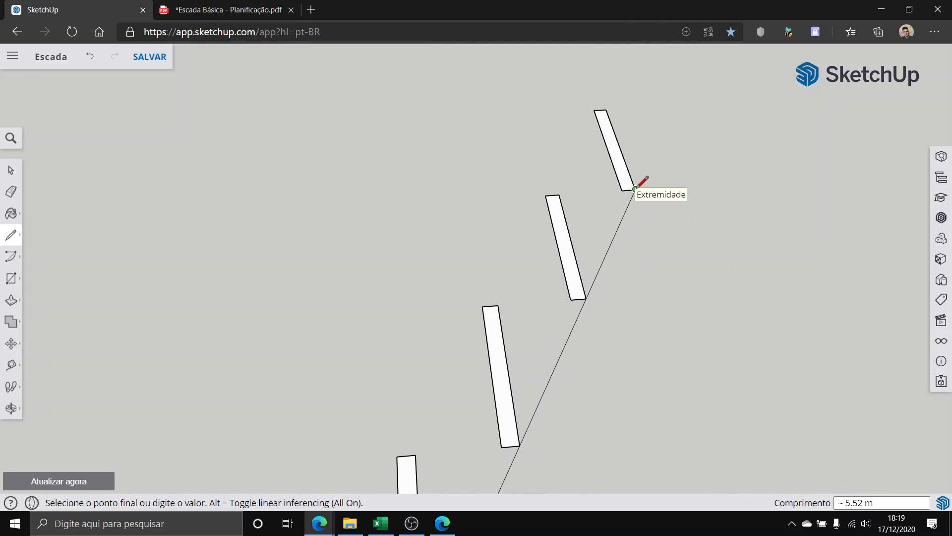
{"action": "left_click", "coordinate": [635, 189]}
{"action": "mouse_move", "coordinate": [636, 189]}
{"action": "middle_mouse_down"}
{"action": "mouse_move", "coordinate": [714, 242]}
{"action": "mouse_move", "coordinate": [323, 277]}
{"action": "mouse_move", "coordinate": [249, 170]}
{"action": "middle_mouse_up"}
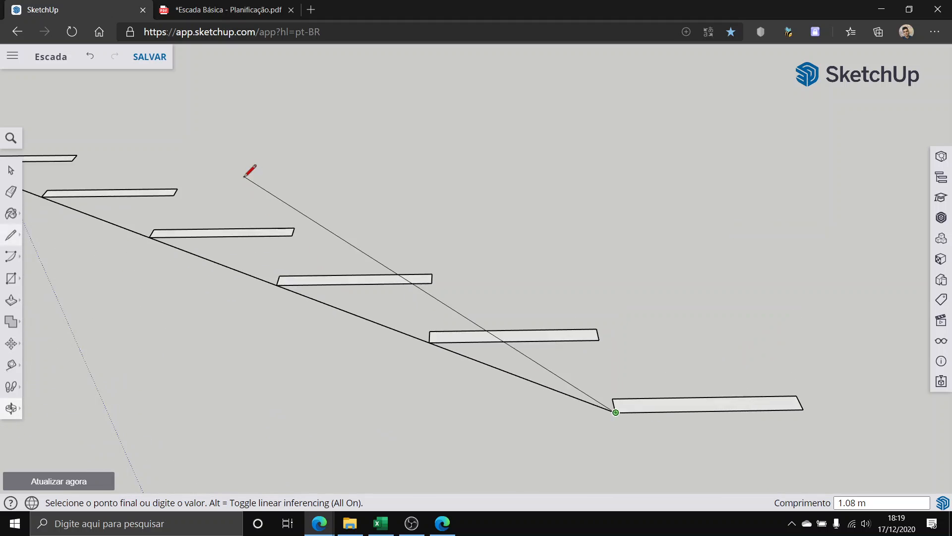
{"action": "scroll", "coordinate": [255, 187], "scroll_direction": "down", "scroll_amount": 5}
{"action": "key", "text": "Escape"}
Step: Draw a second long line through the rectangles' opposite corners, parallel to the first line and running past the rectangle at the far end
{"action": "middle_click_drag", "start_coordinate": [289, 195], "coordinate": [102, 204]}
{"action": "scroll", "coordinate": [436, 96], "scroll_direction": "up", "scroll_amount": 12}
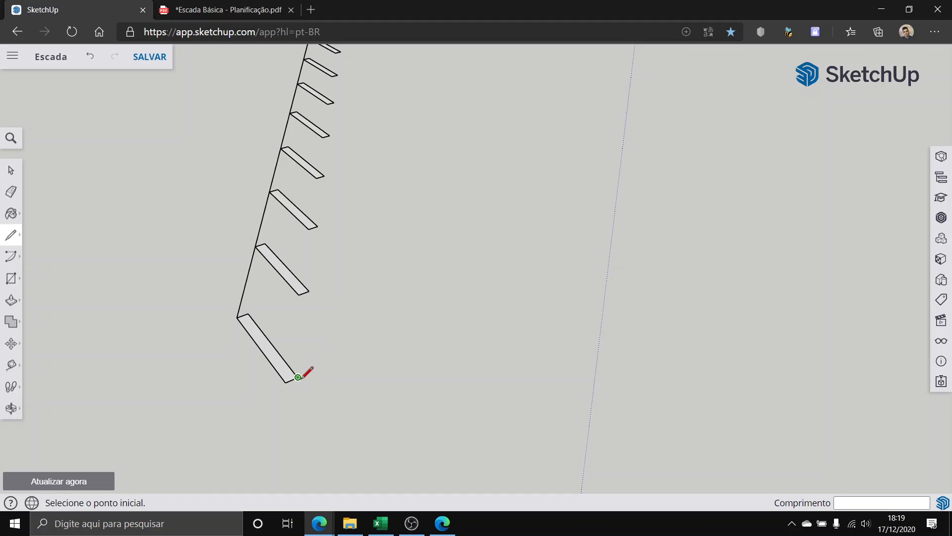
{"action": "left_click", "coordinate": [297, 377]}
{"action": "scroll", "coordinate": [334, 223], "scroll_direction": "down", "scroll_amount": 8}
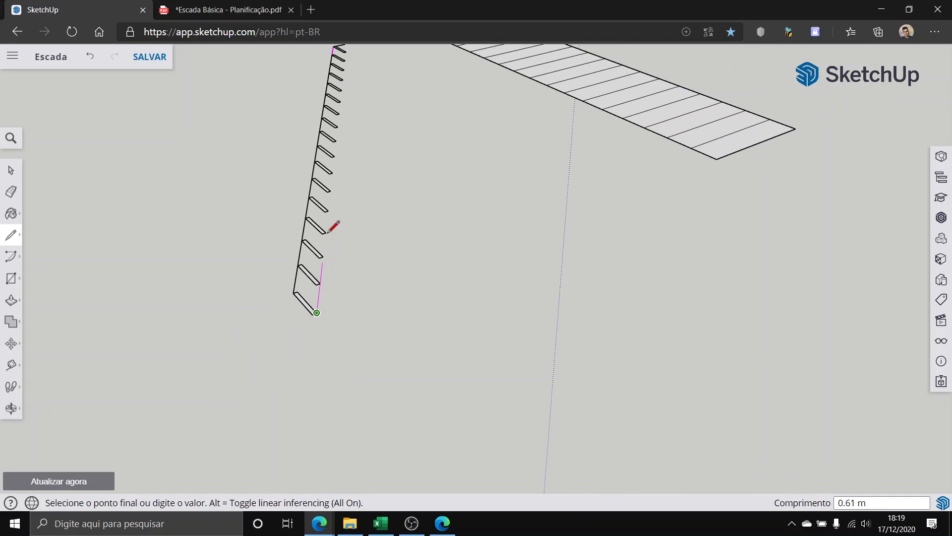
{"action": "scroll", "coordinate": [334, 159], "scroll_direction": "up", "scroll_amount": 6}
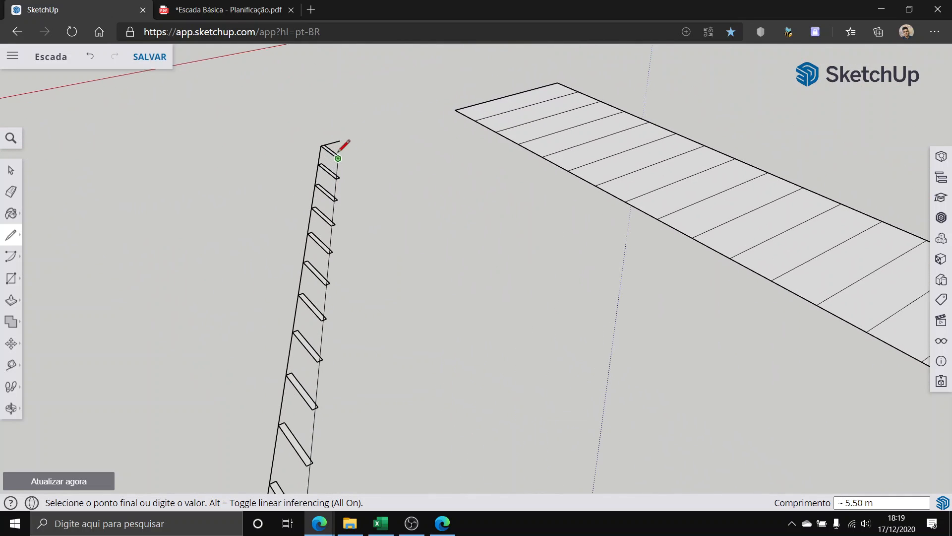
{"action": "middle_click_drag", "start_coordinate": [344, 147], "coordinate": [76, 287]}
{"action": "mouse_move", "coordinate": [444, 228]}
{"action": "middle_mouse_down"}
{"action": "mouse_move", "coordinate": [270, 153]}
{"action": "mouse_move", "coordinate": [298, 145]}
{"action": "middle_mouse_up"}
{"action": "mouse_move", "coordinate": [597, 132]}
{"action": "middle_mouse_down"}
{"action": "mouse_move", "coordinate": [623, 242]}
{"action": "mouse_move", "coordinate": [438, 198]}
{"action": "mouse_move", "coordinate": [565, 125]}
{"action": "middle_mouse_up"}
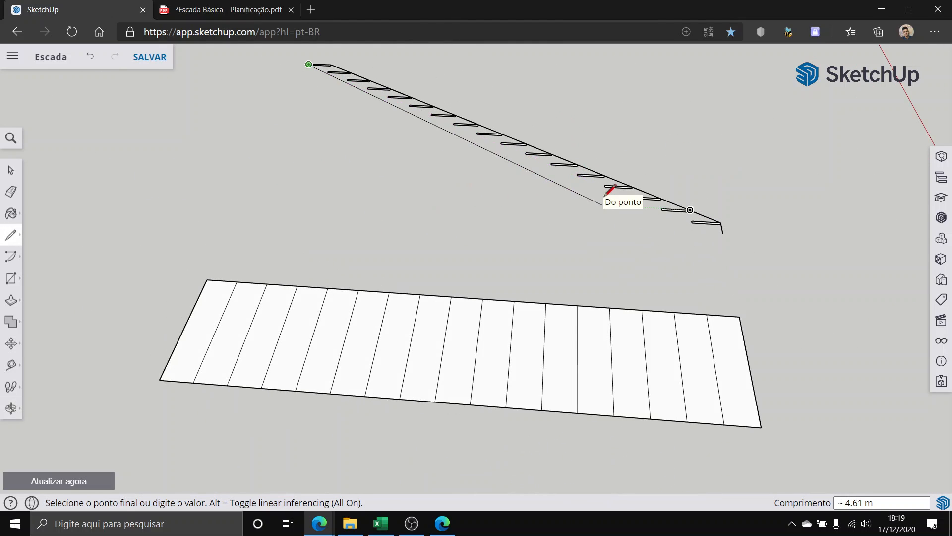
{"action": "scroll", "coordinate": [773, 250], "scroll_direction": "up", "scroll_amount": 3}
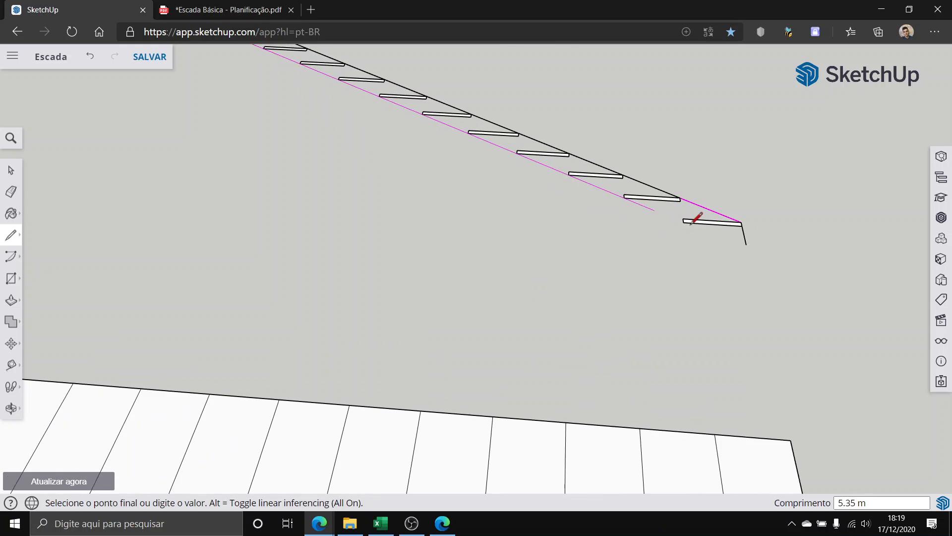
{"action": "scroll", "coordinate": [659, 204], "scroll_direction": "up", "scroll_amount": 3}
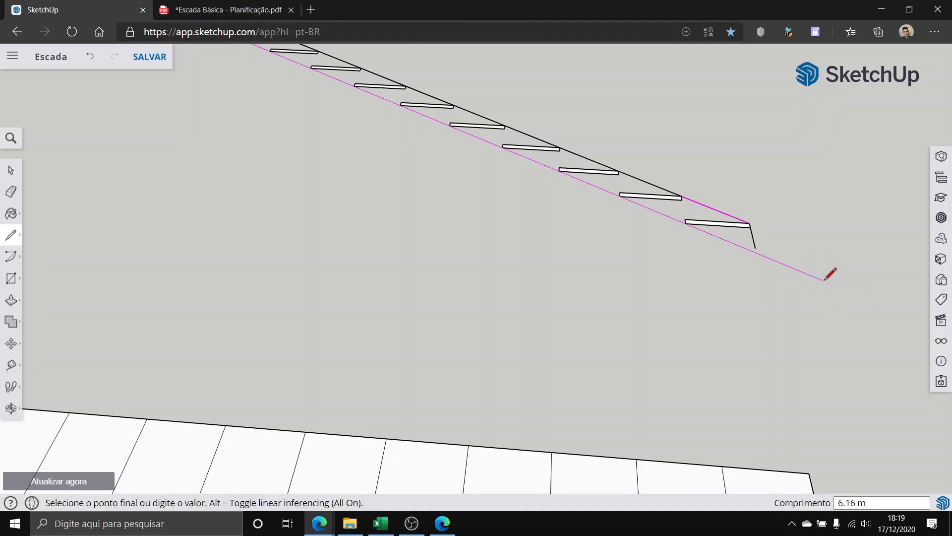
{"action": "left_click", "coordinate": [866, 297]}
{"action": "left_click", "coordinate": [10, 170]}
{"action": "scroll", "coordinate": [96, 216], "scroll_direction": "down", "scroll_amount": 5}
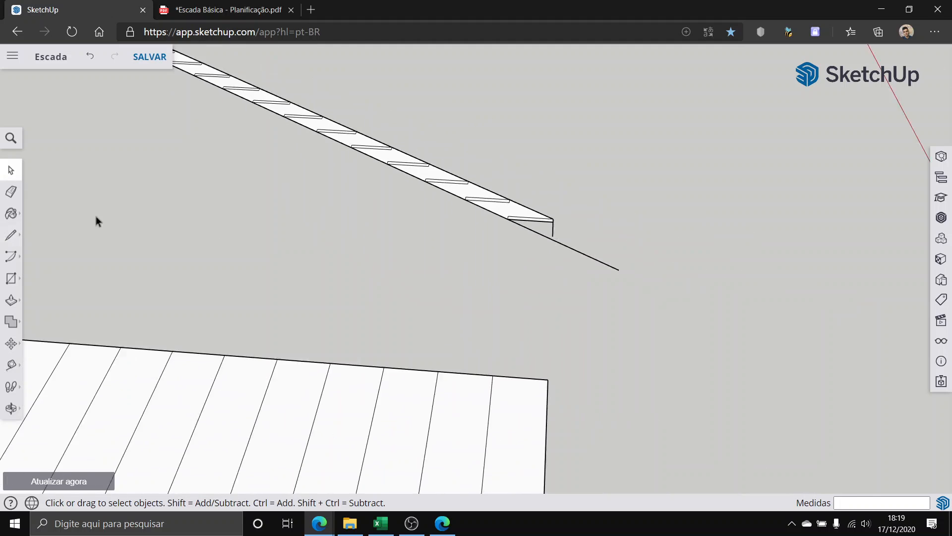
Step: Close the stringer outline's open end with a line about 0.05 m long from the short edge's free end to the overrunning long line
{"action": "middle_click_drag", "start_coordinate": [670, 261], "coordinate": [228, 156]}
{"action": "scroll", "coordinate": [399, 144], "scroll_direction": "up", "scroll_amount": 3}
{"action": "scroll", "coordinate": [640, 282], "scroll_direction": "up", "scroll_amount": 4}
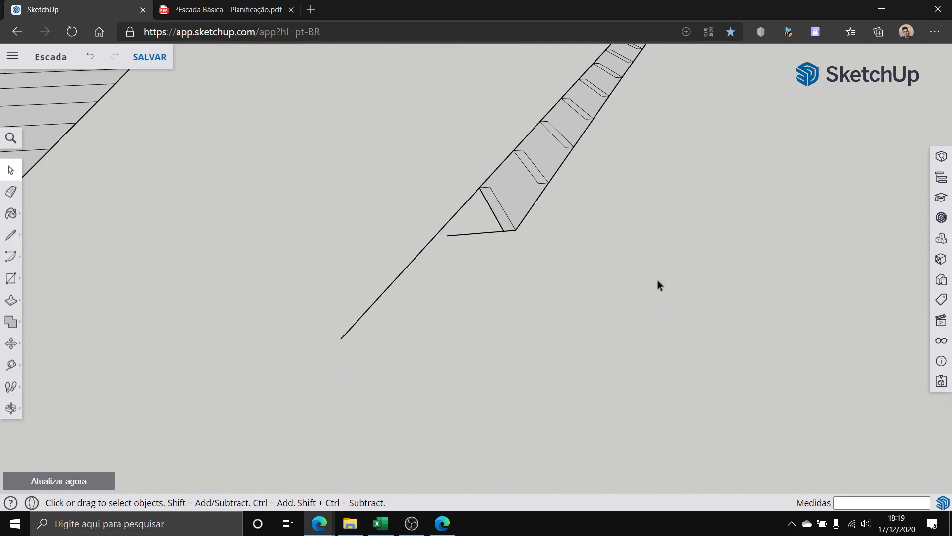
{"action": "scroll", "coordinate": [468, 235], "scroll_direction": "up", "scroll_amount": 3}
{"action": "scroll", "coordinate": [466, 238], "scroll_direction": "up", "scroll_amount": 3}
{"action": "middle_click_drag", "start_coordinate": [423, 229], "coordinate": [163, 288]}
{"action": "left_click", "coordinate": [11, 234]}
{"action": "left_click", "coordinate": [343, 328]}
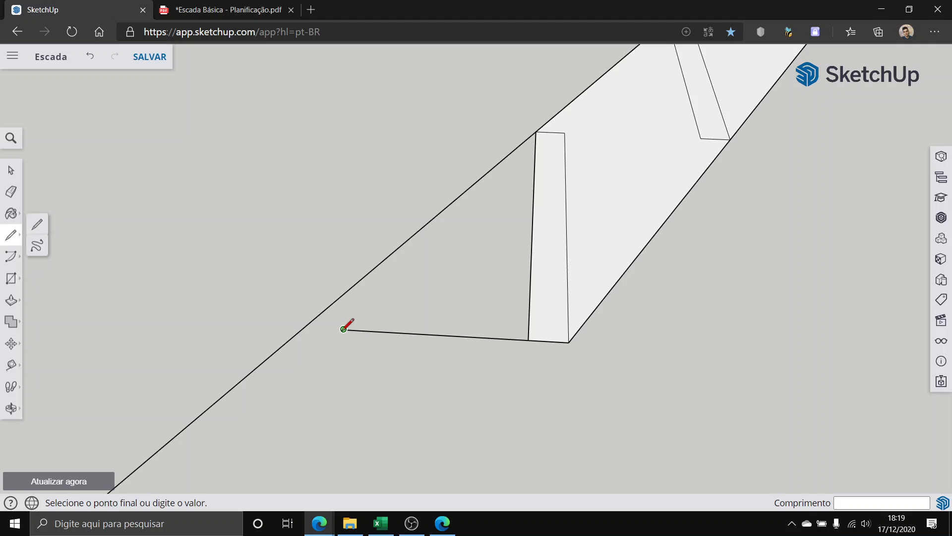
{"action": "left_click", "coordinate": [354, 285]}
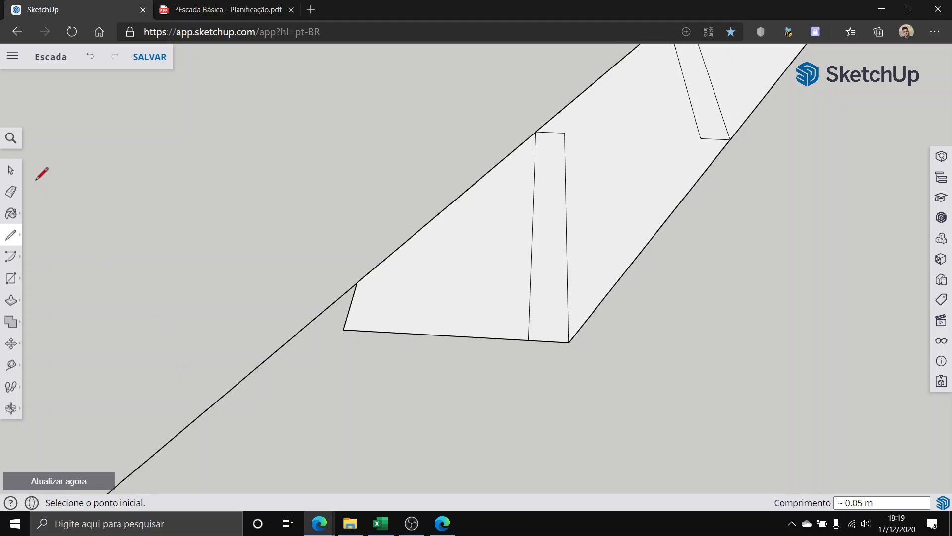
Step: Delete the surplus piece of the long line that extends beyond the closed stringer end
{"action": "key", "text": "space"}
{"action": "scroll", "coordinate": [254, 382], "scroll_direction": "down", "scroll_amount": 2}
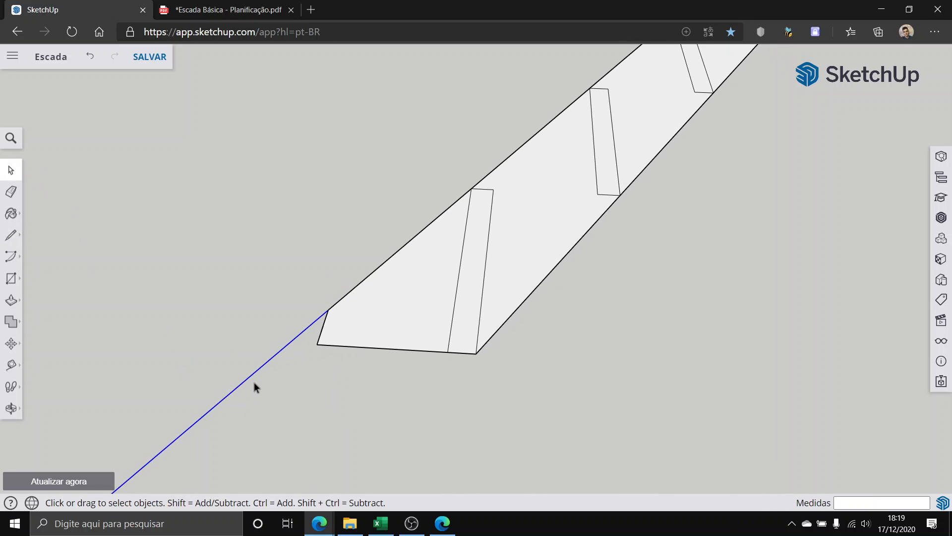
{"action": "scroll", "coordinate": [255, 386], "scroll_direction": "down", "scroll_amount": 5}
{"action": "scroll", "coordinate": [197, 414], "scroll_direction": "down", "scroll_amount": 2}
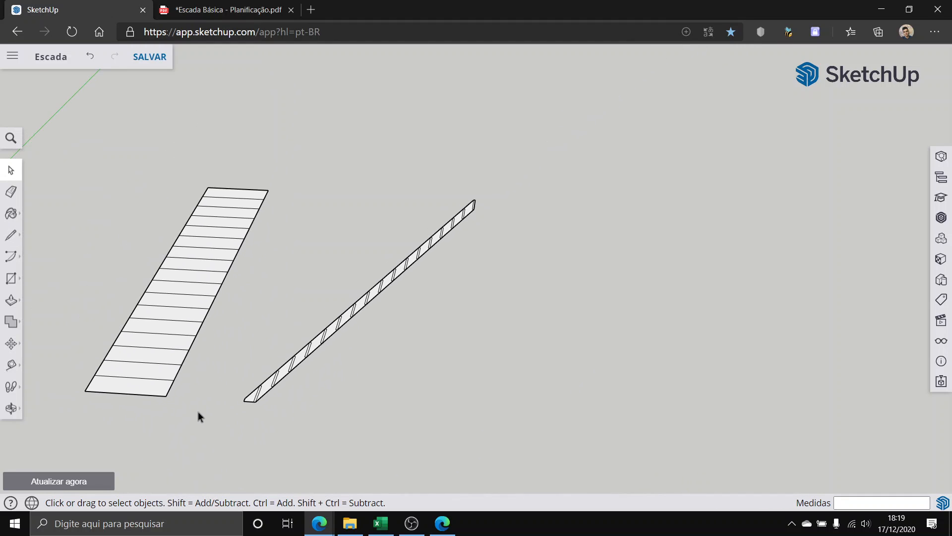
Step: Examine the closed stringer outline beside the divided base from several angles
{"action": "middle_click_drag", "start_coordinate": [197, 415], "coordinate": [365, 329]}
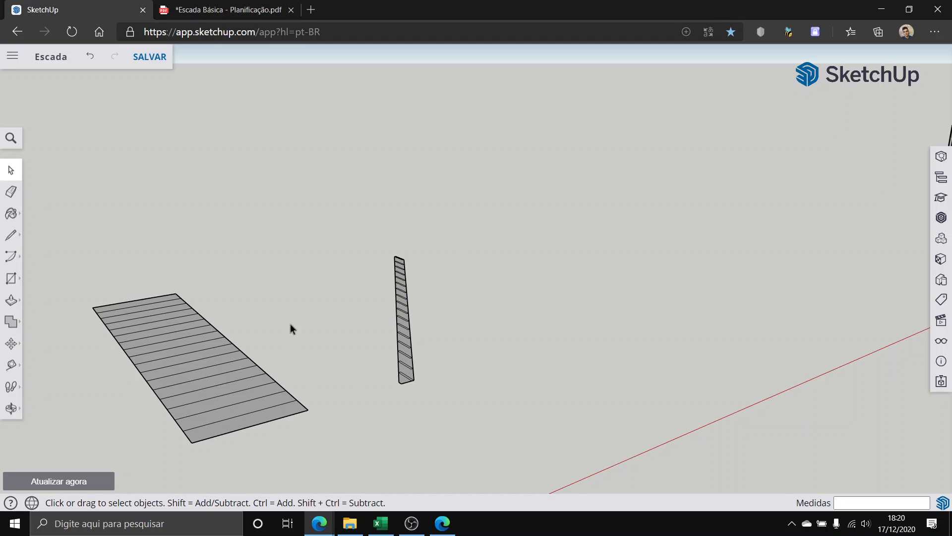
{"action": "scroll", "coordinate": [340, 325], "scroll_direction": "up", "scroll_amount": 3}
{"action": "middle_click_drag", "start_coordinate": [340, 325], "coordinate": [409, 323]}
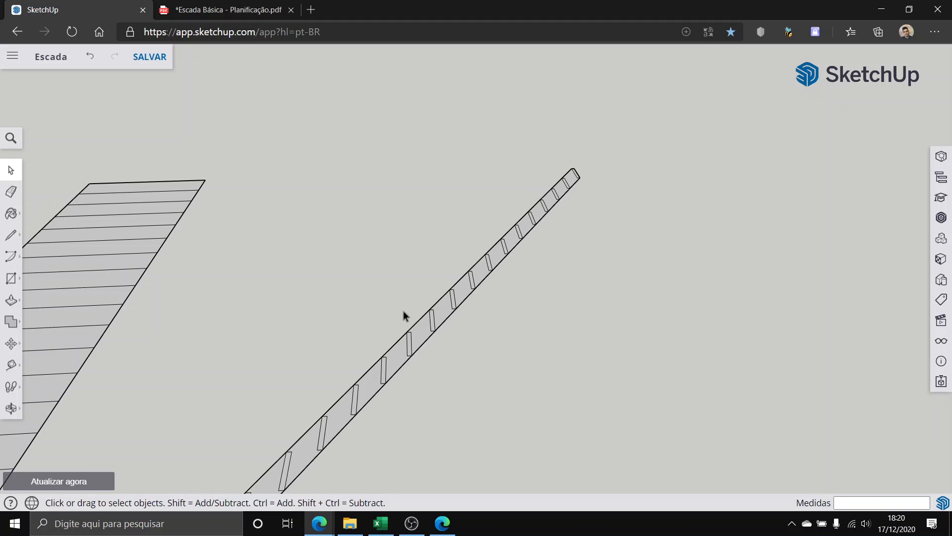
{"action": "scroll", "coordinate": [403, 315], "scroll_direction": "down", "scroll_amount": 5}
{"action": "middle_click_drag", "start_coordinate": [389, 355], "coordinate": [239, 433]}
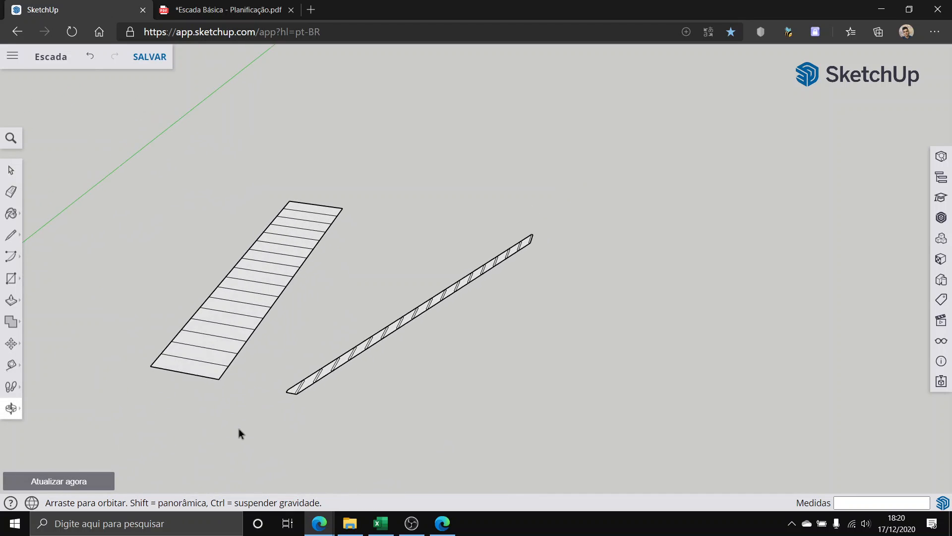
{"action": "scroll", "coordinate": [213, 420], "scroll_direction": "up", "scroll_amount": 4}
{"action": "middle_click_drag", "start_coordinate": [124, 278], "coordinate": [207, 349]}
{"action": "scroll", "coordinate": [207, 349], "scroll_direction": "down", "scroll_amount": 4}
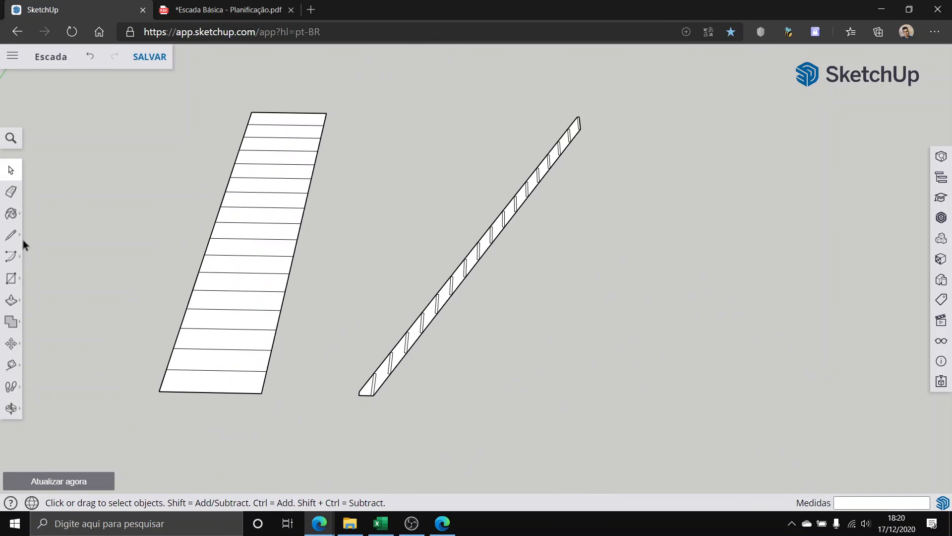
{"action": "left_click", "coordinate": [11, 235]}
{"action": "scroll", "coordinate": [357, 110], "scroll_direction": "up", "scroll_amount": 5}
{"action": "left_click", "coordinate": [350, 64]}
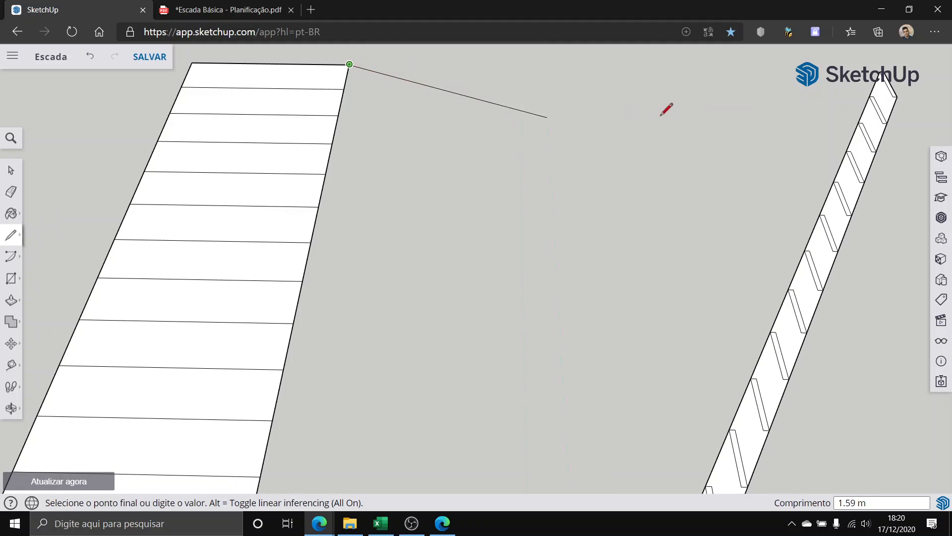
{"action": "middle_click_drag", "start_coordinate": [661, 115], "coordinate": [657, 155]}
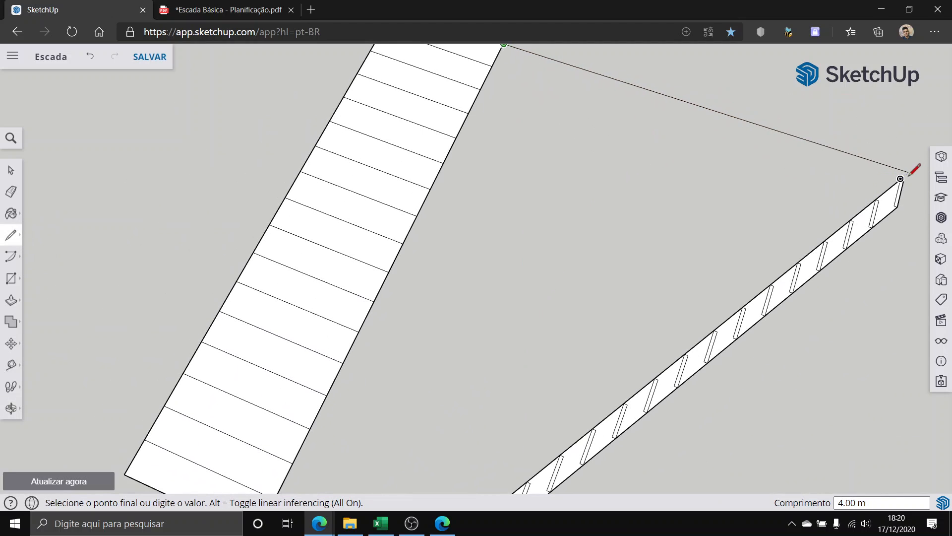
{"action": "middle_click_drag", "start_coordinate": [895, 176], "coordinate": [865, 178]}
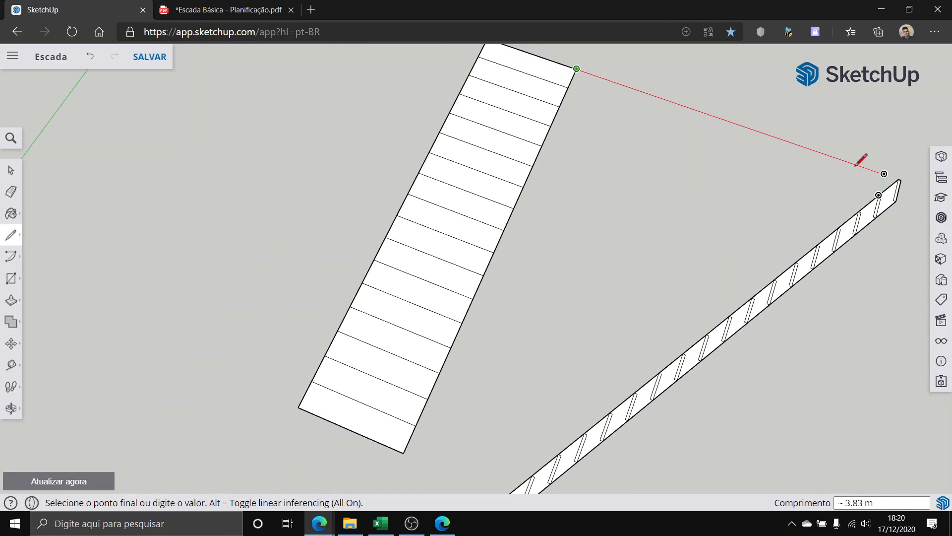
{"action": "scroll", "coordinate": [412, 330], "scroll_direction": "down", "scroll_amount": 3}
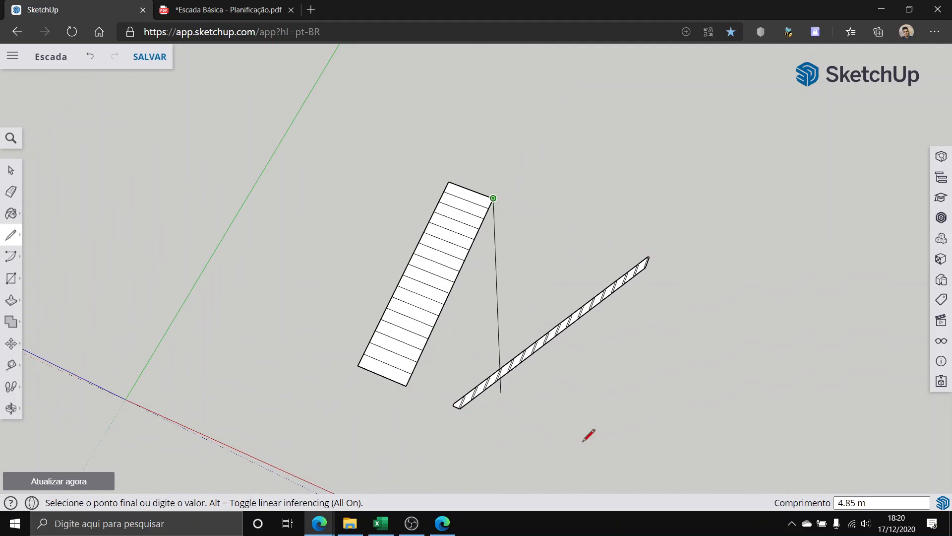
{"action": "scroll", "coordinate": [354, 421], "scroll_direction": "up", "scroll_amount": 1}
{"action": "left_click", "coordinate": [12, 171]}
{"action": "scroll", "coordinate": [237, 263], "scroll_direction": "down", "scroll_amount": 1}
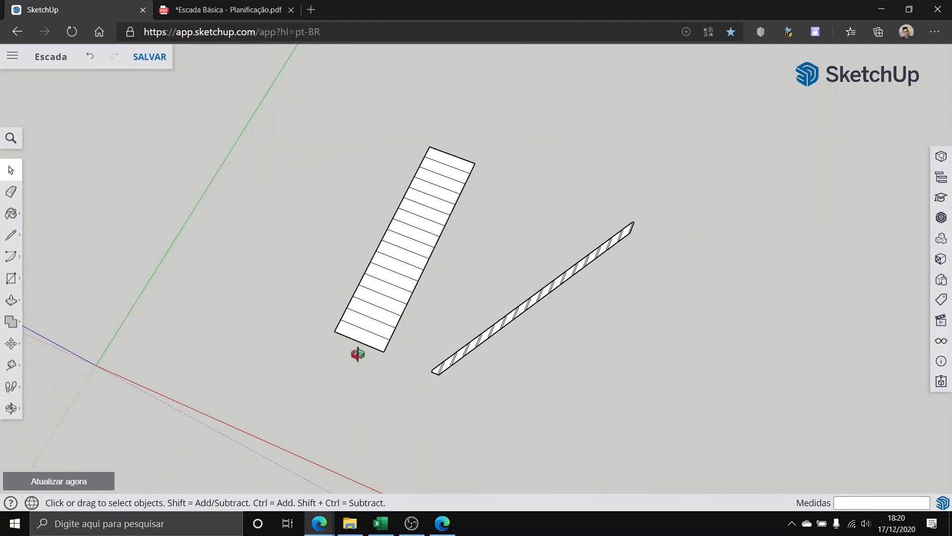
Step: Select the whole stringer outline together with all the step rectangles inside it
{"action": "middle_click_drag", "start_coordinate": [358, 354], "coordinate": [482, 334]}
{"action": "scroll", "coordinate": [505, 377], "scroll_direction": "up", "scroll_amount": 1}
{"action": "scroll", "coordinate": [505, 376], "scroll_direction": "down", "scroll_amount": 1}
{"action": "left_click_drag", "start_coordinate": [660, 386], "coordinate": [485, 172]}
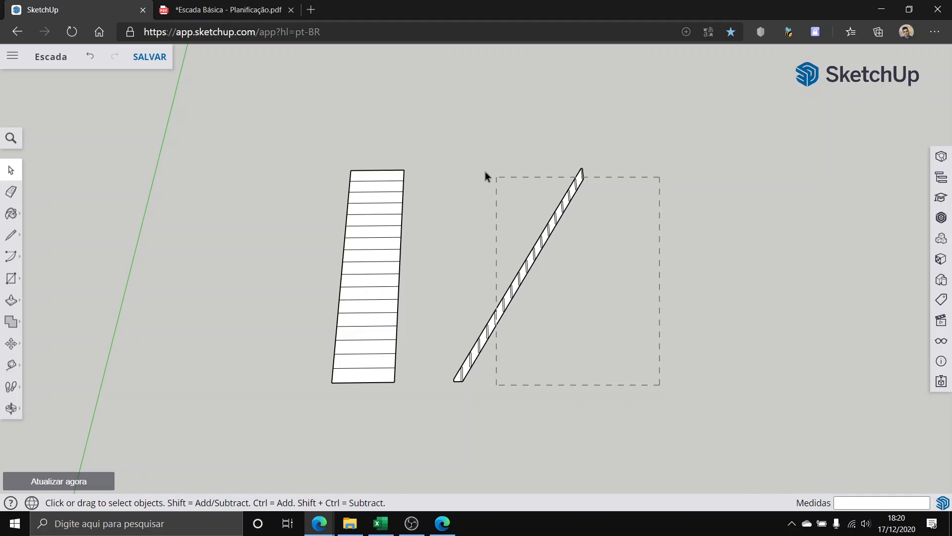
{"action": "left_click_drag", "start_coordinate": [512, 208], "coordinate": [460, 146]}
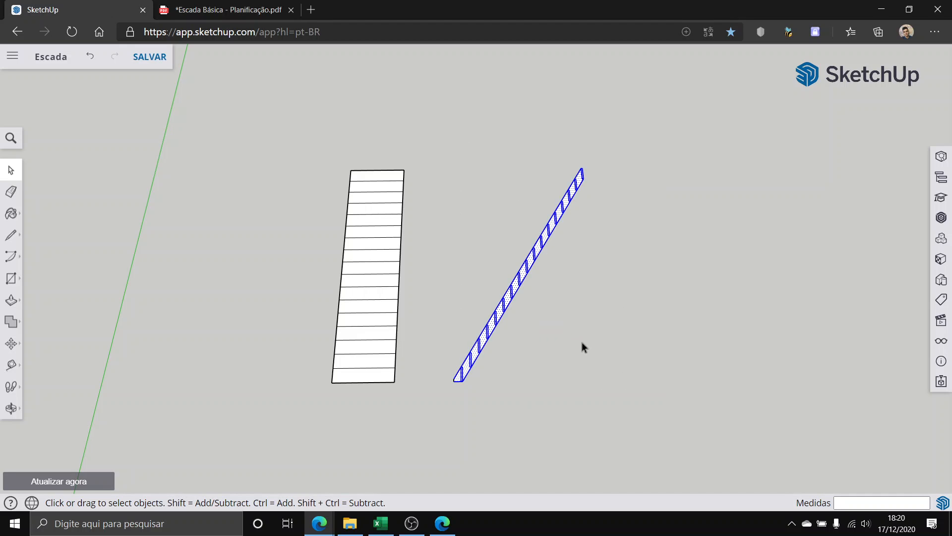
{"action": "middle_click_drag", "start_coordinate": [583, 344], "coordinate": [551, 179]}
{"action": "scroll", "coordinate": [496, 280], "scroll_direction": "up", "scroll_amount": 2}
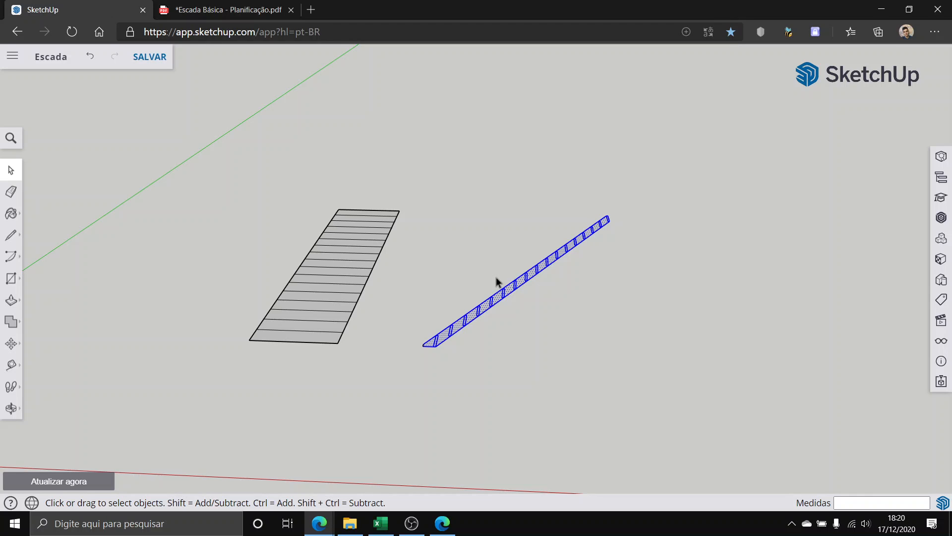
{"action": "scroll", "coordinate": [499, 293], "scroll_direction": "up", "scroll_amount": 2}
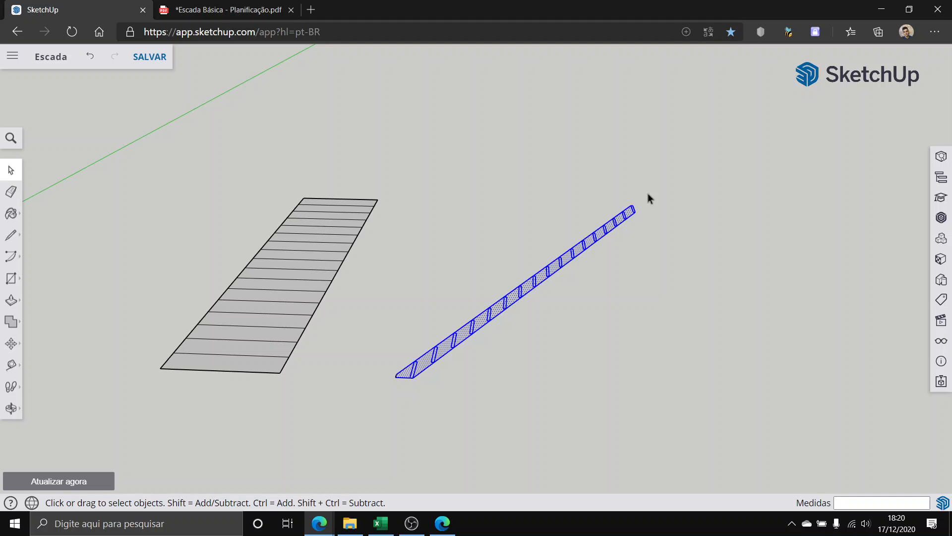
{"action": "scroll", "coordinate": [504, 384], "scroll_direction": "up", "scroll_amount": 2}
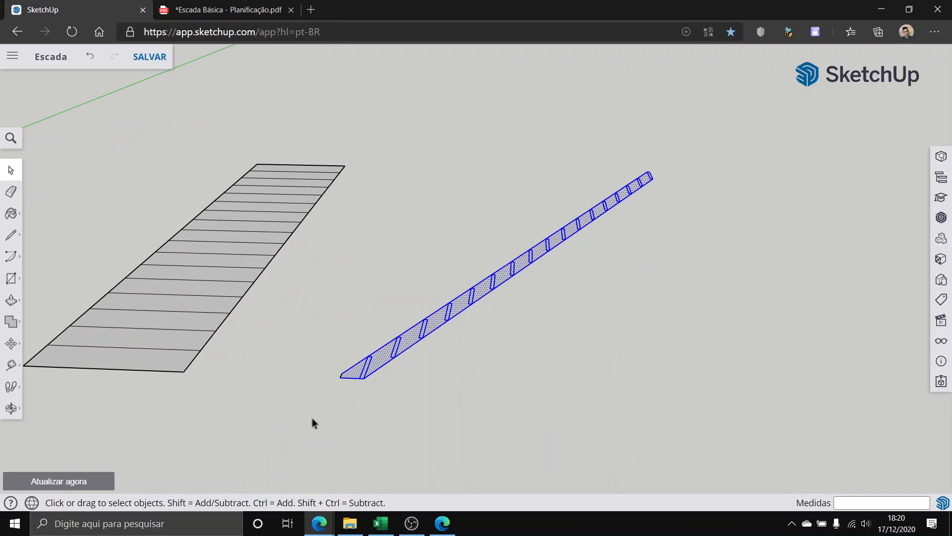
{"action": "scroll", "coordinate": [24, 379], "scroll_direction": "up", "scroll_amount": 2}
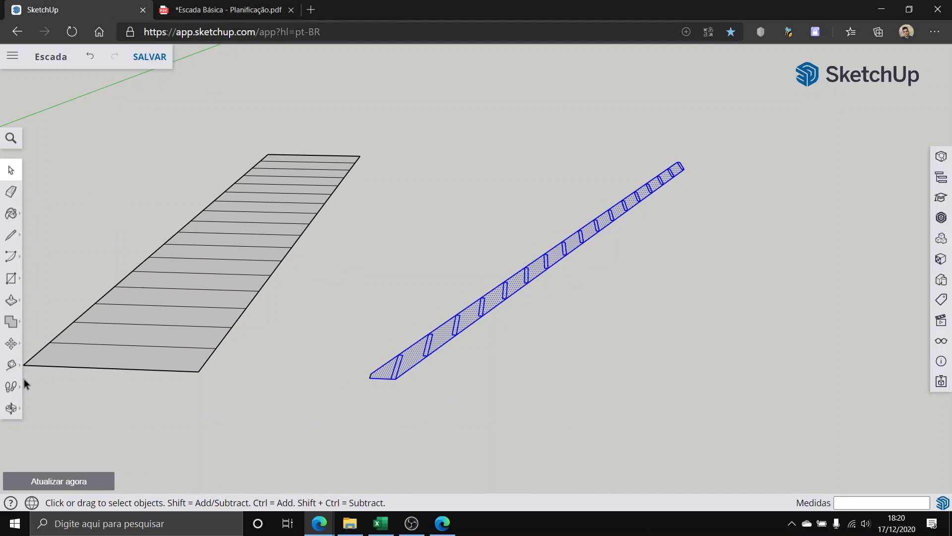
{"action": "left_click", "coordinate": [11, 343]}
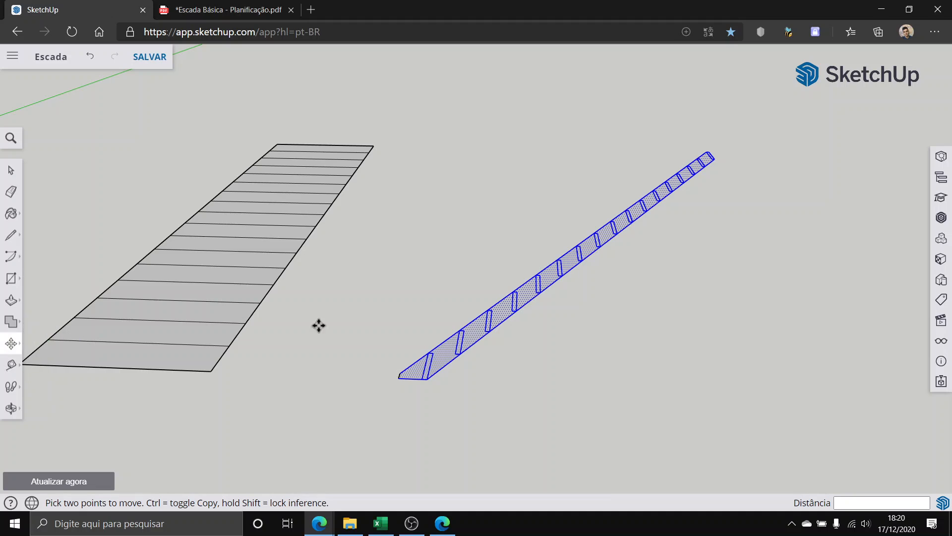
{"action": "left_click", "coordinate": [11, 343]}
{"action": "left_click", "coordinate": [47, 341]}
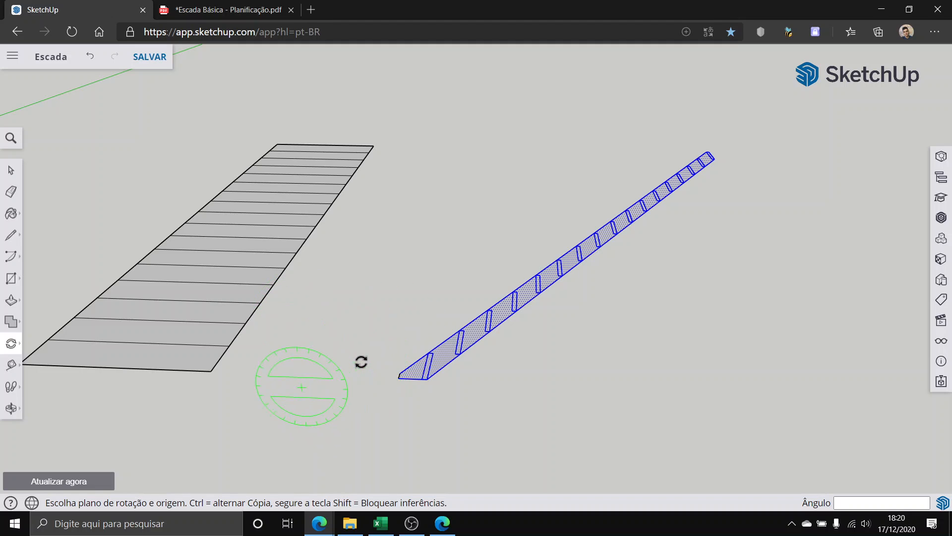
{"action": "middle_click_drag", "start_coordinate": [361, 362], "coordinate": [357, 321]}
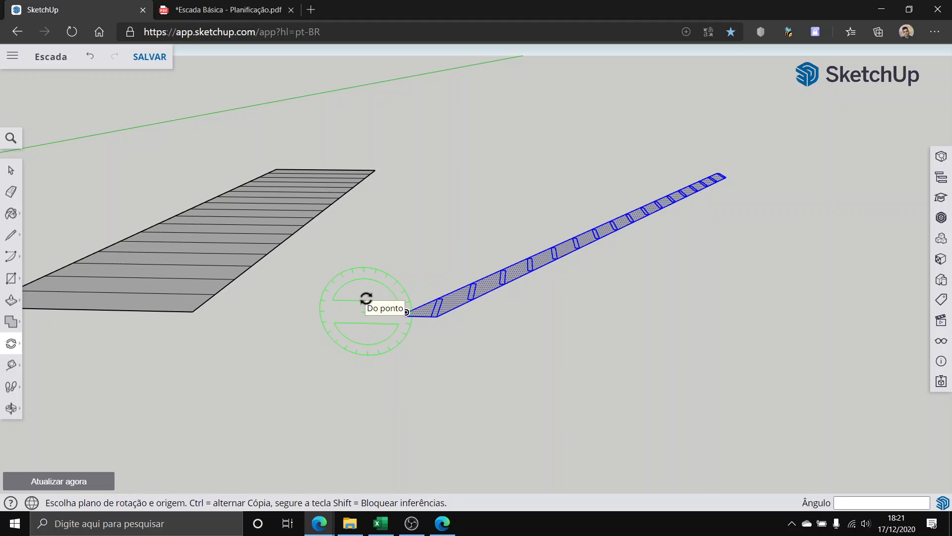
{"action": "left_click", "coordinate": [437, 287]}
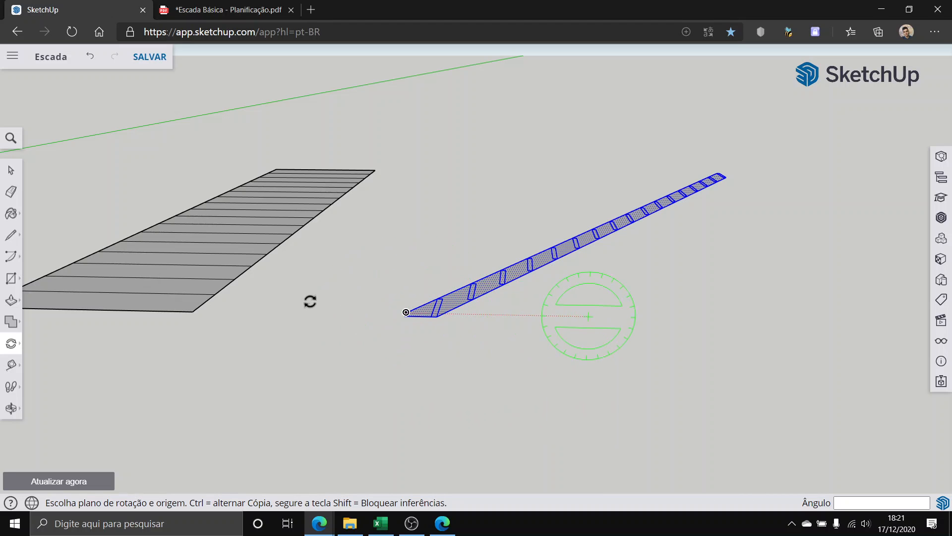
{"action": "middle_click_drag", "start_coordinate": [310, 301], "coordinate": [21, 177]}
{"action": "left_click", "coordinate": [11, 170]}
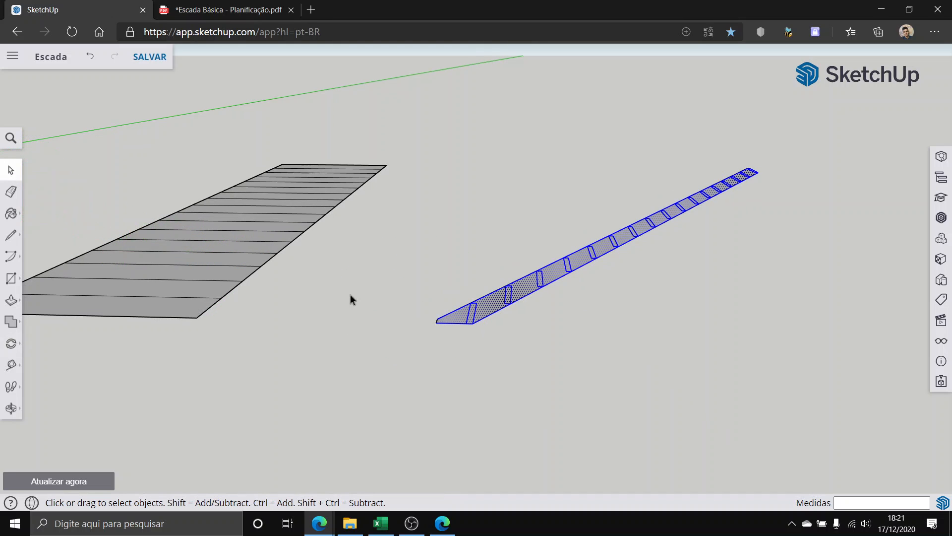
Step: Rotate the selected side stringer 90° about its lower tip, on the green-axis plane, so that it stands upright
{"action": "scroll", "coordinate": [449, 333], "scroll_direction": "up", "scroll_amount": 3}
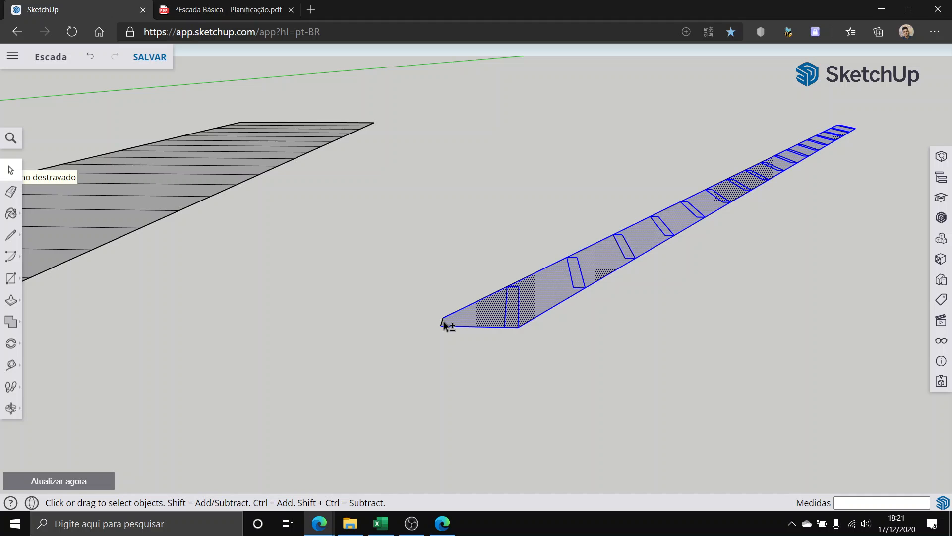
{"action": "scroll", "coordinate": [221, 287], "scroll_direction": "down", "scroll_amount": 3}
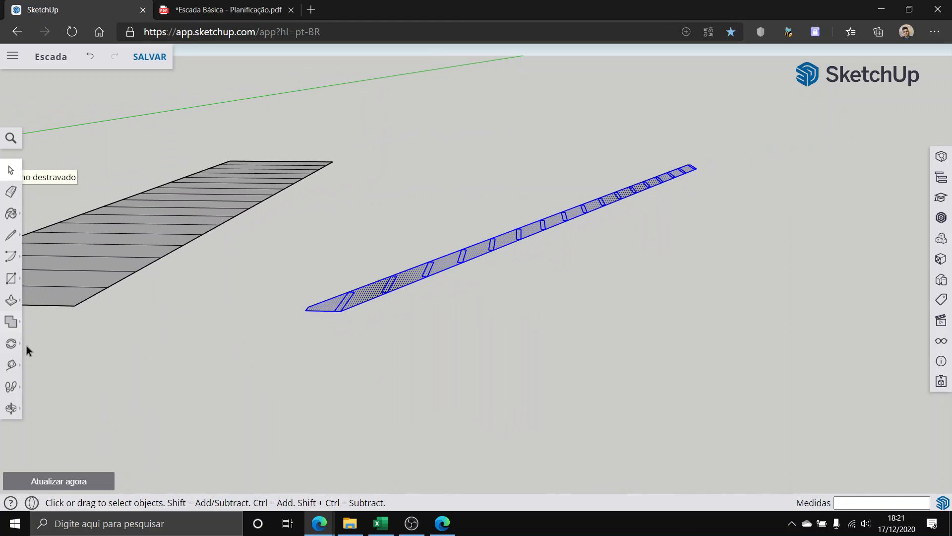
{"action": "left_click", "coordinate": [11, 343]}
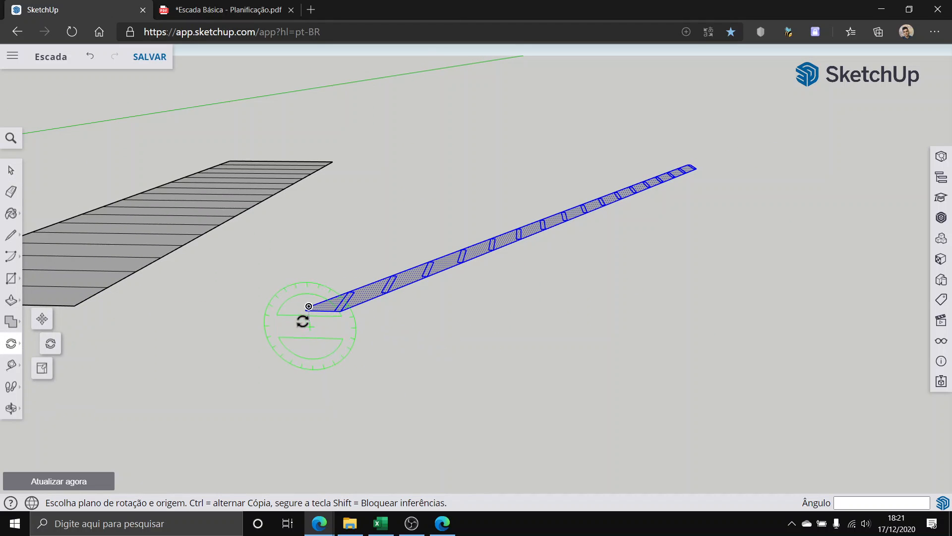
{"action": "scroll", "coordinate": [308, 306], "scroll_direction": "up", "scroll_amount": 5}
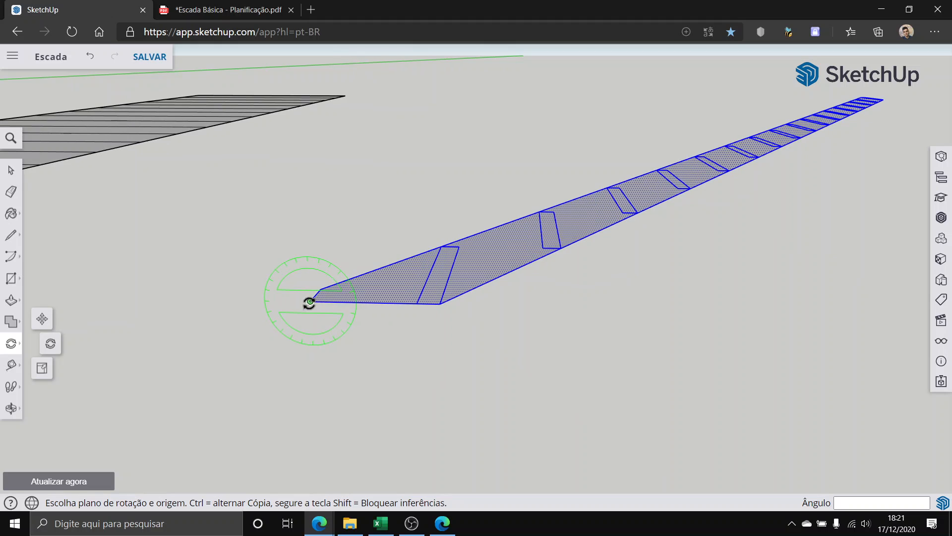
{"action": "left_click", "coordinate": [310, 301]}
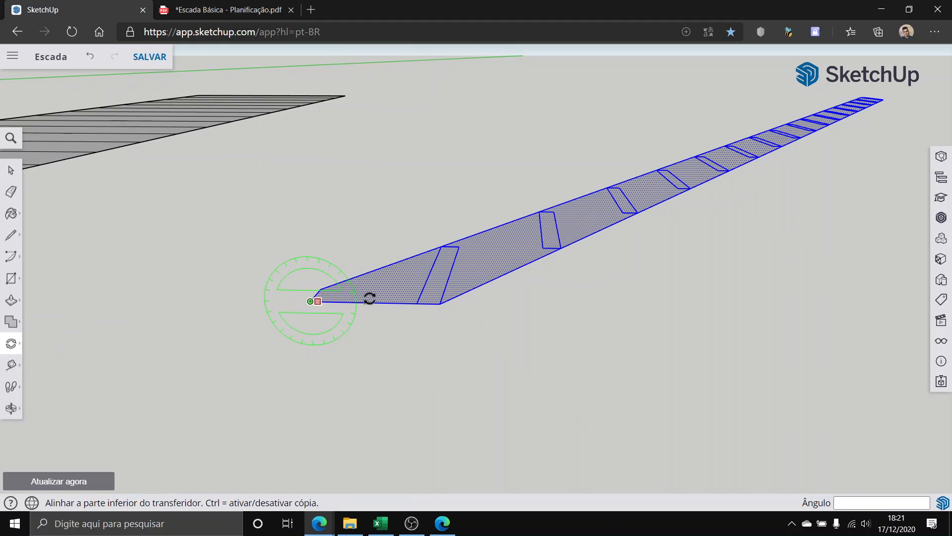
{"action": "left_click", "coordinate": [440, 303]}
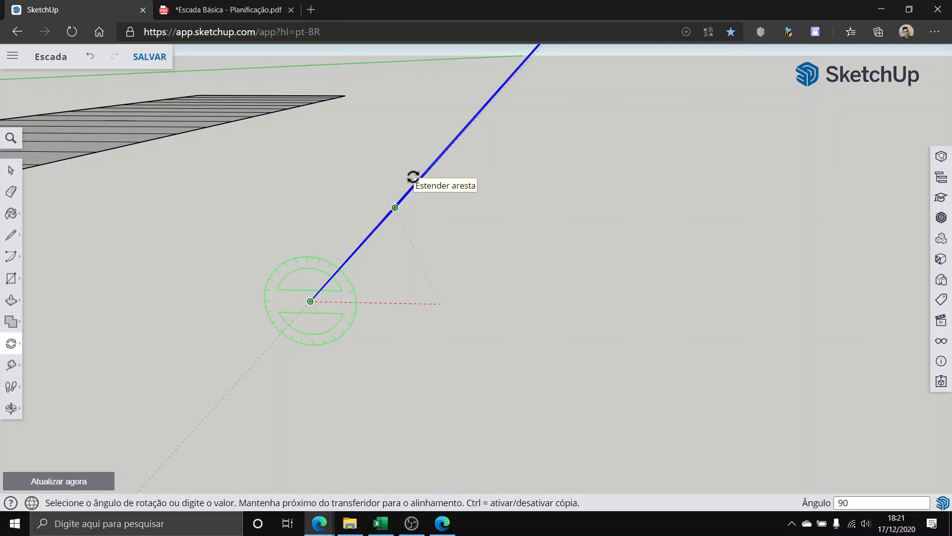
{"action": "key", "text": "Return"}
{"action": "scroll", "coordinate": [412, 177], "scroll_direction": "down", "scroll_amount": 6}
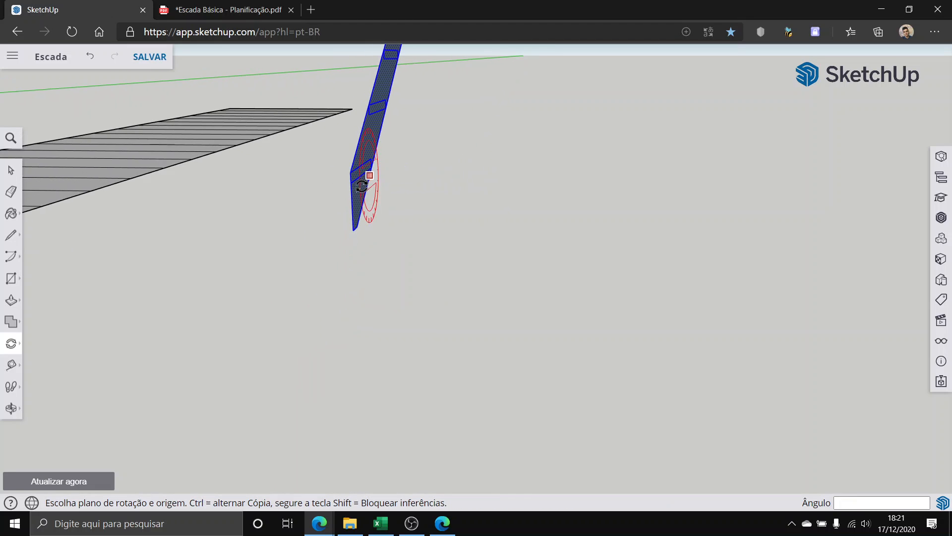
Step: Move the upright stringer by its lower tip onto the nearest front corner of the divided base
{"action": "left_click", "coordinate": [11, 171]}
{"action": "middle_click_drag", "start_coordinate": [251, 200], "coordinate": [168, 152]}
{"action": "scroll", "coordinate": [168, 151], "scroll_direction": "up", "scroll_amount": 3}
{"action": "left_click", "coordinate": [9, 343]}
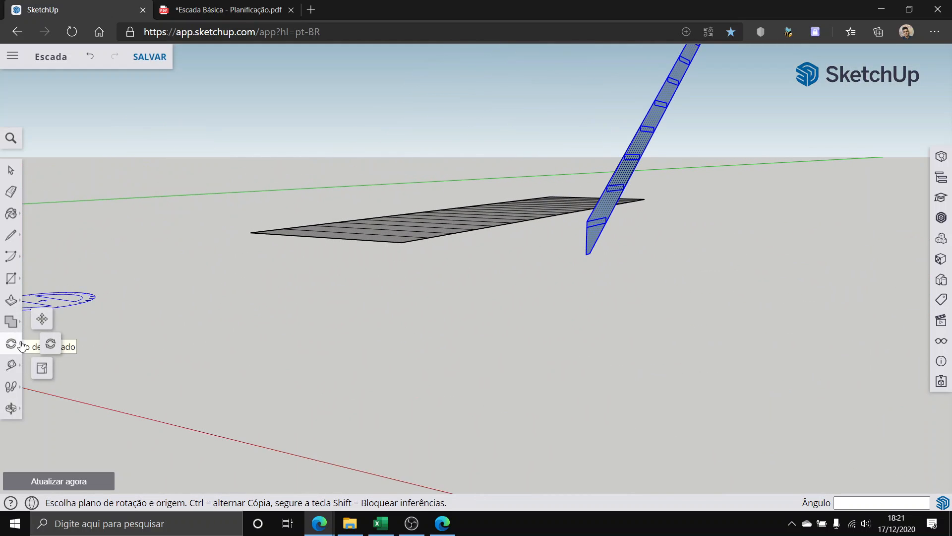
{"action": "left_click", "coordinate": [46, 325]}
{"action": "middle_click_drag", "start_coordinate": [511, 308], "coordinate": [799, 293]}
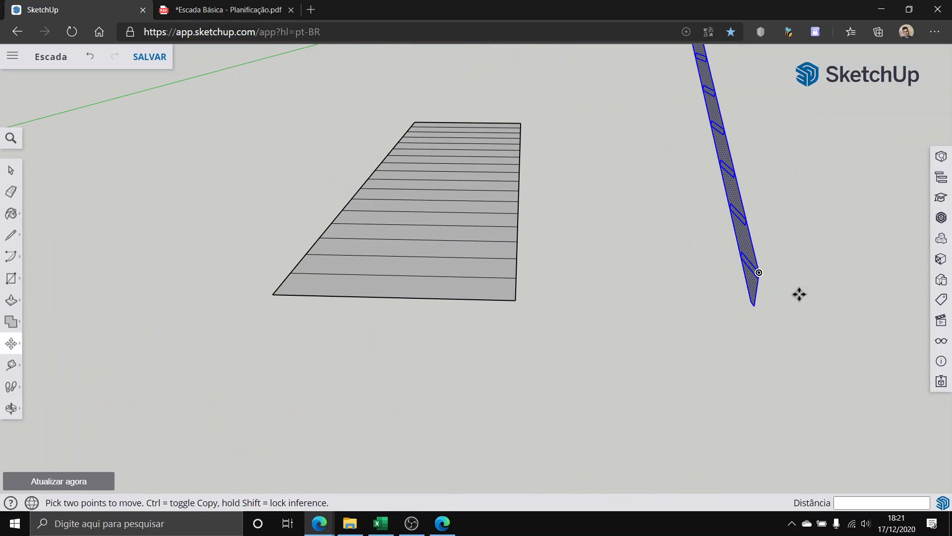
{"action": "scroll", "coordinate": [747, 314], "scroll_direction": "up", "scroll_amount": 3}
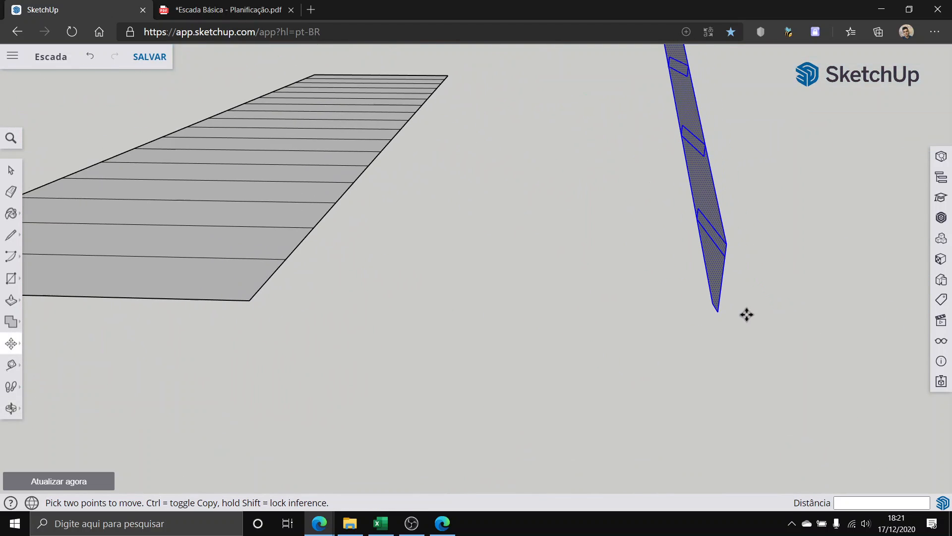
{"action": "left_click", "coordinate": [719, 308]}
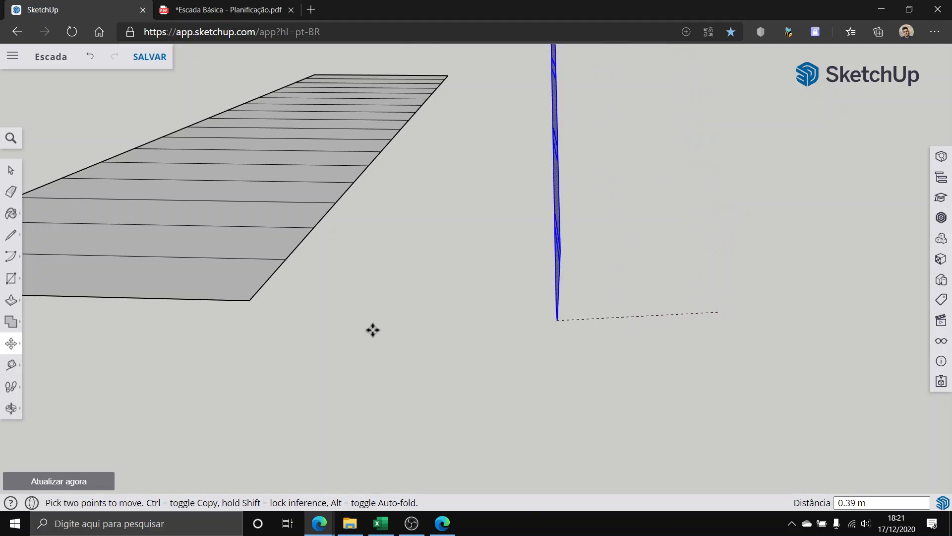
{"action": "left_click", "coordinate": [252, 301]}
{"action": "scroll", "coordinate": [236, 312], "scroll_direction": "down", "scroll_amount": 5}
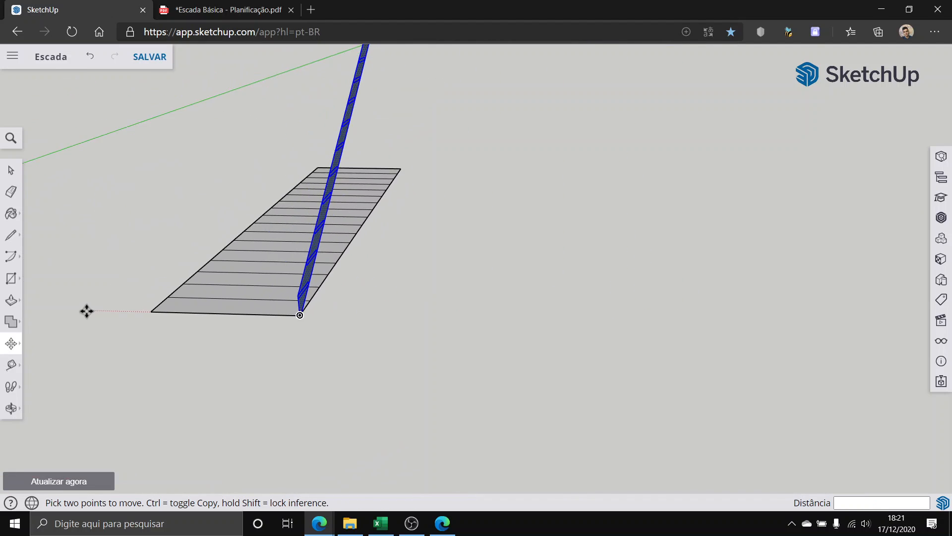
Step: Copy the stringer from its lower tip to the opposite front corner of the base
{"action": "middle_click_drag", "start_coordinate": [87, 311], "coordinate": [646, 329]}
{"action": "key", "text": "ctrl"}
{"action": "left_click", "coordinate": [647, 327]}
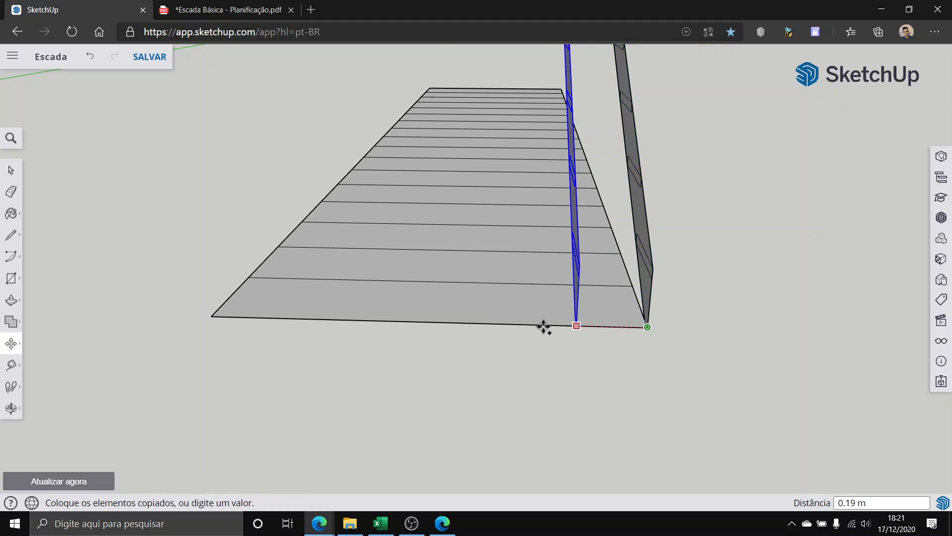
{"action": "left_click", "coordinate": [211, 316]}
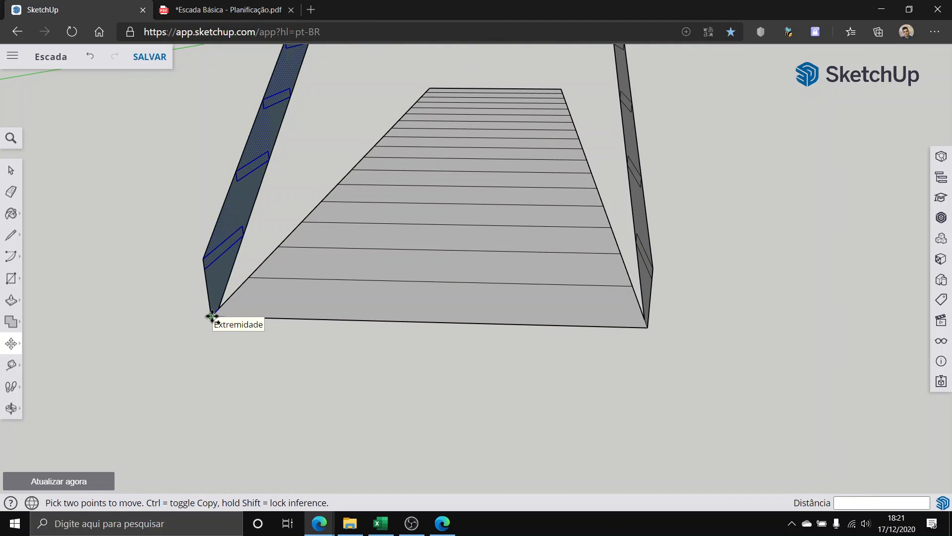
Step: Place a further copy of the stringer about 0.49 m outward from the base's second front corner
{"action": "key", "text": "ctrl"}
{"action": "left_click", "coordinate": [211, 316]}
{"action": "left_click", "coordinate": [42, 312]}
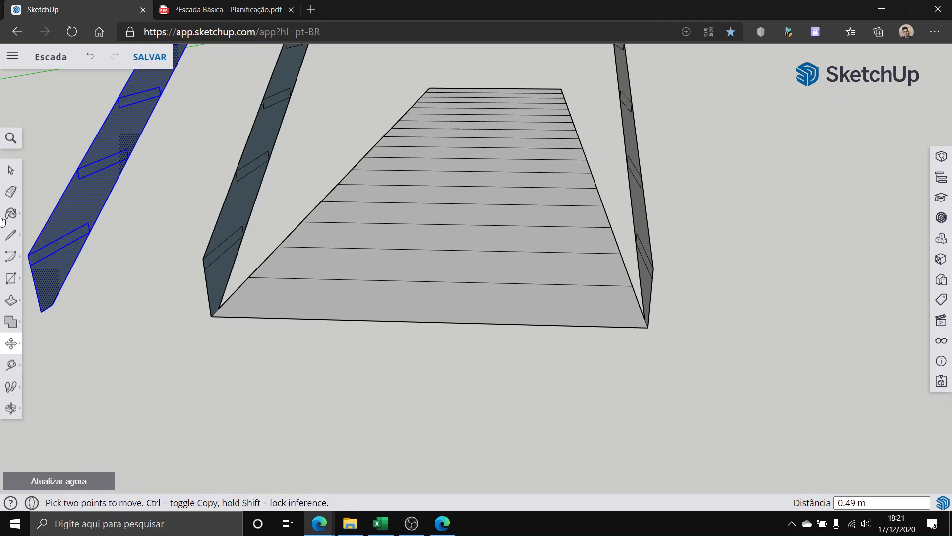
{"action": "left_click", "coordinate": [11, 170]}
{"action": "scroll", "coordinate": [118, 328], "scroll_direction": "down", "scroll_amount": 6}
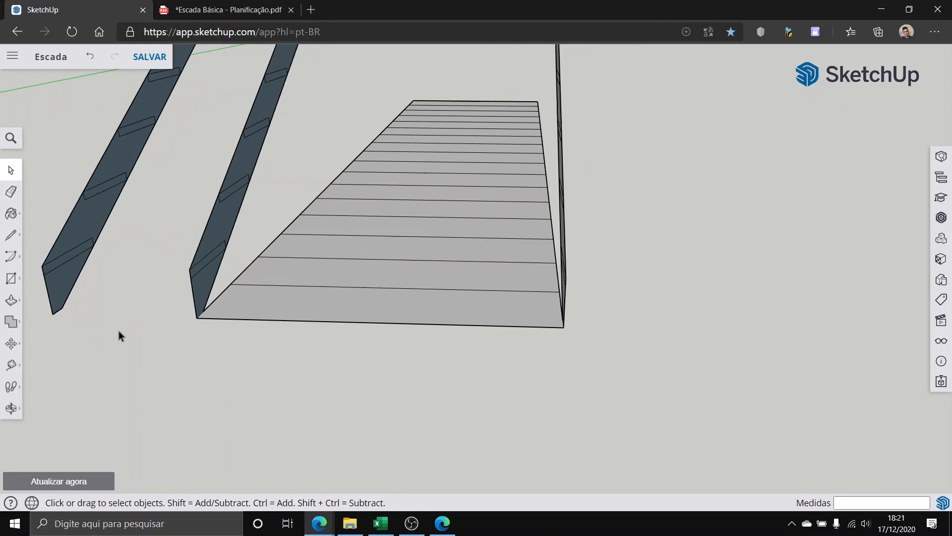
Step: Examine the three upright stringers and the divided base from several angles
{"action": "middle_click_drag", "start_coordinate": [144, 359], "coordinate": [510, 217]}
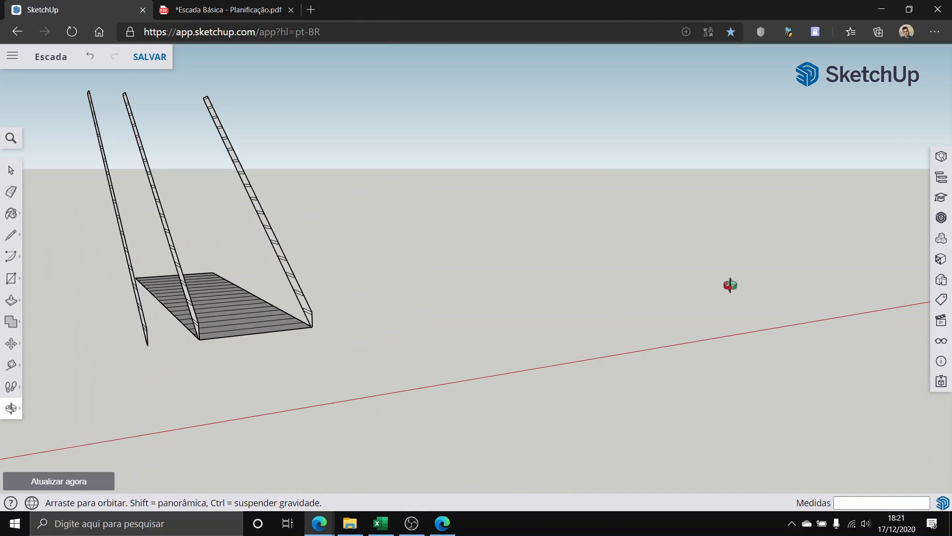
{"action": "middle_click_drag", "start_coordinate": [311, 329], "coordinate": [330, 332]}
{"action": "scroll", "coordinate": [536, 262], "scroll_direction": "up", "scroll_amount": 3}
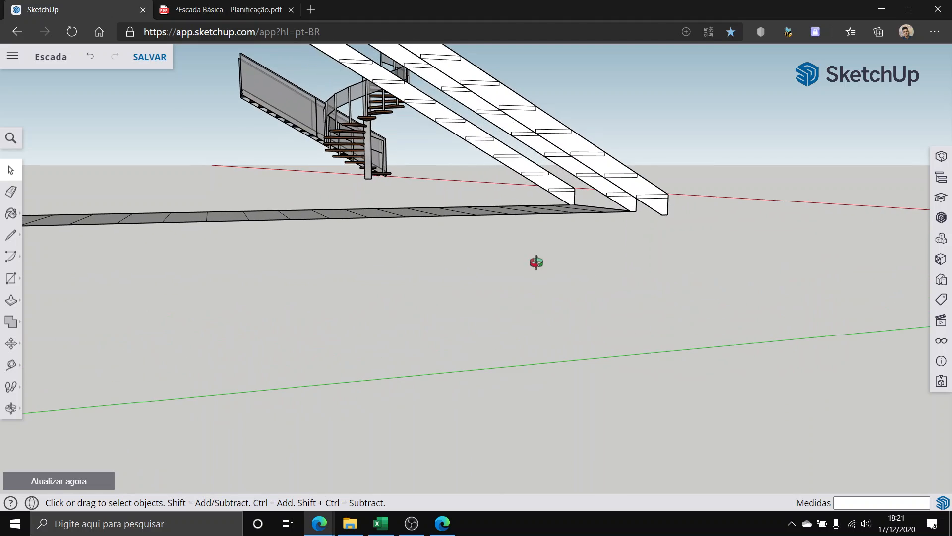
{"action": "middle_click_drag", "start_coordinate": [535, 262], "coordinate": [210, 278]}
{"action": "scroll", "coordinate": [282, 337], "scroll_direction": "down", "scroll_amount": 3}
{"action": "scroll", "coordinate": [210, 279], "scroll_direction": "up", "scroll_amount": 2}
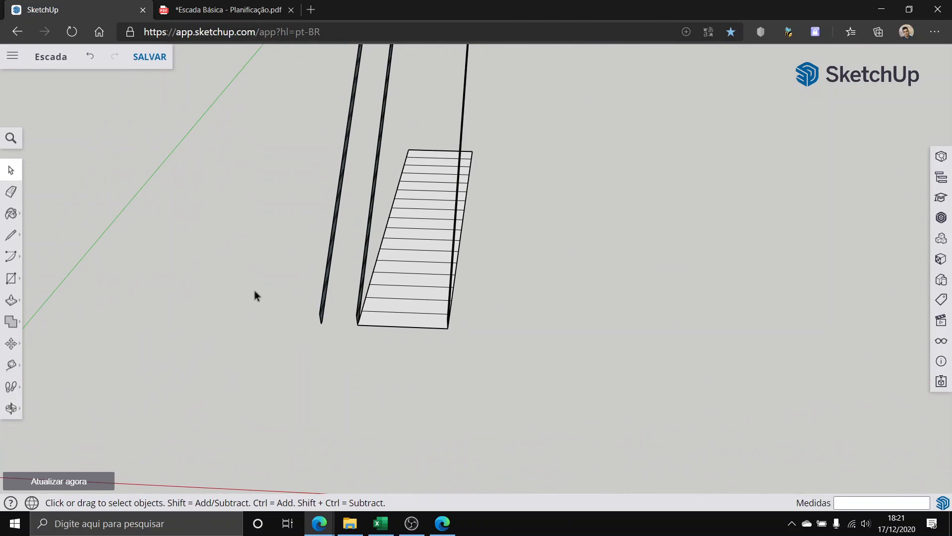
{"action": "scroll", "coordinate": [286, 283], "scroll_direction": "down", "scroll_amount": 4}
{"action": "scroll", "coordinate": [258, 173], "scroll_direction": "up", "scroll_amount": 1}
Step: Move the spare stringer copy about 5.54 m along the red axis, across to the other side of the base
{"action": "middle_click_drag", "start_coordinate": [258, 173], "coordinate": [297, 219]}
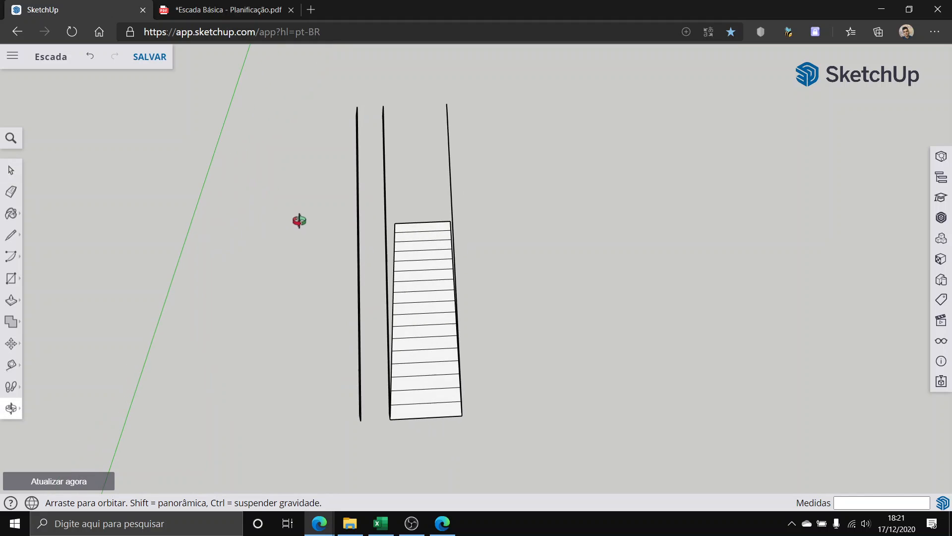
{"action": "left_click_drag", "start_coordinate": [326, 113], "coordinate": [298, 134]}
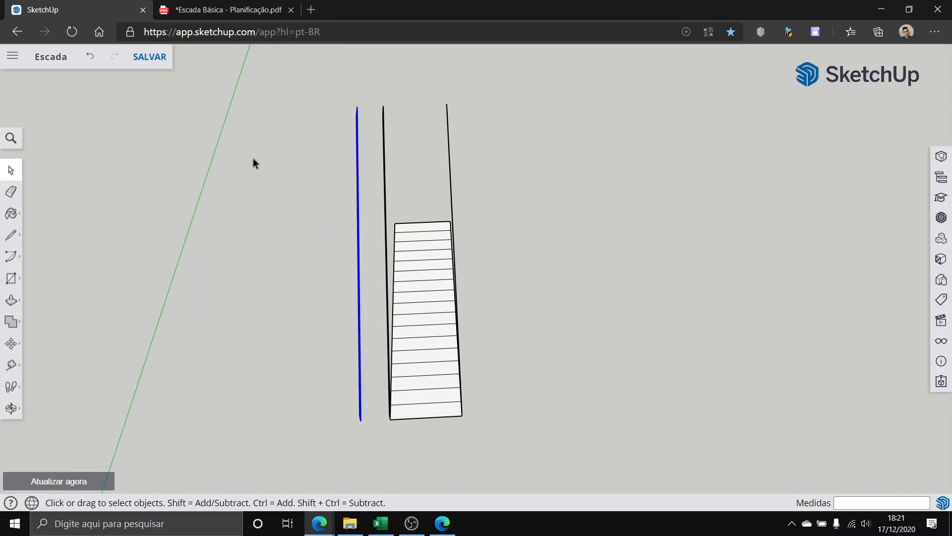
{"action": "left_click", "coordinate": [11, 343]}
{"action": "scroll", "coordinate": [353, 422], "scroll_direction": "up", "scroll_amount": 1}
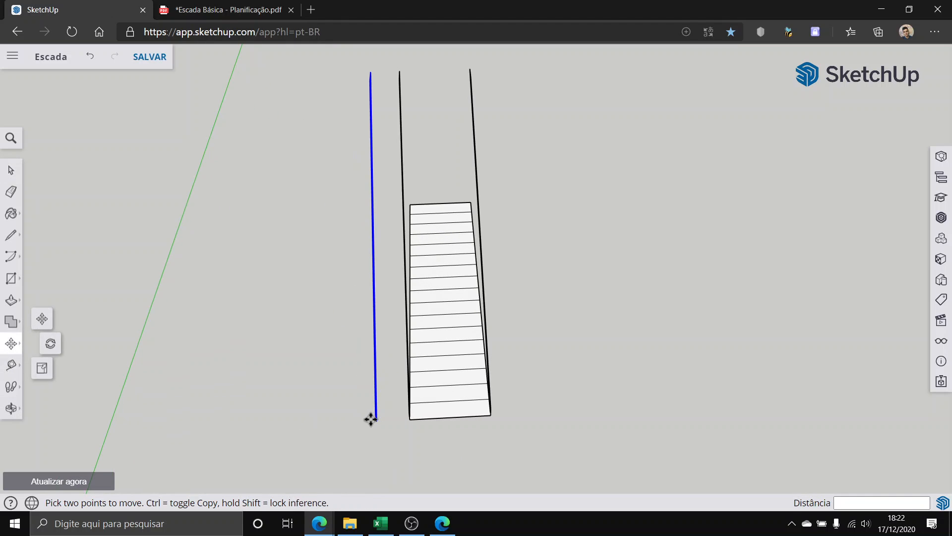
{"action": "left_click", "coordinate": [375, 418]}
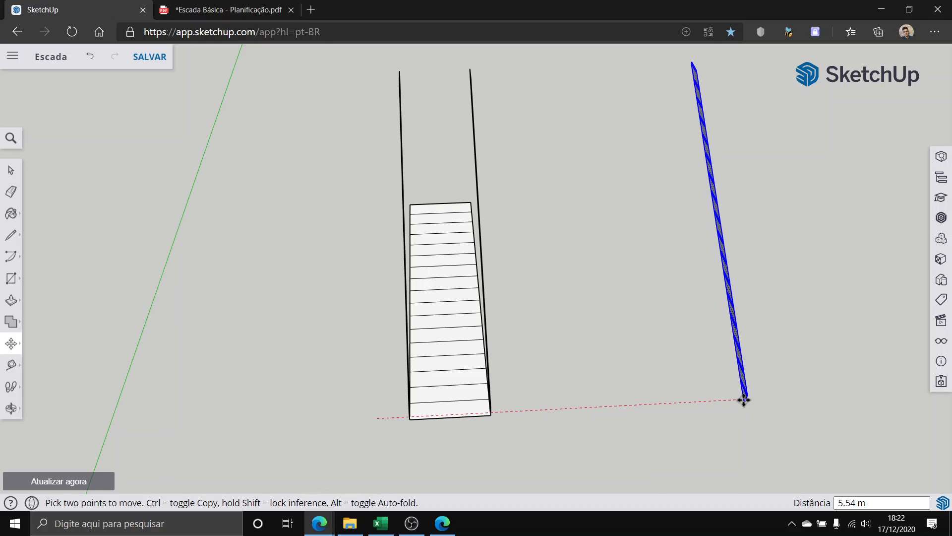
{"action": "left_click", "coordinate": [744, 399]}
Step: Erase the lowest step rectangle from the spare stringer copy
{"action": "left_click", "coordinate": [11, 171]}
{"action": "left_click", "coordinate": [583, 369]}
{"action": "middle_click_drag", "start_coordinate": [583, 369], "coordinate": [417, 385]}
{"action": "scroll", "coordinate": [370, 421], "scroll_direction": "up", "scroll_amount": 1}
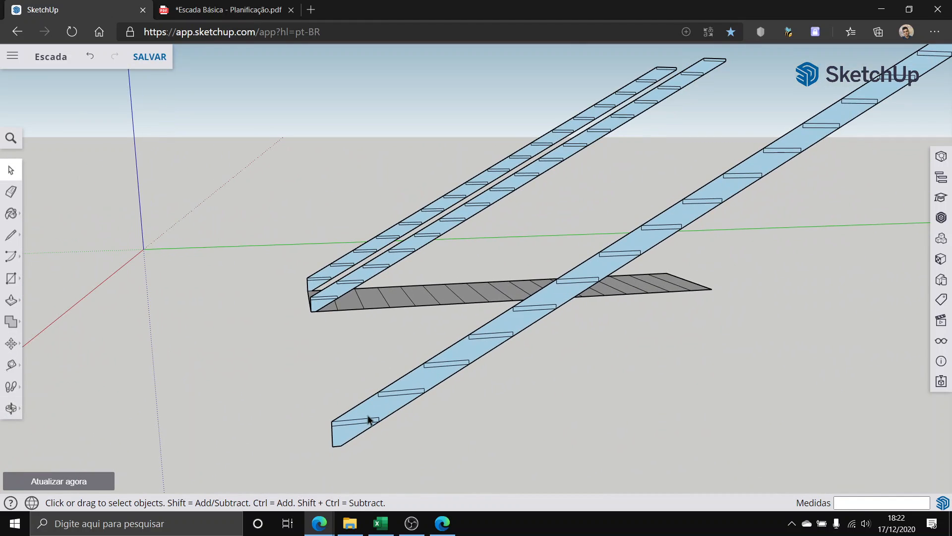
{"action": "scroll", "coordinate": [287, 397], "scroll_direction": "up", "scroll_amount": 2}
{"action": "left_click", "coordinate": [10, 188]}
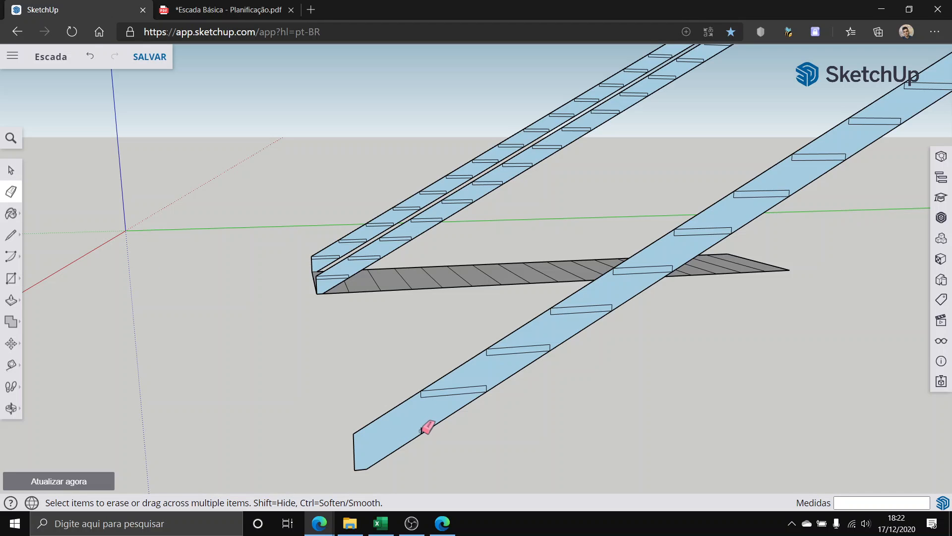
{"action": "scroll", "coordinate": [430, 422], "scroll_direction": "up", "scroll_amount": 2}
{"action": "left_click", "coordinate": [10, 170]}
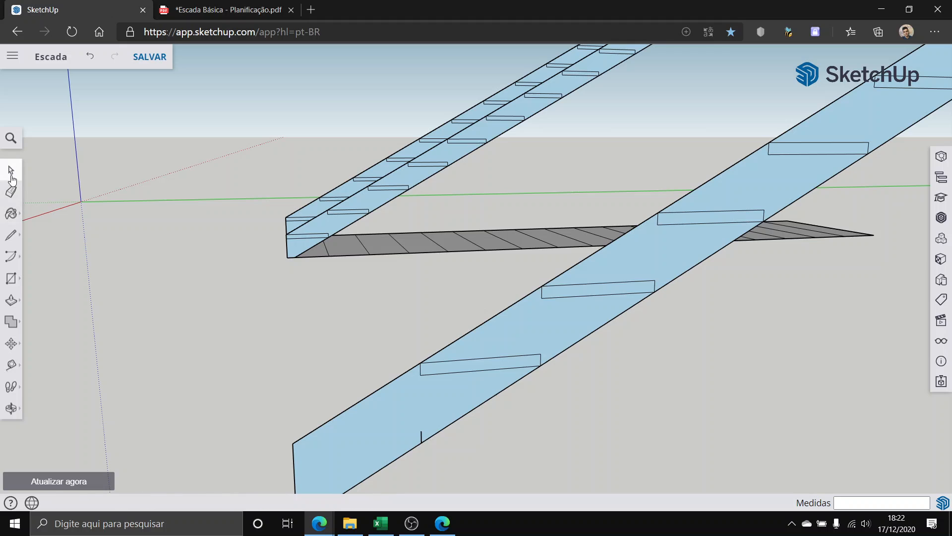
Step: Delete the spare stringer copy except for its lower-end edge and the two edges closing its upper end
{"action": "scroll", "coordinate": [132, 335], "scroll_direction": "down", "scroll_amount": 3}
{"action": "middle_click_drag", "start_coordinate": [133, 335], "coordinate": [694, 447]}
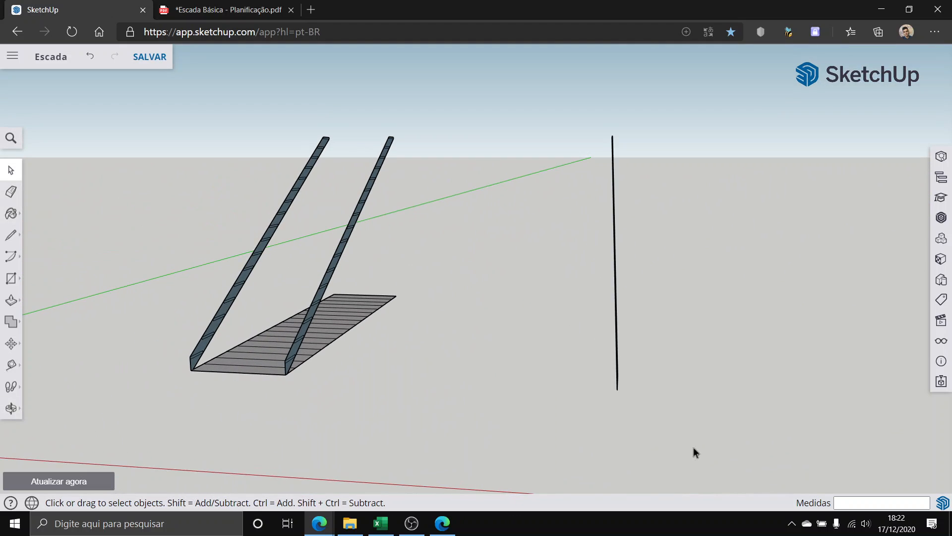
{"action": "left_click_drag", "start_coordinate": [665, 356], "coordinate": [555, 111]}
{"action": "scroll", "coordinate": [614, 403], "scroll_direction": "up", "scroll_amount": 3}
{"action": "middle_click_drag", "start_coordinate": [614, 403], "coordinate": [262, 368]}
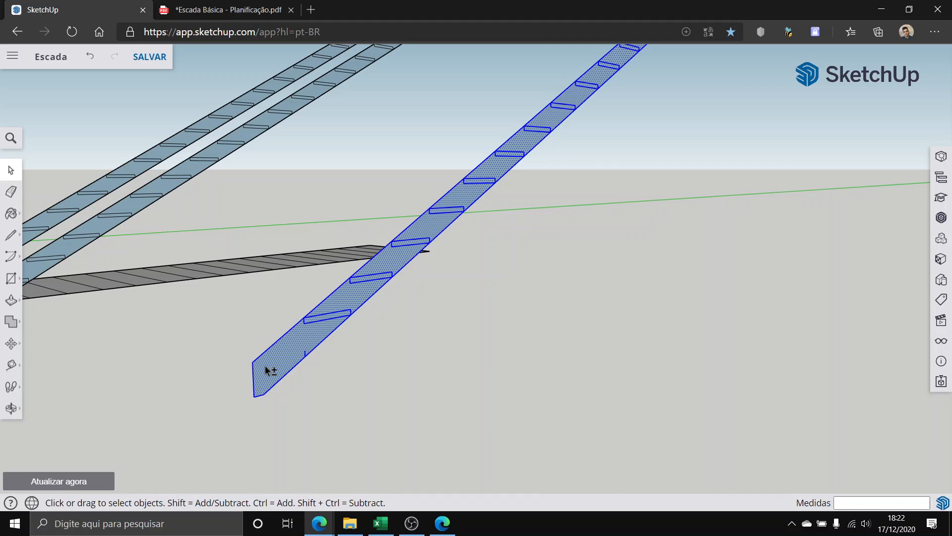
{"action": "scroll", "coordinate": [265, 370], "scroll_direction": "up", "scroll_amount": 3}
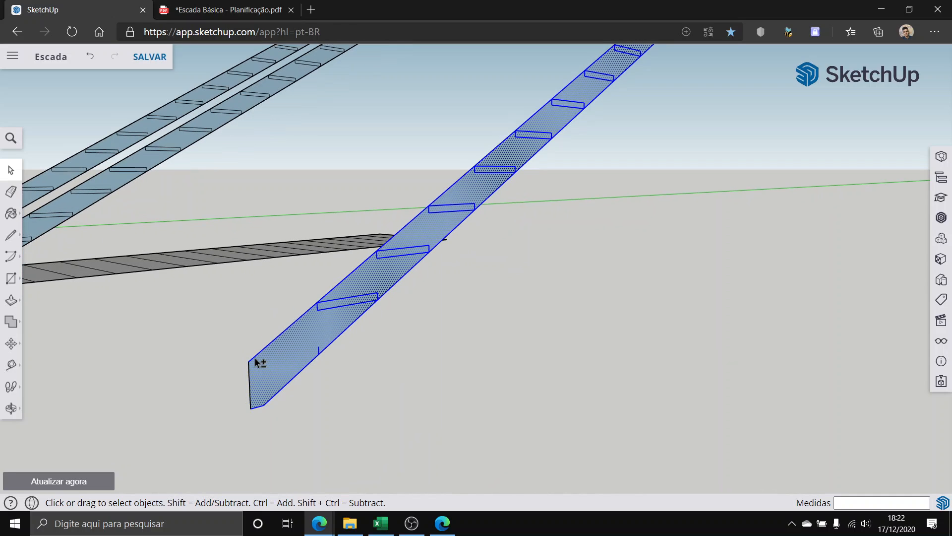
{"action": "left_click", "coordinate": [254, 357], "text": "shift"}
{"action": "scroll", "coordinate": [288, 347], "scroll_direction": "down", "scroll_amount": 6}
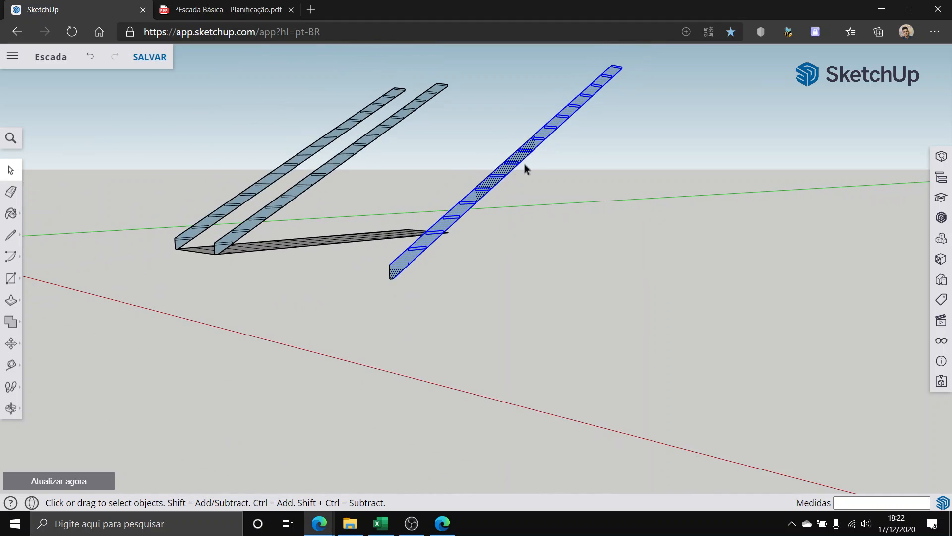
{"action": "middle_click_drag", "start_coordinate": [526, 165], "coordinate": [611, 72]}
{"action": "scroll", "coordinate": [614, 94], "scroll_direction": "up", "scroll_amount": 2}
{"action": "scroll", "coordinate": [665, 221], "scroll_direction": "up", "scroll_amount": 4}
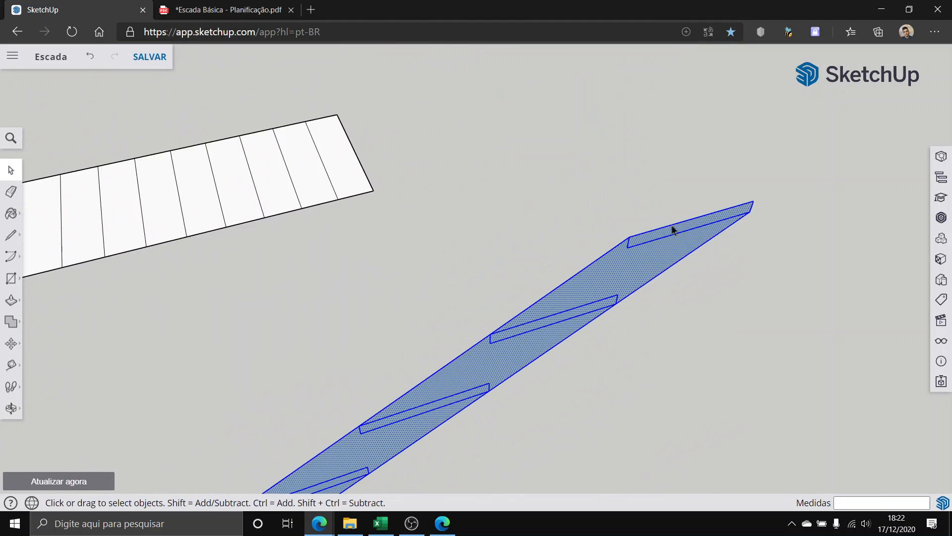
{"action": "middle_click_drag", "start_coordinate": [671, 227], "coordinate": [566, 98]}
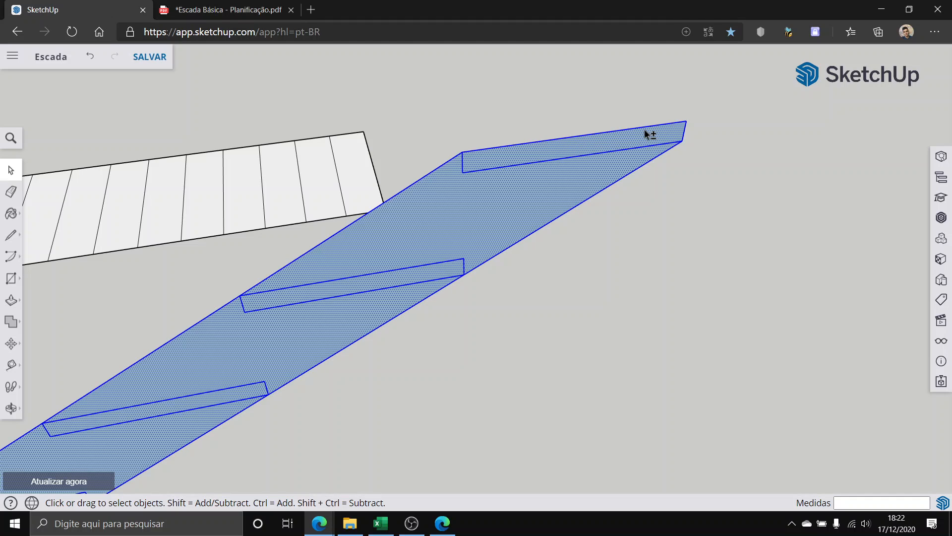
{"action": "left_click", "coordinate": [683, 139], "text": "shift"}
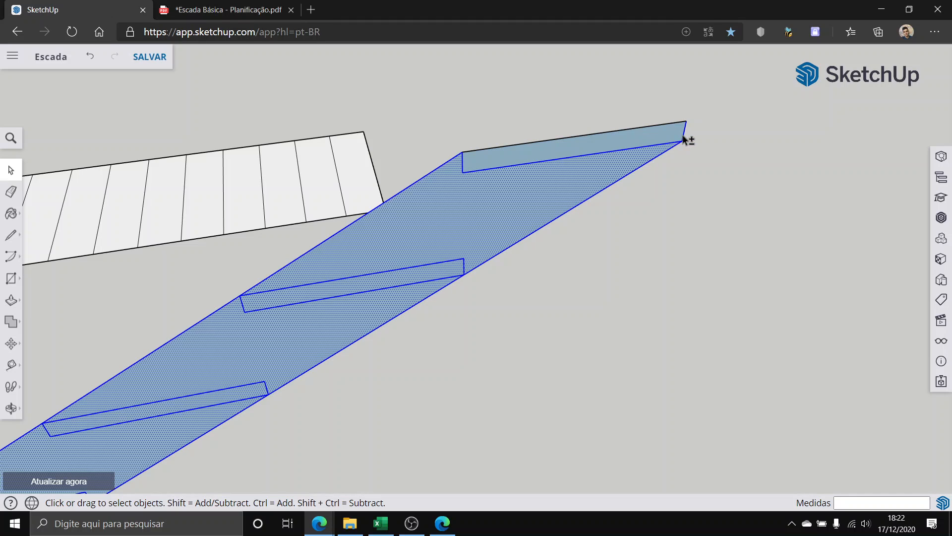
{"action": "left_click", "coordinate": [675, 137], "text": "shift"}
{"action": "key", "text": "Delete"}
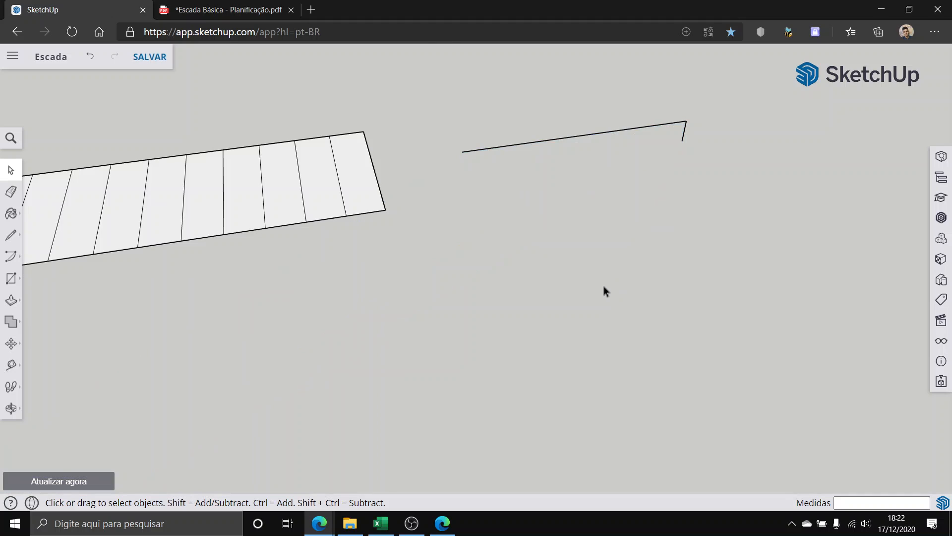
Step: Draw the upper long edge of the spare stringer, joining its upper-end corner to the top of its lower-end edge
{"action": "middle_click_drag", "start_coordinate": [604, 289], "coordinate": [537, 319]}
{"action": "key", "text": "l"}
{"action": "scroll", "coordinate": [491, 254], "scroll_direction": "up", "scroll_amount": 5}
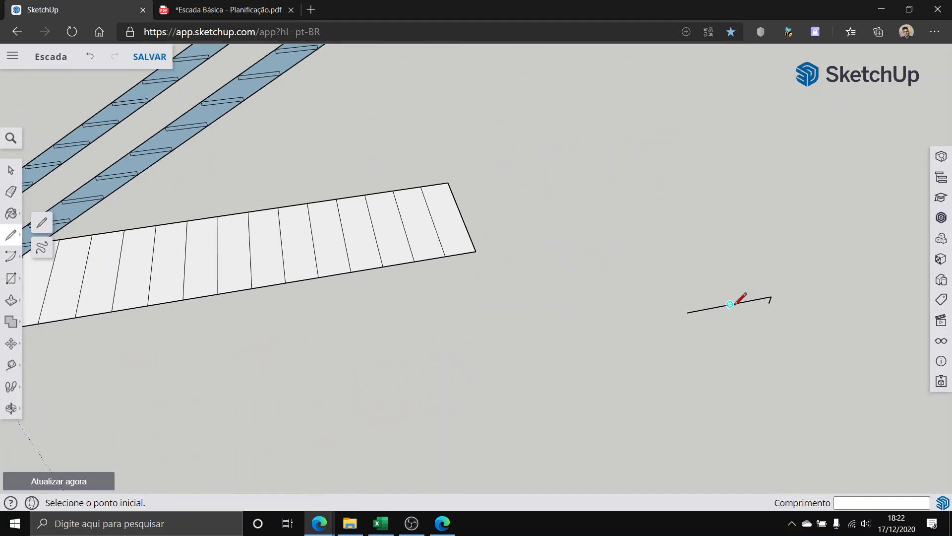
{"action": "left_click", "coordinate": [687, 312]}
{"action": "scroll", "coordinate": [565, 395], "scroll_direction": "down", "scroll_amount": 6}
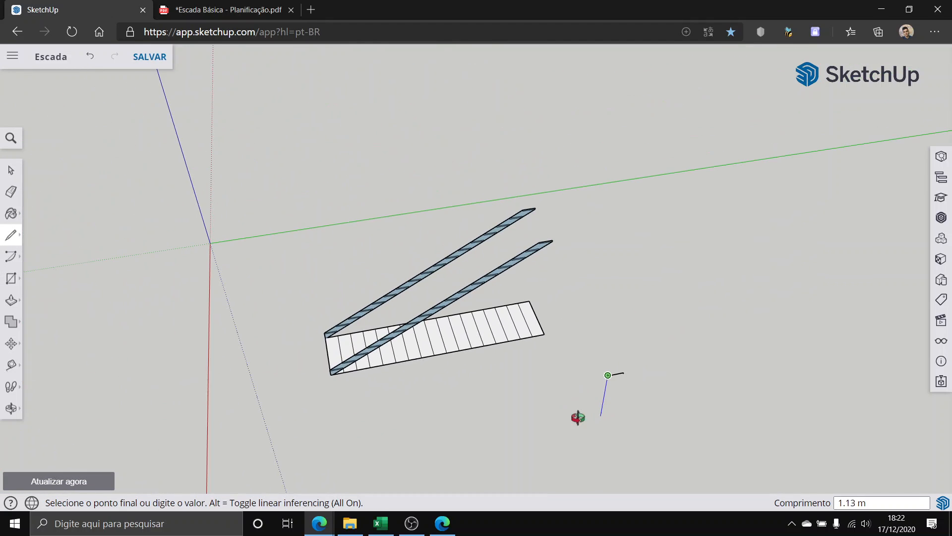
{"action": "middle_click_drag", "start_coordinate": [577, 415], "coordinate": [411, 375]}
{"action": "scroll", "coordinate": [111, 395], "scroll_direction": "up", "scroll_amount": 2}
{"action": "scroll", "coordinate": [188, 330], "scroll_direction": "up", "scroll_amount": 1}
{"action": "scroll", "coordinate": [293, 410], "scroll_direction": "up", "scroll_amount": 3}
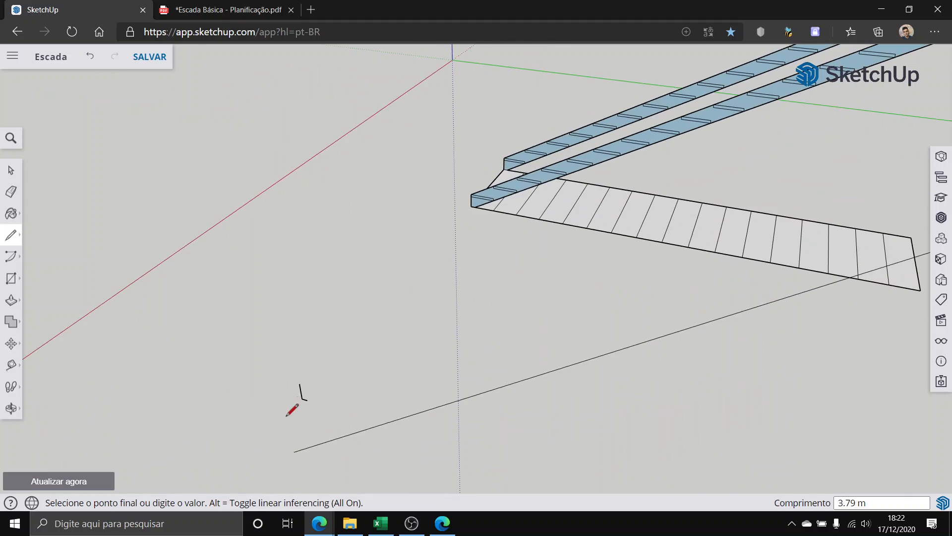
{"action": "scroll", "coordinate": [305, 389], "scroll_direction": "up", "scroll_amount": 4}
{"action": "scroll", "coordinate": [310, 379], "scroll_direction": "up", "scroll_amount": 1}
{"action": "left_click", "coordinate": [305, 369]}
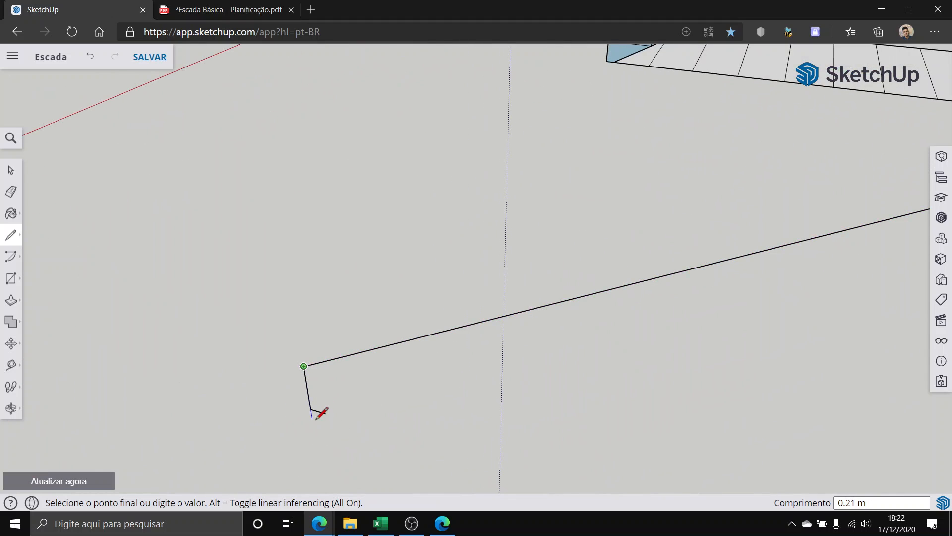
Step: Draw the lower long edge between the two ends of the spare stringer, closing the outline into a plain face
{"action": "key", "text": "Escape"}
{"action": "left_click", "coordinate": [326, 413]}
{"action": "scroll", "coordinate": [354, 426], "scroll_direction": "down", "scroll_amount": 3}
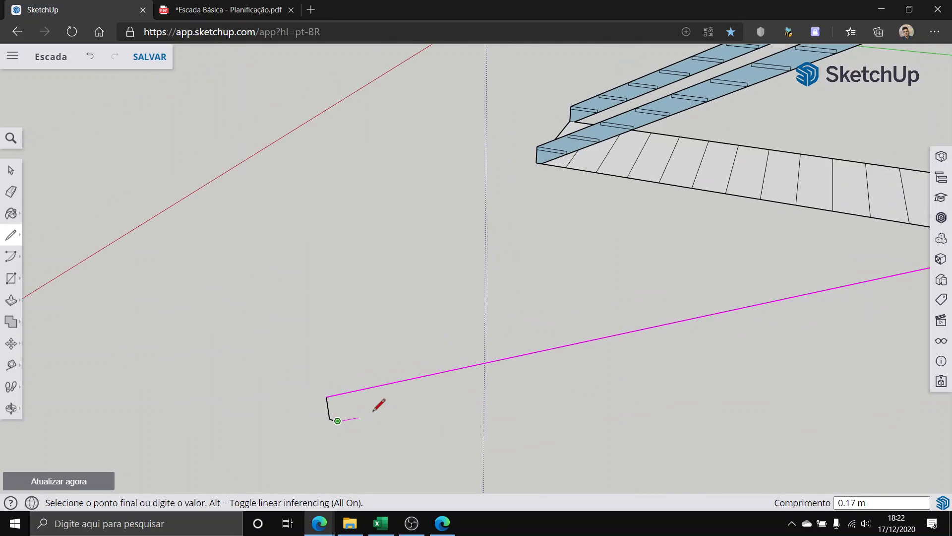
{"action": "scroll", "coordinate": [428, 404], "scroll_direction": "down", "scroll_amount": 3}
{"action": "middle_click_drag", "start_coordinate": [572, 419], "coordinate": [420, 319]}
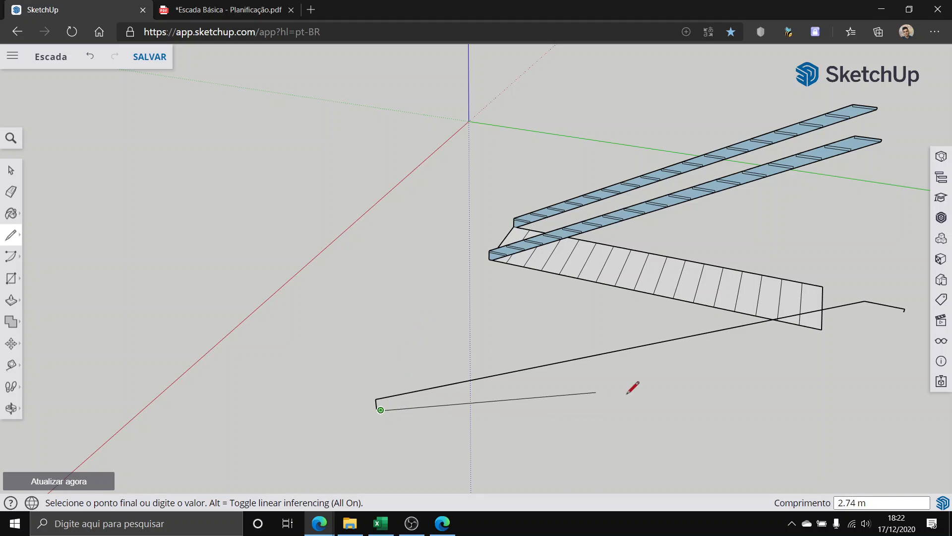
{"action": "middle_click_drag", "start_coordinate": [631, 387], "coordinate": [452, 330]}
{"action": "scroll", "coordinate": [545, 265], "scroll_direction": "up", "scroll_amount": 1}
{"action": "scroll", "coordinate": [555, 261], "scroll_direction": "up", "scroll_amount": 2}
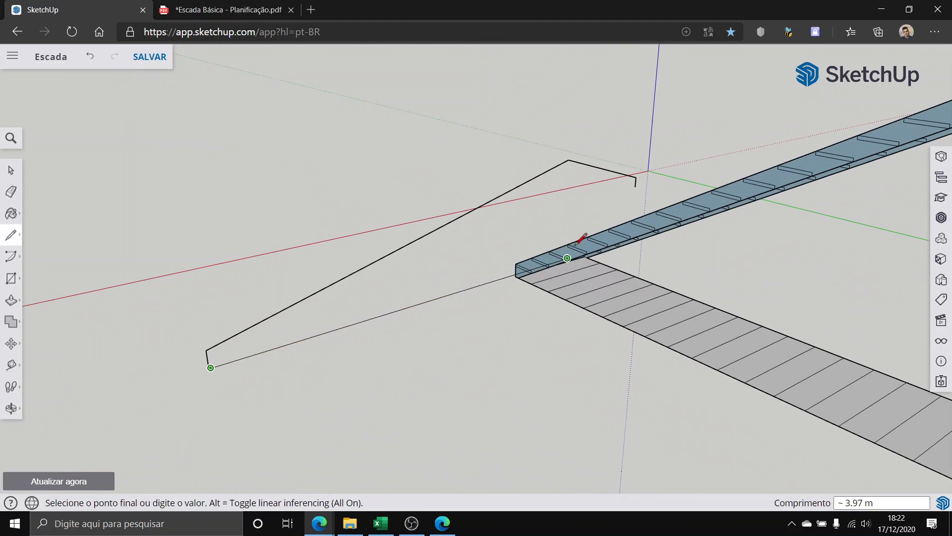
{"action": "left_click", "coordinate": [636, 185]}
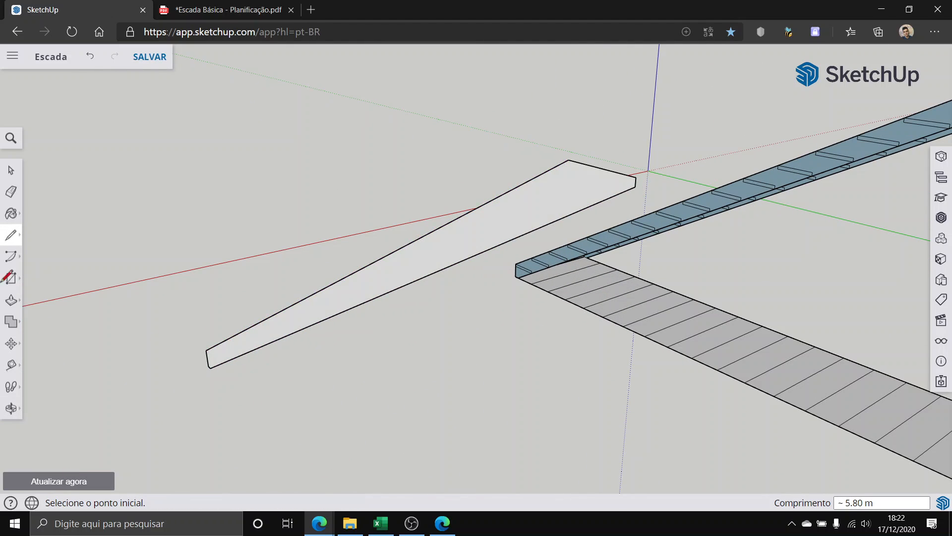
Step: Examine the plain spare stringer, the two stepped stringers and the divided base from several angles
{"action": "left_click", "coordinate": [10, 171]}
{"action": "scroll", "coordinate": [283, 333], "scroll_direction": "down", "scroll_amount": 3}
{"action": "middle_click_drag", "start_coordinate": [291, 338], "coordinate": [377, 308]}
{"action": "scroll", "coordinate": [305, 447], "scroll_direction": "up", "scroll_amount": 3}
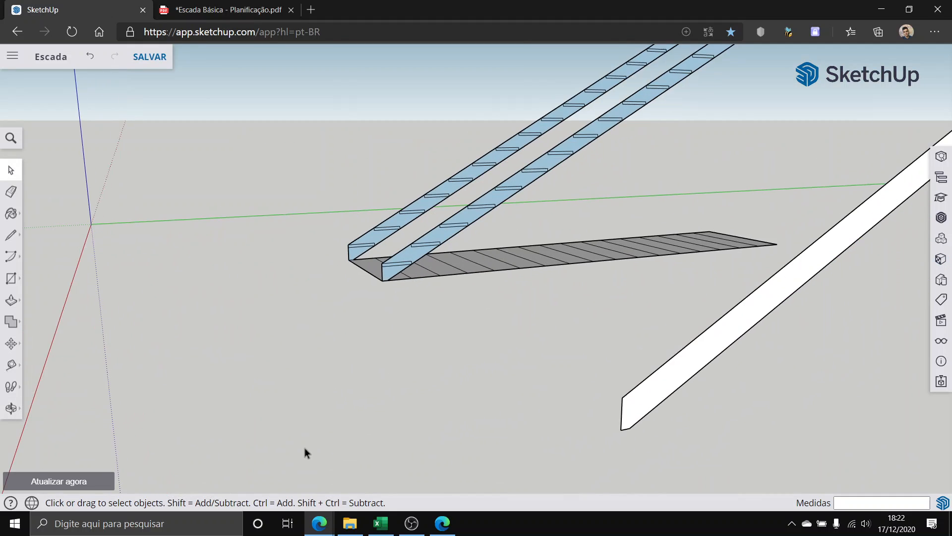
{"action": "middle_click_drag", "start_coordinate": [305, 447], "coordinate": [554, 273]}
{"action": "scroll", "coordinate": [555, 272], "scroll_direction": "down", "scroll_amount": 4}
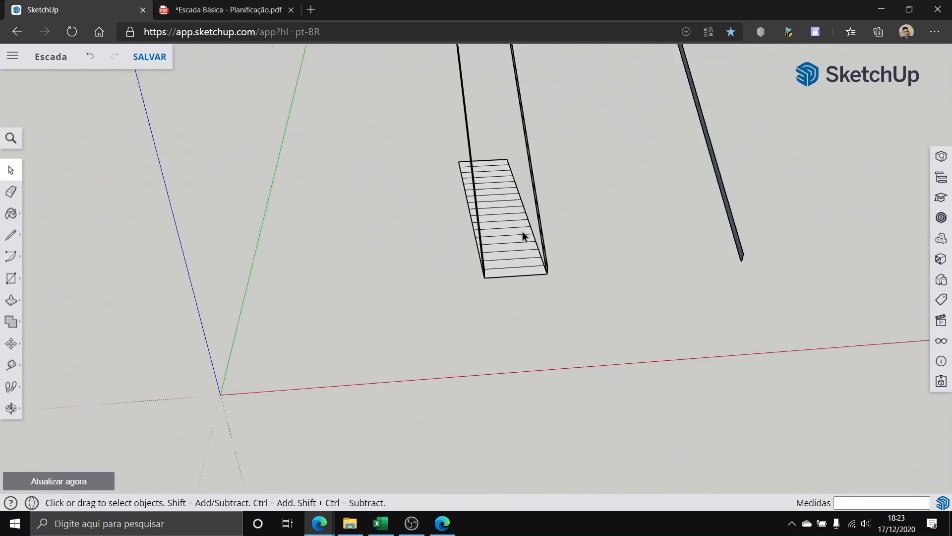
{"action": "middle_click_drag", "start_coordinate": [525, 236], "coordinate": [544, 273]}
{"action": "scroll", "coordinate": [542, 269], "scroll_direction": "down", "scroll_amount": 3}
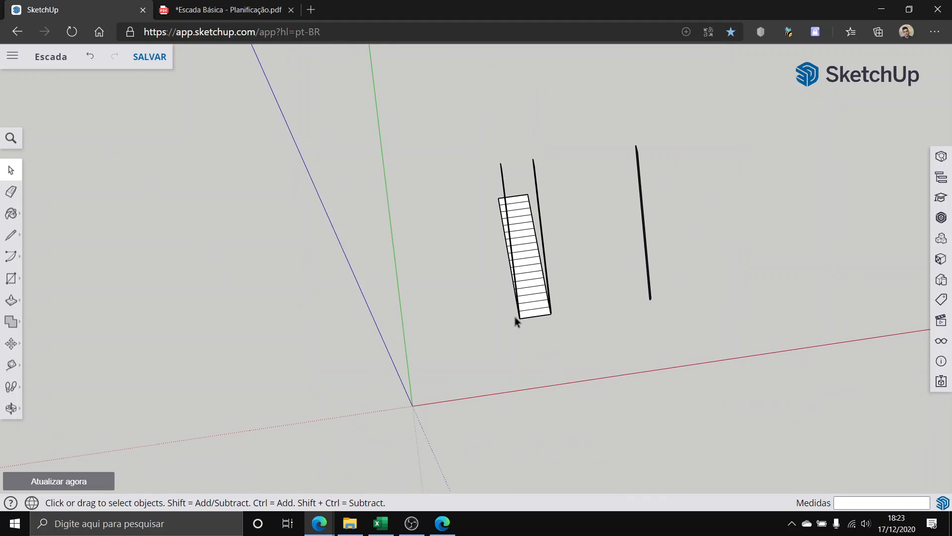
{"action": "middle_click_drag", "start_coordinate": [514, 316], "coordinate": [509, 183]}
{"action": "scroll", "coordinate": [516, 203], "scroll_direction": "up", "scroll_amount": 3}
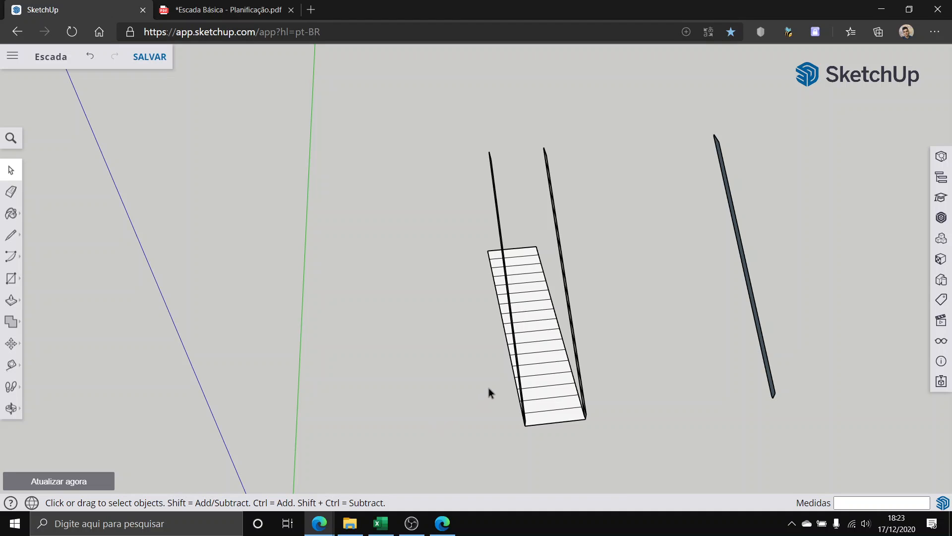
{"action": "scroll", "coordinate": [488, 388], "scroll_direction": "up", "scroll_amount": 1}
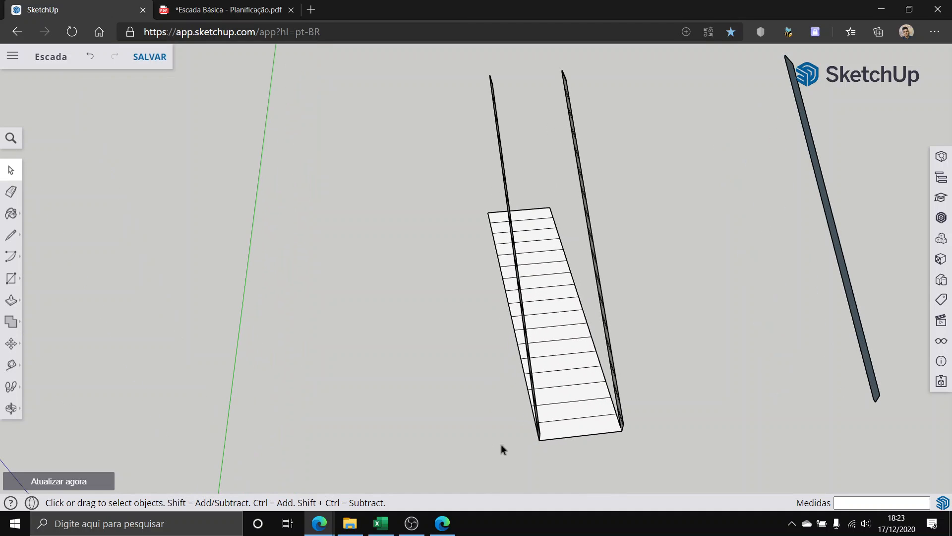
{"action": "scroll", "coordinate": [567, 417], "scroll_direction": "up", "scroll_amount": 1}
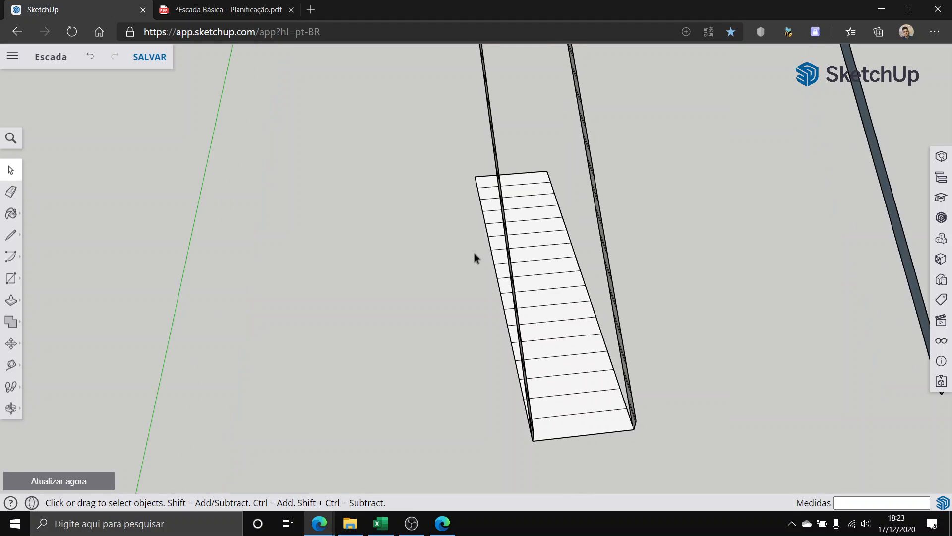
{"action": "scroll", "coordinate": [475, 242], "scroll_direction": "up", "scroll_amount": 1}
{"action": "mouse_move", "coordinate": [474, 243]}
{"action": "middle_mouse_down"}
{"action": "mouse_move", "coordinate": [720, 189]}
{"action": "mouse_move", "coordinate": [694, 229]}
{"action": "middle_mouse_up"}
{"action": "scroll", "coordinate": [694, 230], "scroll_direction": "down", "scroll_amount": 2}
{"action": "scroll", "coordinate": [536, 211], "scroll_direction": "up", "scroll_amount": 2}
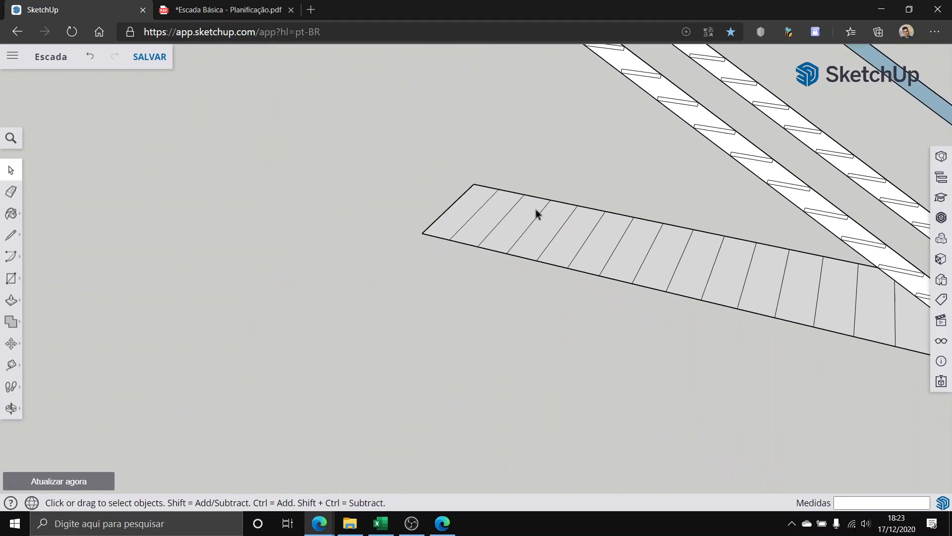
{"action": "scroll", "coordinate": [537, 213], "scroll_direction": "down", "scroll_amount": 4}
{"action": "mouse_move", "coordinate": [536, 213]}
{"action": "middle_mouse_down"}
{"action": "mouse_move", "coordinate": [502, 208]}
{"action": "mouse_move", "coordinate": [511, 143]}
{"action": "middle_mouse_up"}
{"action": "scroll", "coordinate": [513, 142], "scroll_direction": "up", "scroll_amount": 3}
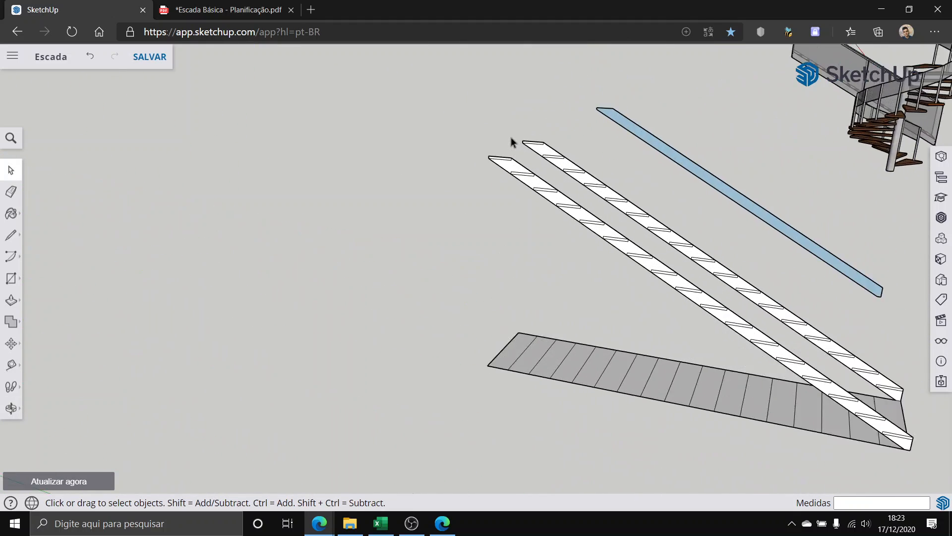
{"action": "scroll", "coordinate": [511, 138], "scroll_direction": "up", "scroll_amount": 3}
{"action": "middle_click_drag", "start_coordinate": [556, 314], "coordinate": [603, 257]}
{"action": "scroll", "coordinate": [602, 256], "scroll_direction": "down", "scroll_amount": 5}
{"action": "scroll", "coordinate": [566, 358], "scroll_direction": "up", "scroll_amount": 2}
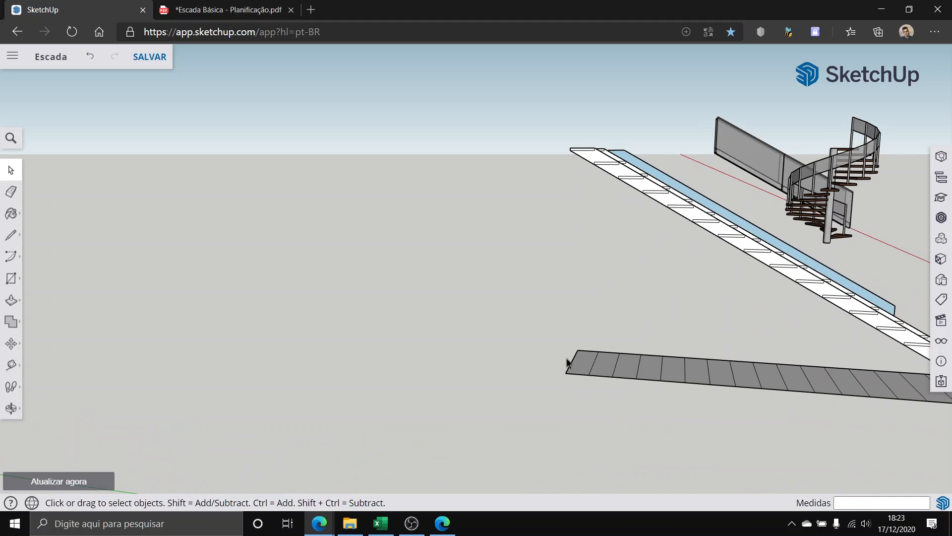
Step: Check the vertical alignment and distance between a stepped stringer's upper end and the base corner below, using the Line tool
{"action": "left_click", "coordinate": [10, 234]}
{"action": "scroll", "coordinate": [710, 186], "scroll_direction": "up", "scroll_amount": 2}
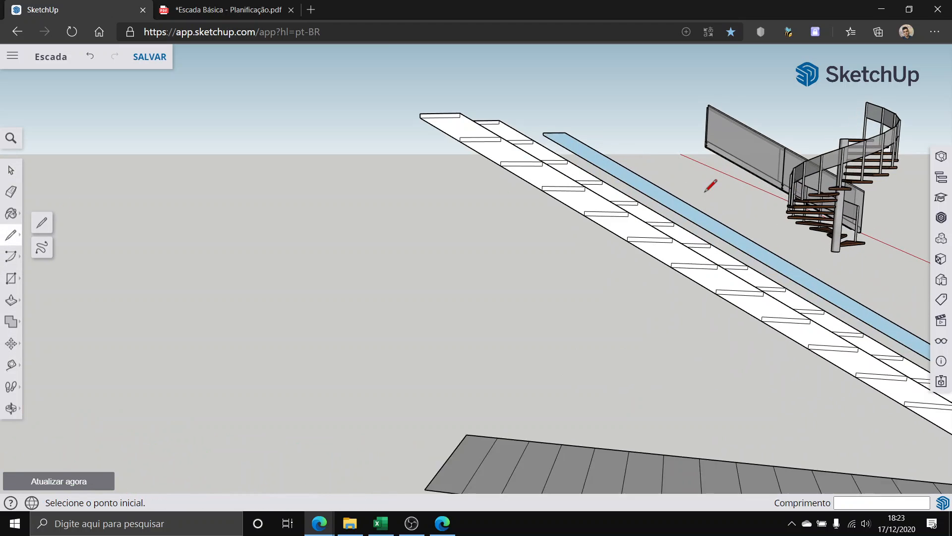
{"action": "scroll", "coordinate": [705, 192], "scroll_direction": "up", "scroll_amount": 1}
{"action": "left_click", "coordinate": [306, 83]}
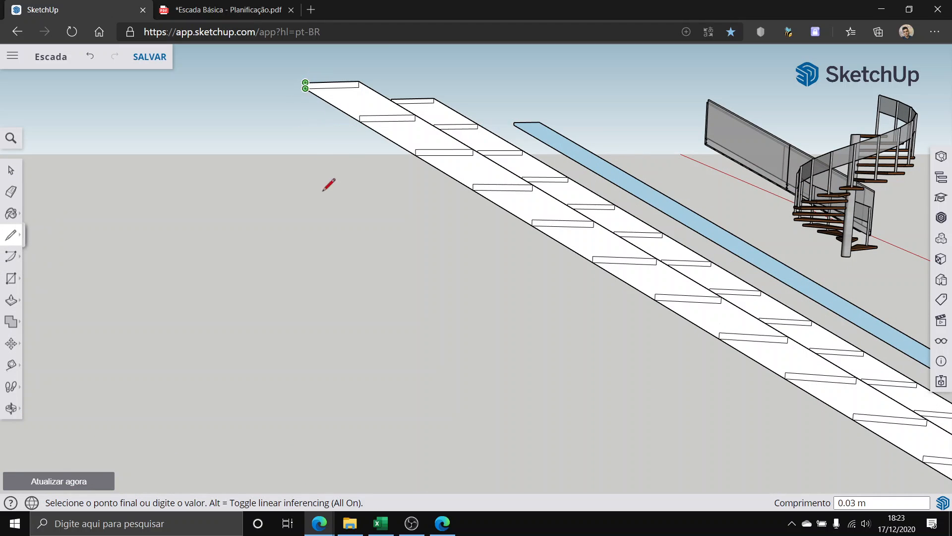
{"action": "scroll", "coordinate": [331, 219], "scroll_direction": "down", "scroll_amount": 5}
{"action": "scroll", "coordinate": [333, 328], "scroll_direction": "up", "scroll_amount": 2}
{"action": "scroll", "coordinate": [333, 329], "scroll_direction": "up", "scroll_amount": 2}
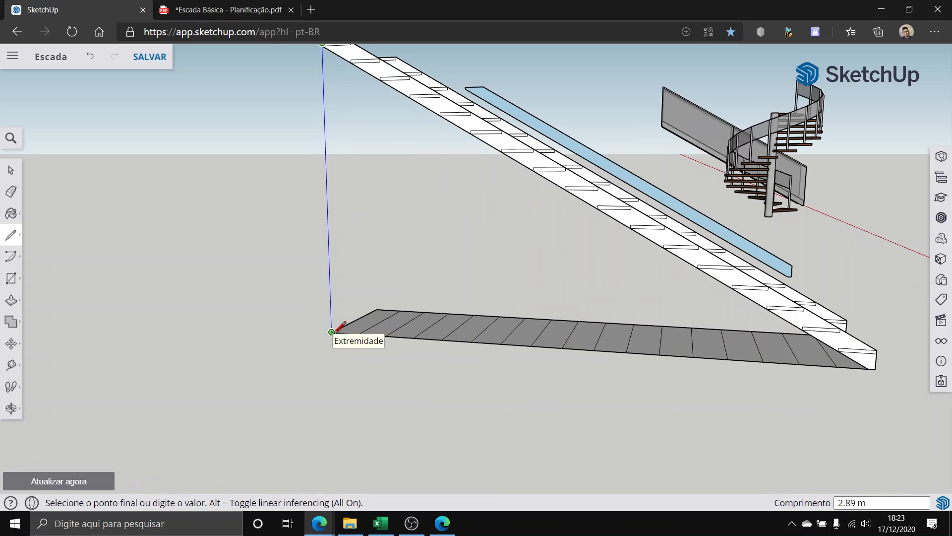
{"action": "left_click", "coordinate": [11, 170]}
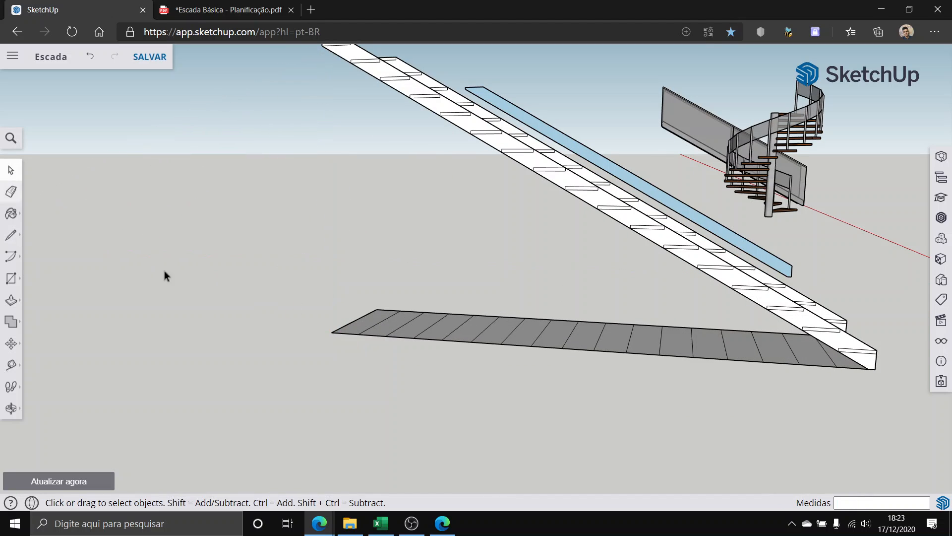
Step: Delete the whole divided base rectangle lying between the two stepped stringers
{"action": "scroll", "coordinate": [419, 321], "scroll_direction": "down", "scroll_amount": 2}
{"action": "scroll", "coordinate": [420, 321], "scroll_direction": "down", "scroll_amount": 3}
{"action": "middle_click_drag", "start_coordinate": [473, 329], "coordinate": [94, 444]}
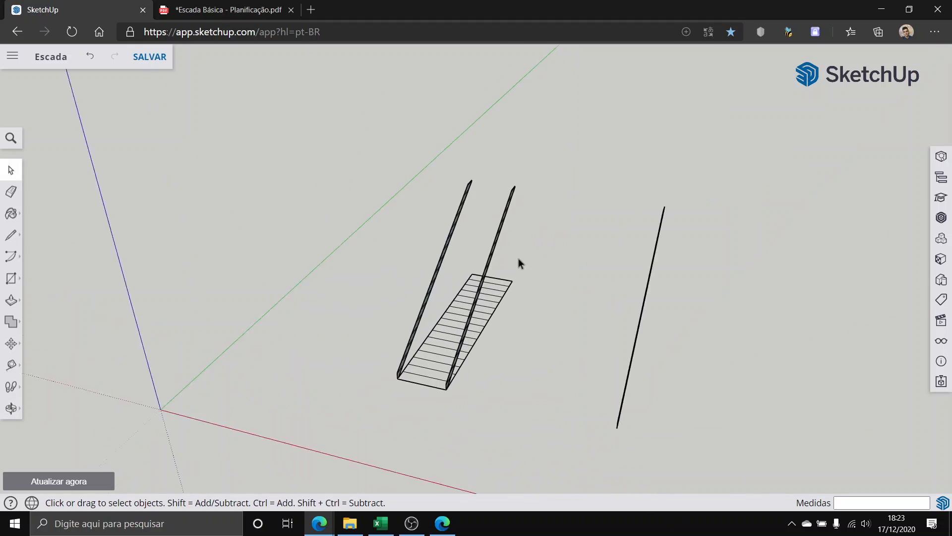
{"action": "scroll", "coordinate": [517, 262], "scroll_direction": "up", "scroll_amount": 2}
{"action": "scroll", "coordinate": [371, 433], "scroll_direction": "up", "scroll_amount": 1}
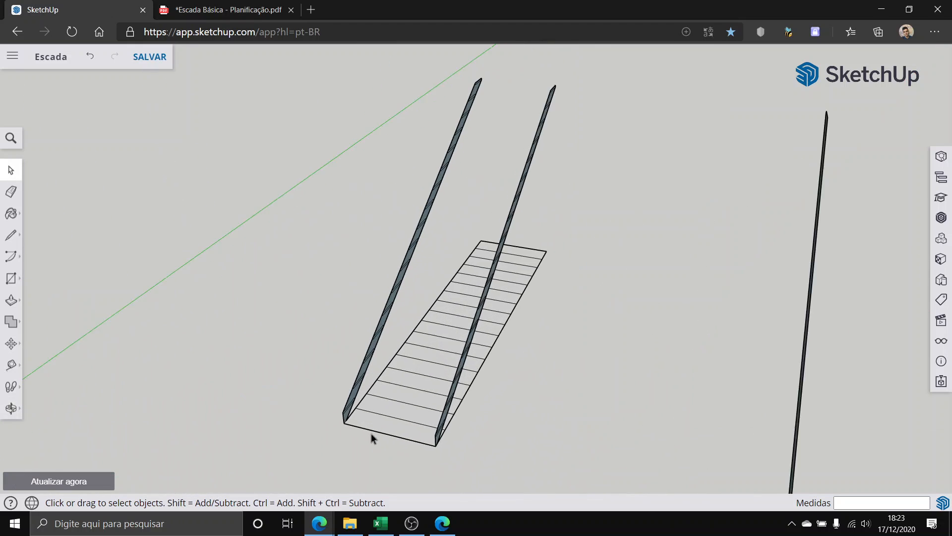
{"action": "mouse_move", "coordinate": [371, 433]}
{"action": "middle_mouse_down"}
{"action": "mouse_move", "coordinate": [499, 391]}
{"action": "mouse_move", "coordinate": [498, 431]}
{"action": "middle_mouse_up"}
{"action": "left_click_drag", "start_coordinate": [529, 450], "coordinate": [469, 180]}
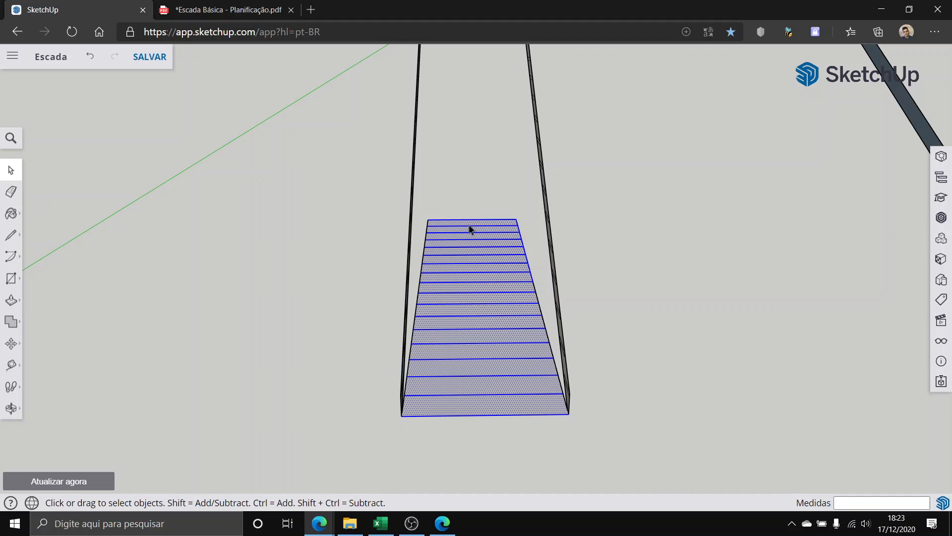
{"action": "key", "text": "Delete"}
{"action": "middle_click_drag", "start_coordinate": [484, 298], "coordinate": [499, 240]}
{"action": "left_click", "coordinate": [428, 285]}
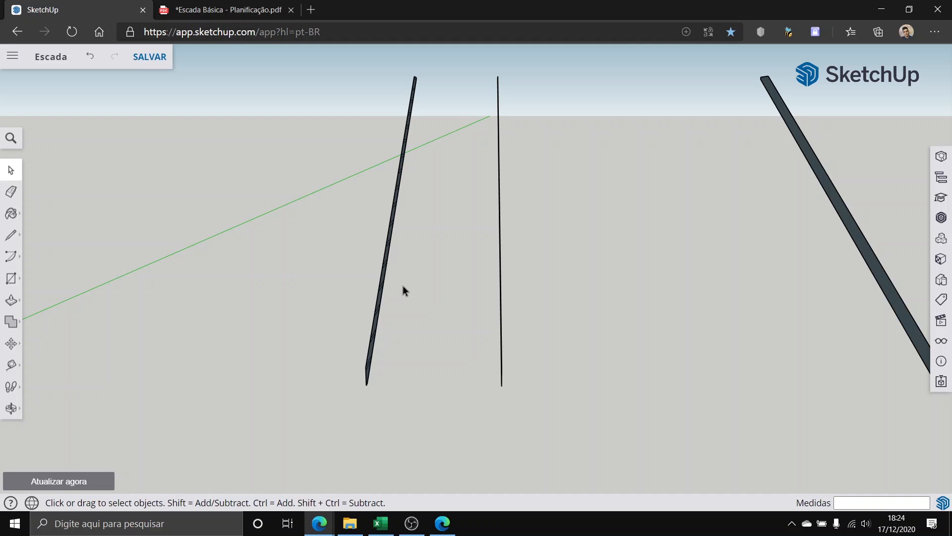
Step: Extrude the lowest tread profile with Push/Pull as a new face, 1.20 m across to the matching profile on the other stepped stringer
{"action": "scroll", "coordinate": [425, 313], "scroll_direction": "up", "scroll_amount": 6}
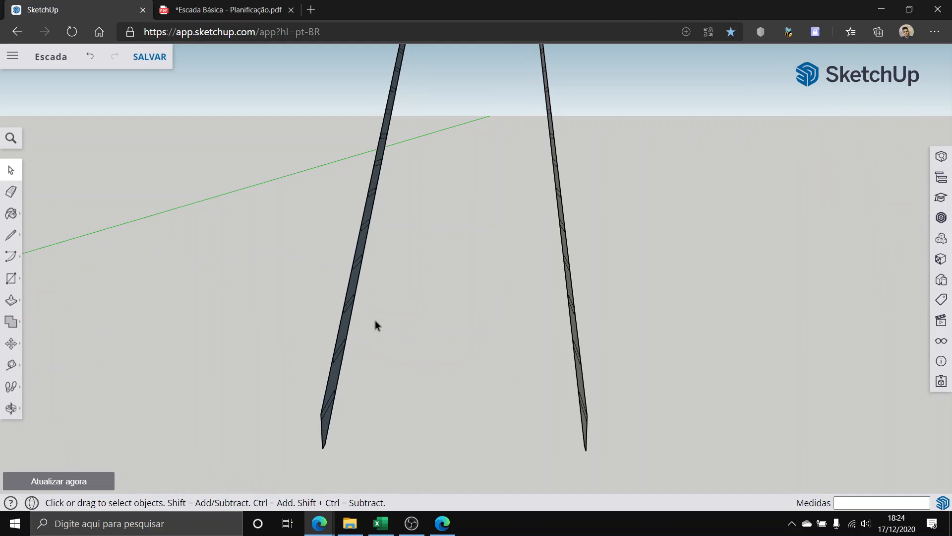
{"action": "middle_click_drag", "start_coordinate": [433, 425], "coordinate": [345, 342]}
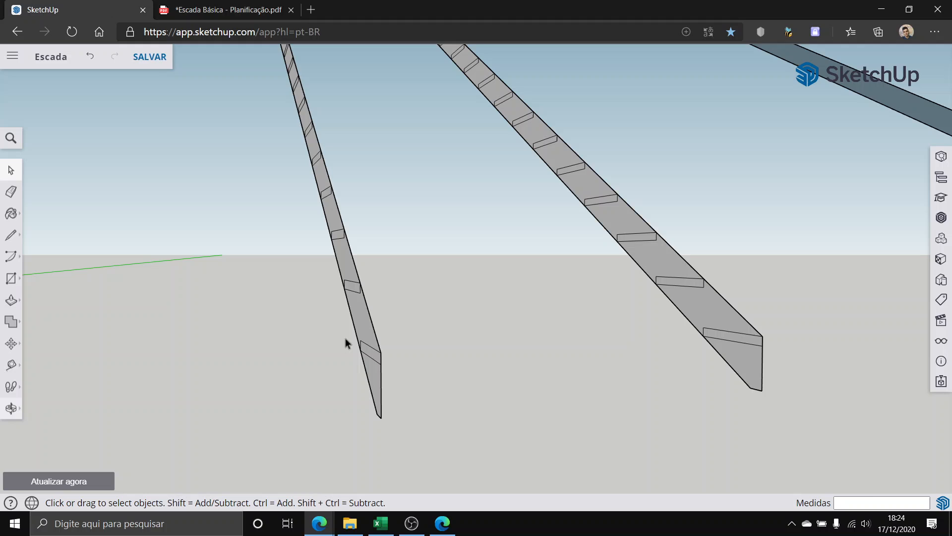
{"action": "left_click", "coordinate": [11, 300]}
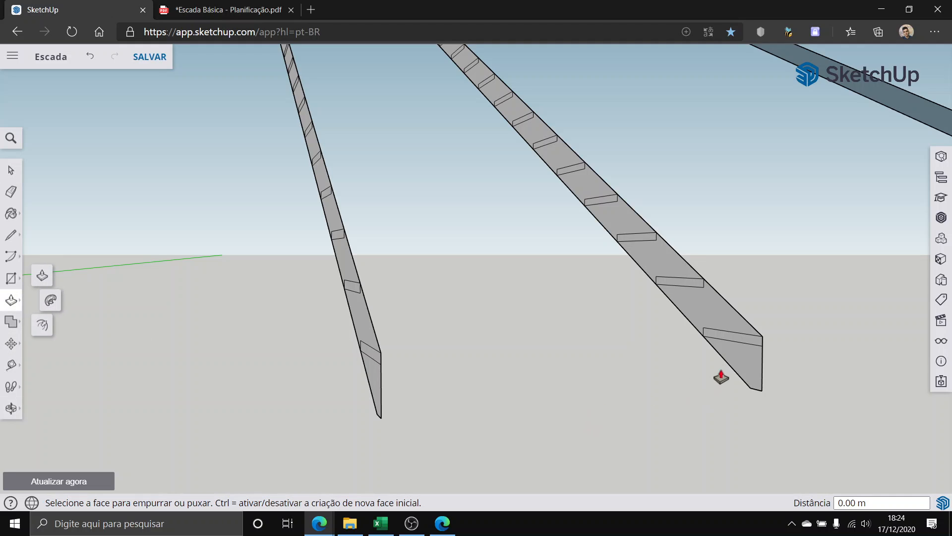
{"action": "scroll", "coordinate": [738, 335], "scroll_direction": "up", "scroll_amount": 2}
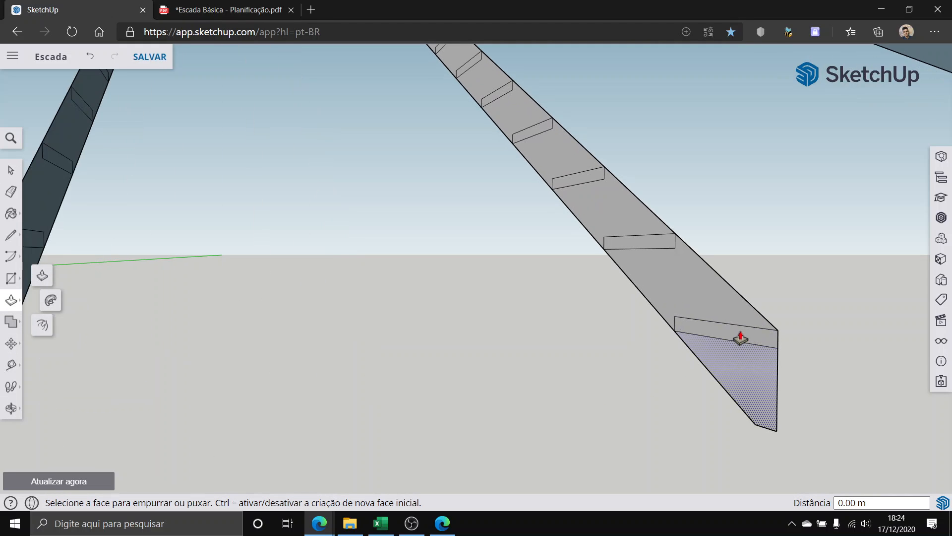
{"action": "left_click", "coordinate": [741, 338]}
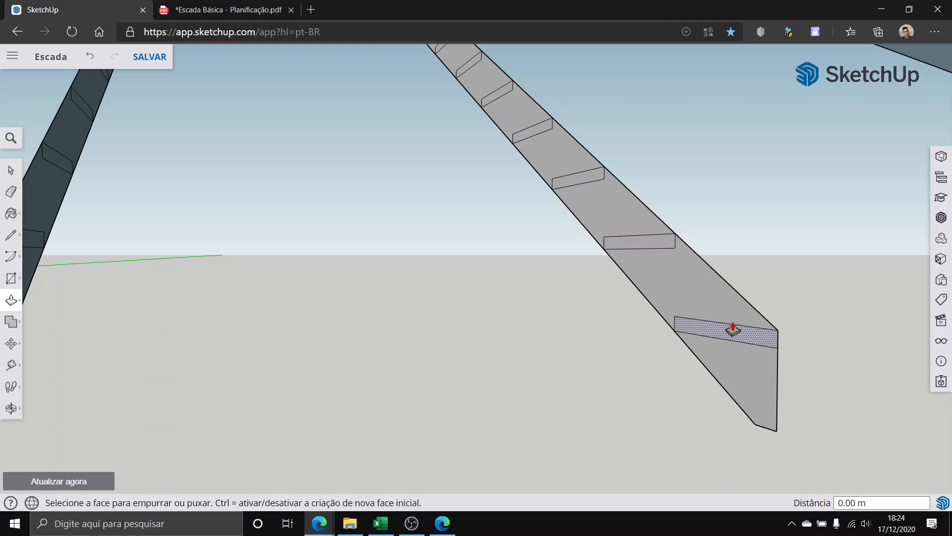
{"action": "left_click_drag", "start_coordinate": [733, 332], "coordinate": [691, 340]}
{"action": "key", "text": "Escape"}
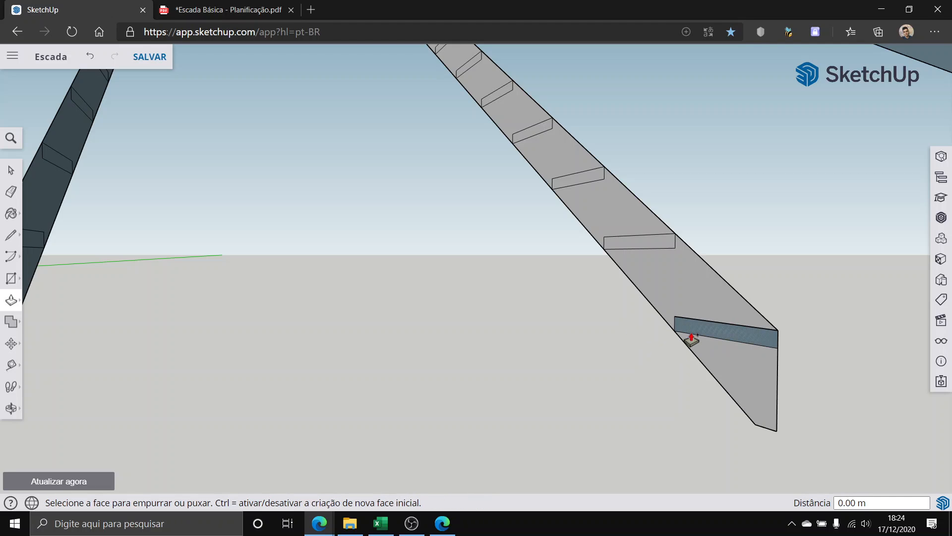
{"action": "middle_click_drag", "start_coordinate": [687, 342], "coordinate": [422, 363]}
{"action": "key", "text": "ctrl"}
{"action": "left_click", "coordinate": [426, 379]}
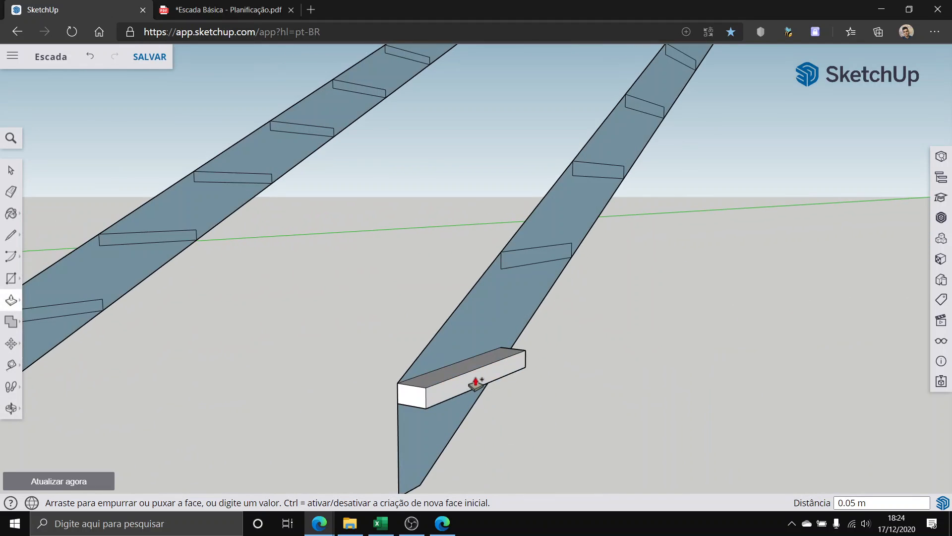
{"action": "scroll", "coordinate": [347, 389], "scroll_direction": "down", "scroll_amount": 3}
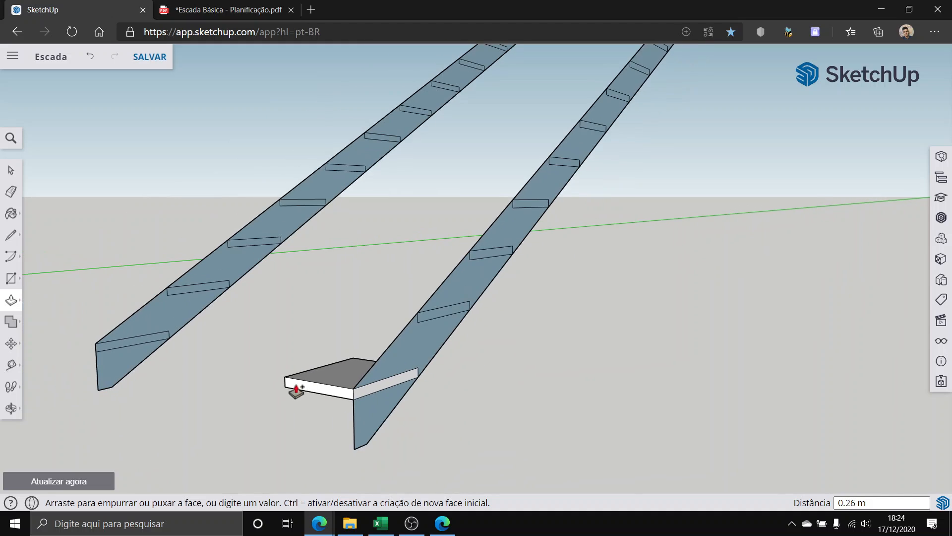
{"action": "mouse_move", "coordinate": [296, 385]}
{"action": "middle_mouse_down"}
{"action": "mouse_move", "coordinate": [387, 393]}
{"action": "mouse_move", "coordinate": [295, 402]}
{"action": "middle_mouse_up"}
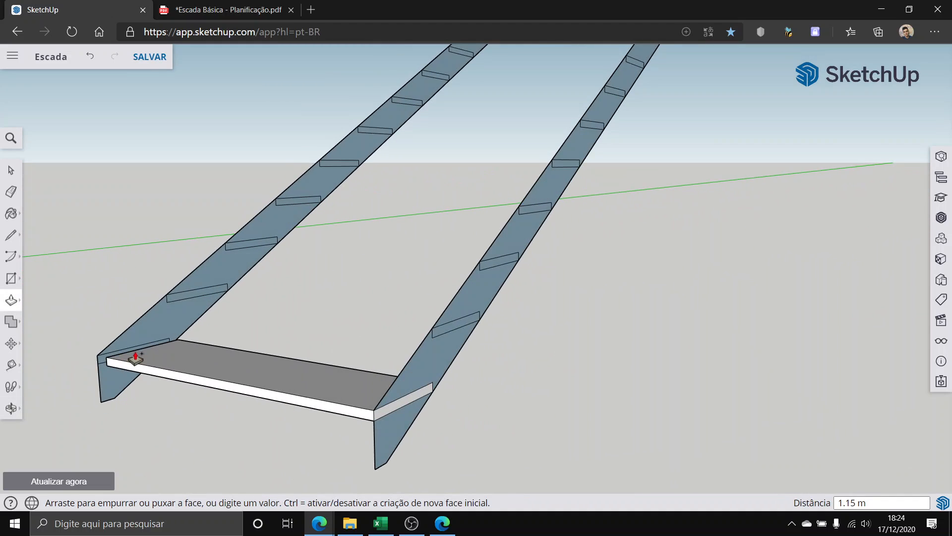
{"action": "middle_click_drag", "start_coordinate": [92, 355], "coordinate": [457, 349]}
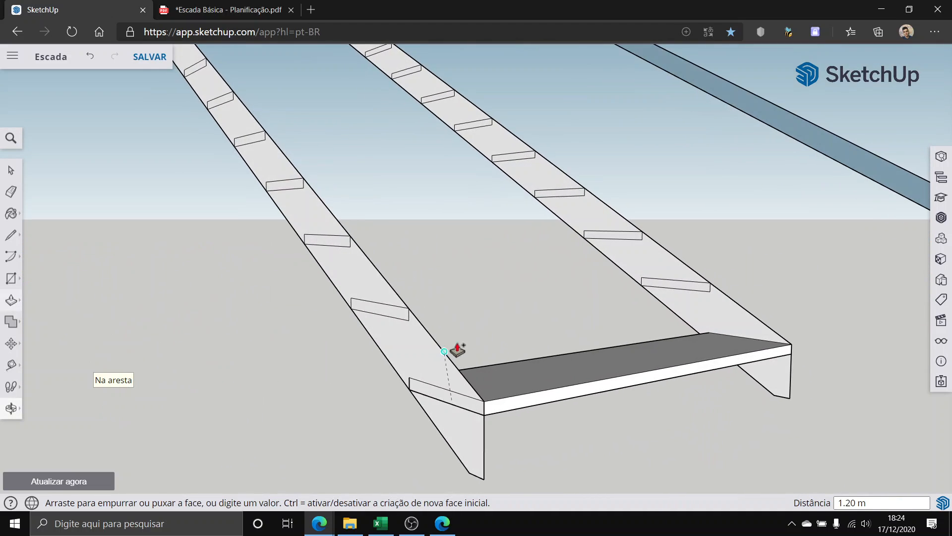
{"action": "left_click", "coordinate": [452, 389]}
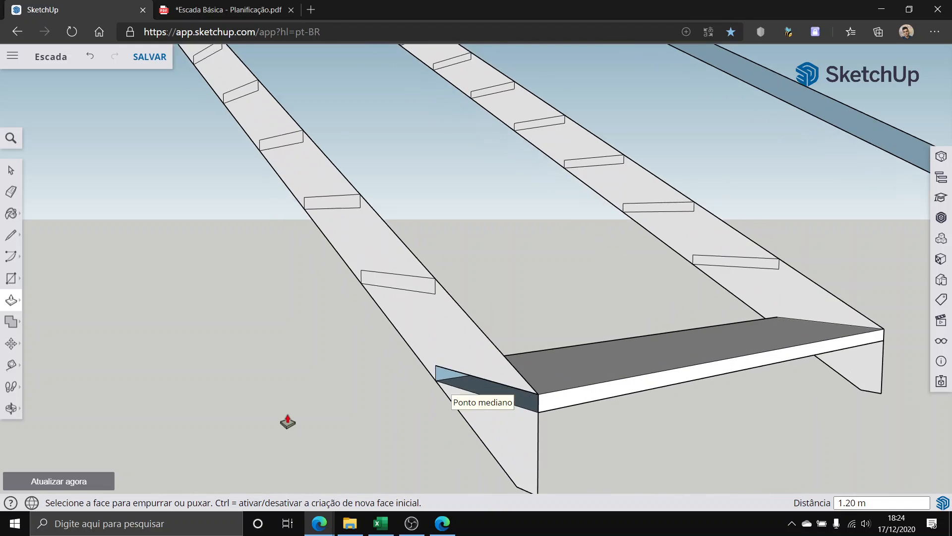
Step: Extrude the second tread profile from the bottom 1.20 m across to the opposite stepped stringer
{"action": "scroll", "coordinate": [393, 402], "scroll_direction": "up", "scroll_amount": 5}
{"action": "scroll", "coordinate": [631, 342], "scroll_direction": "down", "scroll_amount": 8}
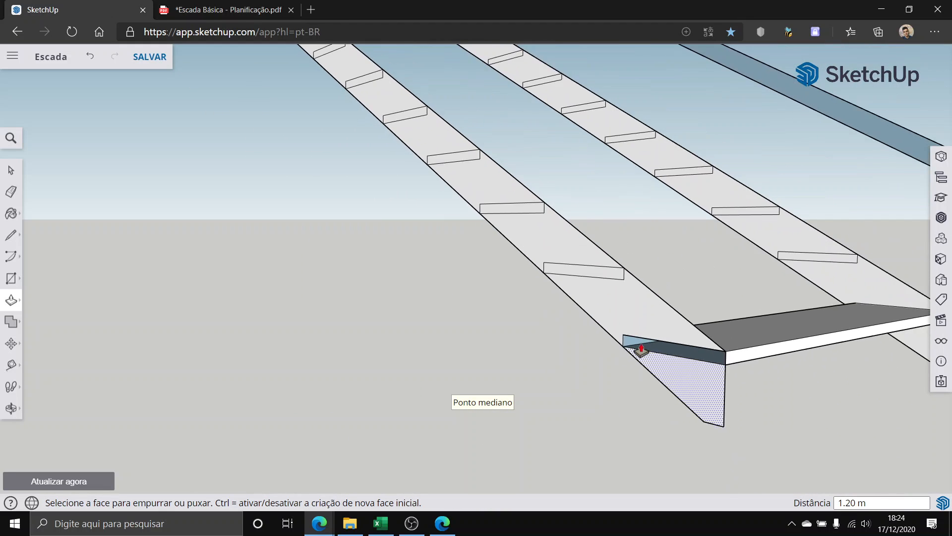
{"action": "middle_click_drag", "start_coordinate": [710, 340], "coordinate": [282, 344]}
{"action": "scroll", "coordinate": [260, 365], "scroll_direction": "up", "scroll_amount": 3}
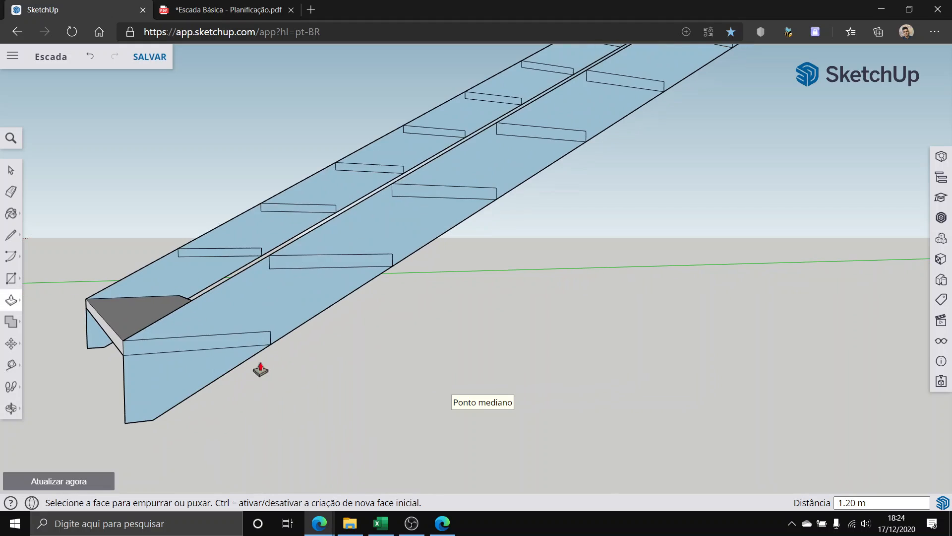
{"action": "middle_click_drag", "start_coordinate": [85, 357], "coordinate": [717, 330]}
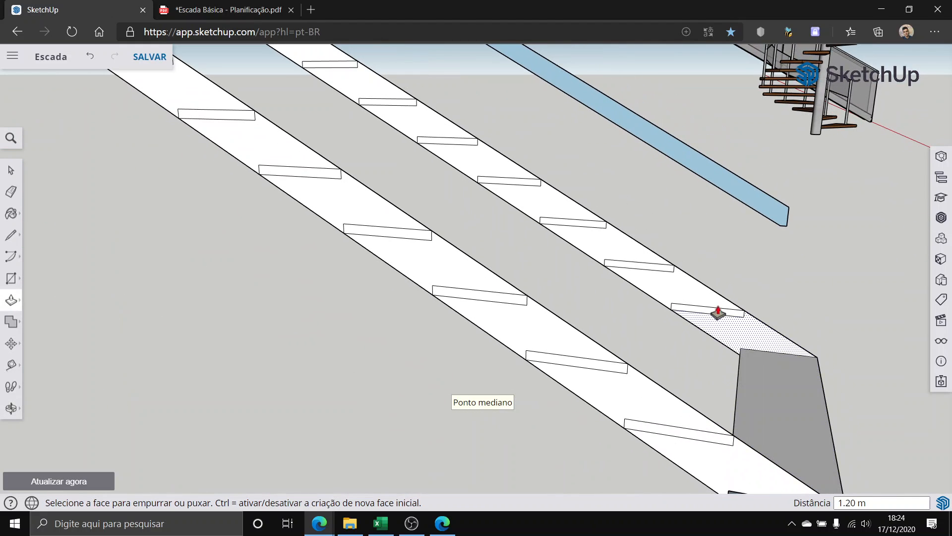
{"action": "left_click", "coordinate": [731, 311]}
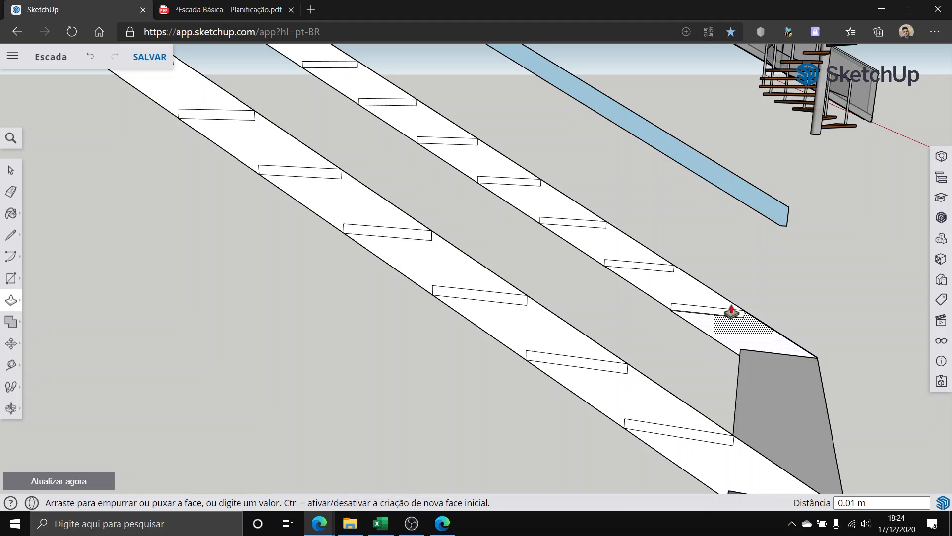
{"action": "key", "text": "Escape"}
{"action": "left_click", "coordinate": [729, 310]}
{"action": "left_click", "coordinate": [683, 425]}
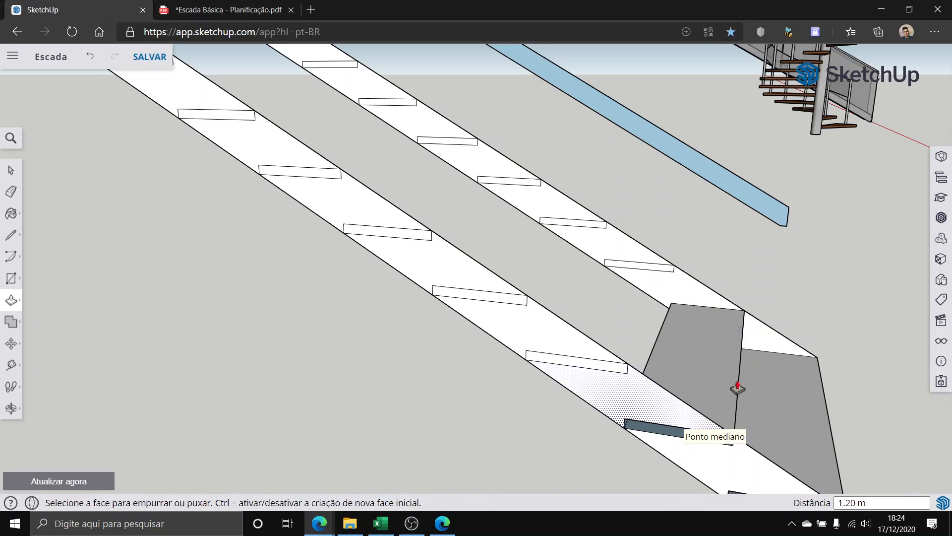
Step: Repeat the 1.20 m extrusion on the third and fourth tread profiles from the bottom
{"action": "middle_click_drag", "start_coordinate": [737, 386], "coordinate": [357, 340]}
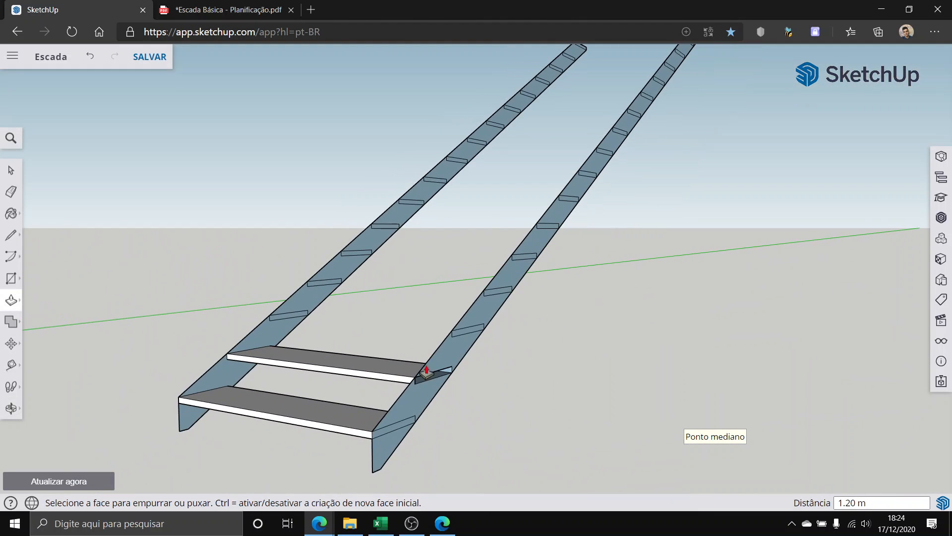
{"action": "middle_click_drag", "start_coordinate": [292, 353], "coordinate": [674, 329]}
{"action": "scroll", "coordinate": [677, 325], "scroll_direction": "up", "scroll_amount": 3}
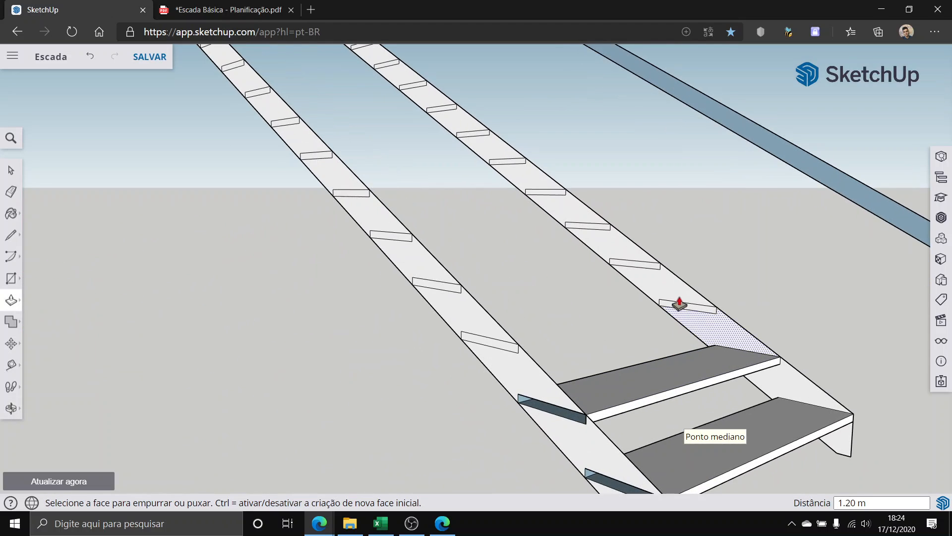
{"action": "scroll", "coordinate": [679, 304], "scroll_direction": "up", "scroll_amount": 2}
{"action": "double_click", "coordinate": [691, 300]}
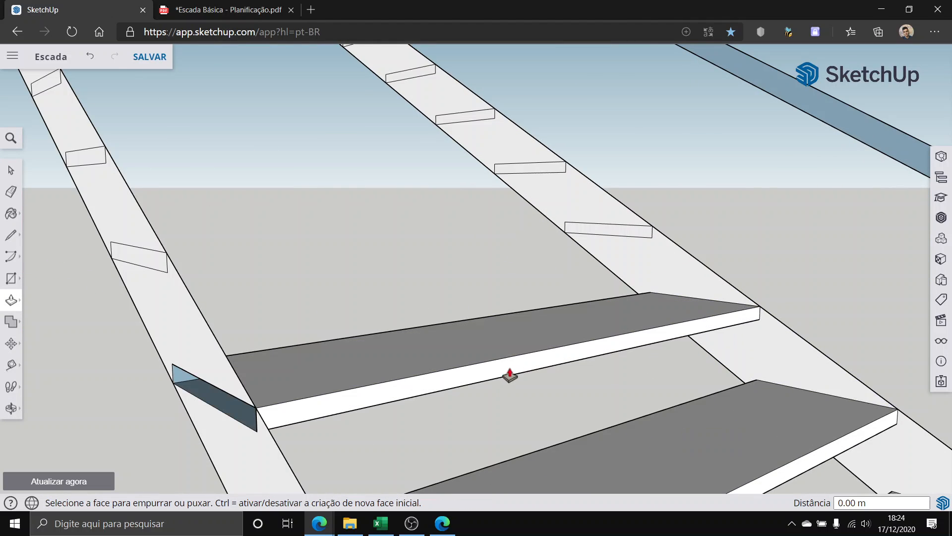
{"action": "double_click", "coordinate": [593, 229]}
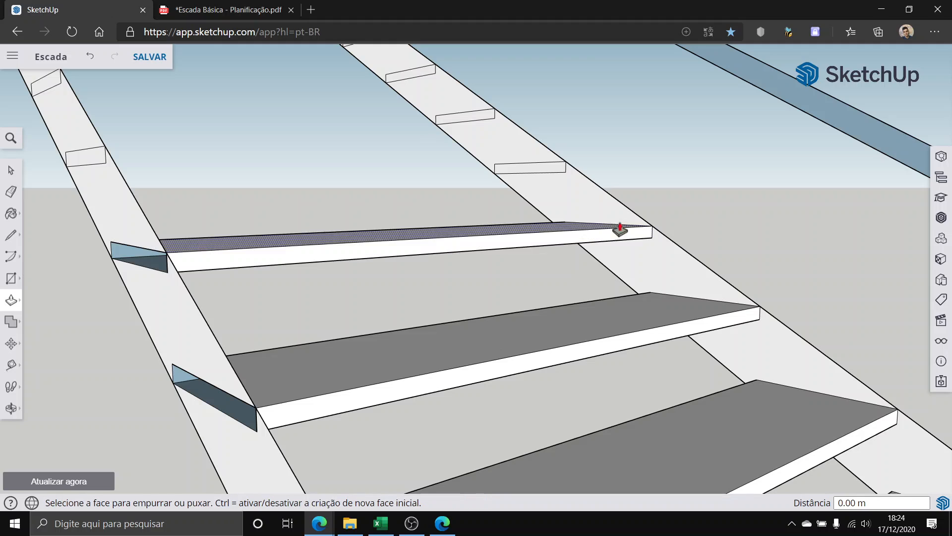
Step: Repeat the 1.20 m extrusion on the fifth tread profile from the bottom
{"action": "scroll", "coordinate": [590, 352], "scroll_direction": "down", "scroll_amount": 2}
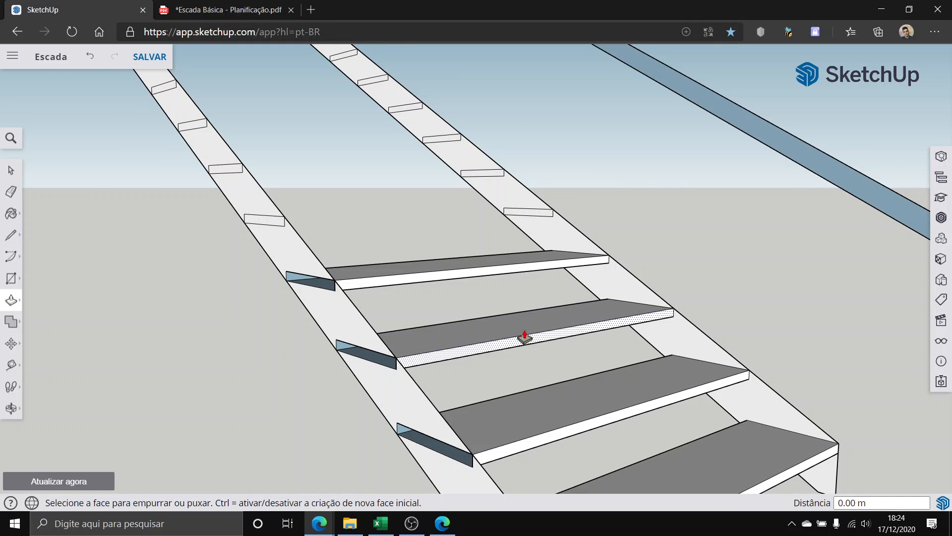
{"action": "scroll", "coordinate": [479, 296], "scroll_direction": "down", "scroll_amount": 8}
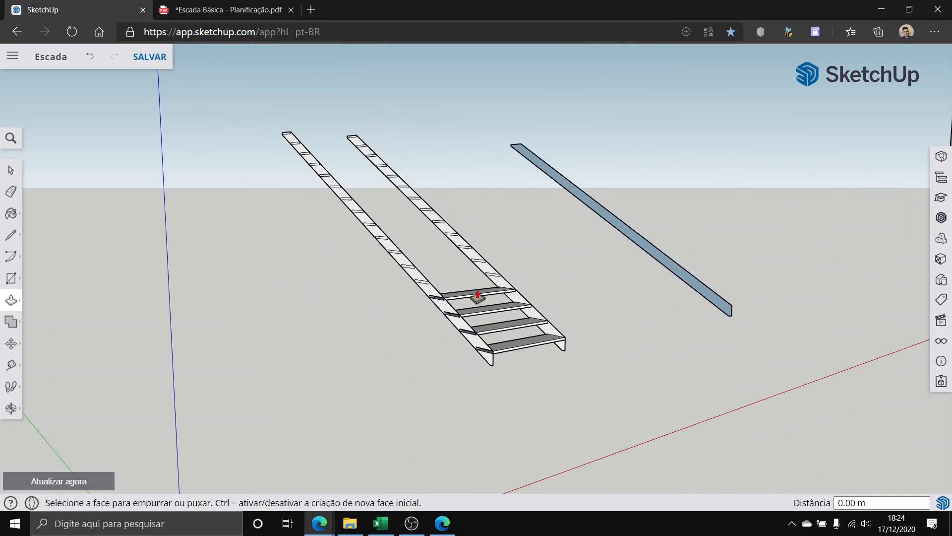
{"action": "scroll", "coordinate": [412, 234], "scroll_direction": "up", "scroll_amount": 6}
{"action": "scroll", "coordinate": [570, 374], "scroll_direction": "down", "scroll_amount": 4}
{"action": "scroll", "coordinate": [650, 449], "scroll_direction": "up", "scroll_amount": 3}
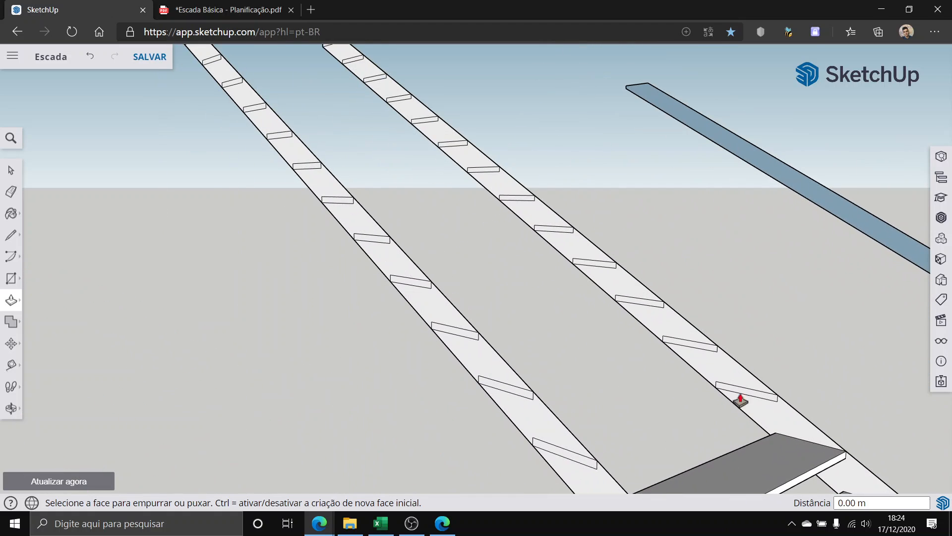
{"action": "double_click", "coordinate": [747, 389]}
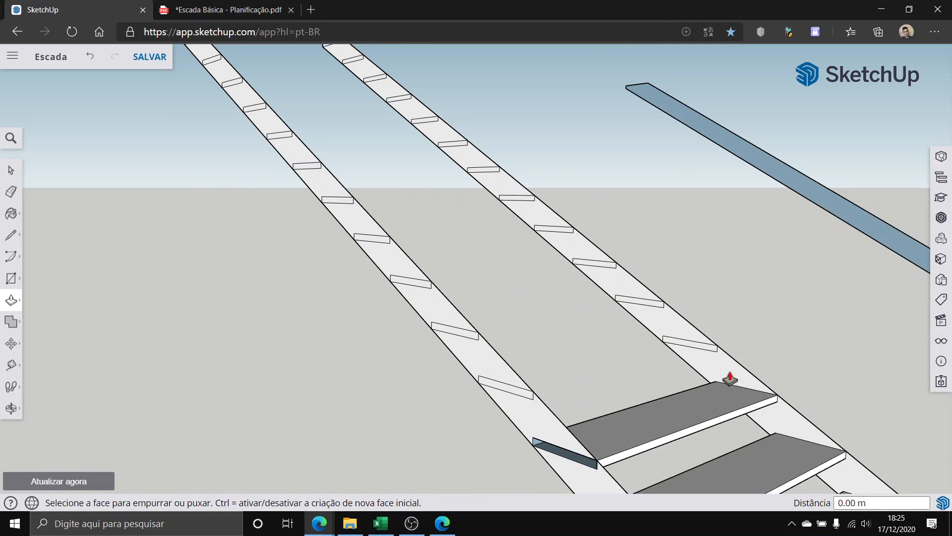
Step: Extrude the sixth, seventh, eighth and ninth tread profiles across to the opposite stringer by repeating the 1.20 m extrusion
{"action": "scroll", "coordinate": [691, 327], "scroll_direction": "up", "scroll_amount": 2}
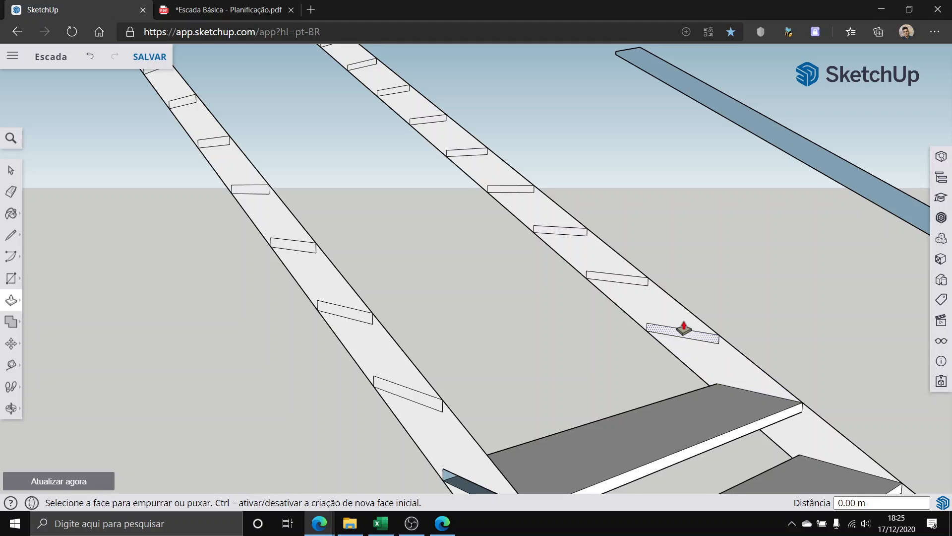
{"action": "double_click", "coordinate": [680, 324]}
{"action": "double_click", "coordinate": [623, 278]}
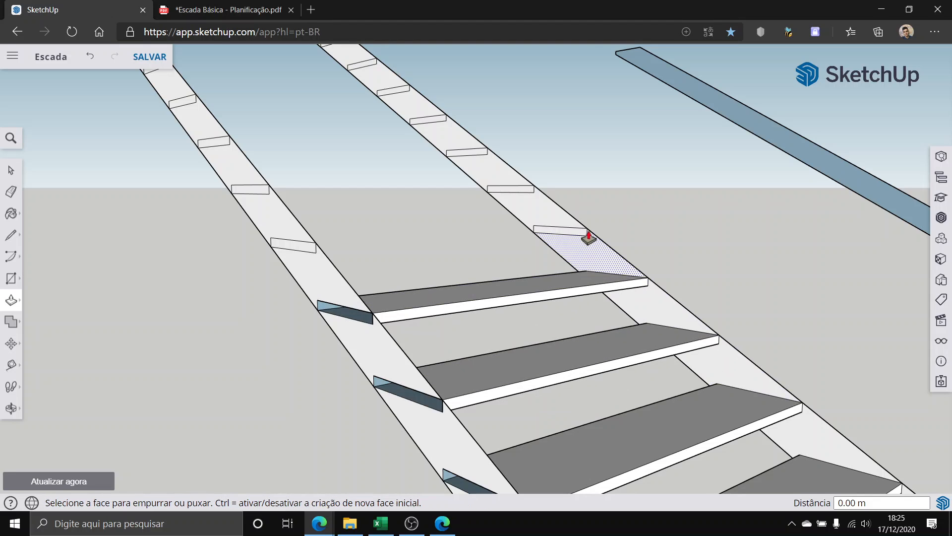
{"action": "double_click", "coordinate": [565, 228]}
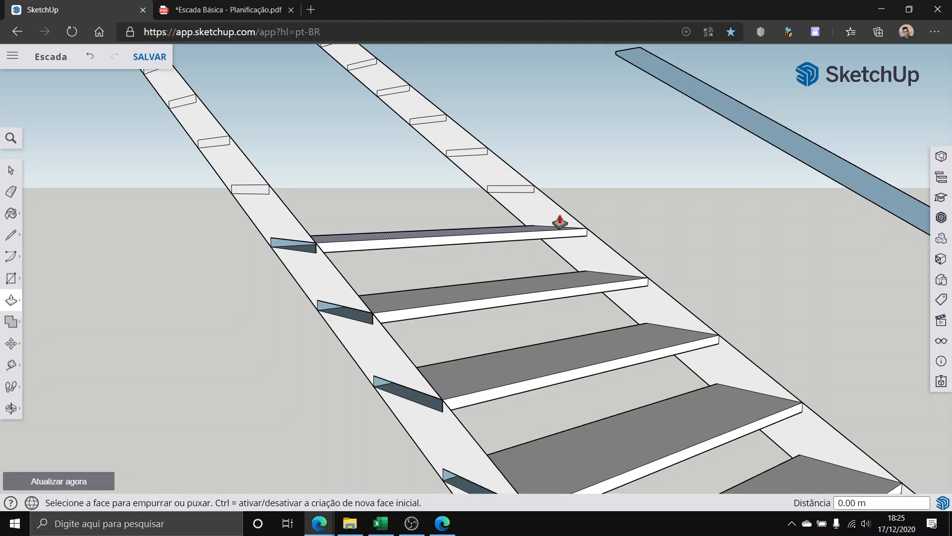
{"action": "double_click", "coordinate": [512, 185]}
Step: Repeat the 1.20 m extrusion on the tenth tread profile, directly above the finished treads
{"action": "scroll", "coordinate": [350, 225], "scroll_direction": "down", "scroll_amount": 5}
{"action": "scroll", "coordinate": [387, 187], "scroll_direction": "up", "scroll_amount": 4}
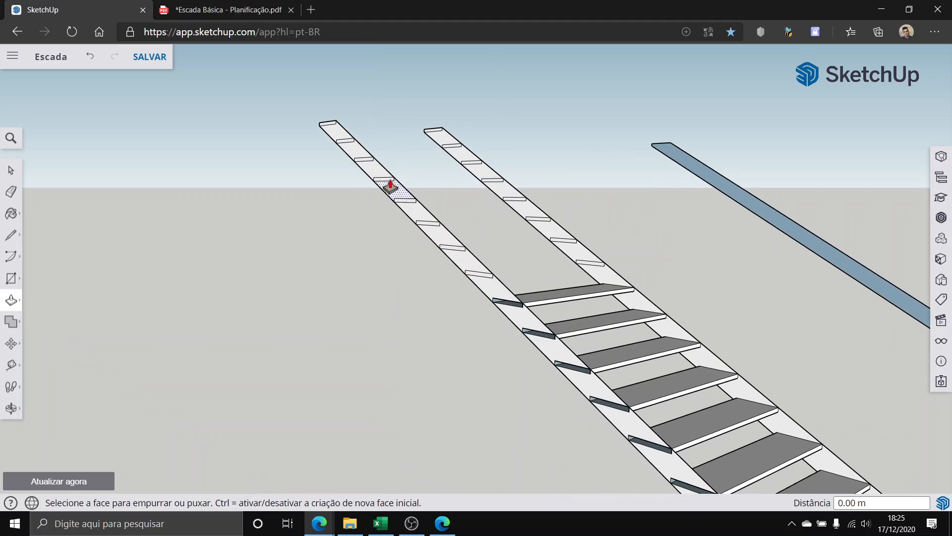
{"action": "scroll", "coordinate": [504, 243], "scroll_direction": "up", "scroll_amount": 2}
{"action": "double_click", "coordinate": [691, 285]}
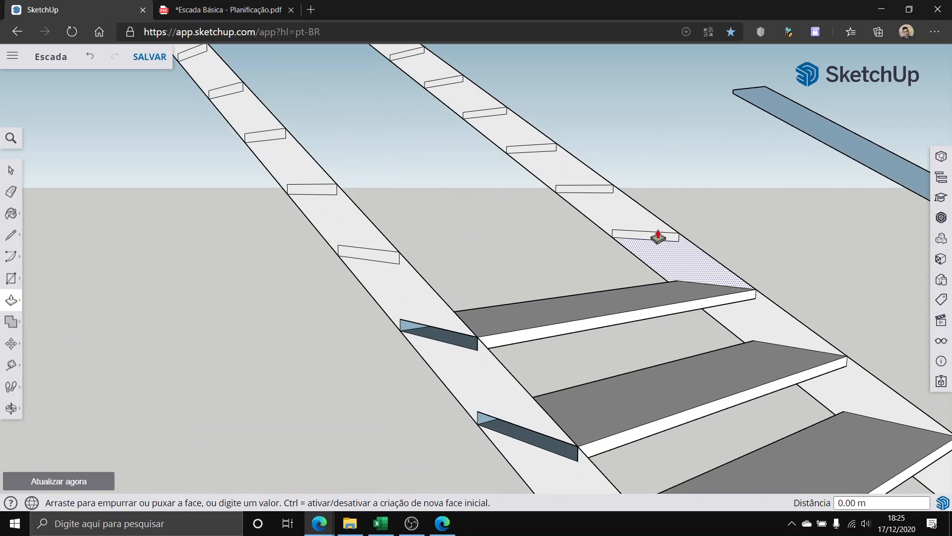
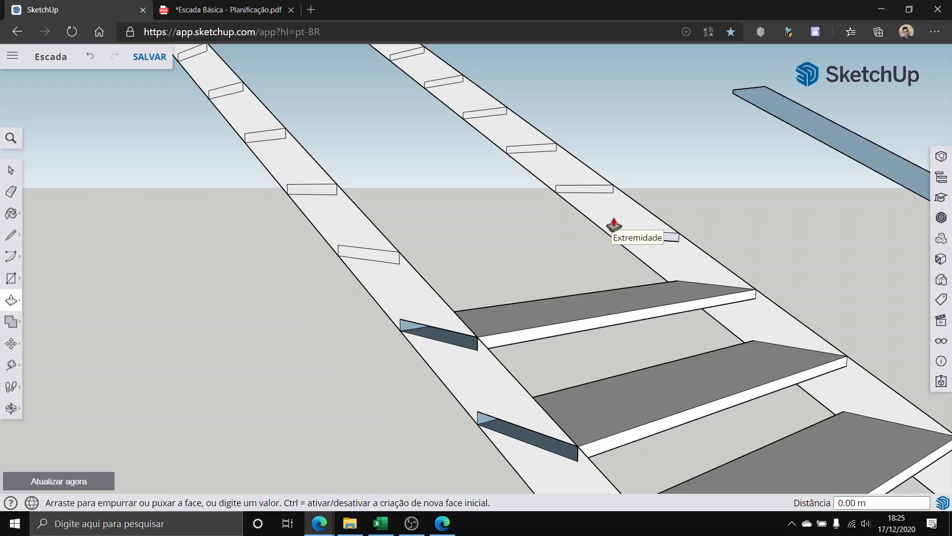
{"action": "key", "text": "Escape"}
{"action": "left_click", "coordinate": [632, 239]}
{"action": "key", "text": "Escape"}
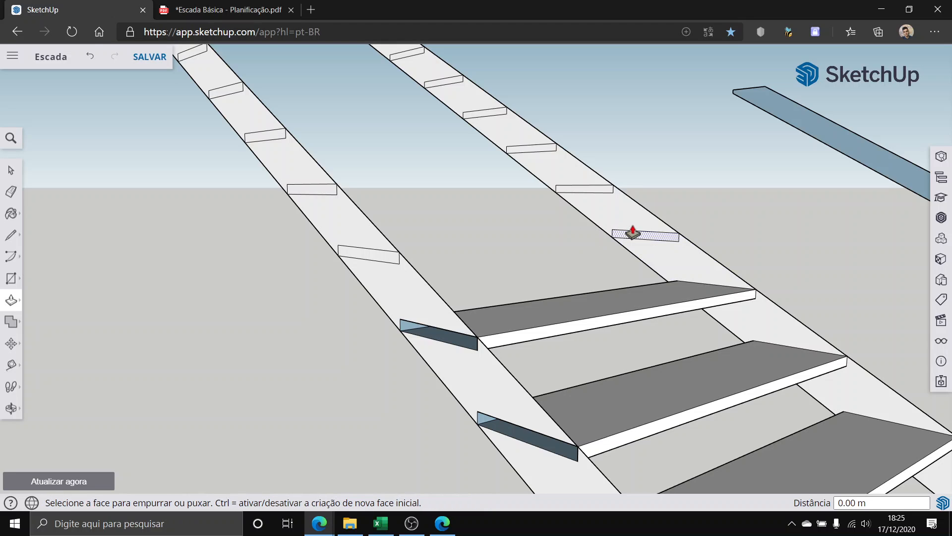
Step: Extrude the eleventh and twelfth tread profiles across to their matching profiles on the opposite stringer
{"action": "double_click", "coordinate": [633, 232]}
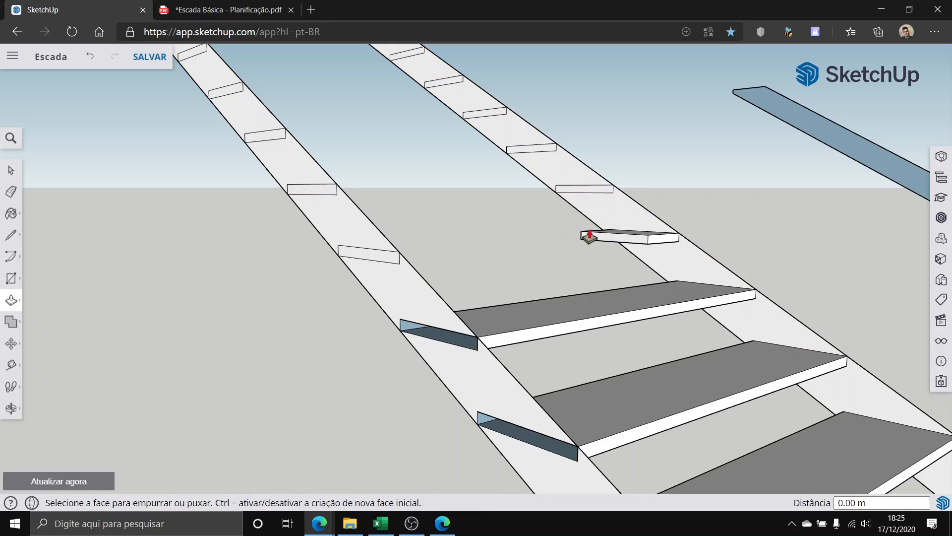
{"action": "left_click", "coordinate": [589, 236]}
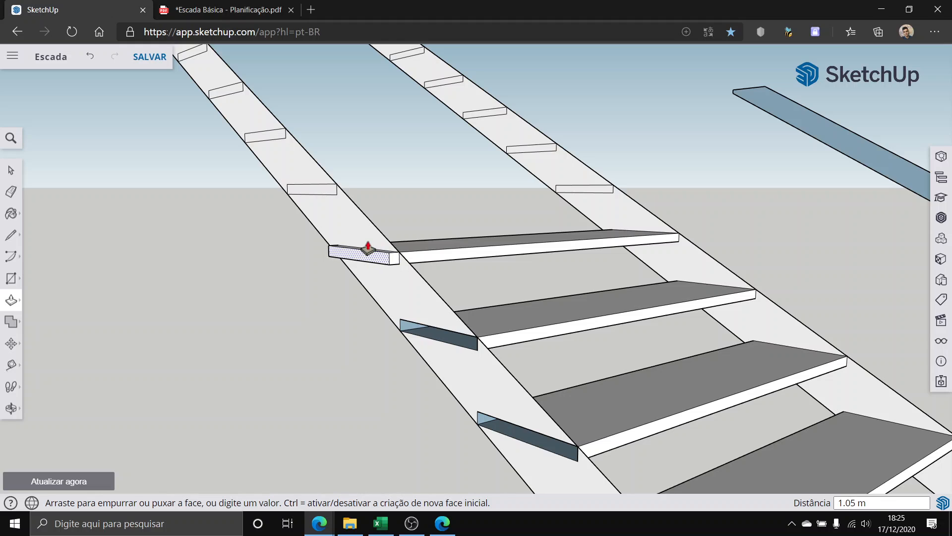
{"action": "left_click", "coordinate": [367, 243]}
{"action": "left_click", "coordinate": [587, 186]}
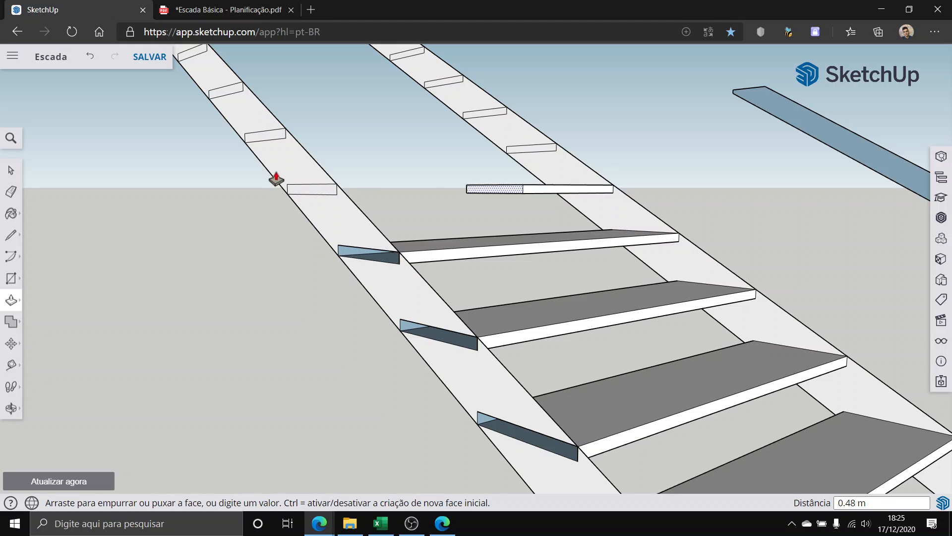
{"action": "left_click", "coordinate": [302, 185]}
Step: Extrude the thirteenth, fourteenth and fifteenth tread profiles across to the opposite stringer by repeating the 1.20 m extrusion
{"action": "scroll", "coordinate": [237, 155], "scroll_direction": "up", "scroll_amount": 5}
{"action": "middle_click_drag", "start_coordinate": [236, 155], "coordinate": [292, 210]}
{"action": "scroll", "coordinate": [327, 204], "scroll_direction": "down", "scroll_amount": 6}
{"action": "scroll", "coordinate": [267, 144], "scroll_direction": "up", "scroll_amount": 5}
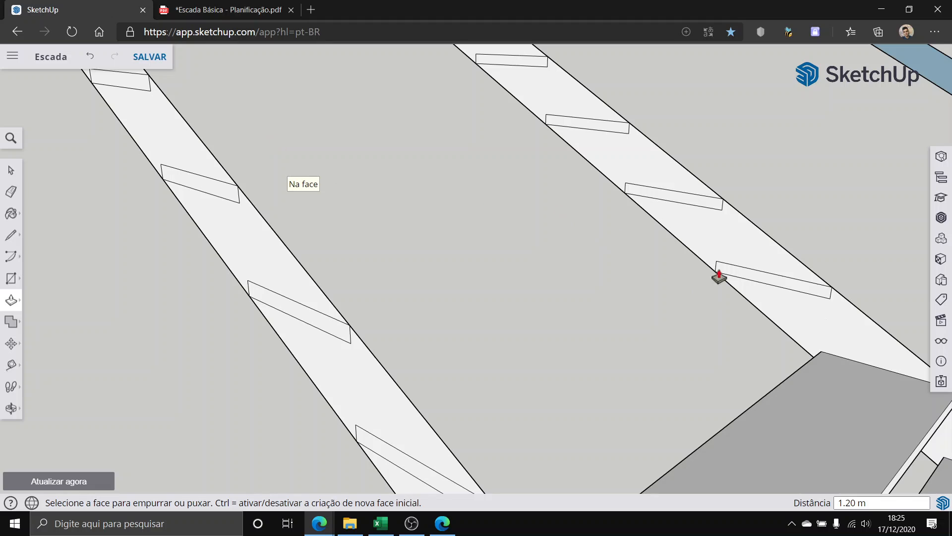
{"action": "double_click", "coordinate": [769, 270]}
{"action": "left_click", "coordinate": [694, 195]}
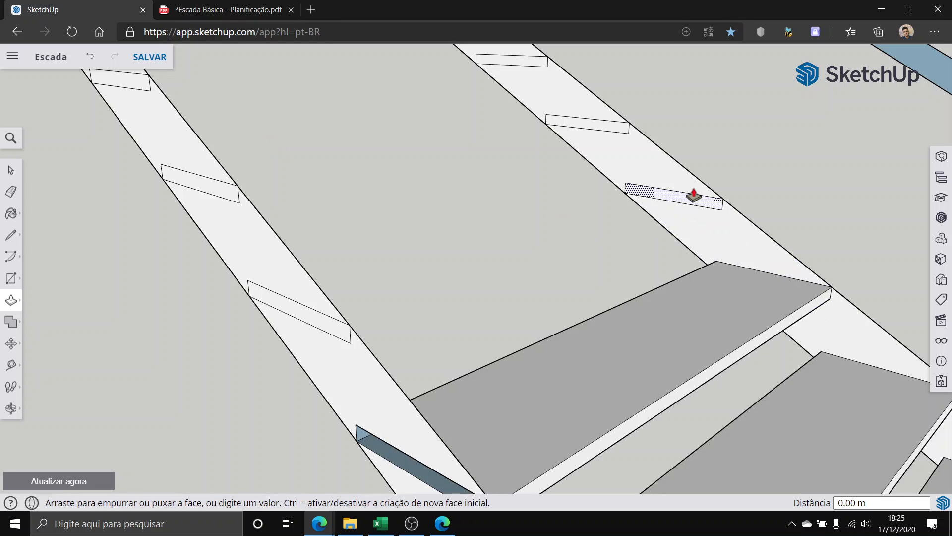
{"action": "left_click", "coordinate": [694, 195]}
{"action": "double_click", "coordinate": [605, 123]}
{"action": "scroll", "coordinate": [384, 154], "scroll_direction": "down", "scroll_amount": 3}
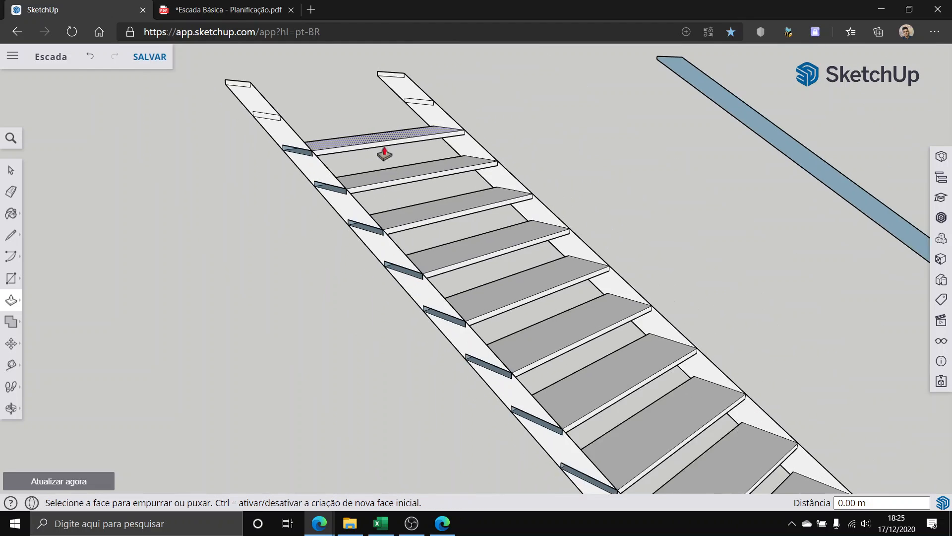
Step: Repeat the 1.20 m extrusion on the sixteenth tread profile, the second from the top of the stringer
{"action": "scroll", "coordinate": [362, 151], "scroll_direction": "down", "scroll_amount": 2}
{"action": "scroll", "coordinate": [298, 145], "scroll_direction": "up", "scroll_amount": 4}
{"action": "scroll", "coordinate": [268, 129], "scroll_direction": "down", "scroll_amount": 4}
{"action": "scroll", "coordinate": [282, 104], "scroll_direction": "up", "scroll_amount": 4}
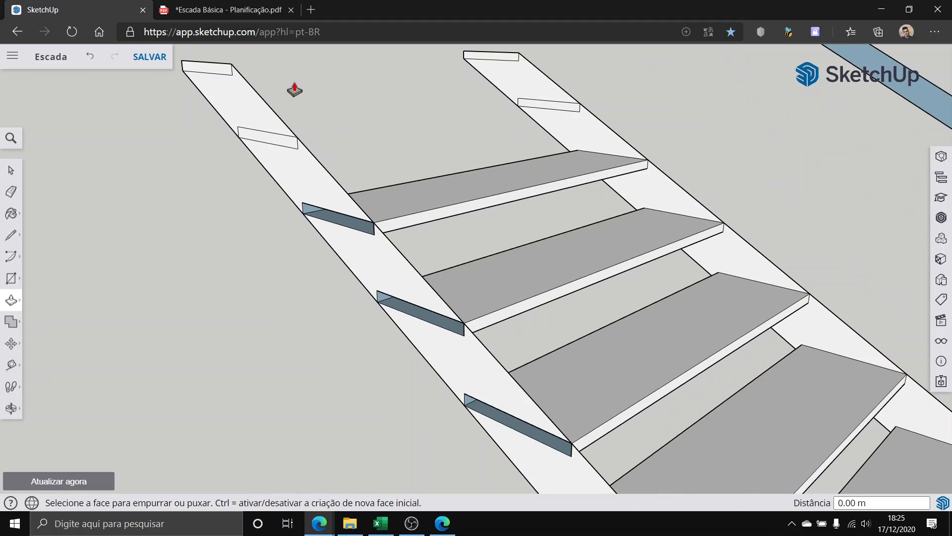
{"action": "middle_click_drag", "start_coordinate": [295, 89], "coordinate": [374, 111]}
{"action": "scroll", "coordinate": [375, 108], "scroll_direction": "up", "scroll_amount": 4}
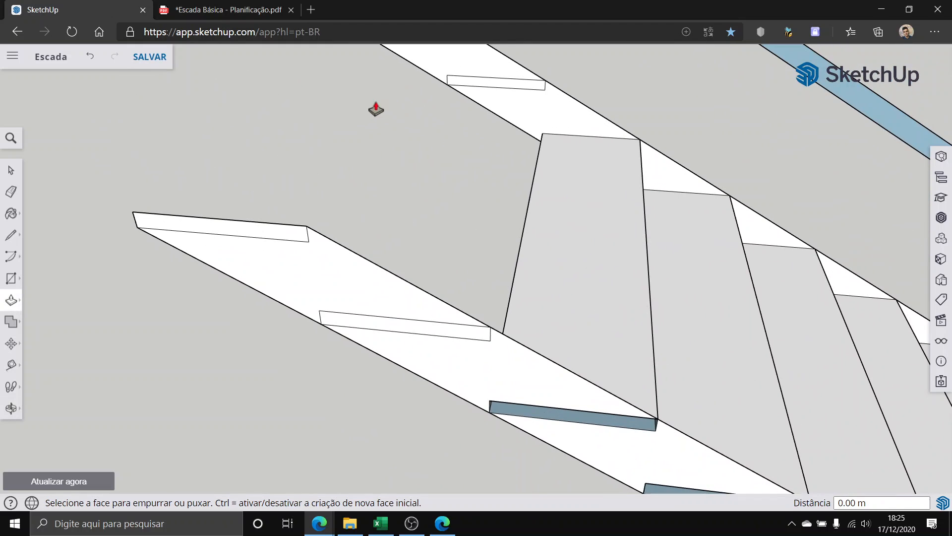
{"action": "double_click", "coordinate": [481, 83]}
{"action": "scroll", "coordinate": [421, 103], "scroll_direction": "down", "scroll_amount": 3}
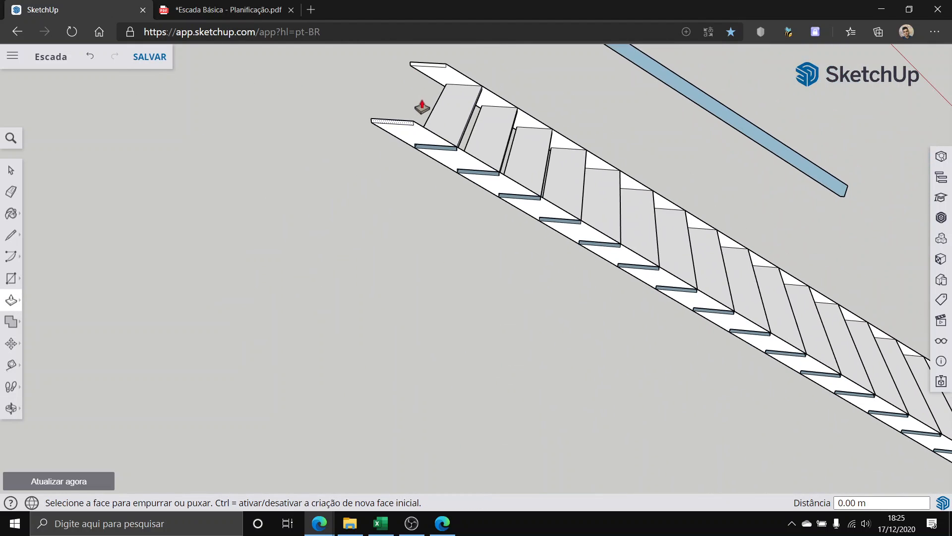
Step: Extrude the topmost tread profile 1.20 m across to its matching profile on the opposite stringer
{"action": "scroll", "coordinate": [411, 53], "scroll_direction": "up", "scroll_amount": 2}
{"action": "scroll", "coordinate": [415, 58], "scroll_direction": "down", "scroll_amount": 5}
{"action": "scroll", "coordinate": [429, 79], "scroll_direction": "up", "scroll_amount": 6}
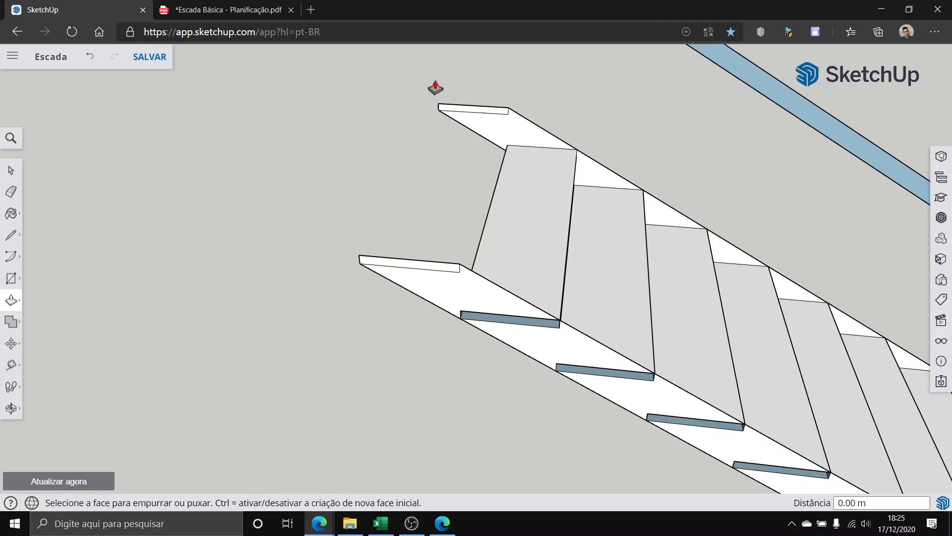
{"action": "left_click", "coordinate": [473, 107]}
{"action": "left_click", "coordinate": [474, 106]}
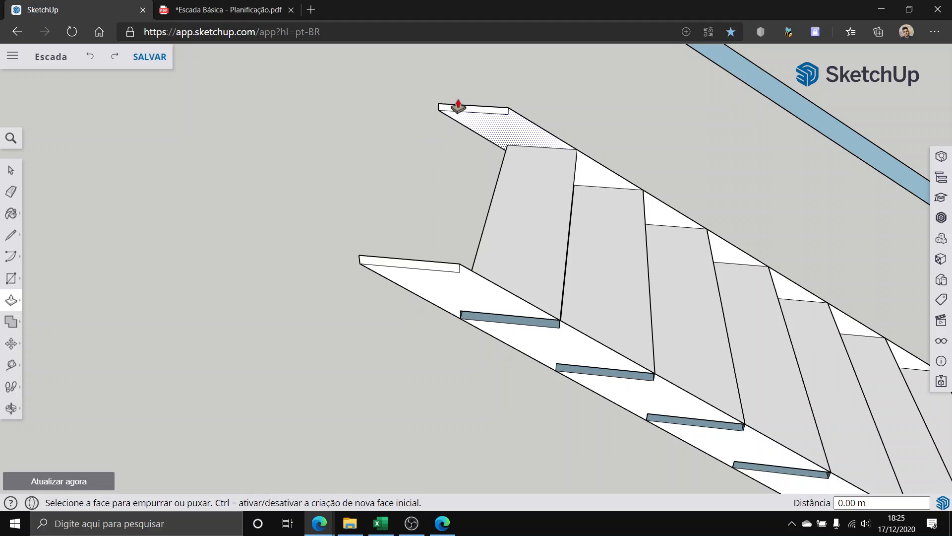
{"action": "left_click", "coordinate": [423, 256]}
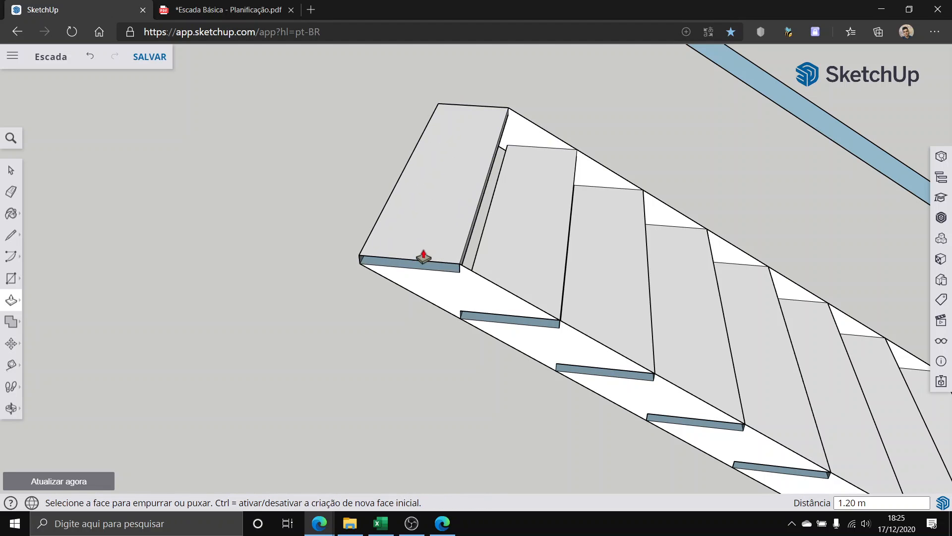
Step: Examine the whole staircase from several angles to check its treads and stringers
{"action": "left_click", "coordinate": [10, 171]}
{"action": "scroll", "coordinate": [347, 261], "scroll_direction": "down", "scroll_amount": 9}
{"action": "middle_click_drag", "start_coordinate": [532, 334], "coordinate": [387, 227]}
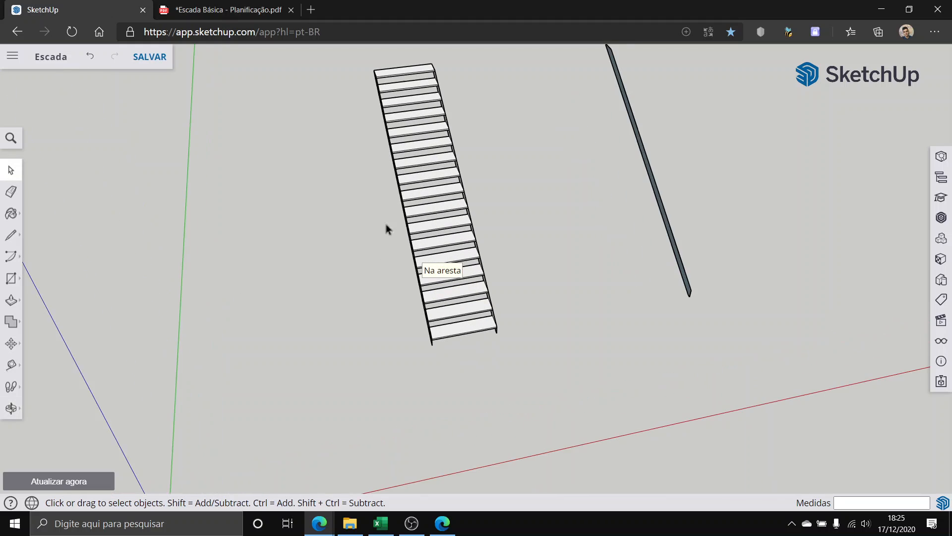
{"action": "middle_click_drag", "start_coordinate": [369, 154], "coordinate": [617, 315]}
{"action": "scroll", "coordinate": [555, 333], "scroll_direction": "down", "scroll_amount": 3}
{"action": "scroll", "coordinate": [480, 350], "scroll_direction": "up", "scroll_amount": 8}
{"action": "scroll", "coordinate": [618, 310], "scroll_direction": "down", "scroll_amount": 8}
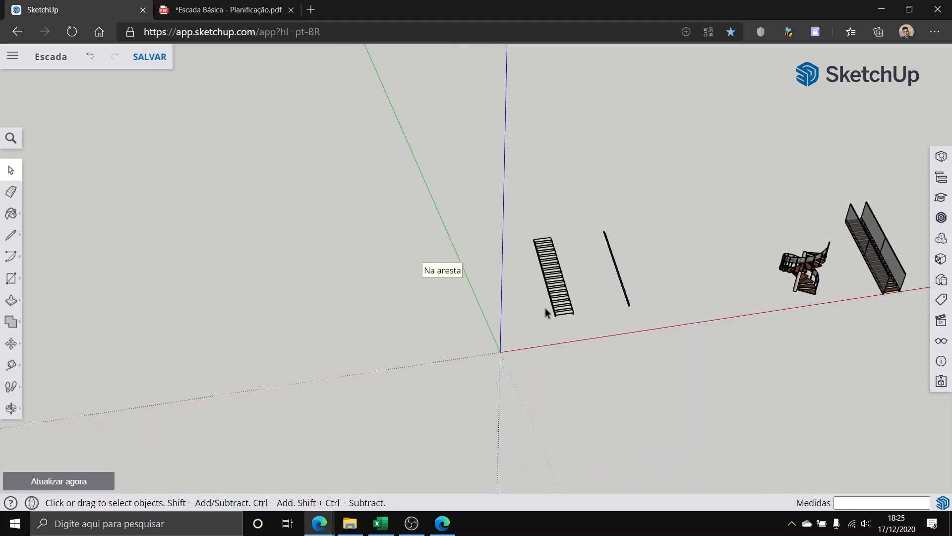
Step: Examine the finished spiral staircase and the straight staircase with glass railings as references for the basic staircase
{"action": "scroll", "coordinate": [857, 259], "scroll_direction": "up", "scroll_amount": 3}
{"action": "scroll", "coordinate": [856, 259], "scroll_direction": "up", "scroll_amount": 5}
{"action": "middle_click_drag", "start_coordinate": [665, 312], "coordinate": [753, 410]}
{"action": "scroll", "coordinate": [763, 404], "scroll_direction": "up", "scroll_amount": 3}
{"action": "scroll", "coordinate": [523, 321], "scroll_direction": "down", "scroll_amount": 6}
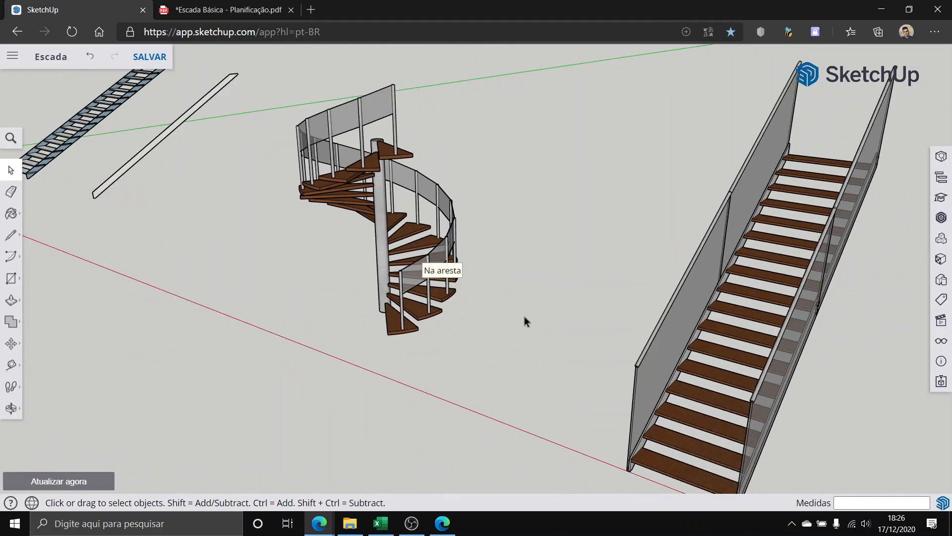
{"action": "scroll", "coordinate": [151, 187], "scroll_direction": "up", "scroll_amount": 4}
{"action": "middle_click_drag", "start_coordinate": [151, 187], "coordinate": [573, 247]}
{"action": "scroll", "coordinate": [489, 341], "scroll_direction": "down", "scroll_amount": 4}
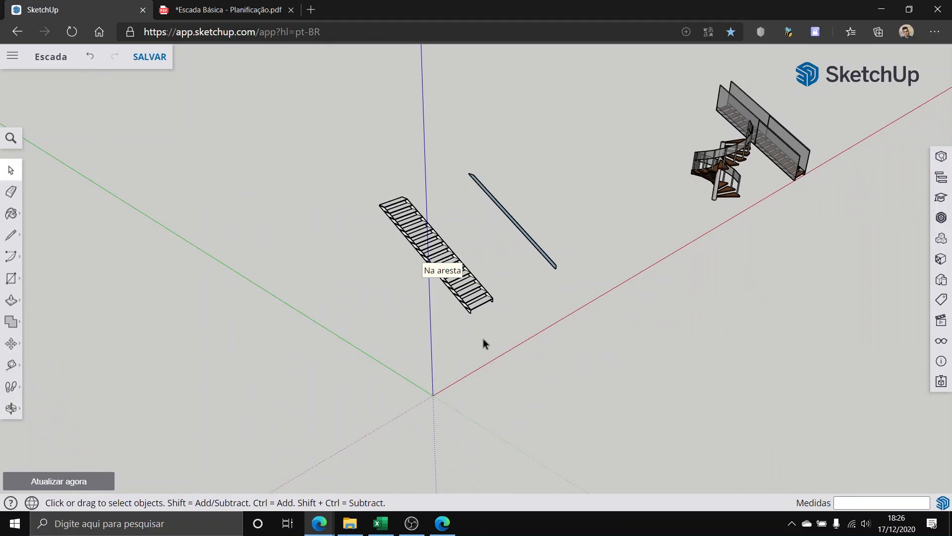
Step: Select all the treads of the basic staircase with a crossing selection running between the two stringers, leaving the stringers unselected
{"action": "scroll", "coordinate": [513, 288], "scroll_direction": "up", "scroll_amount": 3}
{"action": "middle_click_drag", "start_coordinate": [512, 288], "coordinate": [266, 187]}
{"action": "scroll", "coordinate": [323, 97], "scroll_direction": "up", "scroll_amount": 3}
{"action": "scroll", "coordinate": [323, 98], "scroll_direction": "up", "scroll_amount": 1}
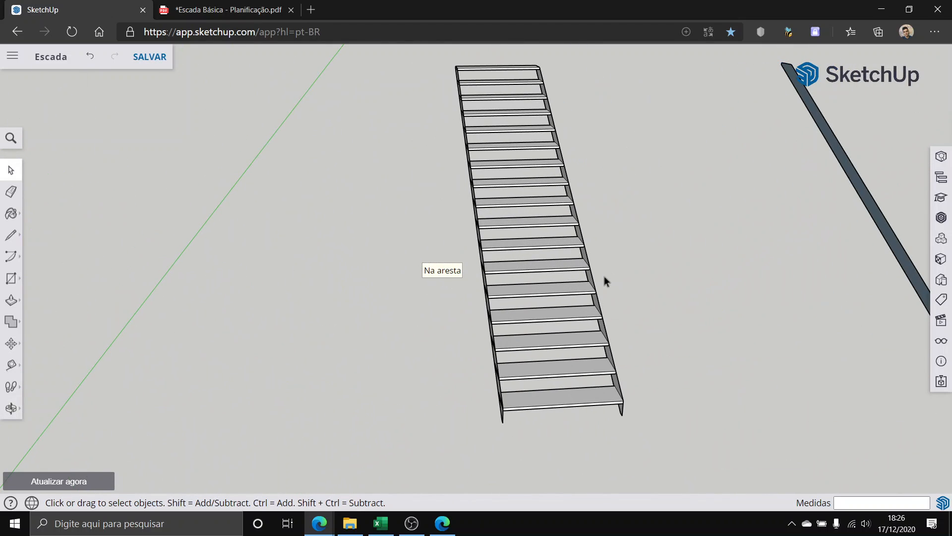
{"action": "middle_click_drag", "start_coordinate": [604, 276], "coordinate": [579, 366]}
{"action": "scroll", "coordinate": [578, 366], "scroll_direction": "down", "scroll_amount": 4}
{"action": "scroll", "coordinate": [576, 328], "scroll_direction": "up", "scroll_amount": 4}
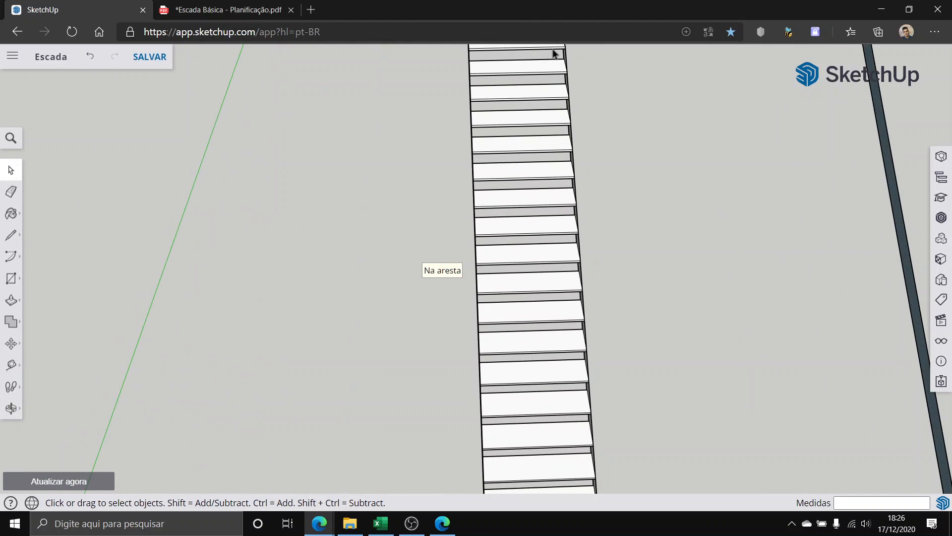
{"action": "scroll", "coordinate": [531, 307], "scroll_direction": "down", "scroll_amount": 3}
{"action": "scroll", "coordinate": [495, 215], "scroll_direction": "down", "scroll_amount": 1}
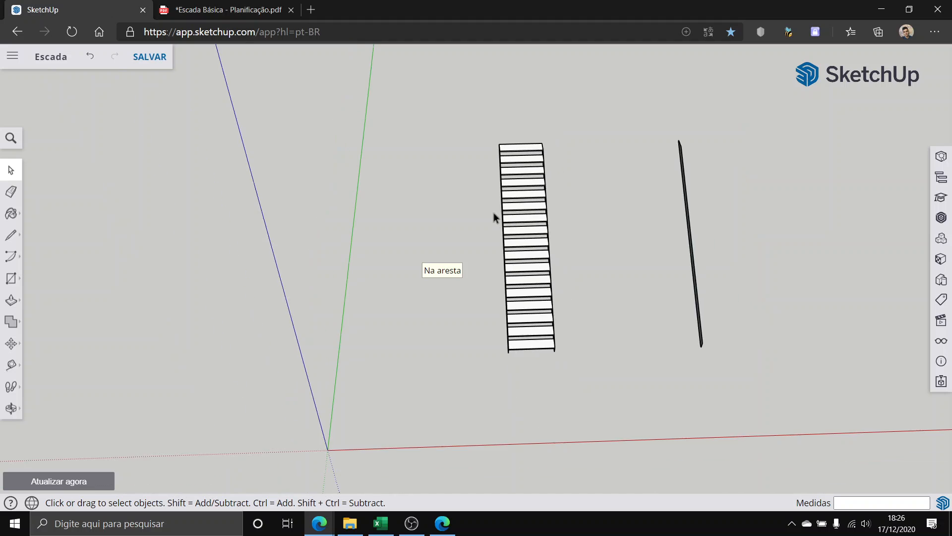
{"action": "scroll", "coordinate": [501, 249], "scroll_direction": "up", "scroll_amount": 2}
{"action": "scroll", "coordinate": [570, 218], "scroll_direction": "up", "scroll_amount": 2}
{"action": "middle_click_drag", "start_coordinate": [590, 185], "coordinate": [559, 197]}
{"action": "scroll", "coordinate": [559, 197], "scroll_direction": "down", "scroll_amount": 4}
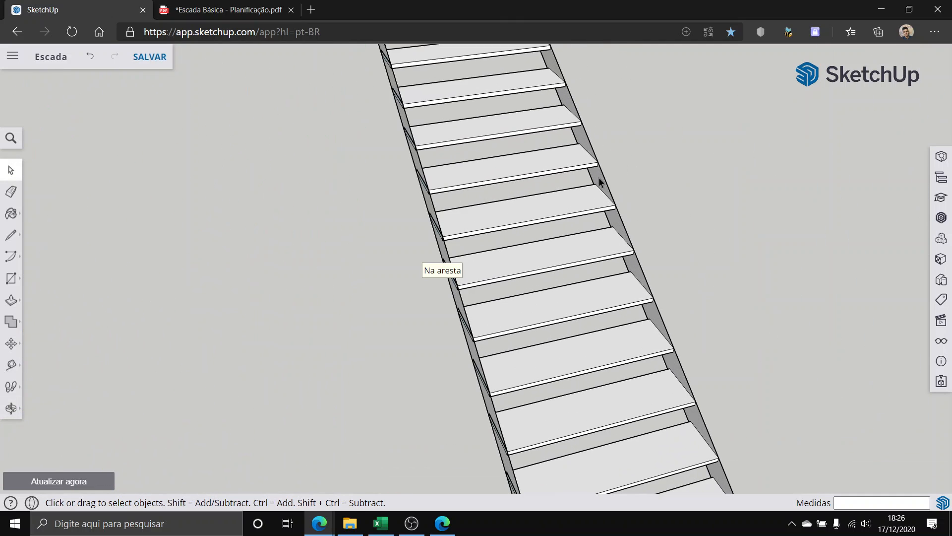
{"action": "middle_click_drag", "start_coordinate": [597, 276], "coordinate": [563, 444]}
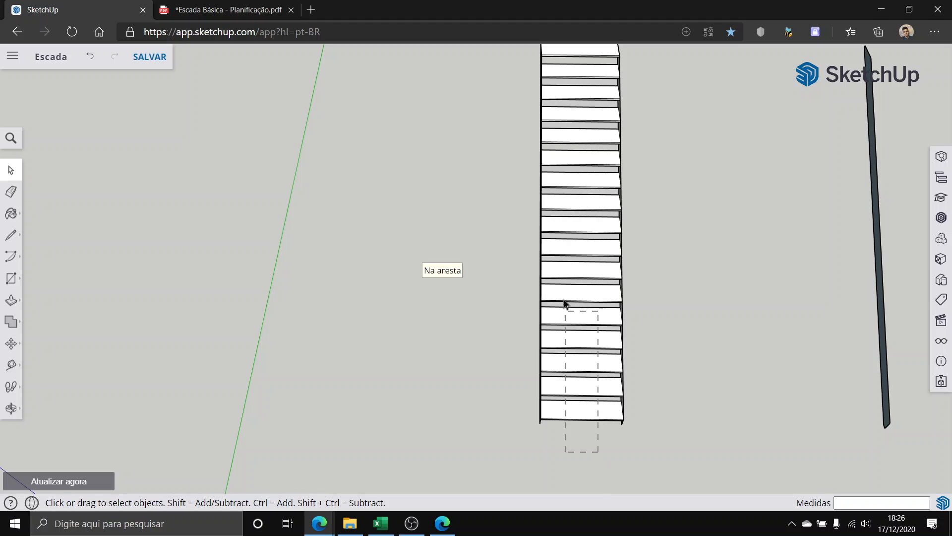
{"action": "scroll", "coordinate": [558, 224], "scroll_direction": "down", "scroll_amount": 1}
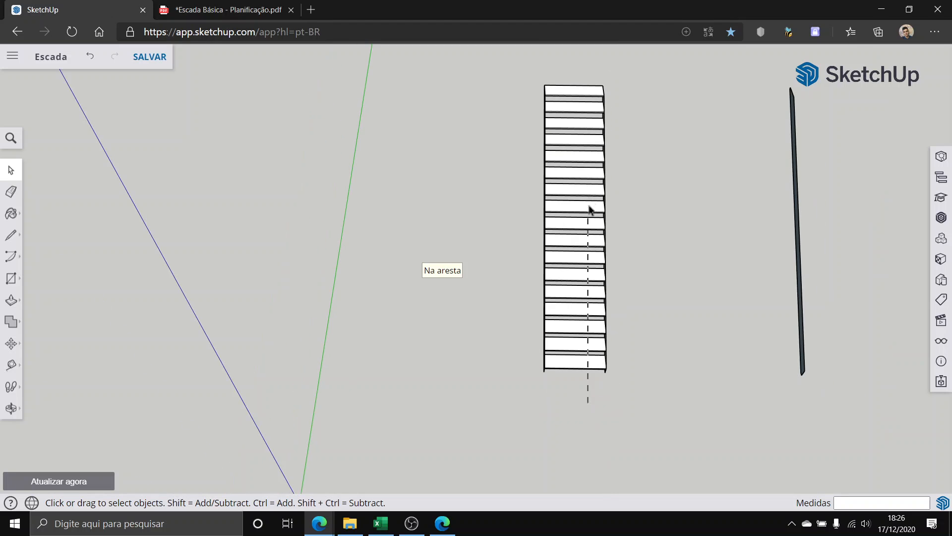
{"action": "left_click", "coordinate": [572, 93]}
{"action": "scroll", "coordinate": [632, 362], "scroll_direction": "up", "scroll_amount": 3}
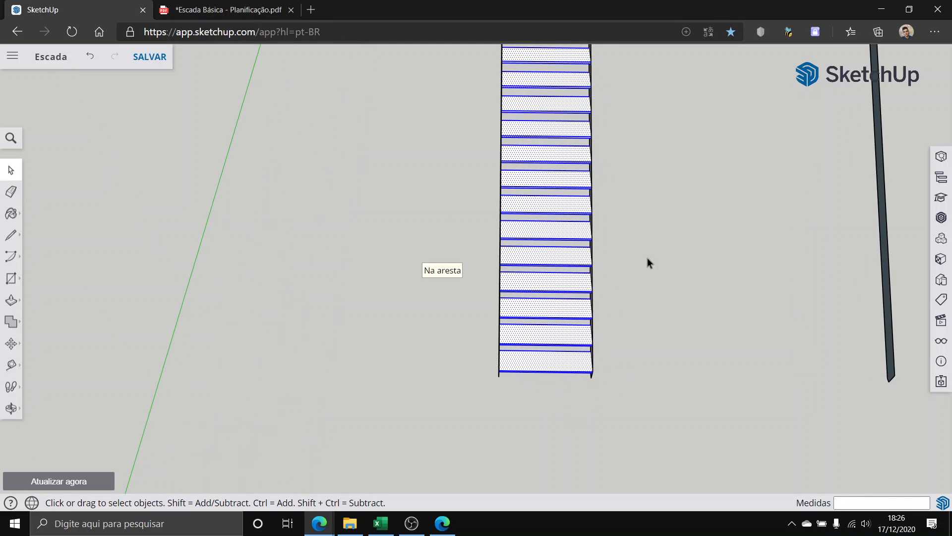
Step: Start the Paint tool and open the materials for the selected treads
{"action": "middle_click_drag", "start_coordinate": [648, 258], "coordinate": [506, 464]}
{"action": "left_click", "coordinate": [3, 214]}
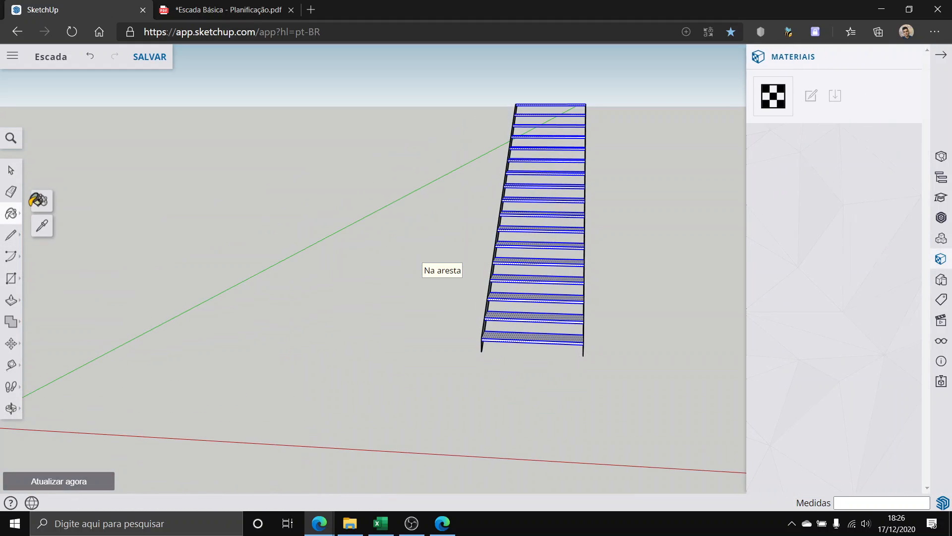
Step: Paint the selected stair treads with the dark brown wood material from the Madeiras collection
{"action": "left_click", "coordinate": [854, 144]}
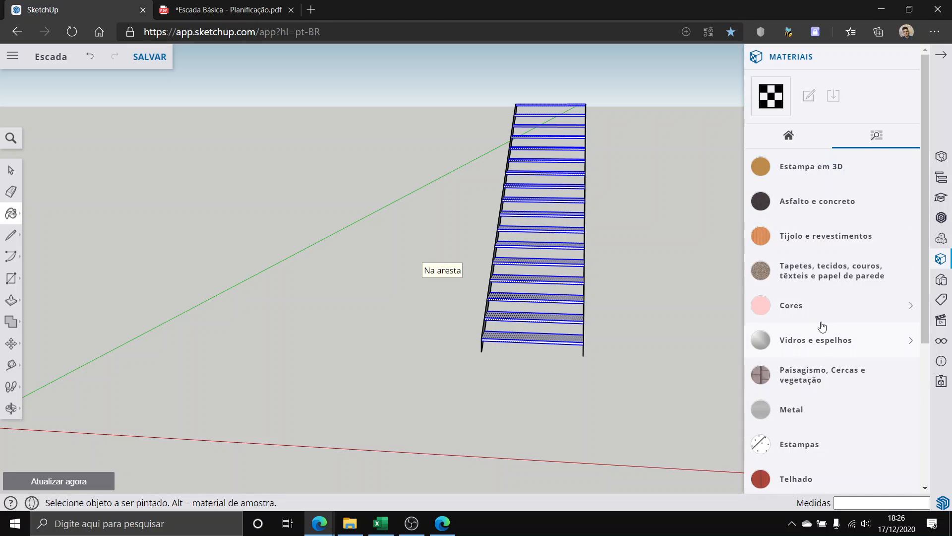
{"action": "scroll", "coordinate": [843, 326], "scroll_direction": "down", "scroll_amount": 4}
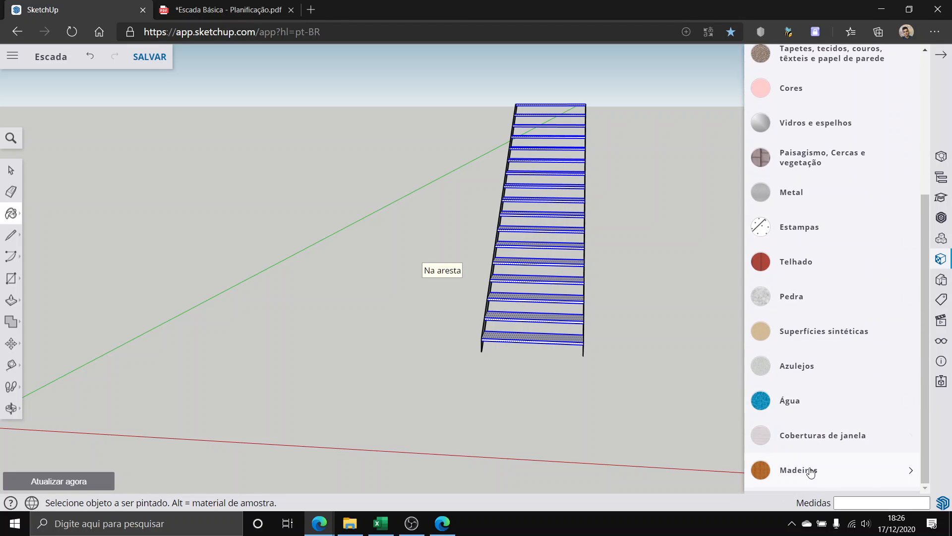
{"action": "left_click", "coordinate": [810, 470]}
{"action": "left_click", "coordinate": [851, 479]}
{"action": "scroll", "coordinate": [640, 338], "scroll_direction": "up", "scroll_amount": 1}
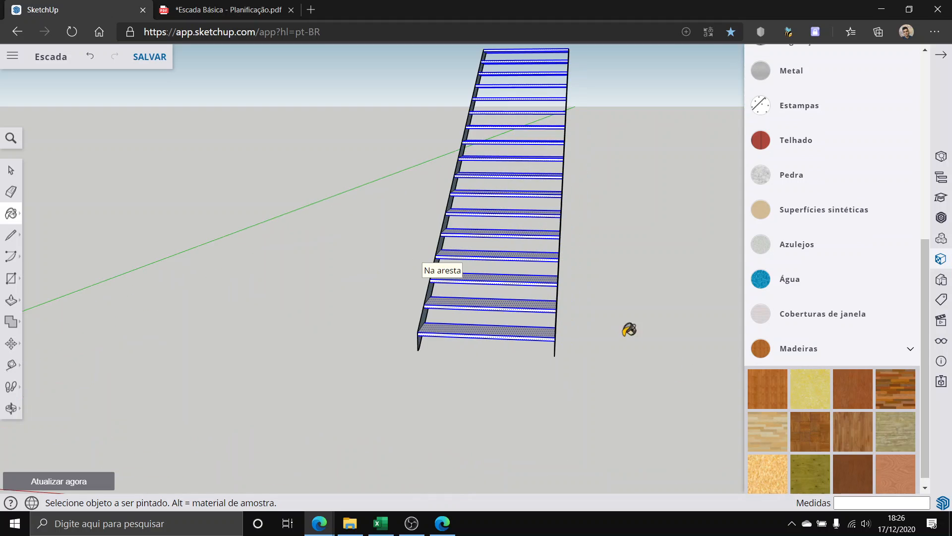
{"action": "scroll", "coordinate": [551, 281], "scroll_direction": "up", "scroll_amount": 1}
{"action": "left_click", "coordinate": [527, 272]}
{"action": "mouse_move", "coordinate": [550, 283]}
{"action": "middle_mouse_down"}
{"action": "mouse_move", "coordinate": [562, 291]}
{"action": "mouse_move", "coordinate": [548, 212]}
{"action": "middle_mouse_up"}
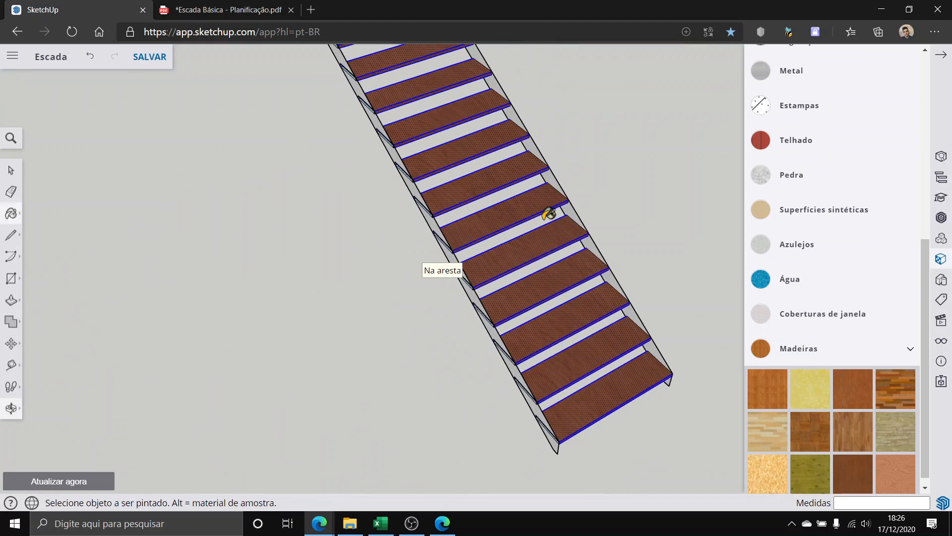
{"action": "scroll", "coordinate": [548, 213], "scroll_direction": "down", "scroll_amount": 1}
Step: Collapse the Madeiras collection, deselect the treads and hide the materials list
{"action": "left_click", "coordinate": [10, 172]}
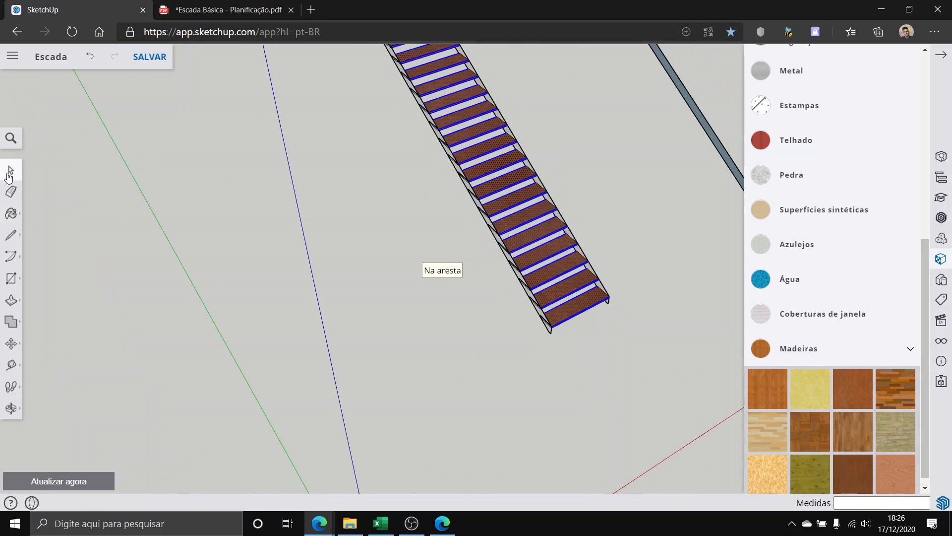
{"action": "scroll", "coordinate": [449, 199], "scroll_direction": "down", "scroll_amount": 2}
{"action": "middle_click_drag", "start_coordinate": [561, 189], "coordinate": [575, 204]}
{"action": "scroll", "coordinate": [575, 201], "scroll_direction": "up", "scroll_amount": 3}
{"action": "middle_click_drag", "start_coordinate": [543, 340], "coordinate": [523, 188]}
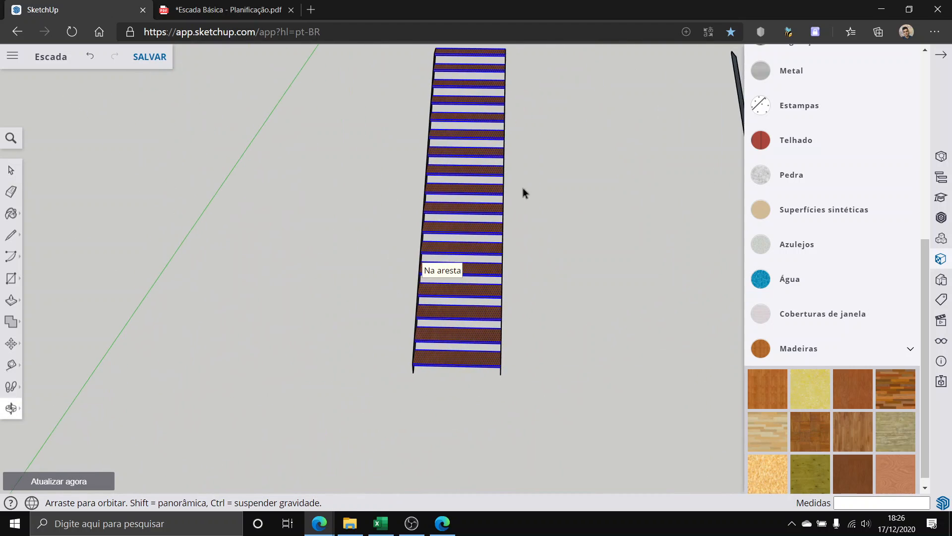
{"action": "scroll", "coordinate": [523, 188], "scroll_direction": "down", "scroll_amount": 3}
{"action": "left_click", "coordinate": [849, 349]}
{"action": "left_click", "coordinate": [480, 300]}
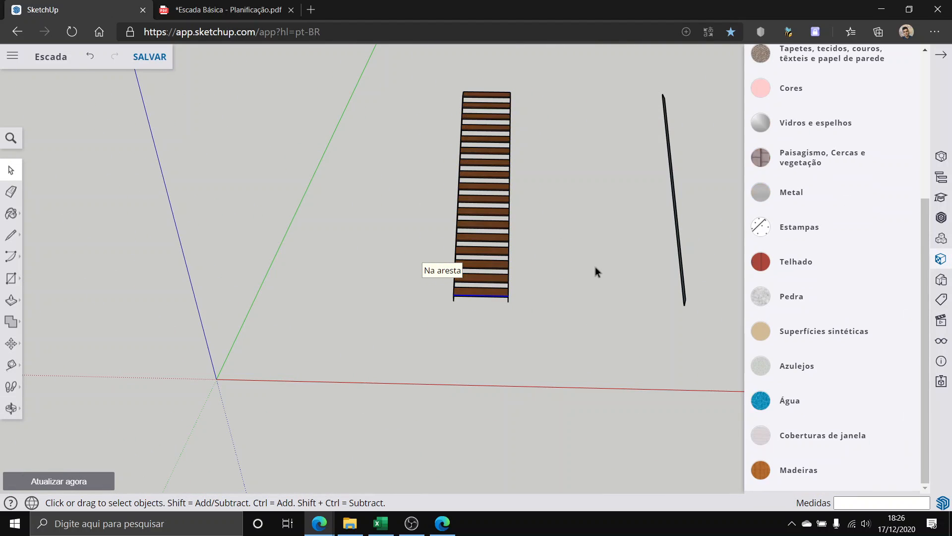
{"action": "scroll", "coordinate": [534, 269], "scroll_direction": "up", "scroll_amount": 3}
{"action": "scroll", "coordinate": [510, 298], "scroll_direction": "down", "scroll_amount": 3}
{"action": "scroll", "coordinate": [510, 298], "scroll_direction": "down", "scroll_amount": 1}
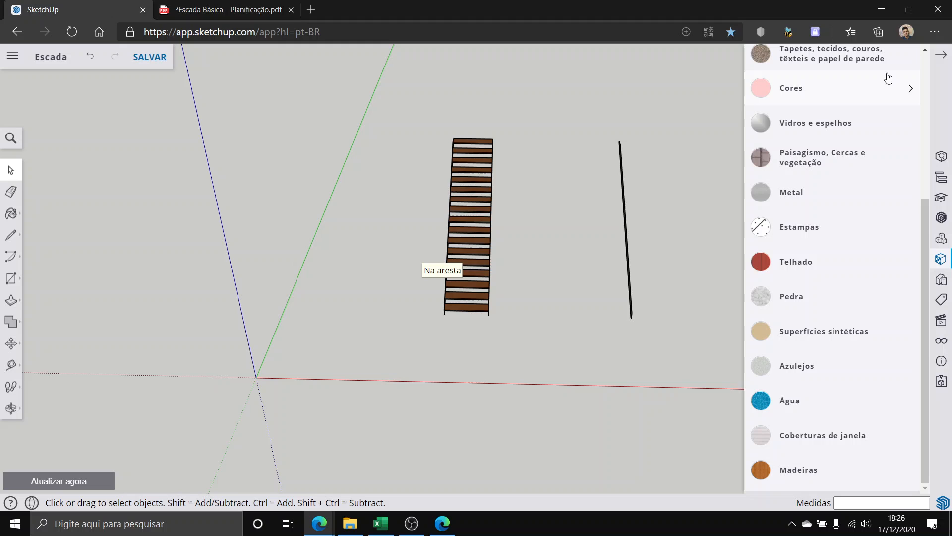
{"action": "left_click", "coordinate": [943, 61]}
Step: Examine the wood-painted treads and the unpainted stringers from the front, the side and below
{"action": "scroll", "coordinate": [590, 204], "scroll_direction": "down", "scroll_amount": 3}
{"action": "scroll", "coordinate": [585, 212], "scroll_direction": "down", "scroll_amount": 2}
{"action": "scroll", "coordinate": [709, 210], "scroll_direction": "up", "scroll_amount": 2}
{"action": "scroll", "coordinate": [684, 213], "scroll_direction": "down", "scroll_amount": 3}
{"action": "scroll", "coordinate": [443, 255], "scroll_direction": "up", "scroll_amount": 3}
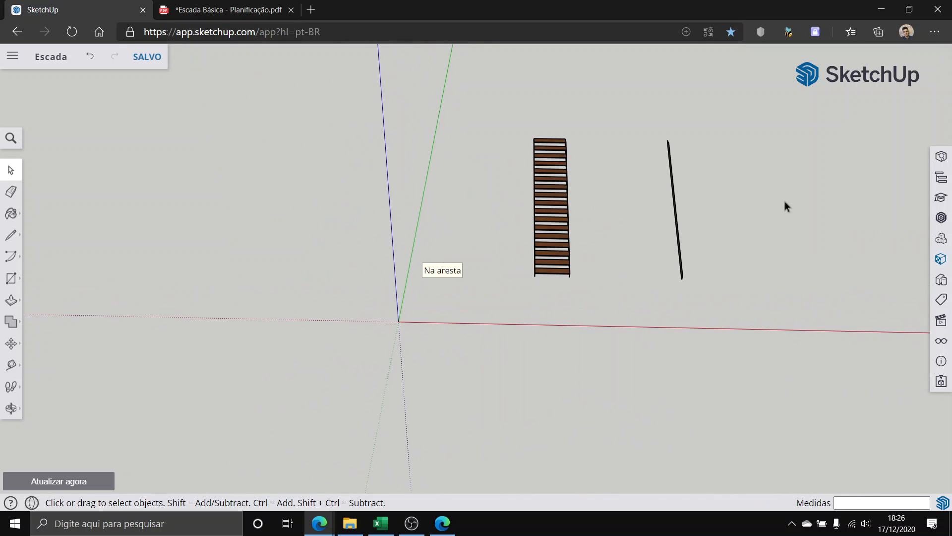
{"action": "scroll", "coordinate": [597, 188], "scroll_direction": "up", "scroll_amount": 5}
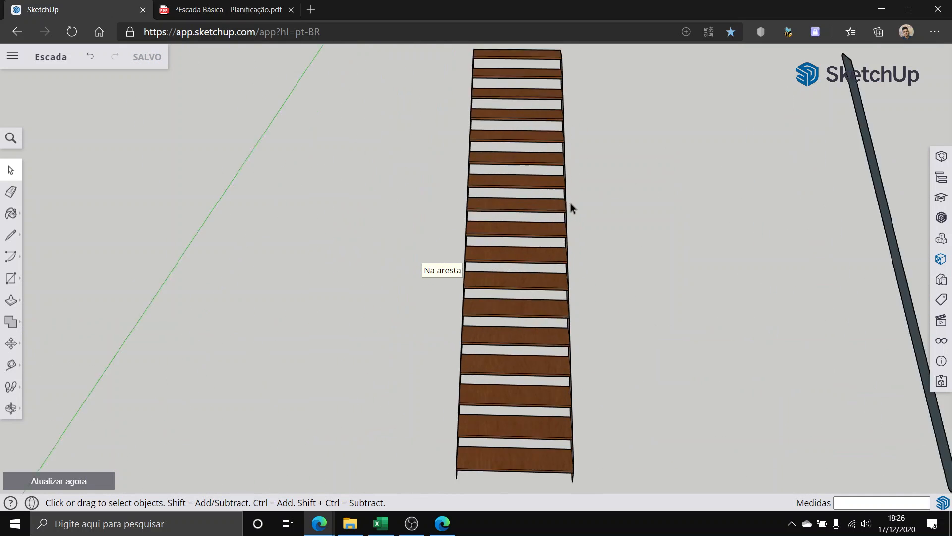
{"action": "mouse_move", "coordinate": [570, 207]}
{"action": "middle_mouse_down"}
{"action": "mouse_move", "coordinate": [580, 245]}
{"action": "mouse_move", "coordinate": [805, 170]}
{"action": "mouse_move", "coordinate": [567, 206]}
{"action": "middle_mouse_up"}
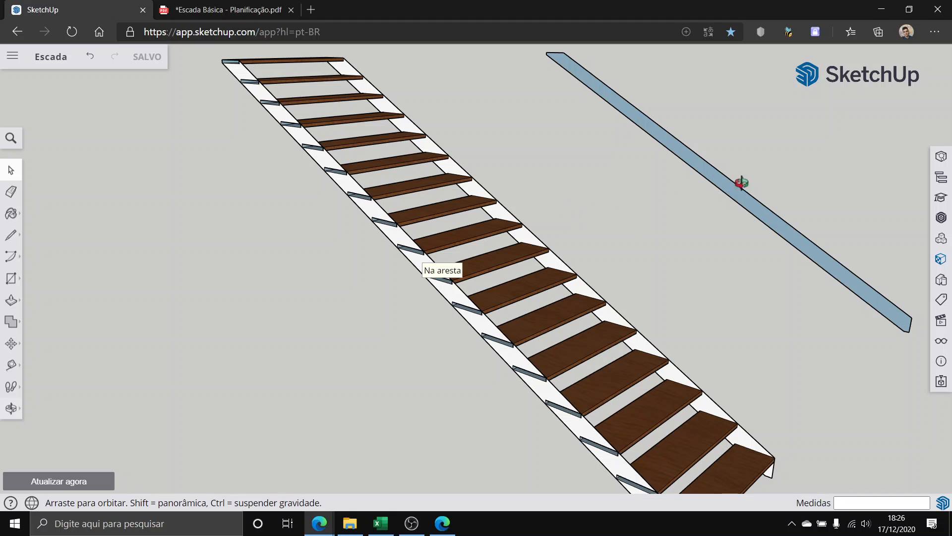
{"action": "middle_click_drag", "start_coordinate": [741, 183], "coordinate": [312, 296]}
{"action": "scroll", "coordinate": [715, 212], "scroll_direction": "down", "scroll_amount": 3}
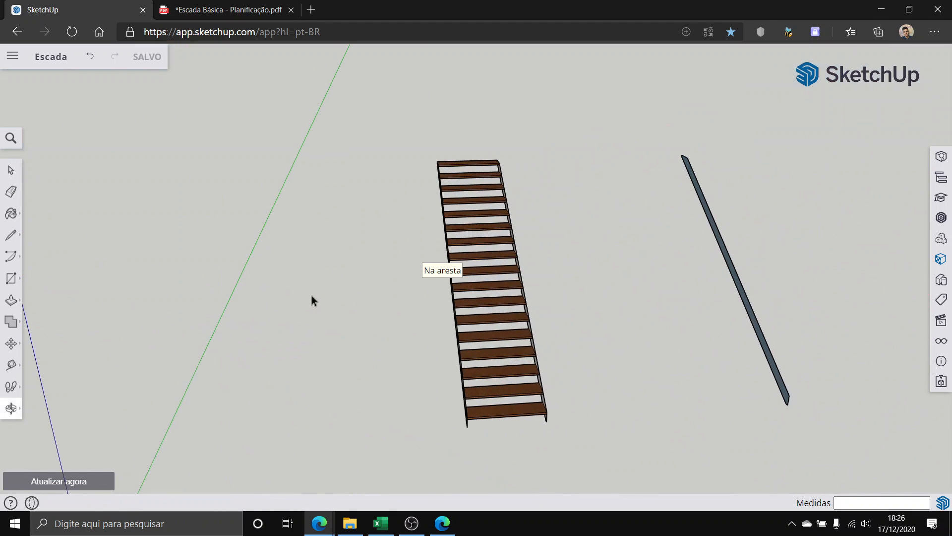
{"action": "scroll", "coordinate": [328, 323], "scroll_direction": "up", "scroll_amount": 4}
{"action": "middle_click_drag", "start_coordinate": [585, 427], "coordinate": [576, 367]}
{"action": "scroll", "coordinate": [588, 394], "scroll_direction": "up", "scroll_amount": 4}
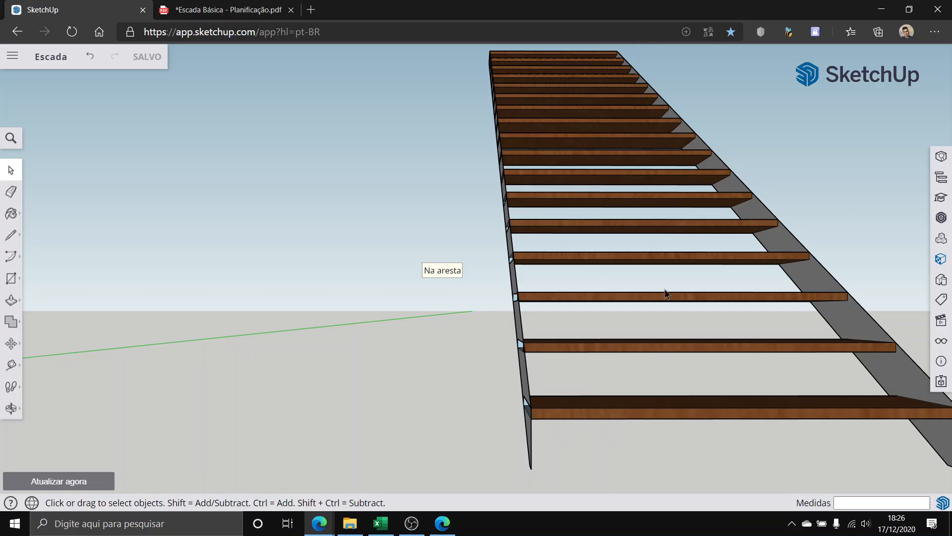
{"action": "scroll", "coordinate": [665, 294], "scroll_direction": "down", "scroll_amount": 2}
{"action": "scroll", "coordinate": [651, 311], "scroll_direction": "up", "scroll_amount": 5}
{"action": "scroll", "coordinate": [647, 313], "scroll_direction": "down", "scroll_amount": 4}
{"action": "scroll", "coordinate": [620, 323], "scroll_direction": "up", "scroll_amount": 2}
{"action": "scroll", "coordinate": [714, 297], "scroll_direction": "down", "scroll_amount": 2}
{"action": "middle_click_drag", "start_coordinate": [724, 292], "coordinate": [645, 325]}
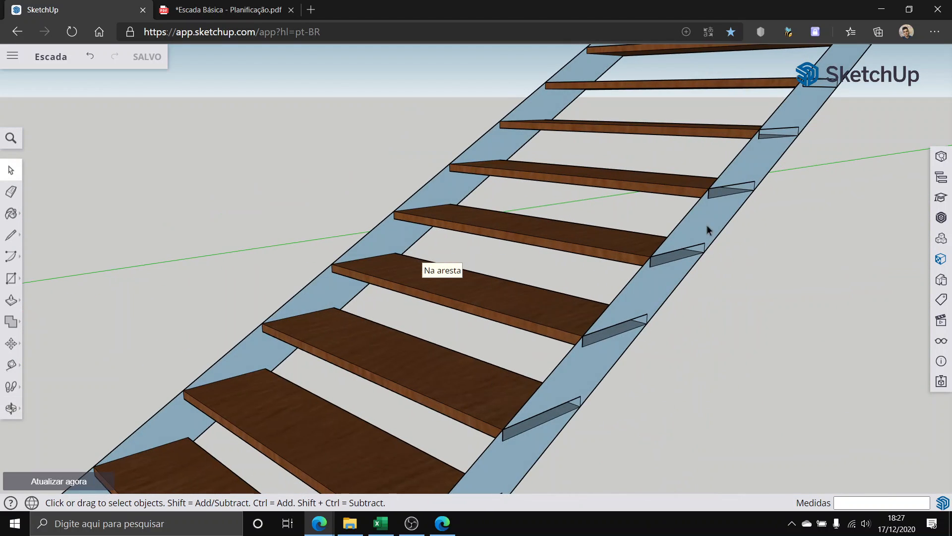
{"action": "middle_click_drag", "start_coordinate": [361, 486], "coordinate": [466, 354]}
Step: Try to form a riser by using Push/Pull to extend one lower tread's underside 0.14 m to the tread below
{"action": "left_click", "coordinate": [20, 304]}
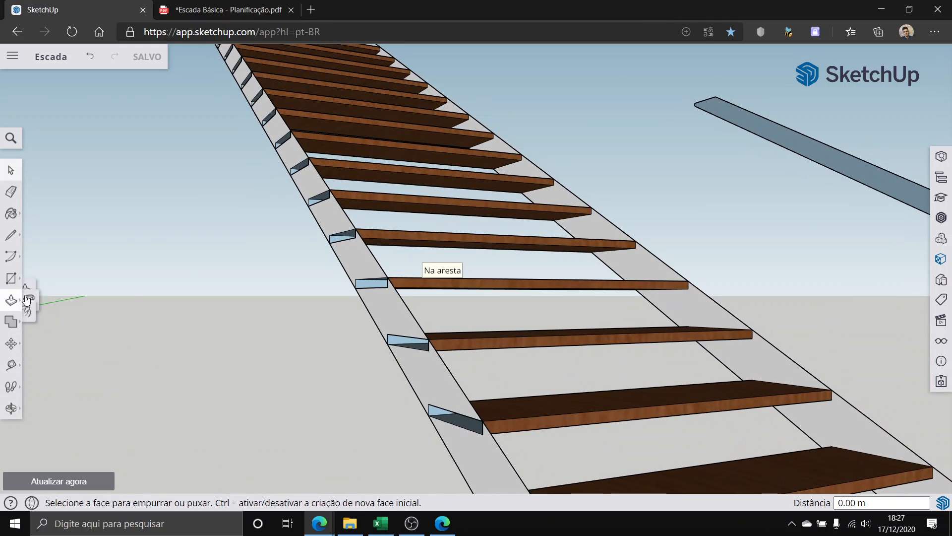
{"action": "scroll", "coordinate": [697, 258], "scroll_direction": "up", "scroll_amount": 2}
{"action": "scroll", "coordinate": [521, 339], "scroll_direction": "down", "scroll_amount": 3}
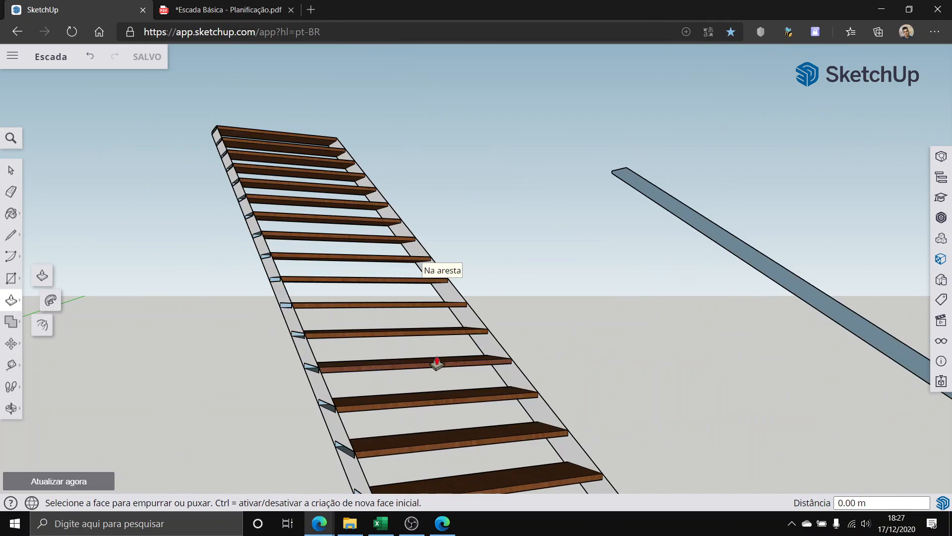
{"action": "middle_click_drag", "start_coordinate": [438, 363], "coordinate": [422, 422]}
{"action": "scroll", "coordinate": [435, 300], "scroll_direction": "up", "scroll_amount": 1}
{"action": "left_click", "coordinate": [432, 304]}
{"action": "left_click", "coordinate": [427, 329]}
{"action": "scroll", "coordinate": [416, 373], "scroll_direction": "up", "scroll_amount": 1}
{"action": "left_click", "coordinate": [414, 369]}
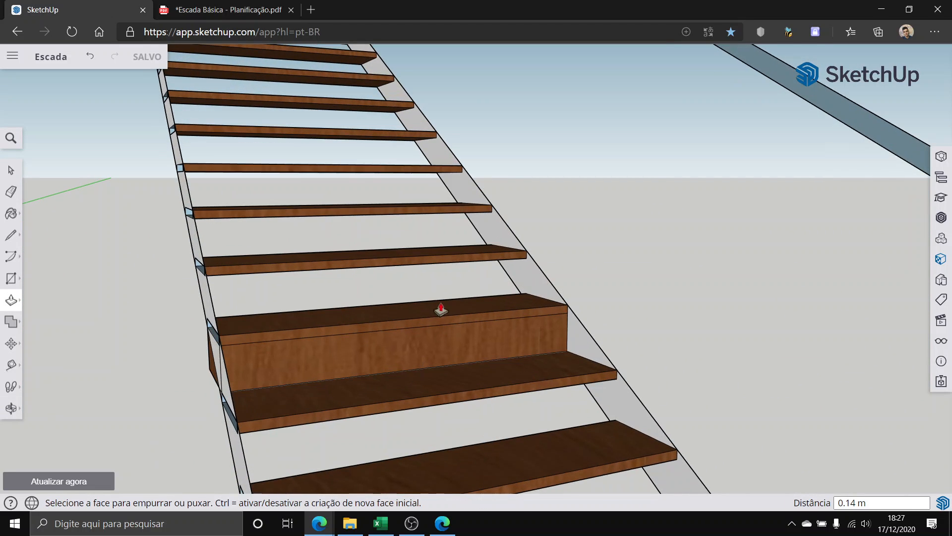
Step: Push the trial riser's front face in 0.04 m beneath the tread edge and remove the leftover strip
{"action": "scroll", "coordinate": [441, 309], "scroll_direction": "up", "scroll_amount": 5}
{"action": "left_click", "coordinate": [410, 322]}
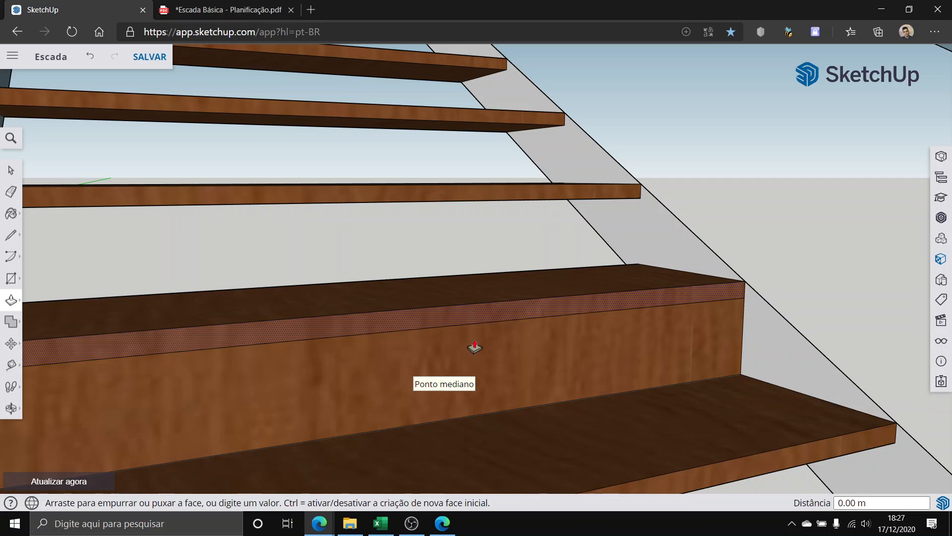
{"action": "scroll", "coordinate": [436, 319], "scroll_direction": "down", "scroll_amount": 6}
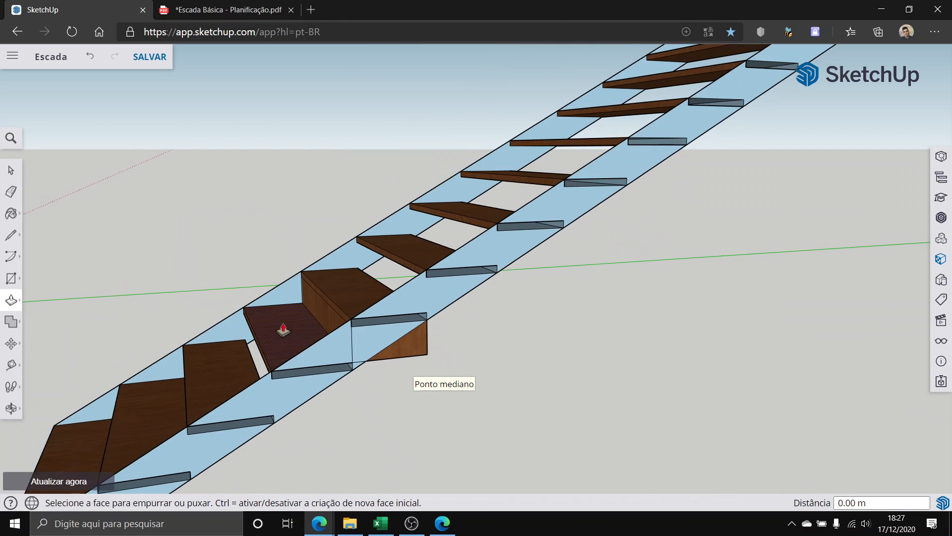
{"action": "scroll", "coordinate": [304, 283], "scroll_direction": "up", "scroll_amount": 8}
{"action": "left_click", "coordinate": [444, 248]}
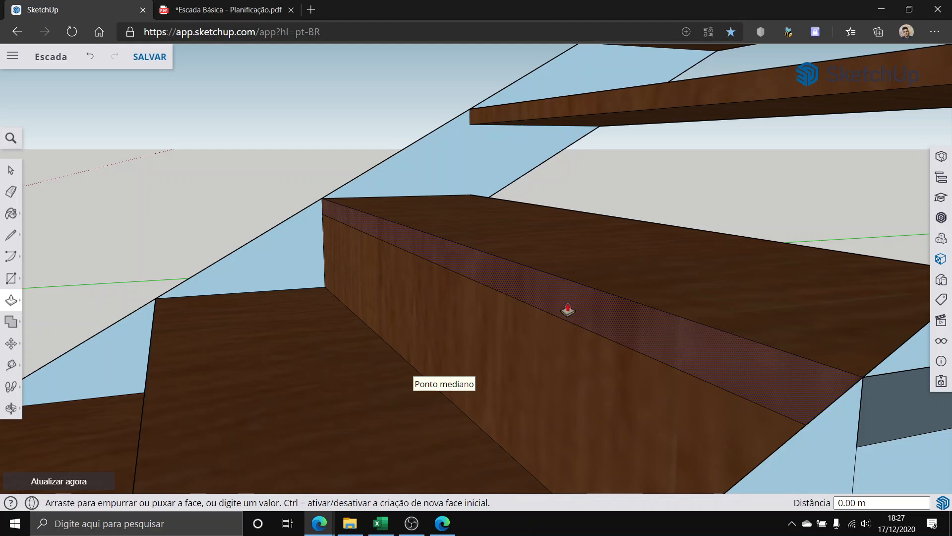
{"action": "key", "text": "Escape"}
{"action": "double_click", "coordinate": [494, 321]}
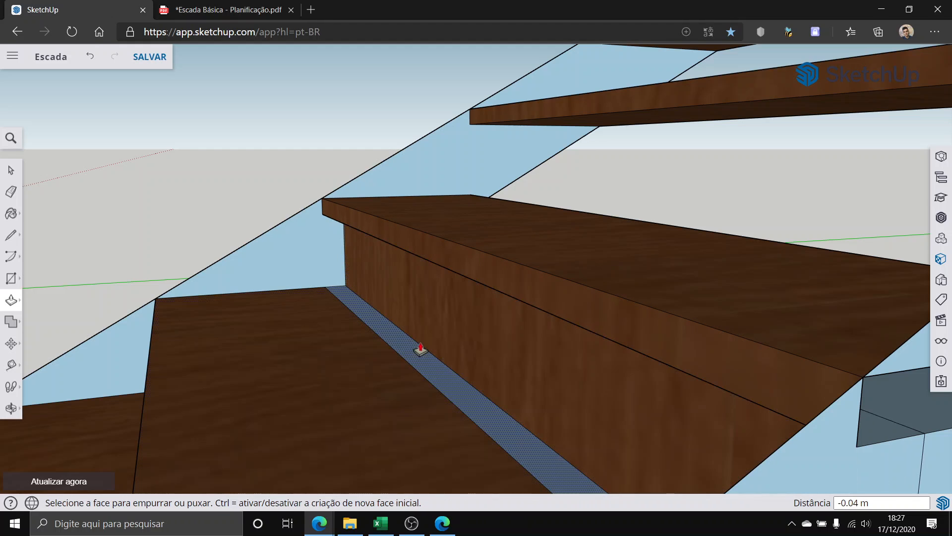
{"action": "left_click", "coordinate": [11, 170]}
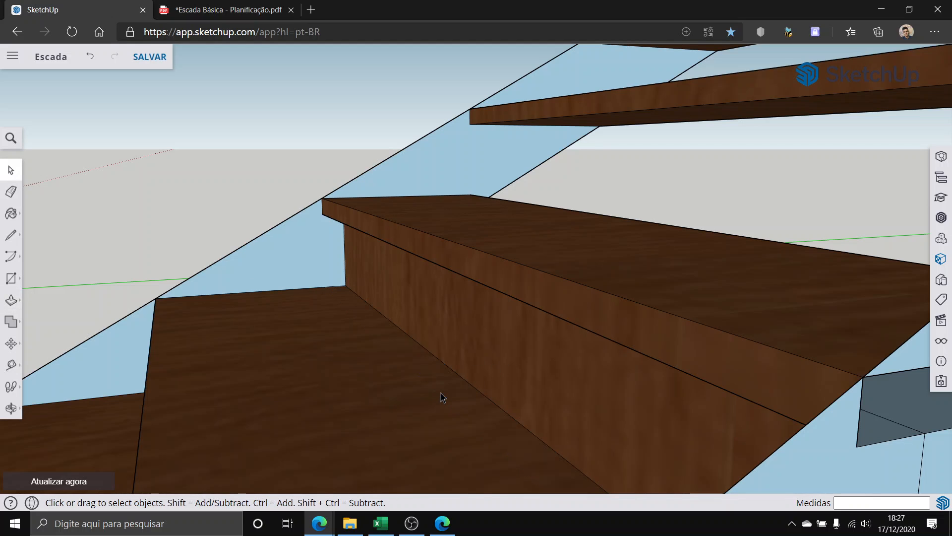
Step: Undo the trial riser and its recess on the staircase
{"action": "middle_click_drag", "start_coordinate": [304, 382], "coordinate": [549, 357]}
{"action": "scroll", "coordinate": [467, 377], "scroll_direction": "down", "scroll_amount": 6}
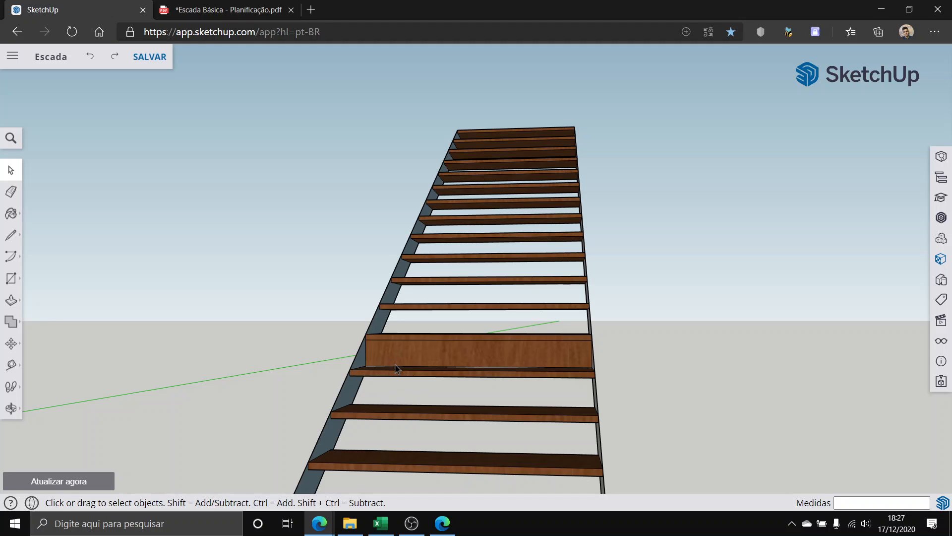
{"action": "key", "text": "ctrl+z"}
{"action": "key", "text": "ctrl+z"}
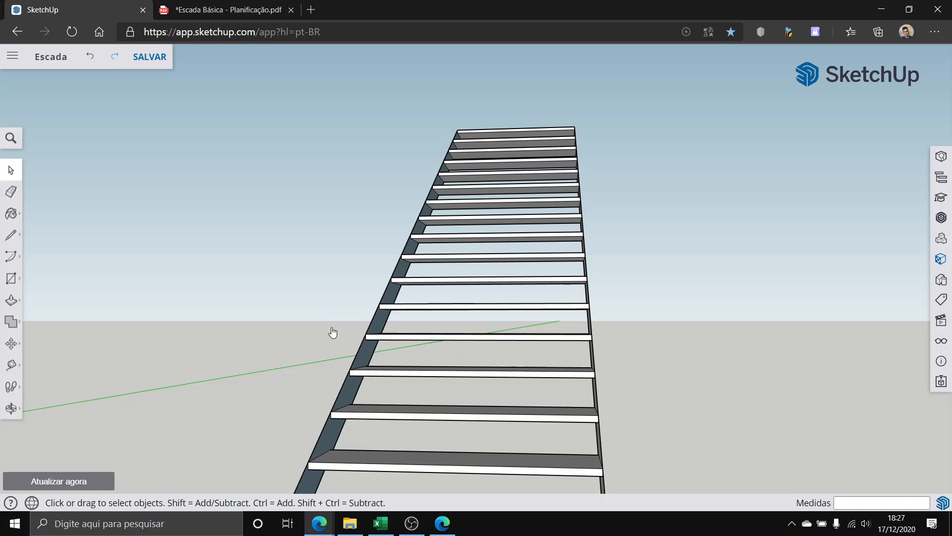
{"action": "scroll", "coordinate": [334, 334], "scroll_direction": "down", "scroll_amount": 1}
{"action": "scroll", "coordinate": [371, 333], "scroll_direction": "down", "scroll_amount": 5}
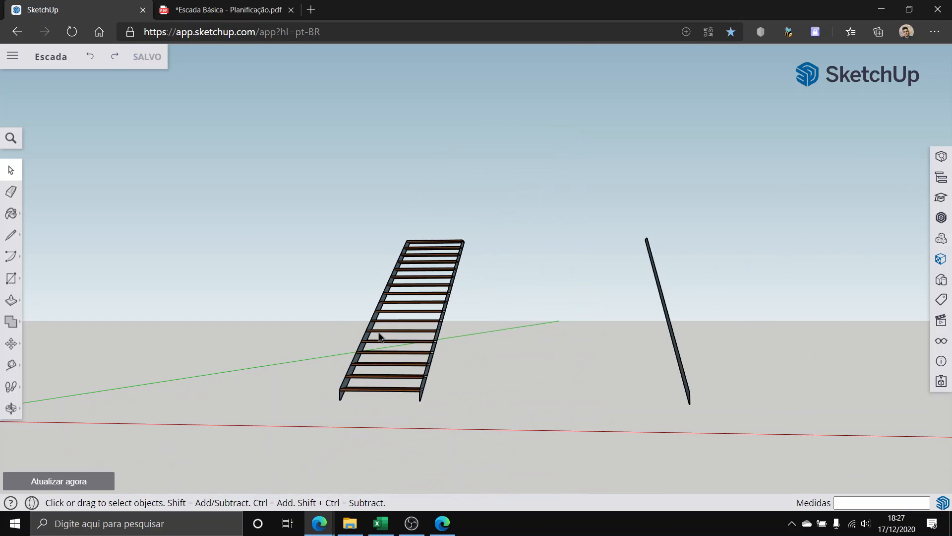
{"action": "middle_click_drag", "start_coordinate": [412, 349], "coordinate": [355, 462]}
{"action": "scroll", "coordinate": [353, 422], "scroll_direction": "up", "scroll_amount": 4}
{"action": "middle_click_drag", "start_coordinate": [350, 414], "coordinate": [2, 174]}
{"action": "scroll", "coordinate": [579, 352], "scroll_direction": "down", "scroll_amount": 3}
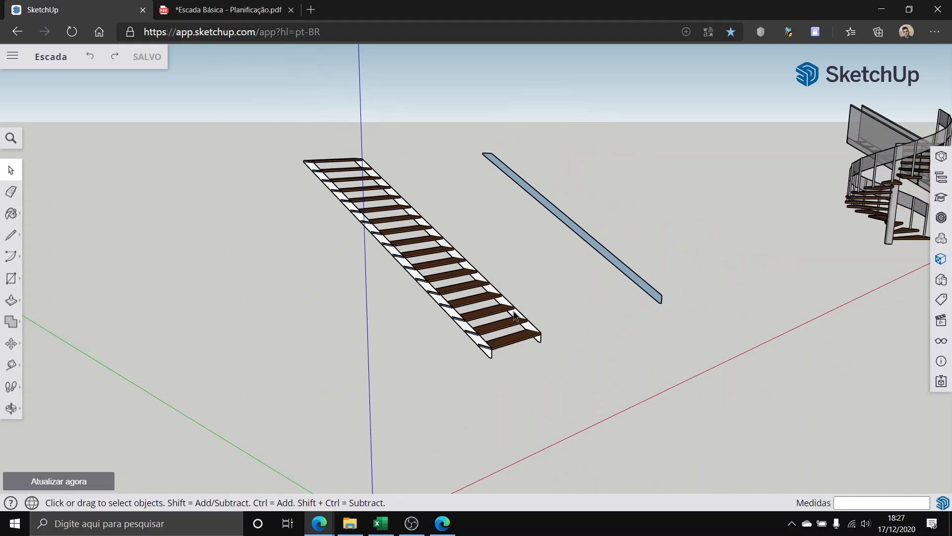
{"action": "middle_click_drag", "start_coordinate": [578, 352], "coordinate": [363, 383]}
{"action": "left_click", "coordinate": [397, 367]}
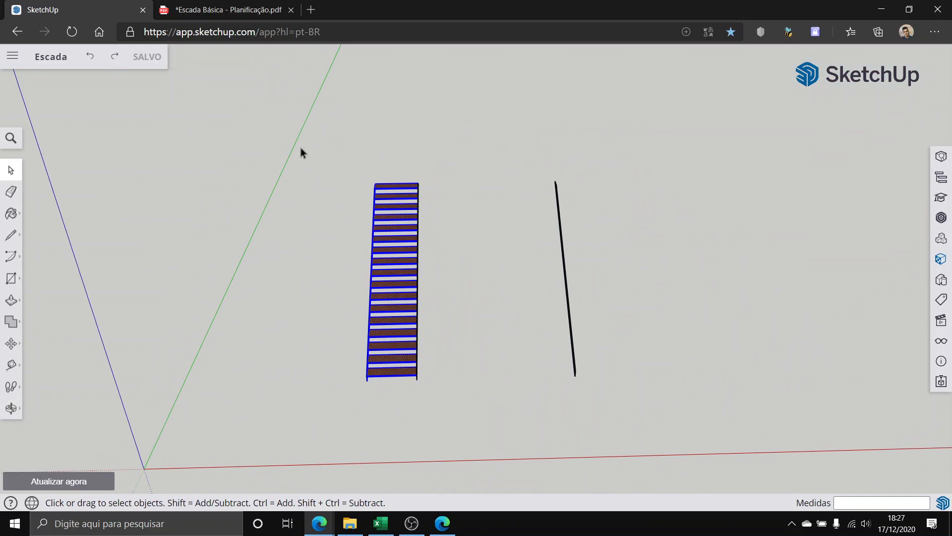
{"action": "left_click_drag", "start_coordinate": [300, 141], "coordinate": [300, 175]}
{"action": "right_click", "coordinate": [299, 176]}
{"action": "left_click", "coordinate": [476, 382]}
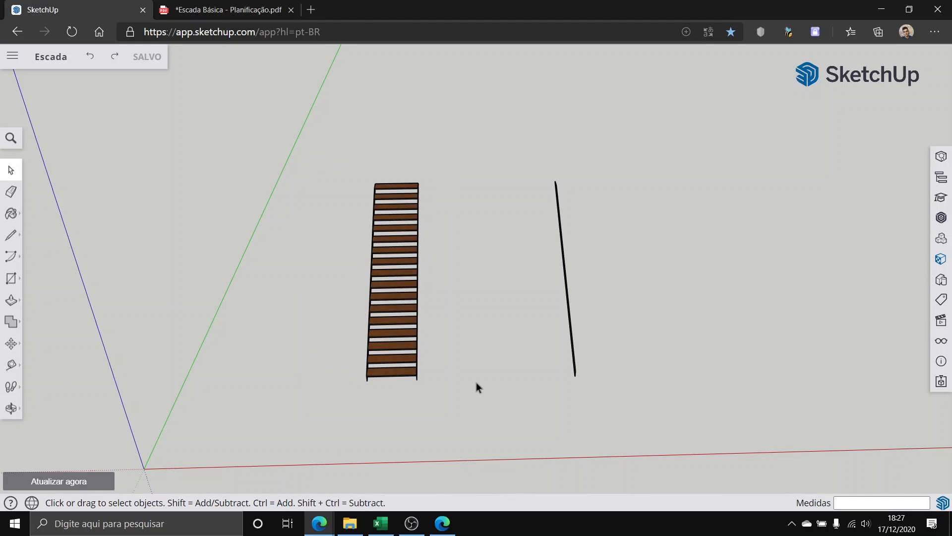
Step: Select the whole staircase and remove all treads from the selection, leaving only the two side stringers selected
{"action": "left_click_drag", "start_coordinate": [269, 101], "coordinate": [269, 101]}
{"action": "scroll", "coordinate": [336, 270], "scroll_direction": "up", "scroll_amount": 3}
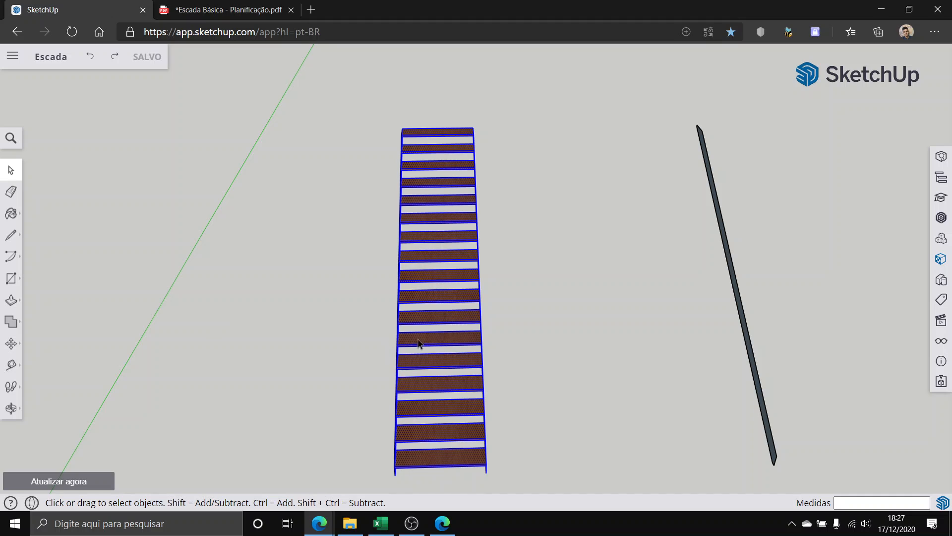
{"action": "middle_click_drag", "start_coordinate": [418, 340], "coordinate": [412, 332]}
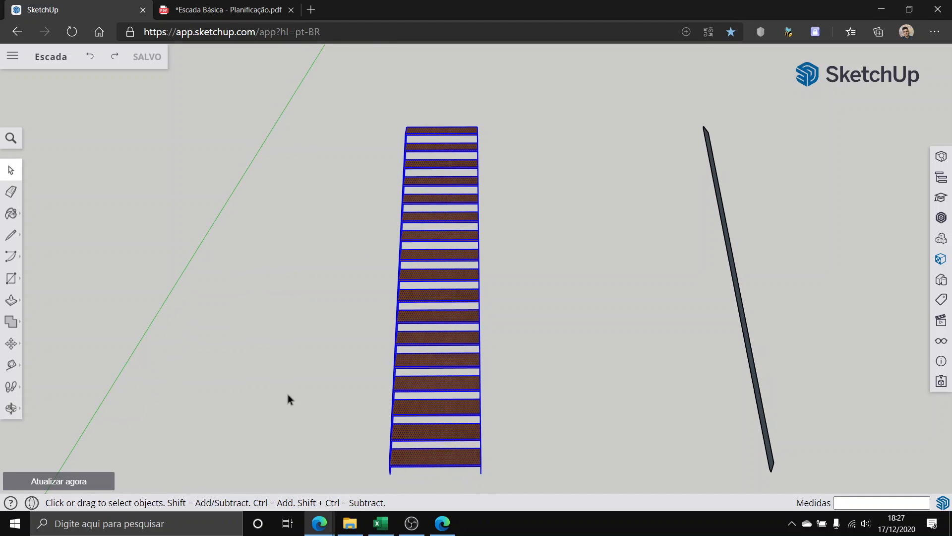
{"action": "scroll", "coordinate": [427, 323], "scroll_direction": "down", "scroll_amount": 3}
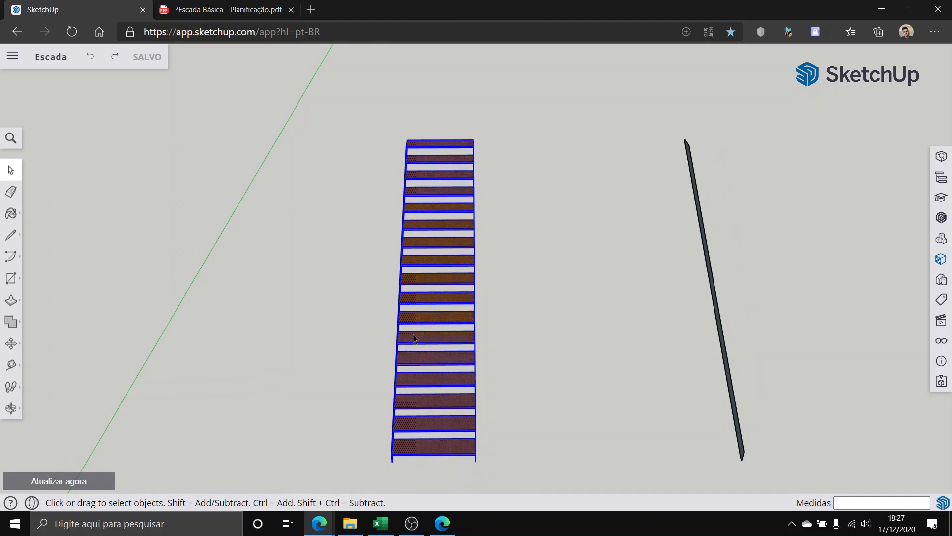
{"action": "left_click_drag", "start_coordinate": [450, 462], "coordinate": [410, 228]}
{"action": "left_click_drag", "start_coordinate": [421, 157], "coordinate": [422, 135], "text": "shift"}
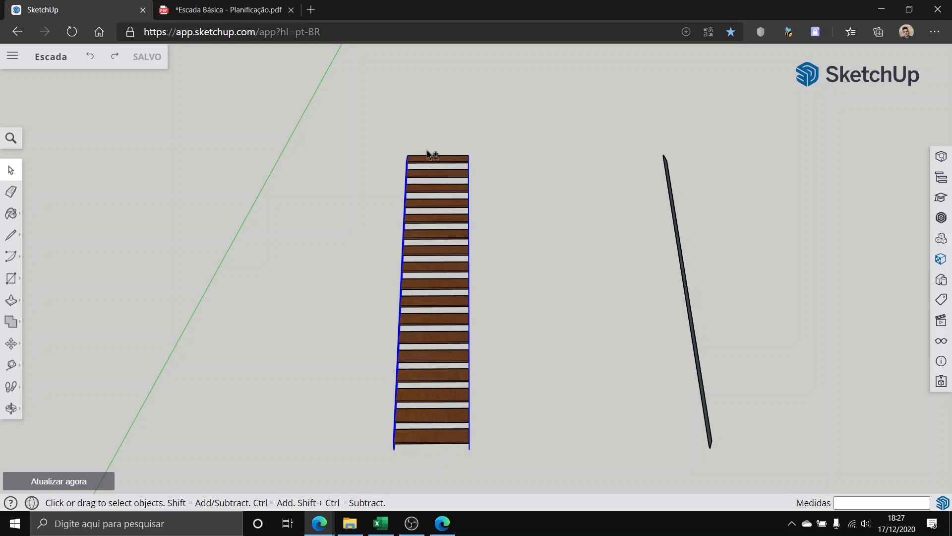
Step: Apply the Alumínio metal material to the selected side stringers, close the materials list, and clear the selection
{"action": "scroll", "coordinate": [428, 444], "scroll_direction": "up", "scroll_amount": 5}
{"action": "mouse_move", "coordinate": [427, 443]}
{"action": "middle_mouse_down"}
{"action": "mouse_move", "coordinate": [478, 291]}
{"action": "mouse_move", "coordinate": [723, 142]}
{"action": "mouse_move", "coordinate": [213, 239]}
{"action": "mouse_move", "coordinate": [132, 270]}
{"action": "mouse_move", "coordinate": [414, 196]}
{"action": "mouse_move", "coordinate": [654, 198]}
{"action": "mouse_move", "coordinate": [462, 328]}
{"action": "mouse_move", "coordinate": [339, 303]}
{"action": "middle_mouse_up"}
{"action": "scroll", "coordinate": [141, 236], "scroll_direction": "down", "scroll_amount": 5}
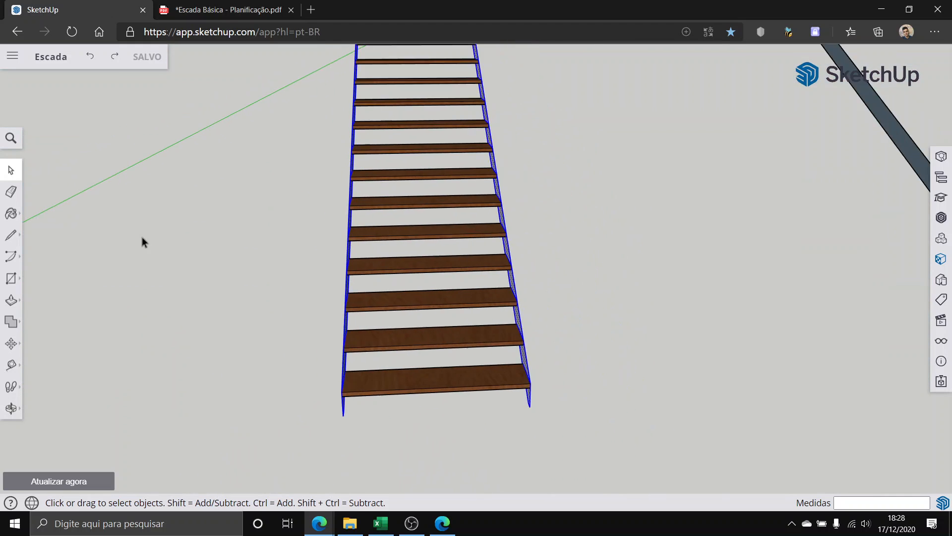
{"action": "left_click", "coordinate": [12, 214]}
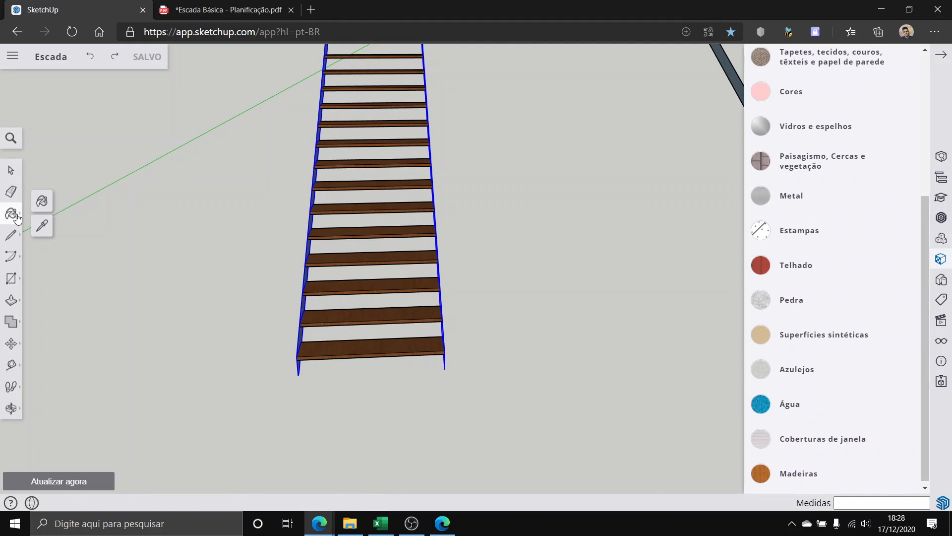
{"action": "left_click", "coordinate": [786, 196]}
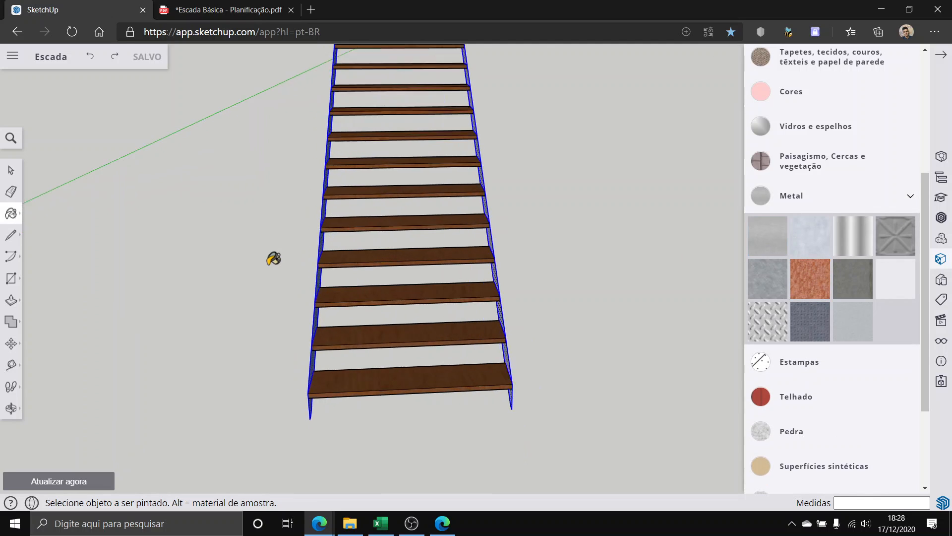
{"action": "scroll", "coordinate": [330, 323], "scroll_direction": "up", "scroll_amount": 5}
{"action": "middle_click_drag", "start_coordinate": [330, 323], "coordinate": [433, 318]}
{"action": "left_click", "coordinate": [433, 318]}
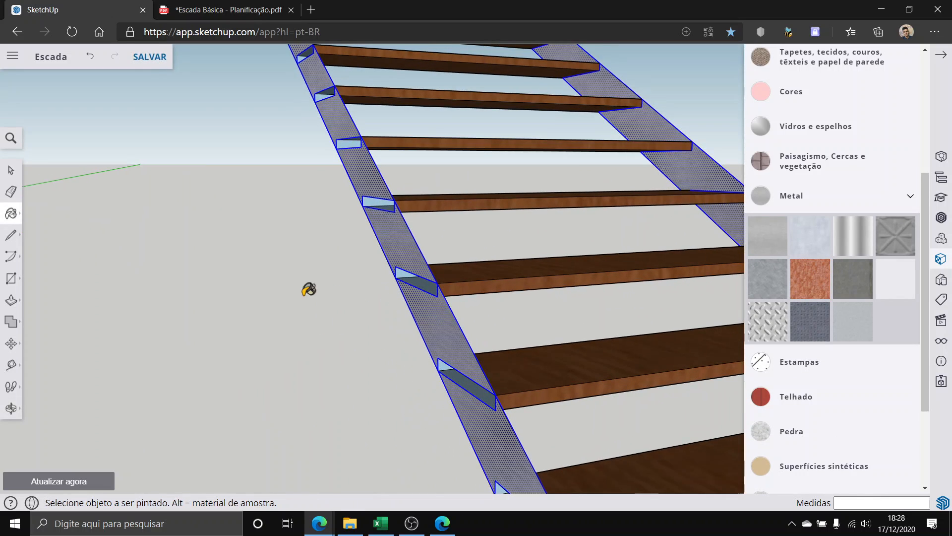
{"action": "scroll", "coordinate": [449, 243], "scroll_direction": "down", "scroll_amount": 4}
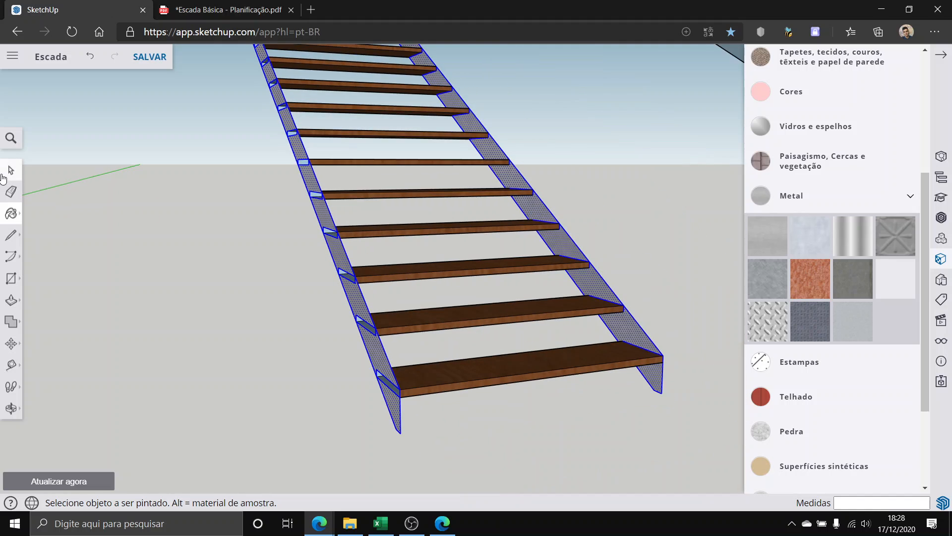
{"action": "key", "text": "space"}
{"action": "left_click", "coordinate": [940, 55]}
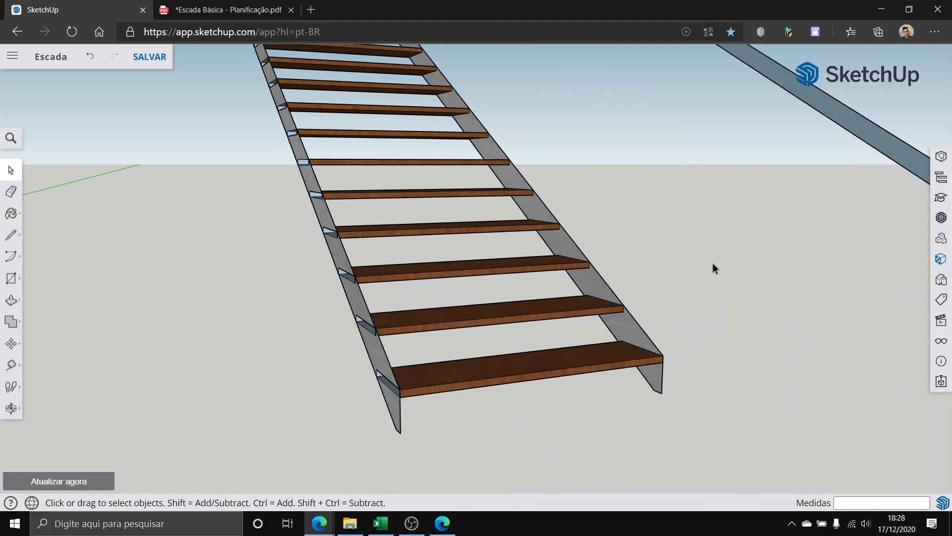
Step: Paint the lowest segments of one stringer's unpainted outer face with the Alumínio metal material
{"action": "scroll", "coordinate": [712, 262], "scroll_direction": "down", "scroll_amount": 5}
{"action": "middle_click_drag", "start_coordinate": [702, 285], "coordinate": [207, 324]}
{"action": "scroll", "coordinate": [205, 324], "scroll_direction": "up", "scroll_amount": 4}
{"action": "left_click", "coordinate": [235, 431]}
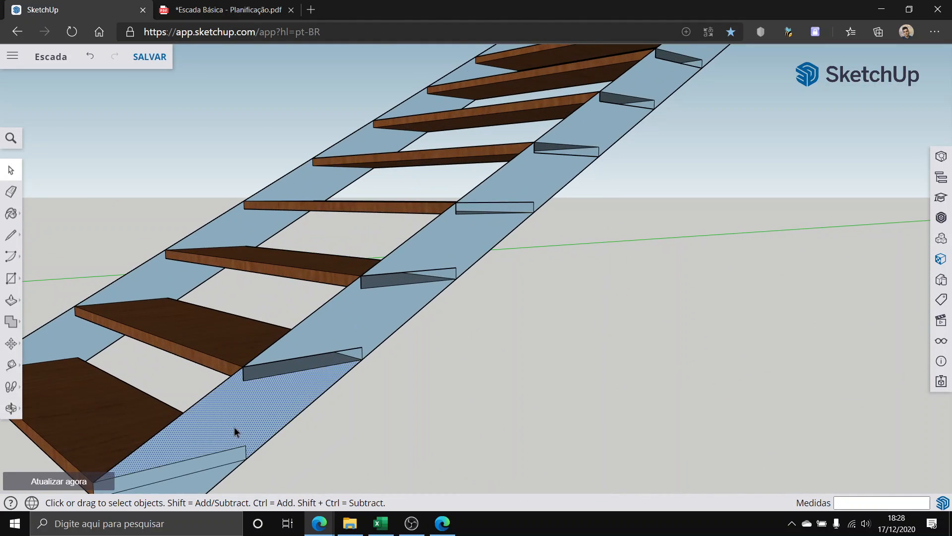
{"action": "scroll", "coordinate": [126, 352], "scroll_direction": "down", "scroll_amount": 2}
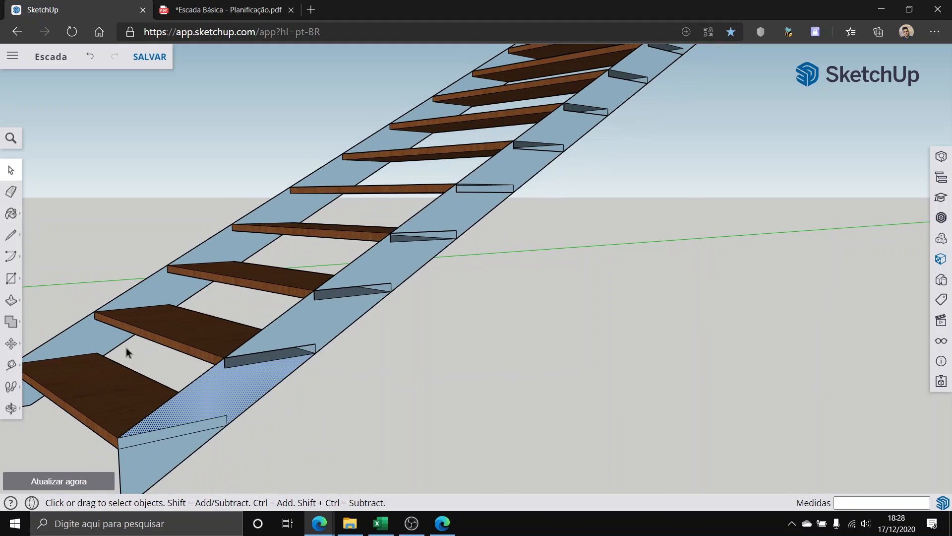
{"action": "left_click", "coordinate": [12, 214]}
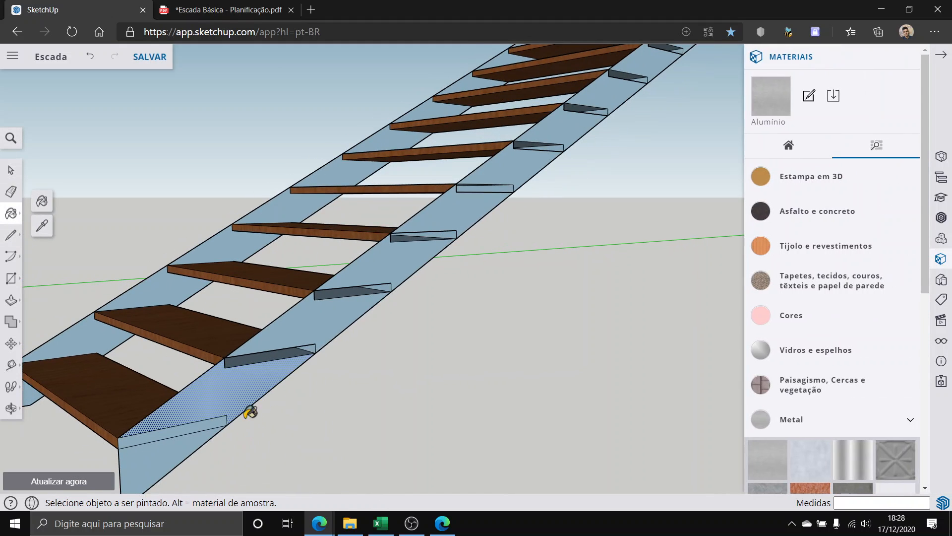
{"action": "left_click", "coordinate": [191, 428]}
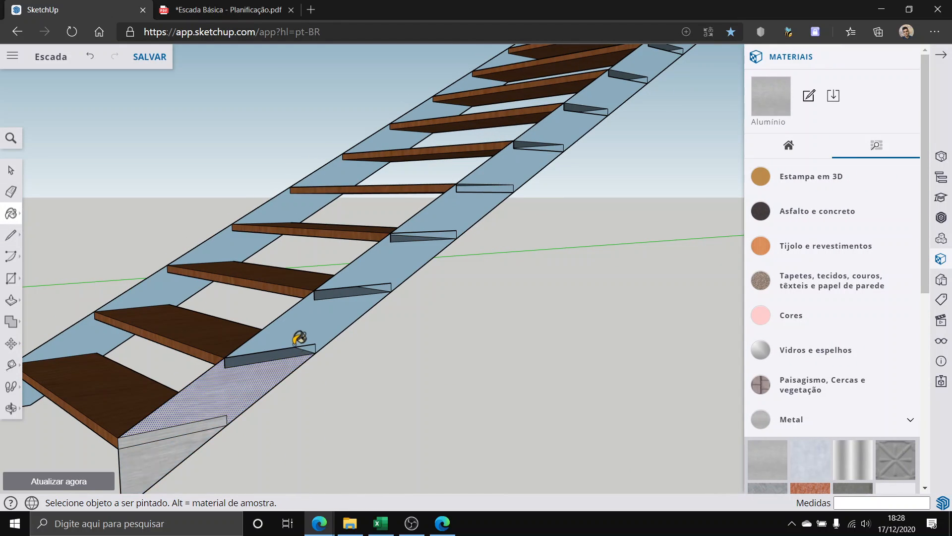
Step: Paint the remaining outer-face segments of the same stringer with Alumínio, working up to the top of the staircase
{"action": "left_click", "coordinate": [386, 259]}
{"action": "left_click", "coordinate": [467, 213]}
{"action": "left_click", "coordinate": [510, 172]}
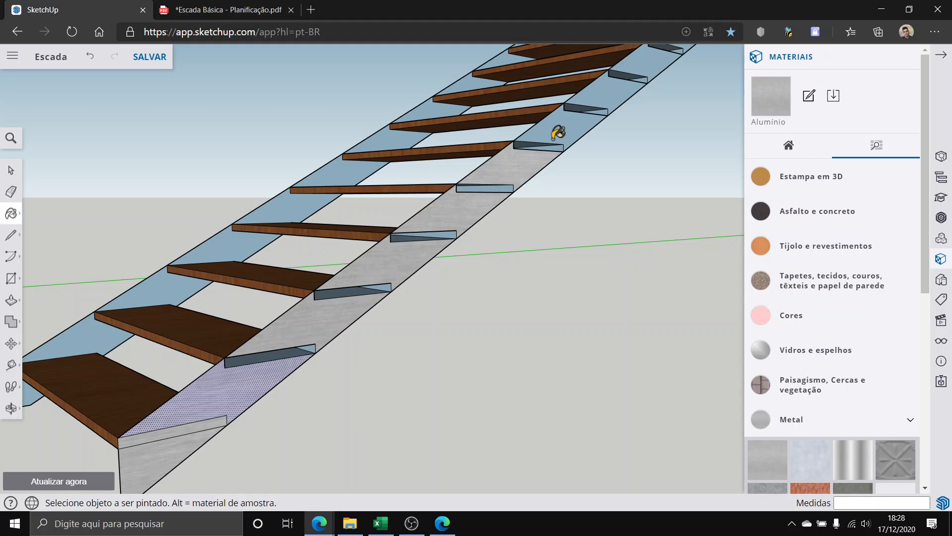
{"action": "left_click", "coordinate": [554, 138]}
{"action": "middle_click_drag", "start_coordinate": [609, 146], "coordinate": [595, 123]}
{"action": "scroll", "coordinate": [610, 119], "scroll_direction": "down", "scroll_amount": 2}
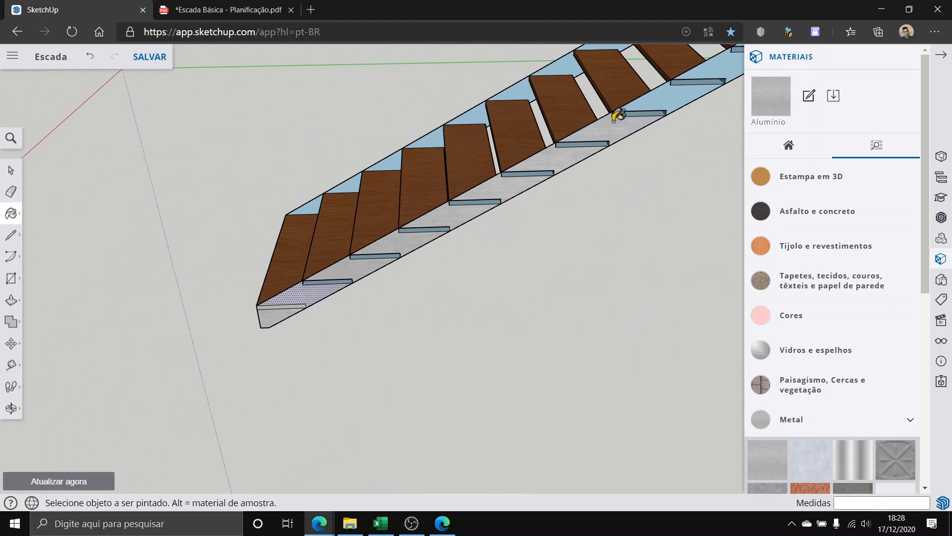
{"action": "scroll", "coordinate": [537, 156], "scroll_direction": "down", "scroll_amount": 5}
{"action": "middle_click_drag", "start_coordinate": [323, 245], "coordinate": [502, 153]}
{"action": "scroll", "coordinate": [436, 155], "scroll_direction": "up", "scroll_amount": 6}
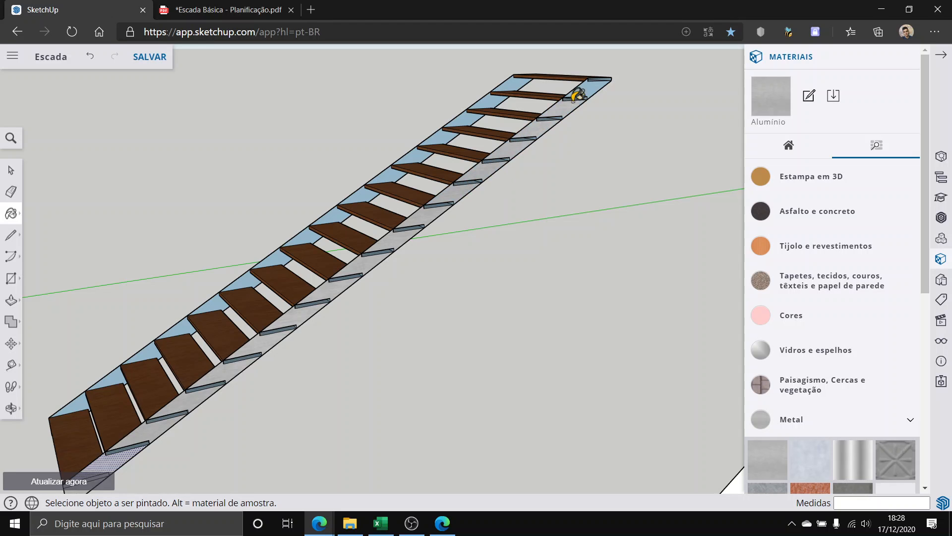
Step: Paint the upper segments of the opposite stringer's inner face with Alumínio, starting at the top tread
{"action": "scroll", "coordinate": [570, 82], "scroll_direction": "up", "scroll_amount": 3}
{"action": "left_click", "coordinate": [501, 84]}
{"action": "left_click", "coordinate": [446, 124]}
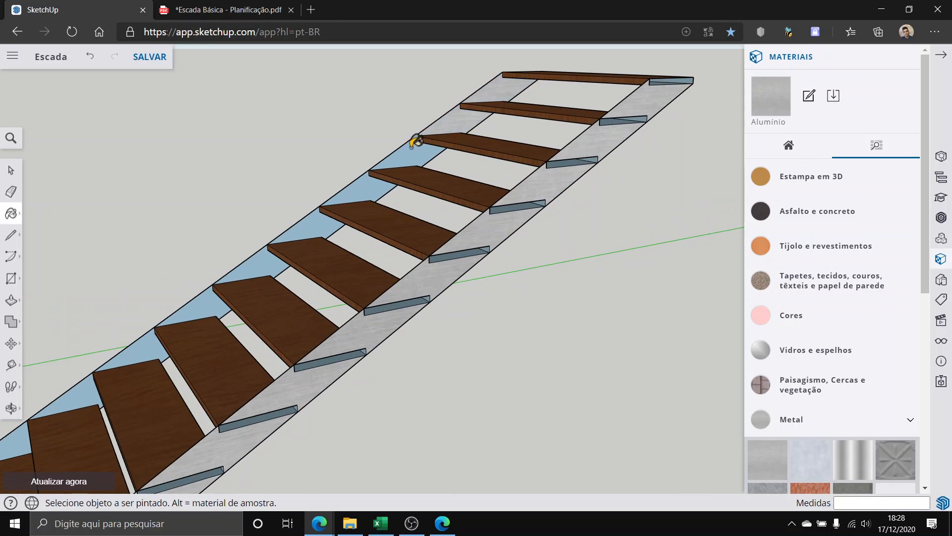
{"action": "left_click", "coordinate": [417, 145]}
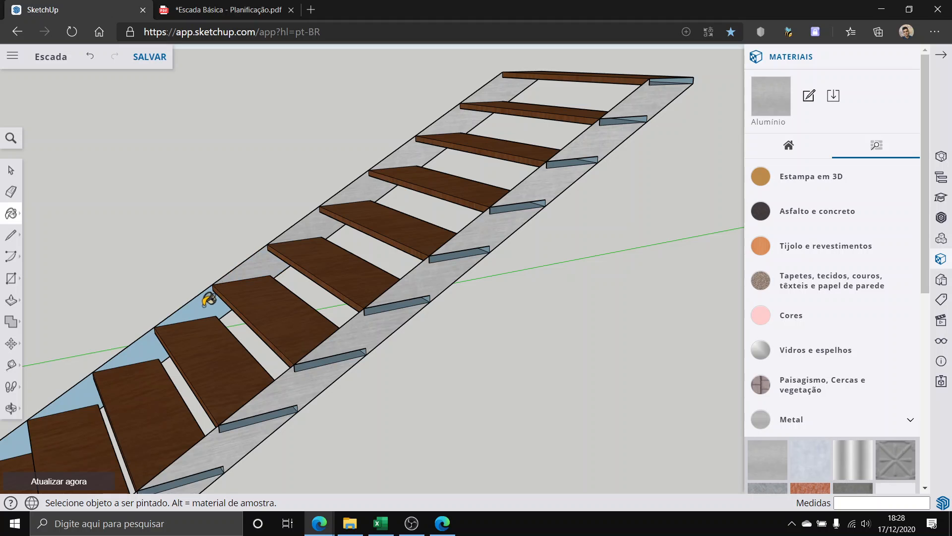
Step: Paint the lower inner-face segments of the opposite stringer with Alumínio down to the first tread, and leave the Paint tool
{"action": "scroll", "coordinate": [199, 313], "scroll_direction": "down", "scroll_amount": 5}
{"action": "middle_click_drag", "start_coordinate": [258, 325], "coordinate": [74, 330]}
{"action": "scroll", "coordinate": [66, 320], "scroll_direction": "up", "scroll_amount": 5}
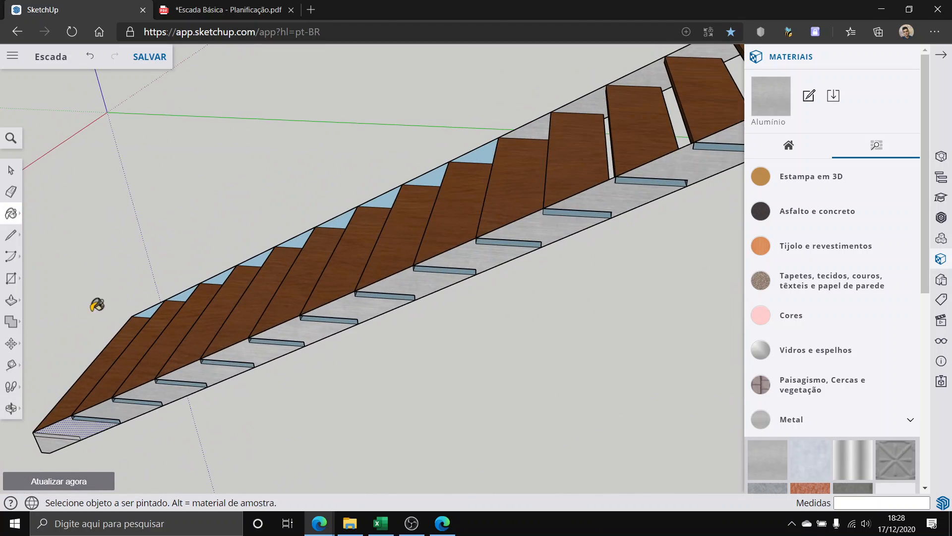
{"action": "scroll", "coordinate": [98, 304], "scroll_direction": "up", "scroll_amount": 1}
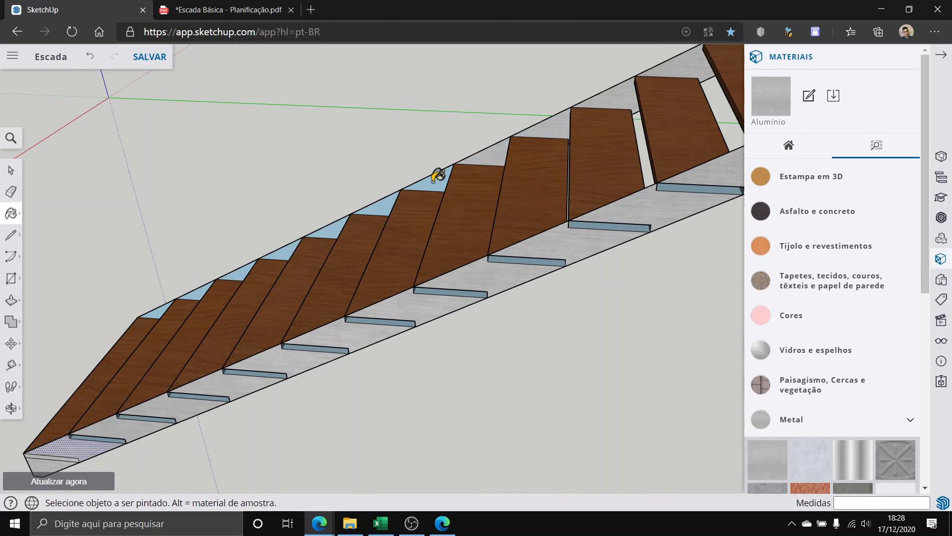
{"action": "scroll", "coordinate": [189, 280], "scroll_direction": "up", "scroll_amount": 4}
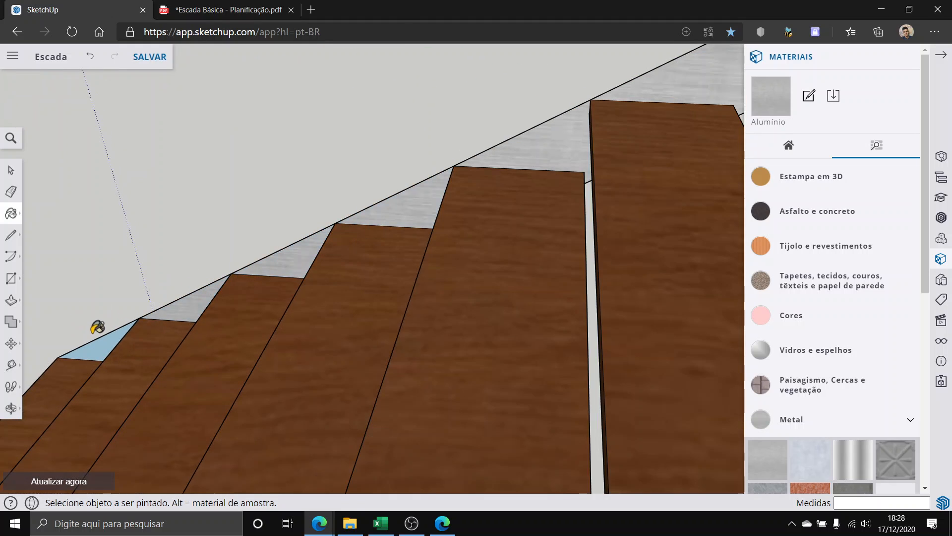
{"action": "scroll", "coordinate": [102, 342], "scroll_direction": "down", "scroll_amount": 6}
{"action": "mouse_move", "coordinate": [70, 379]}
{"action": "middle_mouse_down"}
{"action": "mouse_move", "coordinate": [293, 297]}
{"action": "mouse_move", "coordinate": [716, 206]}
{"action": "mouse_move", "coordinate": [637, 289]}
{"action": "mouse_move", "coordinate": [528, 244]}
{"action": "mouse_move", "coordinate": [626, 386]}
{"action": "middle_mouse_up"}
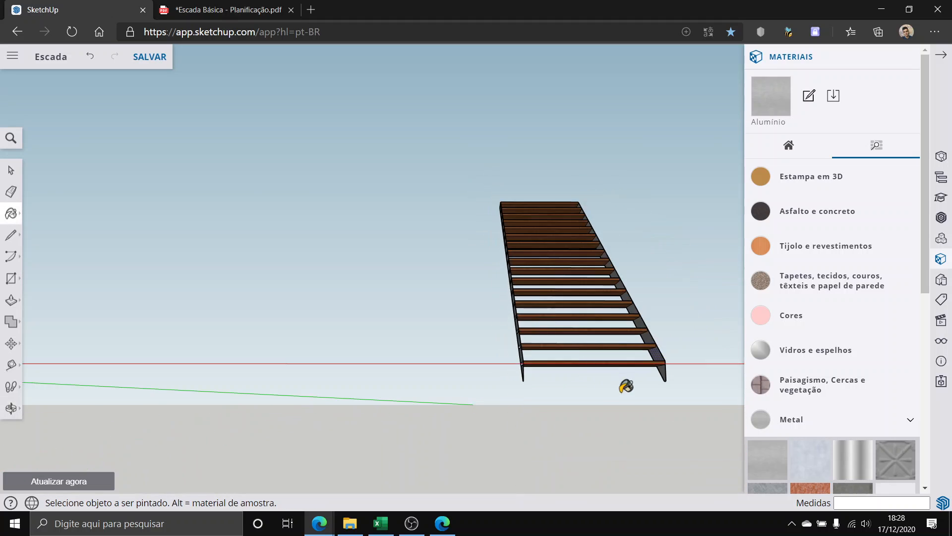
{"action": "scroll", "coordinate": [627, 386], "scroll_direction": "down", "scroll_amount": 2}
{"action": "left_click", "coordinate": [911, 58]}
{"action": "scroll", "coordinate": [606, 357], "scroll_direction": "up", "scroll_amount": 1}
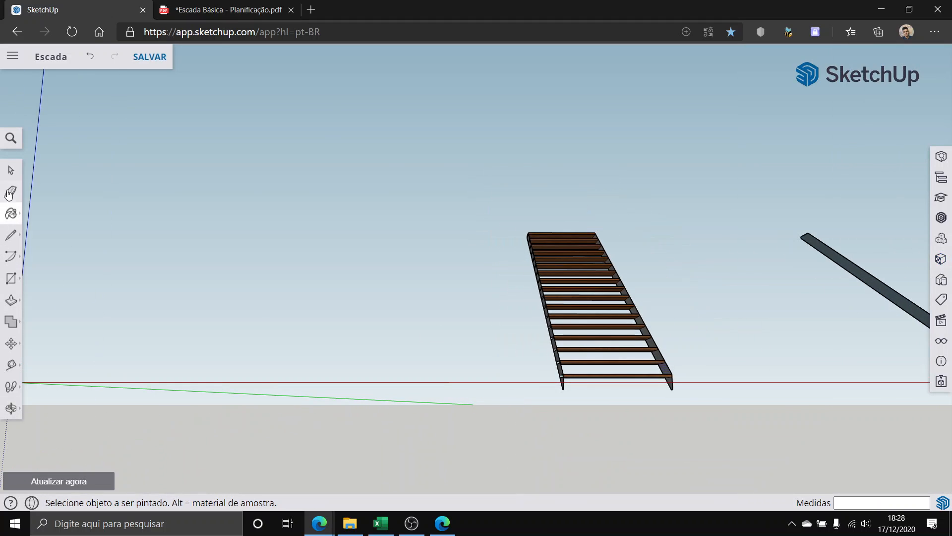
{"action": "left_click", "coordinate": [11, 170]}
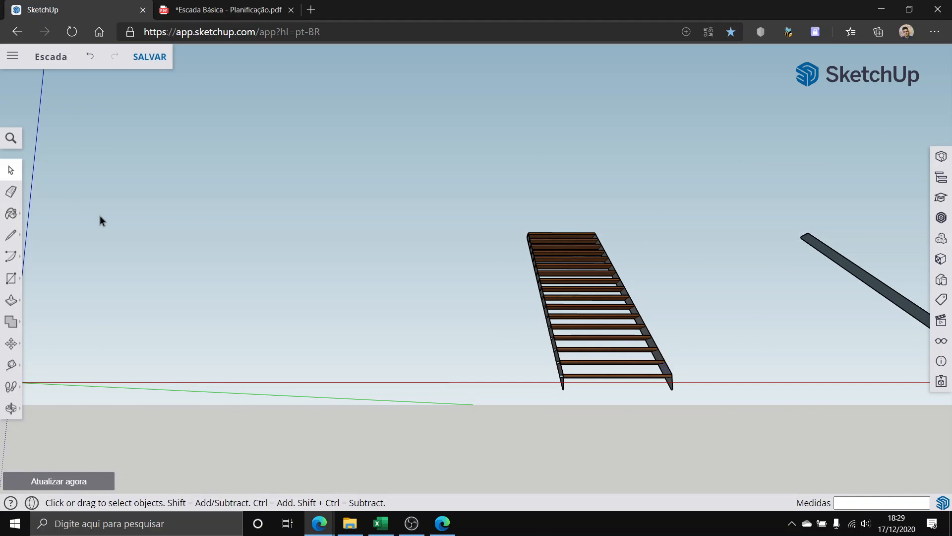
Step: Examine the painted staircase from below, from the side and from the front for stringer areas still lacking material
{"action": "scroll", "coordinate": [519, 358], "scroll_direction": "up", "scroll_amount": 1}
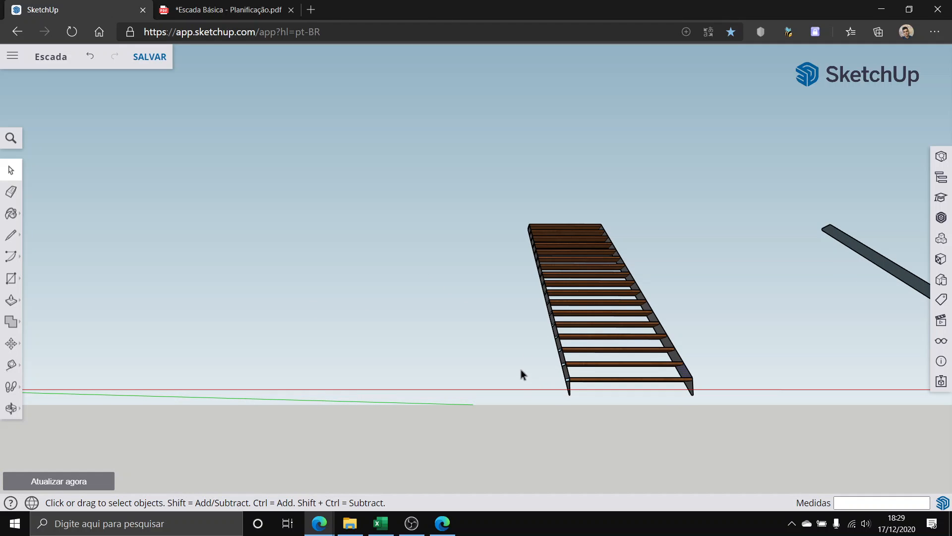
{"action": "scroll", "coordinate": [521, 371], "scroll_direction": "up", "scroll_amount": 1}
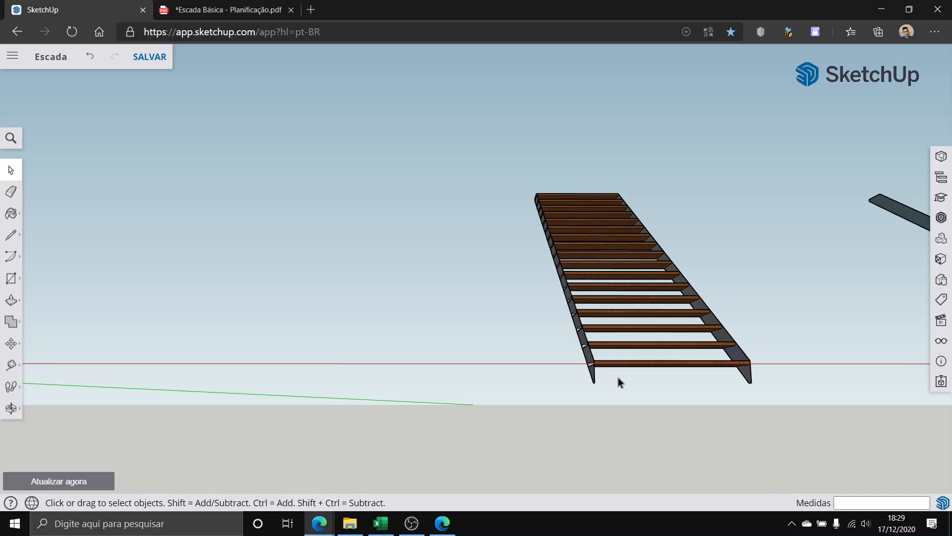
{"action": "middle_click_drag", "start_coordinate": [593, 387], "coordinate": [558, 311]}
{"action": "scroll", "coordinate": [553, 344], "scroll_direction": "down", "scroll_amount": 2}
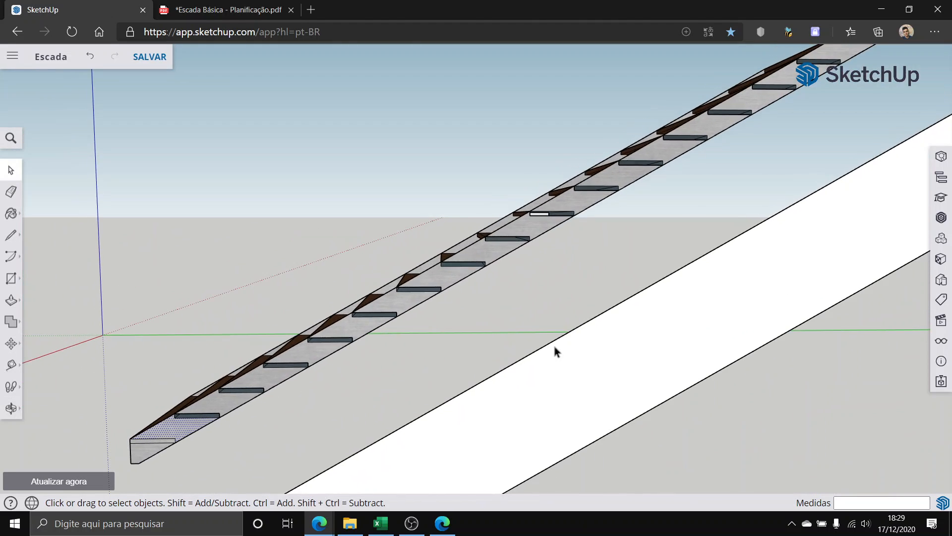
{"action": "scroll", "coordinate": [375, 373], "scroll_direction": "up", "scroll_amount": 3}
{"action": "scroll", "coordinate": [376, 372], "scroll_direction": "down", "scroll_amount": 3}
{"action": "middle_click_drag", "start_coordinate": [377, 370], "coordinate": [682, 387]}
{"action": "scroll", "coordinate": [693, 409], "scroll_direction": "down", "scroll_amount": 3}
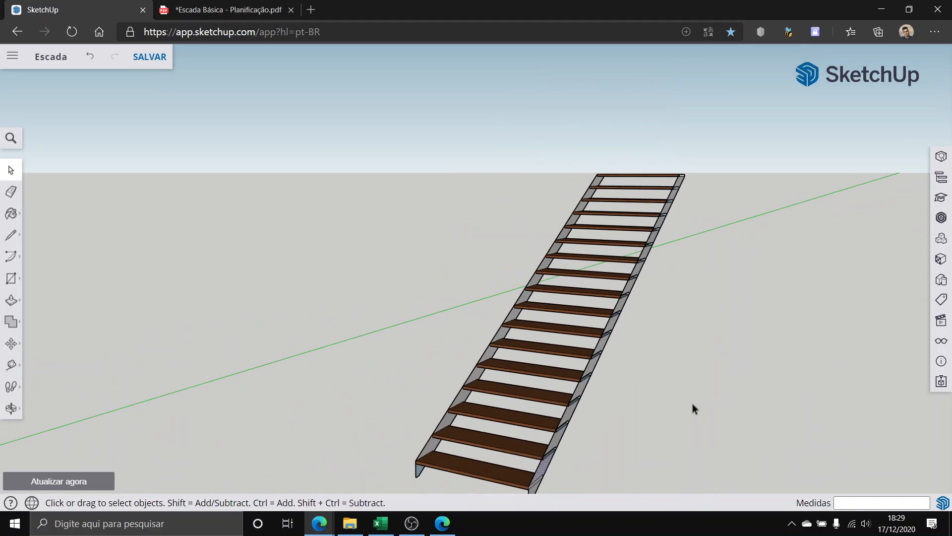
{"action": "scroll", "coordinate": [680, 419], "scroll_direction": "down", "scroll_amount": 2}
{"action": "scroll", "coordinate": [679, 412], "scroll_direction": "down", "scroll_amount": 1}
{"action": "middle_click_drag", "start_coordinate": [794, 464], "coordinate": [549, 365]}
{"action": "scroll", "coordinate": [835, 299], "scroll_direction": "down", "scroll_amount": 3}
{"action": "scroll", "coordinate": [540, 382], "scroll_direction": "up", "scroll_amount": 5}
Step: Close the open tread-end notch in the stringer with a face by drawing a 0.03 m line over its short front edge
{"action": "scroll", "coordinate": [459, 358], "scroll_direction": "up", "scroll_amount": 3}
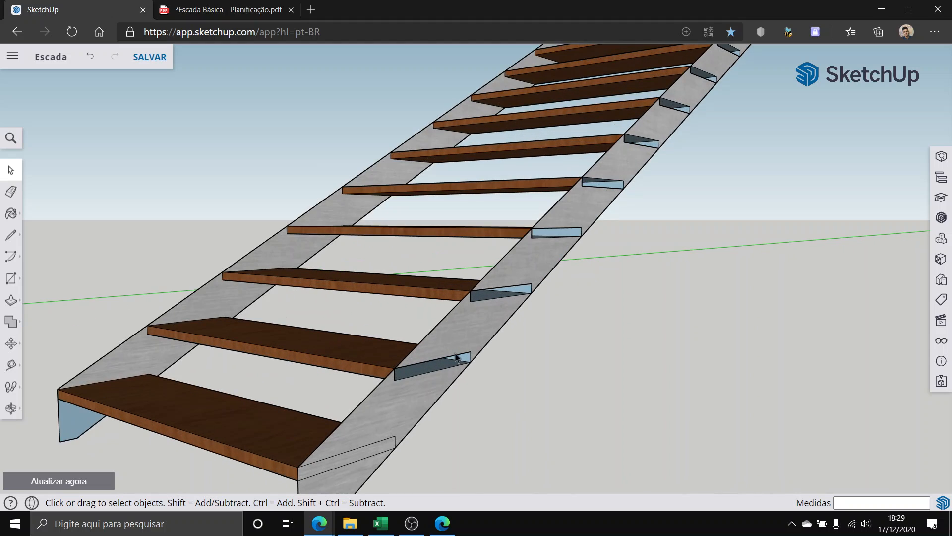
{"action": "scroll", "coordinate": [131, 414], "scroll_direction": "up", "scroll_amount": 3}
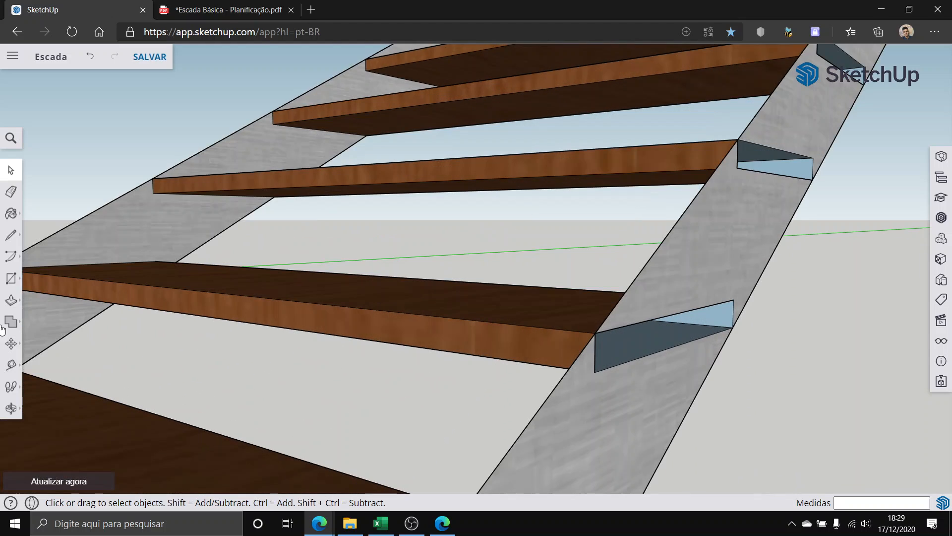
{"action": "left_click", "coordinate": [11, 236]}
{"action": "left_click", "coordinate": [595, 334]}
{"action": "left_click", "coordinate": [596, 372]}
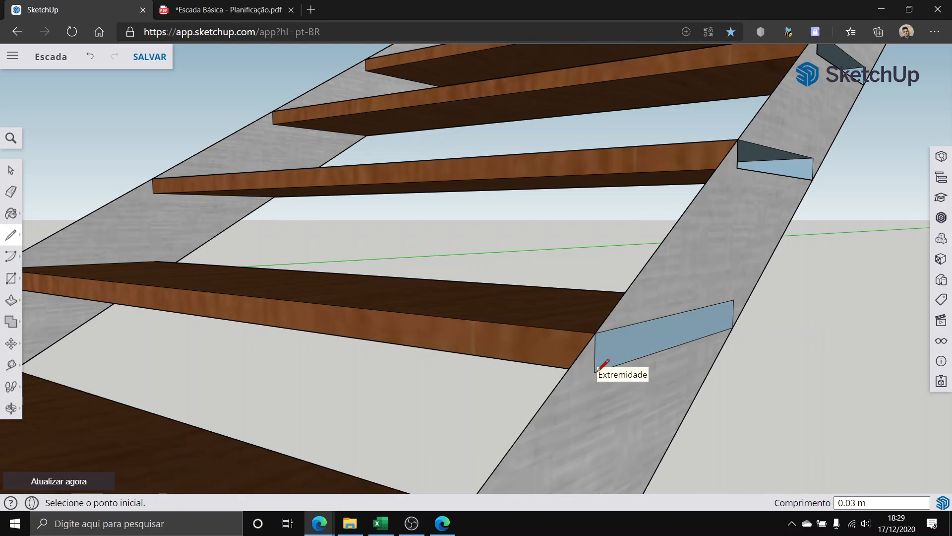
{"action": "left_click", "coordinate": [11, 170]}
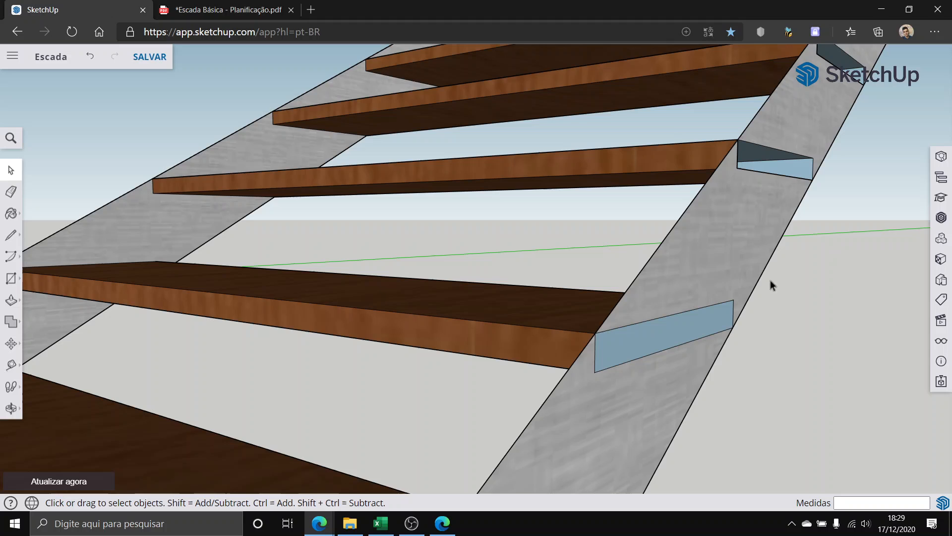
Step: Delete the upper edge of the face closing the tread-end notch, inspect the tread, and undo the deletion
{"action": "left_click", "coordinate": [626, 326]}
{"action": "key", "text": "Delete"}
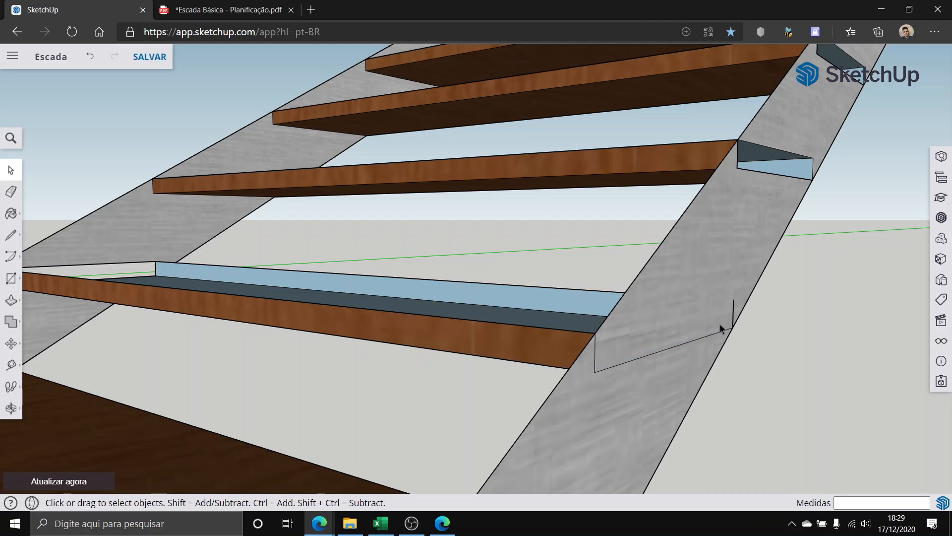
{"action": "middle_click_drag", "start_coordinate": [723, 319], "coordinate": [214, 259]}
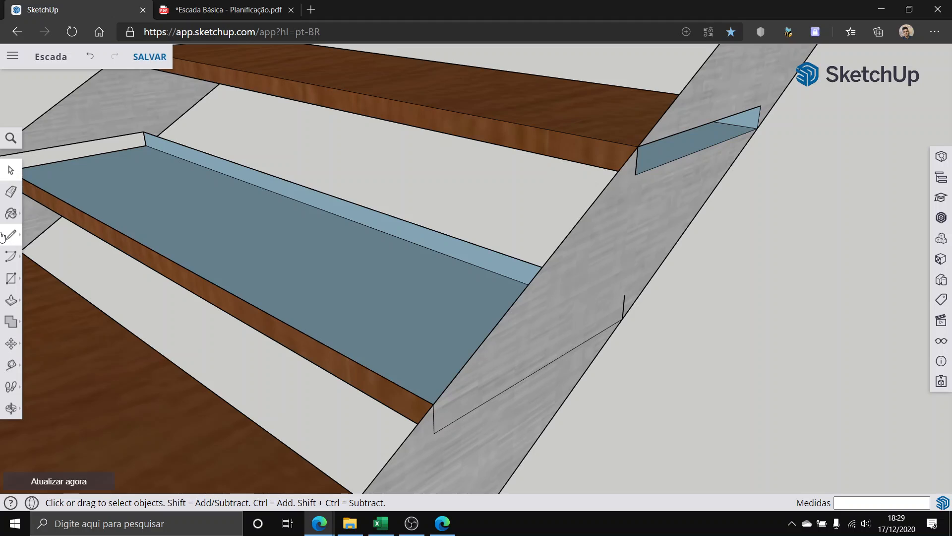
{"action": "left_click", "coordinate": [96, 58]}
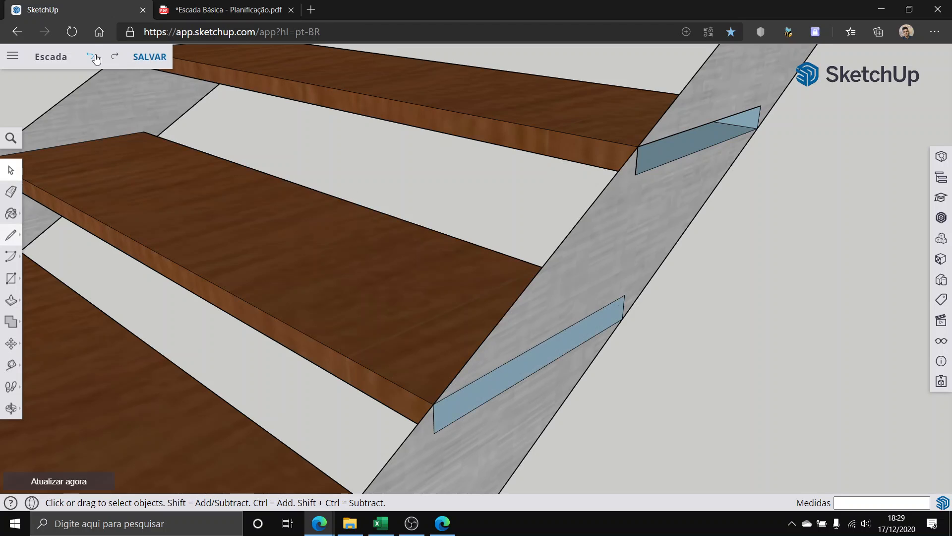
Step: Try to remove the closing face's upper edge with the Eraser tool
{"action": "left_click", "coordinate": [11, 191]}
{"action": "scroll", "coordinate": [566, 298], "scroll_direction": "up", "scroll_amount": 1}
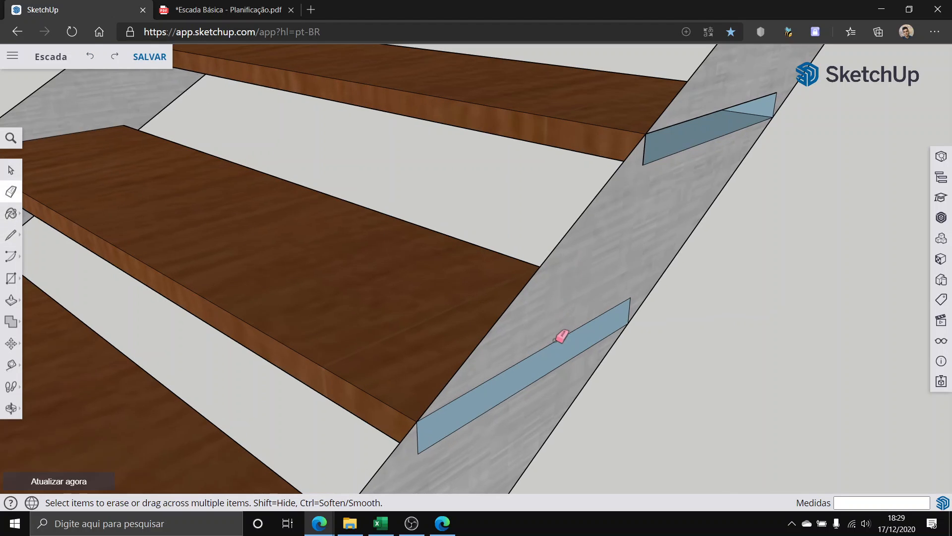
{"action": "mouse_move", "coordinate": [542, 353]}
{"action": "middle_mouse_down"}
{"action": "mouse_move", "coordinate": [525, 253]}
{"action": "mouse_move", "coordinate": [521, 327]}
{"action": "mouse_move", "coordinate": [357, 412]}
{"action": "mouse_move", "coordinate": [570, 496]}
{"action": "mouse_move", "coordinate": [486, 329]}
{"action": "mouse_move", "coordinate": [467, 187]}
{"action": "mouse_move", "coordinate": [604, 249]}
{"action": "mouse_move", "coordinate": [617, 368]}
{"action": "mouse_move", "coordinate": [481, 398]}
{"action": "mouse_move", "coordinate": [23, 144]}
{"action": "middle_mouse_up"}
{"action": "scroll", "coordinate": [519, 327], "scroll_direction": "up", "scroll_amount": 2}
{"action": "key", "text": "space"}
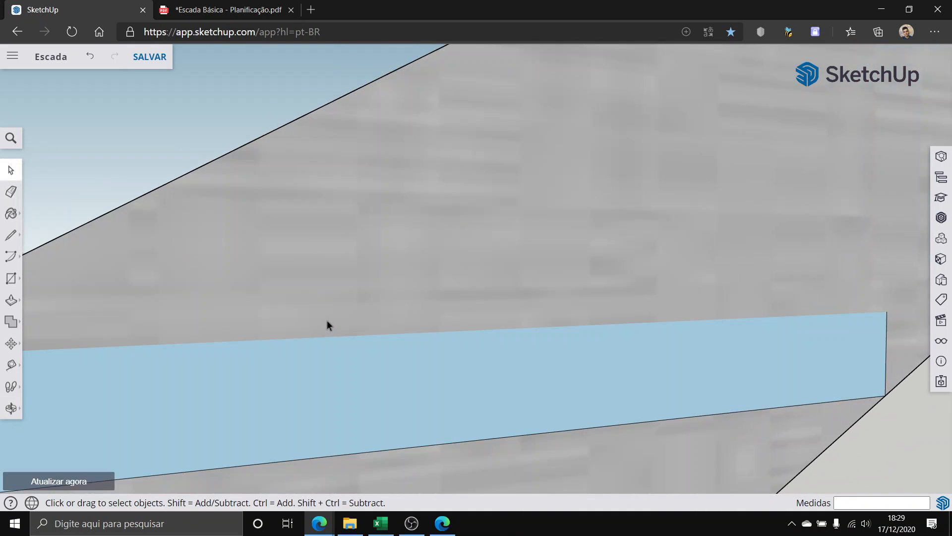
Step: Try deleting the notch's upper edge again and undo the edits back to the open tread-end notch
{"action": "key", "text": "ctrl+z"}
{"action": "scroll", "coordinate": [338, 350], "scroll_direction": "down", "scroll_amount": 2}
{"action": "left_click", "coordinate": [339, 350]}
{"action": "key", "text": "Delete"}
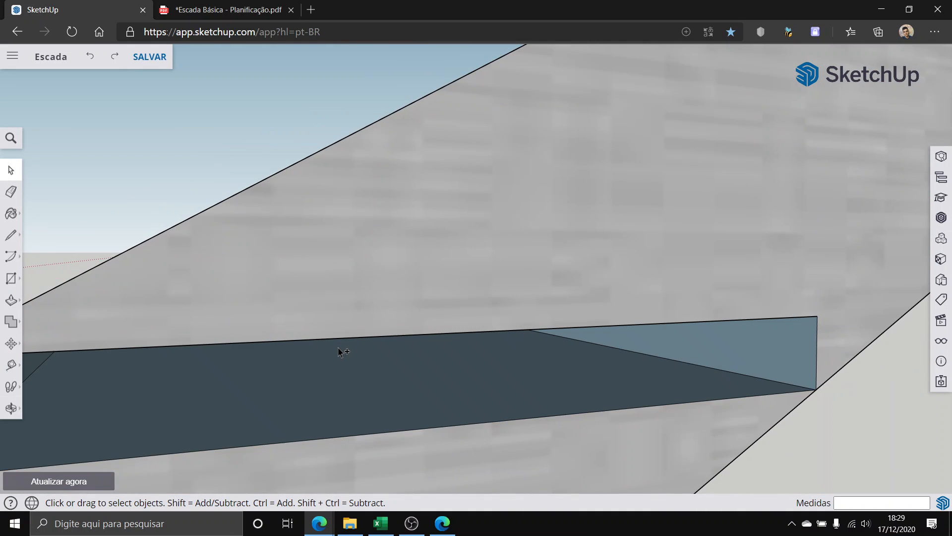
Step: Measure the stringer's thickness at the foot of the finished straight staircase with railings
{"action": "scroll", "coordinate": [317, 370], "scroll_direction": "down", "scroll_amount": 12}
{"action": "scroll", "coordinate": [318, 407], "scroll_direction": "down", "scroll_amount": 4}
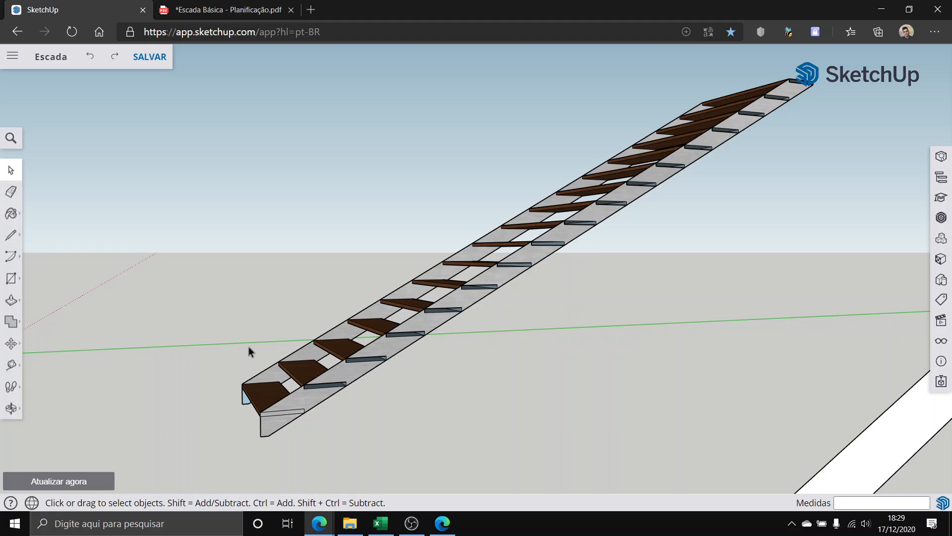
{"action": "scroll", "coordinate": [352, 365], "scroll_direction": "down", "scroll_amount": 3}
{"action": "middle_click_drag", "start_coordinate": [353, 366], "coordinate": [737, 208]}
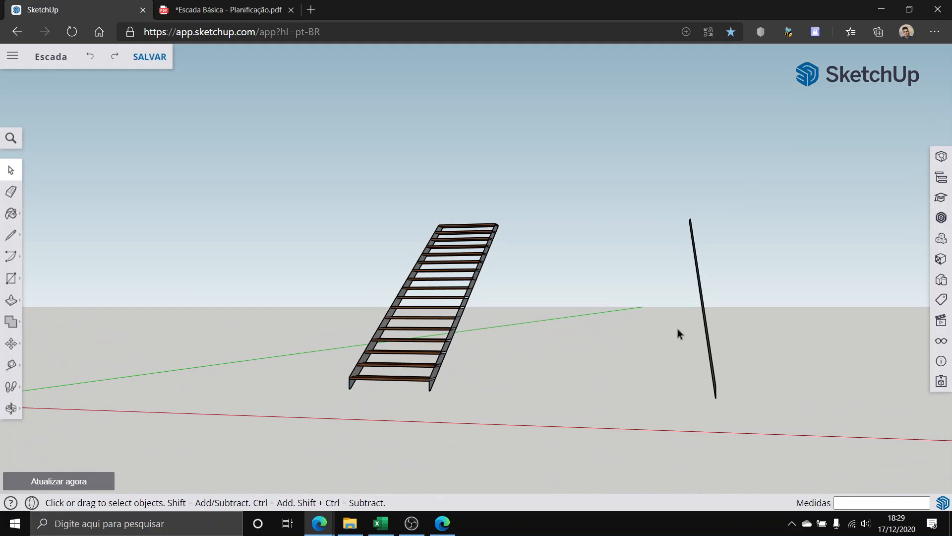
{"action": "scroll", "coordinate": [647, 359], "scroll_direction": "up", "scroll_amount": 5}
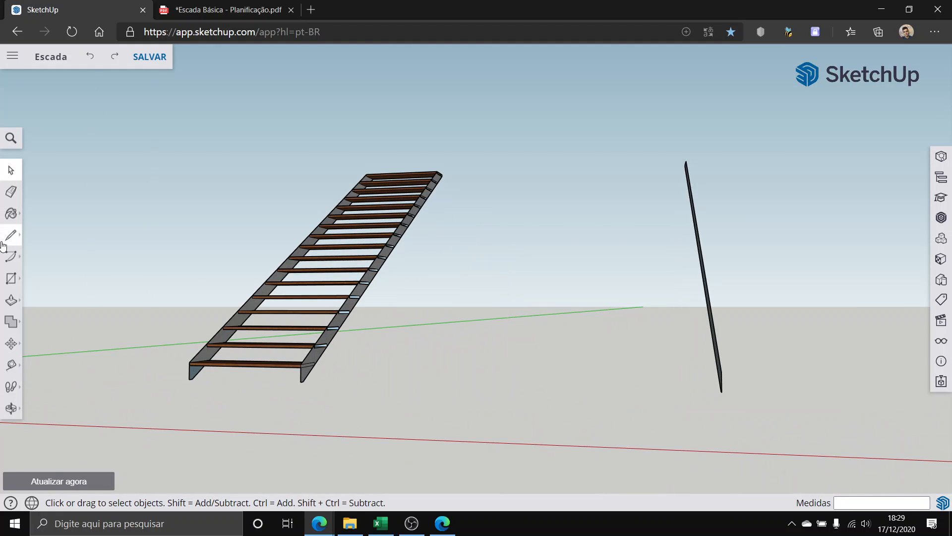
{"action": "scroll", "coordinate": [200, 339], "scroll_direction": "down", "scroll_amount": 4}
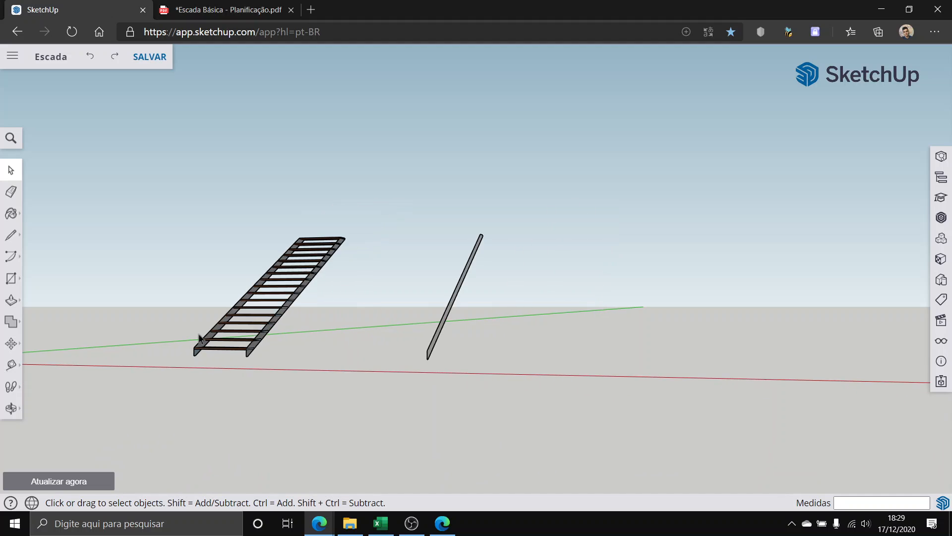
{"action": "scroll", "coordinate": [200, 339], "scroll_direction": "down", "scroll_amount": 4}
{"action": "scroll", "coordinate": [889, 358], "scroll_direction": "up", "scroll_amount": 5}
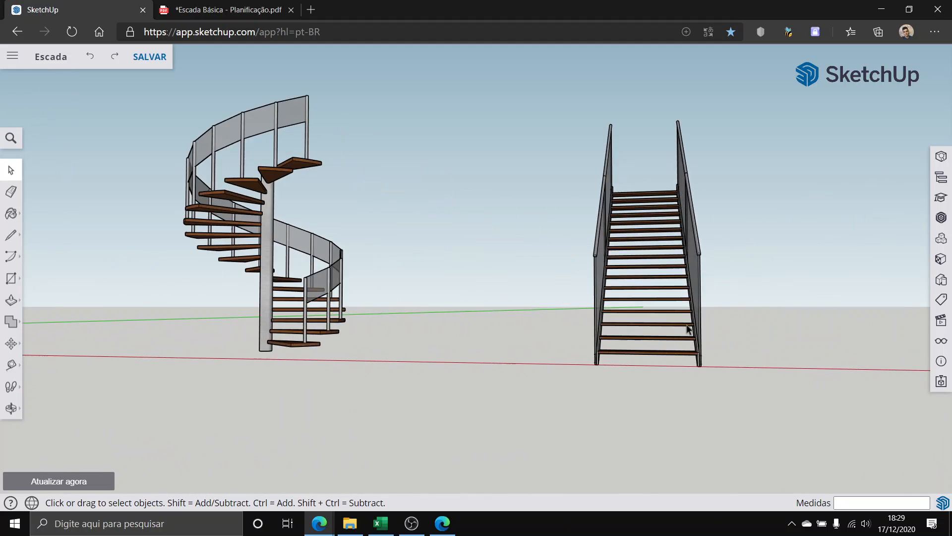
{"action": "scroll", "coordinate": [563, 369], "scroll_direction": "up", "scroll_amount": 8}
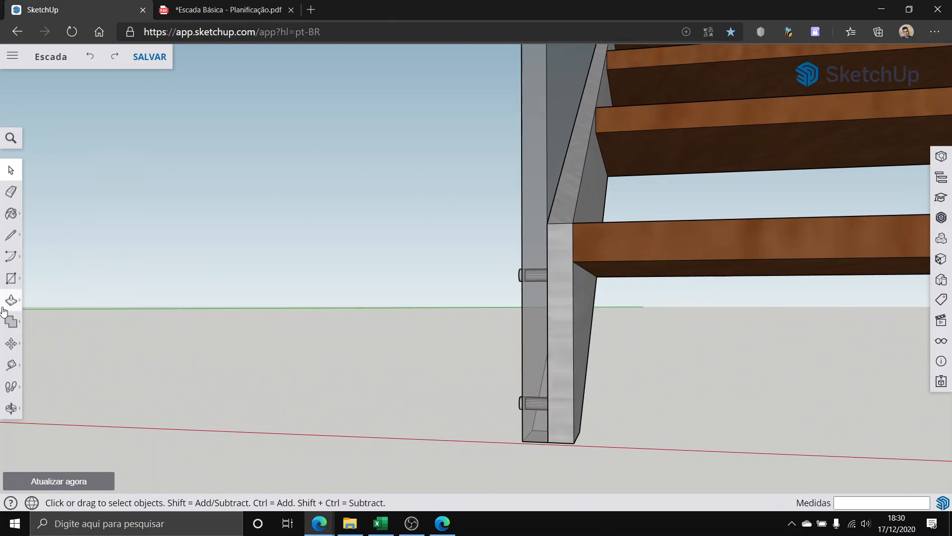
{"action": "left_click", "coordinate": [9, 364]}
{"action": "left_click", "coordinate": [575, 342]}
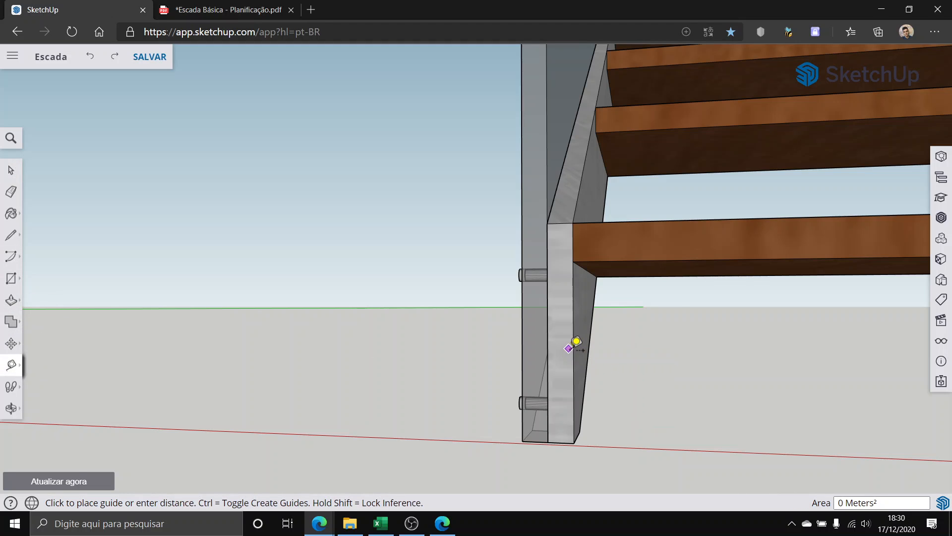
{"action": "key", "text": "Escape"}
{"action": "left_click", "coordinate": [573, 351]}
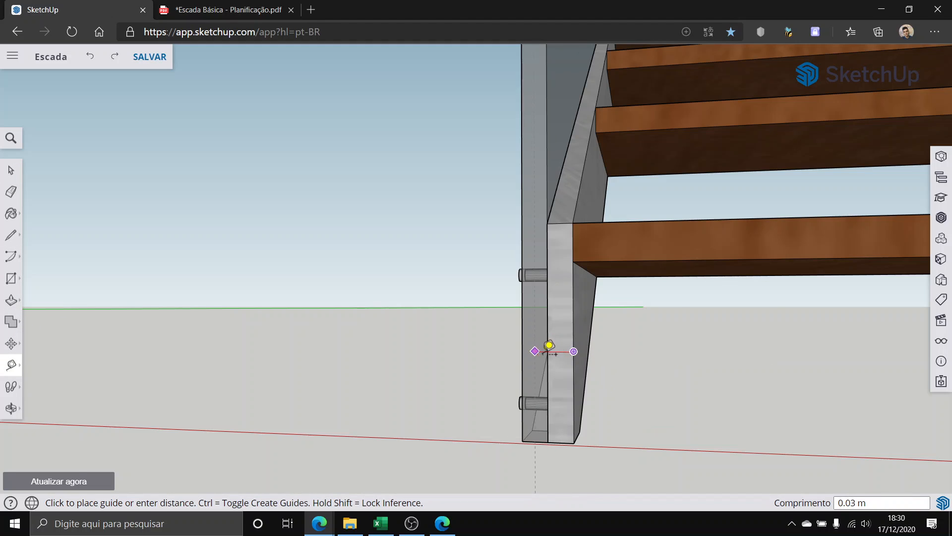
{"action": "left_click", "coordinate": [11, 170]}
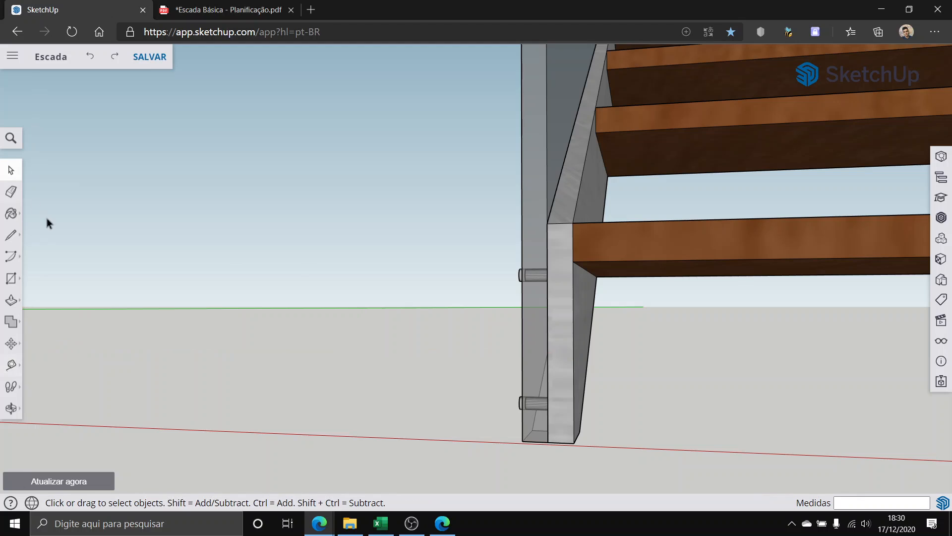
{"action": "scroll", "coordinate": [59, 243], "scroll_direction": "down", "scroll_amount": 5}
{"action": "scroll", "coordinate": [420, 299], "scroll_direction": "down", "scroll_amount": 6}
{"action": "middle_click_drag", "start_coordinate": [436, 345], "coordinate": [144, 258]}
{"action": "scroll", "coordinate": [79, 250], "scroll_direction": "up", "scroll_amount": 8}
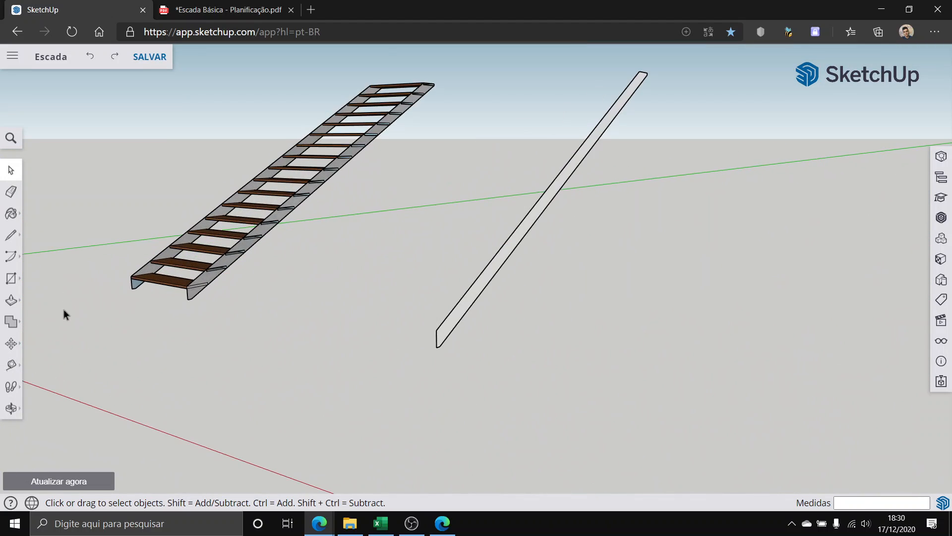
{"action": "middle_click_drag", "start_coordinate": [63, 310], "coordinate": [227, 245]}
{"action": "scroll", "coordinate": [113, 278], "scroll_direction": "up", "scroll_amount": 6}
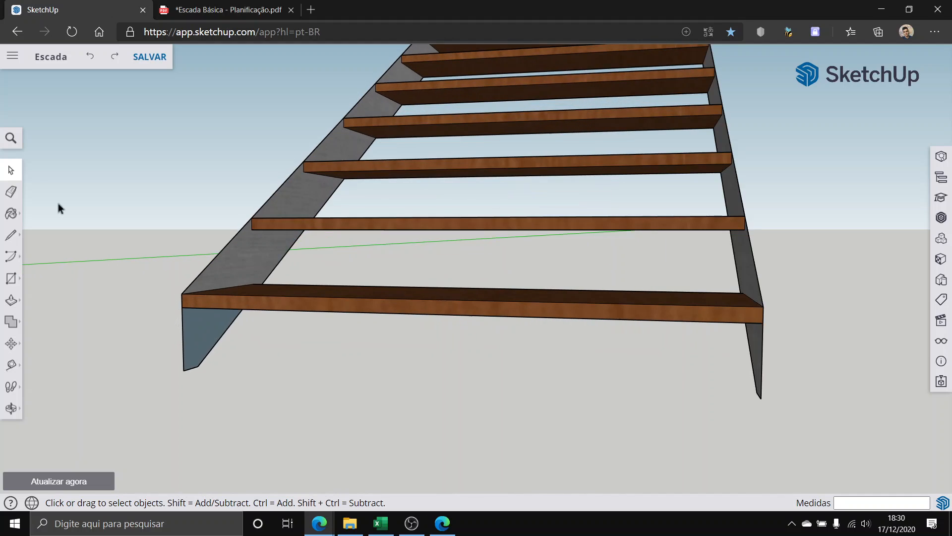
{"action": "left_click", "coordinate": [6, 214]}
{"action": "mouse_move", "coordinate": [240, 361]}
{"action": "middle_mouse_down"}
{"action": "mouse_move", "coordinate": [529, 410]}
{"action": "mouse_move", "coordinate": [495, 336]}
{"action": "middle_mouse_up"}
{"action": "scroll", "coordinate": [495, 336], "scroll_direction": "down", "scroll_amount": 3}
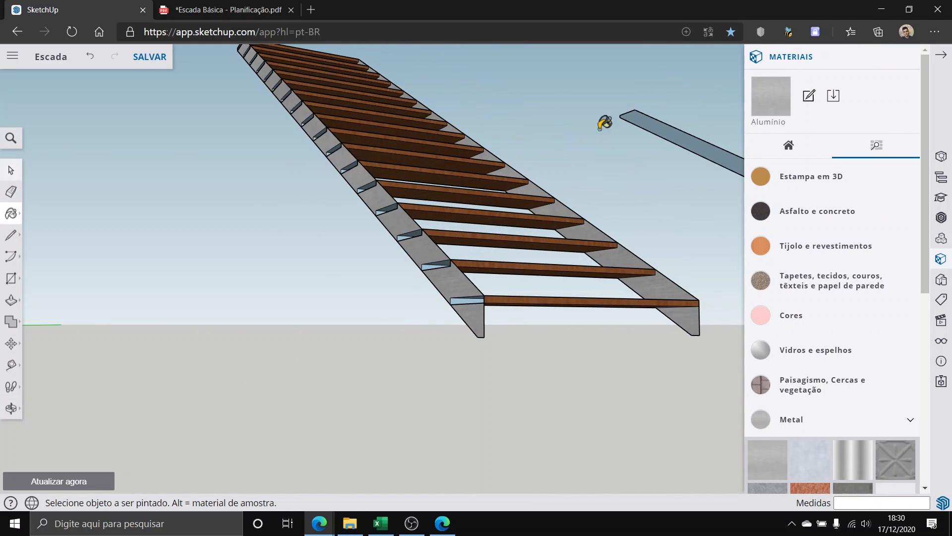
{"action": "left_click", "coordinate": [941, 54]}
Step: Select the loose plain stringer and move it 3.85 m onto the stairs' nearest stringer, aligning their lower end corners
{"action": "scroll", "coordinate": [787, 194], "scroll_direction": "down", "scroll_amount": 3}
{"action": "middle_click_drag", "start_coordinate": [787, 195], "coordinate": [550, 342]}
{"action": "left_click", "coordinate": [7, 170]}
{"action": "scroll", "coordinate": [111, 168], "scroll_direction": "down", "scroll_amount": 3}
{"action": "mouse_move", "coordinate": [615, 216]}
{"action": "middle_mouse_down"}
{"action": "mouse_move", "coordinate": [624, 192]}
{"action": "mouse_move", "coordinate": [522, 276]}
{"action": "mouse_move", "coordinate": [648, 157]}
{"action": "middle_mouse_up"}
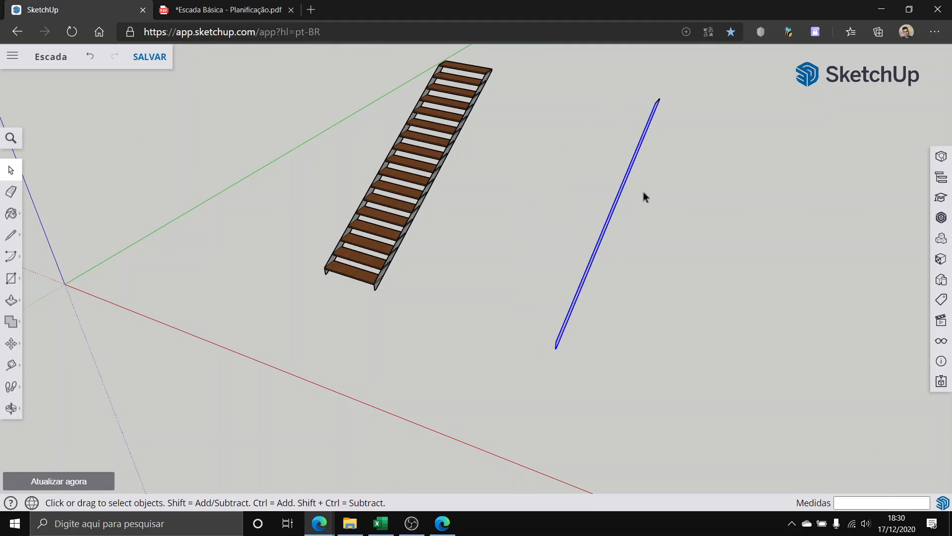
{"action": "middle_click_drag", "start_coordinate": [643, 195], "coordinate": [686, 415]}
{"action": "left_click_drag", "start_coordinate": [687, 414], "coordinate": [585, 77]}
{"action": "scroll", "coordinate": [333, 285], "scroll_direction": "up", "scroll_amount": 2}
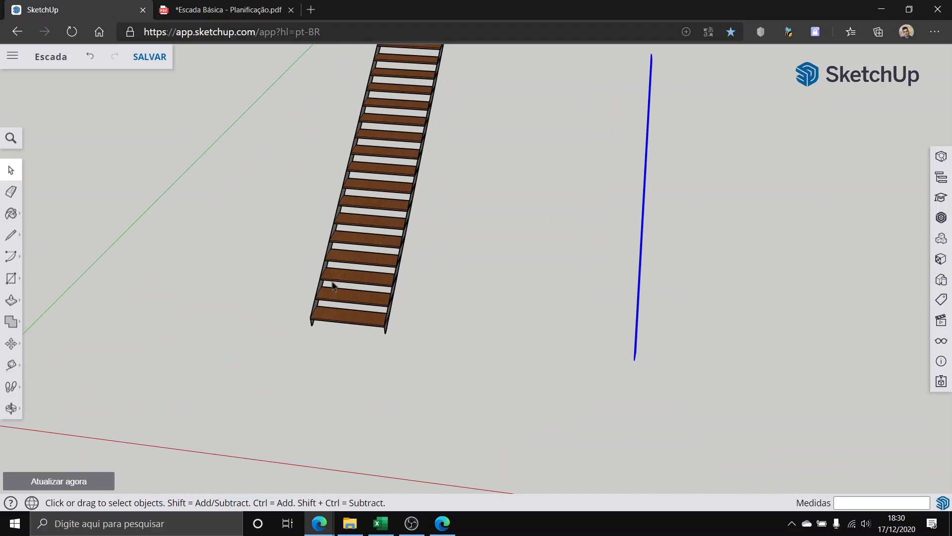
{"action": "left_click", "coordinate": [10, 344]}
{"action": "scroll", "coordinate": [655, 366], "scroll_direction": "up", "scroll_amount": 5}
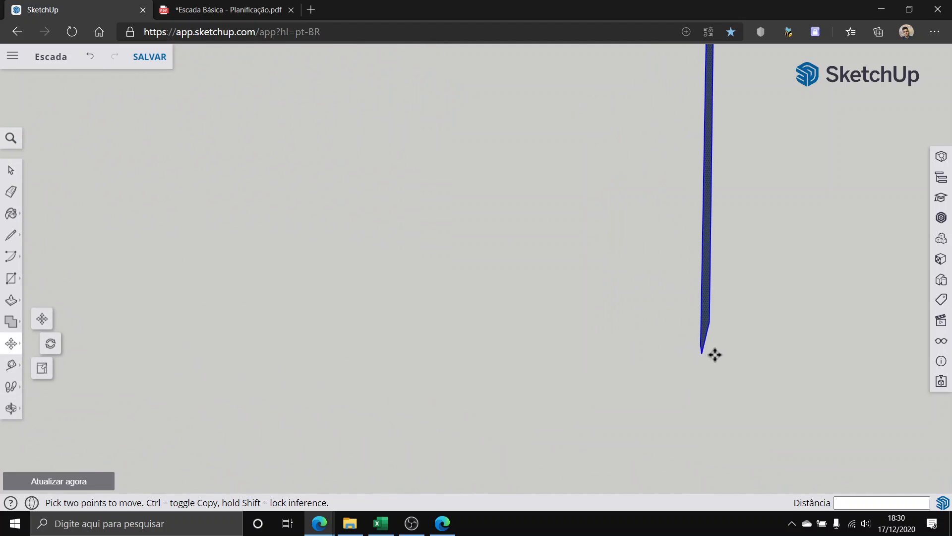
{"action": "left_click", "coordinate": [700, 351]}
{"action": "scroll", "coordinate": [615, 330], "scroll_direction": "down", "scroll_amount": 6}
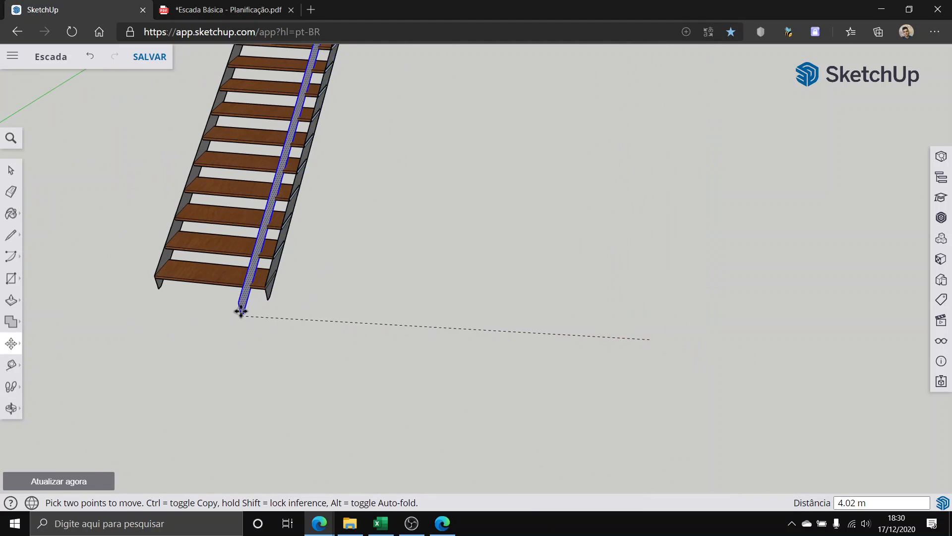
{"action": "scroll", "coordinate": [241, 310], "scroll_direction": "up", "scroll_amount": 4}
{"action": "scroll", "coordinate": [299, 290], "scroll_direction": "up", "scroll_amount": 2}
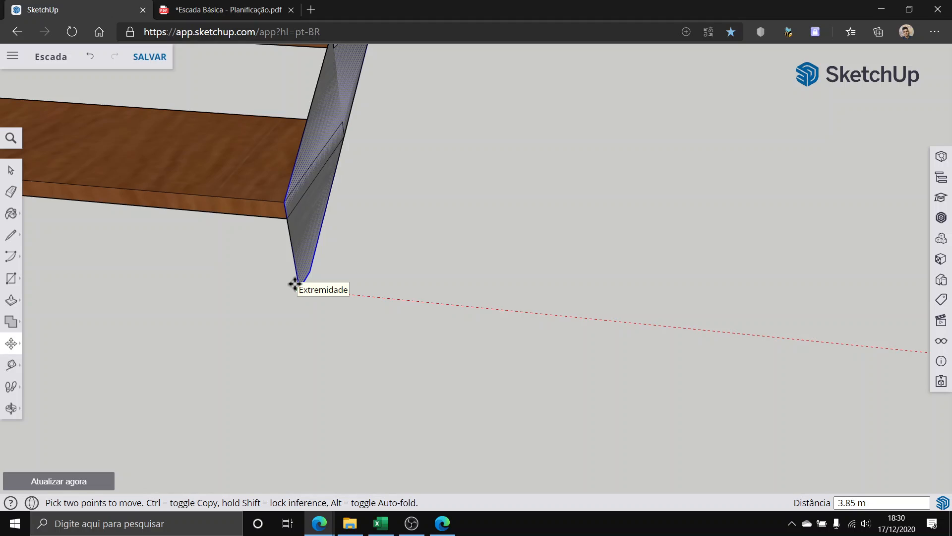
{"action": "left_click", "coordinate": [295, 284]}
Step: Try to copy the placed stringer toward the opposite side, then cancel the copy and undo the placement
{"action": "key", "text": "ctrl"}
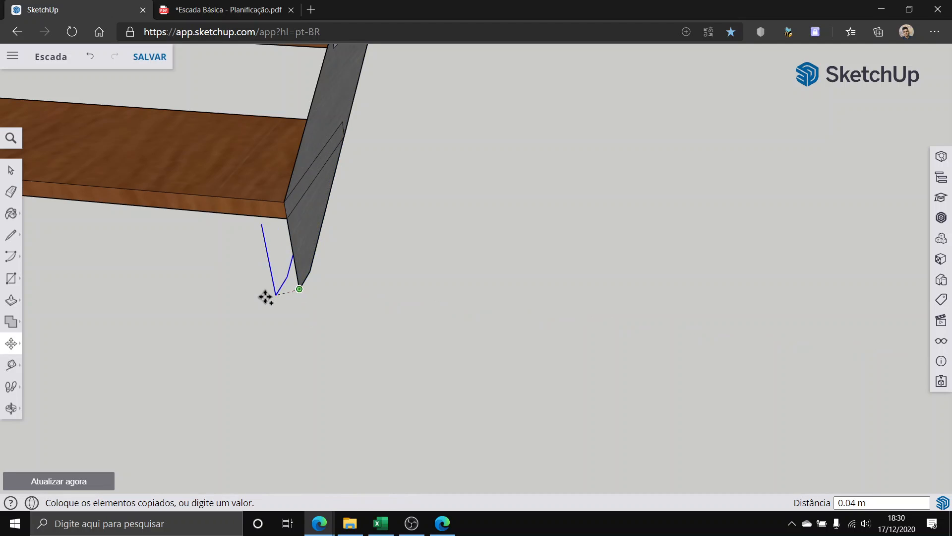
{"action": "scroll", "coordinate": [261, 297], "scroll_direction": "down", "scroll_amount": 3}
{"action": "key", "text": "Escape"}
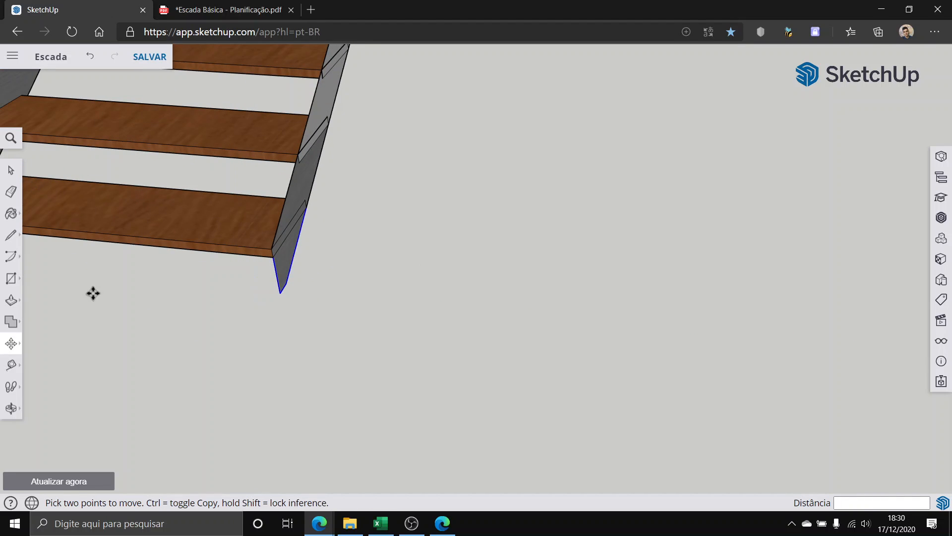
{"action": "left_click", "coordinate": [10, 171]}
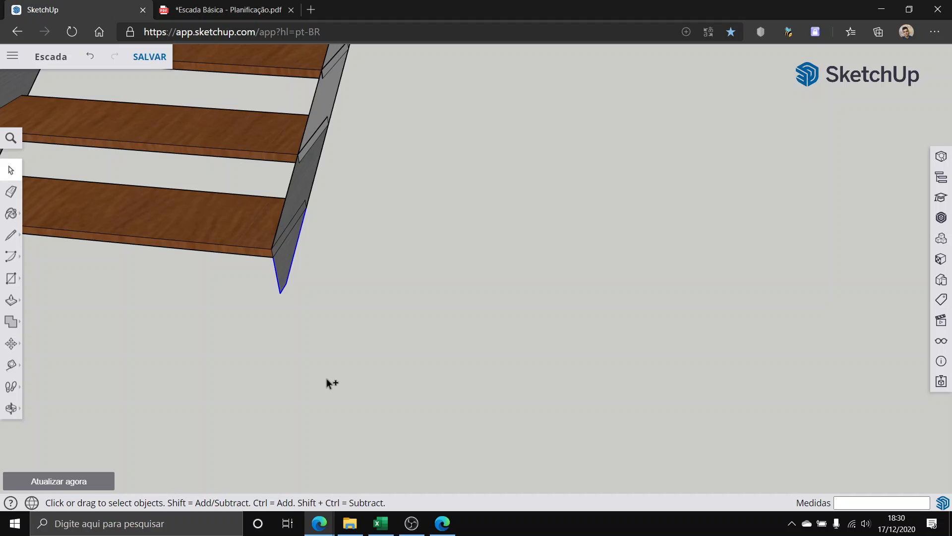
{"action": "scroll", "coordinate": [516, 280], "scroll_direction": "down", "scroll_amount": 1}
{"action": "scroll", "coordinate": [264, 279], "scroll_direction": "down", "scroll_amount": 3}
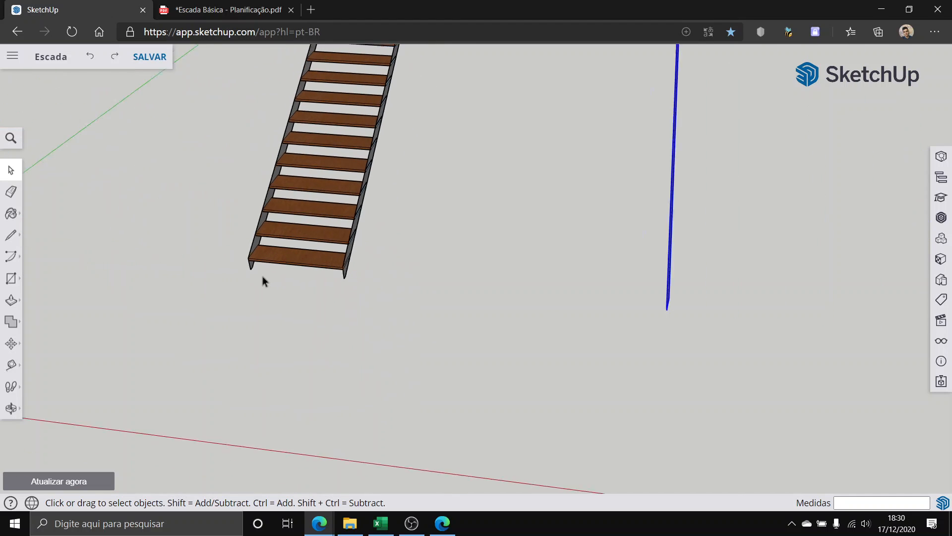
Step: Copy the loose plain stringer 3.85 m onto the stairs' nearest stringer, matching their lower end corners
{"action": "left_click", "coordinate": [5, 342]}
{"action": "scroll", "coordinate": [629, 310], "scroll_direction": "up", "scroll_amount": 5}
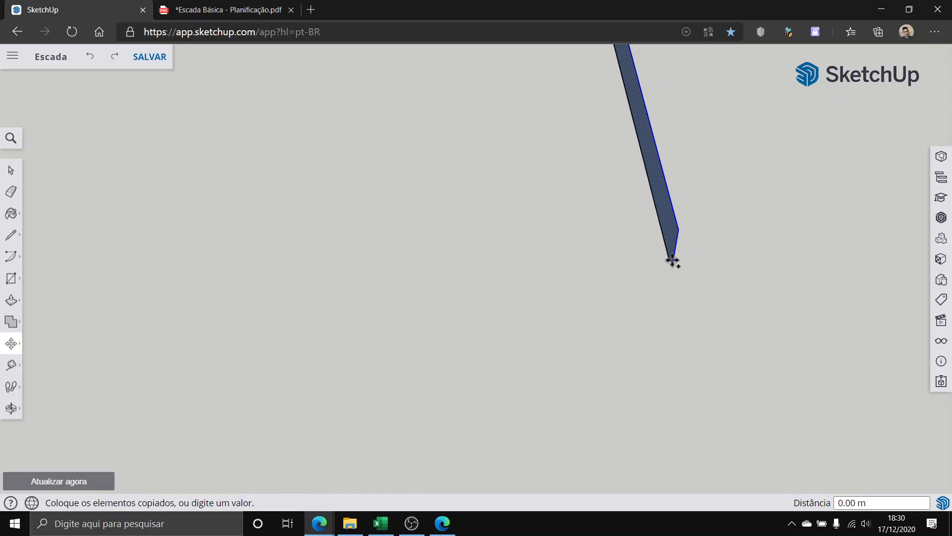
{"action": "scroll", "coordinate": [537, 287], "scroll_direction": "down", "scroll_amount": 5}
{"action": "scroll", "coordinate": [199, 301], "scroll_direction": "up", "scroll_amount": 1}
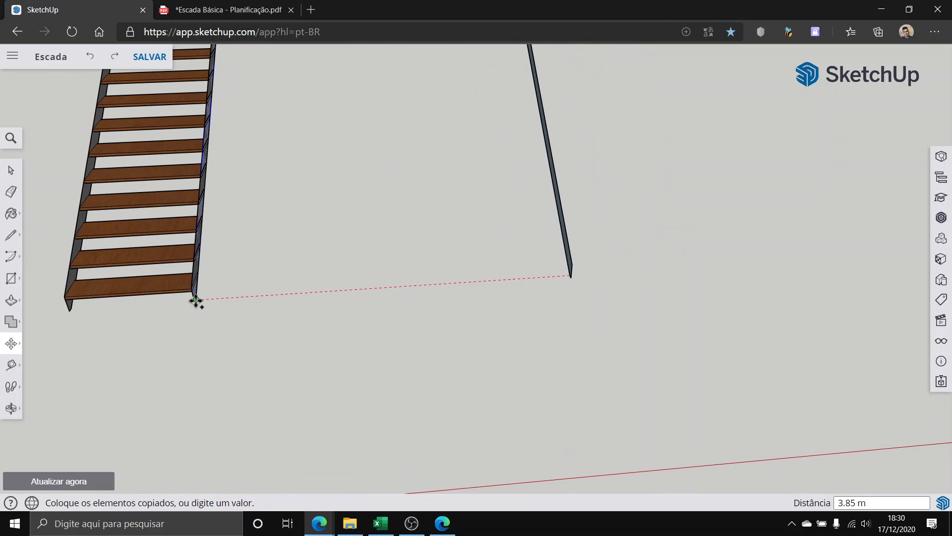
{"action": "left_click", "coordinate": [196, 300]}
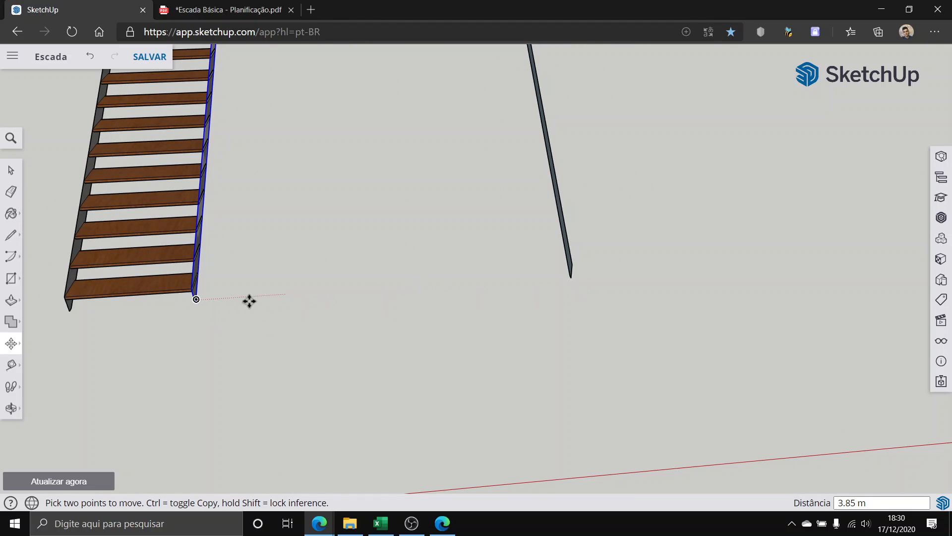
{"action": "left_click", "coordinate": [198, 300]}
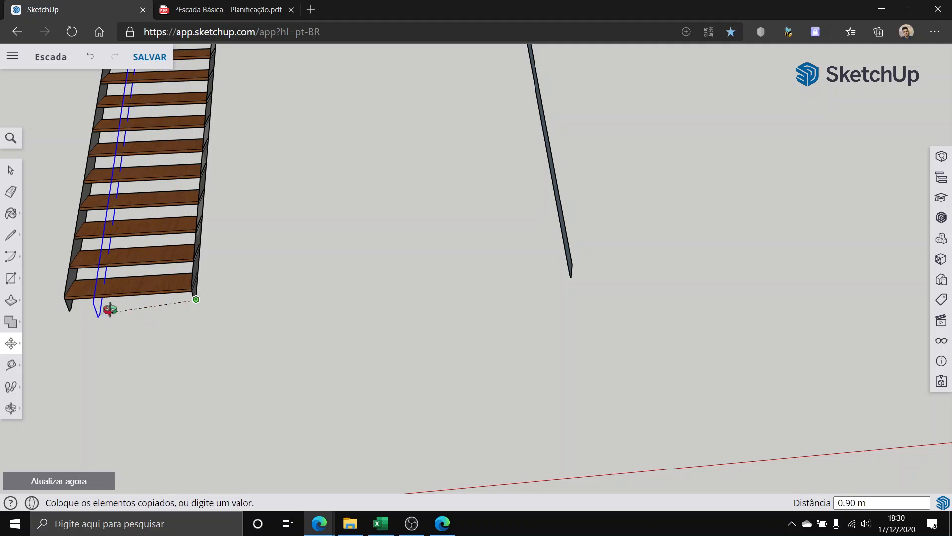
{"action": "middle_click_drag", "start_coordinate": [102, 308], "coordinate": [438, 231]}
{"action": "middle_click_drag", "start_coordinate": [544, 263], "coordinate": [163, 341]}
{"action": "key", "text": "Escape"}
{"action": "scroll", "coordinate": [173, 289], "scroll_direction": "down", "scroll_amount": 1}
Step: Select the original loose stringer and move it 5.07 m onto the stairs' opposite stringer, snapping to its lower end corner
{"action": "left_click", "coordinate": [10, 171]}
{"action": "scroll", "coordinate": [294, 211], "scroll_direction": "down", "scroll_amount": 10}
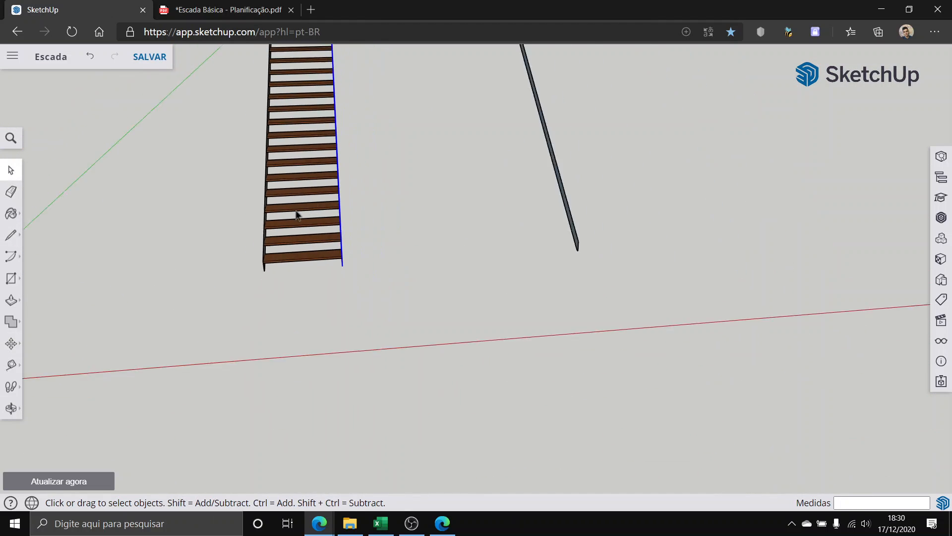
{"action": "left_click_drag", "start_coordinate": [515, 248], "coordinate": [458, 174]}
{"action": "scroll", "coordinate": [355, 154], "scroll_direction": "up", "scroll_amount": 3}
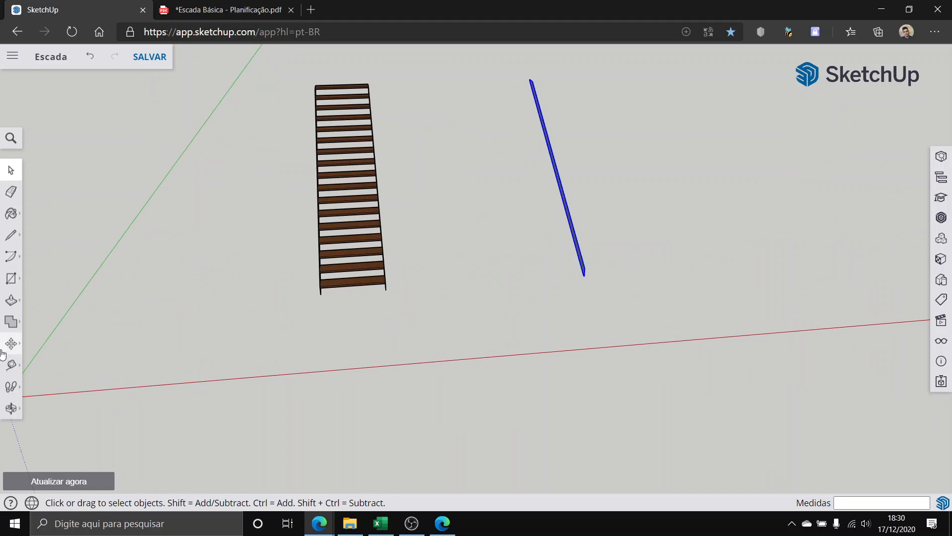
{"action": "left_click", "coordinate": [10, 343]}
{"action": "scroll", "coordinate": [602, 289], "scroll_direction": "up", "scroll_amount": 6}
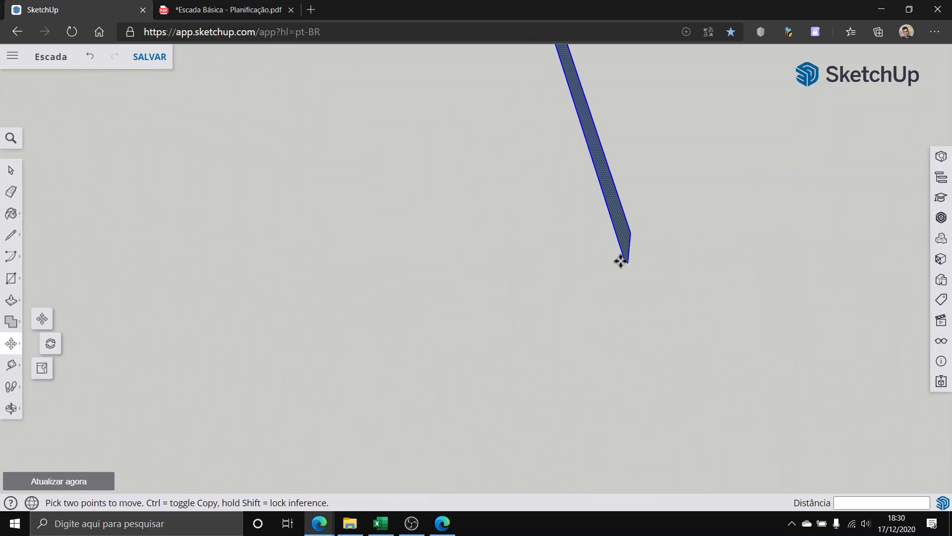
{"action": "left_click", "coordinate": [628, 262]}
{"action": "scroll", "coordinate": [136, 323], "scroll_direction": "down", "scroll_amount": 6}
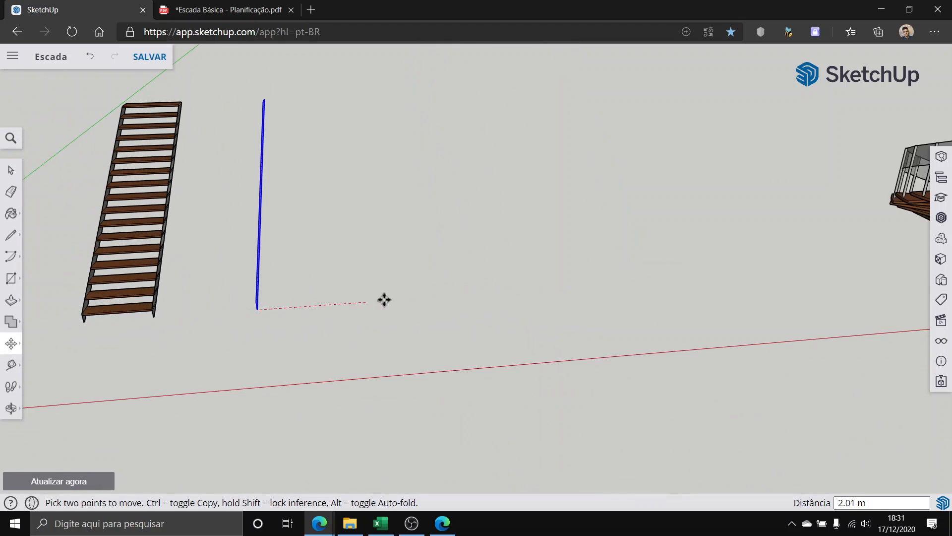
{"action": "middle_click_drag", "start_coordinate": [383, 299], "coordinate": [241, 290]}
{"action": "scroll", "coordinate": [130, 256], "scroll_direction": "up", "scroll_amount": 6}
{"action": "middle_click_drag", "start_coordinate": [121, 257], "coordinate": [456, 363]}
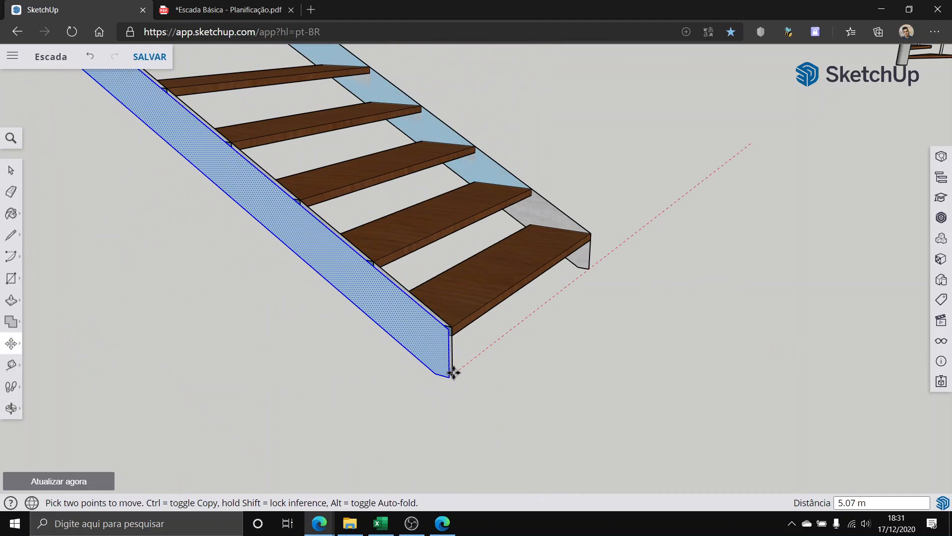
{"action": "left_click", "coordinate": [454, 372]}
Step: Try to push/pull the plain face on the stairs' nearest stringer to thicken it, then cancel the extrusion
{"action": "scroll", "coordinate": [366, 312], "scroll_direction": "down", "scroll_amount": 5}
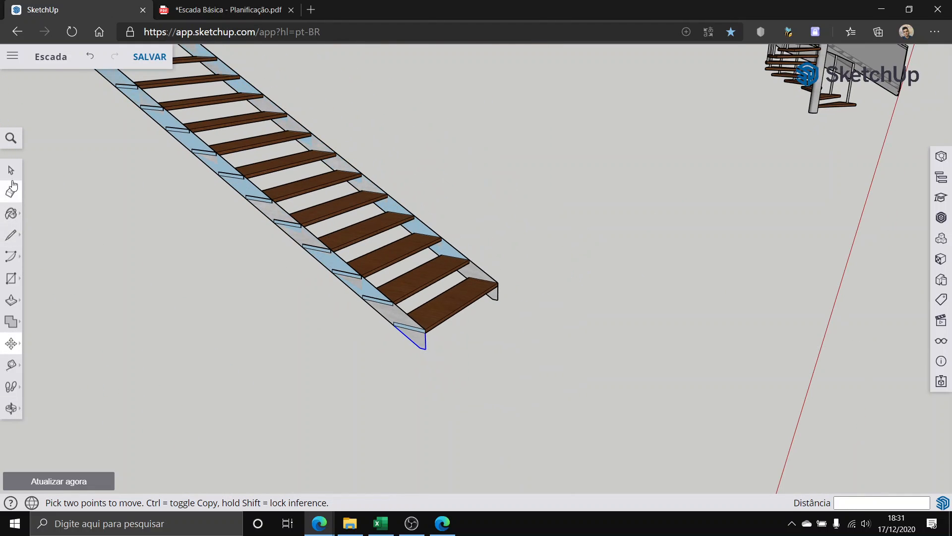
{"action": "scroll", "coordinate": [491, 191], "scroll_direction": "up", "scroll_amount": 2}
{"action": "scroll", "coordinate": [345, 288], "scroll_direction": "up", "scroll_amount": 4}
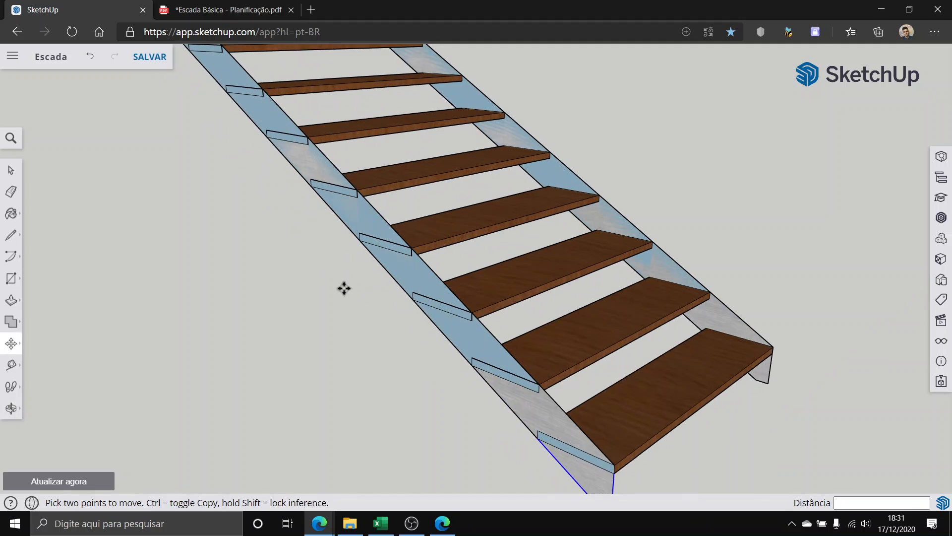
{"action": "left_click", "coordinate": [10, 170]}
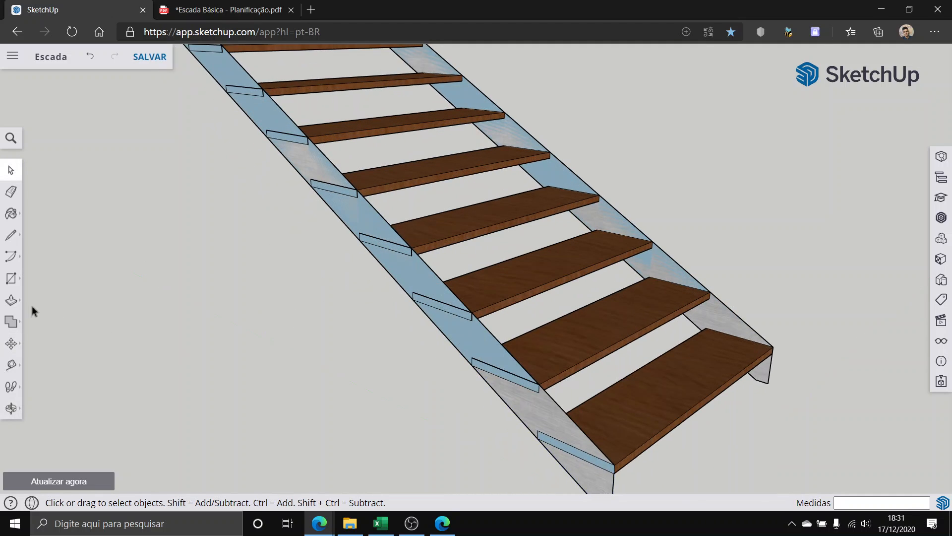
{"action": "left_click", "coordinate": [5, 301]}
{"action": "scroll", "coordinate": [334, 355], "scroll_direction": "up", "scroll_amount": 3}
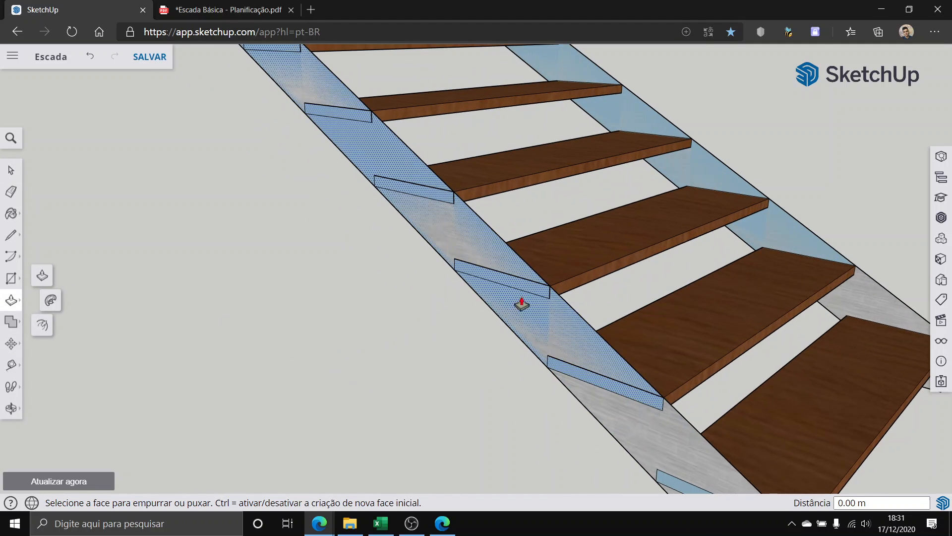
{"action": "left_click", "coordinate": [539, 319]}
{"action": "scroll", "coordinate": [507, 320], "scroll_direction": "down", "scroll_amount": 3}
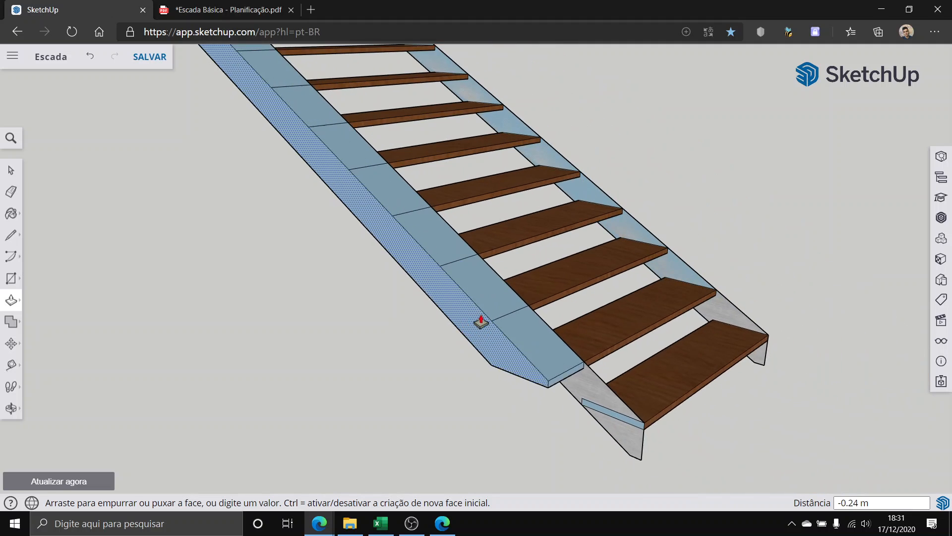
{"action": "middle_click_drag", "start_coordinate": [481, 322], "coordinate": [443, 287]}
{"action": "scroll", "coordinate": [445, 287], "scroll_direction": "down", "scroll_amount": 1}
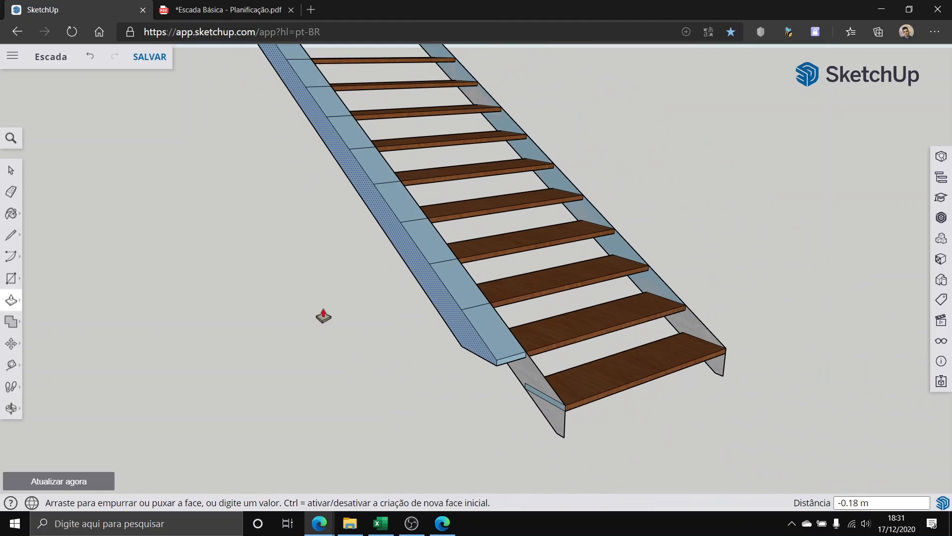
{"action": "key", "text": "Escape"}
{"action": "scroll", "coordinate": [7, 174], "scroll_direction": "up", "scroll_amount": 2}
{"action": "left_click", "coordinate": [10, 172]}
Step: Pull the lowest tread-end face on the nearest stringer outward about 0.03 m, then undo the extrusion
{"action": "scroll", "coordinate": [538, 429], "scroll_direction": "up", "scroll_amount": 4}
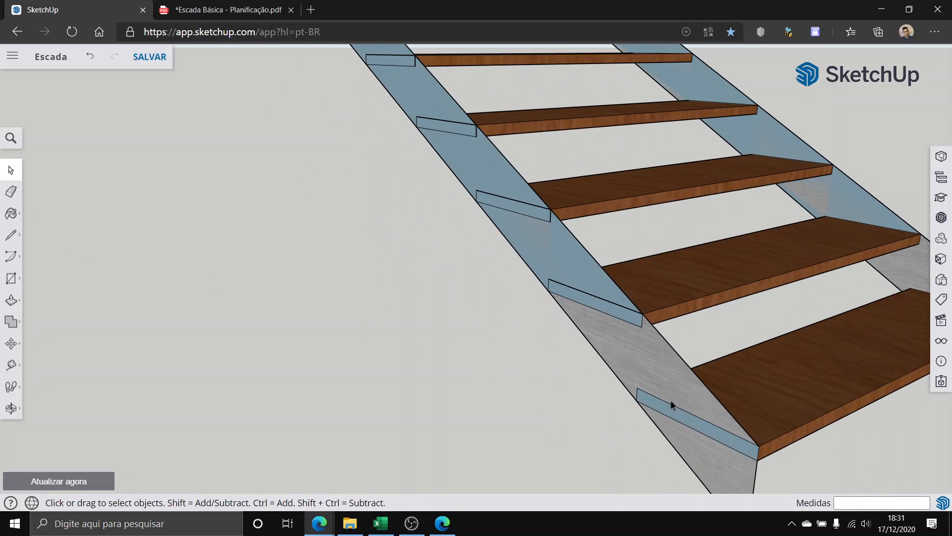
{"action": "left_click", "coordinate": [10, 301]}
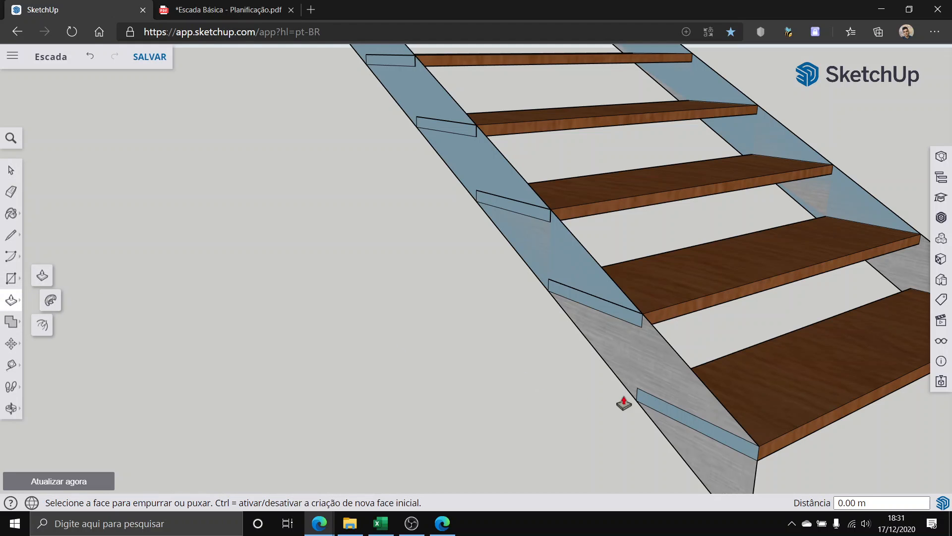
{"action": "left_click", "coordinate": [661, 404]}
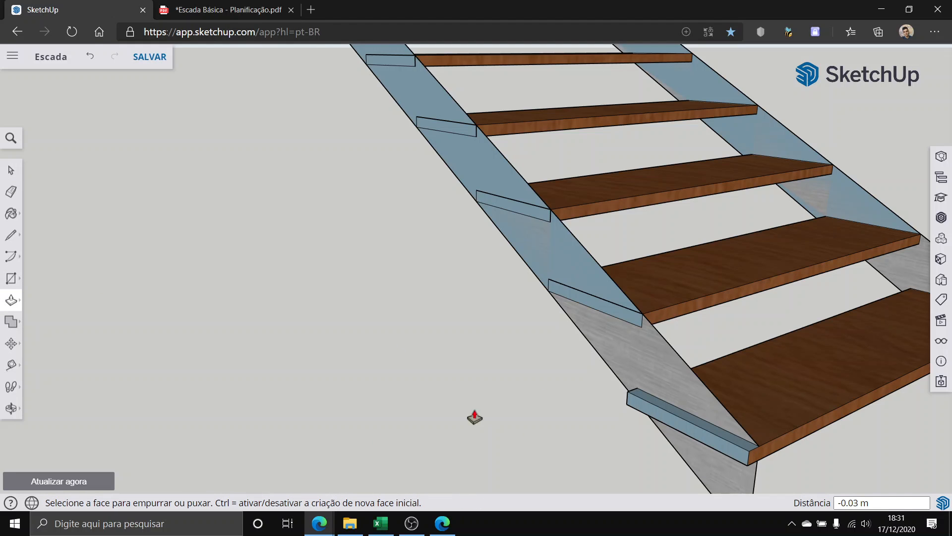
{"action": "left_click", "coordinate": [7, 170]}
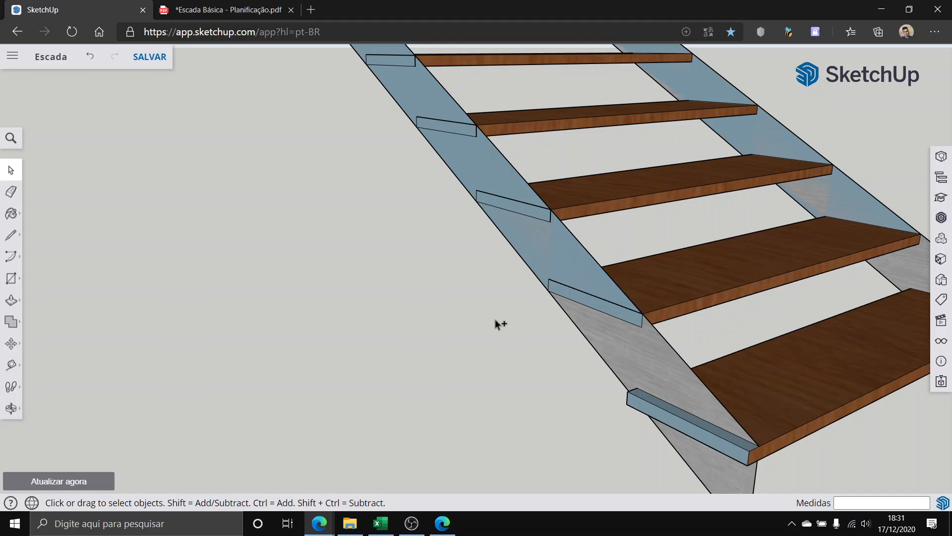
{"action": "scroll", "coordinate": [442, 350], "scroll_direction": "down", "scroll_amount": 4}
{"action": "scroll", "coordinate": [516, 303], "scroll_direction": "down", "scroll_amount": 2}
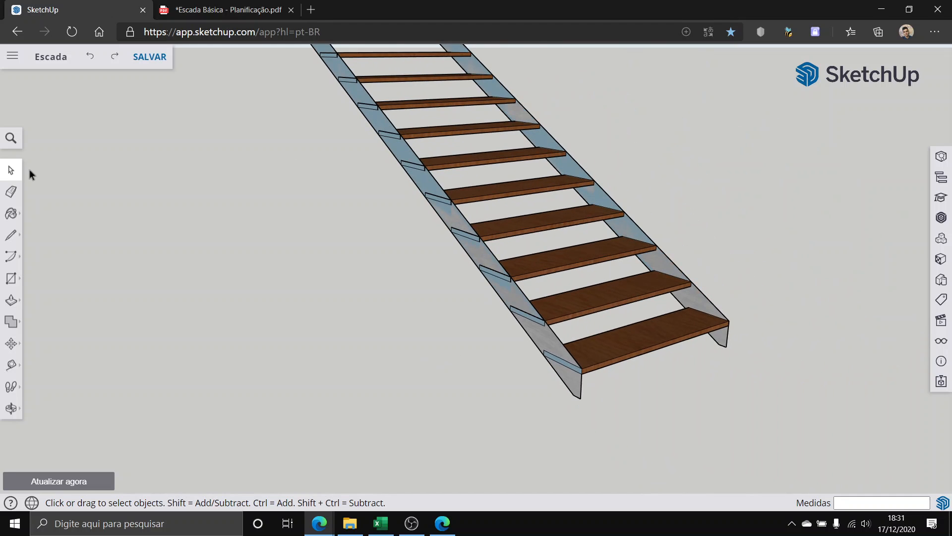
Step: Examine the faces of the nearest stringer from the inner side and the front of the stairs
{"action": "scroll", "coordinate": [492, 234], "scroll_direction": "up", "scroll_amount": 4}
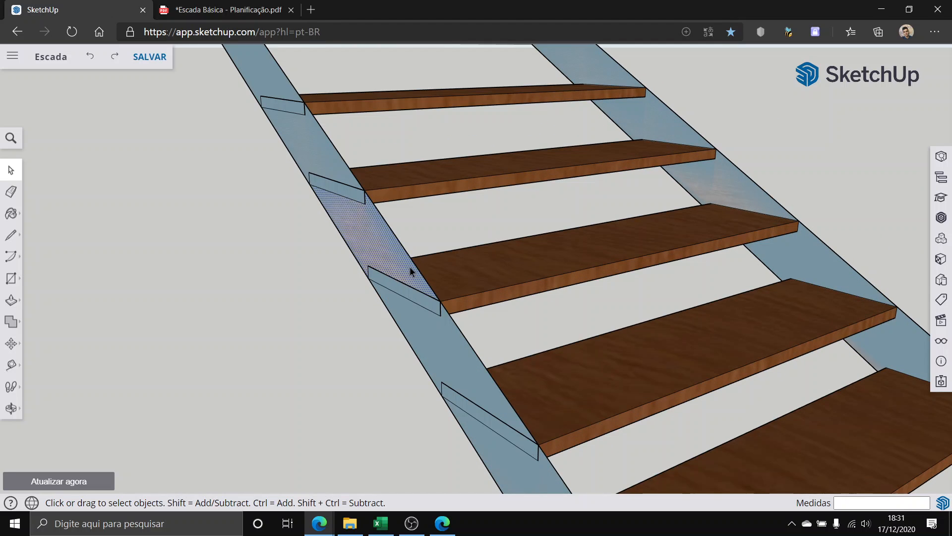
{"action": "triple_click", "coordinate": [426, 318]}
{"action": "scroll", "coordinate": [434, 326], "scroll_direction": "up", "scroll_amount": 3}
{"action": "middle_click_drag", "start_coordinate": [433, 326], "coordinate": [124, 377]}
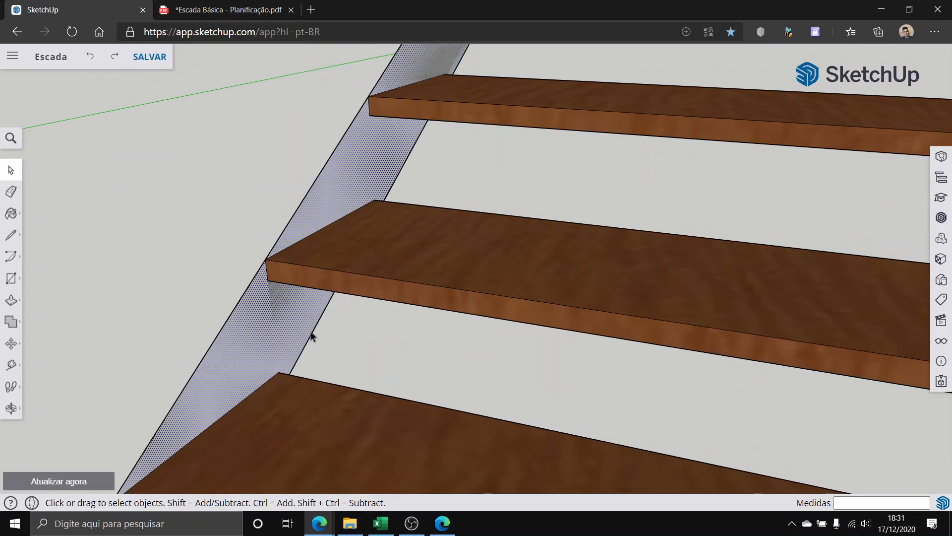
{"action": "scroll", "coordinate": [333, 345], "scroll_direction": "down", "scroll_amount": 2}
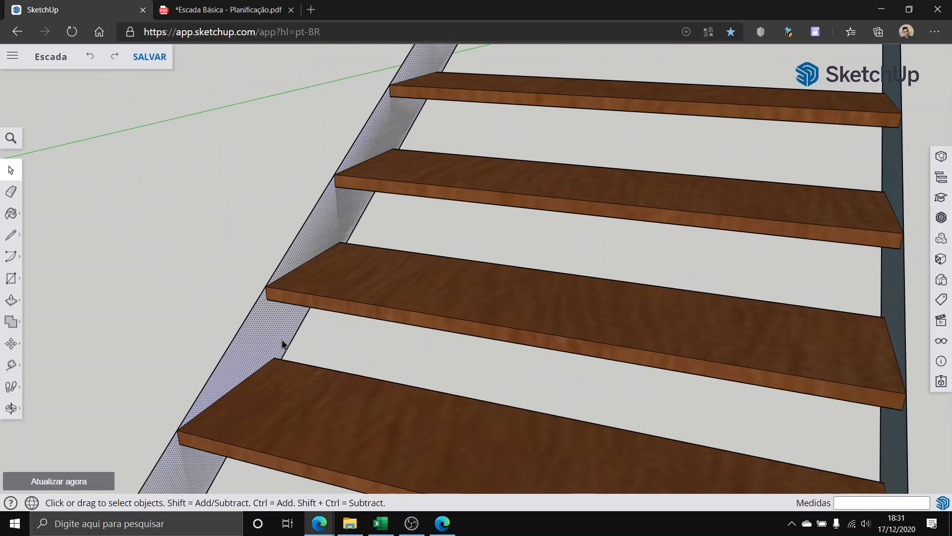
{"action": "scroll", "coordinate": [250, 358], "scroll_direction": "down", "scroll_amount": 1}
{"action": "scroll", "coordinate": [250, 358], "scroll_direction": "down", "scroll_amount": 1}
{"action": "middle_click_drag", "start_coordinate": [316, 300], "coordinate": [350, 277]}
{"action": "scroll", "coordinate": [350, 276], "scroll_direction": "down", "scroll_amount": 3}
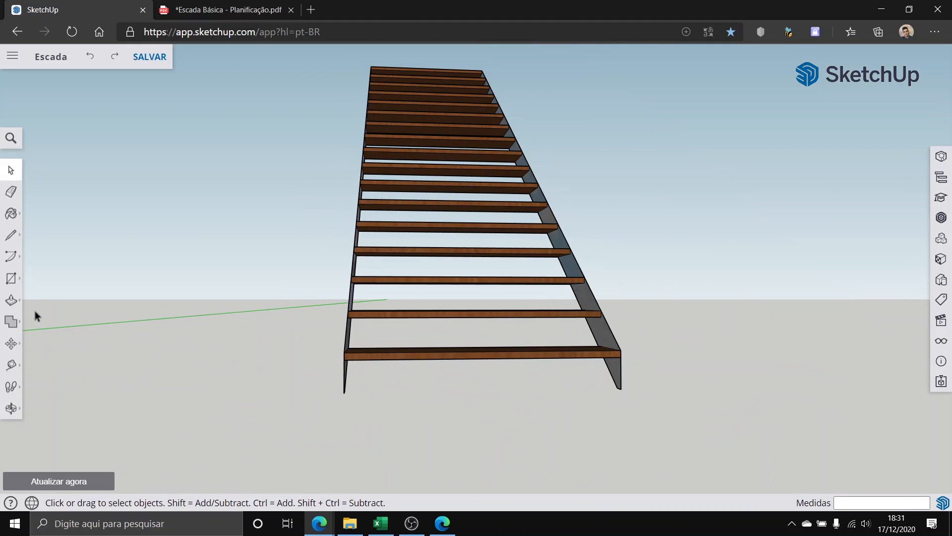
Step: Try to thicken the stringer by push/pulling its face from the inner side, then cancel the operation
{"action": "left_click", "coordinate": [11, 300]}
{"action": "scroll", "coordinate": [355, 327], "scroll_direction": "up", "scroll_amount": 5}
{"action": "middle_click_drag", "start_coordinate": [470, 311], "coordinate": [214, 191]}
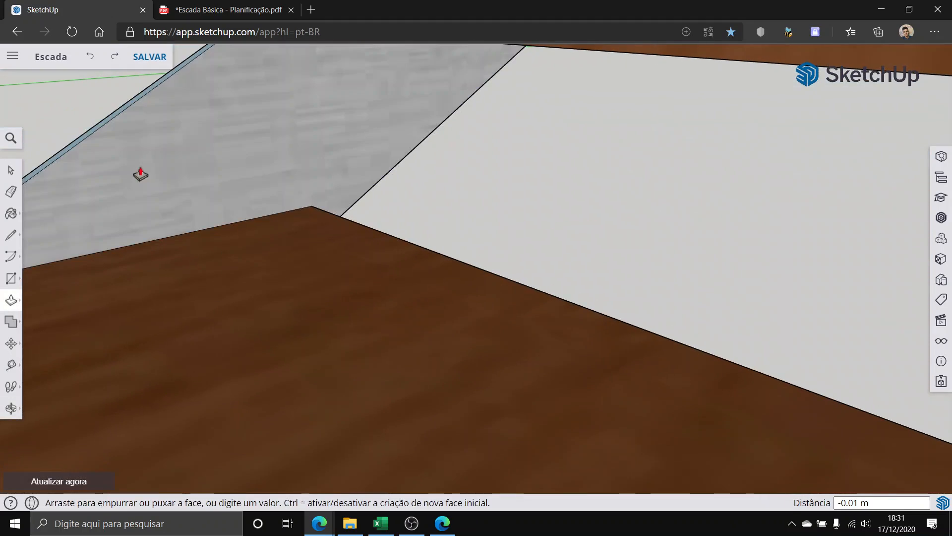
{"action": "middle_click_drag", "start_coordinate": [140, 174], "coordinate": [515, 255]}
{"action": "scroll", "coordinate": [514, 256], "scroll_direction": "down", "scroll_amount": 1}
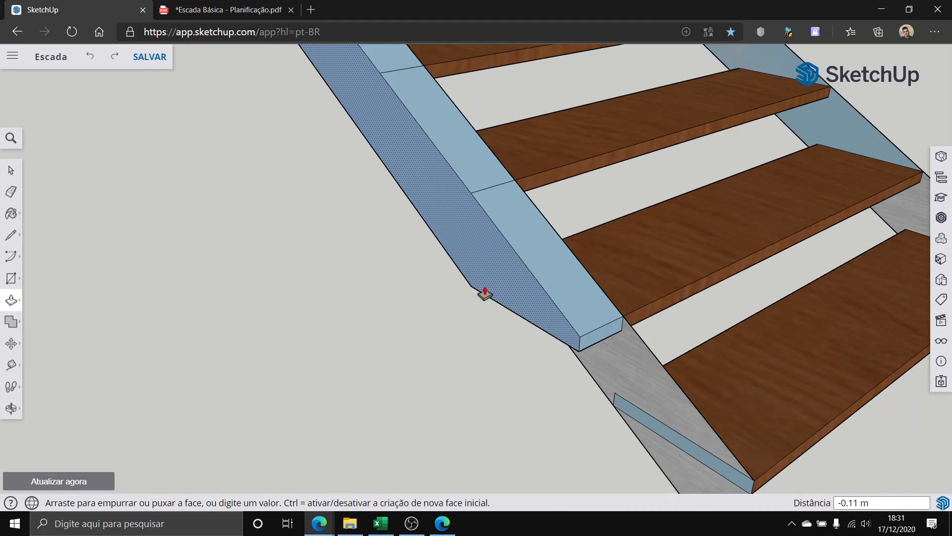
{"action": "scroll", "coordinate": [484, 293], "scroll_direction": "down", "scroll_amount": 1}
{"action": "key", "text": "Escape"}
{"action": "scroll", "coordinate": [24, 200], "scroll_direction": "down", "scroll_amount": 2}
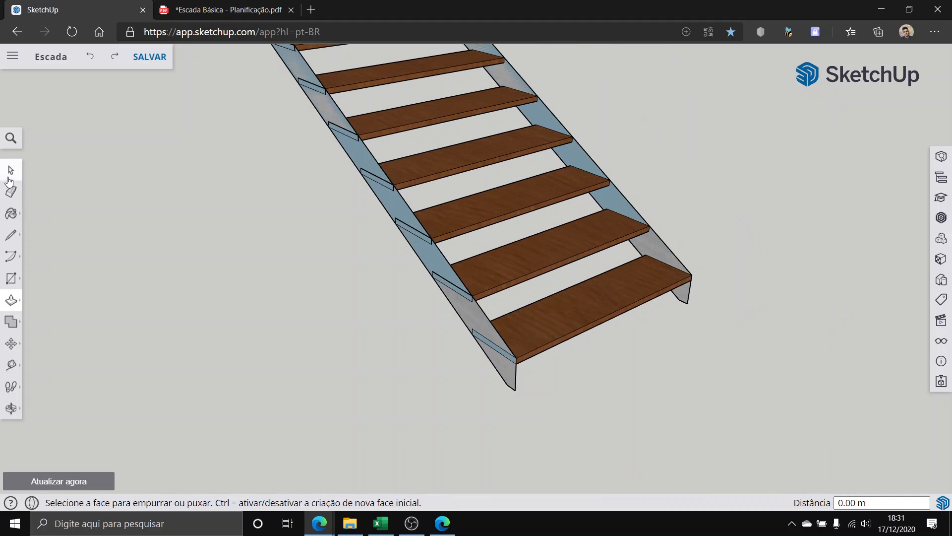
Step: Examine how the placed plain faces overlap the tread-end notches on both sides of the staircase
{"action": "left_click", "coordinate": [11, 173]}
{"action": "scroll", "coordinate": [389, 272], "scroll_direction": "up", "scroll_amount": 5}
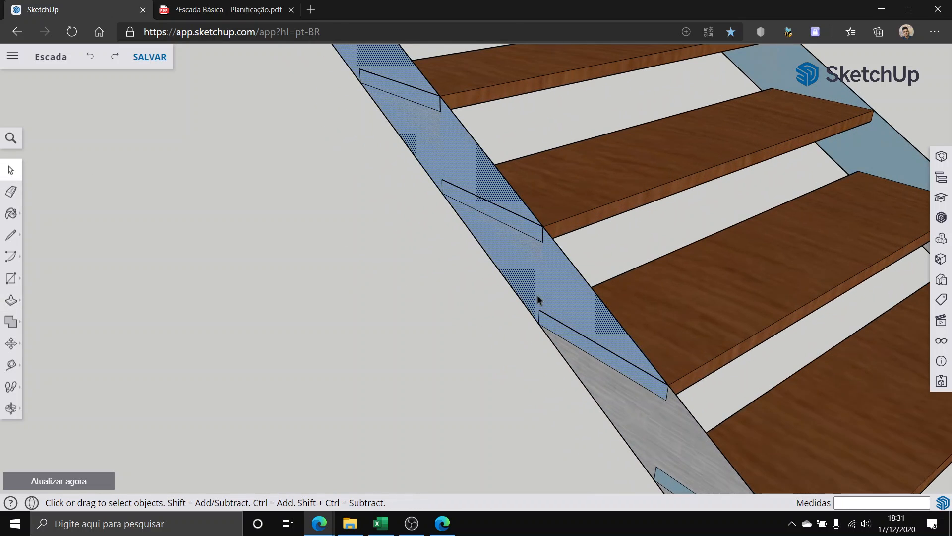
{"action": "scroll", "coordinate": [537, 294], "scroll_direction": "down", "scroll_amount": 5}
{"action": "scroll", "coordinate": [512, 340], "scroll_direction": "up", "scroll_amount": 5}
{"action": "middle_click_drag", "start_coordinate": [511, 341], "coordinate": [198, 325]}
{"action": "scroll", "coordinate": [199, 329], "scroll_direction": "down", "scroll_amount": 5}
{"action": "middle_click_drag", "start_coordinate": [610, 347], "coordinate": [439, 334]}
{"action": "scroll", "coordinate": [433, 368], "scroll_direction": "up", "scroll_amount": 3}
{"action": "scroll", "coordinate": [434, 368], "scroll_direction": "up", "scroll_amount": 1}
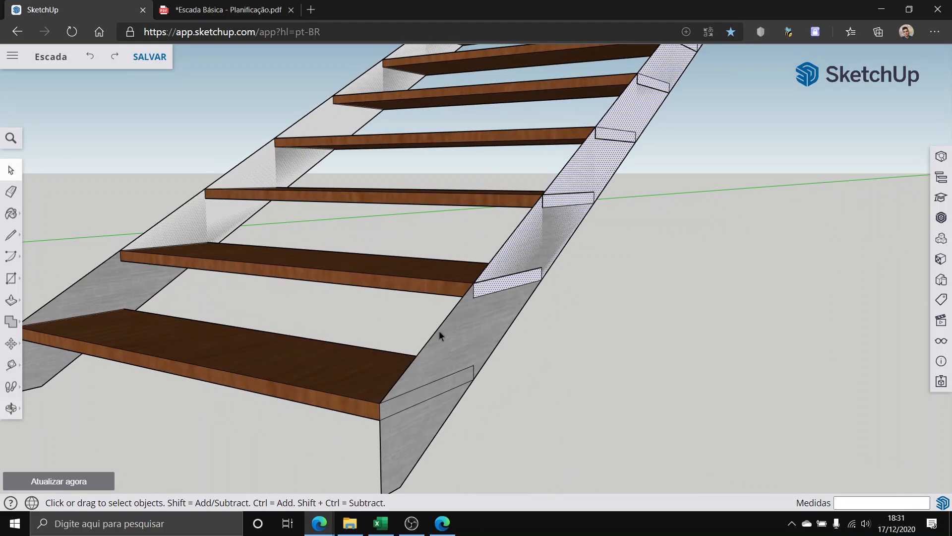
{"action": "scroll", "coordinate": [460, 364], "scroll_direction": "down", "scroll_amount": 6}
{"action": "middle_click_drag", "start_coordinate": [669, 208], "coordinate": [624, 265]}
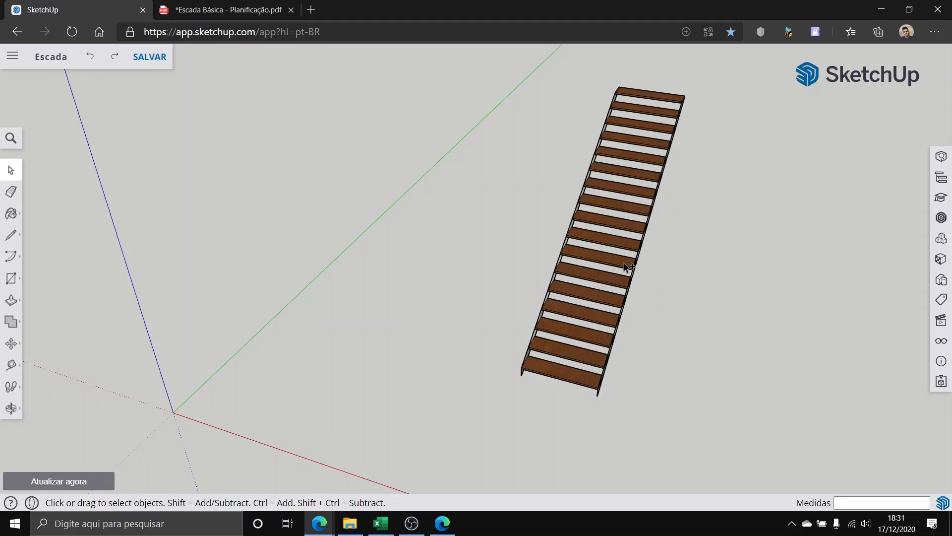
Step: Undo the placement of the plain stringers on the stairs and check the stringer sides
{"action": "key", "text": "ctrl+z"}
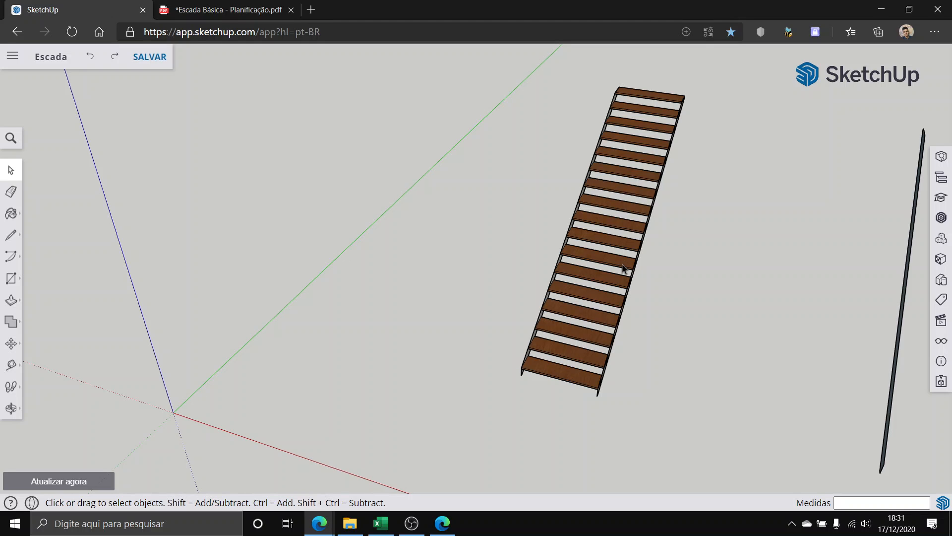
{"action": "scroll", "coordinate": [603, 301], "scroll_direction": "down", "scroll_amount": 6}
{"action": "middle_click_drag", "start_coordinate": [689, 317], "coordinate": [814, 327]}
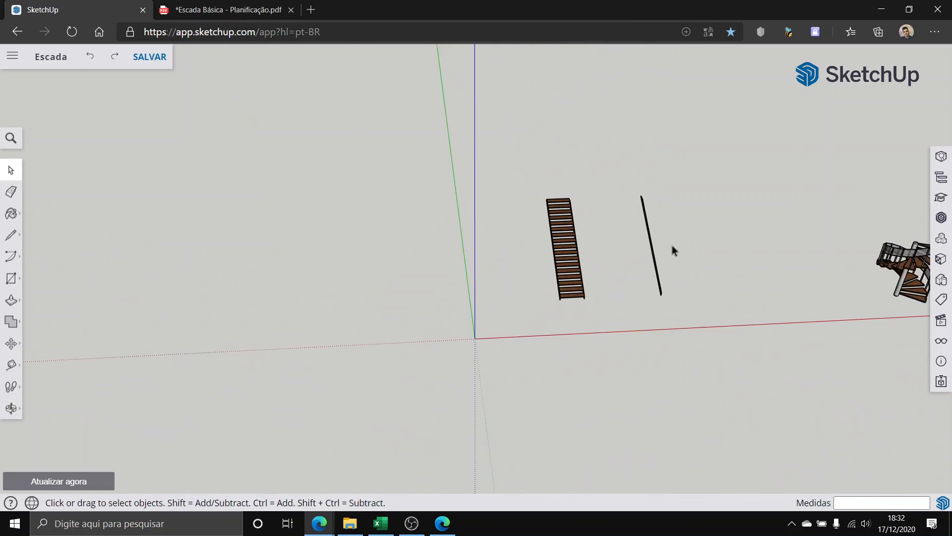
{"action": "scroll", "coordinate": [626, 245], "scroll_direction": "up", "scroll_amount": 5}
{"action": "middle_click_drag", "start_coordinate": [476, 304], "coordinate": [344, 380]}
{"action": "scroll", "coordinate": [427, 326], "scroll_direction": "up", "scroll_amount": 2}
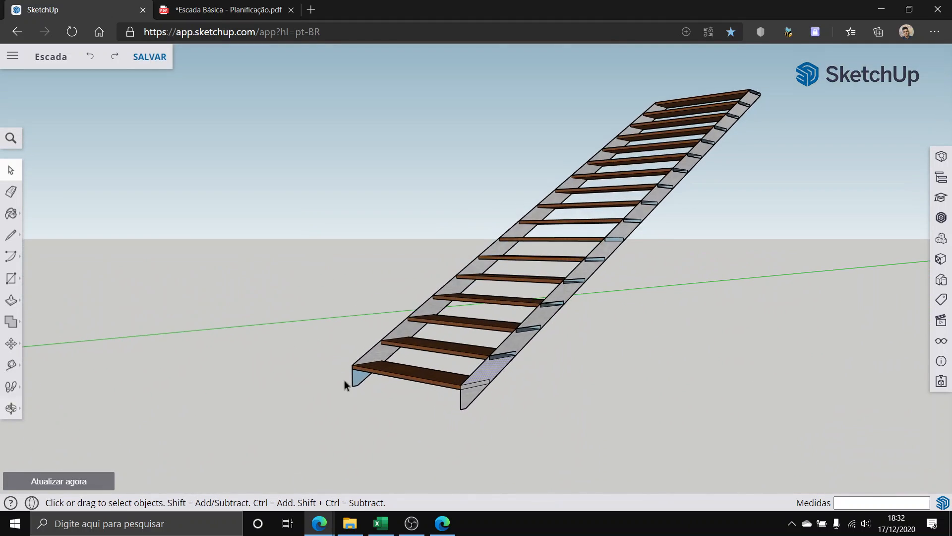
{"action": "scroll", "coordinate": [345, 380], "scroll_direction": "up", "scroll_amount": 3}
{"action": "scroll", "coordinate": [373, 396], "scroll_direction": "up", "scroll_amount": 1}
{"action": "left_click", "coordinate": [11, 213]}
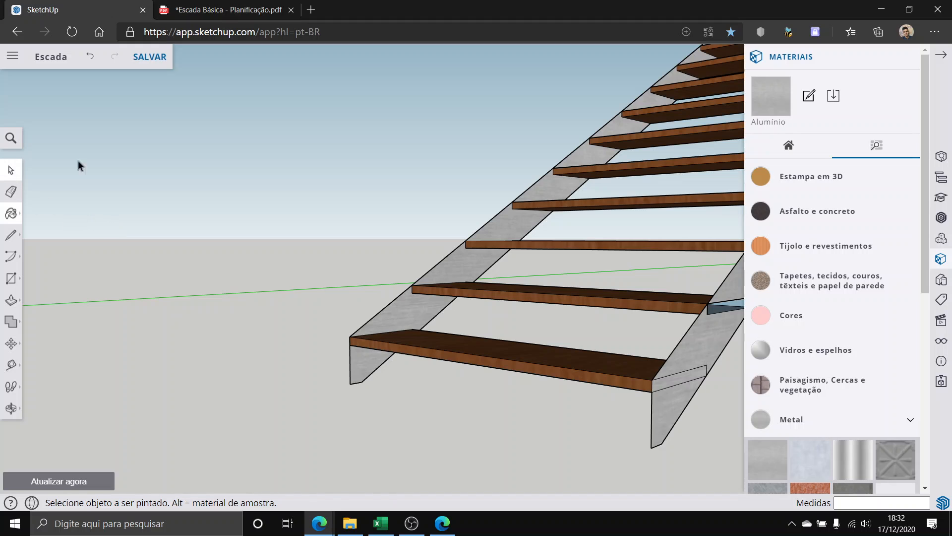
{"action": "key", "text": "space"}
{"action": "left_click", "coordinate": [907, 57]}
Step: Select the entire staircase with its treads and stringers and make it a group
{"action": "scroll", "coordinate": [513, 286], "scroll_direction": "down", "scroll_amount": 7}
{"action": "middle_click_drag", "start_coordinate": [512, 286], "coordinate": [590, 369]}
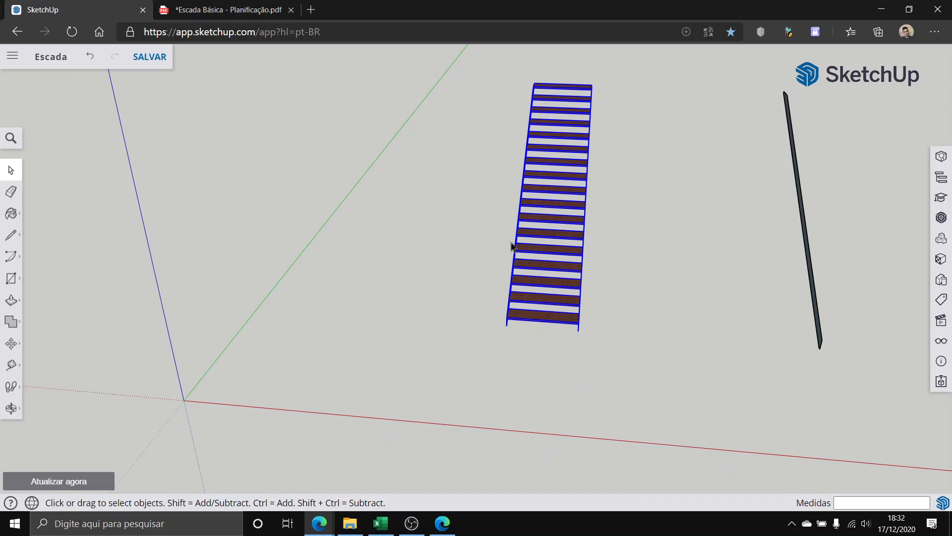
{"action": "scroll", "coordinate": [570, 282], "scroll_direction": "up", "scroll_amount": 4}
{"action": "right_click", "coordinate": [534, 285]}
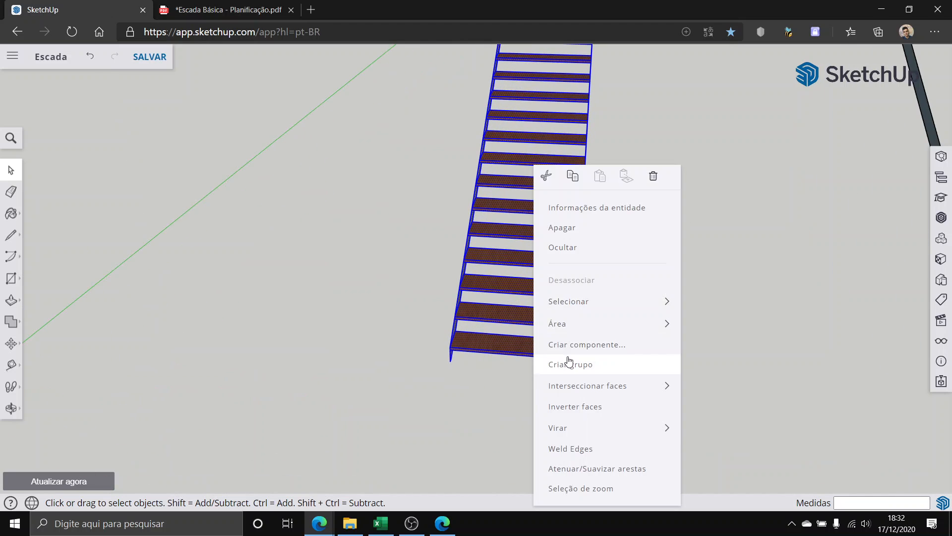
{"action": "left_click", "coordinate": [578, 364]}
{"action": "scroll", "coordinate": [623, 352], "scroll_direction": "down", "scroll_amount": 5}
{"action": "left_click", "coordinate": [623, 349]}
Step: Copy the loose plain stringer along the red axis onto the grouped stairs' nearest stringer, matching their lower end corners
{"action": "scroll", "coordinate": [458, 313], "scroll_direction": "down", "scroll_amount": 3}
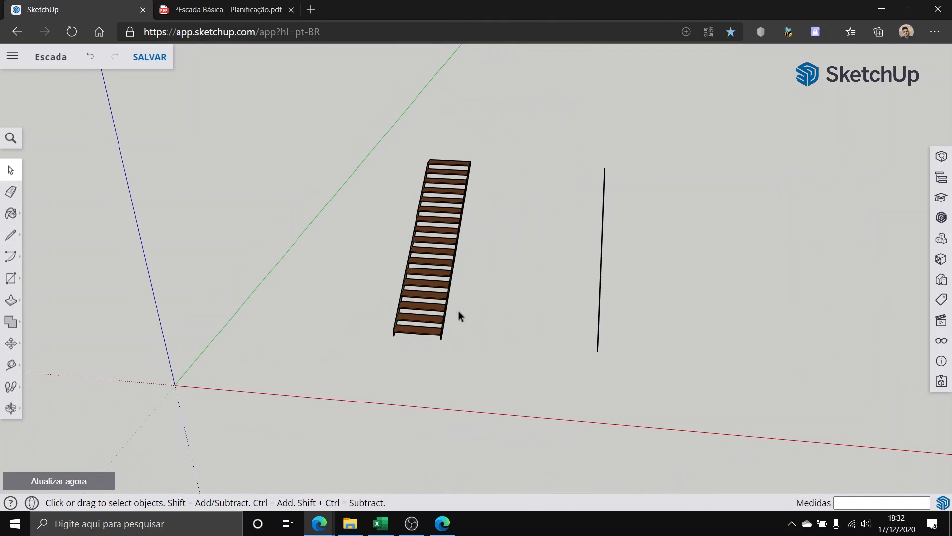
{"action": "key", "text": "m"}
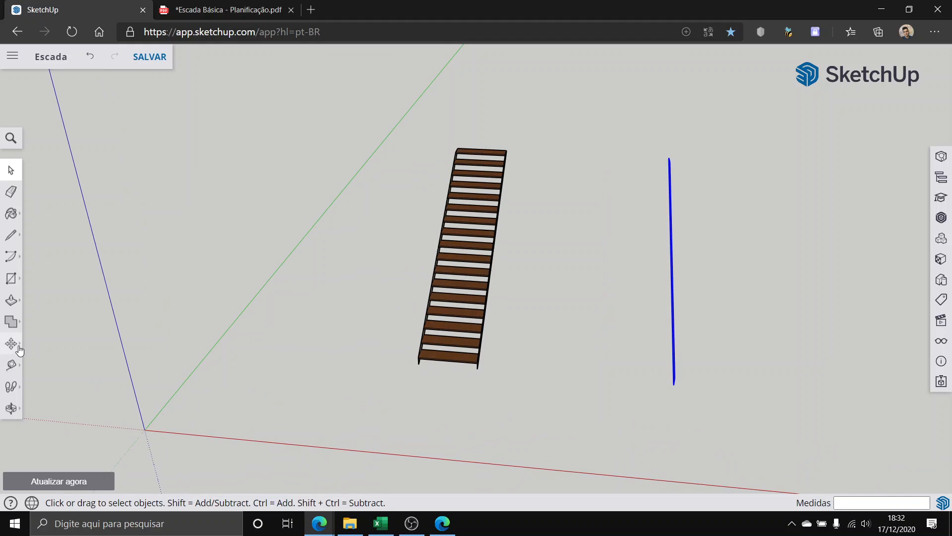
{"action": "scroll", "coordinate": [714, 376], "scroll_direction": "up", "scroll_amount": 6}
{"action": "scroll", "coordinate": [685, 353], "scroll_direction": "up", "scroll_amount": 1}
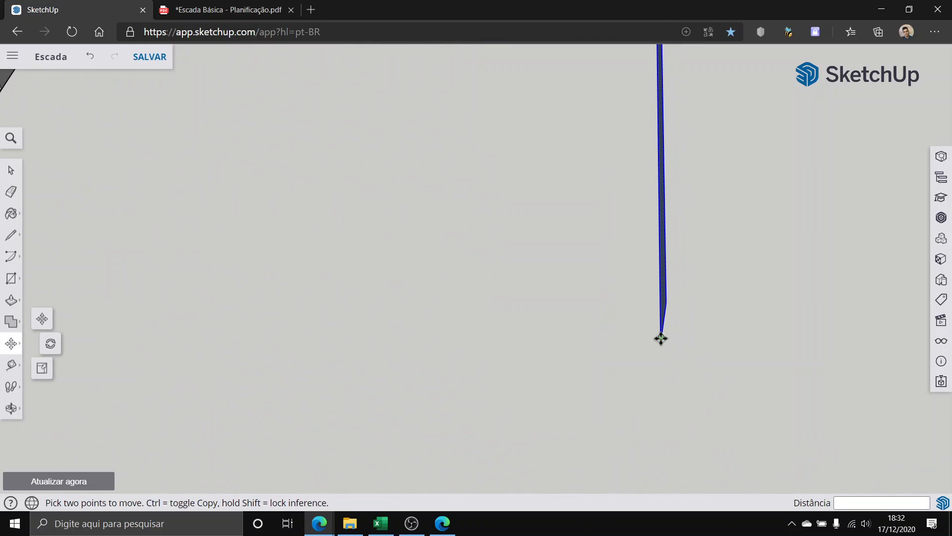
{"action": "left_click", "coordinate": [672, 342]}
{"action": "key", "text": "ctrl"}
{"action": "scroll", "coordinate": [355, 334], "scroll_direction": "down", "scroll_amount": 5}
{"action": "scroll", "coordinate": [191, 304], "scroll_direction": "down", "scroll_amount": 2}
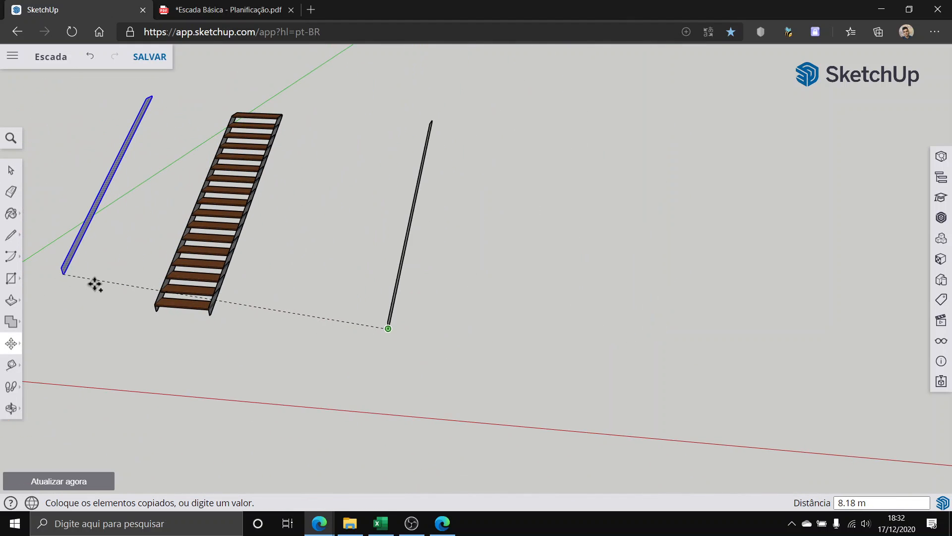
{"action": "scroll", "coordinate": [199, 302], "scroll_direction": "up", "scroll_amount": 6}
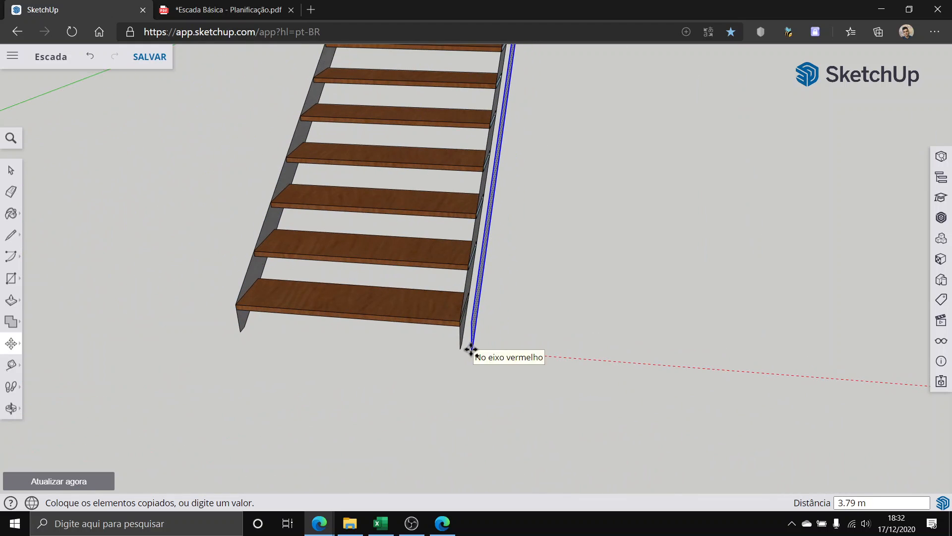
{"action": "left_click", "coordinate": [462, 345]}
Step: Copy the placed stringer 1.20 m along the red axis onto the stairs' opposite stringer, snapping to its lower end corner
{"action": "left_click", "coordinate": [461, 347]}
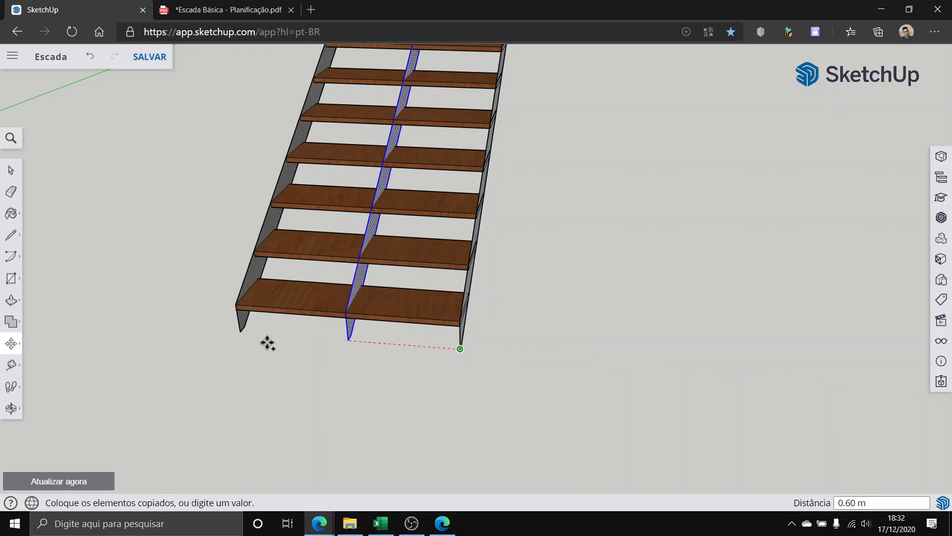
{"action": "left_click", "coordinate": [241, 332]}
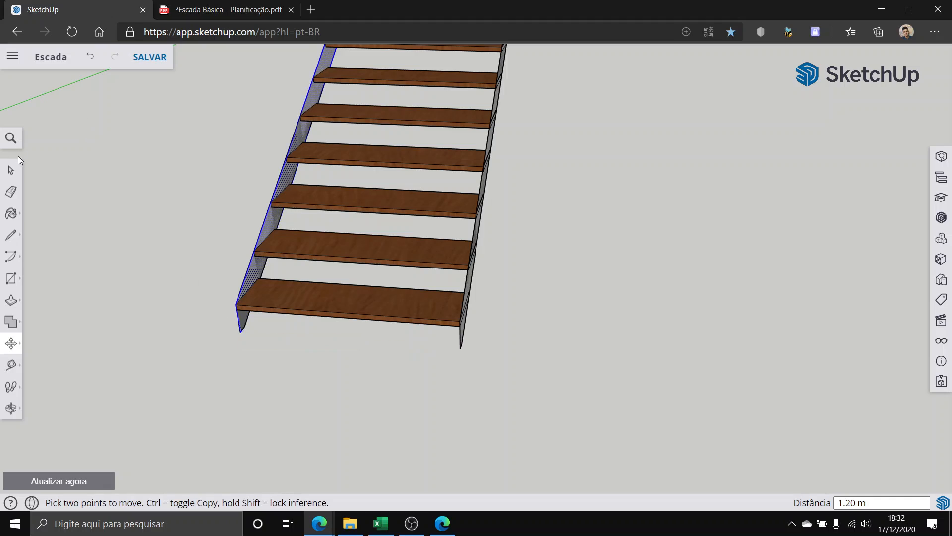
{"action": "left_click", "coordinate": [14, 170]}
{"action": "scroll", "coordinate": [60, 198], "scroll_direction": "down", "scroll_amount": 3}
{"action": "middle_click_drag", "start_coordinate": [377, 224], "coordinate": [665, 134]}
{"action": "scroll", "coordinate": [453, 206], "scroll_direction": "down", "scroll_amount": 3}
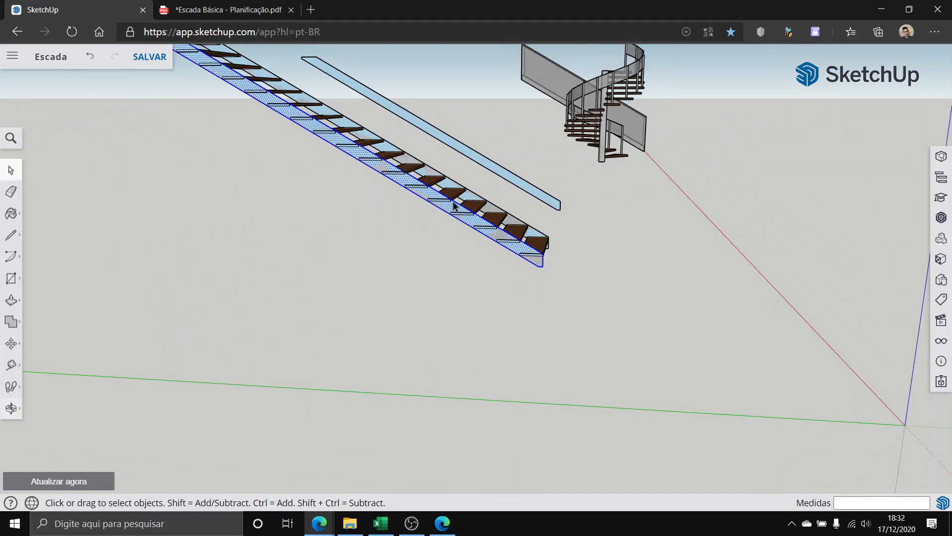
Step: Push/Pull the plain stringer face on one side of the staircase outward by 0.02 m
{"action": "scroll", "coordinate": [323, 206], "scroll_direction": "up", "scroll_amount": 3}
{"action": "middle_click_drag", "start_coordinate": [322, 206], "coordinate": [118, 306]}
{"action": "scroll", "coordinate": [117, 298], "scroll_direction": "up", "scroll_amount": 3}
{"action": "scroll", "coordinate": [50, 300], "scroll_direction": "up", "scroll_amount": 3}
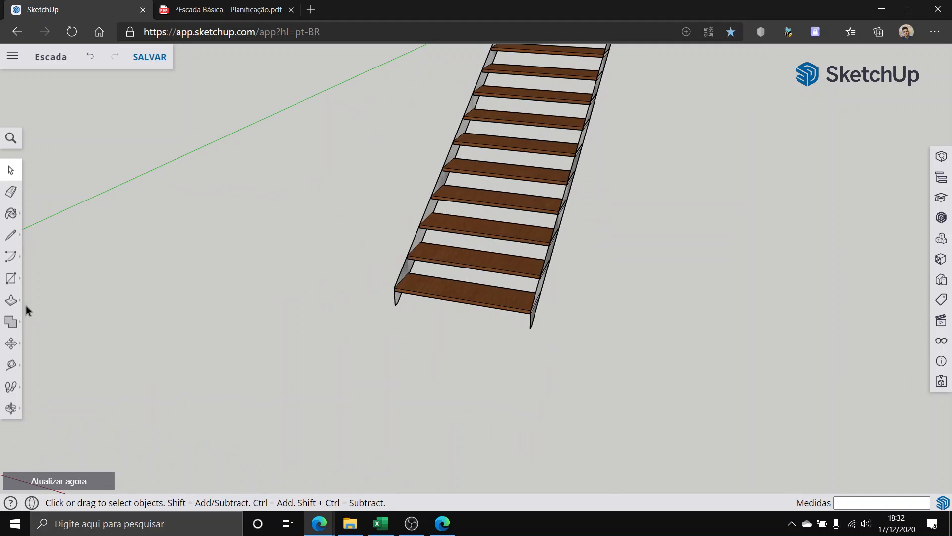
{"action": "left_click", "coordinate": [11, 300]}
{"action": "scroll", "coordinate": [496, 280], "scroll_direction": "up", "scroll_amount": 2}
{"action": "scroll", "coordinate": [631, 282], "scroll_direction": "up", "scroll_amount": 2}
{"action": "middle_click_drag", "start_coordinate": [631, 283], "coordinate": [531, 322]}
{"action": "left_click", "coordinate": [531, 322]}
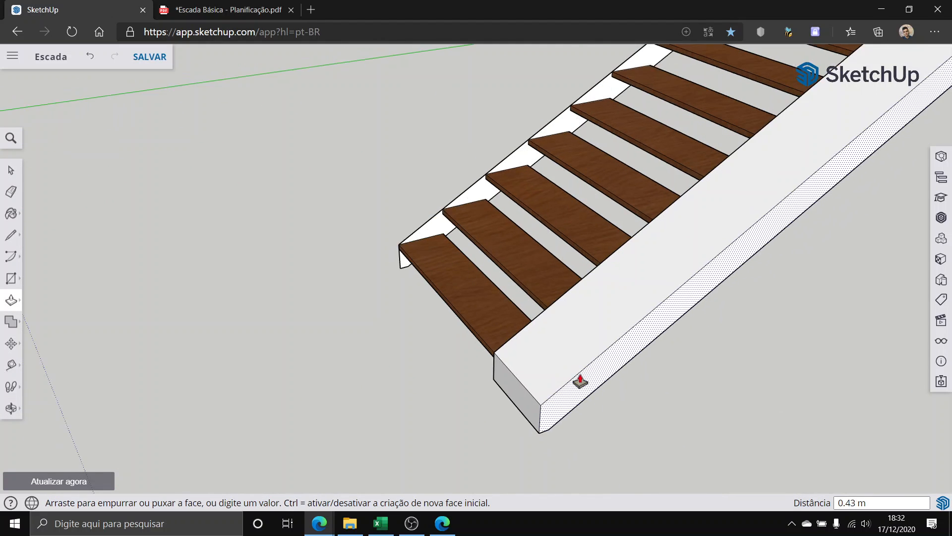
{"action": "middle_click_drag", "start_coordinate": [584, 387], "coordinate": [766, 393]}
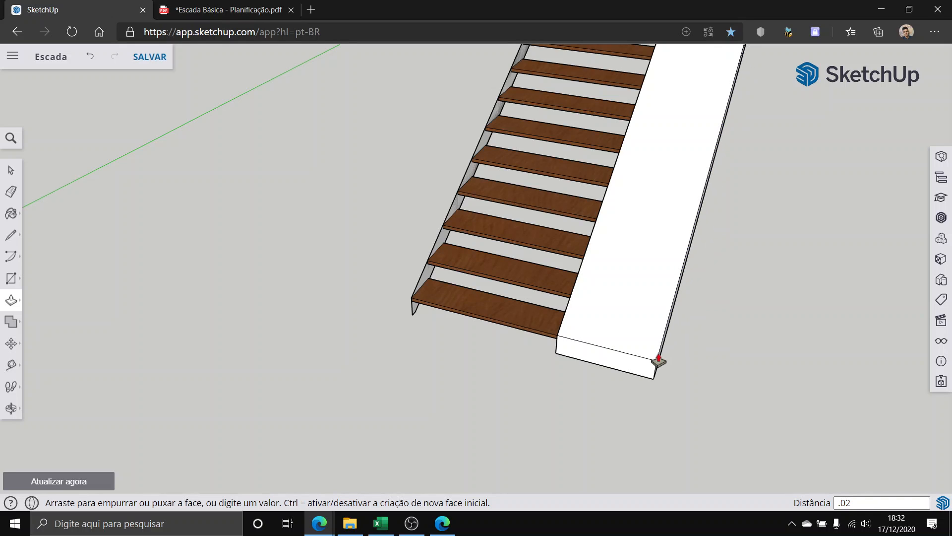
{"action": "key", "text": "Return"}
Step: Push/Pull the plain stringer face on the opposite side outward to the same thickness as the first stringer
{"action": "scroll", "coordinate": [518, 265], "scroll_direction": "up", "scroll_amount": 6}
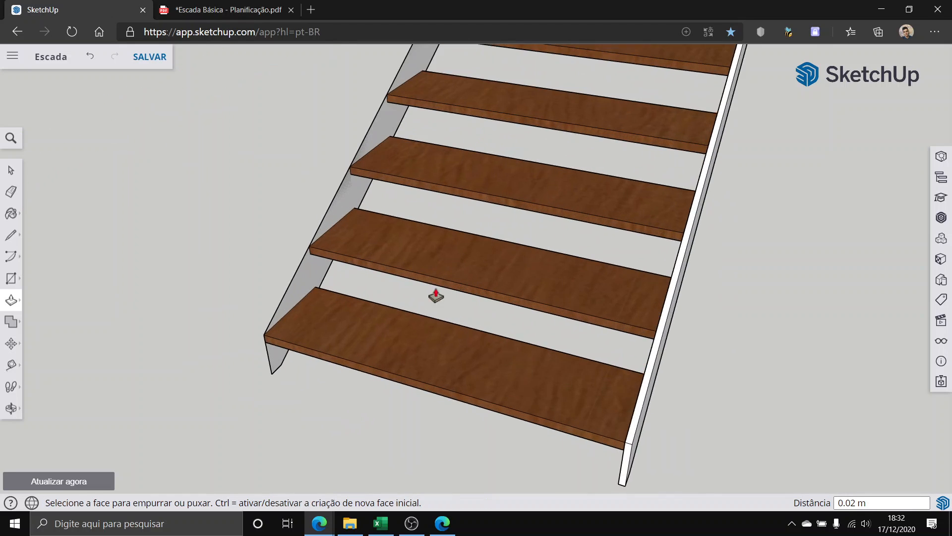
{"action": "middle_click_drag", "start_coordinate": [278, 397], "coordinate": [828, 263]}
{"action": "left_click", "coordinate": [320, 407]}
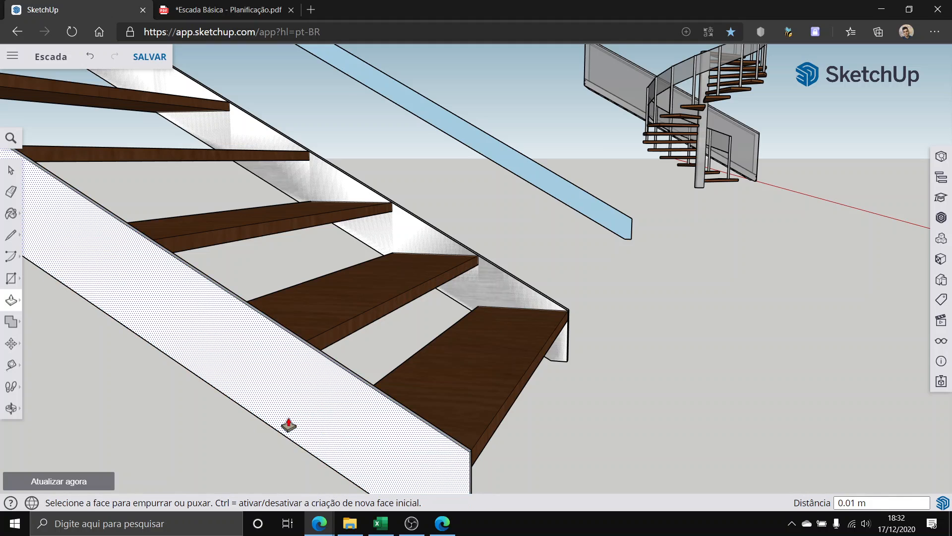
{"action": "middle_click_drag", "start_coordinate": [339, 406], "coordinate": [170, 330]}
{"action": "key", "text": "ctrl+z"}
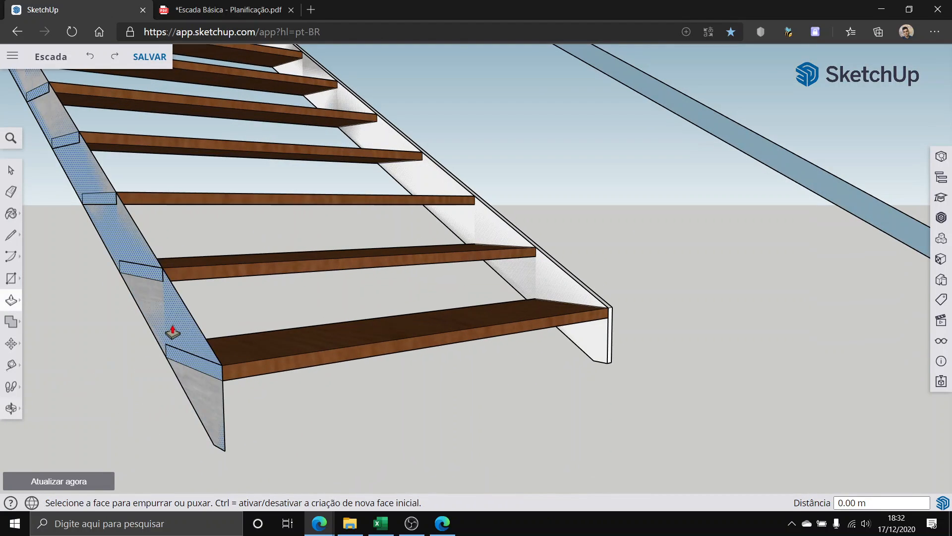
{"action": "left_click", "coordinate": [171, 329]}
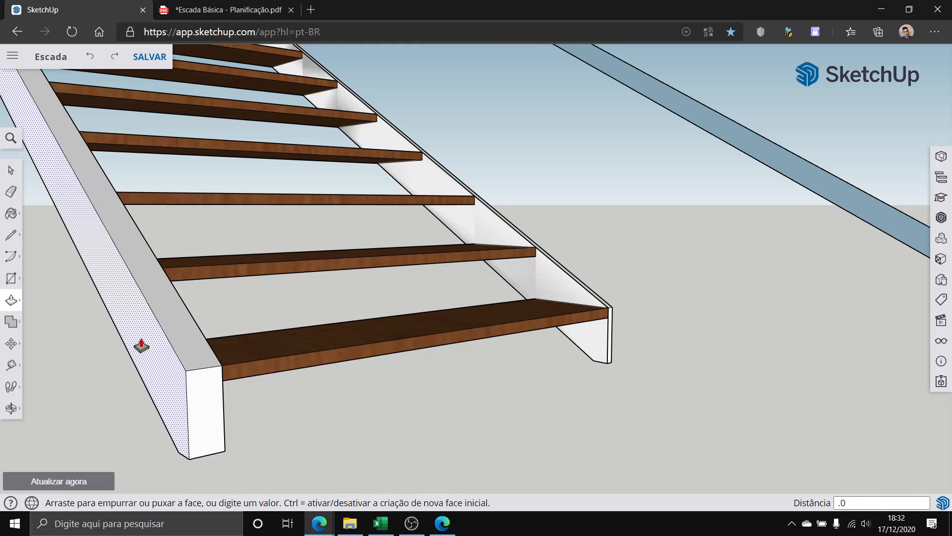
{"action": "key", "text": "Return"}
Step: Delete the loose plain stringer standing beside the staircase
{"action": "left_click", "coordinate": [11, 171]}
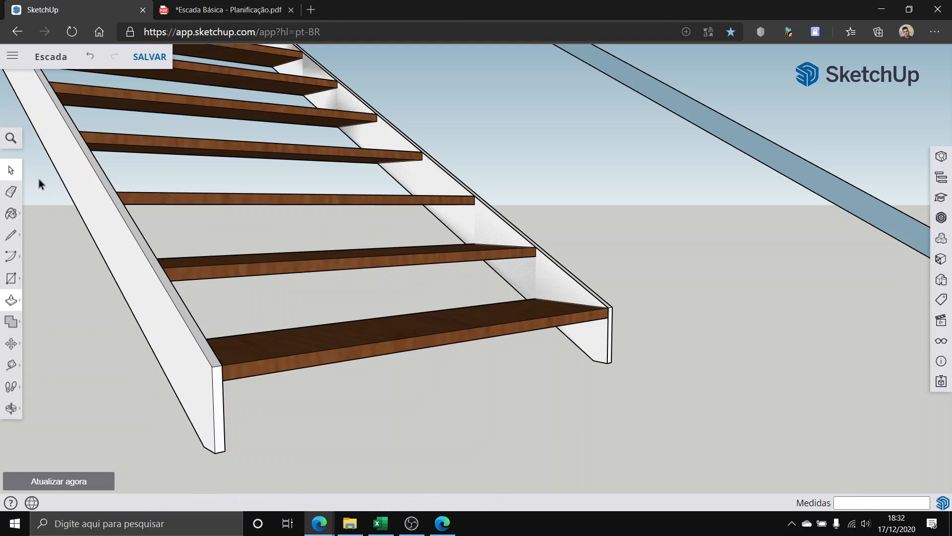
{"action": "scroll", "coordinate": [119, 181], "scroll_direction": "down", "scroll_amount": 4}
{"action": "middle_click_drag", "start_coordinate": [318, 205], "coordinate": [155, 279]}
{"action": "scroll", "coordinate": [149, 288], "scroll_direction": "down", "scroll_amount": 2}
{"action": "left_click_drag", "start_coordinate": [456, 330], "coordinate": [444, 246]}
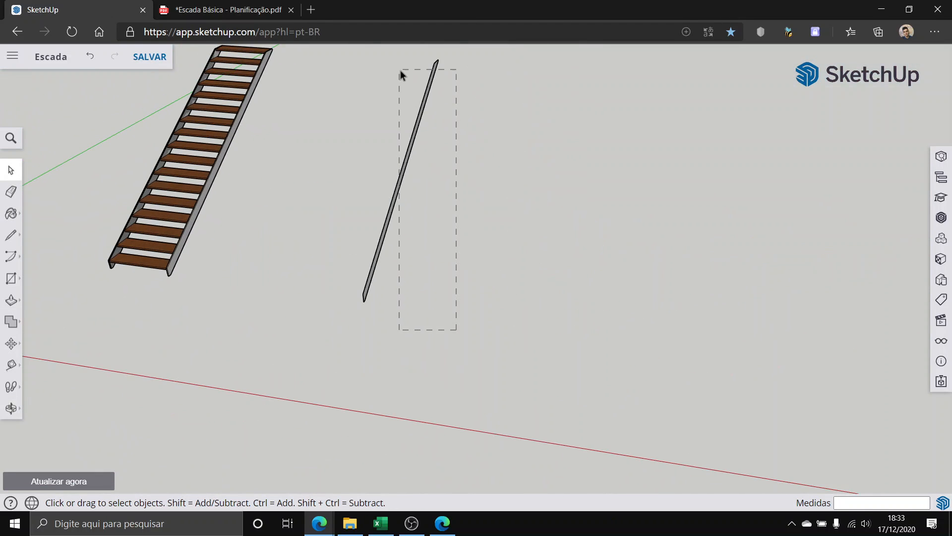
{"action": "key", "text": "Delete"}
{"action": "middle_click_drag", "start_coordinate": [378, 224], "coordinate": [472, 290]}
{"action": "left_click_drag", "start_coordinate": [451, 354], "coordinate": [354, 58]}
{"action": "key", "text": "Delete"}
{"action": "scroll", "coordinate": [338, 127], "scroll_direction": "down", "scroll_amount": 4}
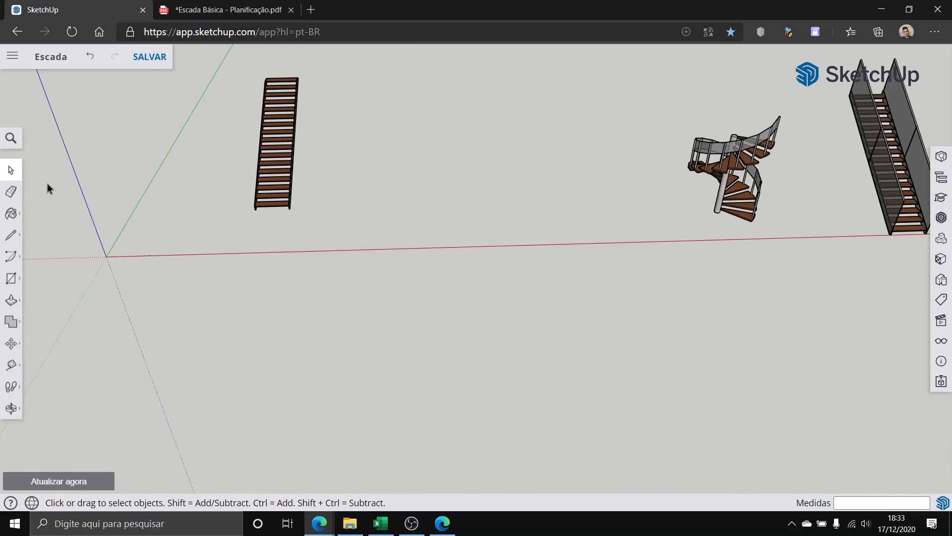
Step: Paint both thickened stringers with the Alumínio material, leaving the grouped stairs out of the selection
{"action": "scroll", "coordinate": [47, 183], "scroll_direction": "up", "scroll_amount": 3}
{"action": "middle_click_drag", "start_coordinate": [99, 162], "coordinate": [250, 259]}
{"action": "scroll", "coordinate": [316, 382], "scroll_direction": "up", "scroll_amount": 3}
{"action": "middle_click_drag", "start_coordinate": [316, 378], "coordinate": [2, 230]}
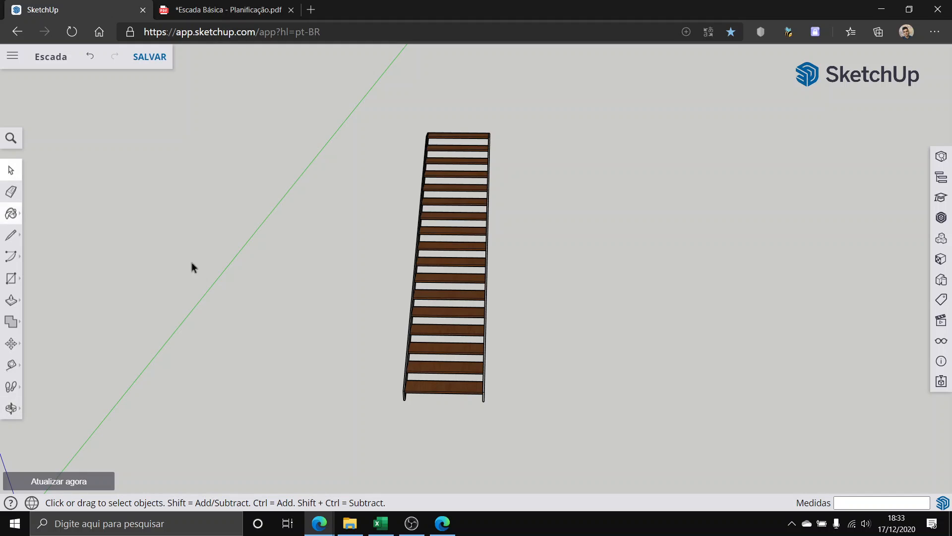
{"action": "left_click_drag", "start_coordinate": [365, 139], "coordinate": [366, 140]}
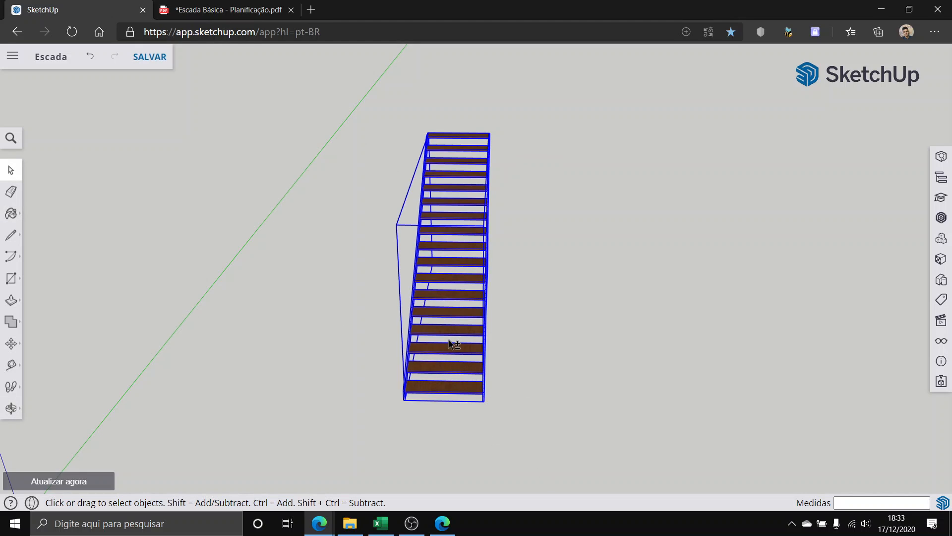
{"action": "scroll", "coordinate": [453, 320], "scroll_direction": "up", "scroll_amount": 3}
{"action": "middle_click_drag", "start_coordinate": [452, 318], "coordinate": [2, 229]}
{"action": "left_click", "coordinate": [10, 213]}
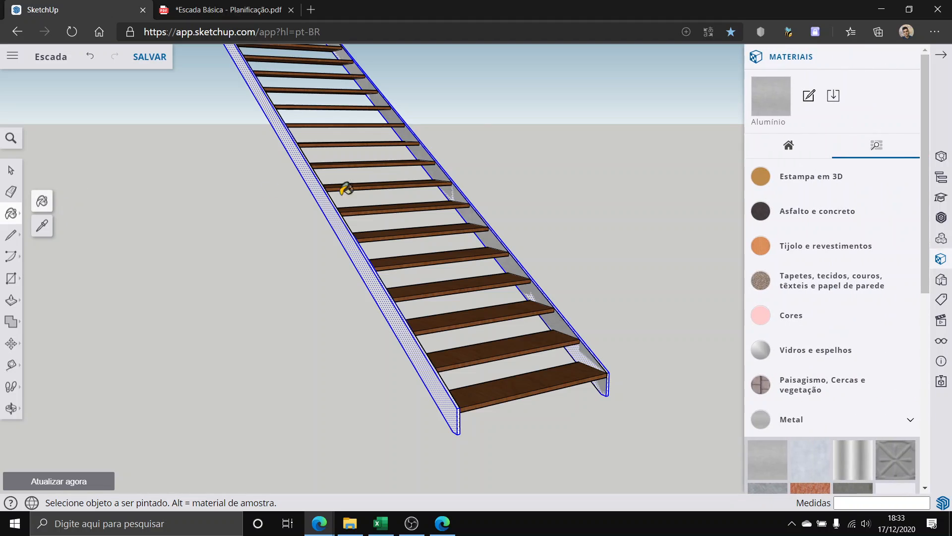
{"action": "scroll", "coordinate": [347, 218], "scroll_direction": "up", "scroll_amount": 5}
{"action": "mouse_move", "coordinate": [372, 276]}
{"action": "middle_mouse_down"}
{"action": "mouse_move", "coordinate": [195, 234]}
{"action": "mouse_move", "coordinate": [161, 212]}
{"action": "mouse_move", "coordinate": [510, 153]}
{"action": "mouse_move", "coordinate": [472, 284]}
{"action": "mouse_move", "coordinate": [283, 186]}
{"action": "middle_mouse_up"}
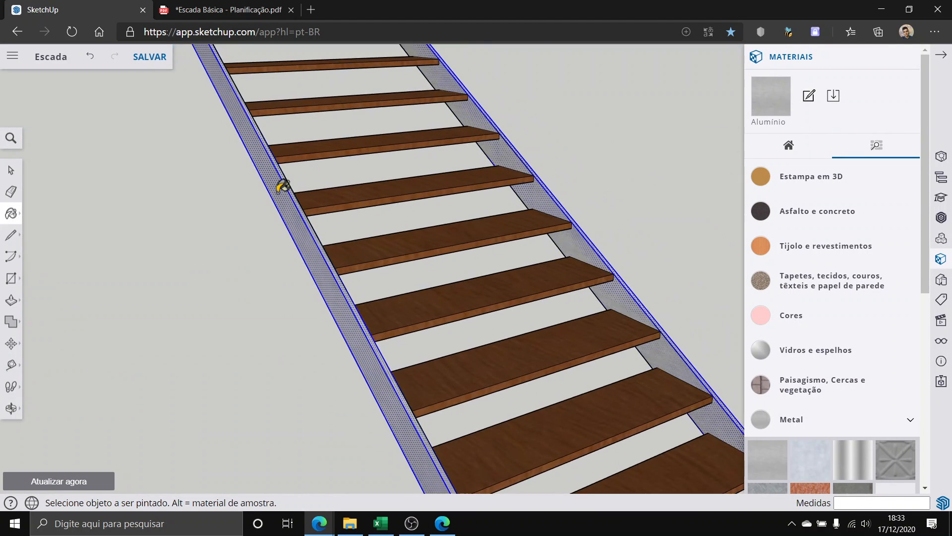
{"action": "left_click", "coordinate": [11, 171]}
{"action": "scroll", "coordinate": [587, 159], "scroll_direction": "down", "scroll_amount": 5}
{"action": "left_click", "coordinate": [619, 213]}
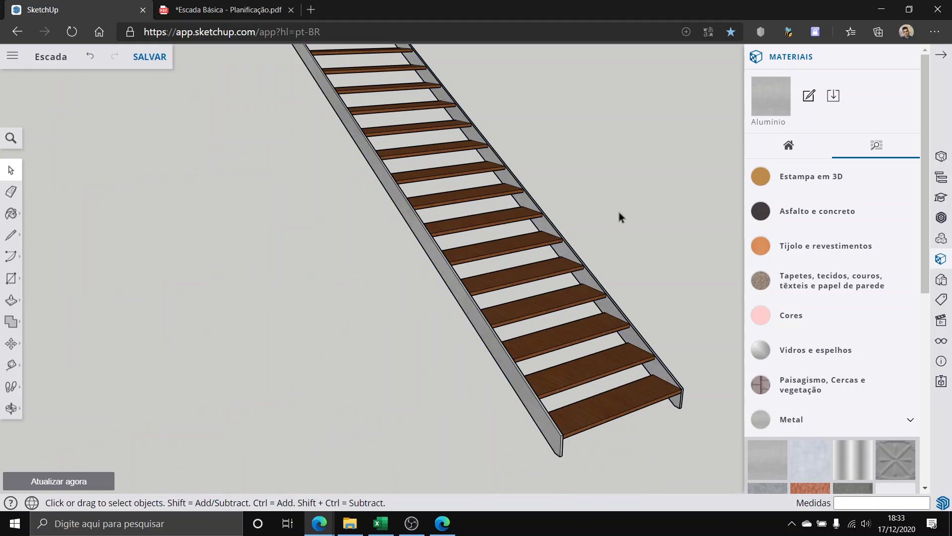
{"action": "left_click", "coordinate": [901, 61]}
Step: Ungroup the staircase group that holds the treads and inner stringers
{"action": "left_click", "coordinate": [519, 238]}
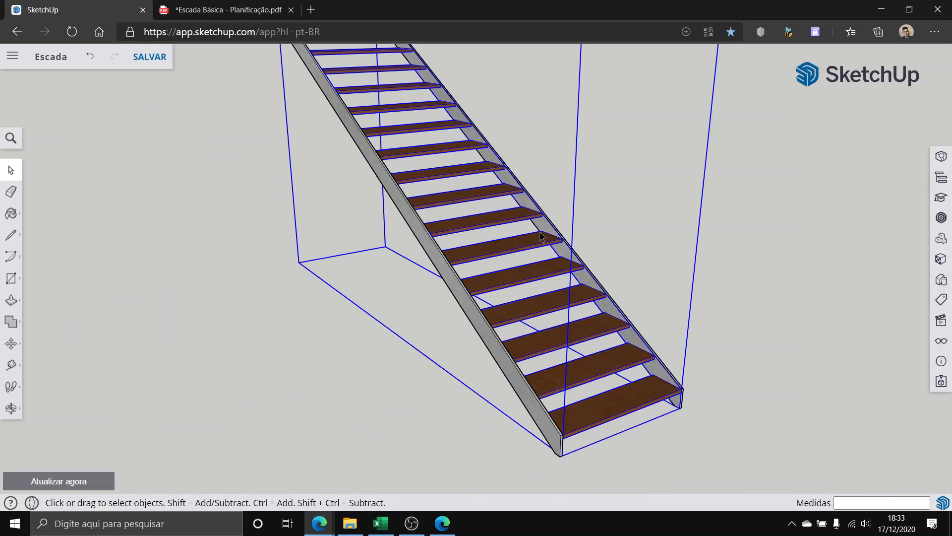
{"action": "scroll", "coordinate": [518, 219], "scroll_direction": "down", "scroll_amount": 2}
{"action": "scroll", "coordinate": [425, 288], "scroll_direction": "down", "scroll_amount": 2}
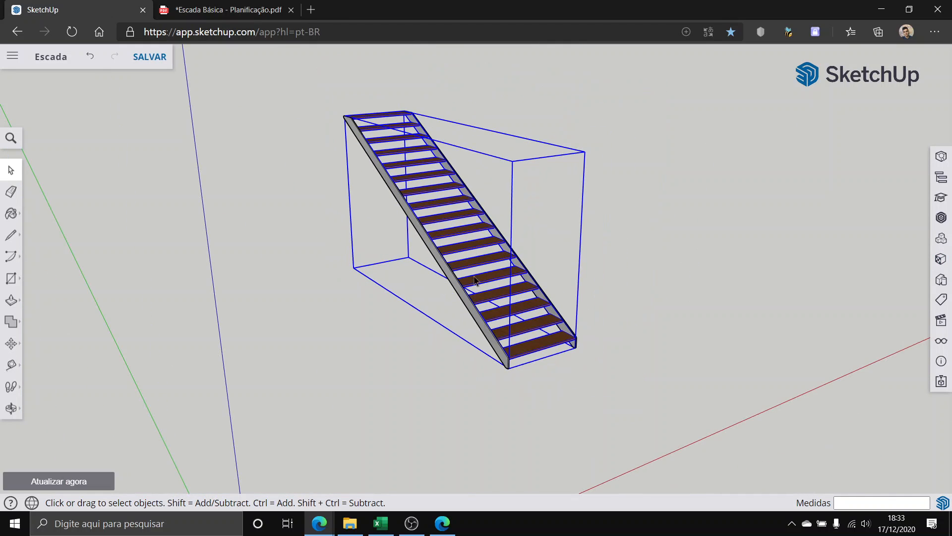
{"action": "right_click", "coordinate": [485, 257]}
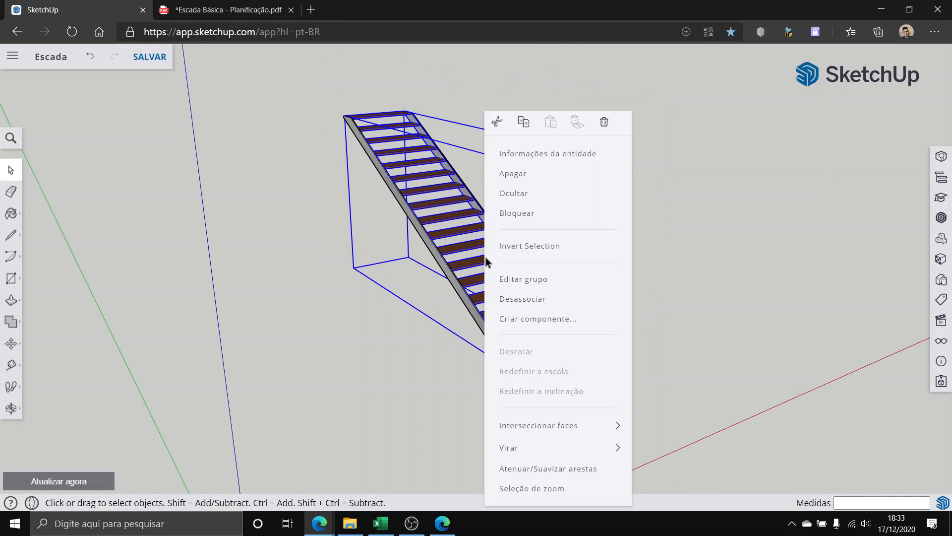
{"action": "left_click", "coordinate": [537, 300]}
{"action": "scroll", "coordinate": [530, 377], "scroll_direction": "up", "scroll_amount": 2}
{"action": "middle_click_drag", "start_coordinate": [568, 338], "coordinate": [463, 347]}
{"action": "scroll", "coordinate": [479, 284], "scroll_direction": "down", "scroll_amount": 2}
{"action": "scroll", "coordinate": [479, 283], "scroll_direction": "down", "scroll_amount": 2}
{"action": "middle_click_drag", "start_coordinate": [461, 255], "coordinate": [430, 136]}
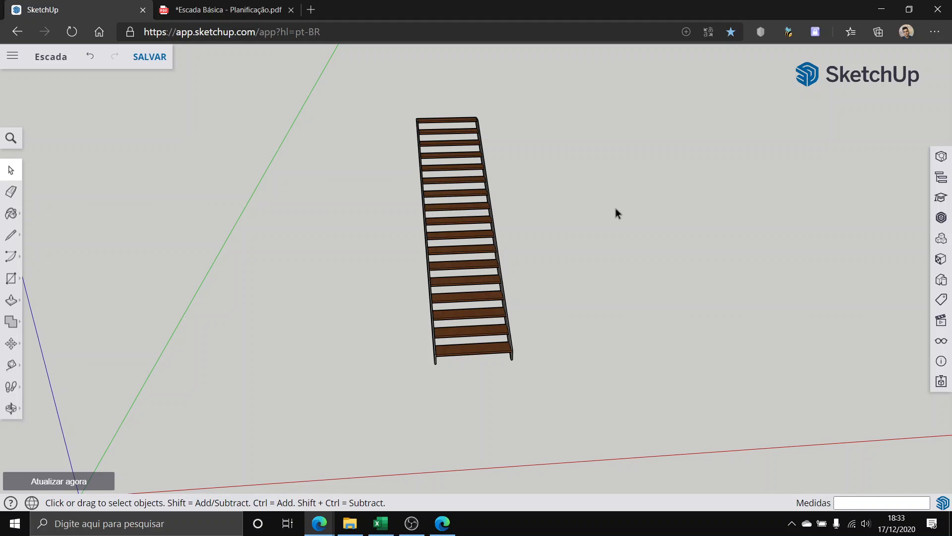
Step: Select the whole staircase, including the treads and both thickened stringers, and make it one group
{"action": "scroll", "coordinate": [563, 215], "scroll_direction": "up", "scroll_amount": 3}
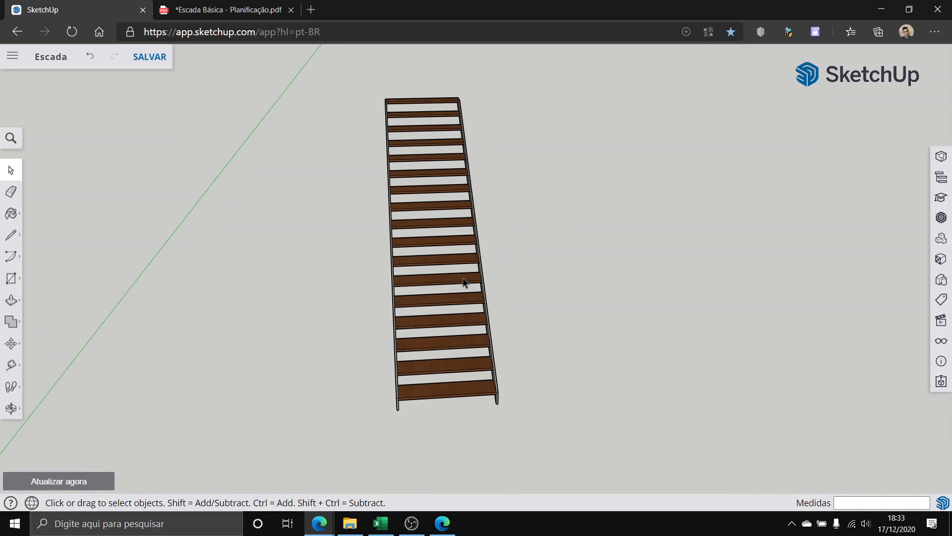
{"action": "middle_click_drag", "start_coordinate": [455, 357], "coordinate": [269, 421]}
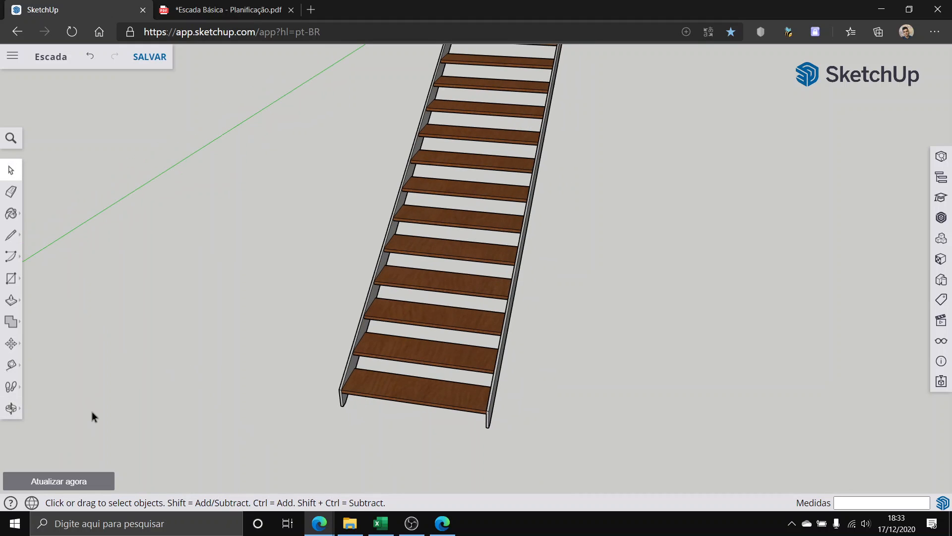
{"action": "scroll", "coordinate": [151, 325], "scroll_direction": "up", "scroll_amount": 4}
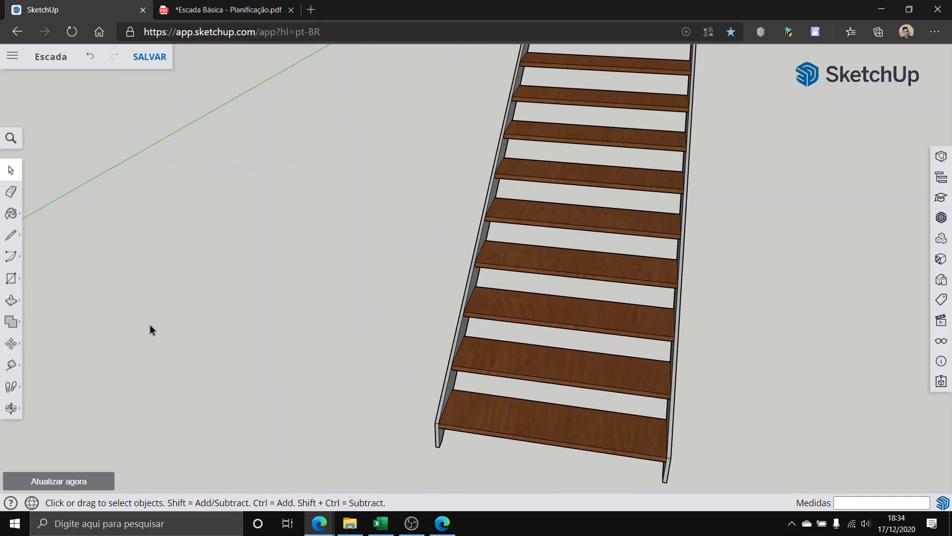
{"action": "scroll", "coordinate": [150, 325], "scroll_direction": "down", "scroll_amount": 6}
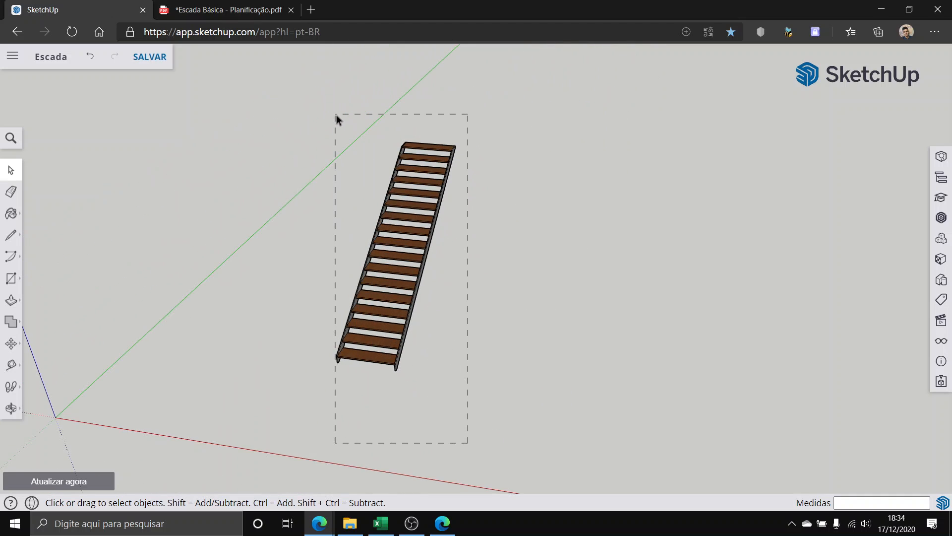
{"action": "left_click_drag", "start_coordinate": [336, 115], "coordinate": [323, 109]}
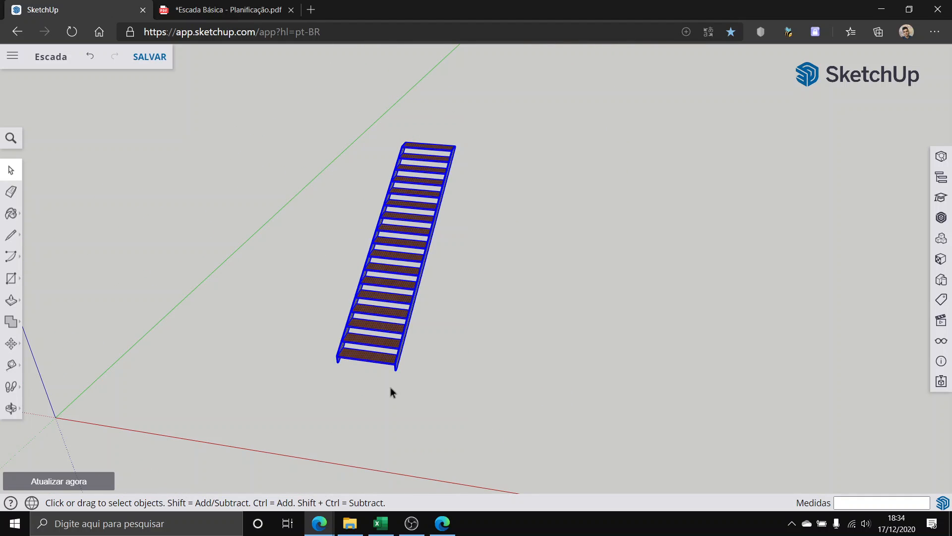
{"action": "scroll", "coordinate": [377, 267], "scroll_direction": "up", "scroll_amount": 2}
{"action": "right_click", "coordinate": [377, 269]}
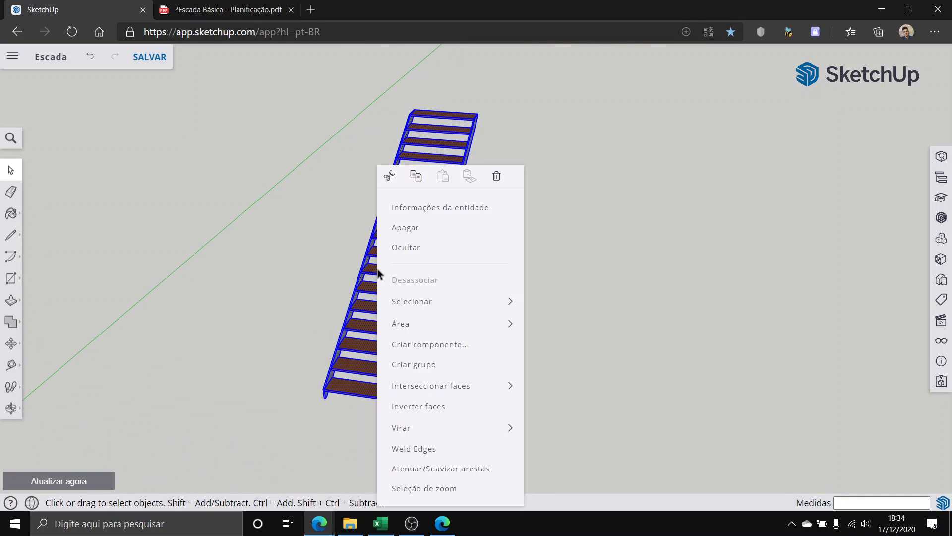
{"action": "left_click", "coordinate": [430, 365]}
{"action": "scroll", "coordinate": [425, 366], "scroll_direction": "up", "scroll_amount": 4}
{"action": "middle_click_drag", "start_coordinate": [699, 370], "coordinate": [473, 200]}
{"action": "scroll", "coordinate": [472, 200], "scroll_direction": "down", "scroll_amount": 5}
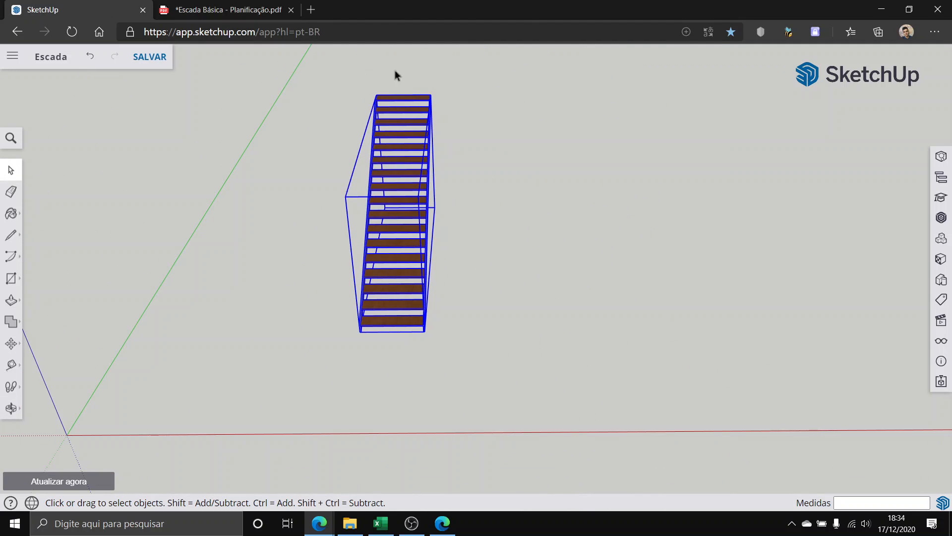
{"action": "left_click", "coordinate": [499, 211]}
Step: Examine the grouped staircase alongside the spiral staircase and the straight staircase with glass guardrails
{"action": "scroll", "coordinate": [446, 223], "scroll_direction": "down", "scroll_amount": 5}
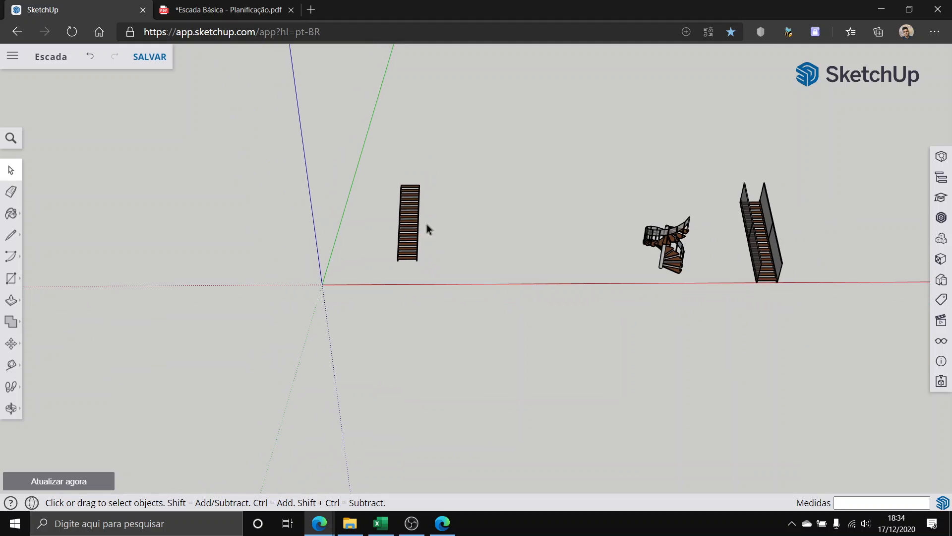
{"action": "scroll", "coordinate": [859, 234], "scroll_direction": "up", "scroll_amount": 3}
{"action": "scroll", "coordinate": [857, 227], "scroll_direction": "up", "scroll_amount": 3}
{"action": "scroll", "coordinate": [775, 252], "scroll_direction": "up", "scroll_amount": 2}
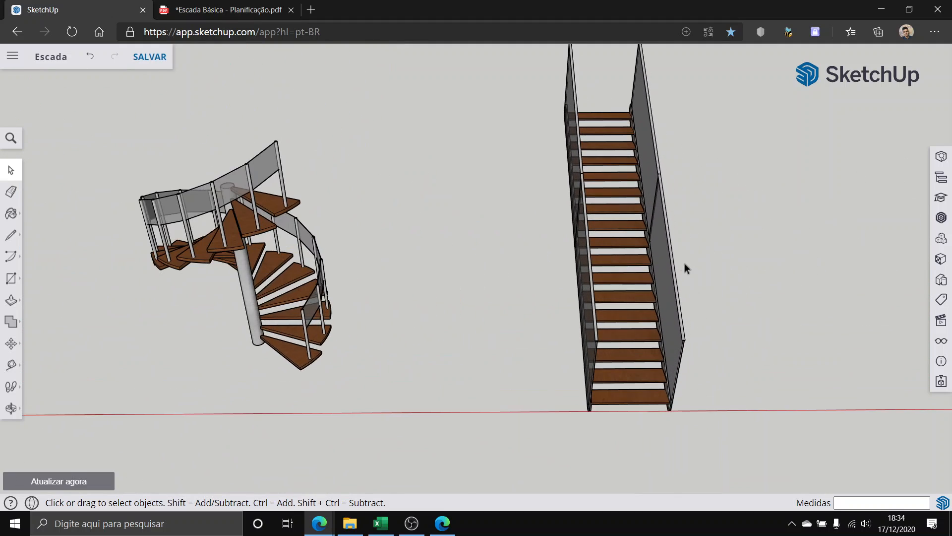
{"action": "scroll", "coordinate": [684, 268], "scroll_direction": "up", "scroll_amount": 3}
{"action": "middle_click_drag", "start_coordinate": [674, 153], "coordinate": [174, 176]}
{"action": "scroll", "coordinate": [163, 240], "scroll_direction": "down", "scroll_amount": 3}
{"action": "middle_click_drag", "start_coordinate": [109, 200], "coordinate": [211, 233]}
{"action": "scroll", "coordinate": [203, 223], "scroll_direction": "down", "scroll_amount": 3}
{"action": "scroll", "coordinate": [153, 180], "scroll_direction": "up", "scroll_amount": 3}
{"action": "middle_click_drag", "start_coordinate": [153, 179], "coordinate": [314, 180]}
{"action": "scroll", "coordinate": [314, 180], "scroll_direction": "down", "scroll_amount": 3}
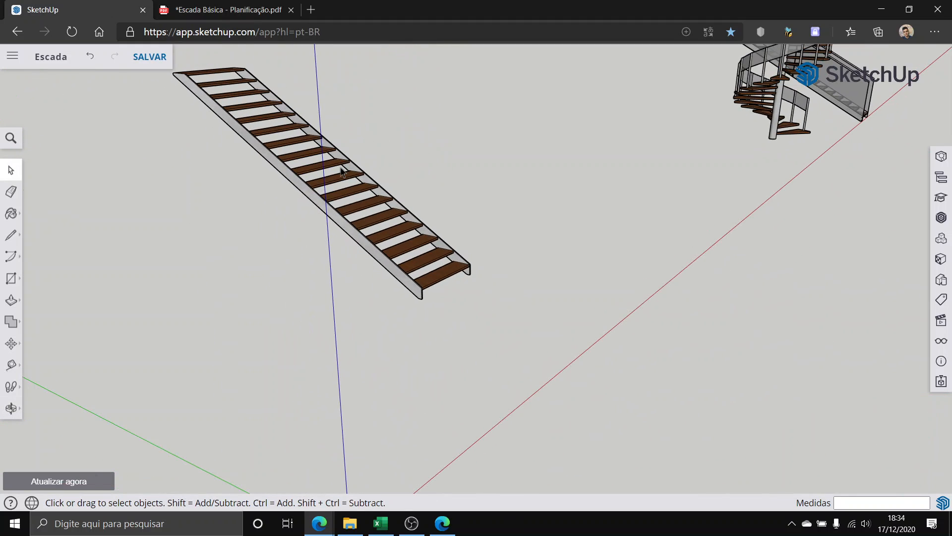
{"action": "scroll", "coordinate": [248, 180], "scroll_direction": "up", "scroll_amount": 1}
{"action": "scroll", "coordinate": [330, 202], "scroll_direction": "up", "scroll_amount": 4}
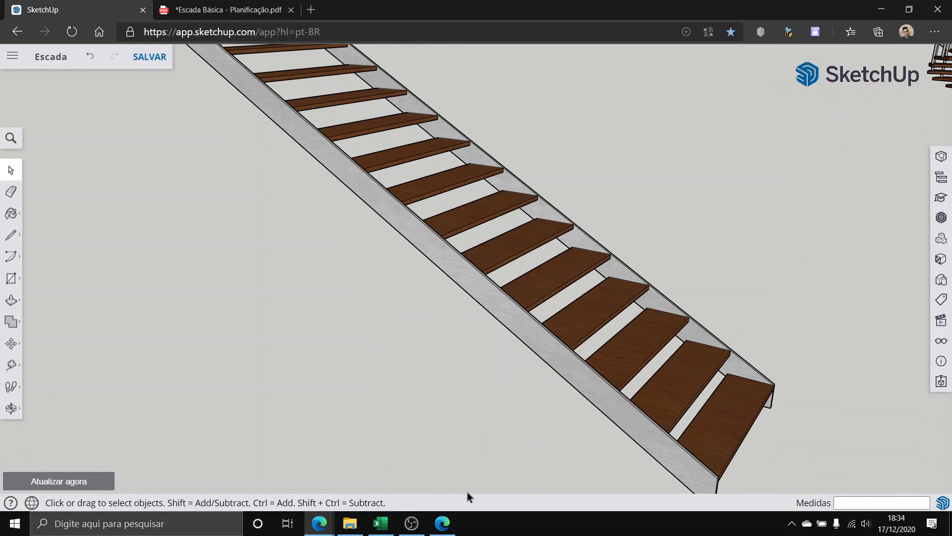
{"action": "middle_click_drag", "start_coordinate": [467, 495], "coordinate": [337, 347]}
{"action": "scroll", "coordinate": [309, 364], "scroll_direction": "down", "scroll_amount": 3}
{"action": "scroll", "coordinate": [332, 343], "scroll_direction": "down", "scroll_amount": 3}
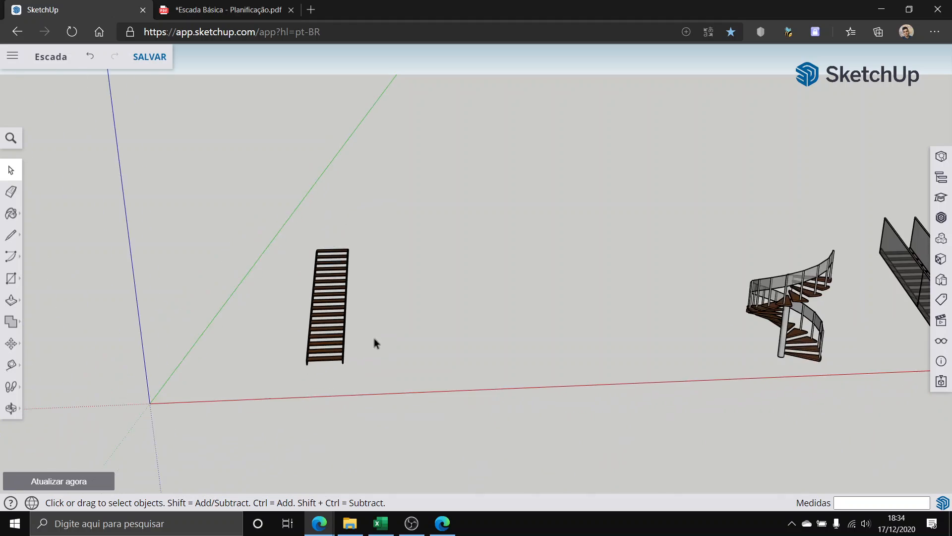
Step: Examine the straight staircase's glass guardrails, the joint between the panels, the handrail and the fixings on the stringer
{"action": "scroll", "coordinate": [852, 366], "scroll_direction": "up", "scroll_amount": 4}
{"action": "middle_click_drag", "start_coordinate": [851, 288], "coordinate": [534, 420]}
{"action": "scroll", "coordinate": [516, 416], "scroll_direction": "up", "scroll_amount": 2}
{"action": "scroll", "coordinate": [442, 255], "scroll_direction": "up", "scroll_amount": 2}
{"action": "scroll", "coordinate": [442, 255], "scroll_direction": "down", "scroll_amount": 2}
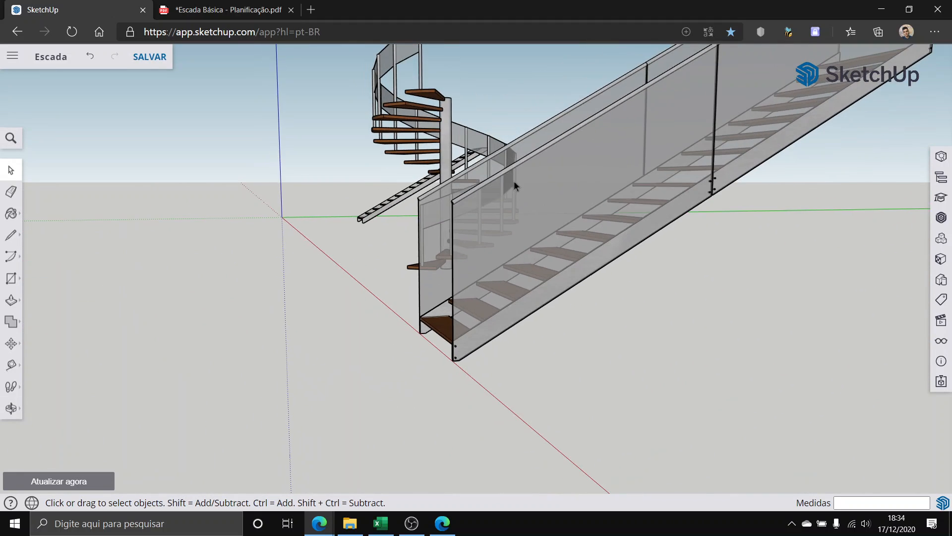
{"action": "middle_click_drag", "start_coordinate": [706, 118], "coordinate": [311, 242]}
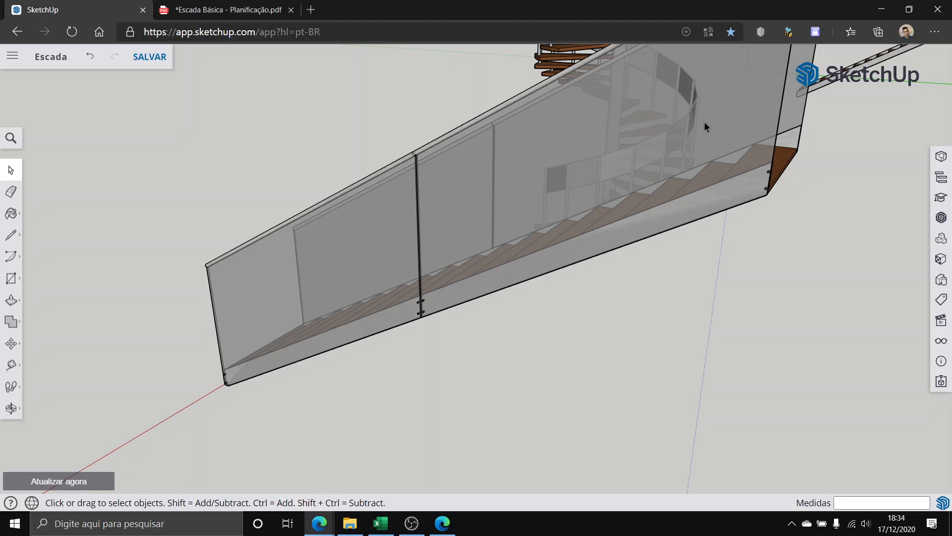
{"action": "middle_click_drag", "start_coordinate": [707, 127], "coordinate": [435, 181]}
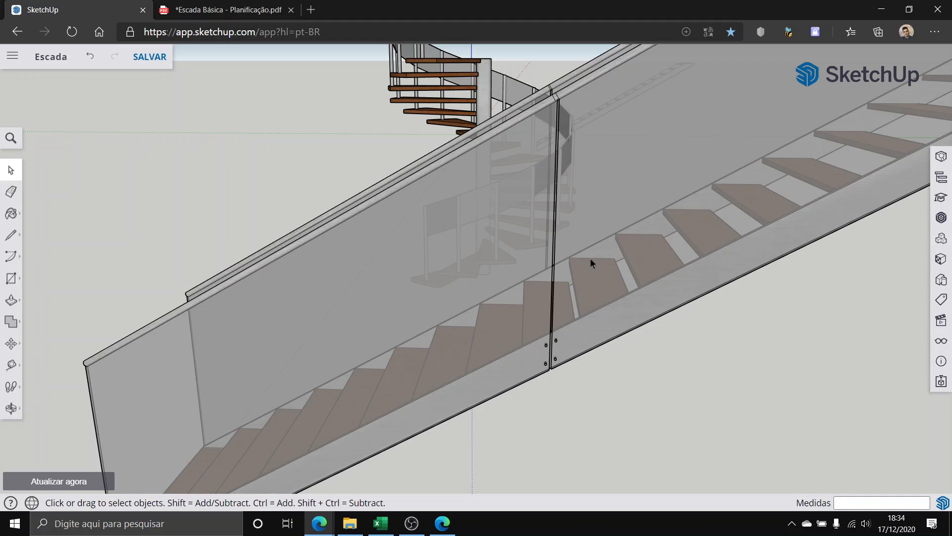
{"action": "scroll", "coordinate": [561, 160], "scroll_direction": "down", "scroll_amount": 5}
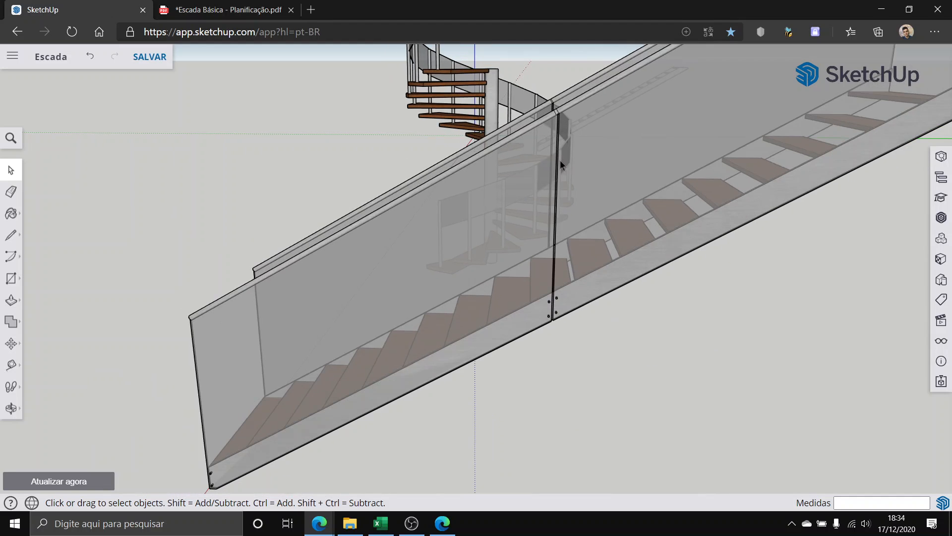
Step: Measure the straight staircase's glass guardrail from the edge at its lower end to its upper end
{"action": "middle_click_drag", "start_coordinate": [560, 178], "coordinate": [410, 315]}
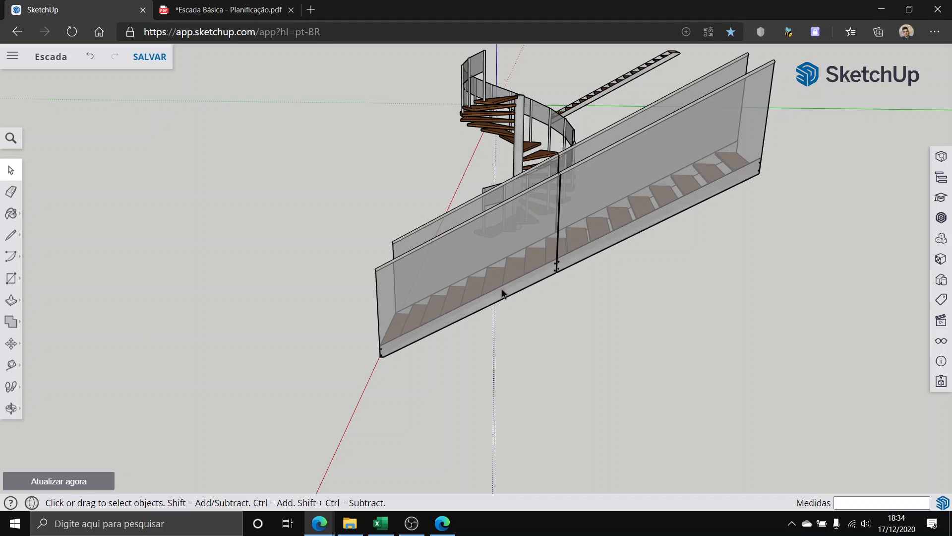
{"action": "left_click", "coordinate": [11, 365]}
{"action": "scroll", "coordinate": [425, 283], "scroll_direction": "up", "scroll_amount": 3}
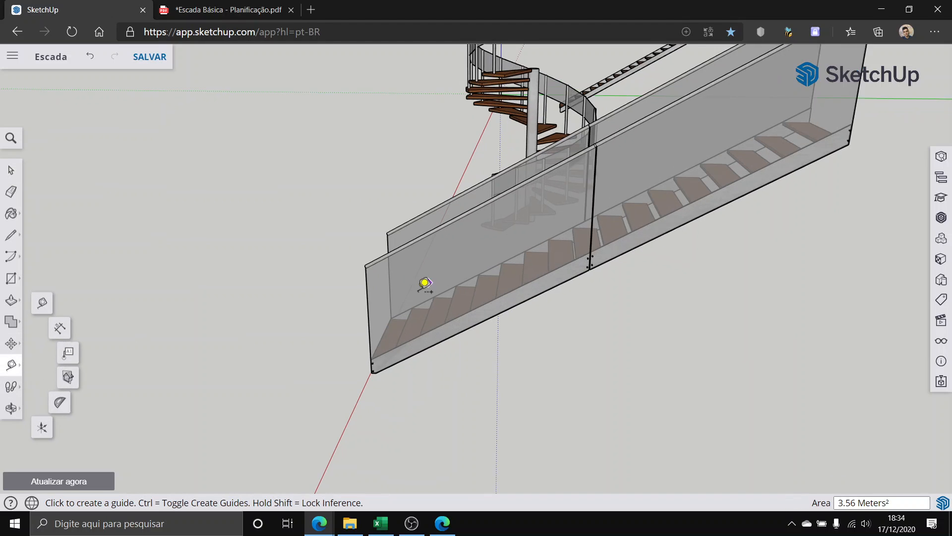
{"action": "left_click", "coordinate": [350, 331]}
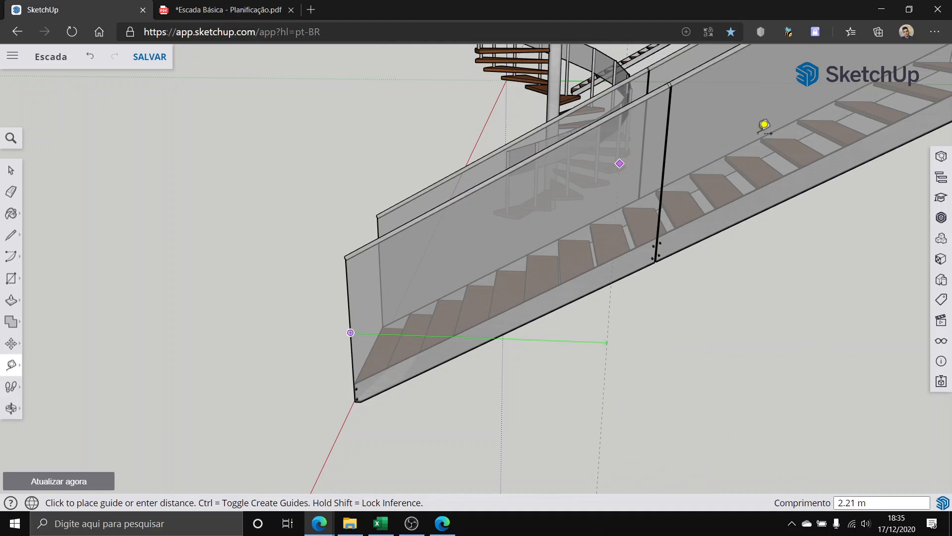
{"action": "scroll", "coordinate": [687, 156], "scroll_direction": "down", "scroll_amount": 3}
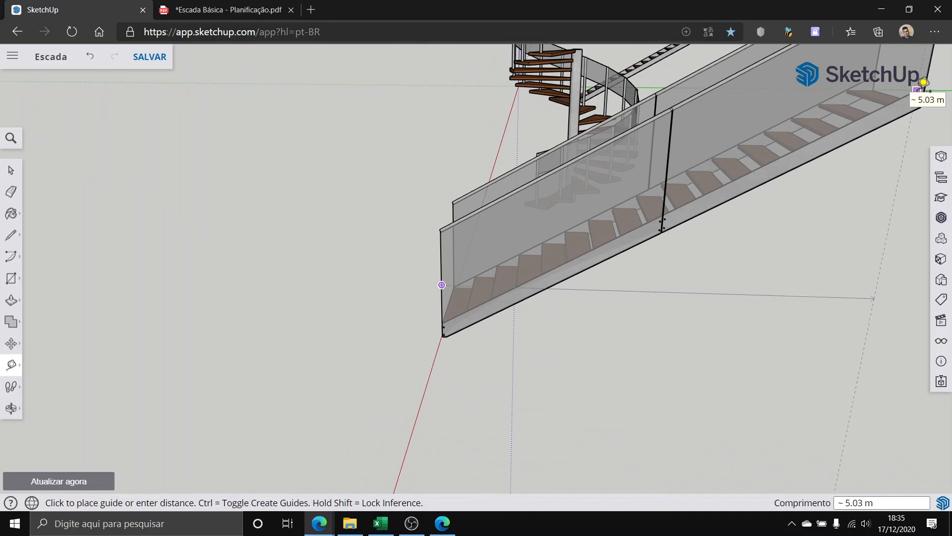
{"action": "left_click", "coordinate": [11, 170]}
{"action": "scroll", "coordinate": [491, 191], "scroll_direction": "down", "scroll_amount": 3}
{"action": "scroll", "coordinate": [555, 180], "scroll_direction": "up", "scroll_amount": 3}
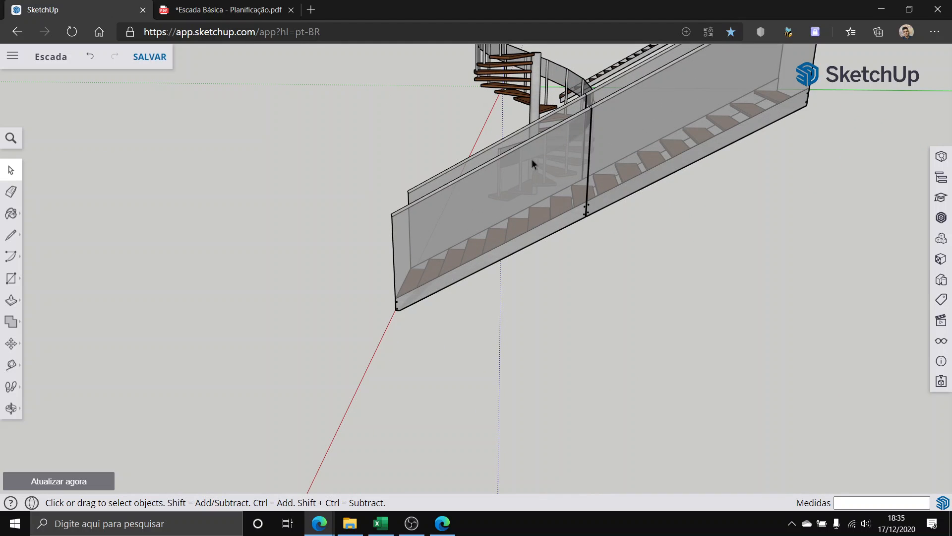
Step: Examine the staircase without guardrails, including its treads and stringers, beside the spiral staircase and the straight staircase with glass guardrails
{"action": "scroll", "coordinate": [526, 152], "scroll_direction": "down", "scroll_amount": 3}
{"action": "scroll", "coordinate": [523, 151], "scroll_direction": "up", "scroll_amount": 3}
{"action": "middle_click_drag", "start_coordinate": [521, 152], "coordinate": [951, 156]}
{"action": "scroll", "coordinate": [694, 236], "scroll_direction": "down", "scroll_amount": 1}
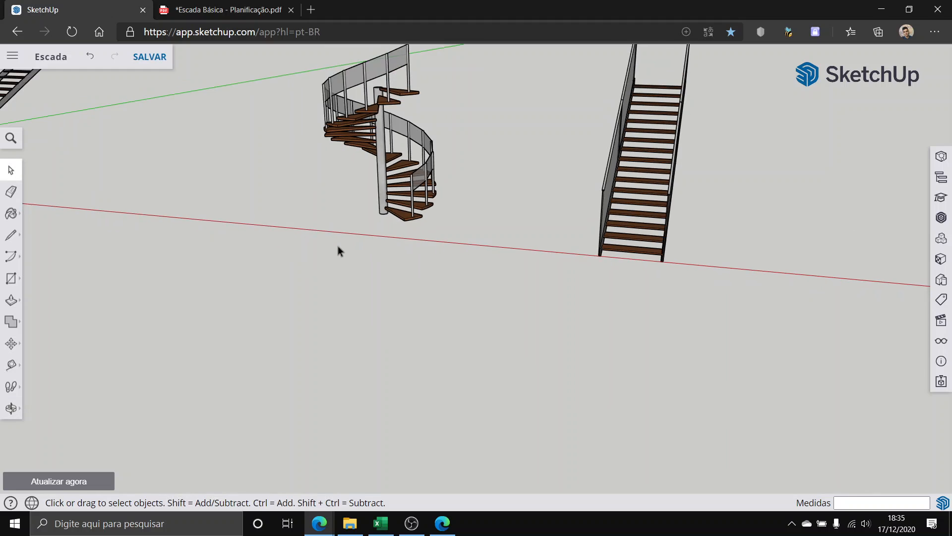
{"action": "scroll", "coordinate": [337, 247], "scroll_direction": "down", "scroll_amount": 3}
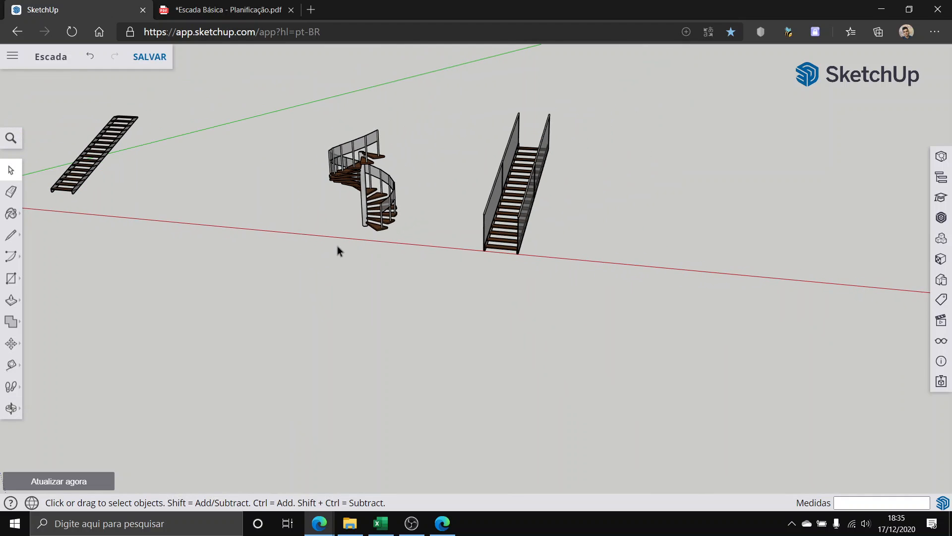
{"action": "scroll", "coordinate": [298, 235], "scroll_direction": "down", "scroll_amount": 3}
{"action": "scroll", "coordinate": [130, 175], "scroll_direction": "up", "scroll_amount": 5}
{"action": "scroll", "coordinate": [131, 171], "scroll_direction": "up", "scroll_amount": 4}
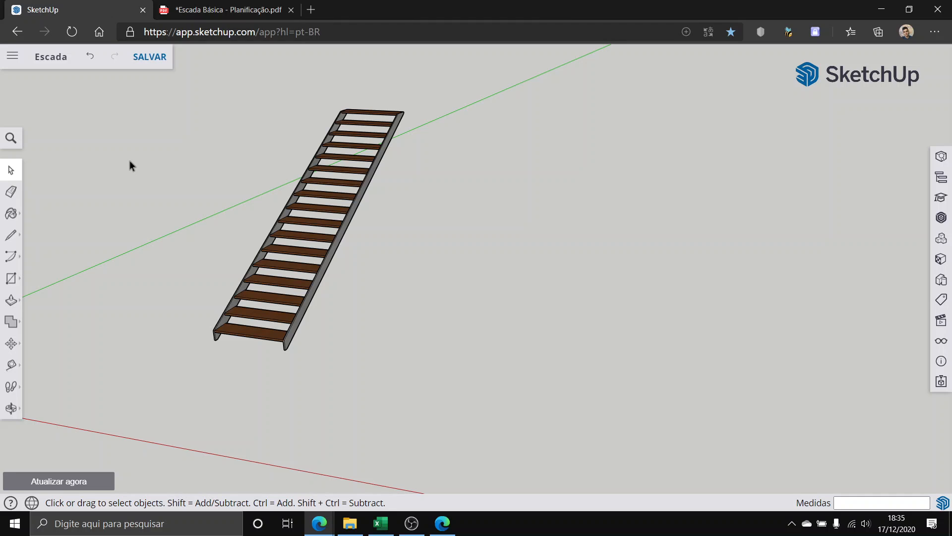
{"action": "scroll", "coordinate": [315, 234], "scroll_direction": "up", "scroll_amount": 3}
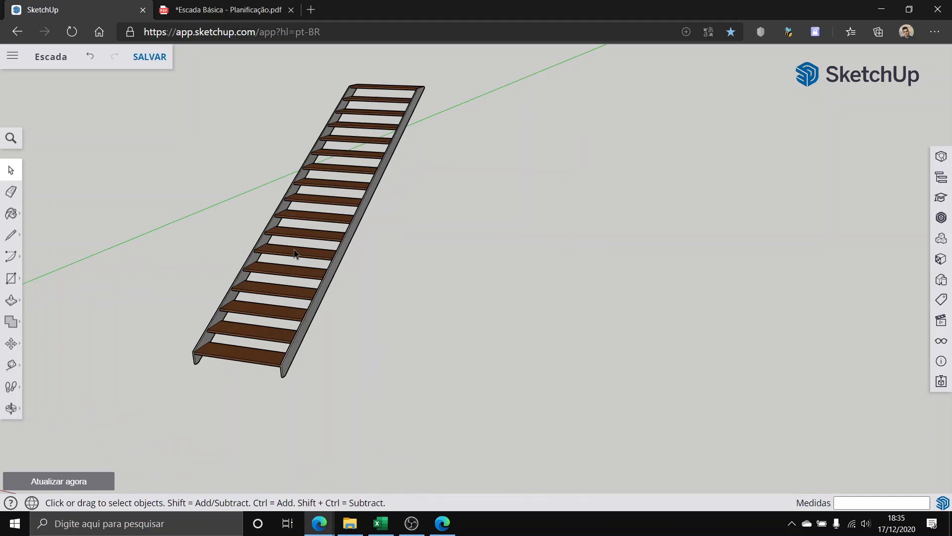
{"action": "scroll", "coordinate": [238, 297], "scroll_direction": "down", "scroll_amount": 1}
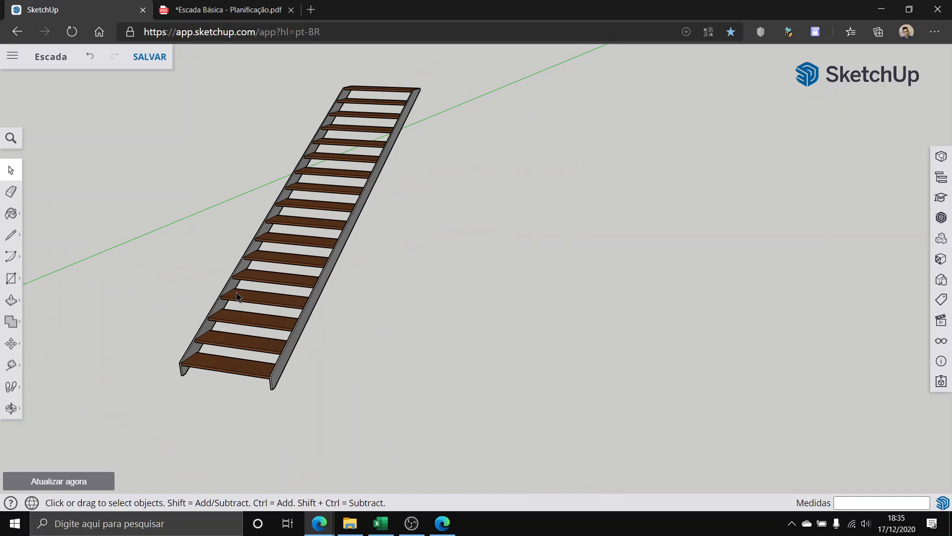
{"action": "scroll", "coordinate": [73, 446], "scroll_direction": "up", "scroll_amount": 5}
{"action": "middle_click_drag", "start_coordinate": [106, 418], "coordinate": [300, 315]}
{"action": "left_click", "coordinate": [362, 276]}
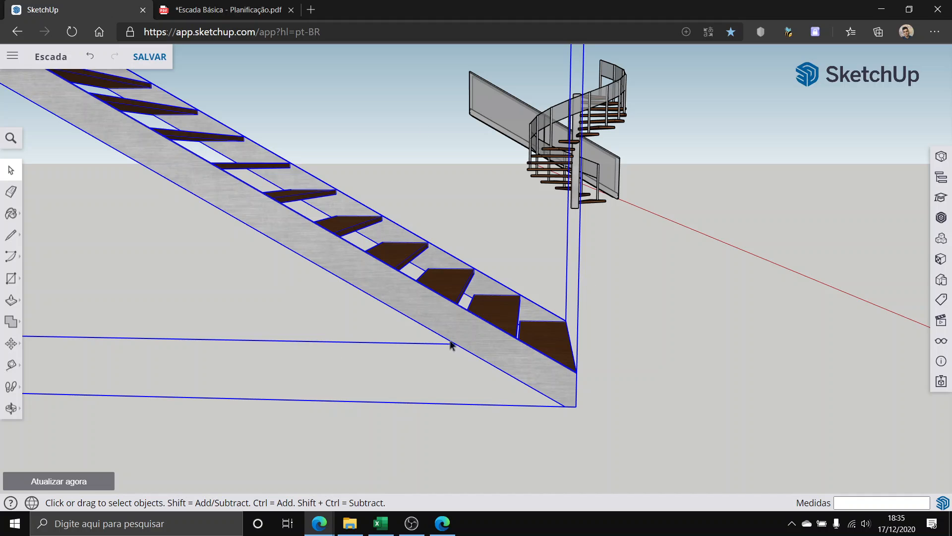
{"action": "scroll", "coordinate": [451, 345], "scroll_direction": "down", "scroll_amount": 6}
{"action": "middle_click_drag", "start_coordinate": [355, 270], "coordinate": [179, 304]}
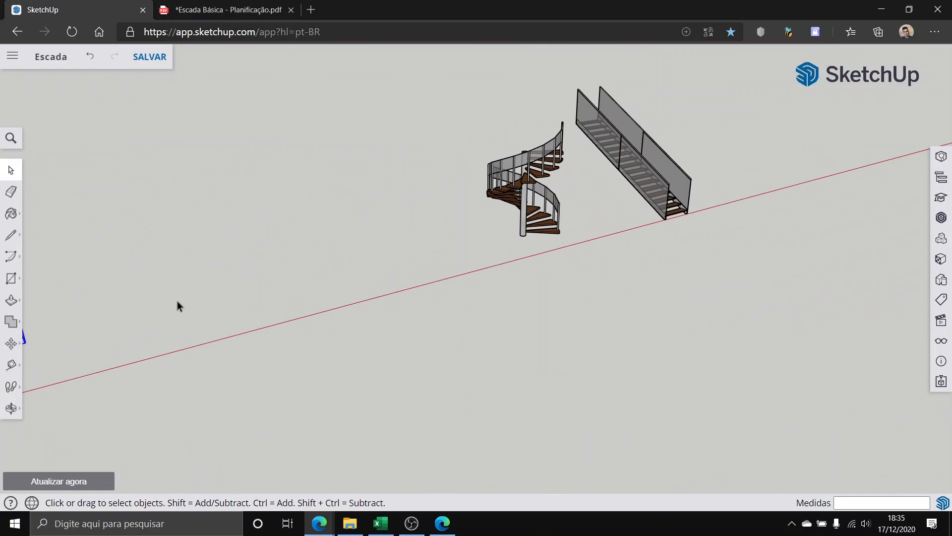
Step: Draw a vertical line along the blue axis from the outer bottom corner at the lower end of the unrailed staircase's stringer
{"action": "middle_click_drag", "start_coordinate": [128, 348], "coordinate": [687, 263], "text": "shift"}
{"action": "scroll", "coordinate": [441, 229], "scroll_direction": "up", "scroll_amount": 3}
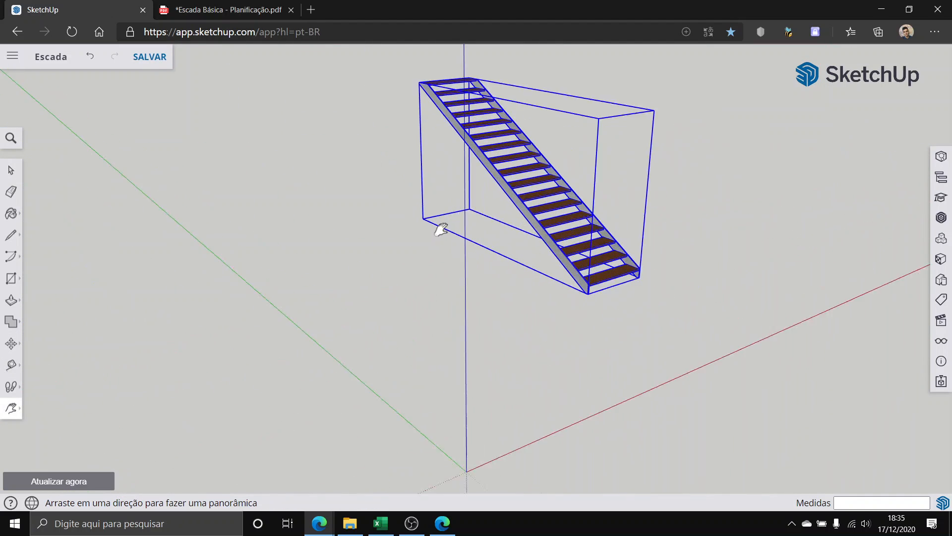
{"action": "scroll", "coordinate": [441, 229], "scroll_direction": "up", "scroll_amount": 2}
{"action": "left_click", "coordinate": [18, 172]}
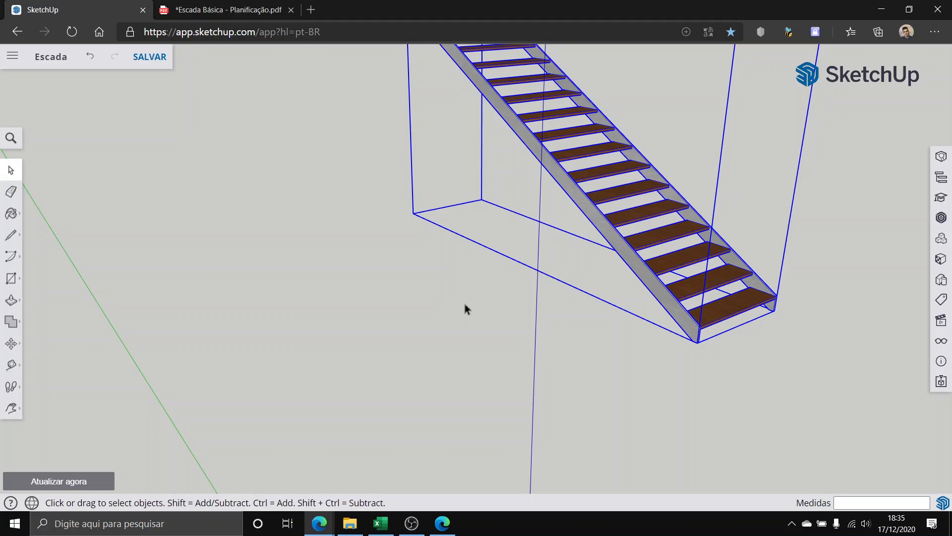
{"action": "left_click", "coordinate": [465, 305]}
{"action": "scroll", "coordinate": [730, 340], "scroll_direction": "up", "scroll_amount": 4}
{"action": "scroll", "coordinate": [417, 354], "scroll_direction": "up", "scroll_amount": 4}
{"action": "left_click", "coordinate": [11, 235]}
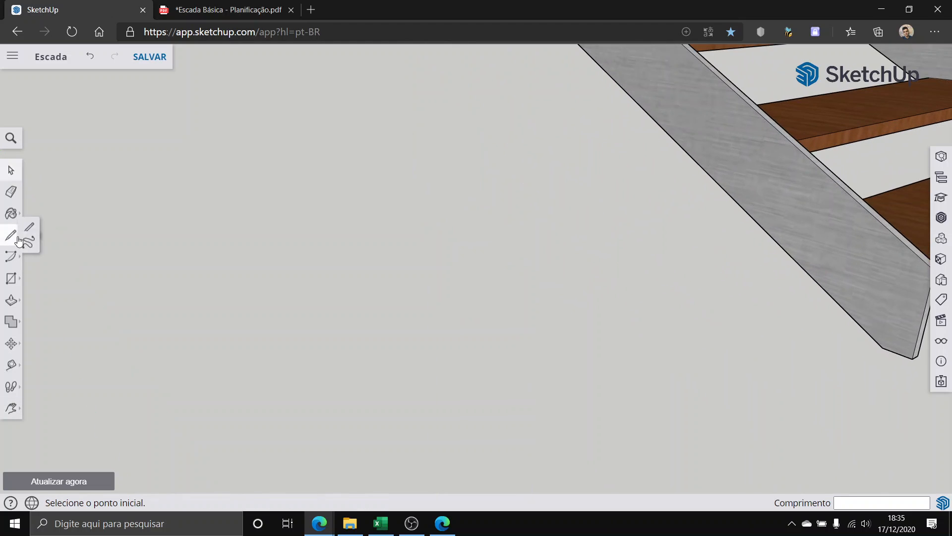
{"action": "scroll", "coordinate": [485, 280], "scroll_direction": "down", "scroll_amount": 4}
{"action": "scroll", "coordinate": [607, 328], "scroll_direction": "up", "scroll_amount": 4}
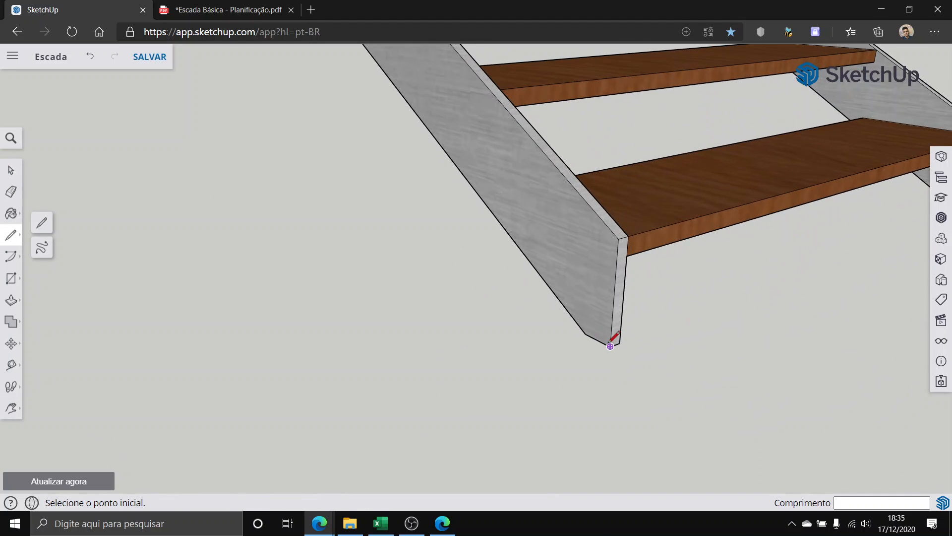
{"action": "left_click", "coordinate": [610, 345]}
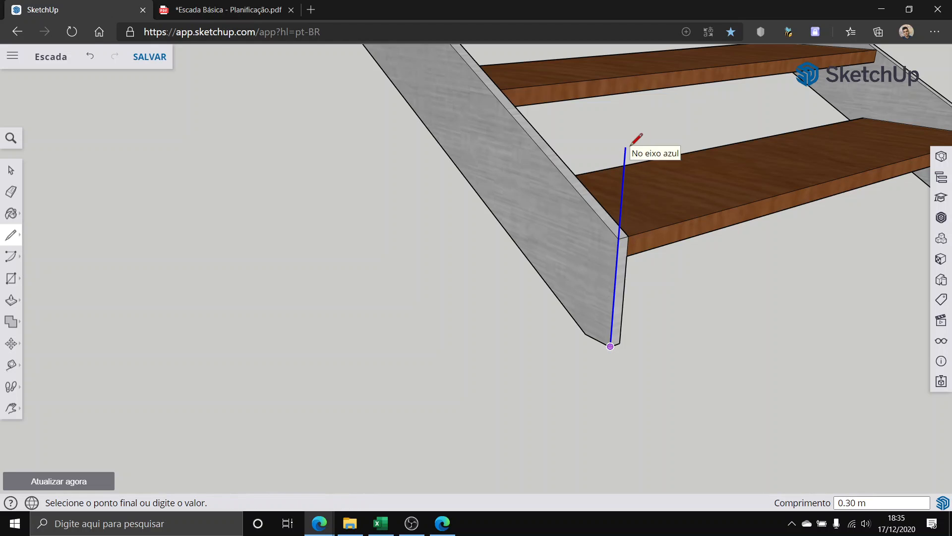
{"action": "middle_click_drag", "start_coordinate": [633, 94], "coordinate": [615, 114]}
{"action": "scroll", "coordinate": [517, 170], "scroll_direction": "down", "scroll_amount": 2}
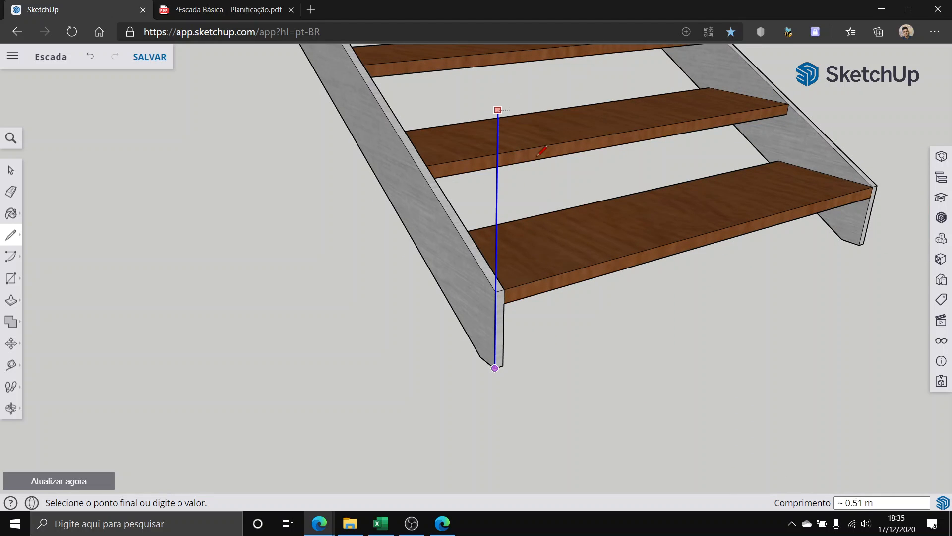
{"action": "left_click", "coordinate": [496, 291]}
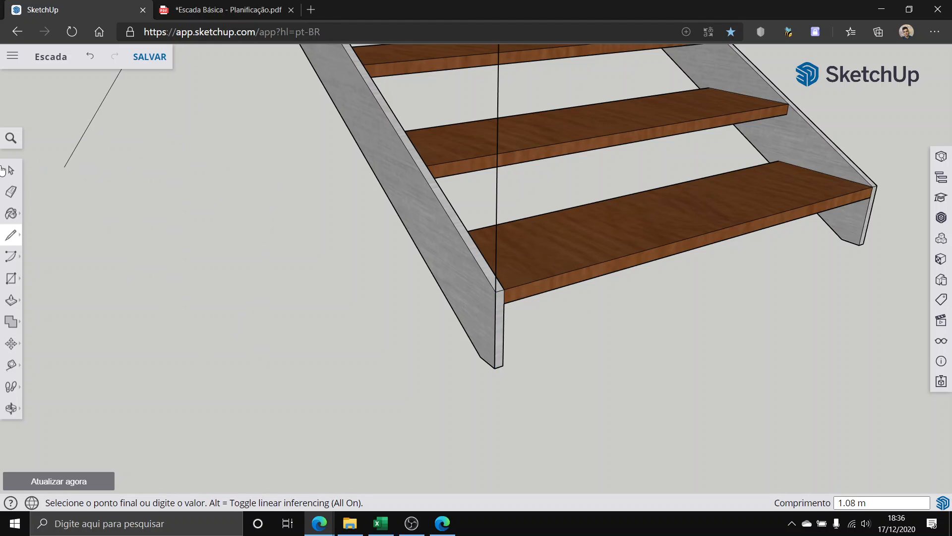
{"action": "key", "text": "space"}
Step: Copy the vertical line from the stringer's lower end to the bottom outer corner at the same stringer's upper end
{"action": "scroll", "coordinate": [484, 249], "scroll_direction": "down", "scroll_amount": 5}
{"action": "middle_click_drag", "start_coordinate": [485, 249], "coordinate": [251, 139]}
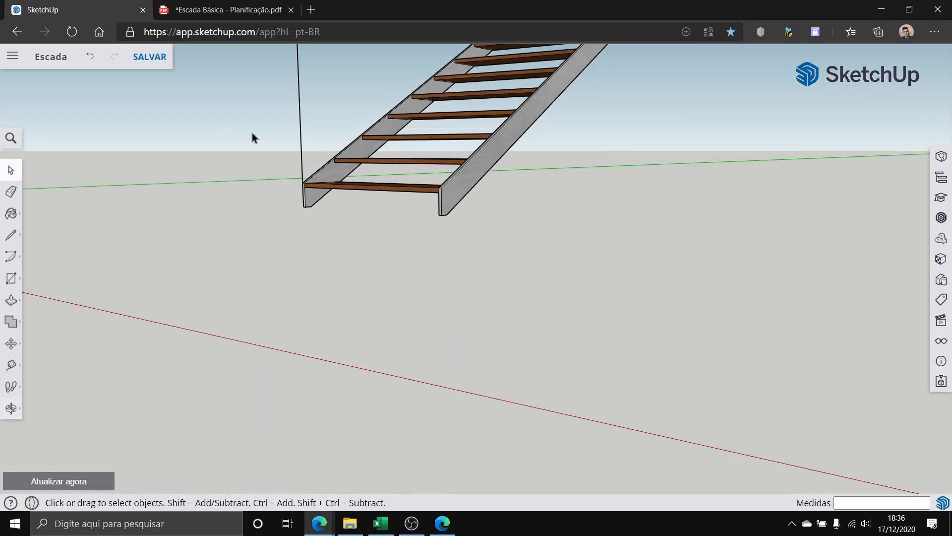
{"action": "scroll", "coordinate": [263, 142], "scroll_direction": "up", "scroll_amount": 5}
{"action": "scroll", "coordinate": [340, 270], "scroll_direction": "up", "scroll_amount": 5}
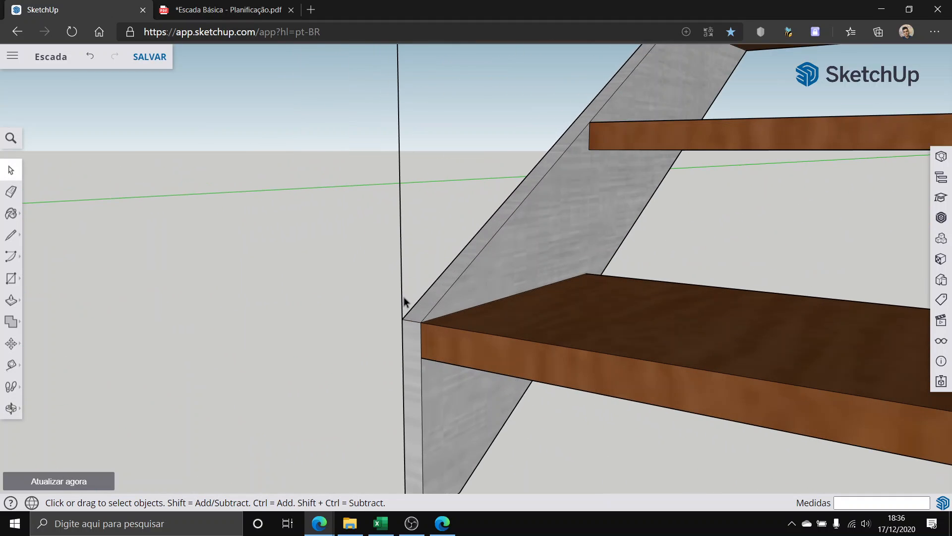
{"action": "scroll", "coordinate": [404, 300], "scroll_direction": "down", "scroll_amount": 8}
{"action": "middle_click_drag", "start_coordinate": [319, 334], "coordinate": [410, 350]}
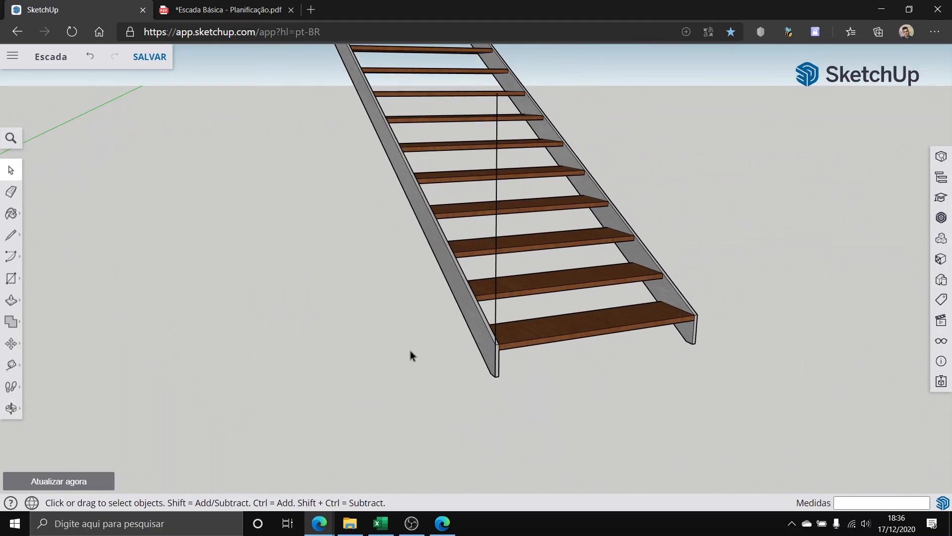
{"action": "scroll", "coordinate": [447, 334], "scroll_direction": "up", "scroll_amount": 2}
{"action": "scroll", "coordinate": [520, 315], "scroll_direction": "up", "scroll_amount": 2}
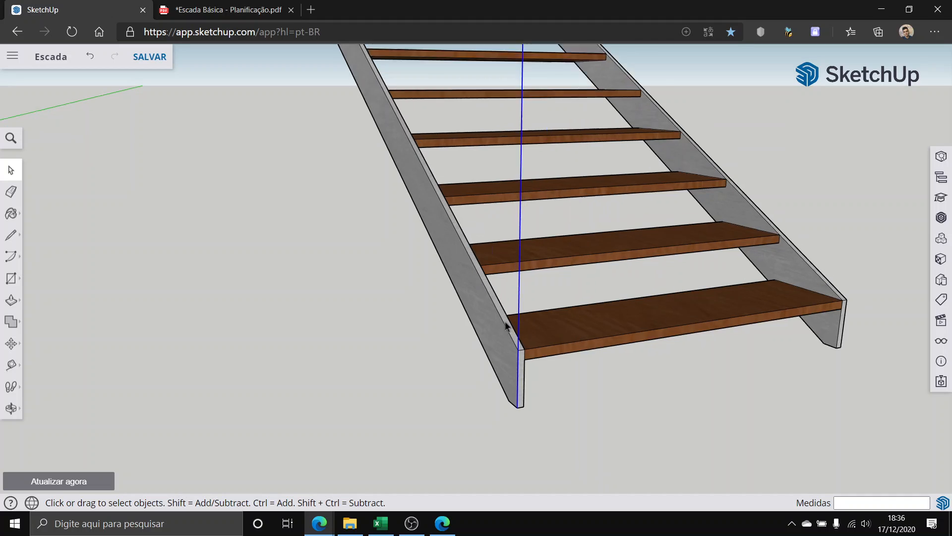
{"action": "left_click", "coordinate": [13, 346]}
{"action": "scroll", "coordinate": [521, 415], "scroll_direction": "up", "scroll_amount": 3}
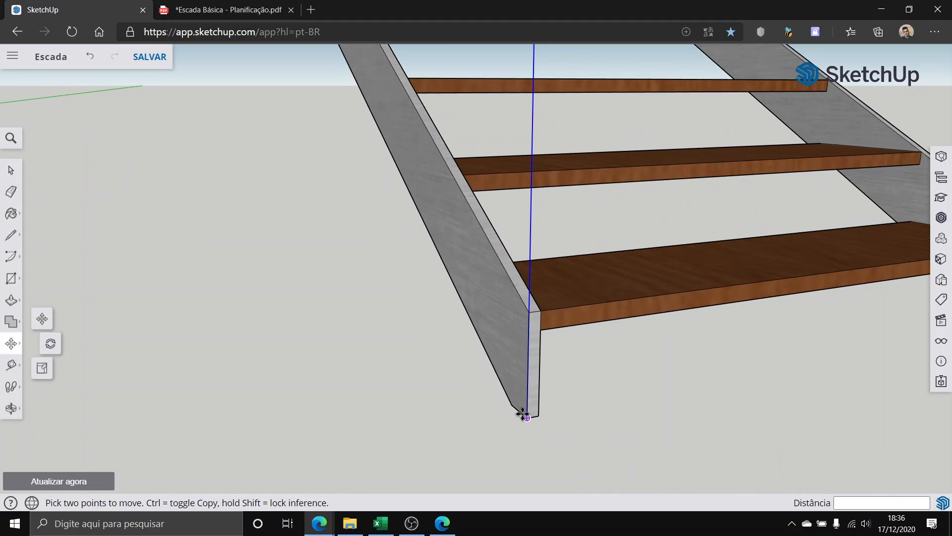
{"action": "key", "text": "ctrl"}
{"action": "left_click", "coordinate": [527, 417]}
{"action": "scroll", "coordinate": [496, 339], "scroll_direction": "down", "scroll_amount": 10}
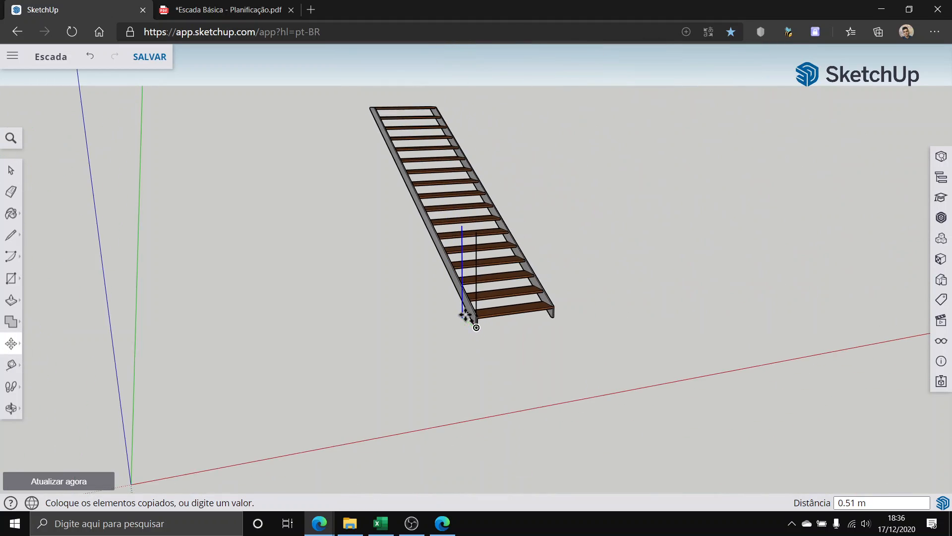
{"action": "middle_click_drag", "start_coordinate": [340, 233], "coordinate": [434, 237]}
{"action": "scroll", "coordinate": [425, 218], "scroll_direction": "up", "scroll_amount": 8}
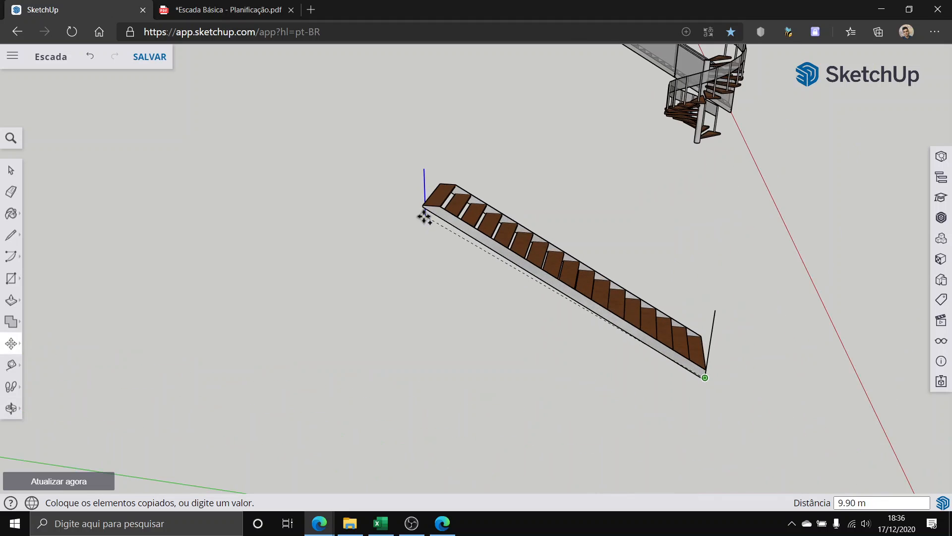
{"action": "scroll", "coordinate": [421, 241], "scroll_direction": "up", "scroll_amount": 2}
{"action": "scroll", "coordinate": [464, 422], "scroll_direction": "down", "scroll_amount": 4}
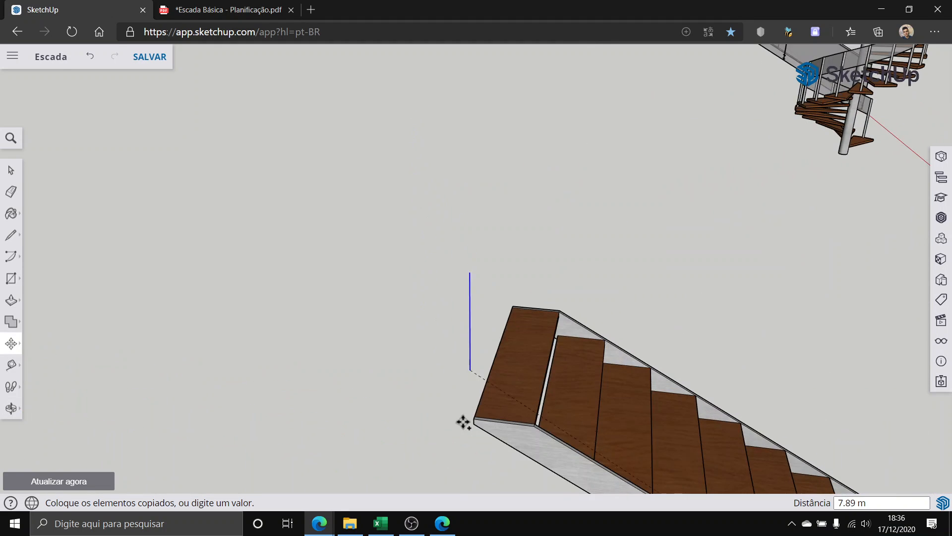
{"action": "scroll", "coordinate": [464, 422], "scroll_direction": "up", "scroll_amount": 4}
{"action": "middle_click_drag", "start_coordinate": [510, 391], "coordinate": [499, 387]}
{"action": "scroll", "coordinate": [499, 386], "scroll_direction": "down", "scroll_amount": 1}
{"action": "scroll", "coordinate": [665, 304], "scroll_direction": "down", "scroll_amount": 2}
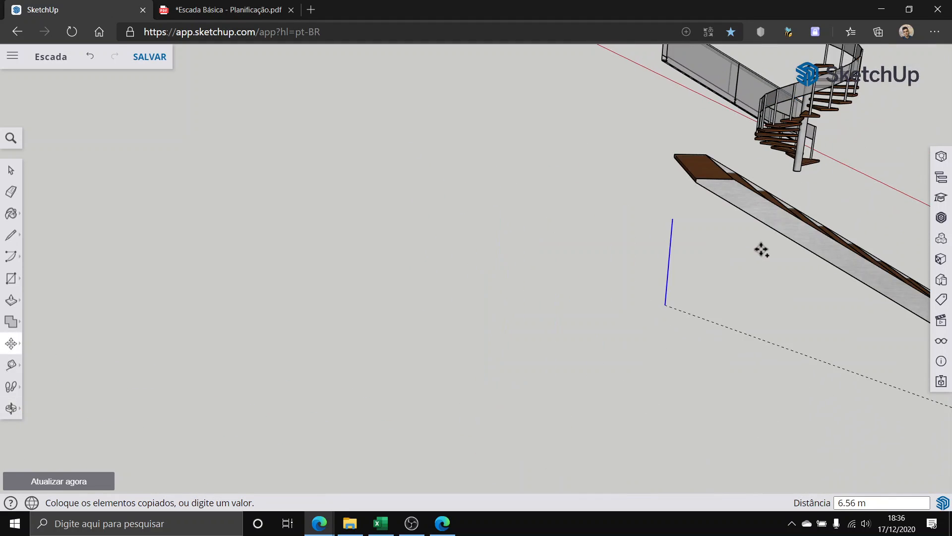
{"action": "scroll", "coordinate": [731, 183], "scroll_direction": "up", "scroll_amount": 2}
{"action": "scroll", "coordinate": [728, 186], "scroll_direction": "up", "scroll_amount": 3}
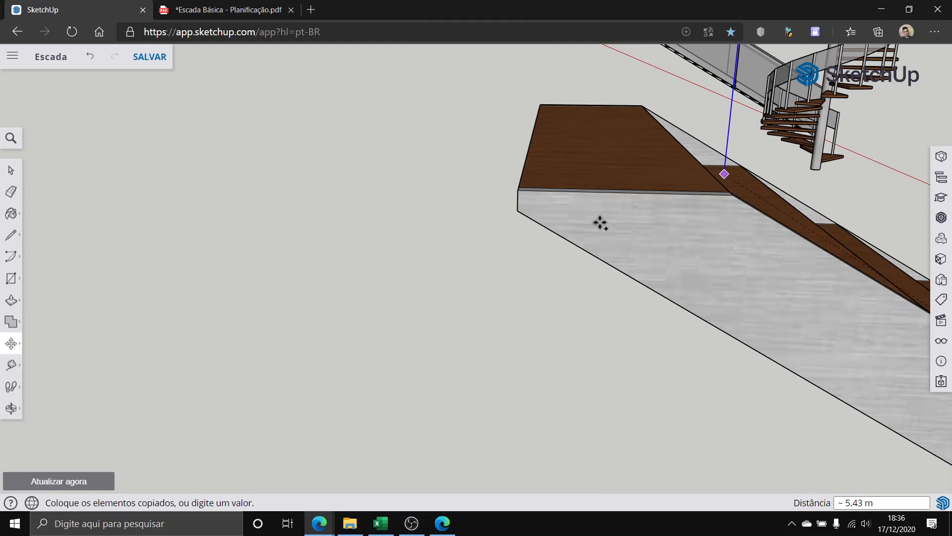
{"action": "left_click", "coordinate": [518, 208]}
{"action": "scroll", "coordinate": [496, 220], "scroll_direction": "down", "scroll_amount": 5}
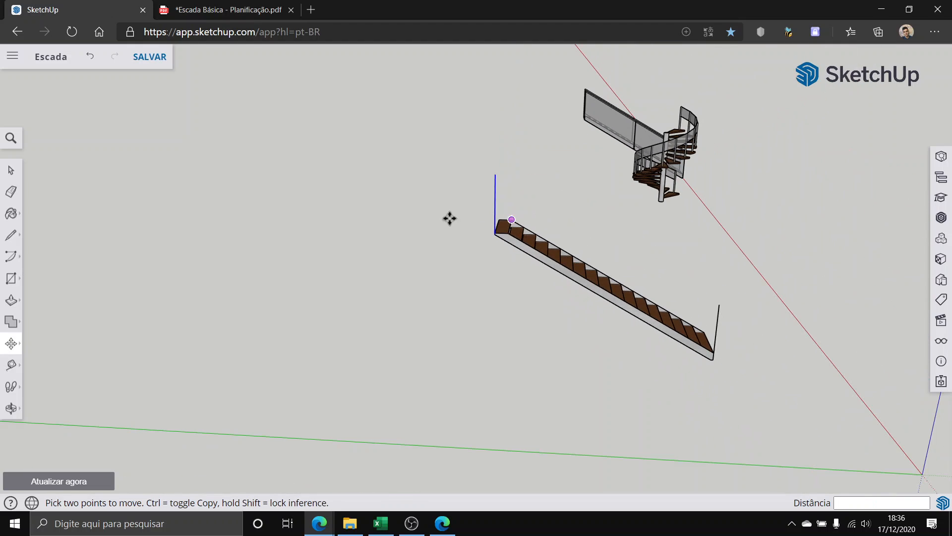
Step: Draw the guardrail outline's sloping top edge between the upper endpoints of the two vertical lines
{"action": "left_click", "coordinate": [8, 236]}
{"action": "scroll", "coordinate": [747, 271], "scroll_direction": "up", "scroll_amount": 2}
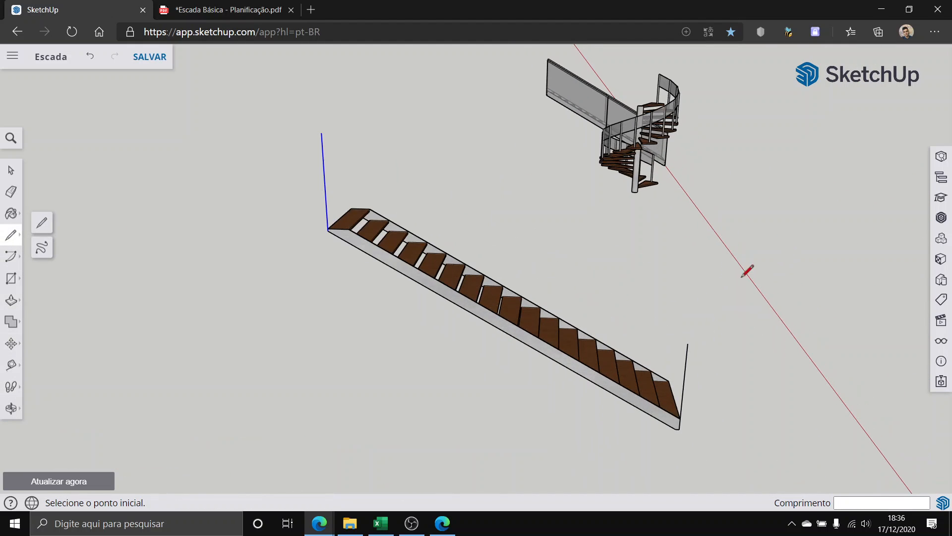
{"action": "left_click", "coordinate": [688, 343]}
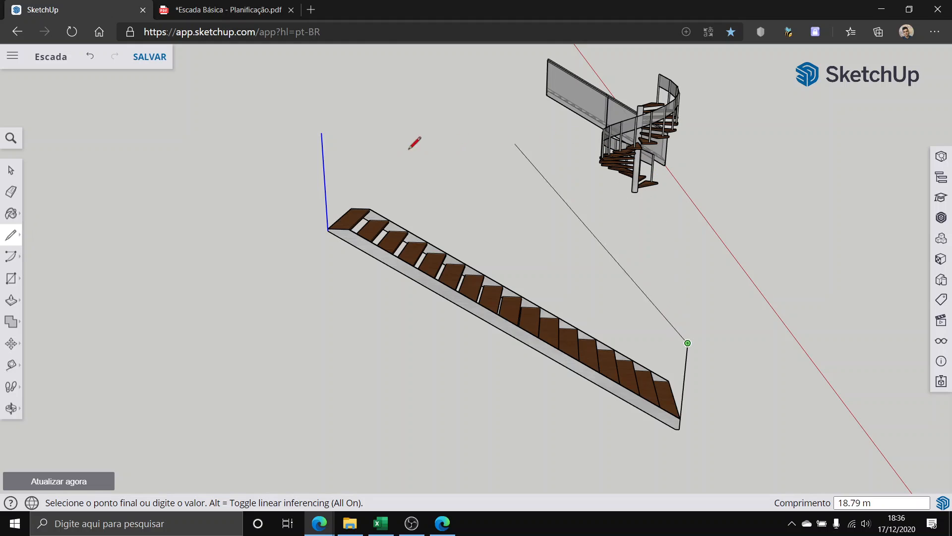
{"action": "left_click", "coordinate": [322, 133]}
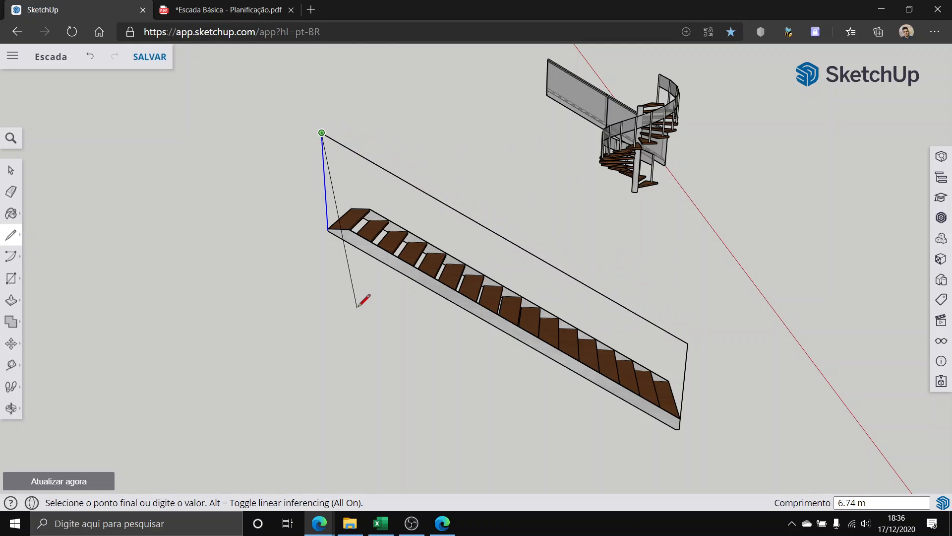
{"action": "scroll", "coordinate": [357, 302], "scroll_direction": "up", "scroll_amount": 2}
{"action": "key", "text": "Escape"}
Step: Close the guardrail outline with lines along the stringer's lower edge, from its upper-end corner to its foot
{"action": "scroll", "coordinate": [330, 196], "scroll_direction": "up", "scroll_amount": 5}
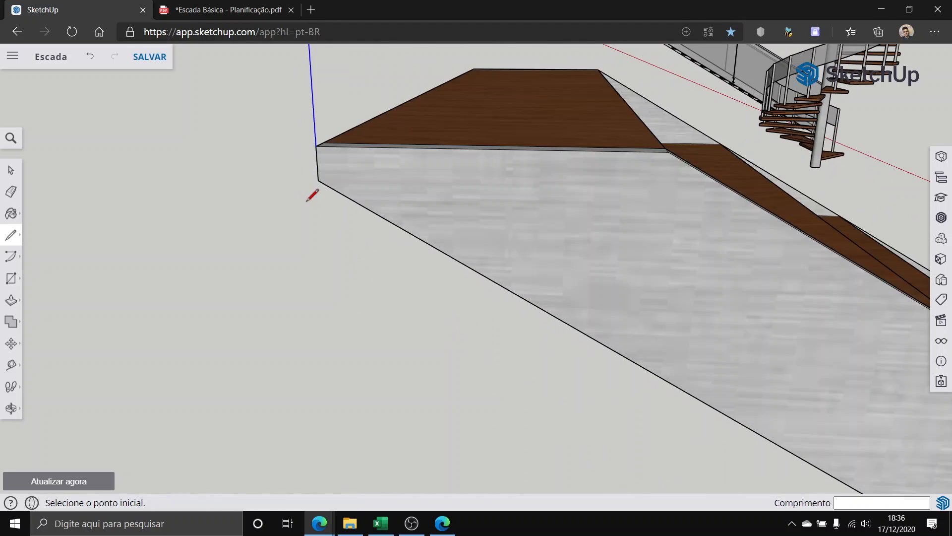
{"action": "scroll", "coordinate": [334, 176], "scroll_direction": "down", "scroll_amount": 3}
{"action": "scroll", "coordinate": [377, 164], "scroll_direction": "up", "scroll_amount": 3}
{"action": "scroll", "coordinate": [428, 145], "scroll_direction": "down", "scroll_amount": 4}
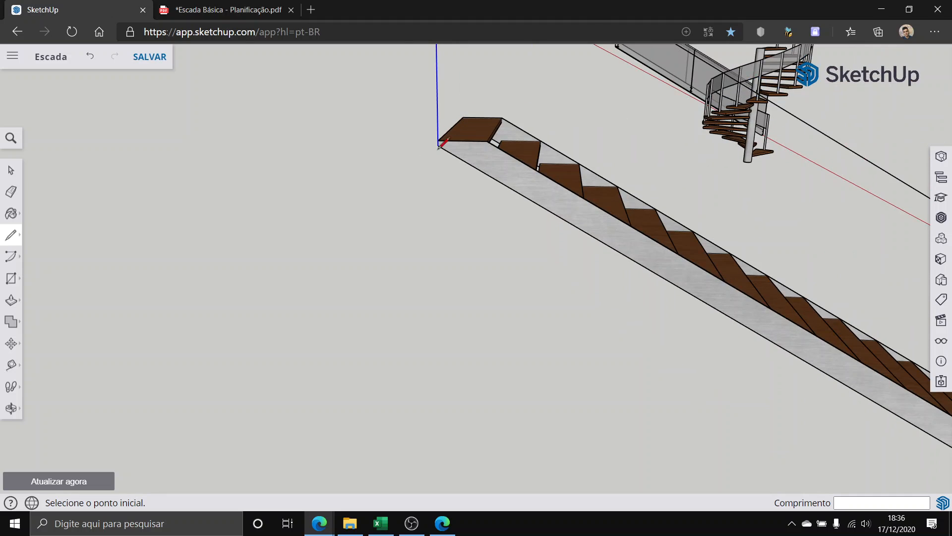
{"action": "scroll", "coordinate": [466, 144], "scroll_direction": "up", "scroll_amount": 2}
{"action": "left_click", "coordinate": [418, 146]}
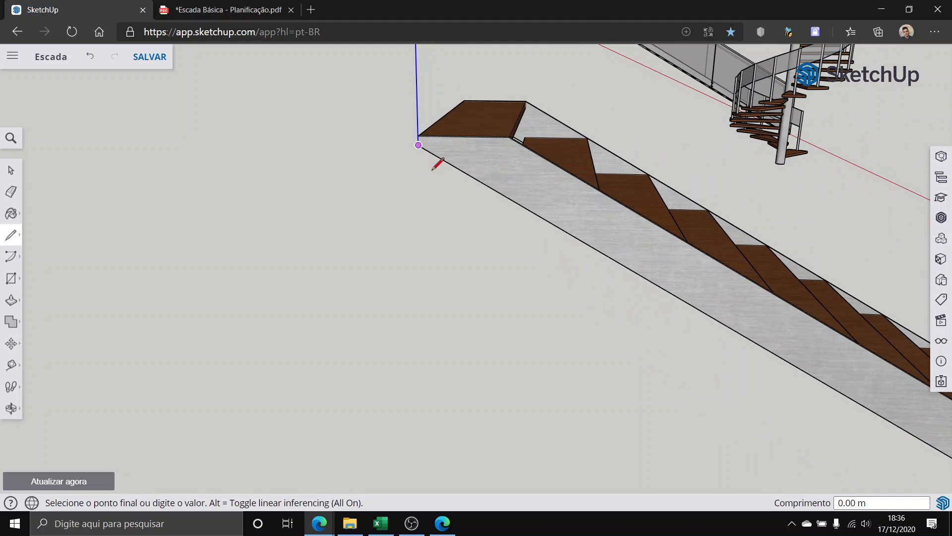
{"action": "scroll", "coordinate": [504, 278], "scroll_direction": "down", "scroll_amount": 4}
{"action": "scroll", "coordinate": [678, 327], "scroll_direction": "up", "scroll_amount": 5}
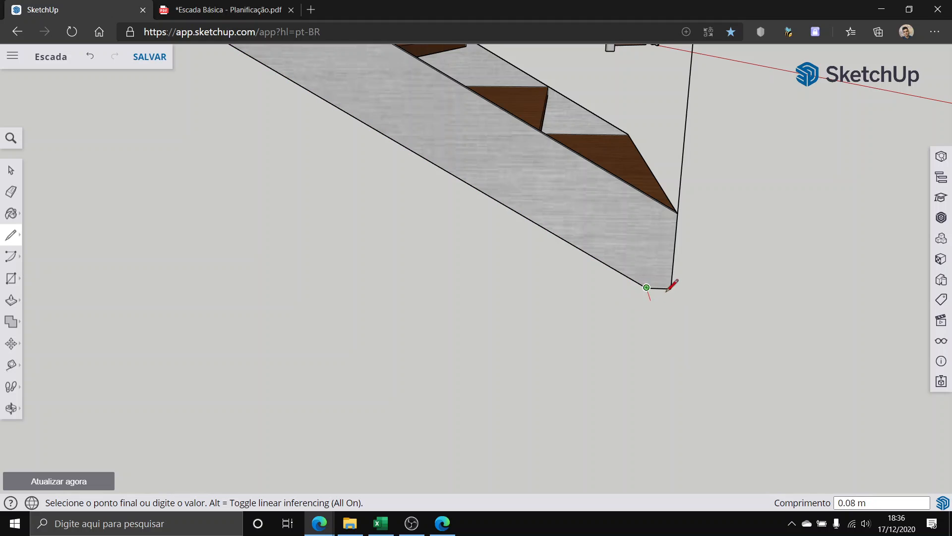
{"action": "left_click", "coordinate": [671, 288]}
{"action": "scroll", "coordinate": [359, 278], "scroll_direction": "down", "scroll_amount": 4}
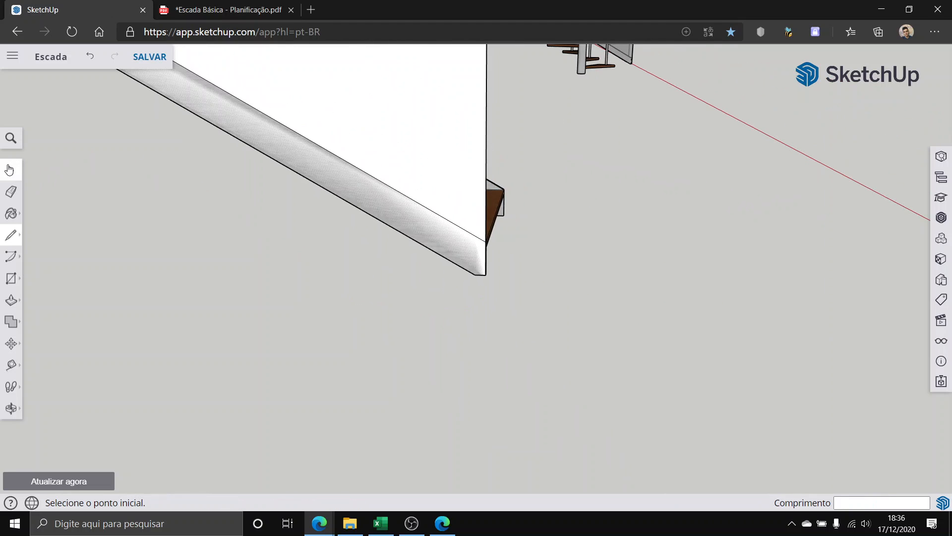
{"action": "left_click", "coordinate": [9, 170]}
Step: Examine the closed guardrail face from both sides of the staircase and its position against the stringer and treads
{"action": "scroll", "coordinate": [291, 185], "scroll_direction": "down", "scroll_amount": 10}
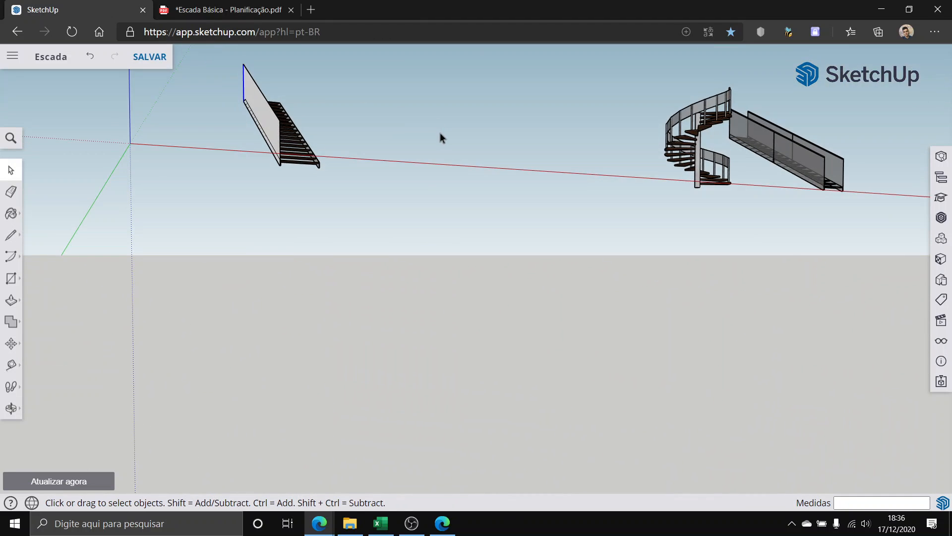
{"action": "scroll", "coordinate": [440, 133], "scroll_direction": "down", "scroll_amount": 3}
{"action": "scroll", "coordinate": [319, 100], "scroll_direction": "up", "scroll_amount": 8}
{"action": "middle_click_drag", "start_coordinate": [363, 149], "coordinate": [168, 215]}
{"action": "scroll", "coordinate": [238, 166], "scroll_direction": "up", "scroll_amount": 2}
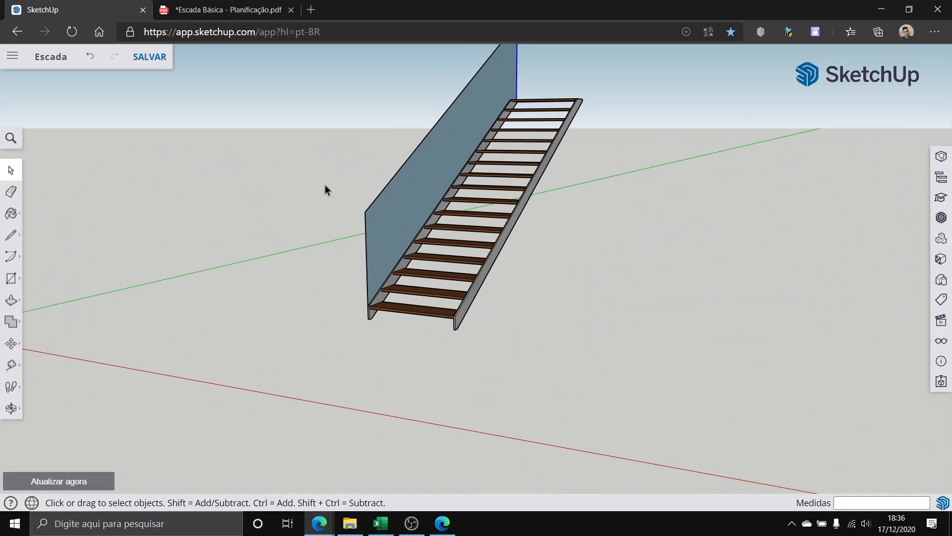
{"action": "middle_click_drag", "start_coordinate": [393, 229], "coordinate": [511, 229]}
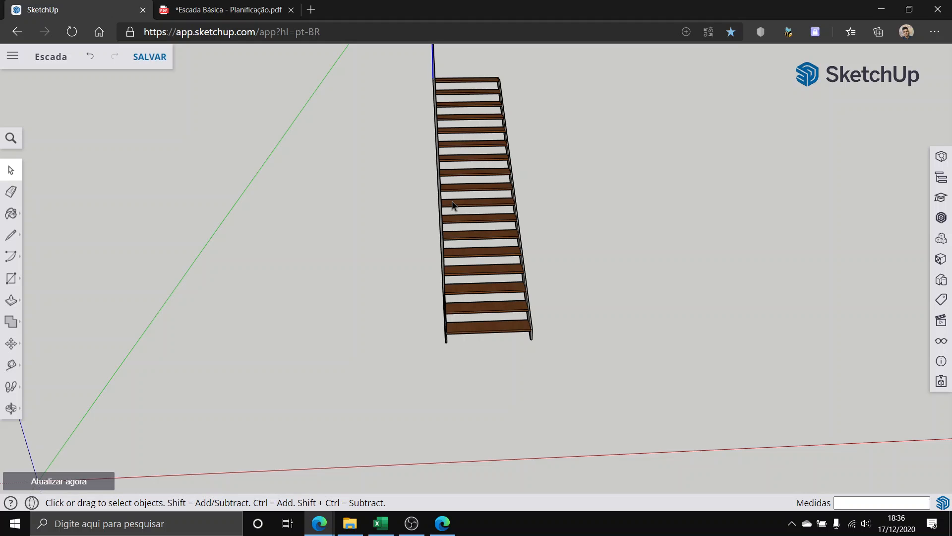
{"action": "middle_click_drag", "start_coordinate": [453, 203], "coordinate": [295, 141]}
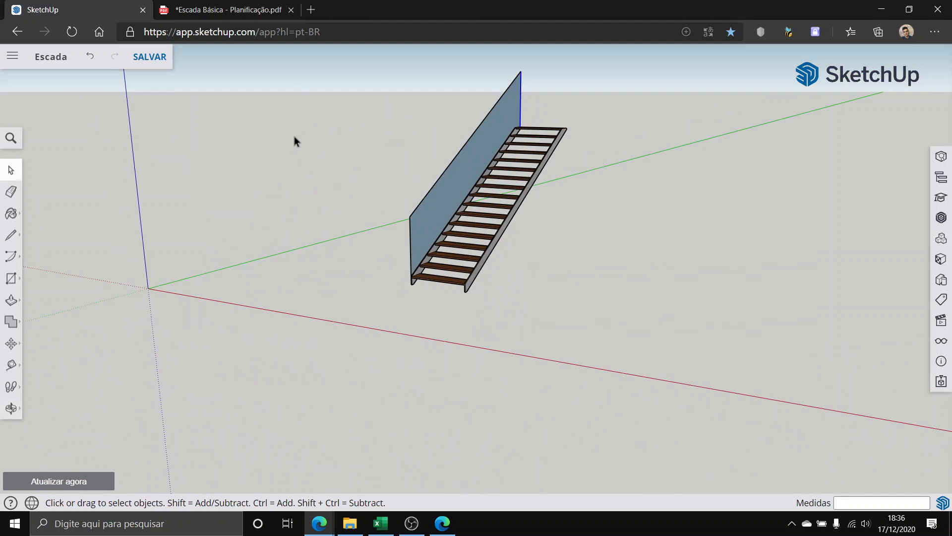
{"action": "scroll", "coordinate": [302, 140], "scroll_direction": "up", "scroll_amount": 2}
{"action": "scroll", "coordinate": [611, 134], "scroll_direction": "up", "scroll_amount": 3}
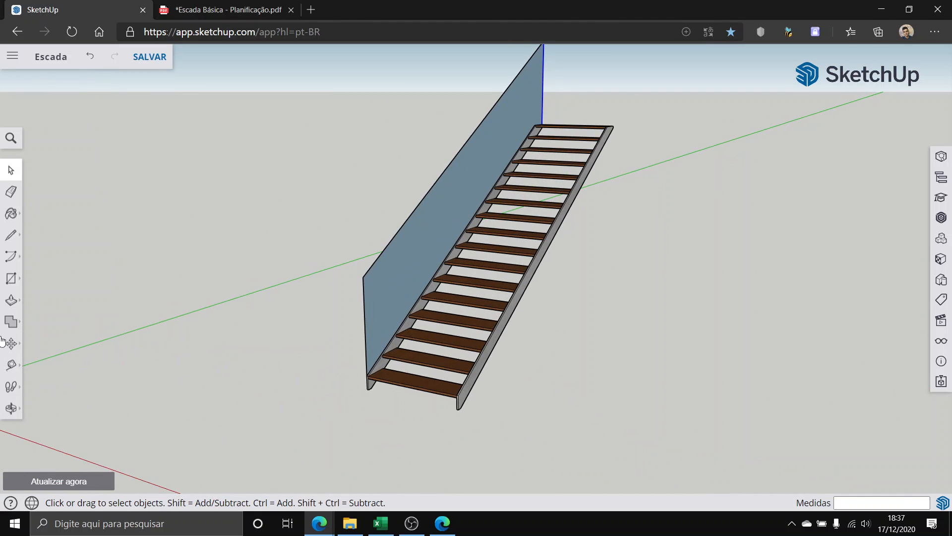
{"action": "middle_click_drag", "start_coordinate": [544, 198], "coordinate": [415, 248]}
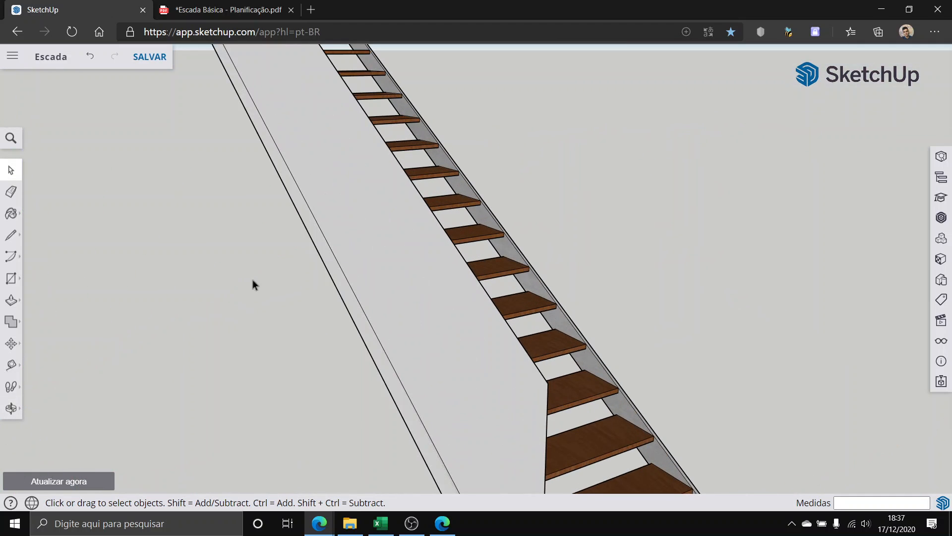
{"action": "middle_click_drag", "start_coordinate": [379, 337], "coordinate": [371, 336]}
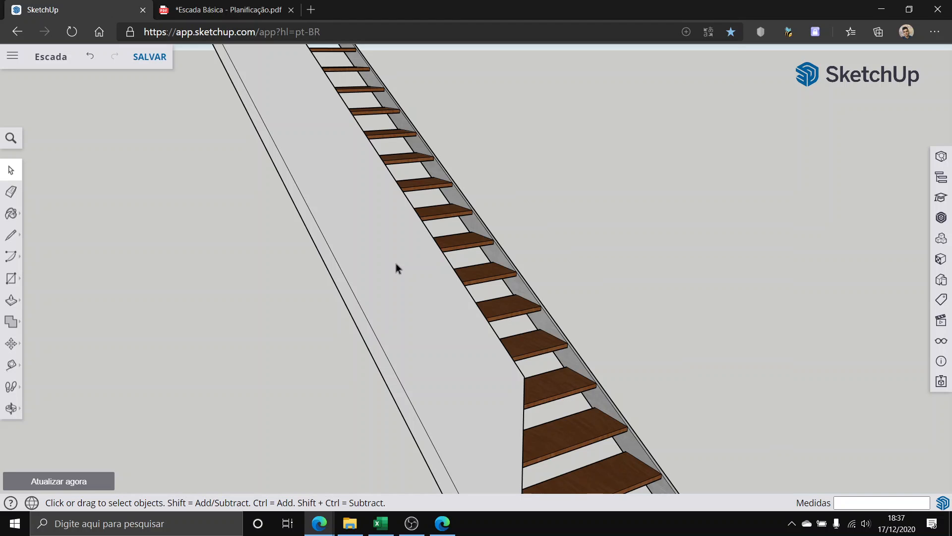
{"action": "scroll", "coordinate": [442, 283], "scroll_direction": "down", "scroll_amount": 5}
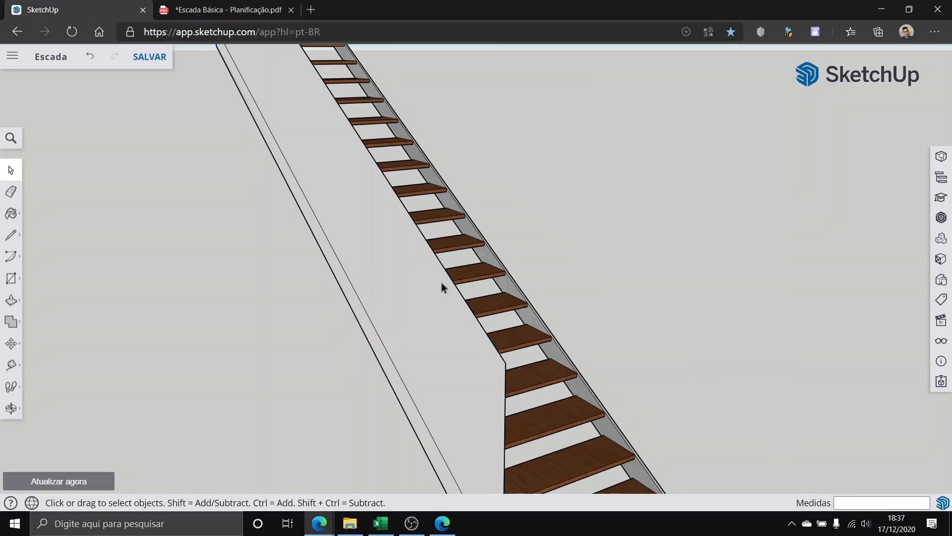
{"action": "middle_click_drag", "start_coordinate": [450, 295], "coordinate": [252, 329]}
{"action": "scroll", "coordinate": [252, 329], "scroll_direction": "down", "scroll_amount": 3}
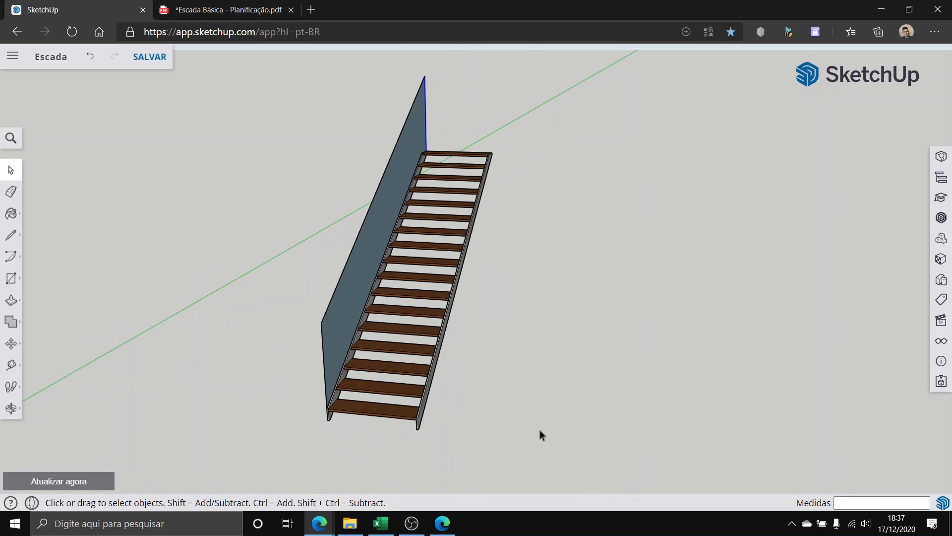
Step: Copy the guardrail face and its edges, without the staircase, onto the outer side of the opposite stringer
{"action": "left_click_drag", "start_coordinate": [304, 85], "coordinate": [281, 82]}
{"action": "scroll", "coordinate": [358, 218], "scroll_direction": "down", "scroll_amount": 1}
{"action": "middle_click_drag", "start_coordinate": [337, 274], "coordinate": [376, 268]}
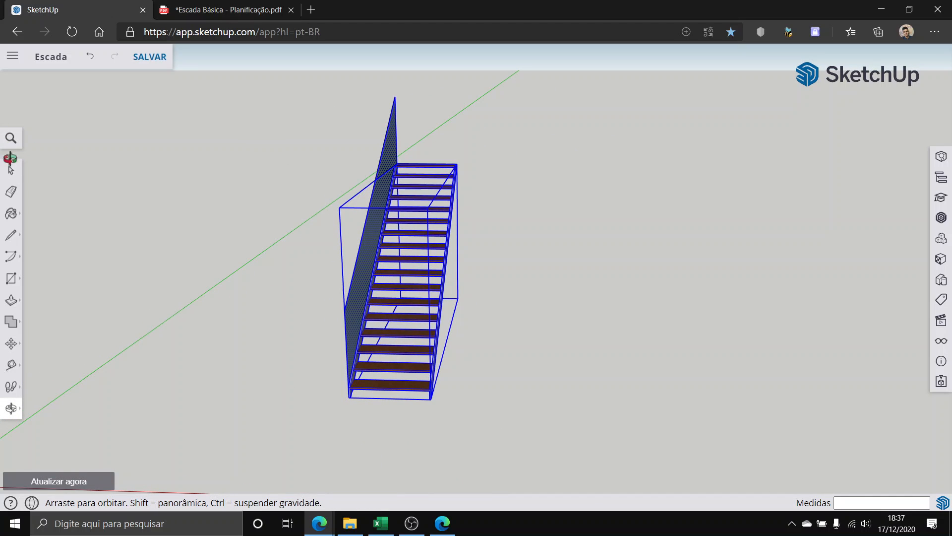
{"action": "left_click", "coordinate": [401, 356], "text": "shift"}
{"action": "scroll", "coordinate": [43, 337], "scroll_direction": "up", "scroll_amount": 1}
{"action": "left_click", "coordinate": [13, 348]}
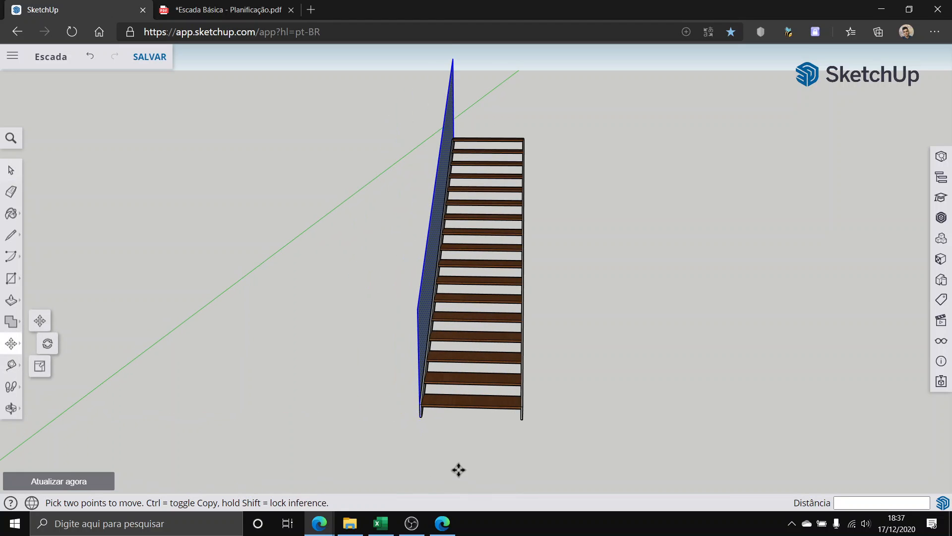
{"action": "scroll", "coordinate": [392, 389], "scroll_direction": "up", "scroll_amount": 4}
{"action": "left_click", "coordinate": [385, 356]}
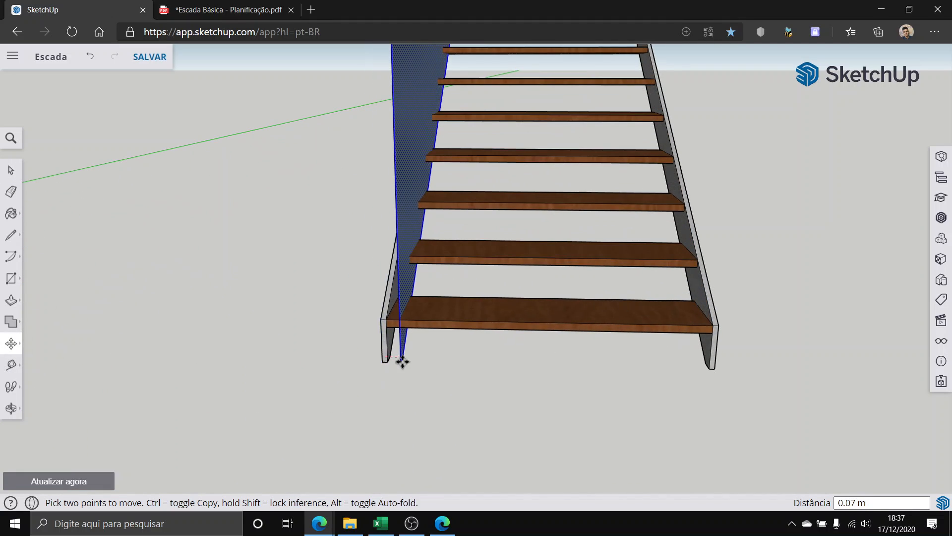
{"action": "key", "text": "ctrl"}
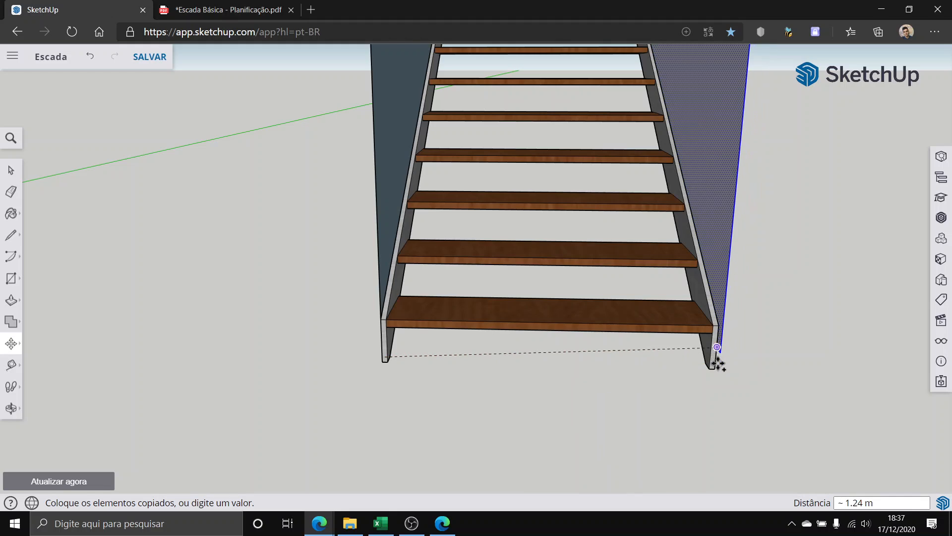
{"action": "left_click", "coordinate": [715, 360]}
{"action": "left_click", "coordinate": [10, 171]}
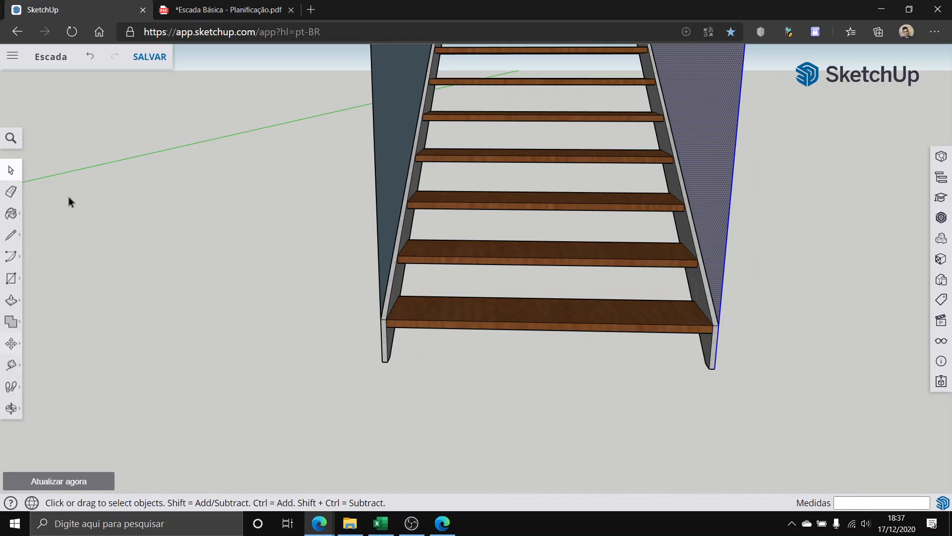
Step: Reverse the copied guardrail face so that its front side points outward
{"action": "scroll", "coordinate": [223, 221], "scroll_direction": "down", "scroll_amount": 3}
{"action": "scroll", "coordinate": [389, 267], "scroll_direction": "down", "scroll_amount": 3}
{"action": "middle_click_drag", "start_coordinate": [431, 283], "coordinate": [230, 194]}
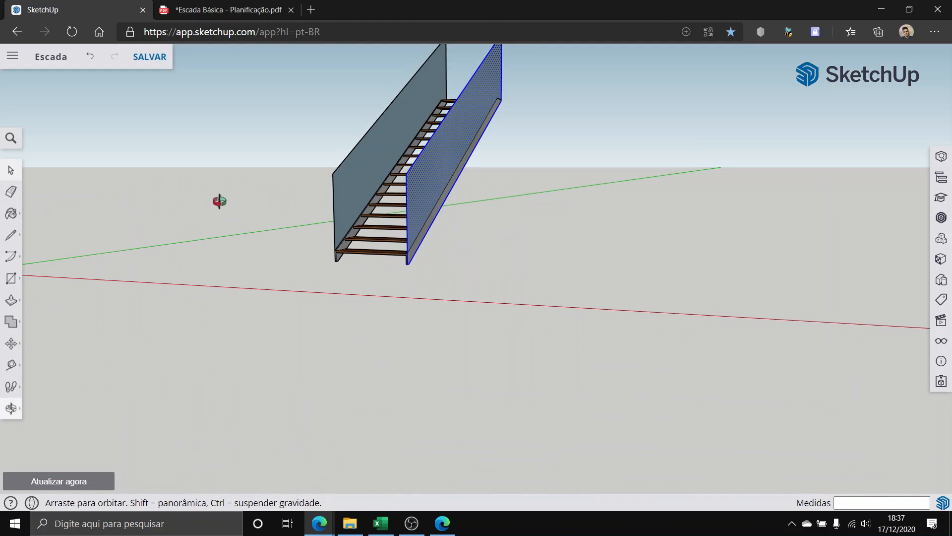
{"action": "middle_click_drag", "start_coordinate": [5, 172], "coordinate": [3, 172]}
{"action": "middle_click_drag", "start_coordinate": [197, 200], "coordinate": [60, 277]}
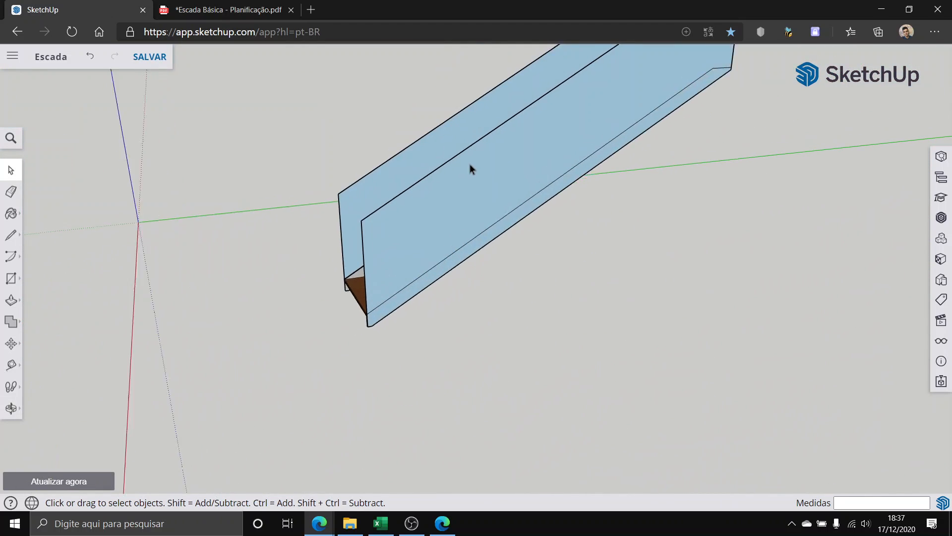
{"action": "scroll", "coordinate": [469, 179], "scroll_direction": "up", "scroll_amount": 2}
{"action": "left_click", "coordinate": [469, 180]}
{"action": "right_click", "coordinate": [455, 195]}
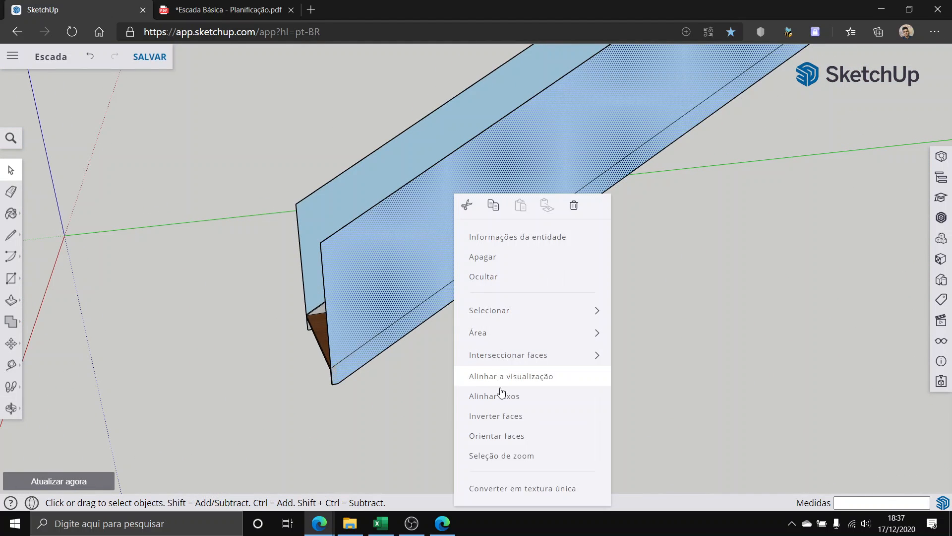
{"action": "left_click", "coordinate": [479, 416]}
{"action": "left_click", "coordinate": [180, 333]}
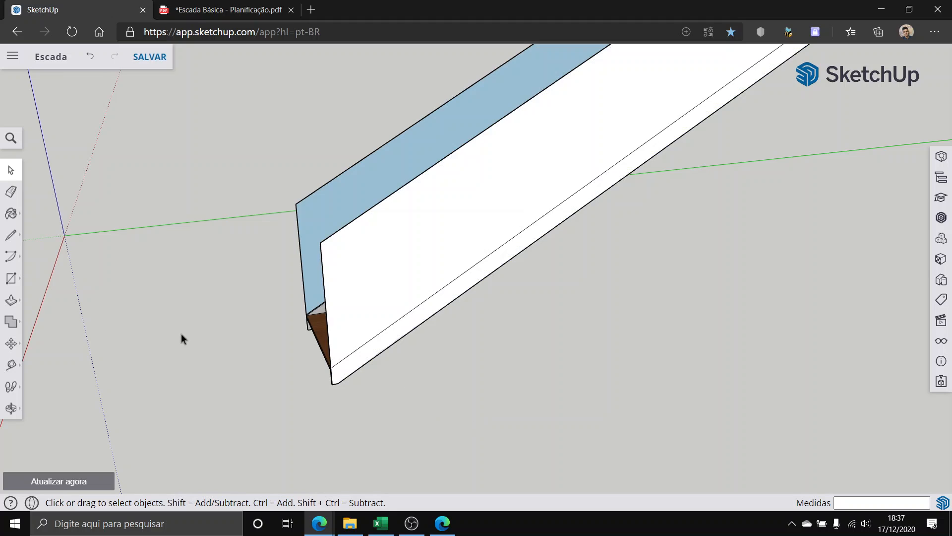
Step: Measure the thickness of the glass guardrail on the example straight staircase
{"action": "scroll", "coordinate": [180, 333], "scroll_direction": "down", "scroll_amount": 3}
{"action": "middle_click_drag", "start_coordinate": [131, 319], "coordinate": [277, 273]}
{"action": "scroll", "coordinate": [278, 248], "scroll_direction": "down", "scroll_amount": 3}
{"action": "scroll", "coordinate": [280, 238], "scroll_direction": "up", "scroll_amount": 3}
{"action": "scroll", "coordinate": [401, 265], "scroll_direction": "down", "scroll_amount": 7}
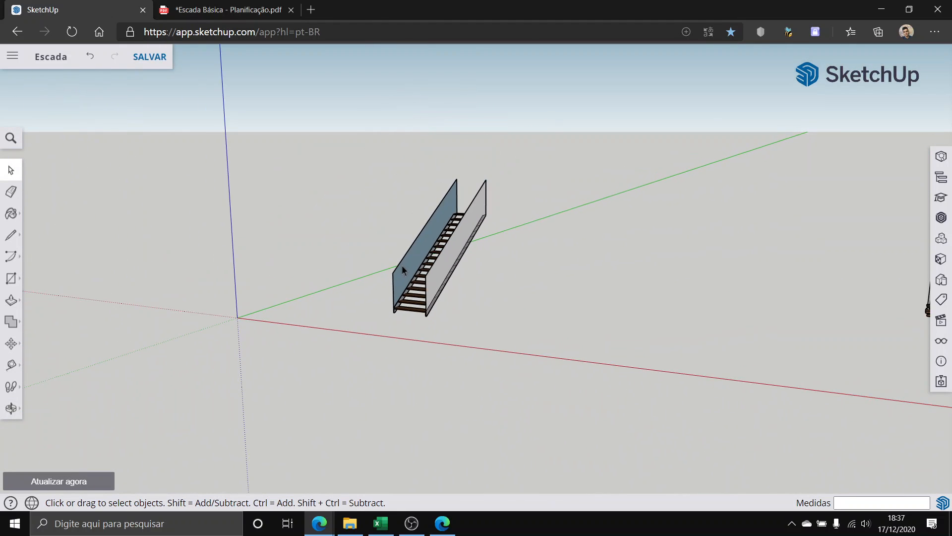
{"action": "scroll", "coordinate": [761, 311], "scroll_direction": "down", "scroll_amount": 3}
{"action": "scroll", "coordinate": [466, 268], "scroll_direction": "down", "scroll_amount": 3}
{"action": "middle_click_drag", "start_coordinate": [466, 268], "coordinate": [651, 227]}
{"action": "scroll", "coordinate": [650, 225], "scroll_direction": "up", "scroll_amount": 6}
{"action": "scroll", "coordinate": [618, 354], "scroll_direction": "up", "scroll_amount": 5}
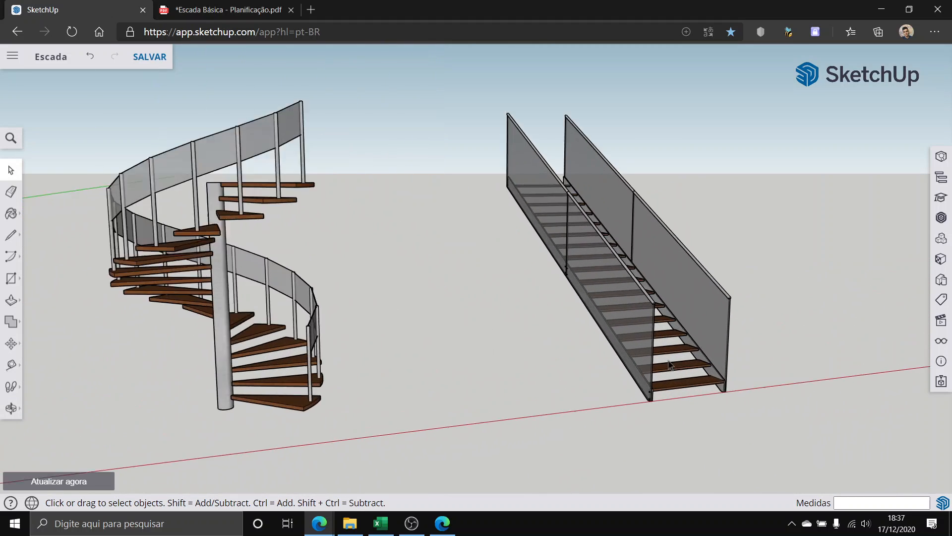
{"action": "scroll", "coordinate": [643, 358], "scroll_direction": "up", "scroll_amount": 3}
{"action": "middle_click_drag", "start_coordinate": [654, 352], "coordinate": [163, 199]}
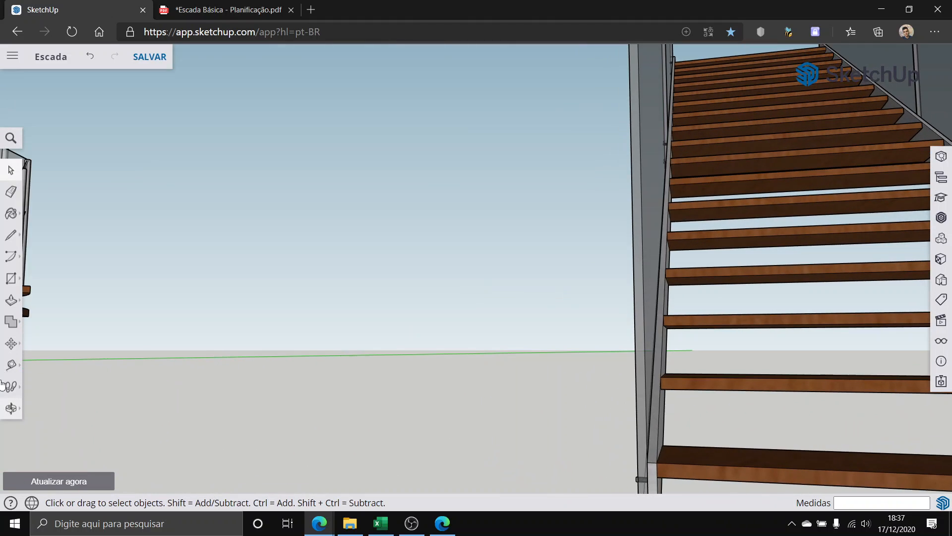
{"action": "left_click", "coordinate": [11, 367]}
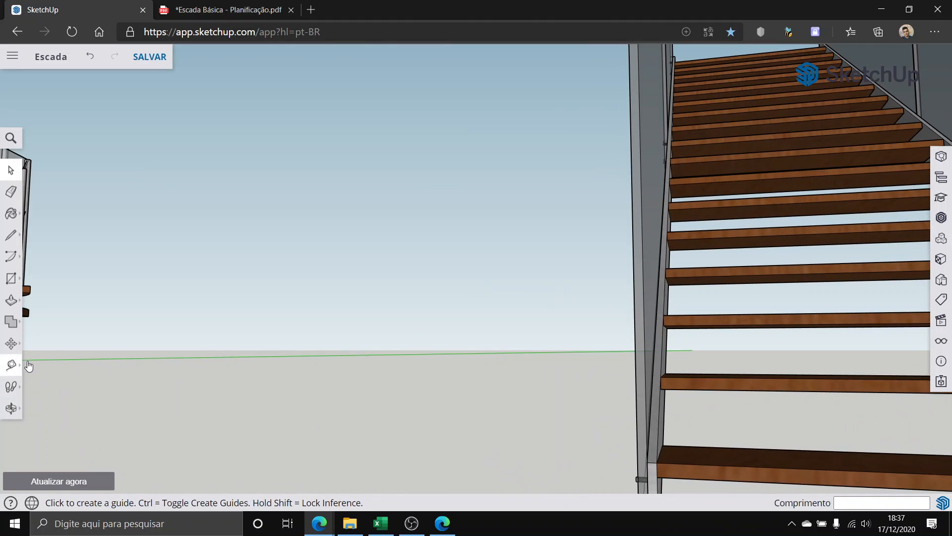
{"action": "left_click", "coordinate": [649, 357]}
{"action": "scroll", "coordinate": [649, 357], "scroll_direction": "up", "scroll_amount": 2}
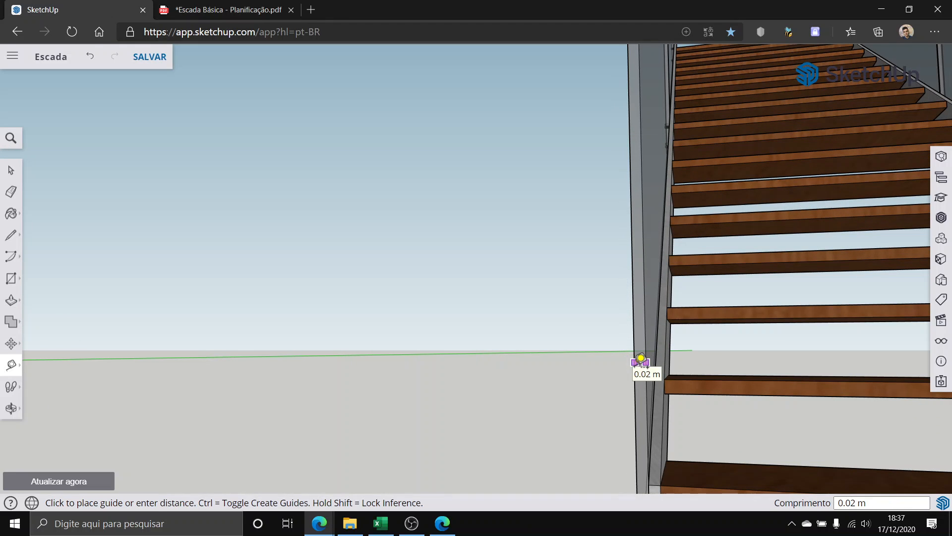
{"action": "key", "text": "Escape"}
{"action": "left_click", "coordinate": [12, 174]}
Step: Extrude the copied guardrail face outward by 0.02 m with Push/Pull
{"action": "scroll", "coordinate": [113, 251], "scroll_direction": "down", "scroll_amount": 10}
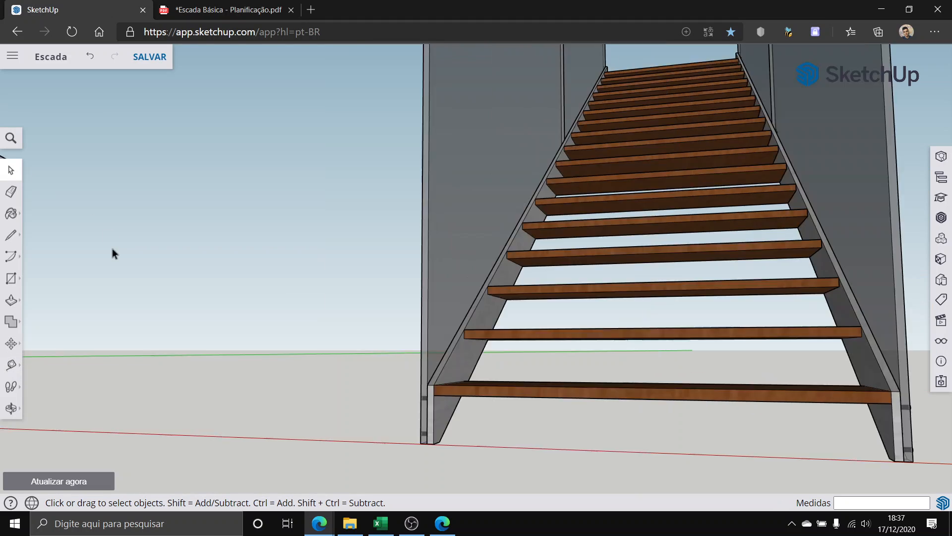
{"action": "middle_click_drag", "start_coordinate": [348, 296], "coordinate": [245, 334]}
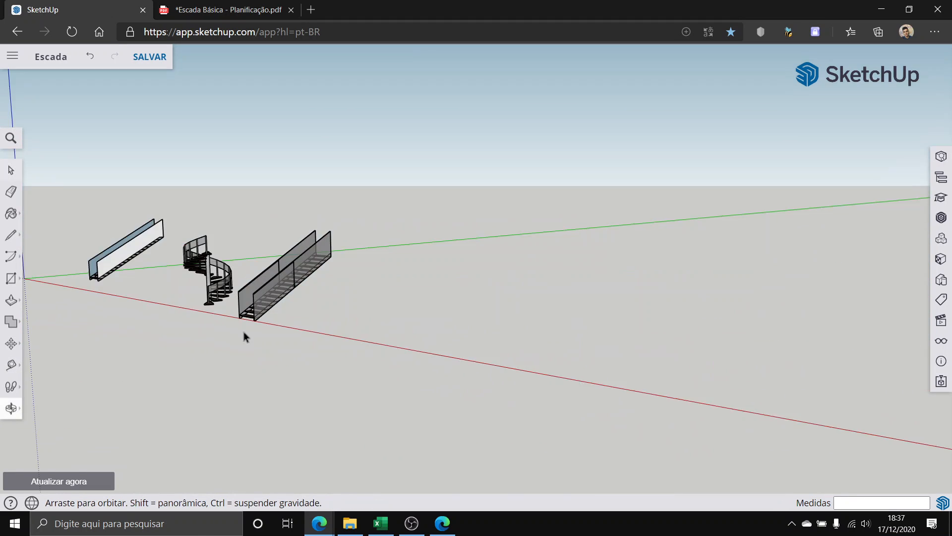
{"action": "scroll", "coordinate": [60, 227], "scroll_direction": "up", "scroll_amount": 6}
{"action": "scroll", "coordinate": [41, 304], "scroll_direction": "up", "scroll_amount": 6}
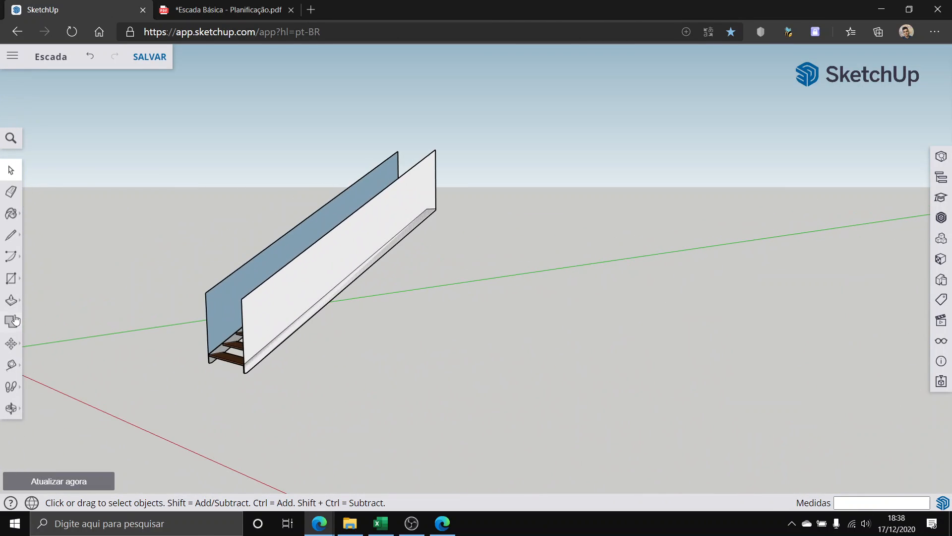
{"action": "middle_click_drag", "start_coordinate": [198, 363], "coordinate": [223, 357]}
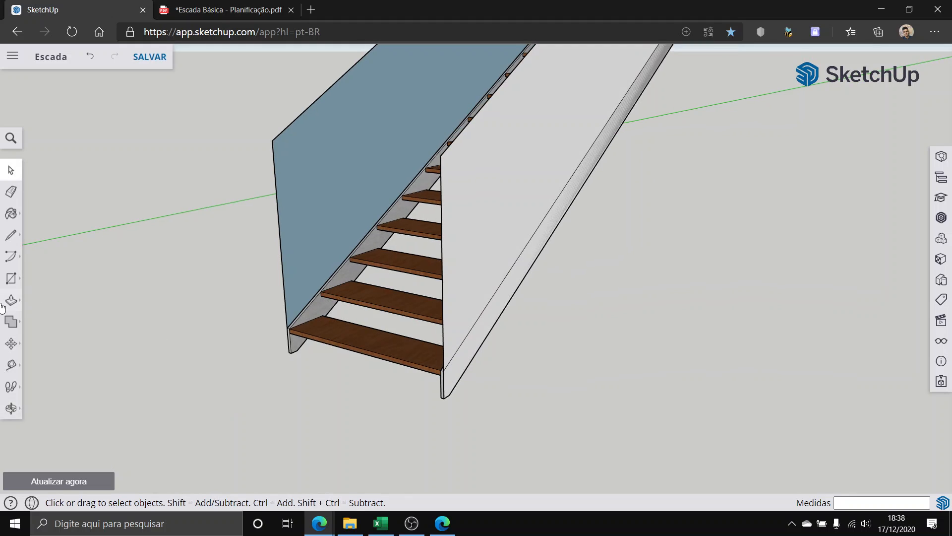
{"action": "key", "text": "p"}
{"action": "scroll", "coordinate": [241, 206], "scroll_direction": "down", "scroll_amount": 3}
{"action": "middle_click_drag", "start_coordinate": [241, 206], "coordinate": [495, 227]}
{"action": "left_click", "coordinate": [495, 227]}
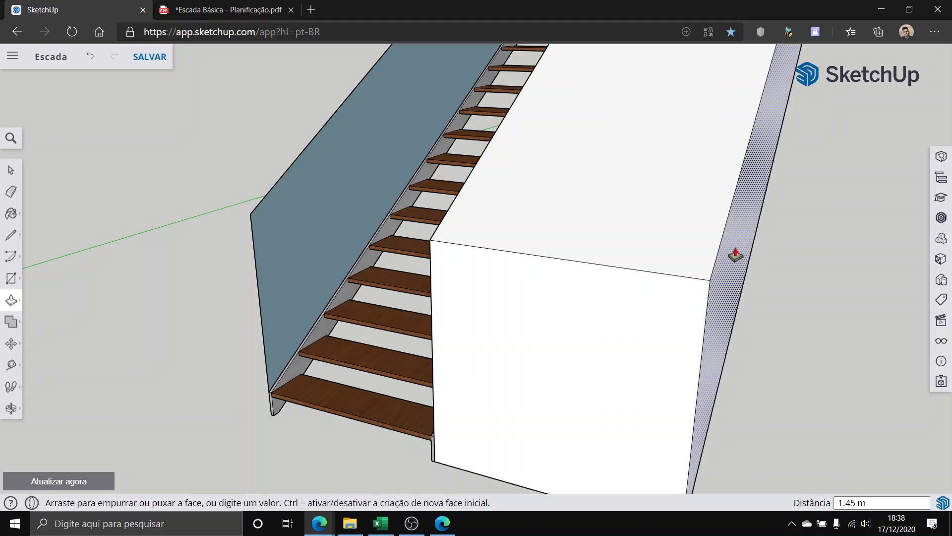
{"action": "type", "text": ".02"}
{"action": "key", "text": "Return"}
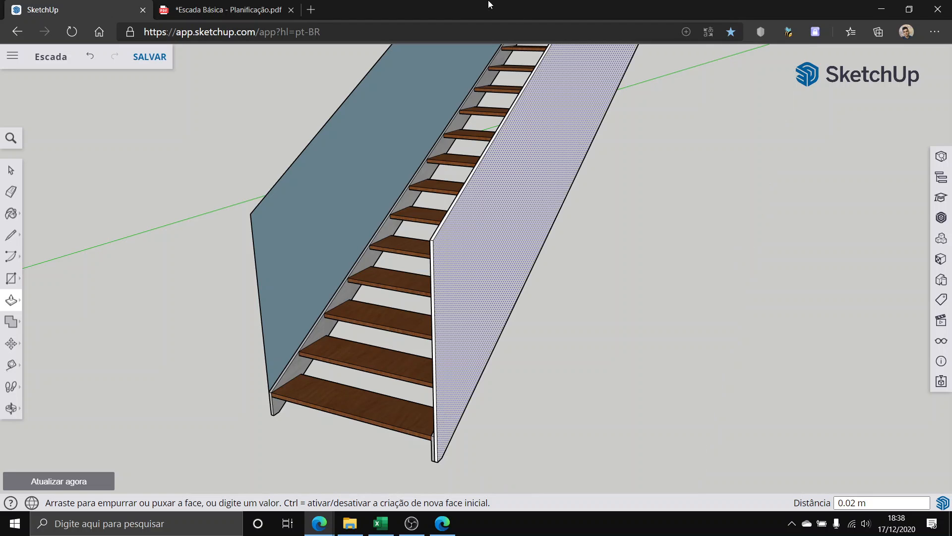
{"action": "middle_click_drag", "start_coordinate": [155, 332], "coordinate": [378, 258]}
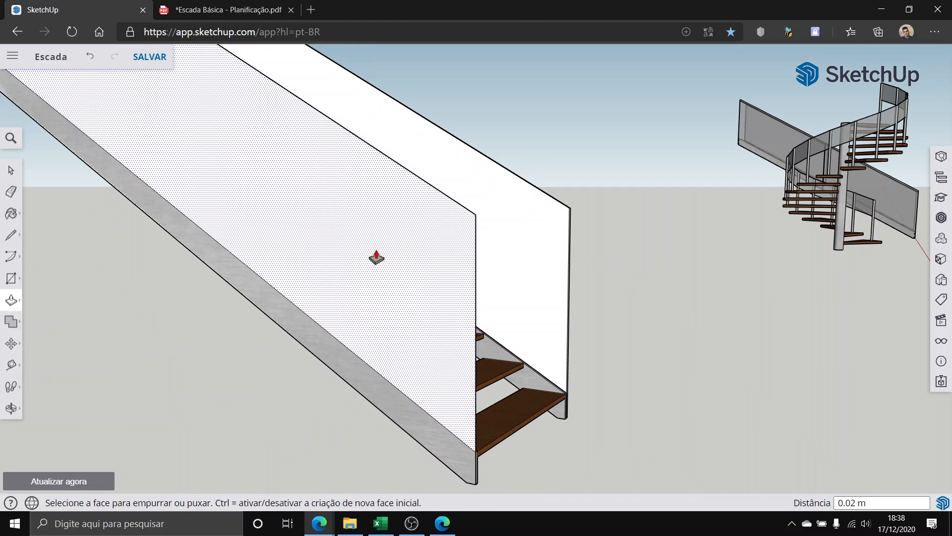
Step: Extrude the remaining guardrail face on the other stringer outward by 0.02 m with Push/Pull
{"action": "left_click", "coordinate": [378, 257]}
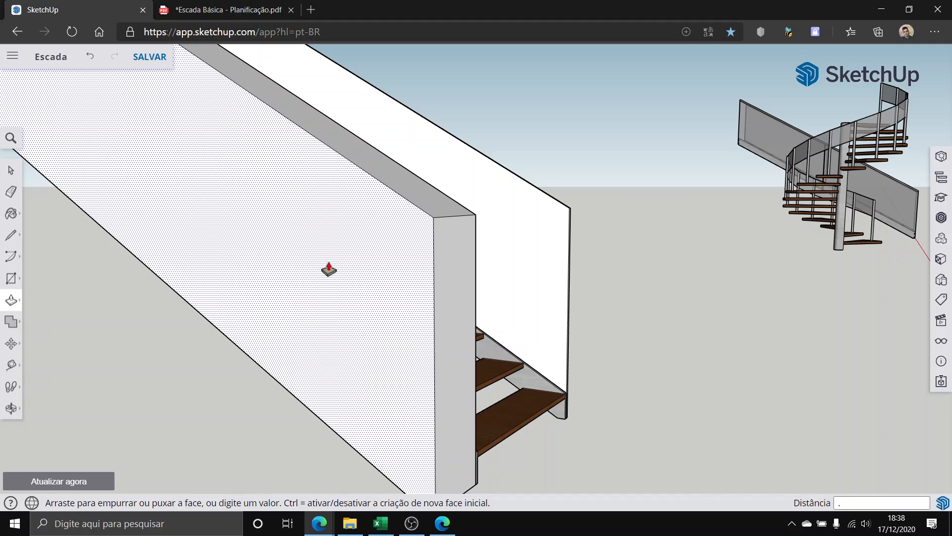
{"action": "key", "text": "Return"}
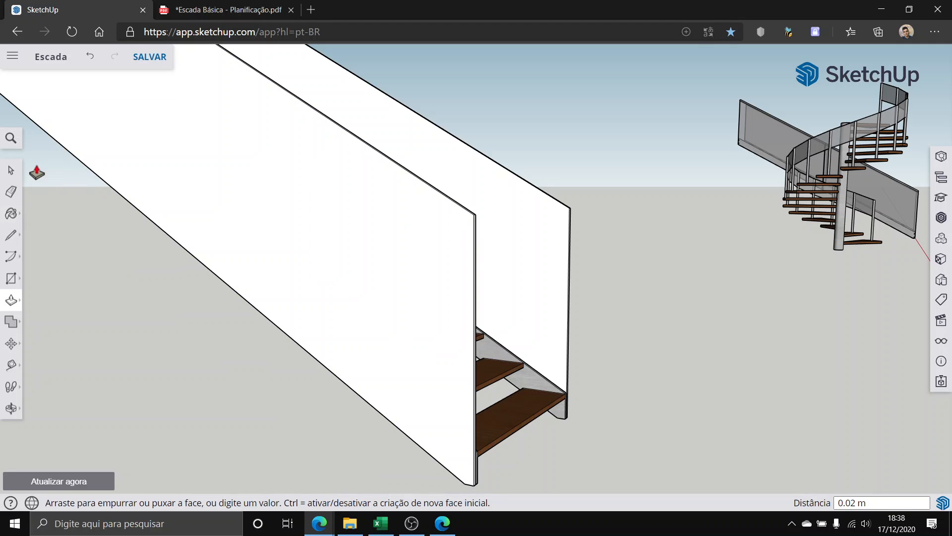
{"action": "left_click", "coordinate": [18, 172]}
Step: Inspect both extruded guardrails from the outside, the stair front and above
{"action": "scroll", "coordinate": [176, 219], "scroll_direction": "down", "scroll_amount": 8}
{"action": "middle_click_drag", "start_coordinate": [313, 259], "coordinate": [120, 150]}
{"action": "scroll", "coordinate": [143, 151], "scroll_direction": "up", "scroll_amount": 5}
{"action": "middle_click_drag", "start_coordinate": [314, 198], "coordinate": [460, 203]}
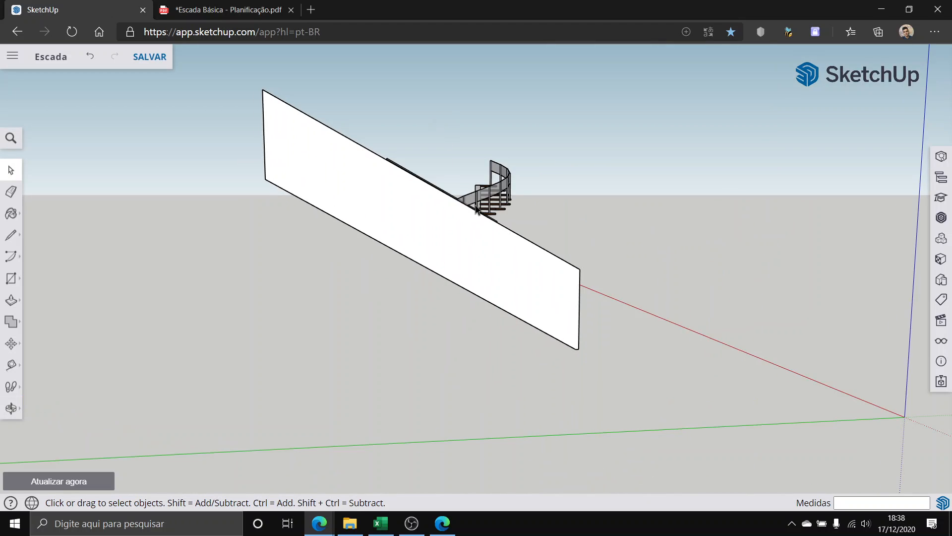
{"action": "scroll", "coordinate": [475, 144], "scroll_direction": "up", "scroll_amount": 3}
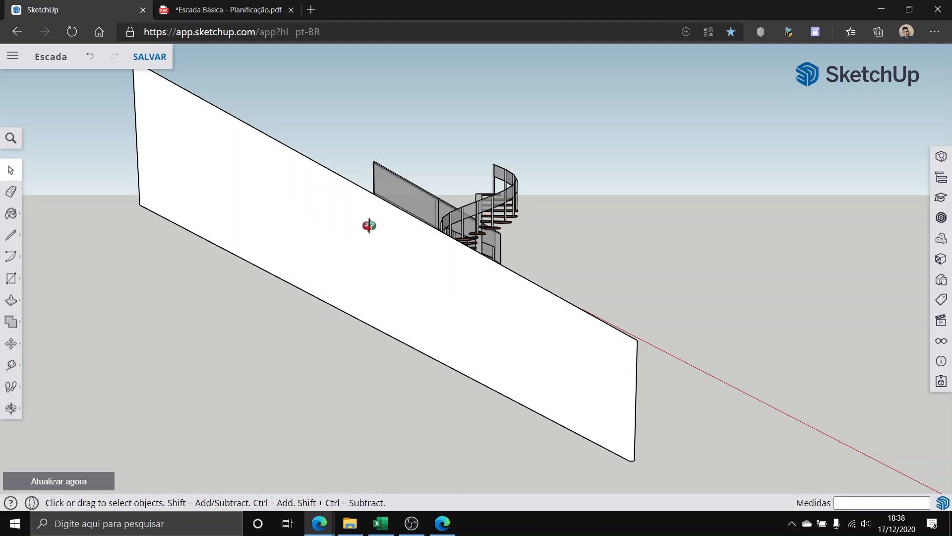
{"action": "middle_click_drag", "start_coordinate": [369, 225], "coordinate": [352, 206]}
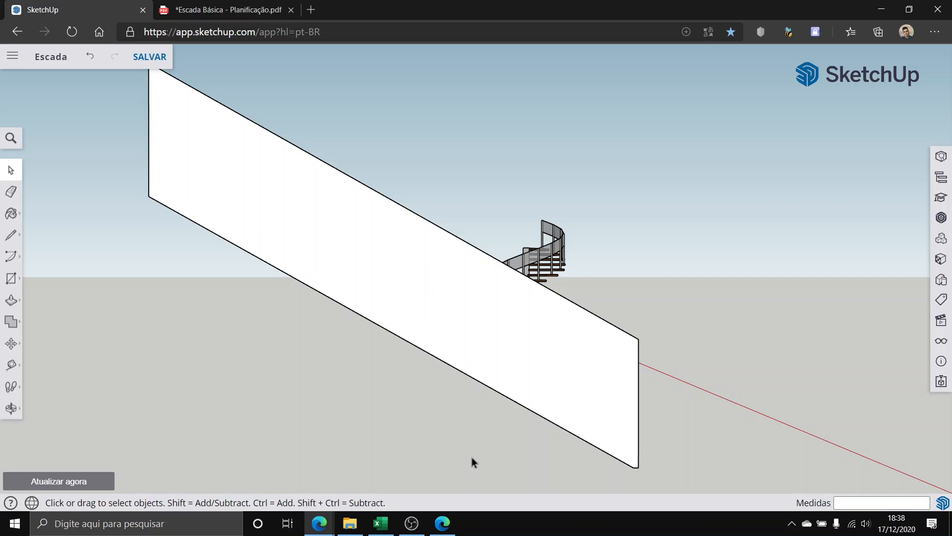
{"action": "scroll", "coordinate": [484, 435], "scroll_direction": "down", "scroll_amount": 3}
{"action": "mouse_move", "coordinate": [555, 469]}
{"action": "middle_mouse_down"}
{"action": "mouse_move", "coordinate": [468, 488]}
{"action": "mouse_move", "coordinate": [468, 478]}
{"action": "middle_mouse_up"}
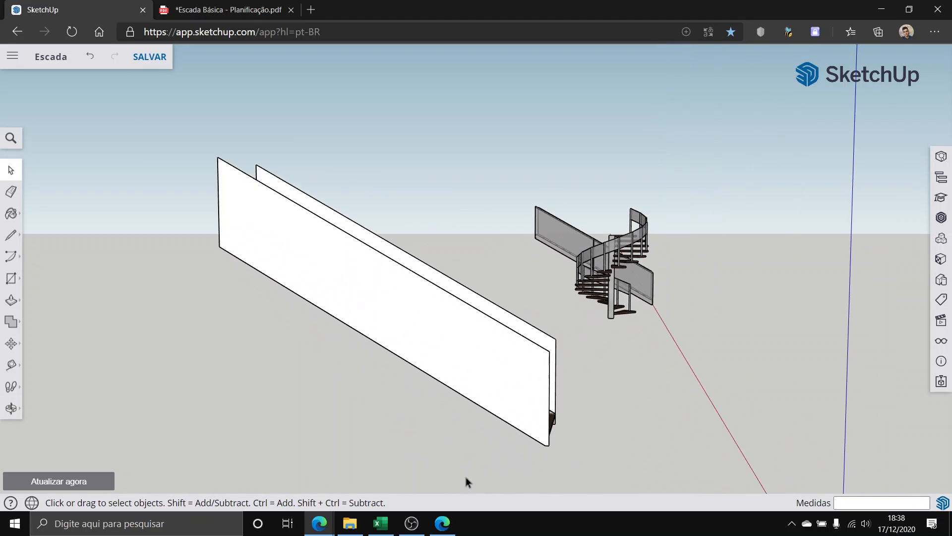
{"action": "scroll", "coordinate": [371, 435], "scroll_direction": "up", "scroll_amount": 3}
{"action": "scroll", "coordinate": [371, 435], "scroll_direction": "up", "scroll_amount": 1}
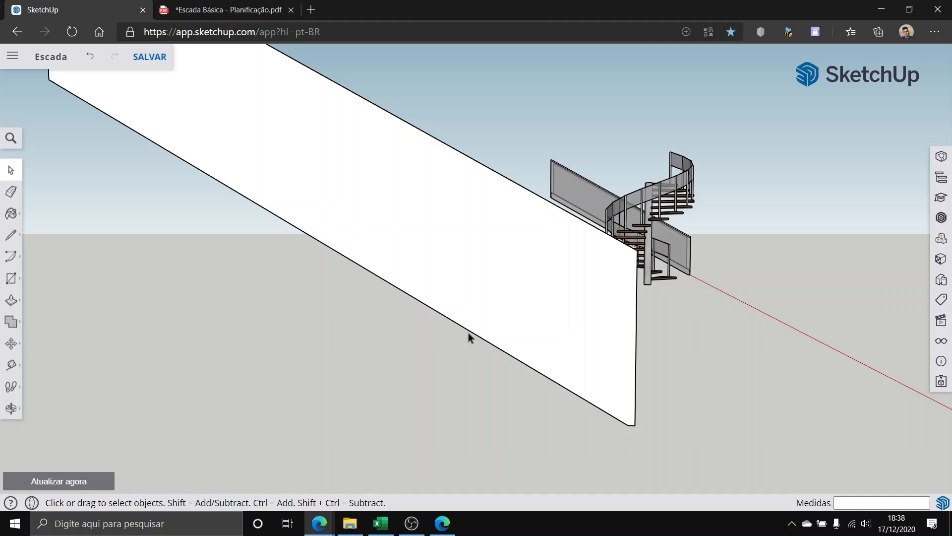
{"action": "scroll", "coordinate": [427, 338], "scroll_direction": "down", "scroll_amount": 3}
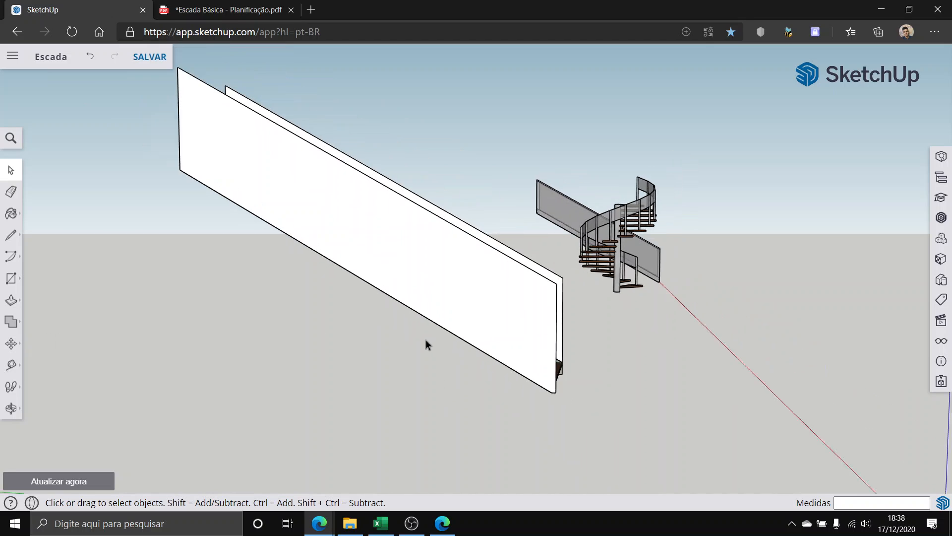
{"action": "middle_click_drag", "start_coordinate": [432, 326], "coordinate": [140, 373]}
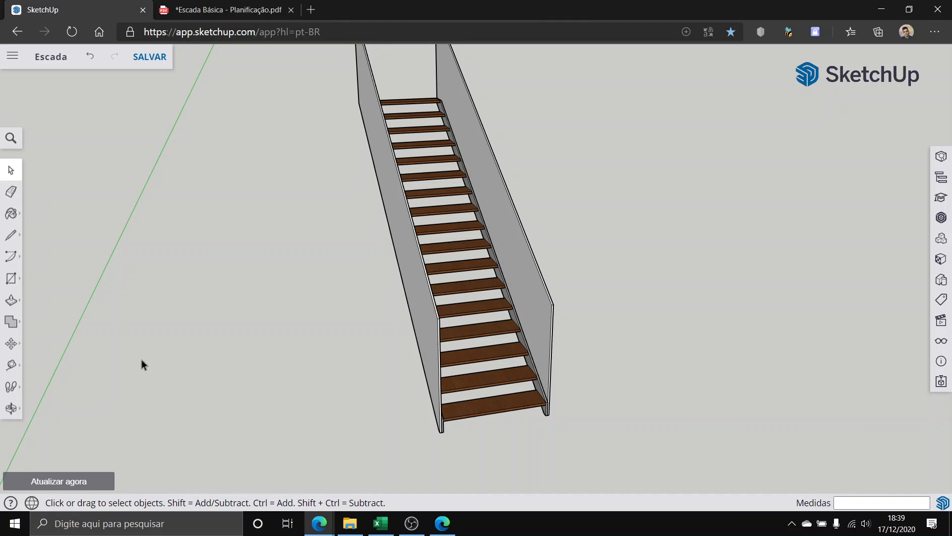
{"action": "middle_click_drag", "start_coordinate": [142, 359], "coordinate": [618, 299]}
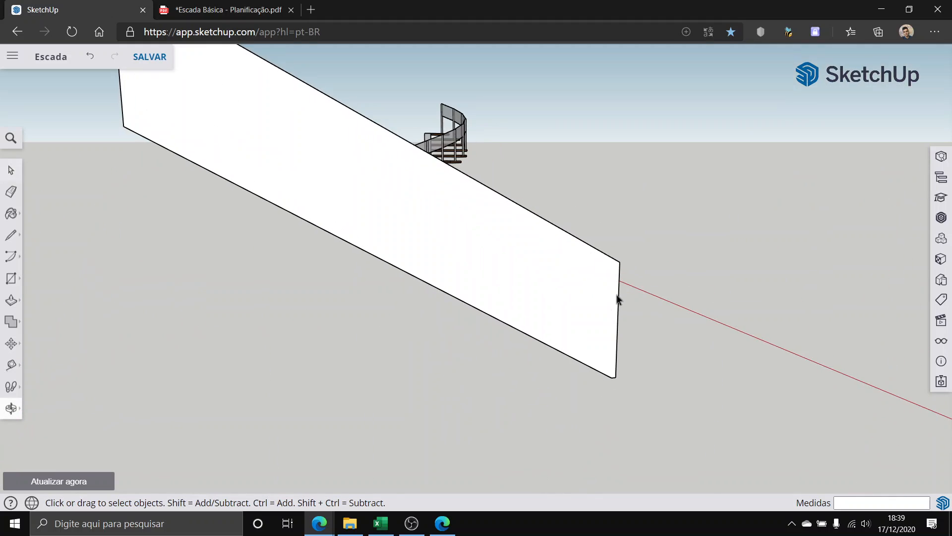
Step: Place a vertical guide on the outer guardrail face, about 2.39 m from its end edge
{"action": "left_click", "coordinate": [11, 365]}
{"action": "scroll", "coordinate": [191, 243], "scroll_direction": "up", "scroll_amount": 3}
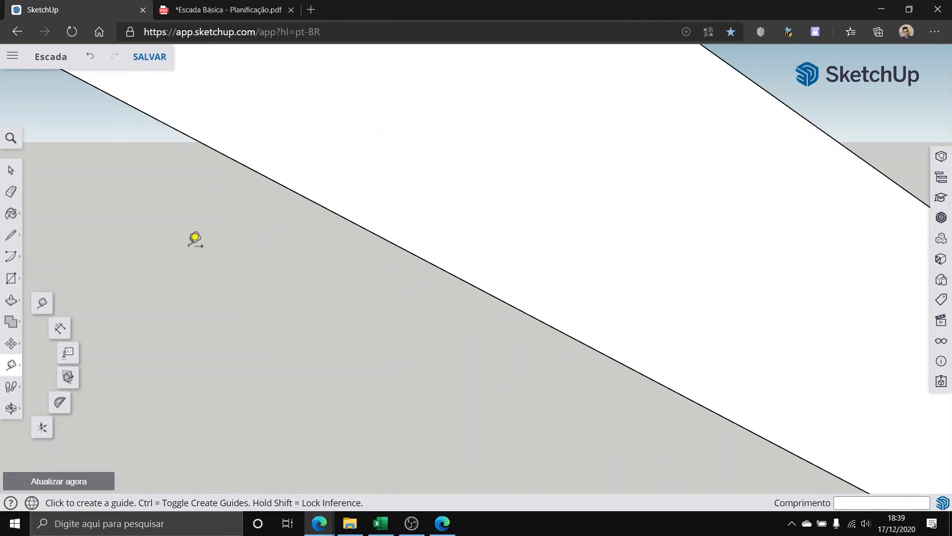
{"action": "scroll", "coordinate": [765, 301], "scroll_direction": "down", "scroll_amount": 4}
{"action": "scroll", "coordinate": [546, 296], "scroll_direction": "down", "scroll_amount": 3}
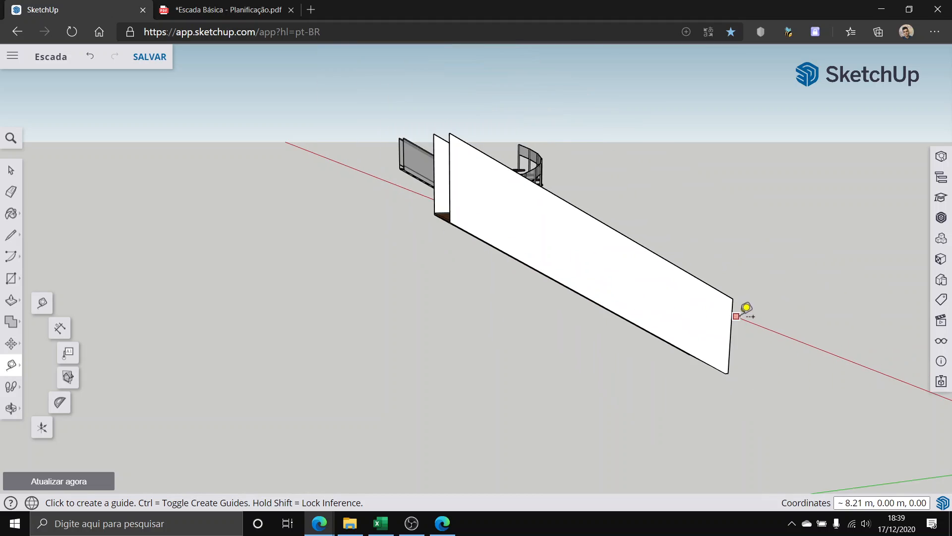
{"action": "scroll", "coordinate": [738, 317], "scroll_direction": "up", "scroll_amount": 5}
{"action": "middle_click_drag", "start_coordinate": [698, 368], "coordinate": [732, 329]}
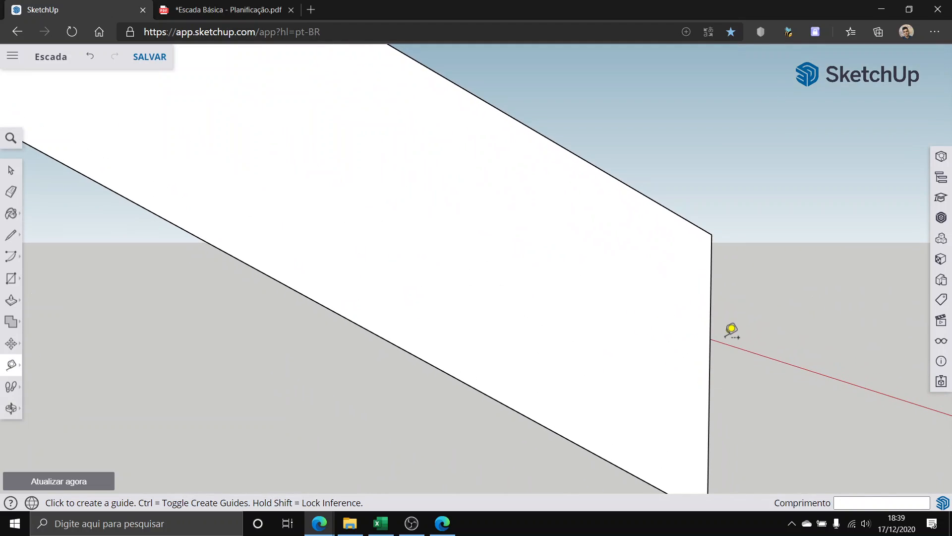
{"action": "left_click", "coordinate": [714, 328]}
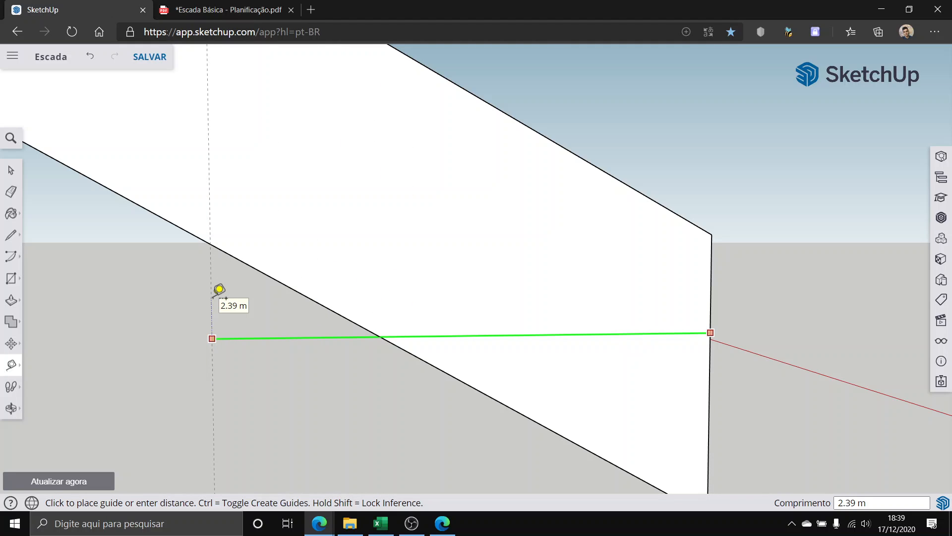
{"action": "scroll", "coordinate": [211, 289], "scroll_direction": "down", "scroll_amount": 6}
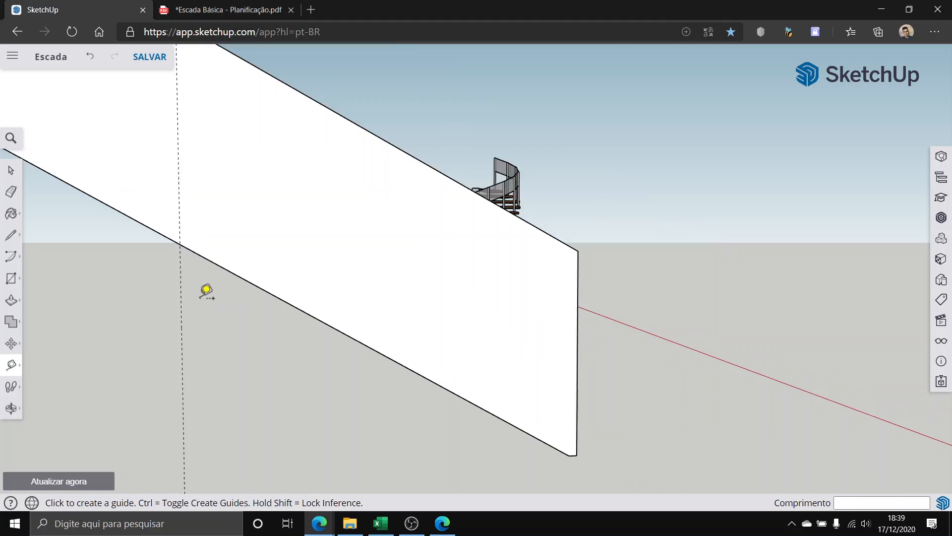
Step: Examine the vertical gap between the glass panels on the example straight staircase
{"action": "middle_click_drag", "start_coordinate": [208, 248], "coordinate": [68, 213]}
{"action": "scroll", "coordinate": [436, 202], "scroll_direction": "up", "scroll_amount": 10}
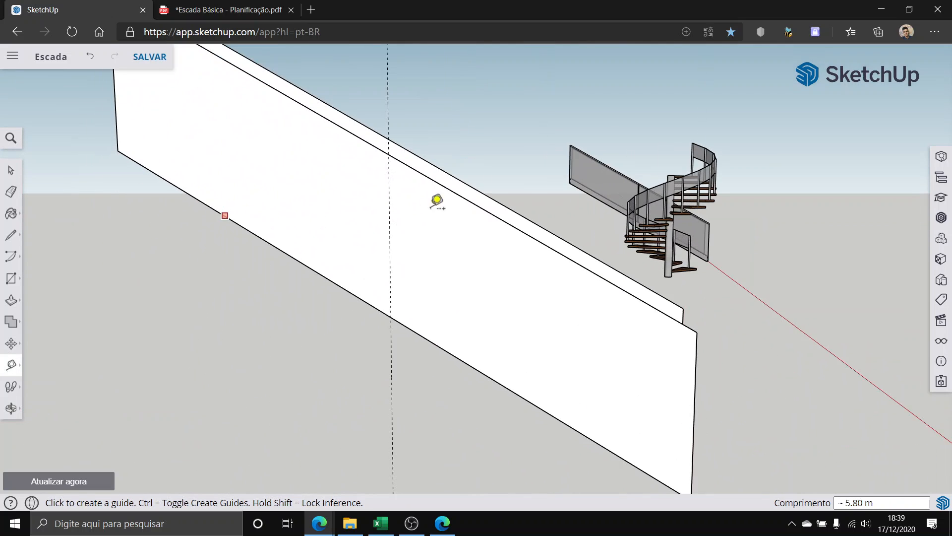
{"action": "scroll", "coordinate": [638, 192], "scroll_direction": "up", "scroll_amount": 5}
{"action": "scroll", "coordinate": [525, 262], "scroll_direction": "up", "scroll_amount": 5}
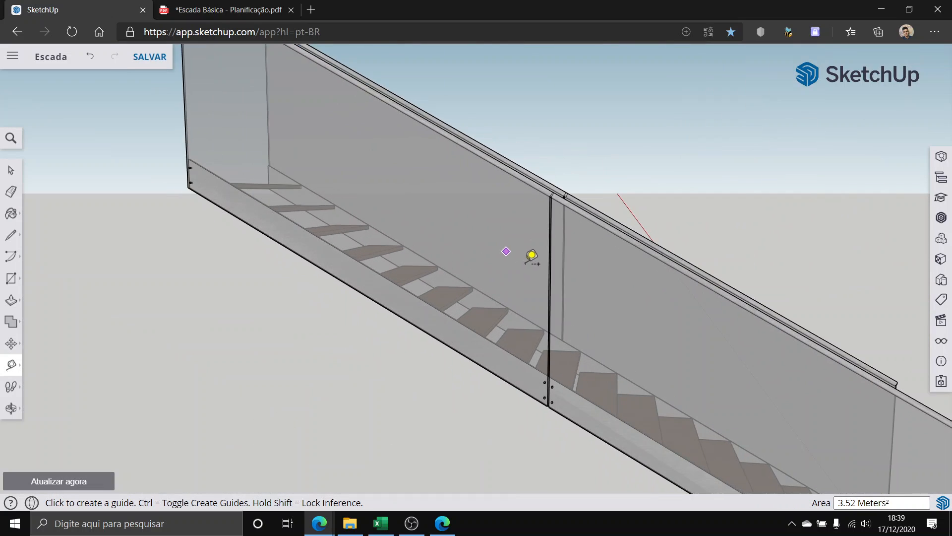
{"action": "scroll", "coordinate": [548, 257], "scroll_direction": "up", "scroll_amount": 2}
{"action": "scroll", "coordinate": [589, 229], "scroll_direction": "up", "scroll_amount": 6}
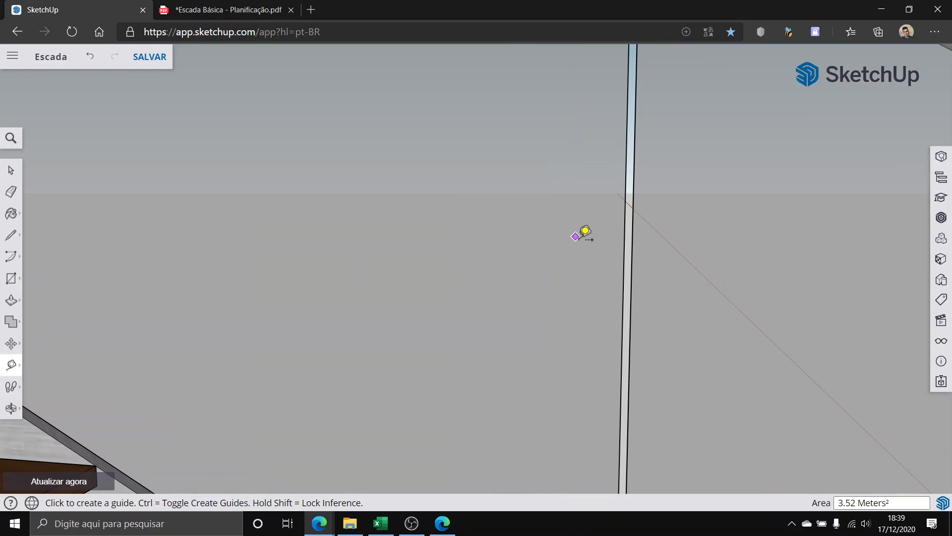
{"action": "scroll", "coordinate": [578, 236], "scroll_direction": "down", "scroll_amount": 3}
{"action": "left_click", "coordinate": [587, 243]}
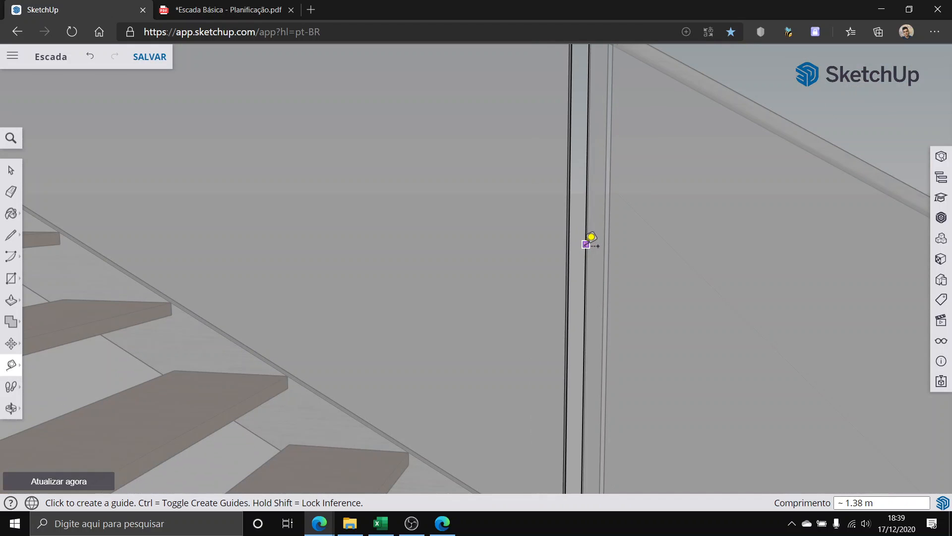
{"action": "left_click", "coordinate": [11, 170]}
{"action": "scroll", "coordinate": [76, 212], "scroll_direction": "down", "scroll_amount": 4}
{"action": "scroll", "coordinate": [80, 227], "scroll_direction": "down", "scroll_amount": 8}
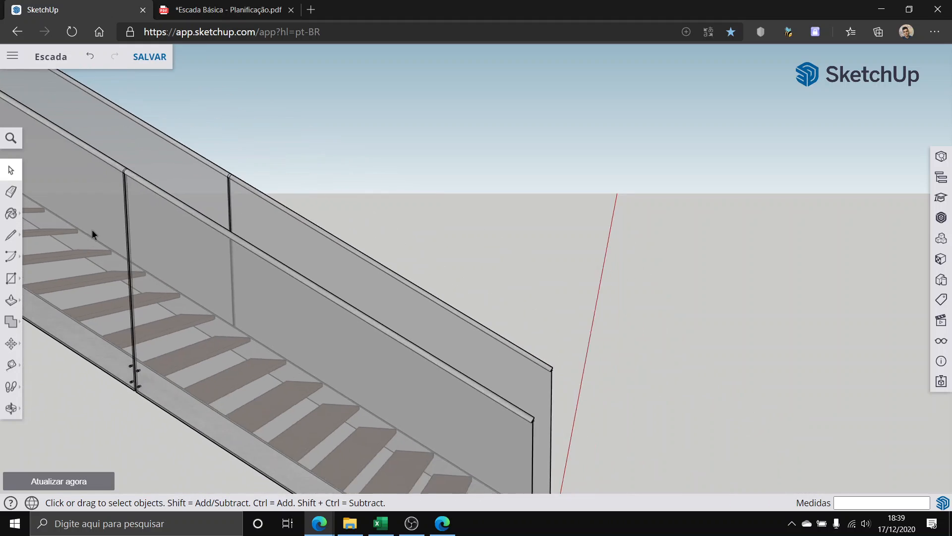
Step: Place two parallel guides on the guardrail face, offset 0.005 m to either side of the existing vertical guide
{"action": "middle_click_drag", "start_coordinate": [423, 236], "coordinate": [764, 277]}
{"action": "scroll", "coordinate": [409, 222], "scroll_direction": "up", "scroll_amount": 6}
{"action": "scroll", "coordinate": [344, 177], "scroll_direction": "up", "scroll_amount": 4}
{"action": "middle_click_drag", "start_coordinate": [346, 179], "coordinate": [697, 231]}
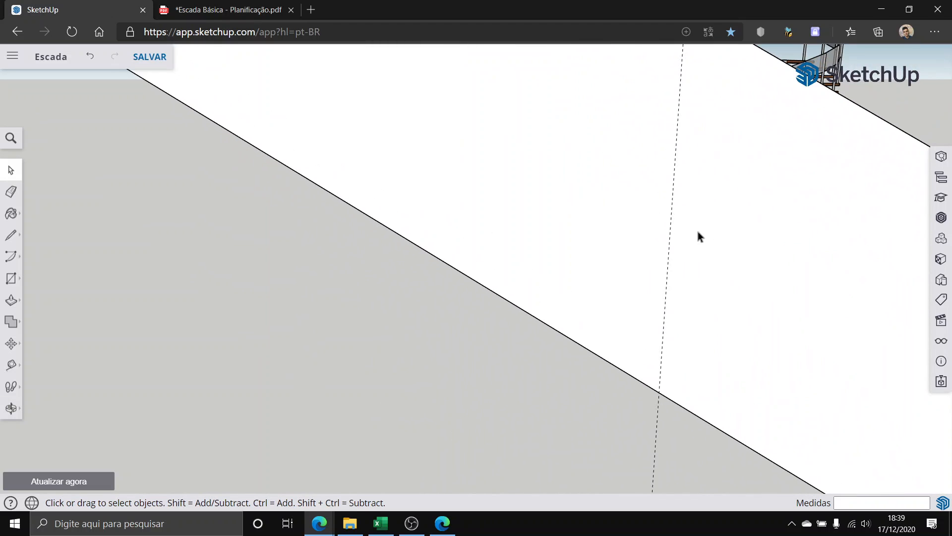
{"action": "left_click", "coordinate": [14, 364]}
{"action": "left_click", "coordinate": [670, 241]}
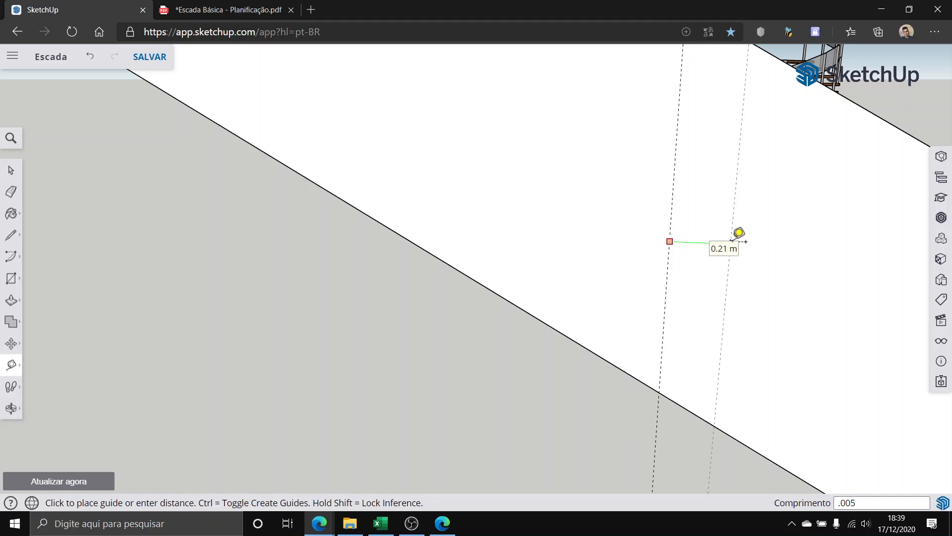
{"action": "key", "text": "Return"}
{"action": "scroll", "coordinate": [719, 231], "scroll_direction": "up", "scroll_amount": 4}
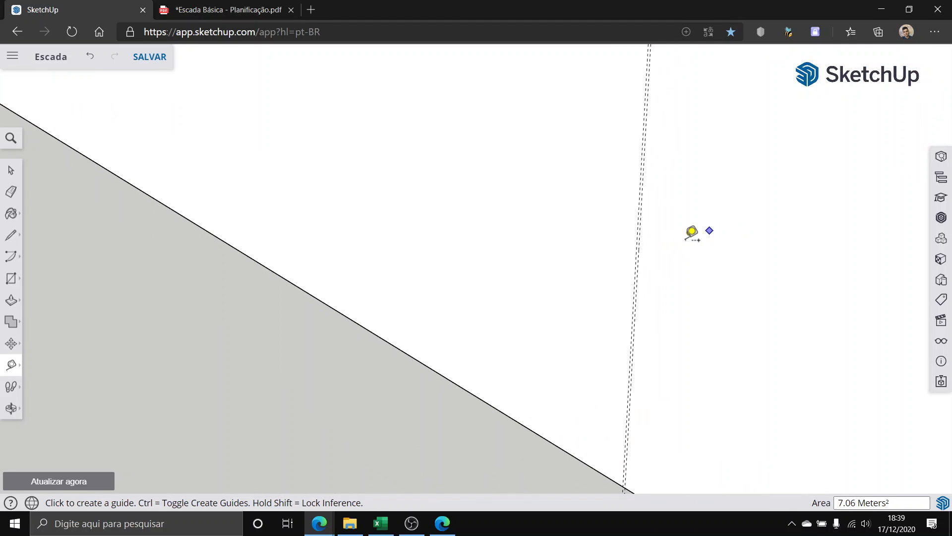
{"action": "scroll", "coordinate": [624, 224], "scroll_direction": "up", "scroll_amount": 1}
{"action": "left_click", "coordinate": [624, 223]}
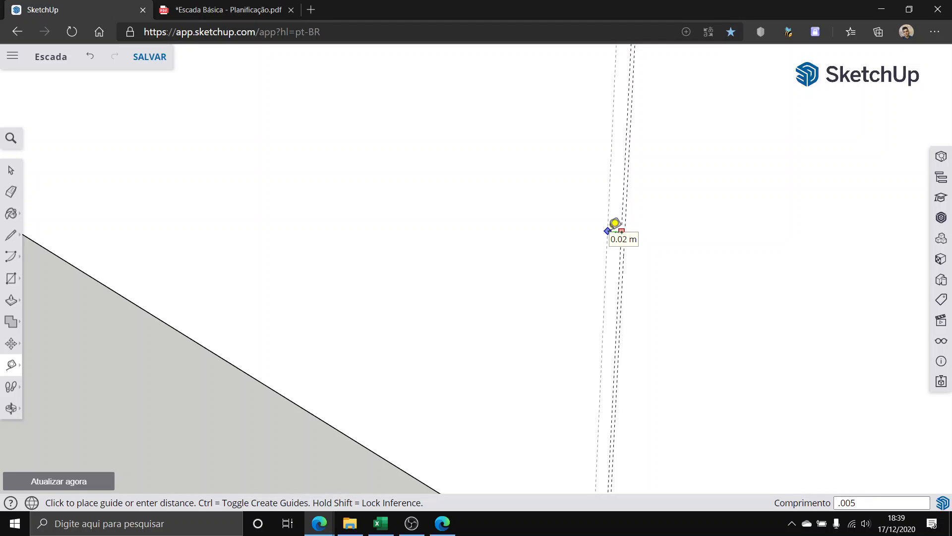
{"action": "key", "text": "Return"}
Step: Delete the middle guide, keeping the two offset guides
{"action": "left_click", "coordinate": [11, 170]}
{"action": "scroll", "coordinate": [516, 196], "scroll_direction": "up", "scroll_amount": 1}
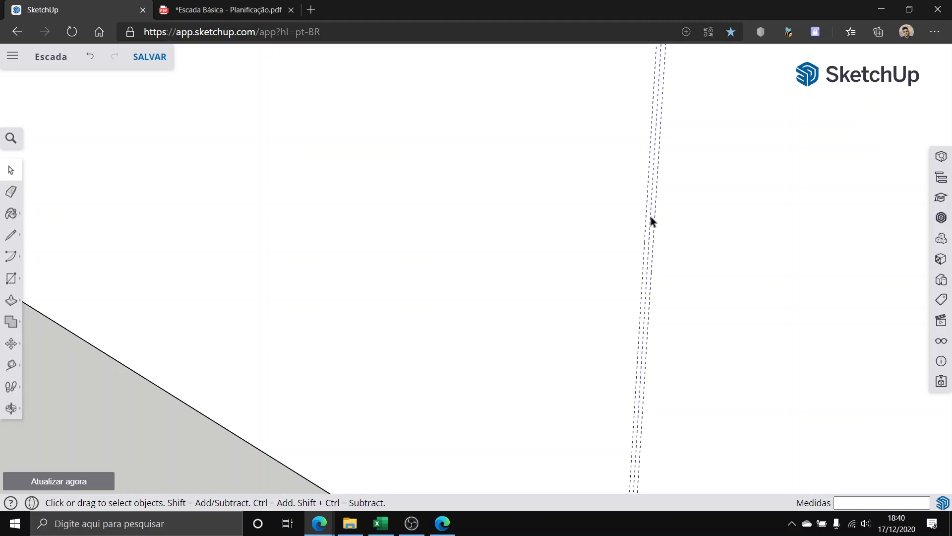
{"action": "scroll", "coordinate": [651, 218], "scroll_direction": "down", "scroll_amount": 3}
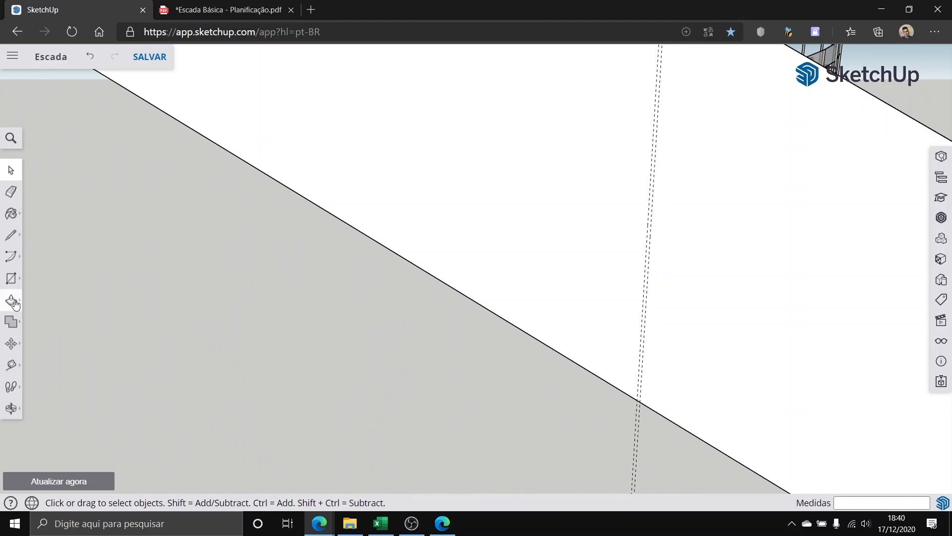
Step: Draw a line along one offset guide from the guardrail's lower edge to its upper edge
{"action": "left_click", "coordinate": [10, 234]}
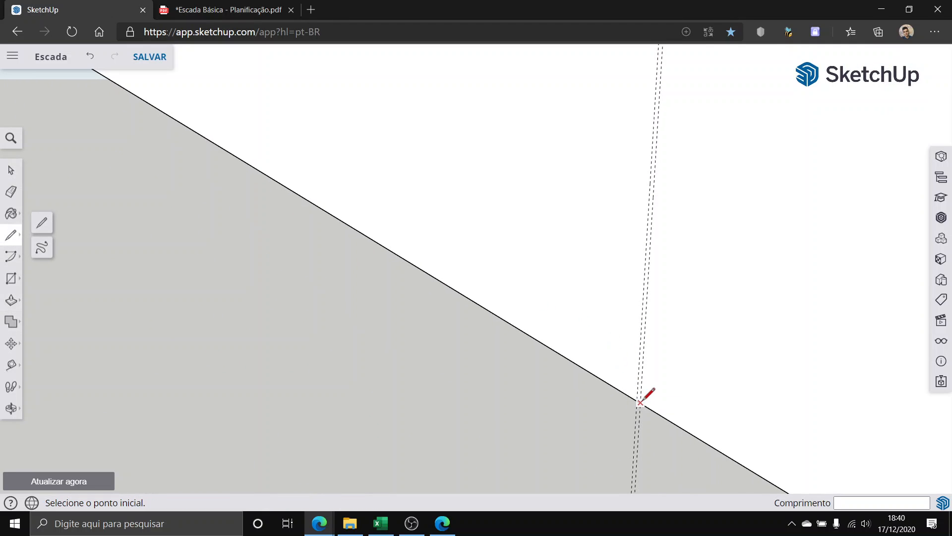
{"action": "scroll", "coordinate": [646, 404], "scroll_direction": "up", "scroll_amount": 2}
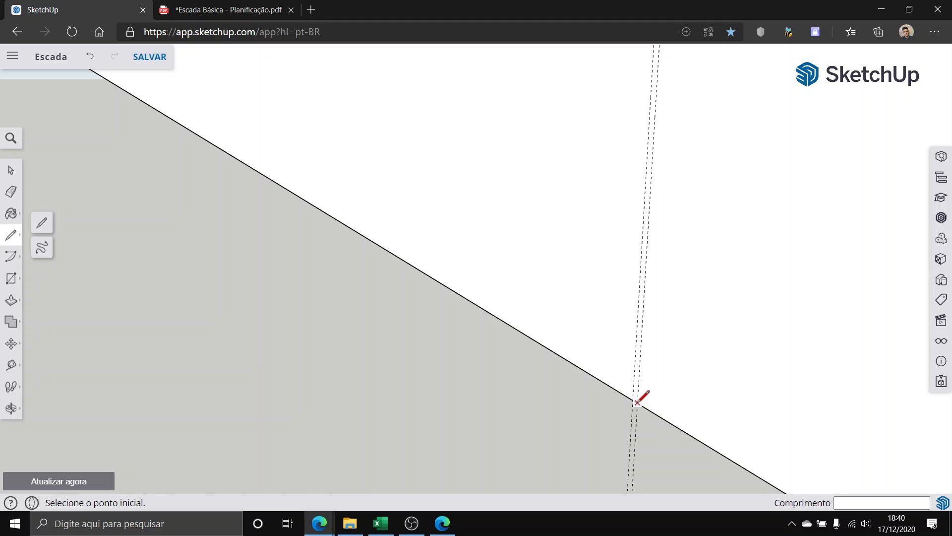
{"action": "left_click", "coordinate": [637, 401]}
{"action": "mouse_move", "coordinate": [701, 202]}
{"action": "middle_mouse_down"}
{"action": "mouse_move", "coordinate": [673, 283]}
{"action": "mouse_move", "coordinate": [743, 105]}
{"action": "mouse_move", "coordinate": [687, 180]}
{"action": "middle_mouse_up"}
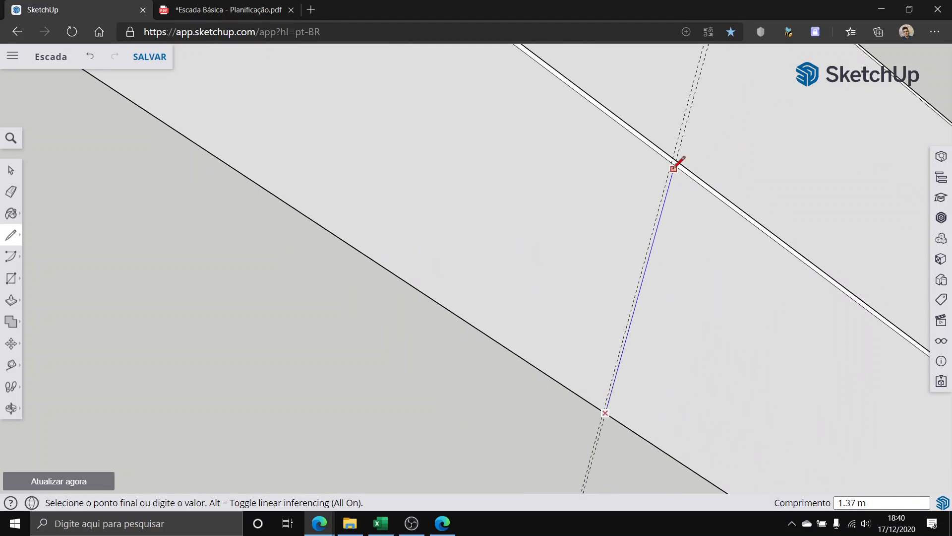
{"action": "left_click", "coordinate": [674, 164]}
Step: Draw a second line along the other offset guide across the guardrail's full height to outline the gap strip
{"action": "middle_click_drag", "start_coordinate": [595, 423], "coordinate": [615, 375]}
{"action": "left_click", "coordinate": [617, 377]}
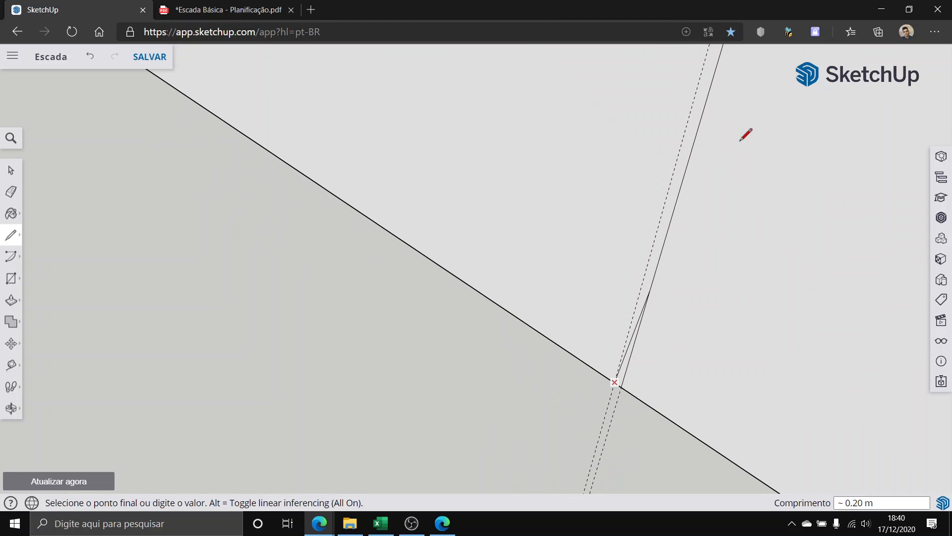
{"action": "mouse_move", "coordinate": [746, 134]}
{"action": "middle_mouse_down"}
{"action": "mouse_move", "coordinate": [697, 223]}
{"action": "mouse_move", "coordinate": [727, 166]}
{"action": "mouse_move", "coordinate": [793, 137]}
{"action": "middle_mouse_up"}
{"action": "scroll", "coordinate": [785, 145], "scroll_direction": "down", "scroll_amount": 5}
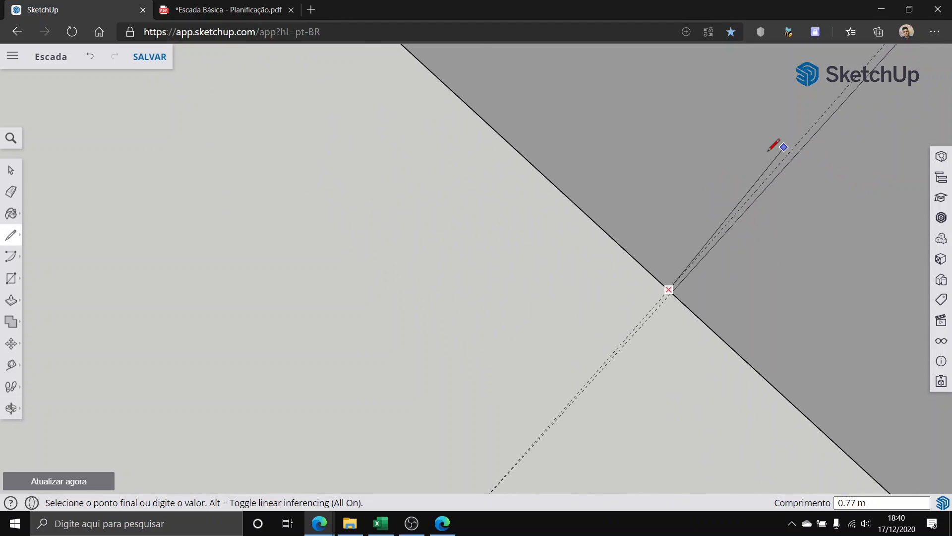
{"action": "middle_click_drag", "start_coordinate": [724, 142], "coordinate": [720, 149]}
{"action": "scroll", "coordinate": [783, 60], "scroll_direction": "up", "scroll_amount": 1}
{"action": "scroll", "coordinate": [784, 59], "scroll_direction": "up", "scroll_amount": 3}
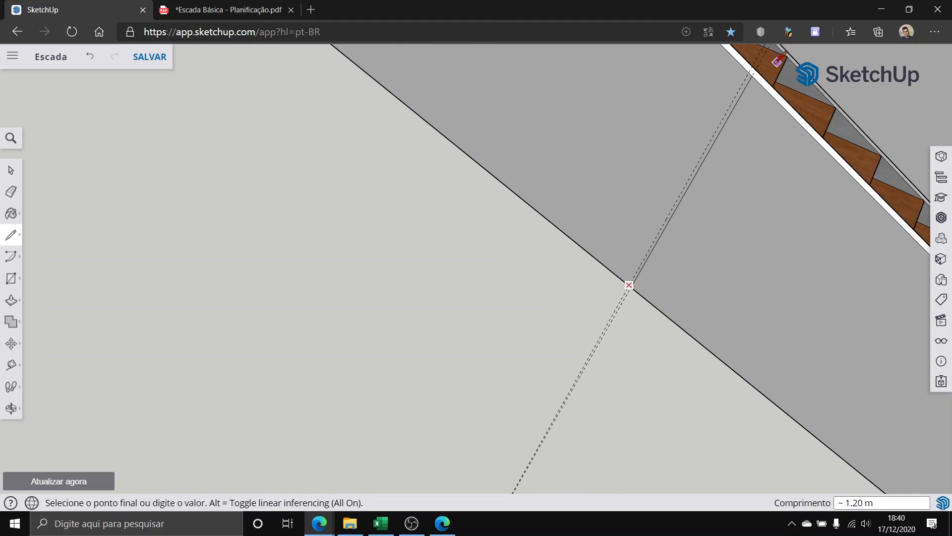
{"action": "left_click", "coordinate": [728, 80]}
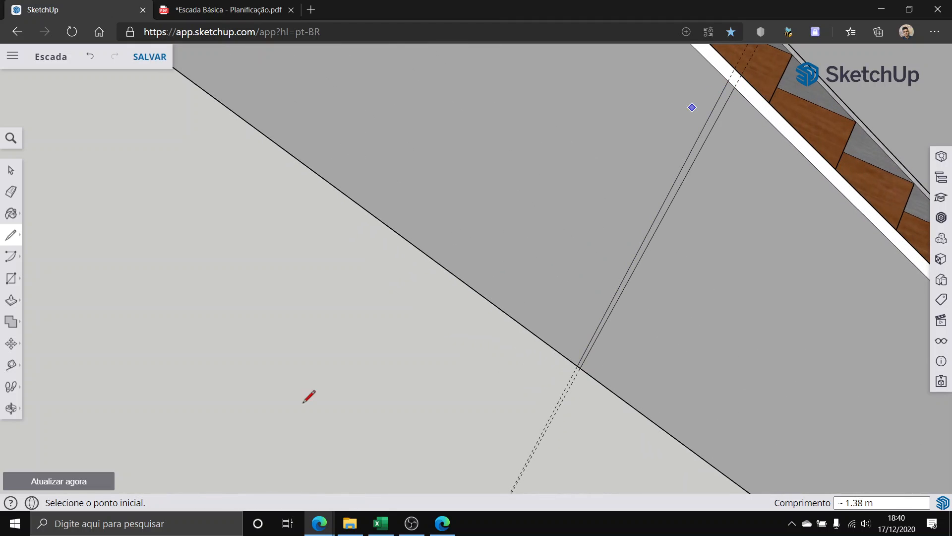
{"action": "left_click", "coordinate": [11, 169]}
{"action": "scroll", "coordinate": [362, 268], "scroll_direction": "down", "scroll_amount": 5}
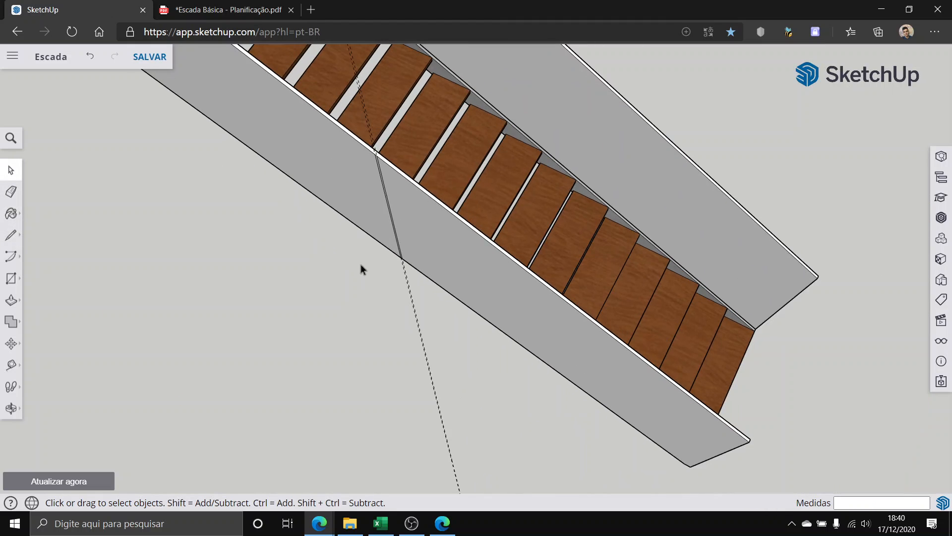
{"action": "middle_click_drag", "start_coordinate": [362, 268], "coordinate": [397, 140]}
{"action": "scroll", "coordinate": [362, 153], "scroll_direction": "up", "scroll_amount": 3}
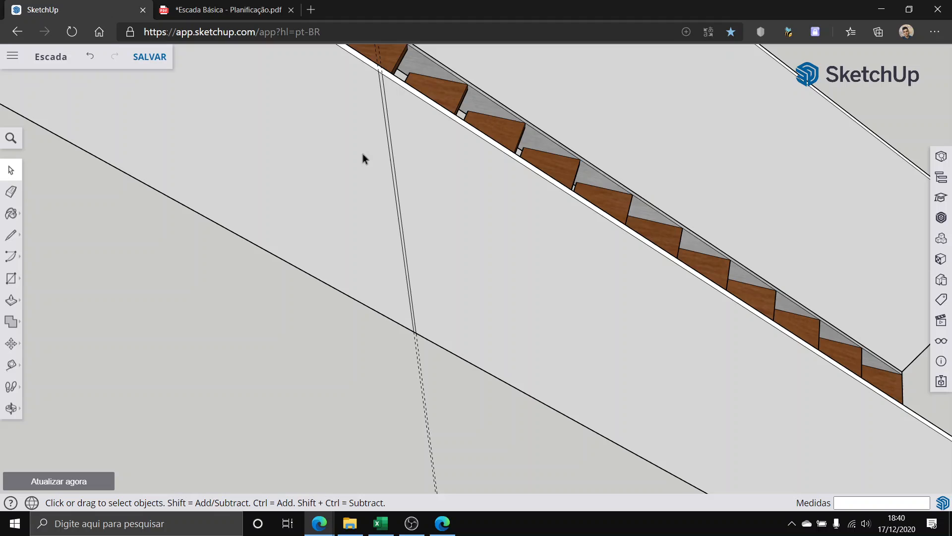
Step: Push the narrow gap strip through the 0.02 m thickness of the first guardrail with Push/Pull
{"action": "left_click", "coordinate": [13, 303]}
{"action": "scroll", "coordinate": [275, 120], "scroll_direction": "up", "scroll_amount": 2}
{"action": "scroll", "coordinate": [430, 59], "scroll_direction": "up", "scroll_amount": 2}
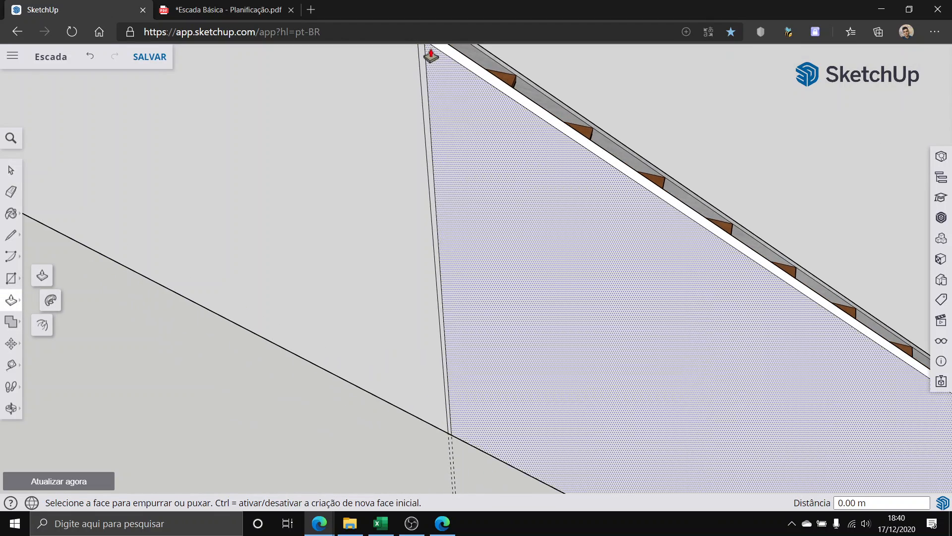
{"action": "scroll", "coordinate": [393, 149], "scroll_direction": "down", "scroll_amount": 1}
{"action": "middle_click_drag", "start_coordinate": [325, 138], "coordinate": [578, 197], "text": "shift"}
{"action": "scroll", "coordinate": [579, 197], "scroll_direction": "up", "scroll_amount": 2}
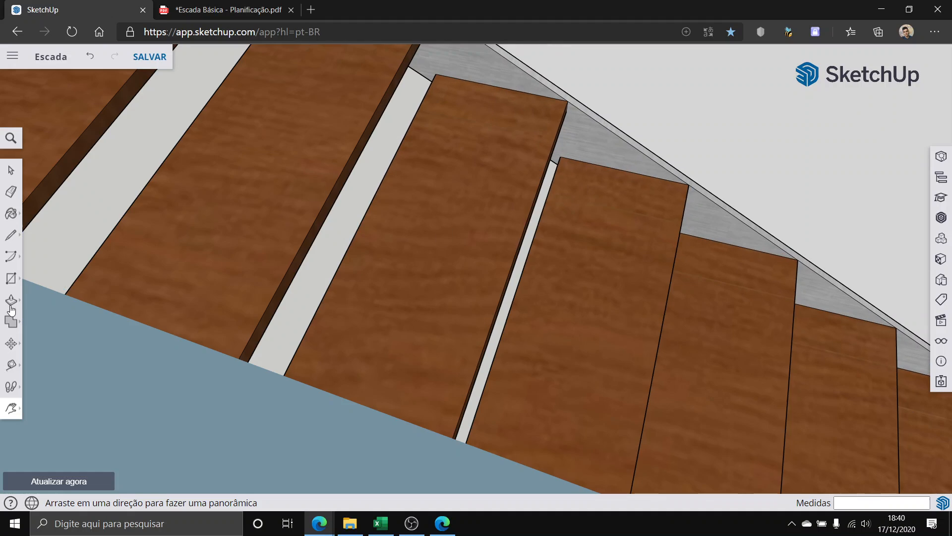
{"action": "scroll", "coordinate": [238, 273], "scroll_direction": "down", "scroll_amount": 3}
{"action": "mouse_move", "coordinate": [234, 314]}
{"action": "left_mouse_down"}
{"action": "mouse_move", "coordinate": [335, 313]}
{"action": "mouse_move", "coordinate": [389, 293]}
{"action": "mouse_move", "coordinate": [363, 296]}
{"action": "left_mouse_up"}
{"action": "left_click", "coordinate": [11, 299]}
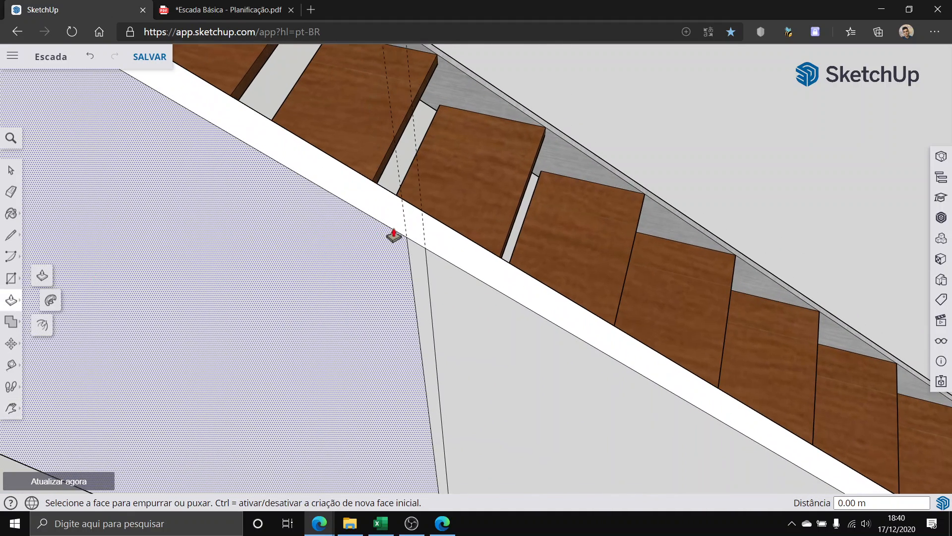
{"action": "left_click", "coordinate": [420, 235]}
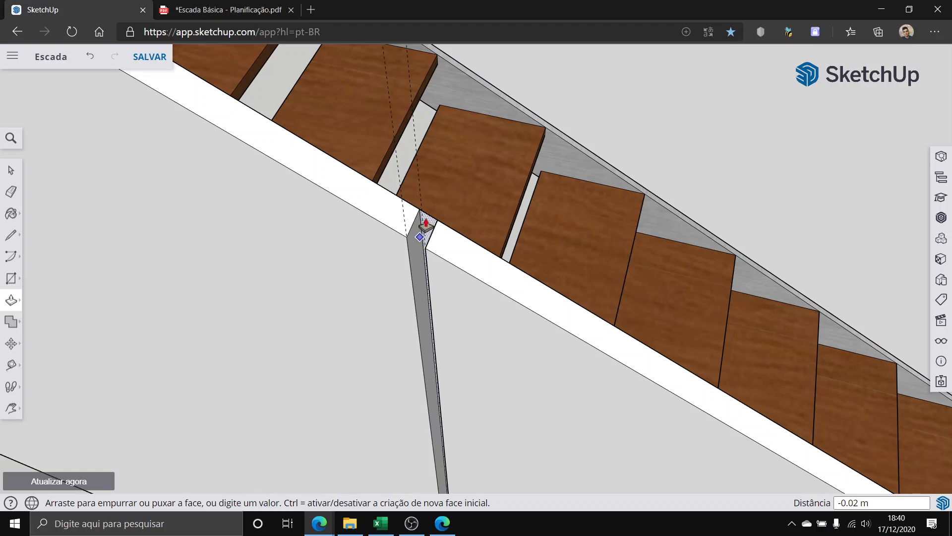
{"action": "left_click", "coordinate": [427, 224]}
Step: Delete the leftover strip face that still closes the gap on the other side of the first guardrail
{"action": "middle_click_drag", "start_coordinate": [374, 381], "coordinate": [322, 248]}
{"action": "left_click", "coordinate": [11, 171]}
{"action": "scroll", "coordinate": [473, 240], "scroll_direction": "up", "scroll_amount": 3}
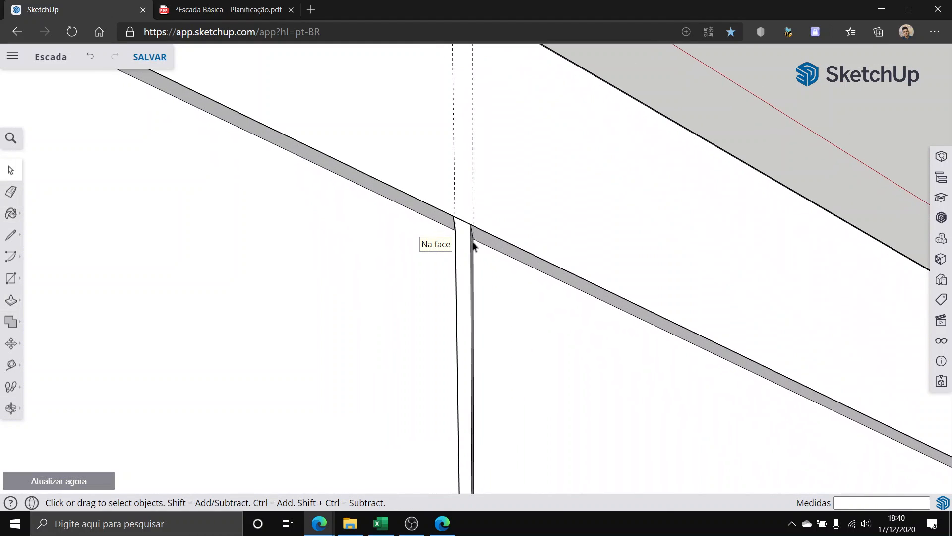
{"action": "left_click", "coordinate": [467, 244]}
{"action": "key", "text": "Delete"}
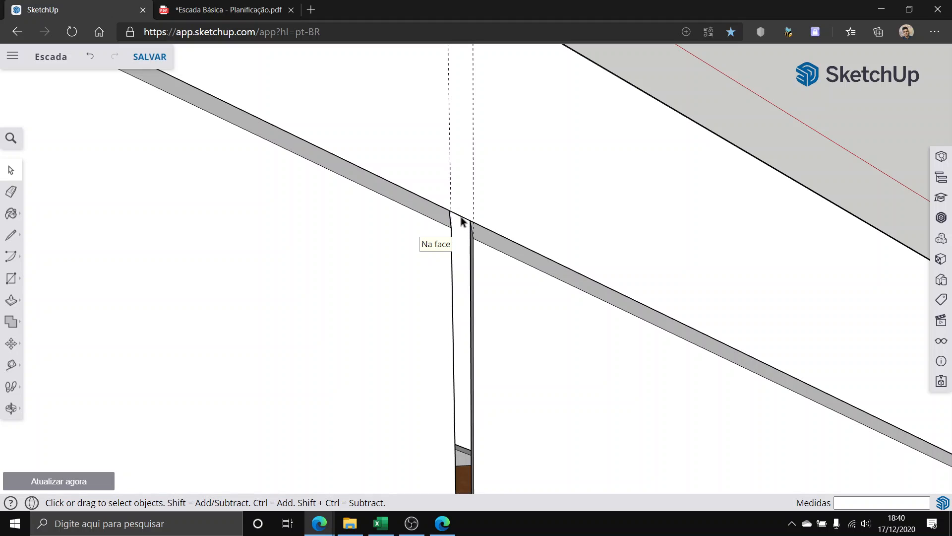
Step: Remove the leftover short edges that bridge the gap at the first guardrail's lower end
{"action": "scroll", "coordinate": [474, 229], "scroll_direction": "down", "scroll_amount": 5}
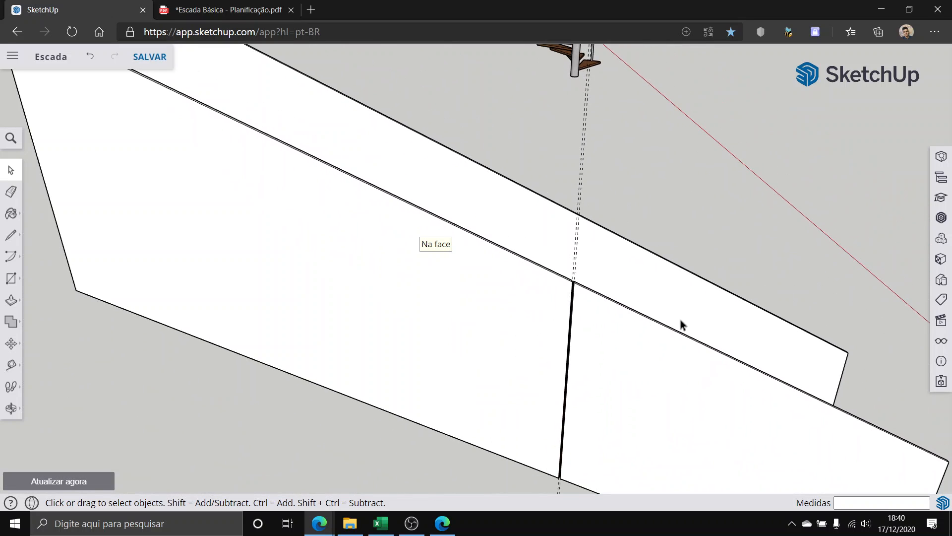
{"action": "middle_click_drag", "start_coordinate": [682, 323], "coordinate": [337, 484]}
{"action": "scroll", "coordinate": [410, 420], "scroll_direction": "up", "scroll_amount": 5}
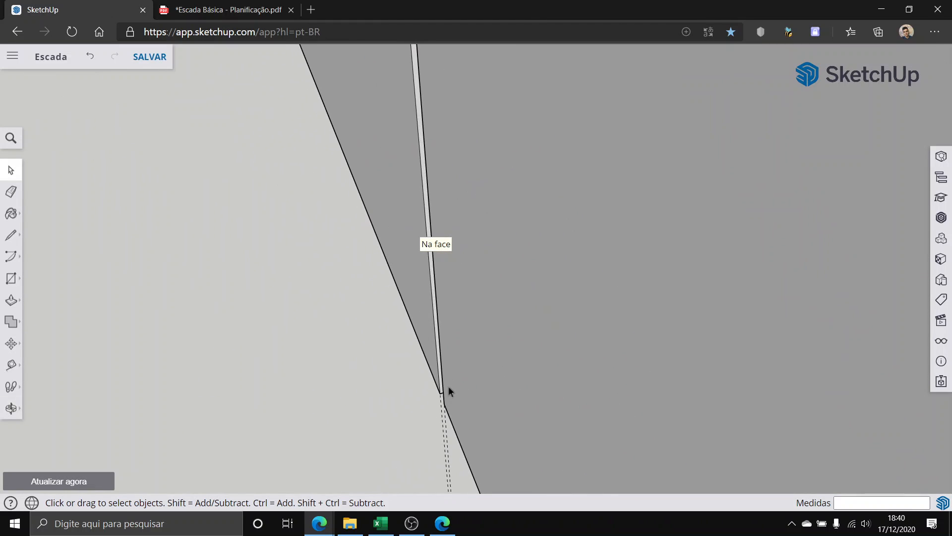
{"action": "middle_click_drag", "start_coordinate": [440, 399], "coordinate": [479, 403]}
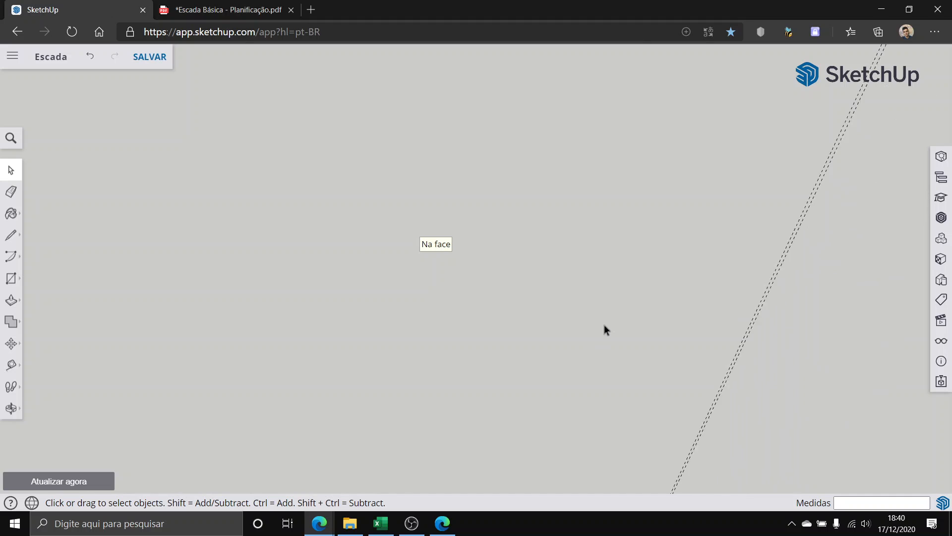
{"action": "middle_click_drag", "start_coordinate": [604, 326], "coordinate": [556, 252]}
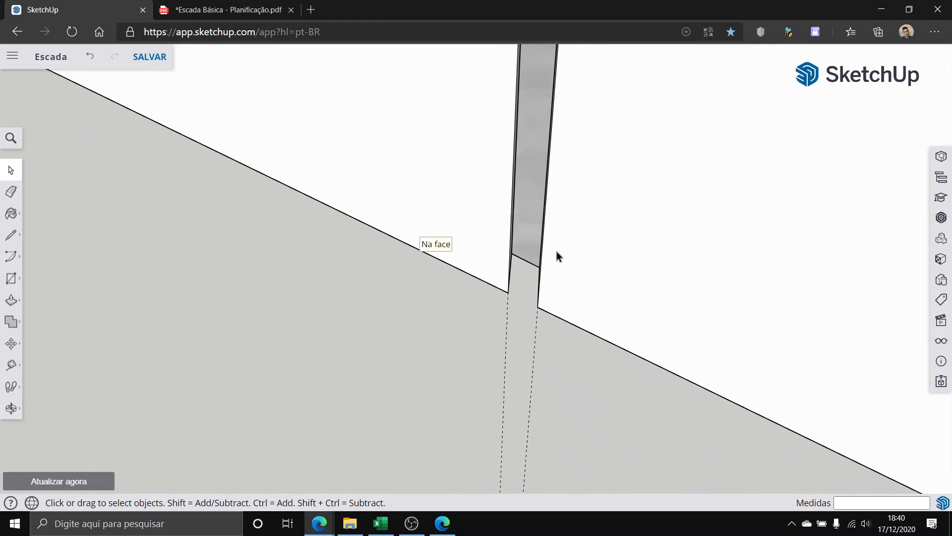
{"action": "scroll", "coordinate": [556, 252], "scroll_direction": "up", "scroll_amount": 1}
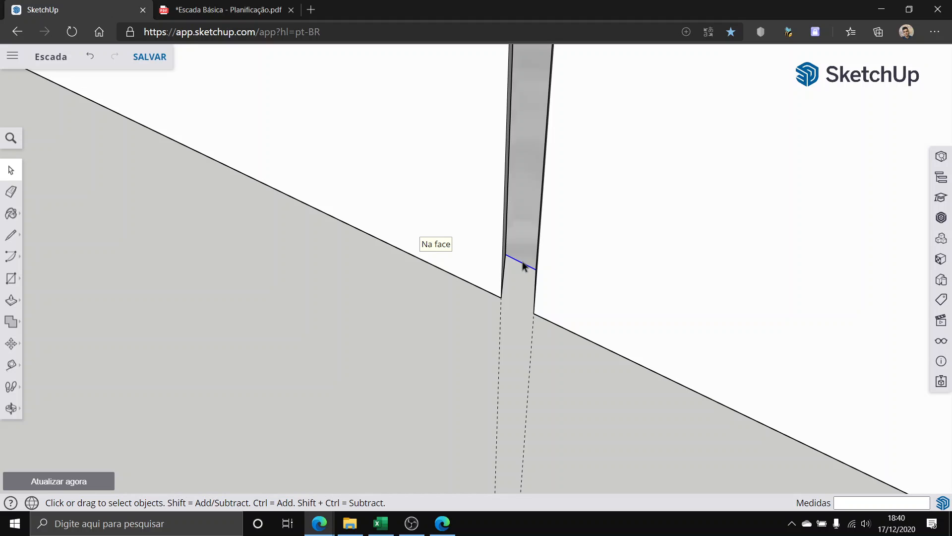
{"action": "scroll", "coordinate": [518, 263], "scroll_direction": "down", "scroll_amount": 6}
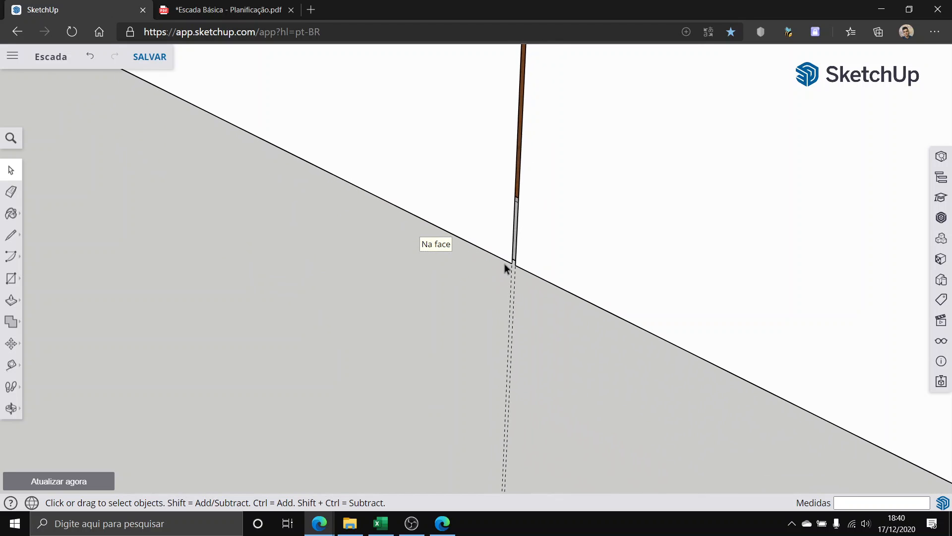
Step: Move the two vertical guides 1.28 m across the staircase onto the outer face of the opposite guardrail
{"action": "middle_click_drag", "start_coordinate": [503, 264], "coordinate": [429, 206]}
{"action": "scroll", "coordinate": [574, 407], "scroll_direction": "up", "scroll_amount": 5}
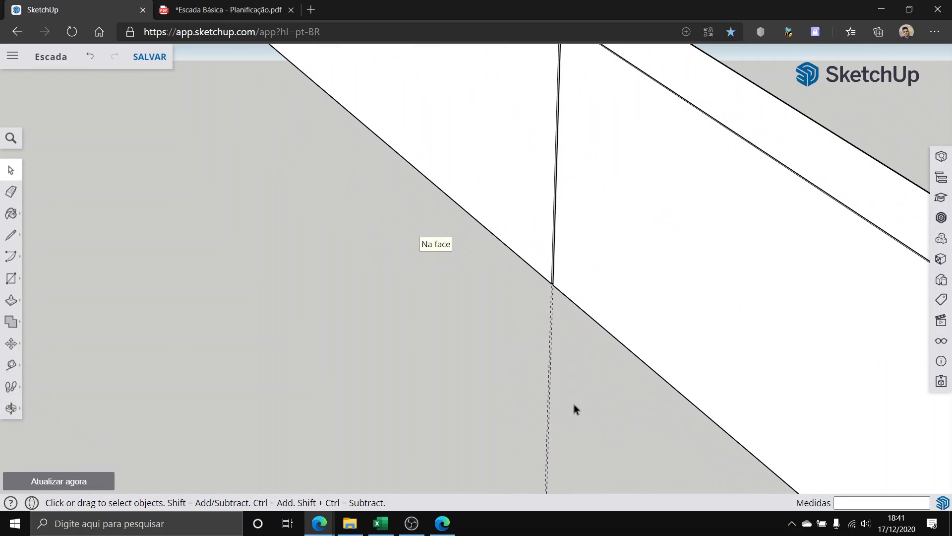
{"action": "left_click", "coordinate": [9, 354]}
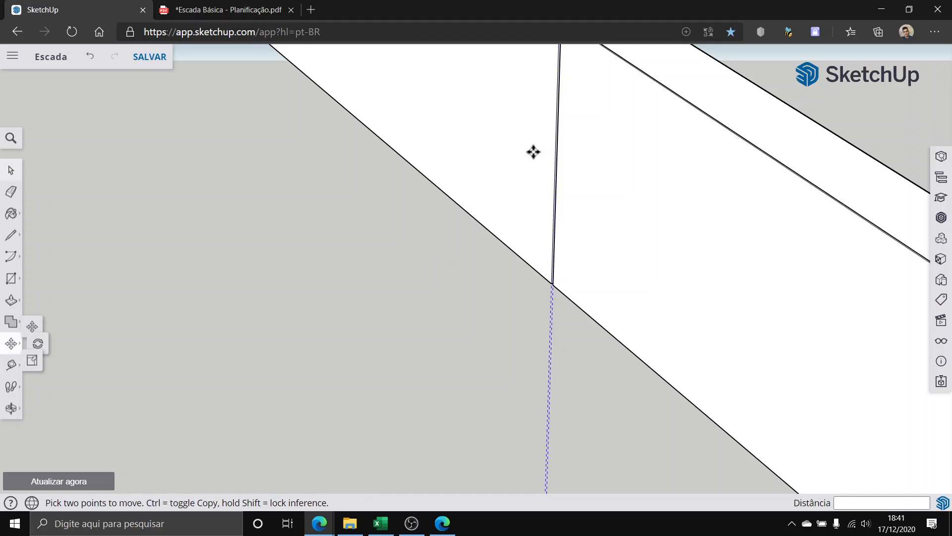
{"action": "middle_click_drag", "start_coordinate": [236, 272], "coordinate": [441, 84]}
{"action": "scroll", "coordinate": [440, 89], "scroll_direction": "up", "scroll_amount": 3}
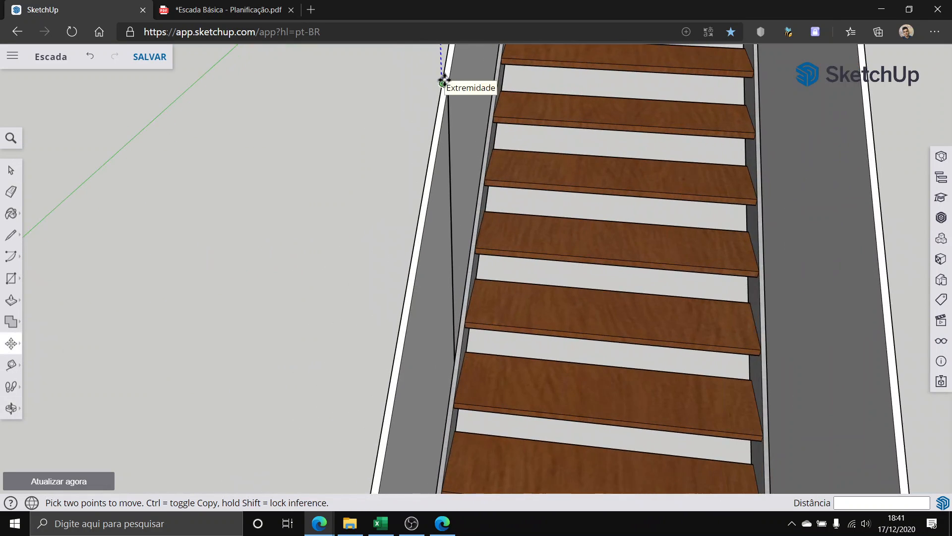
{"action": "left_click", "coordinate": [438, 93]}
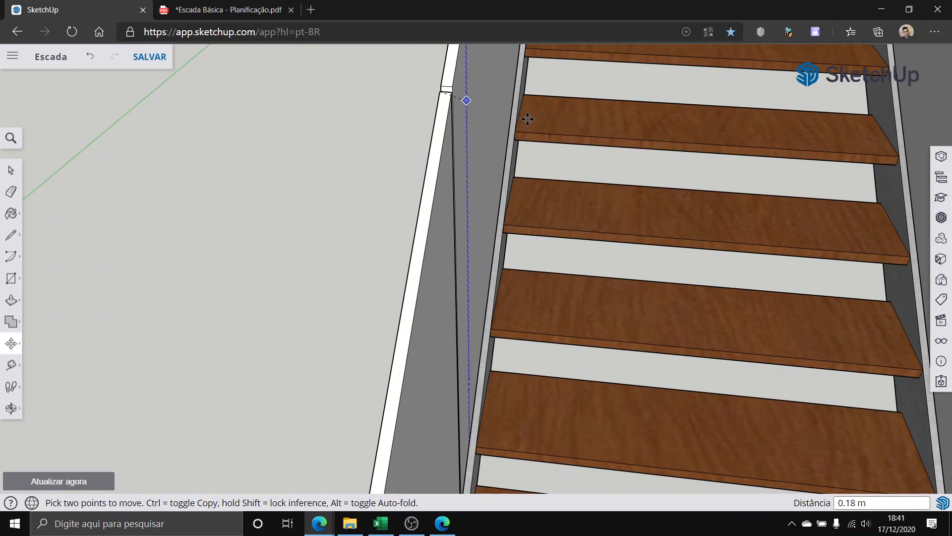
{"action": "scroll", "coordinate": [533, 115], "scroll_direction": "down", "scroll_amount": 3}
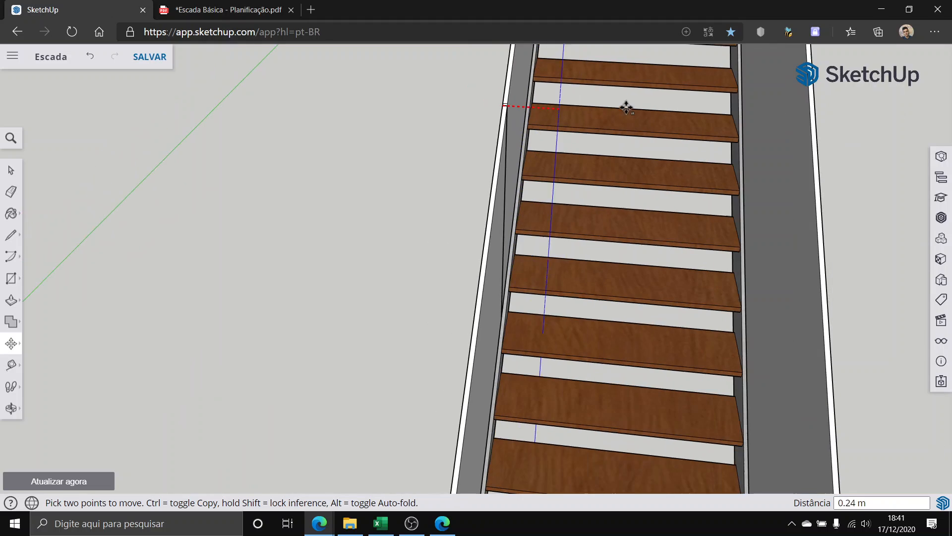
{"action": "scroll", "coordinate": [814, 122], "scroll_direction": "up", "scroll_amount": 2}
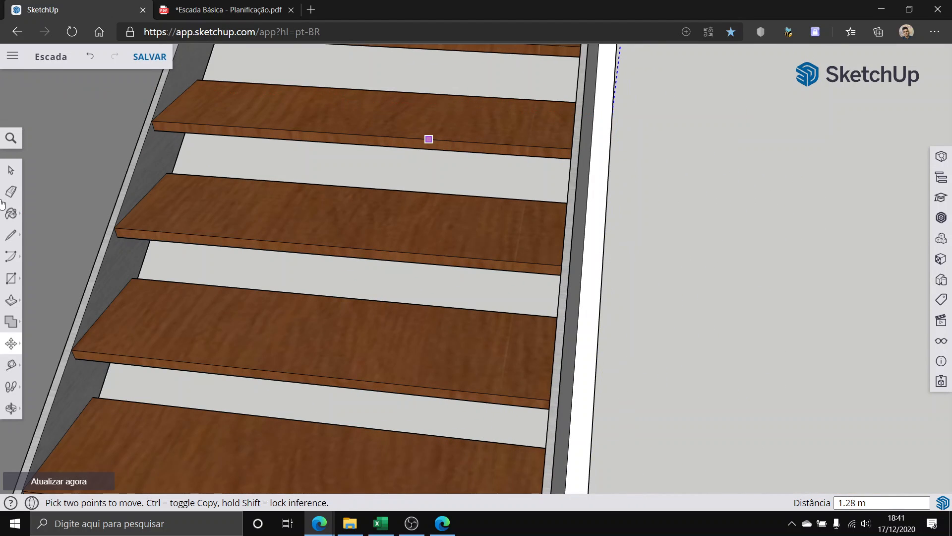
{"action": "left_click", "coordinate": [11, 170]}
Step: Draw a line about 1.39 m long along one guide from the second guardrail's lower edge to its upper edge
{"action": "scroll", "coordinate": [568, 213], "scroll_direction": "down", "scroll_amount": 2}
{"action": "middle_click_drag", "start_coordinate": [567, 212], "coordinate": [279, 332]}
{"action": "scroll", "coordinate": [279, 332], "scroll_direction": "up", "scroll_amount": 5}
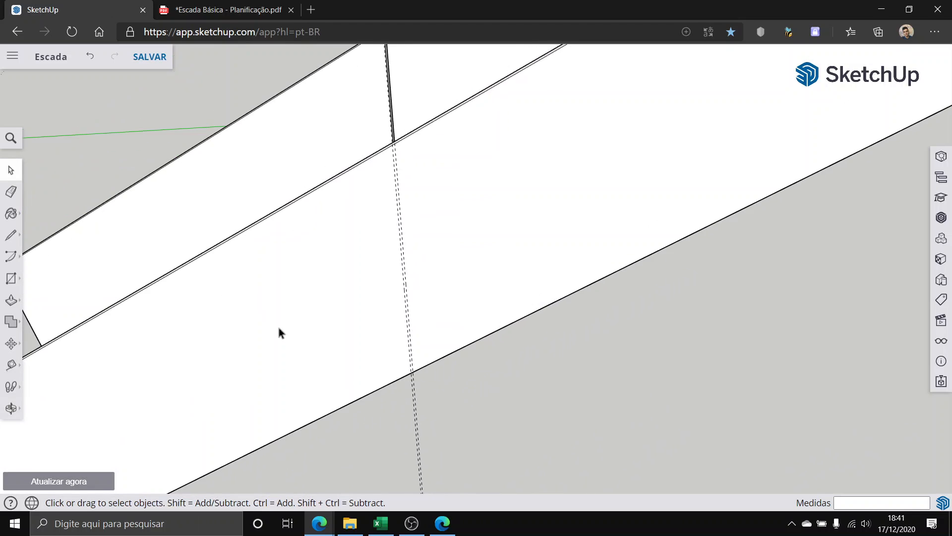
{"action": "left_click", "coordinate": [10, 234]}
{"action": "scroll", "coordinate": [281, 337], "scroll_direction": "up", "scroll_amount": 2}
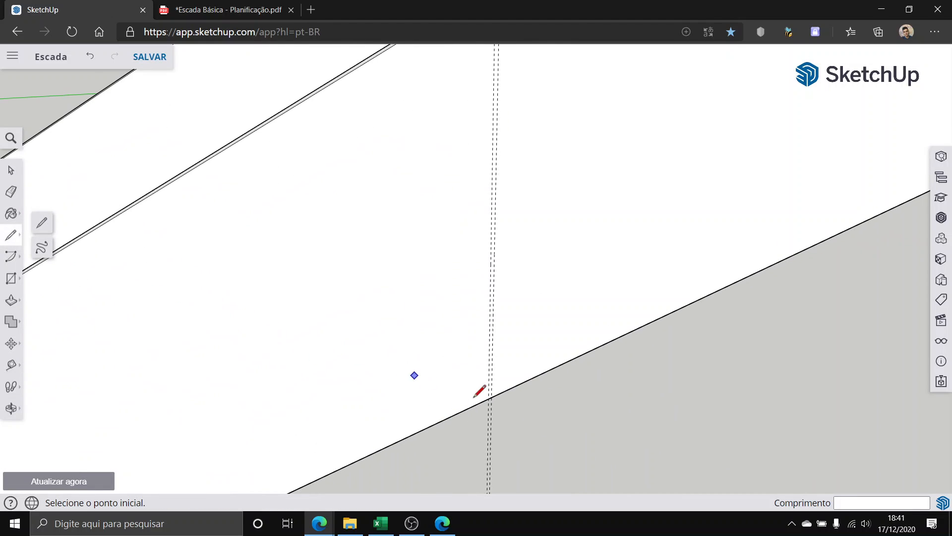
{"action": "left_click", "coordinate": [488, 400]}
{"action": "middle_click_drag", "start_coordinate": [489, 197], "coordinate": [584, 250]}
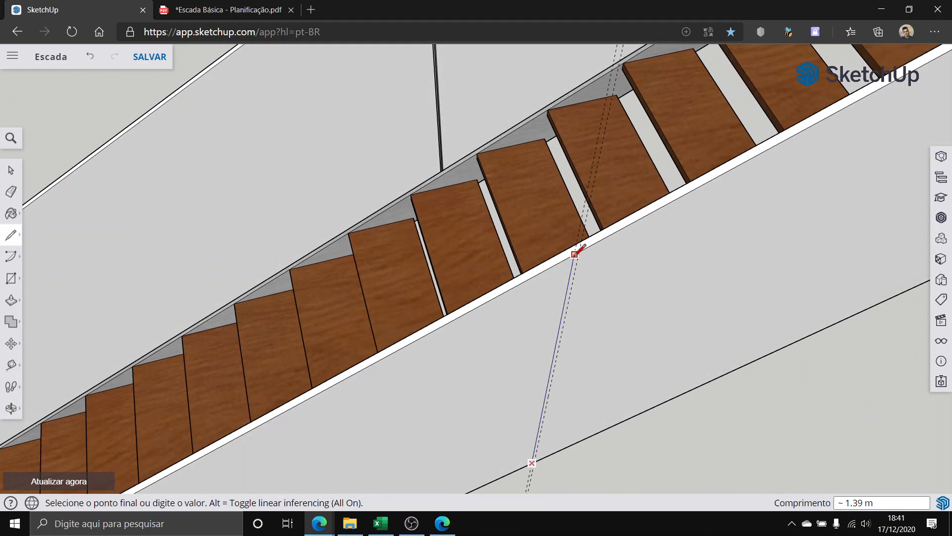
{"action": "left_click", "coordinate": [575, 254]}
Step: Draw a line about 1.38 m long along the other guide, from the second guardrail's upper edge to its lower edge
{"action": "scroll", "coordinate": [577, 234], "scroll_direction": "up", "scroll_amount": 1}
{"action": "left_click", "coordinate": [576, 285]}
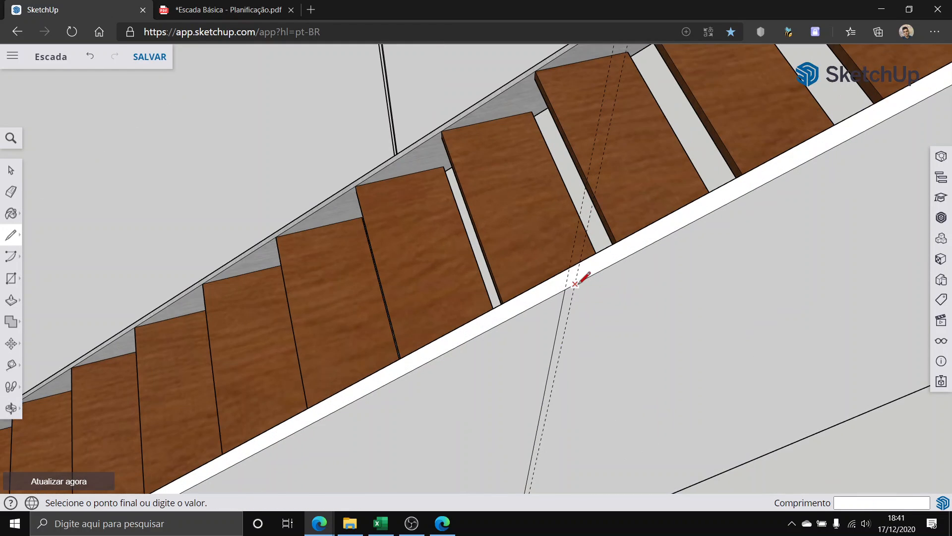
{"action": "middle_click_drag", "start_coordinate": [624, 366], "coordinate": [557, 463]}
{"action": "scroll", "coordinate": [641, 403], "scroll_direction": "down", "scroll_amount": 3}
{"action": "scroll", "coordinate": [558, 466], "scroll_direction": "up", "scroll_amount": 5}
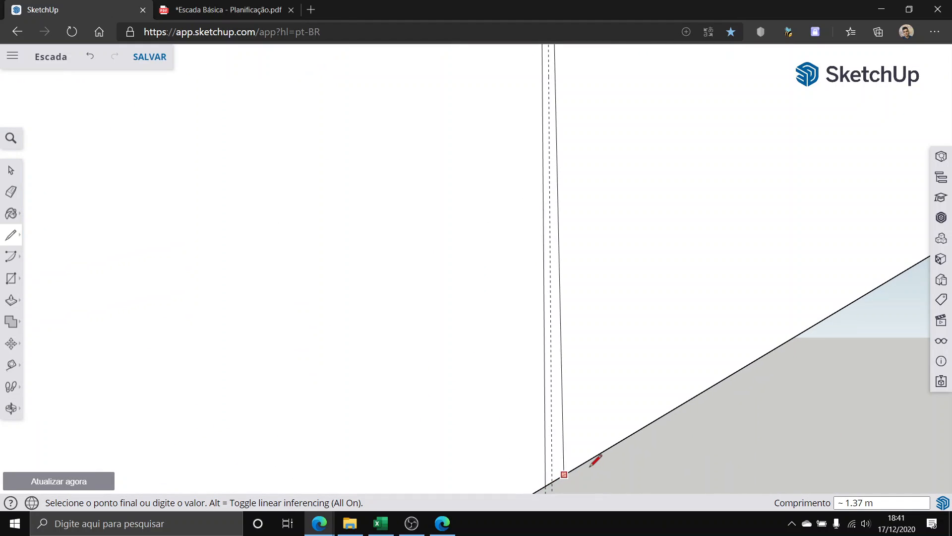
{"action": "left_click", "coordinate": [561, 470]}
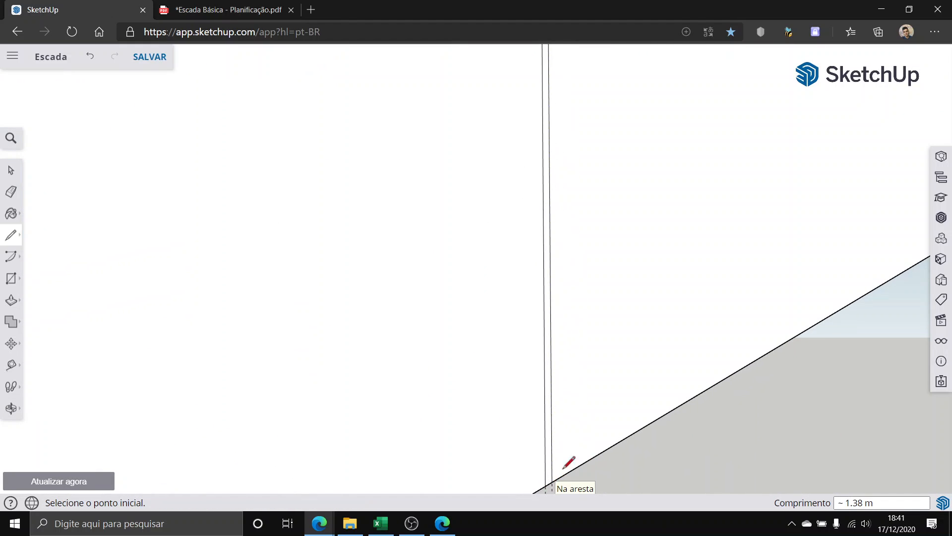
{"action": "left_click", "coordinate": [5, 170]}
Step: Push the outlined strip through the 0.02 m thickness of the second guardrail
{"action": "left_click", "coordinate": [11, 299]}
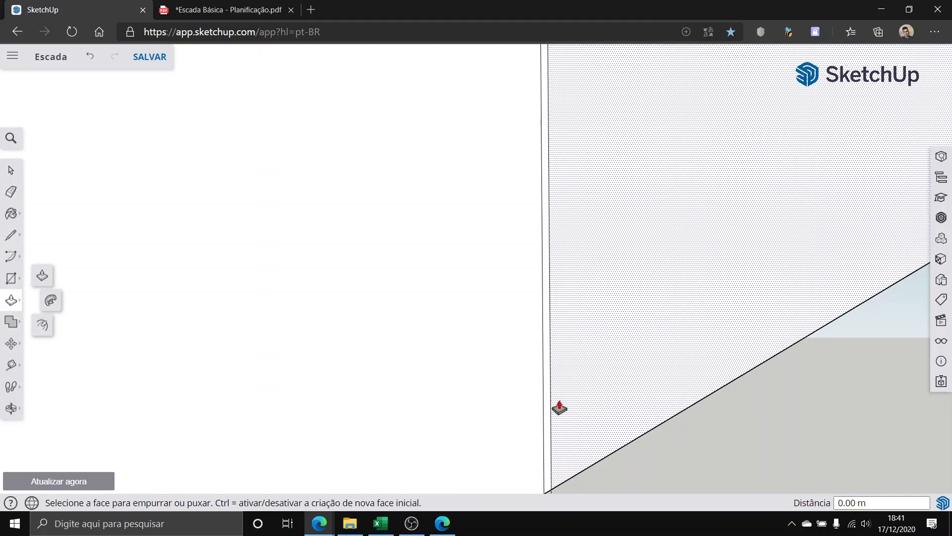
{"action": "middle_click_drag", "start_coordinate": [557, 302], "coordinate": [587, 189]}
{"action": "left_click", "coordinate": [592, 157]}
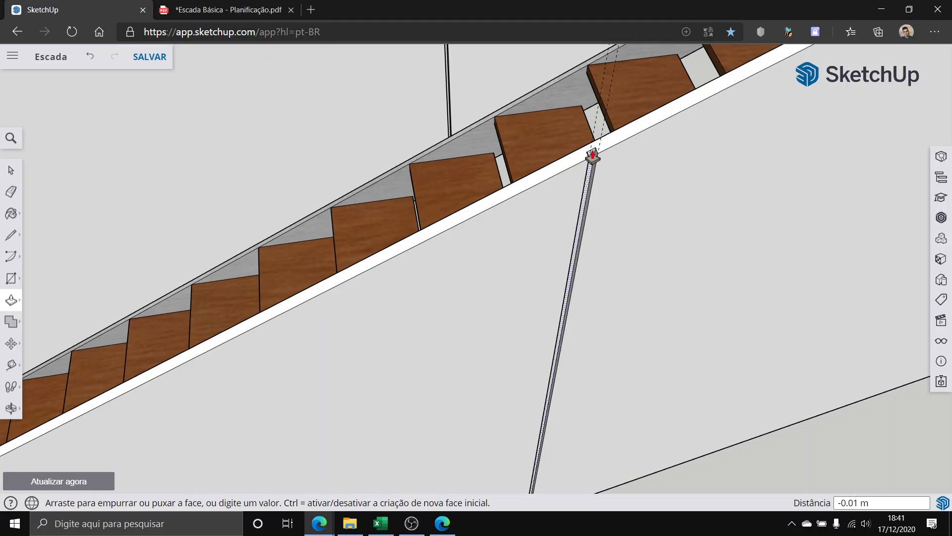
{"action": "left_click", "coordinate": [592, 157]}
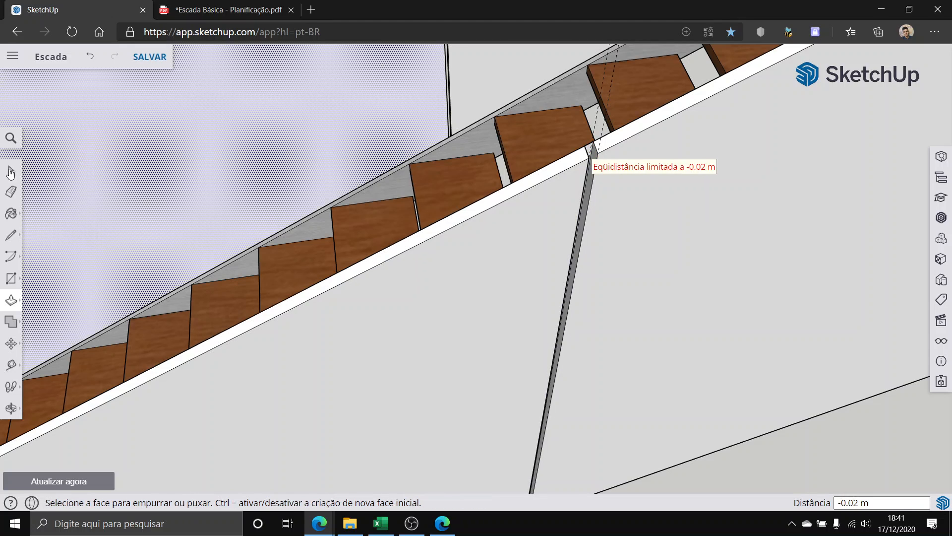
Step: Delete the leftover strip face inside the second guardrail's gap
{"action": "left_click", "coordinate": [11, 172]}
{"action": "scroll", "coordinate": [695, 114], "scroll_direction": "up", "scroll_amount": 2}
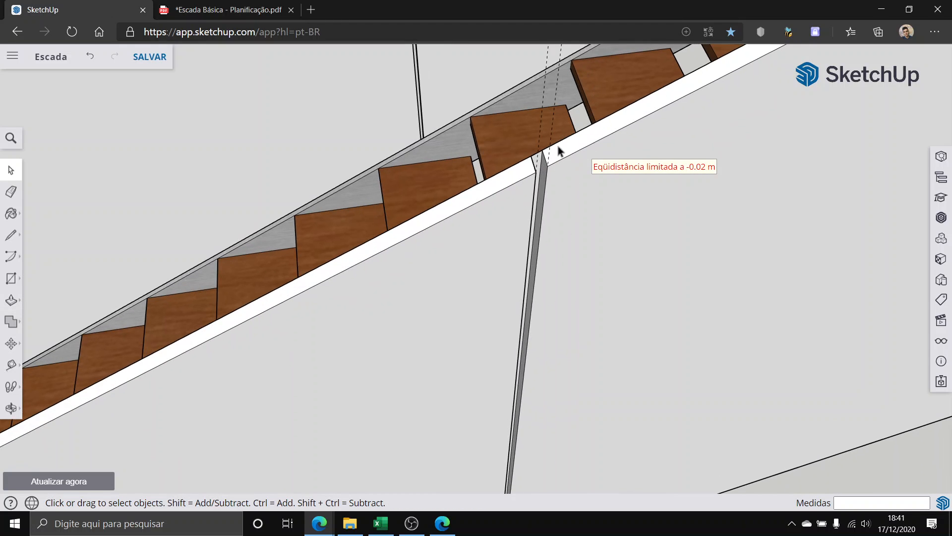
{"action": "middle_click_drag", "start_coordinate": [559, 151], "coordinate": [542, 174]}
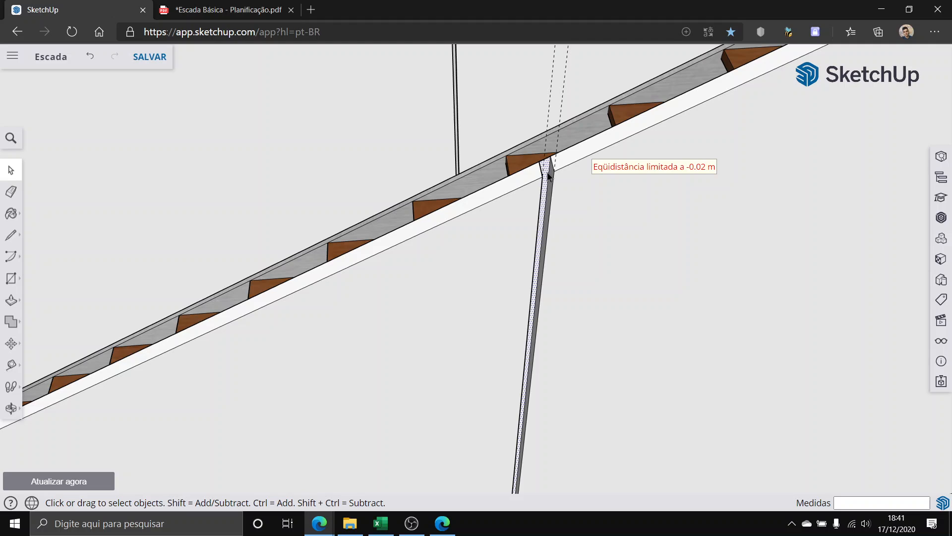
{"action": "key", "text": "Delete"}
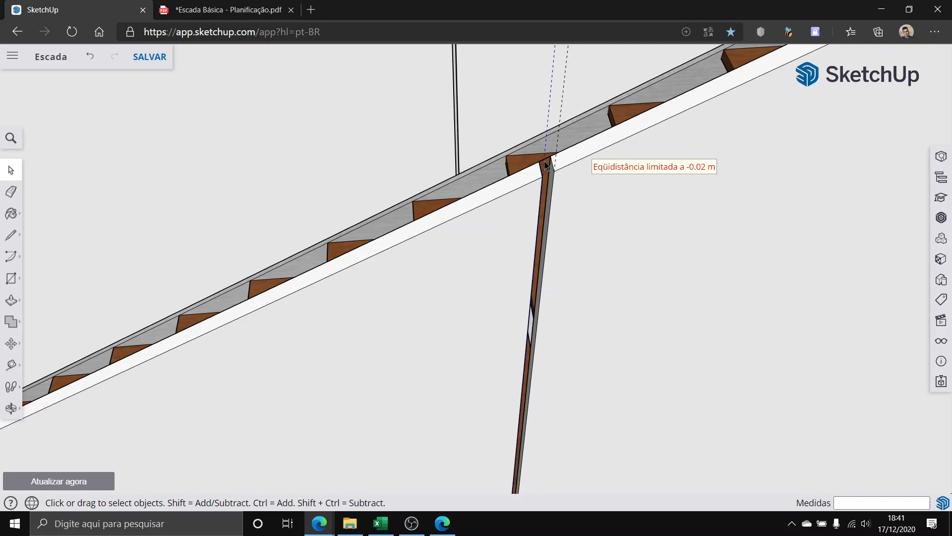
Step: Delete the leftover edge at the top of the second guardrail's gap and both vertical guides
{"action": "left_click", "coordinate": [546, 164]}
{"action": "left_click", "coordinate": [546, 159]}
{"action": "left_click", "coordinate": [557, 154]}
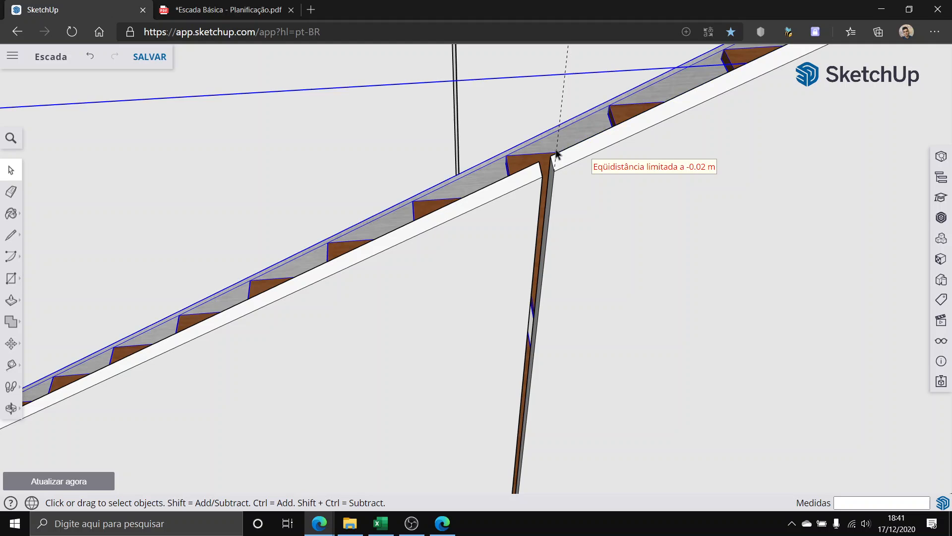
{"action": "middle_click_drag", "start_coordinate": [556, 132], "coordinate": [586, 149]}
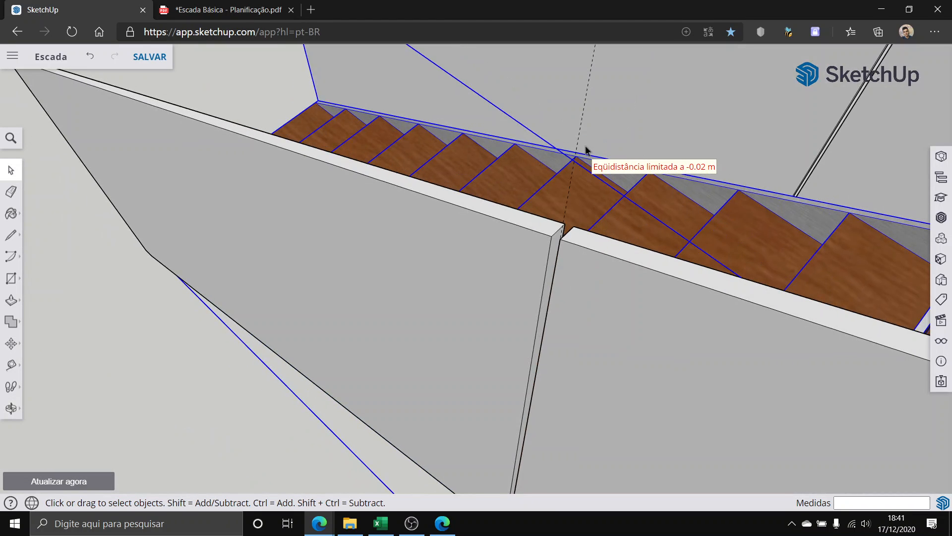
{"action": "left_click", "coordinate": [578, 138]}
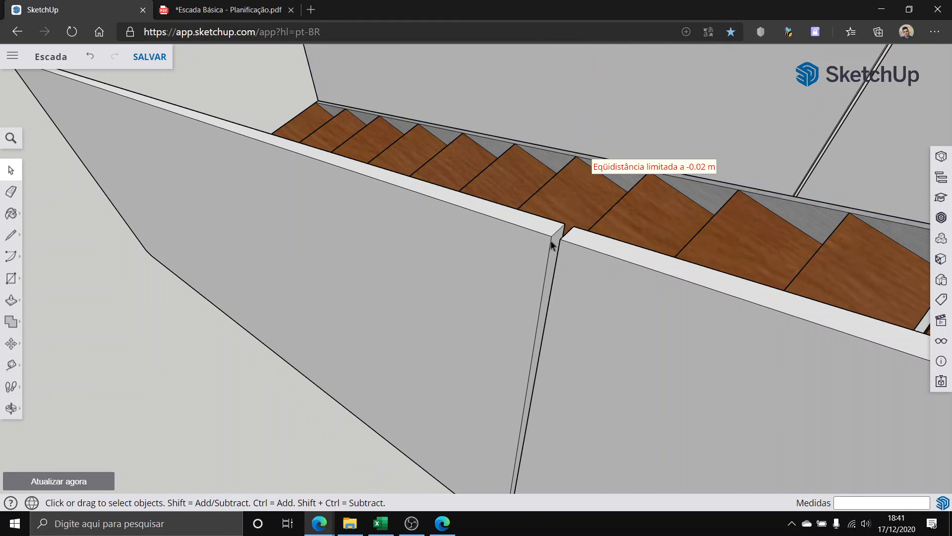
Step: Examine the lower end of the gap between the glass panels for leftover faces or edges
{"action": "middle_click_drag", "start_coordinate": [554, 246], "coordinate": [734, 219]}
{"action": "scroll", "coordinate": [579, 270], "scroll_direction": "up", "scroll_amount": 2}
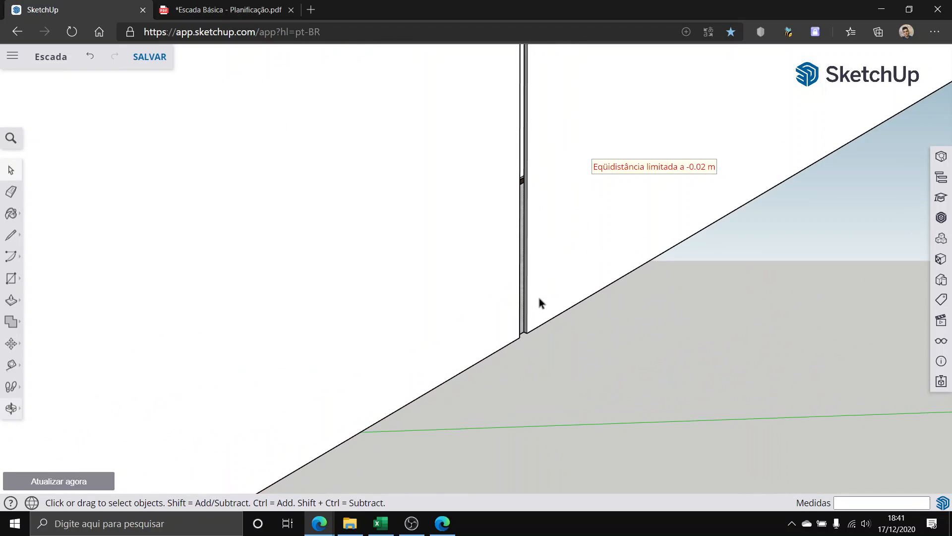
{"action": "scroll", "coordinate": [535, 315], "scroll_direction": "up", "scroll_amount": 4}
{"action": "scroll", "coordinate": [503, 370], "scroll_direction": "up", "scroll_amount": 2}
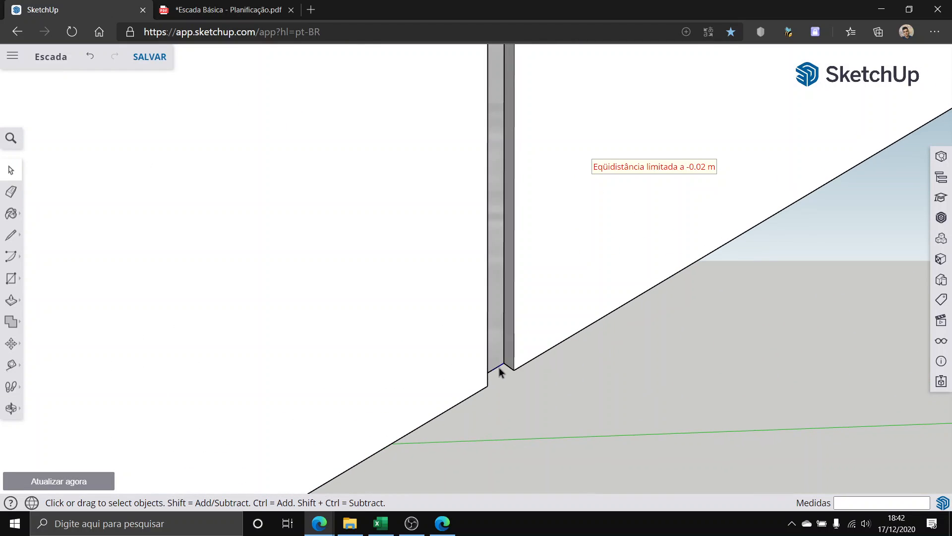
{"action": "scroll", "coordinate": [499, 372], "scroll_direction": "down", "scroll_amount": 5}
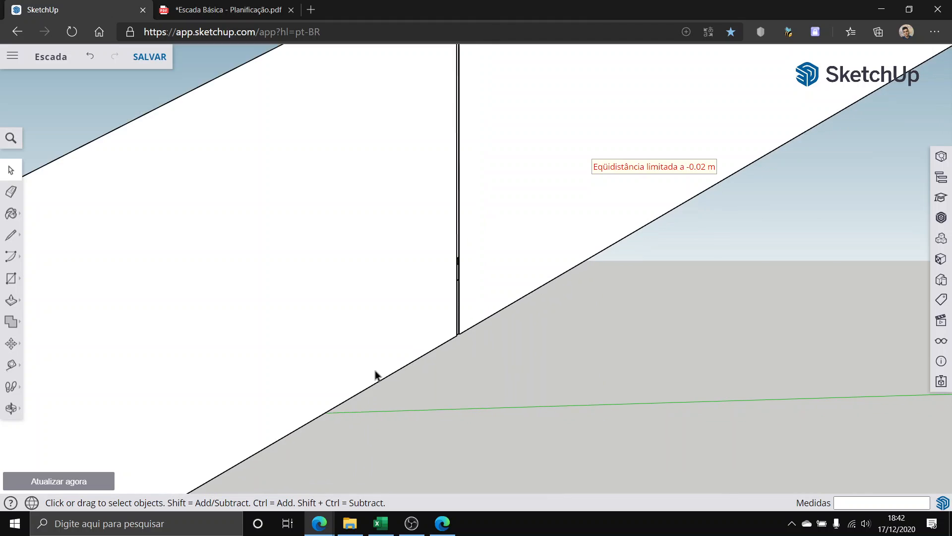
{"action": "scroll", "coordinate": [375, 375], "scroll_direction": "down", "scroll_amount": 6}
Step: Select the glass guardrails on both sides, leaving the staircase itself out of the selection
{"action": "middle_click_drag", "start_coordinate": [387, 335], "coordinate": [570, 446]}
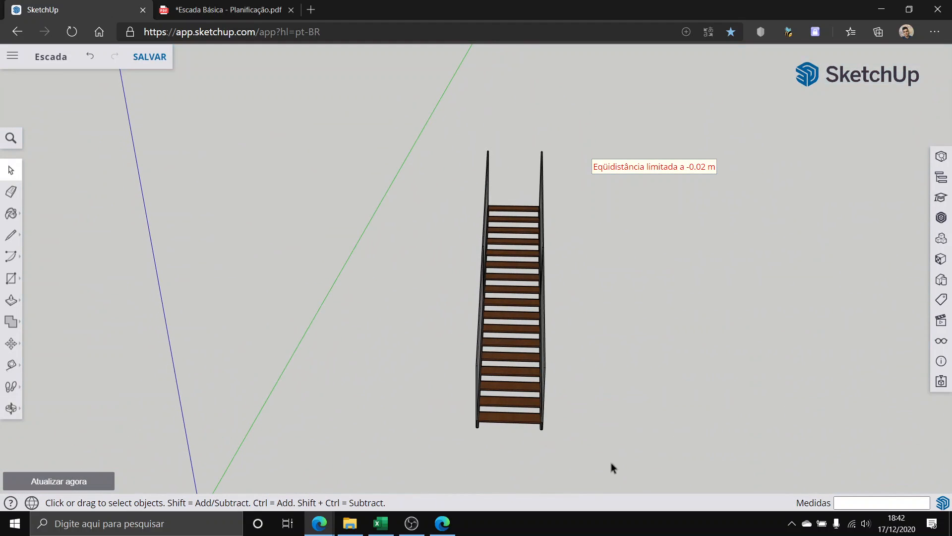
{"action": "left_click_drag", "start_coordinate": [433, 105], "coordinate": [427, 119]}
{"action": "middle_click_drag", "start_coordinate": [378, 217], "coordinate": [535, 347]}
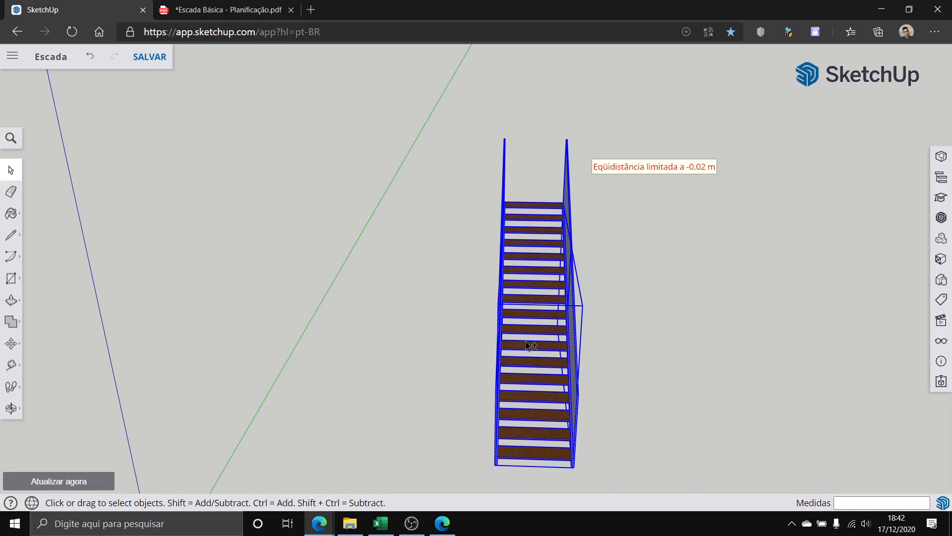
{"action": "left_click", "coordinate": [529, 345], "text": "shift"}
{"action": "scroll", "coordinate": [538, 357], "scroll_direction": "up", "scroll_amount": 2}
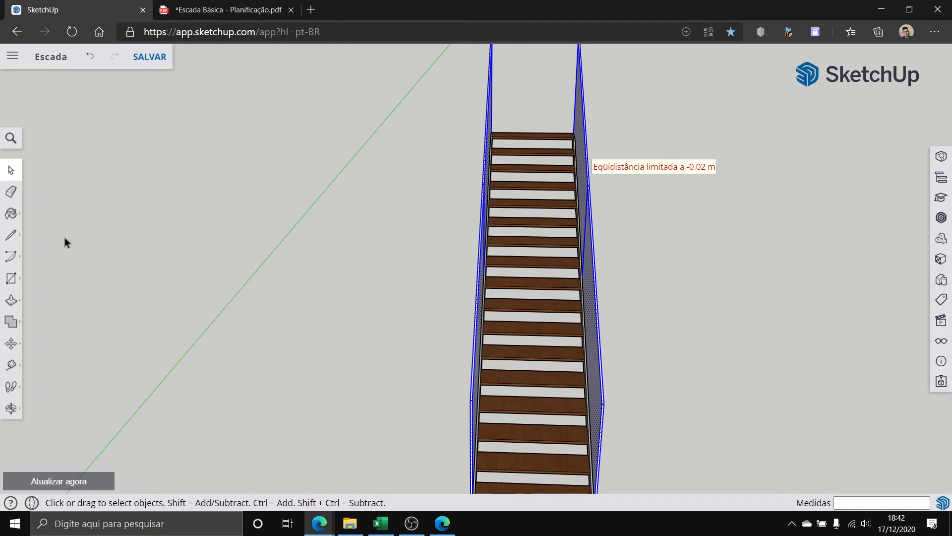
Step: Start the Paint tool for the selected guardrails and open the "Vidros e espelhos" material collection
{"action": "left_click", "coordinate": [7, 217]}
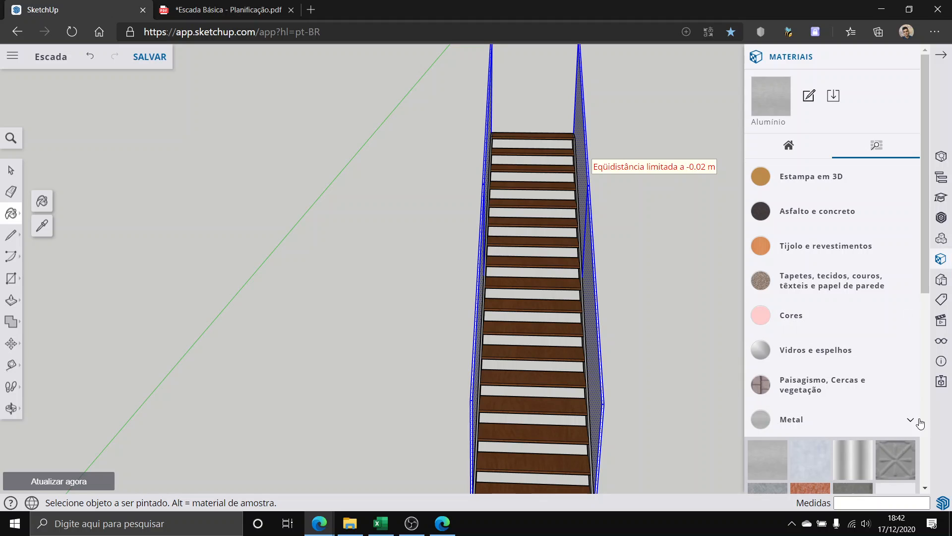
{"action": "left_click", "coordinate": [887, 422]}
{"action": "scroll", "coordinate": [853, 348], "scroll_direction": "down", "scroll_amount": 3}
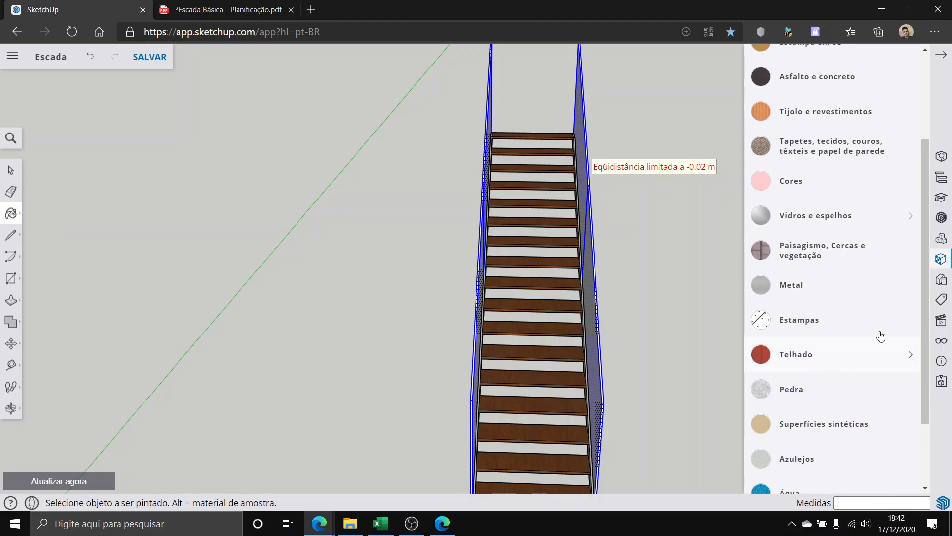
{"action": "left_click", "coordinate": [857, 232]}
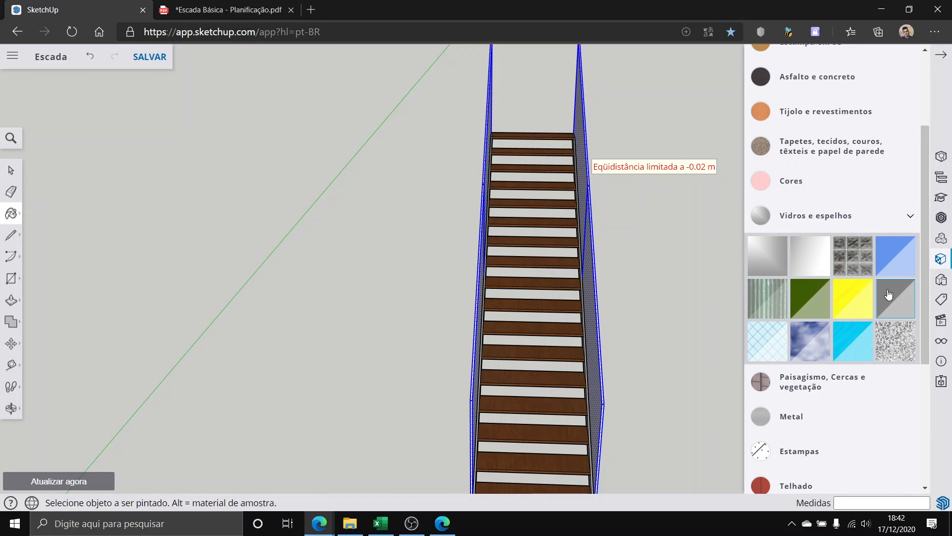
Step: Paint the selected railing panels on both sides of the staircase with the translucent gray material from Vidros e espelhos, and clear the selection
{"action": "left_click", "coordinate": [889, 294]}
{"action": "middle_click_drag", "start_coordinate": [511, 343], "coordinate": [569, 265]}
{"action": "left_click", "coordinate": [563, 263]}
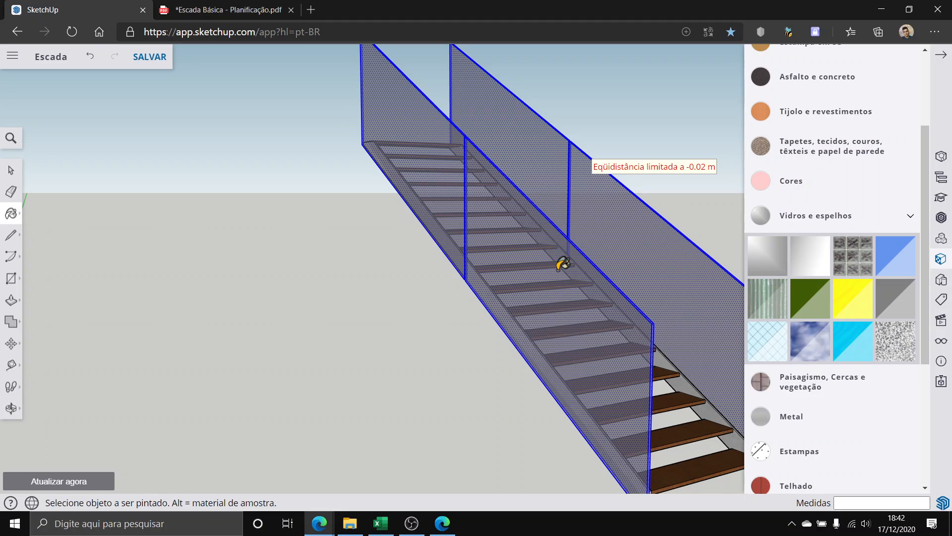
{"action": "left_click", "coordinate": [945, 55]}
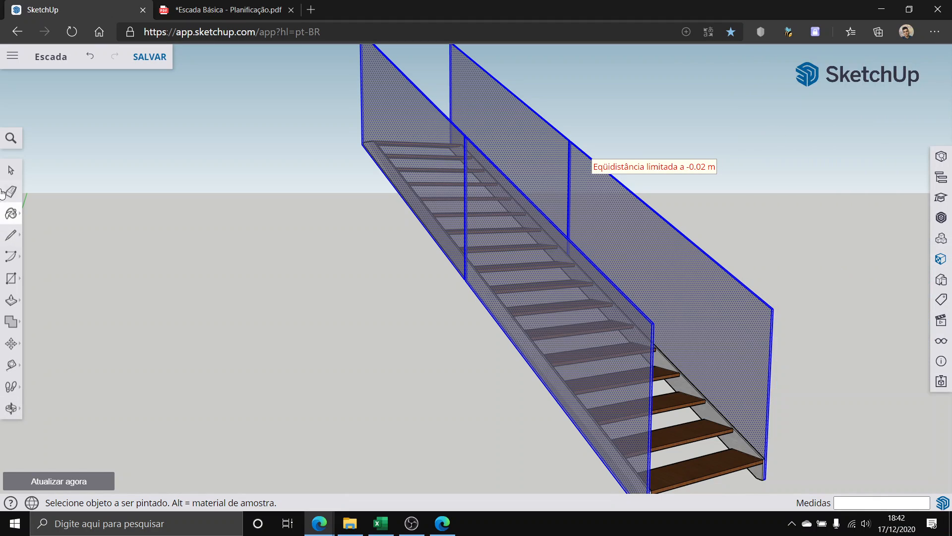
{"action": "left_click", "coordinate": [11, 170]}
{"action": "mouse_move", "coordinate": [660, 350]}
{"action": "middle_mouse_down"}
{"action": "mouse_move", "coordinate": [159, 298]}
{"action": "mouse_move", "coordinate": [74, 323]}
{"action": "mouse_move", "coordinate": [274, 215]}
{"action": "mouse_move", "coordinate": [393, 217]}
{"action": "mouse_move", "coordinate": [430, 315]}
{"action": "mouse_move", "coordinate": [450, 325]}
{"action": "middle_mouse_up"}
{"action": "left_click", "coordinate": [157, 400]}
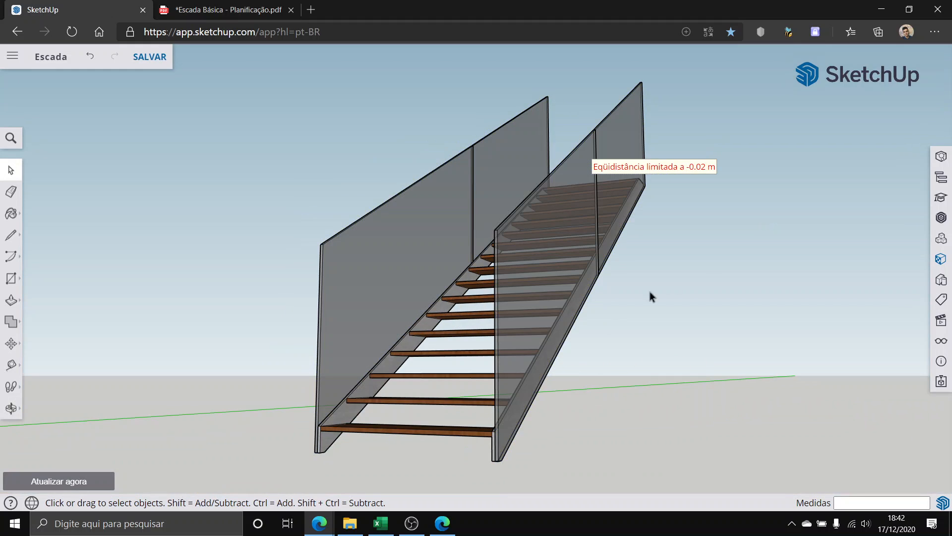
Step: Examine the staircase and its glass railings from the front, side, underside and above
{"action": "middle_click_drag", "start_coordinate": [674, 242], "coordinate": [505, 225]}
{"action": "middle_click_drag", "start_coordinate": [428, 288], "coordinate": [488, 293]}
{"action": "middle_click_drag", "start_coordinate": [545, 342], "coordinate": [727, 371]}
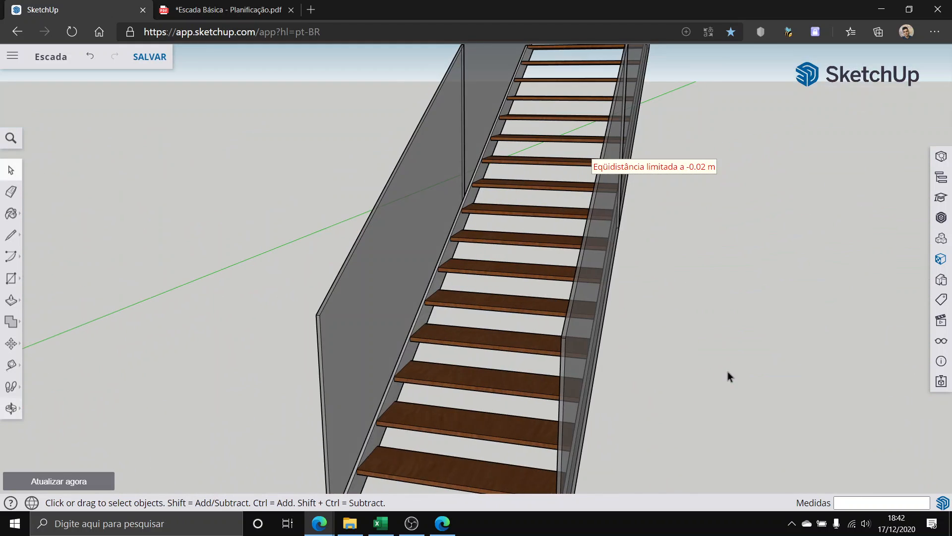
{"action": "scroll", "coordinate": [728, 371], "scroll_direction": "down", "scroll_amount": 5}
{"action": "scroll", "coordinate": [712, 360], "scroll_direction": "up", "scroll_amount": 3}
{"action": "scroll", "coordinate": [711, 360], "scroll_direction": "up", "scroll_amount": 1}
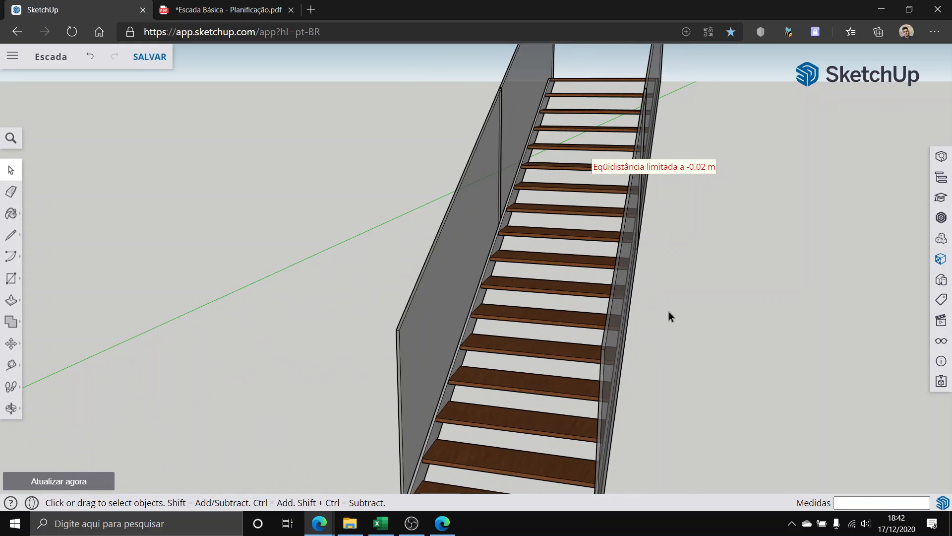
{"action": "middle_click_drag", "start_coordinate": [654, 332], "coordinate": [330, 321]}
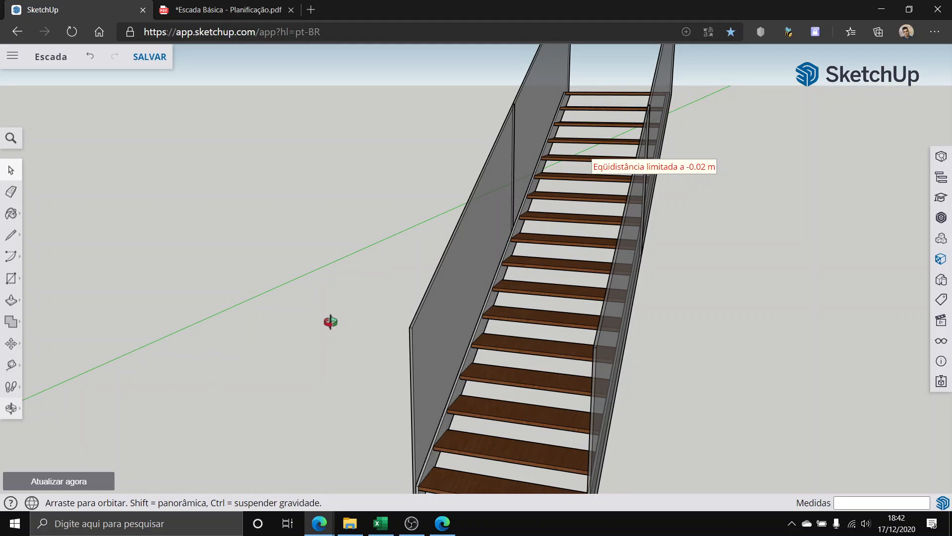
{"action": "middle_click_drag", "start_coordinate": [580, 373], "coordinate": [564, 355]}
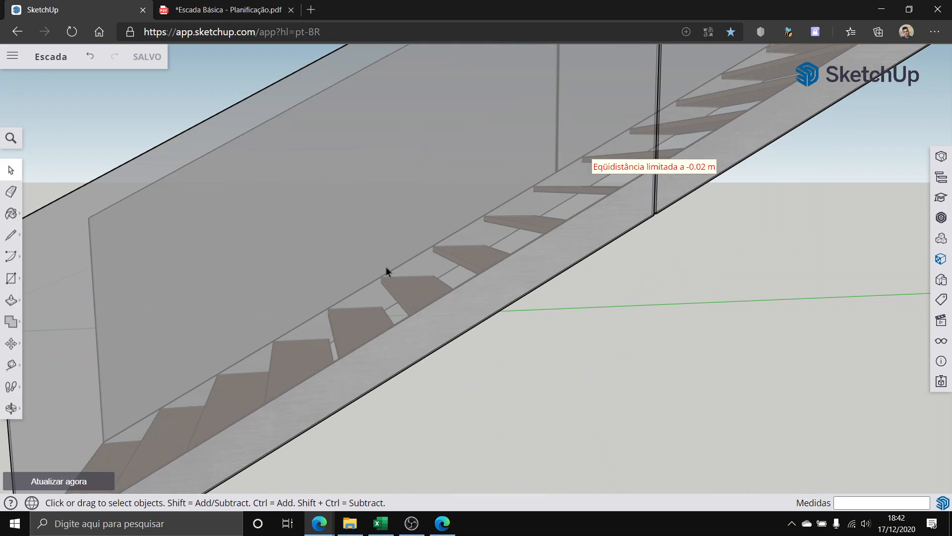
{"action": "middle_click_drag", "start_coordinate": [386, 269], "coordinate": [467, 427]}
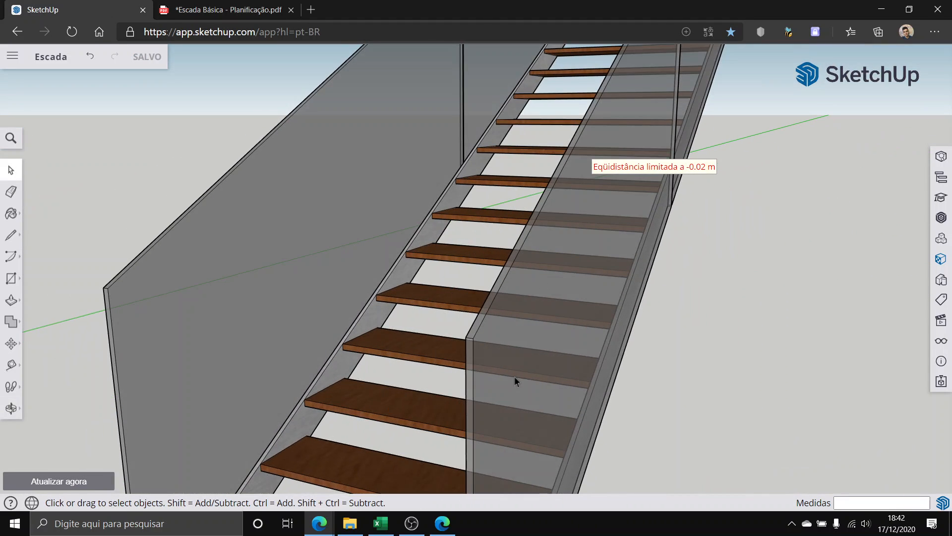
{"action": "middle_click_drag", "start_coordinate": [515, 379], "coordinate": [456, 408]}
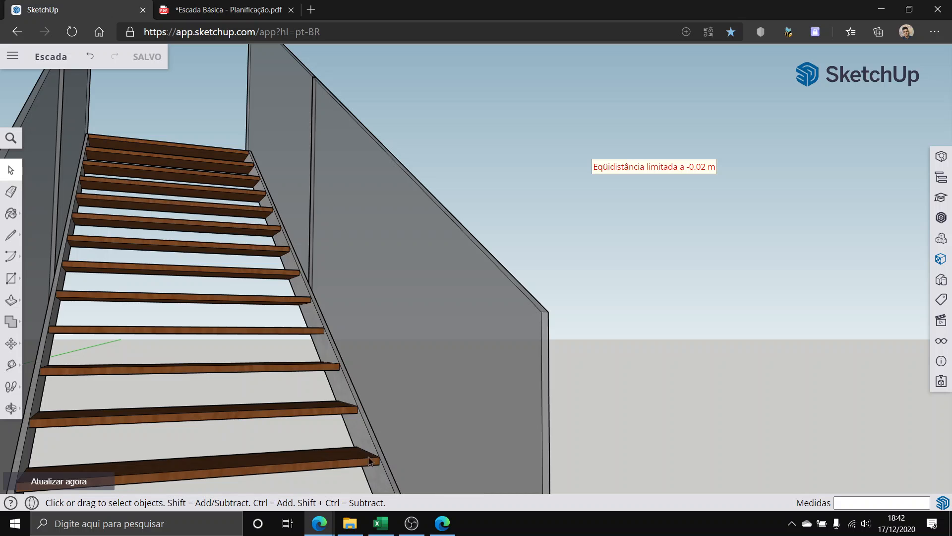
{"action": "middle_click_drag", "start_coordinate": [431, 368], "coordinate": [332, 314]}
{"action": "scroll", "coordinate": [438, 338], "scroll_direction": "up", "scroll_amount": 3}
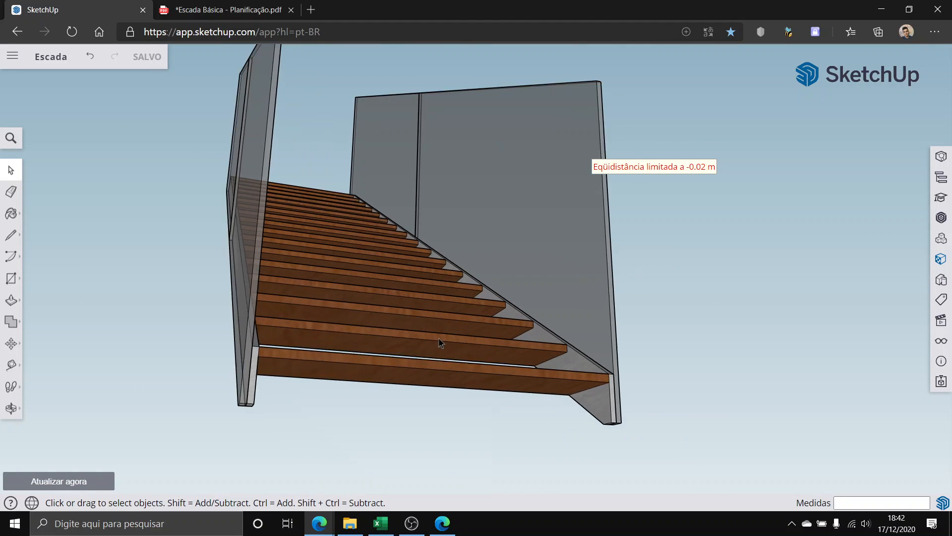
{"action": "middle_click_drag", "start_coordinate": [440, 340], "coordinate": [427, 410]}
{"action": "scroll", "coordinate": [608, 370], "scroll_direction": "up", "scroll_amount": 5}
{"action": "scroll", "coordinate": [608, 370], "scroll_direction": "down", "scroll_amount": 4}
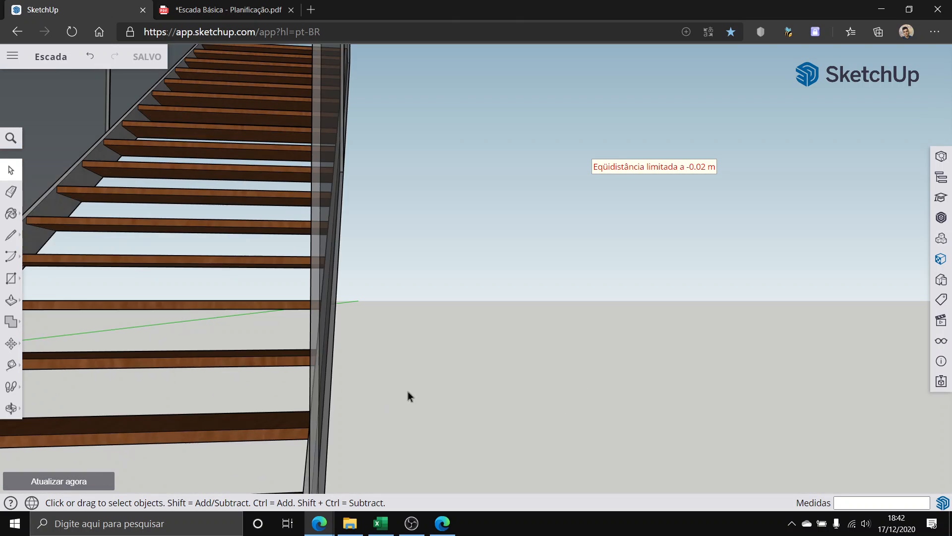
{"action": "scroll", "coordinate": [311, 391], "scroll_direction": "up", "scroll_amount": 3}
{"action": "middle_click_drag", "start_coordinate": [311, 391], "coordinate": [358, 381]}
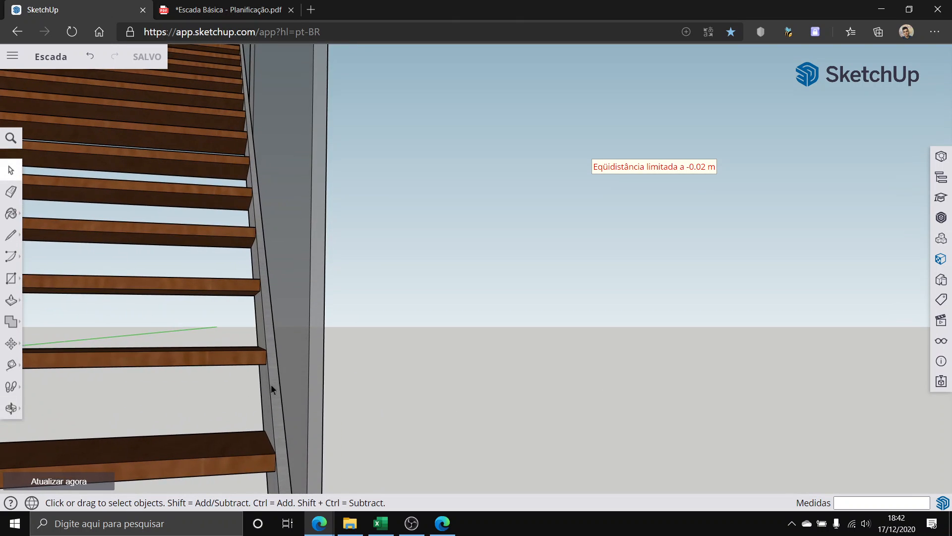
{"action": "scroll", "coordinate": [226, 130], "scroll_direction": "down", "scroll_amount": 8}
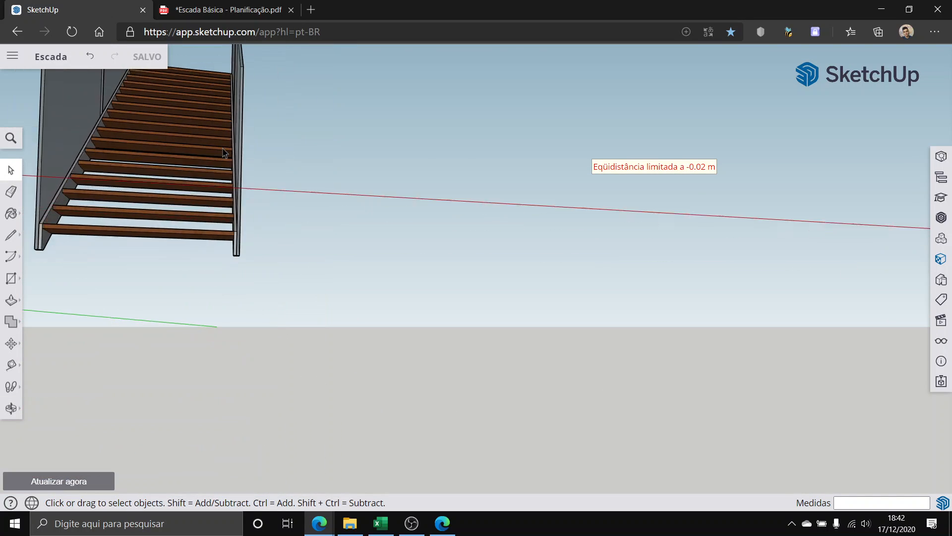
{"action": "middle_click_drag", "start_coordinate": [281, 163], "coordinate": [162, 276]}
{"action": "scroll", "coordinate": [85, 114], "scroll_direction": "up", "scroll_amount": 5}
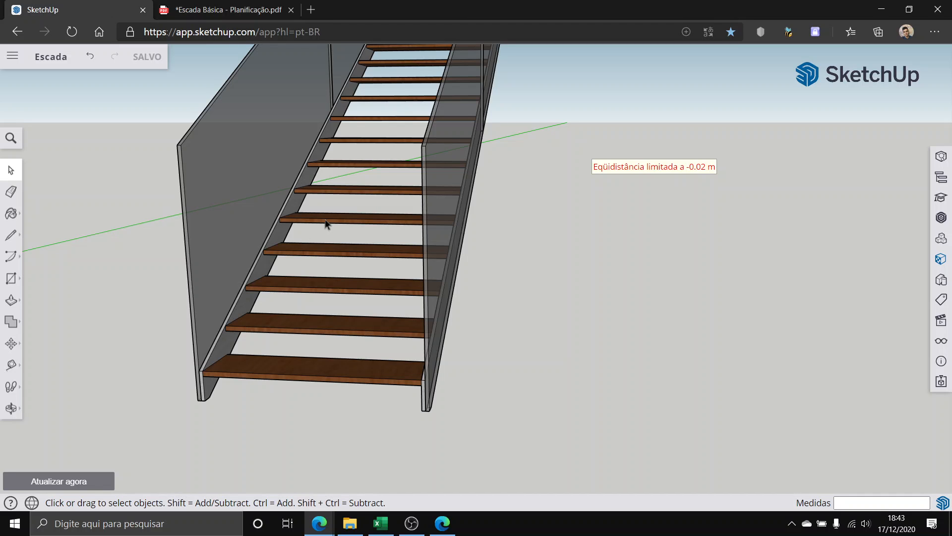
{"action": "scroll", "coordinate": [325, 220], "scroll_direction": "down", "scroll_amount": 6}
{"action": "scroll", "coordinate": [228, 264], "scroll_direction": "down", "scroll_amount": 3}
{"action": "scroll", "coordinate": [176, 186], "scroll_direction": "up", "scroll_amount": 3}
{"action": "middle_click_drag", "start_coordinate": [177, 187], "coordinate": [308, 280]}
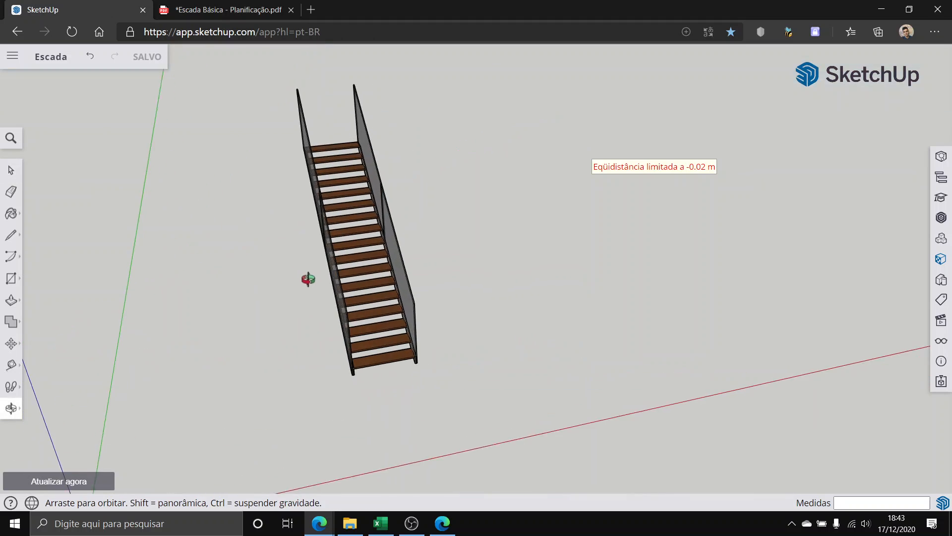
{"action": "scroll", "coordinate": [308, 279], "scroll_direction": "down", "scroll_amount": 4}
{"action": "scroll", "coordinate": [187, 129], "scroll_direction": "up", "scroll_amount": 2}
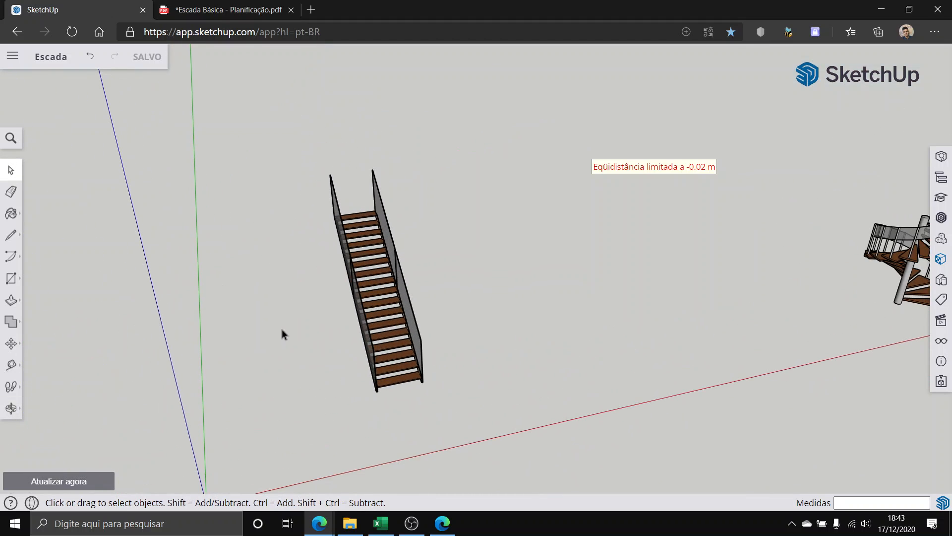
{"action": "scroll", "coordinate": [325, 356], "scroll_direction": "up", "scroll_amount": 3}
{"action": "scroll", "coordinate": [346, 362], "scroll_direction": "up", "scroll_amount": 3}
{"action": "middle_click_drag", "start_coordinate": [361, 352], "coordinate": [9, 293]}
{"action": "left_click", "coordinate": [8, 301]}
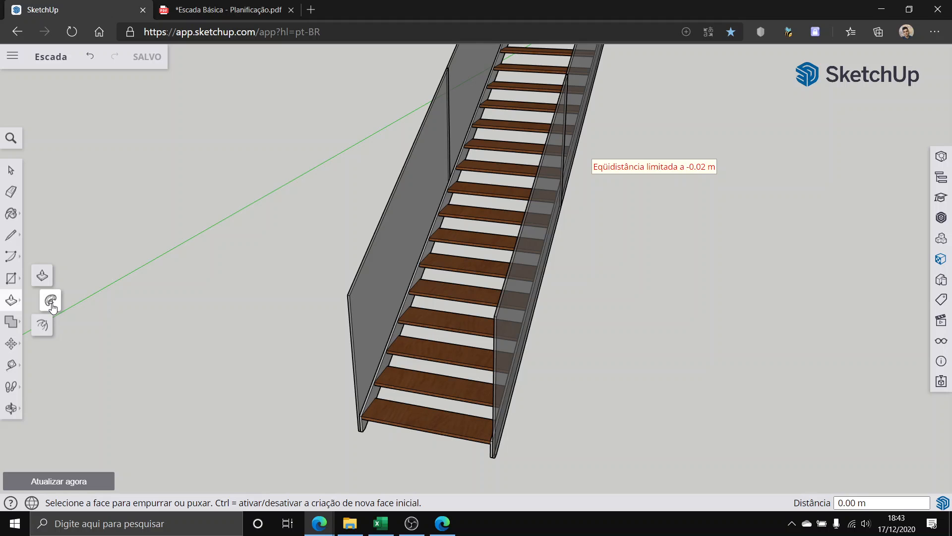
{"action": "left_click", "coordinate": [10, 169]}
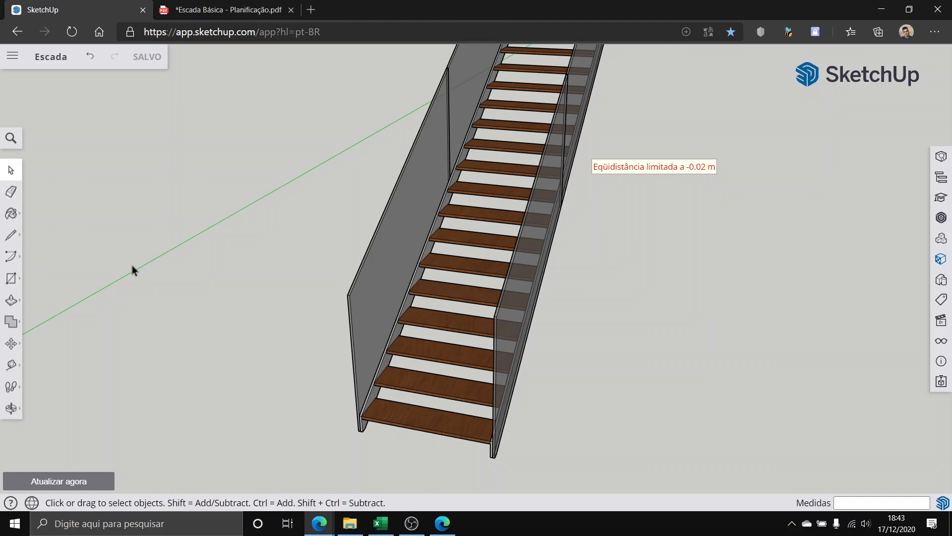
{"action": "scroll", "coordinate": [118, 278], "scroll_direction": "down", "scroll_amount": 3}
{"action": "middle_click_drag", "start_coordinate": [145, 289], "coordinate": [154, 332]}
{"action": "scroll", "coordinate": [312, 333], "scroll_direction": "down", "scroll_amount": 5}
{"action": "scroll", "coordinate": [312, 332], "scroll_direction": "up", "scroll_amount": 4}
{"action": "scroll", "coordinate": [155, 332], "scroll_direction": "down", "scroll_amount": 1}
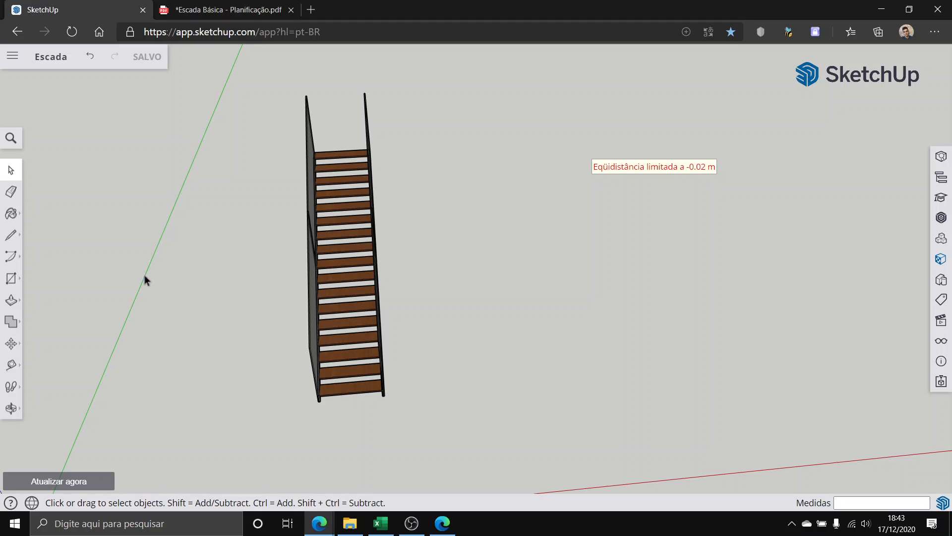
Step: Group the glass railing panels of both sides together, leaving the steps and stringers out of the selection
{"action": "middle_click_drag", "start_coordinate": [144, 274], "coordinate": [225, 296]}
{"action": "scroll", "coordinate": [205, 320], "scroll_direction": "up", "scroll_amount": 4}
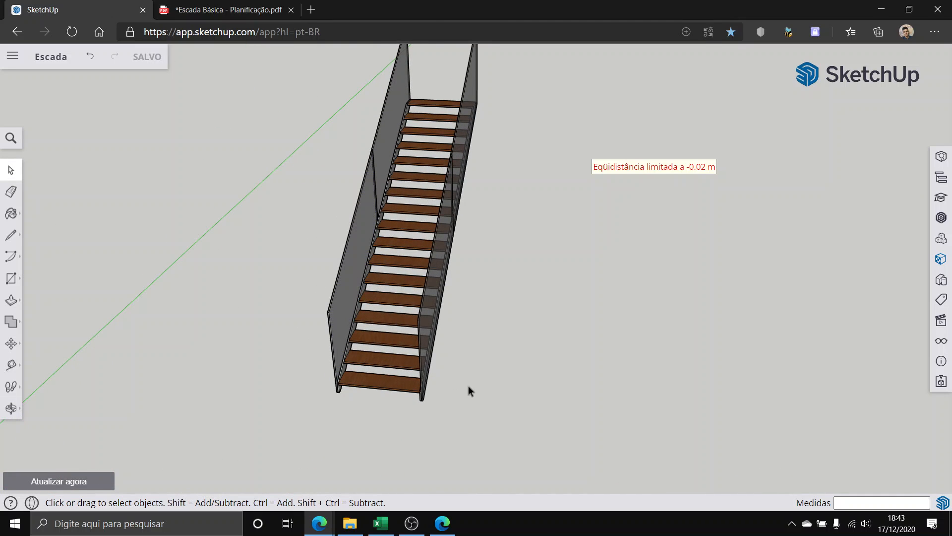
{"action": "left_click", "coordinate": [391, 304]}
{"action": "scroll", "coordinate": [443, 376], "scroll_direction": "down", "scroll_amount": 3}
{"action": "left_click_drag", "start_coordinate": [501, 402], "coordinate": [266, 136]}
{"action": "scroll", "coordinate": [386, 265], "scroll_direction": "up", "scroll_amount": 1}
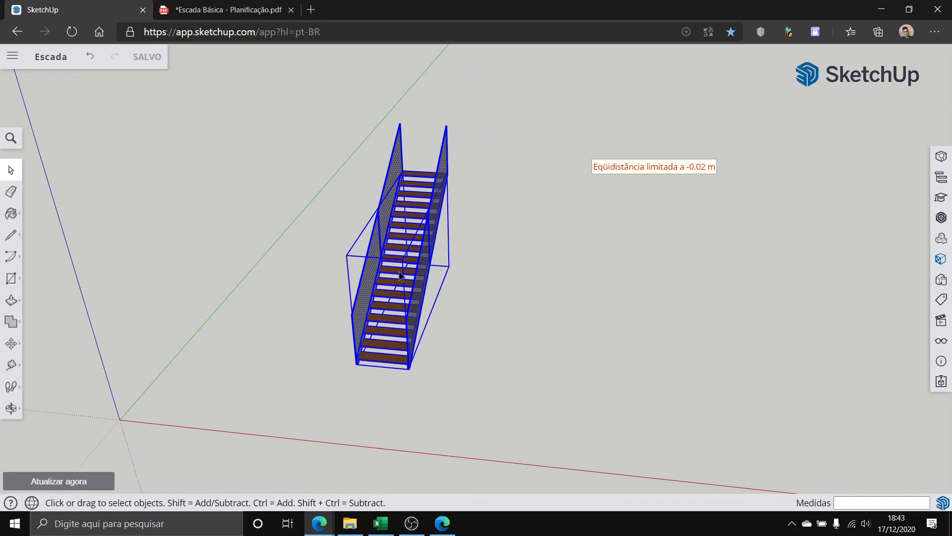
{"action": "left_click", "coordinate": [401, 275], "text": "shift"}
{"action": "scroll", "coordinate": [376, 306], "scroll_direction": "up", "scroll_amount": 2}
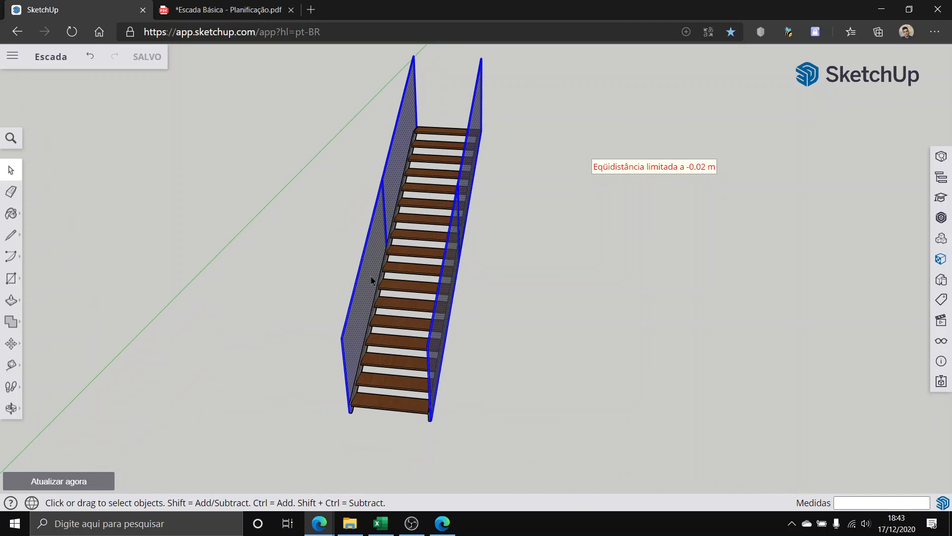
{"action": "right_click", "coordinate": [370, 166]}
{"action": "left_click", "coordinate": [440, 365]}
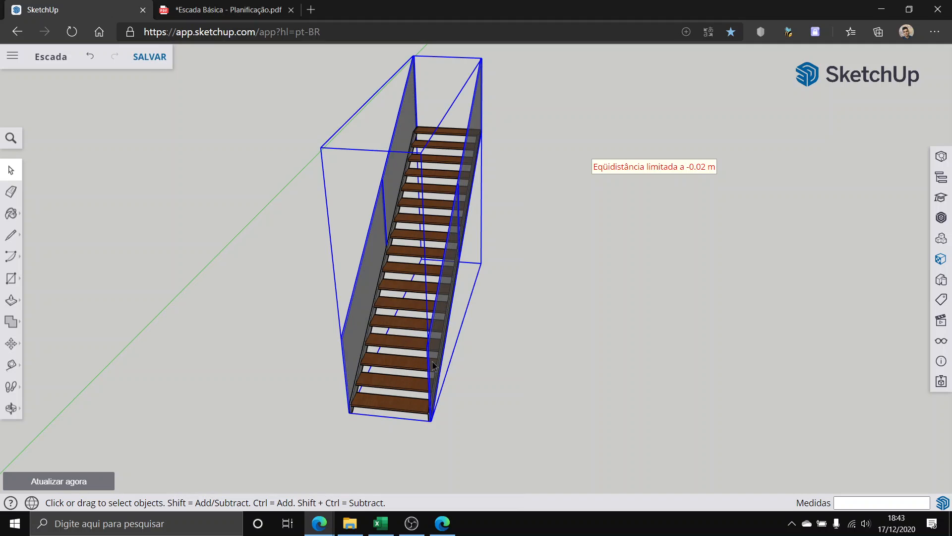
{"action": "left_click", "coordinate": [257, 243]}
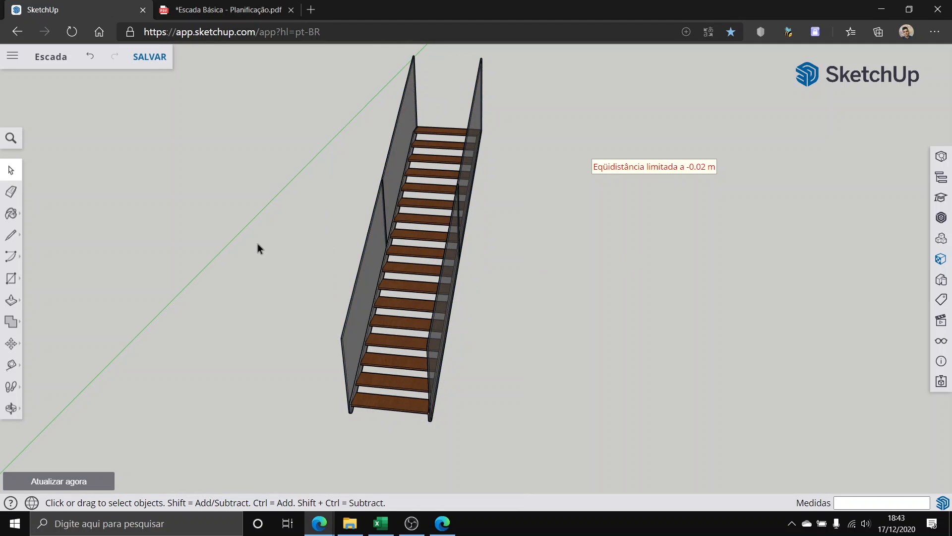
Step: Check that the railing panels and the stair structure can be selected separately
{"action": "scroll", "coordinate": [327, 277], "scroll_direction": "down", "scroll_amount": 2}
{"action": "scroll", "coordinate": [311, 266], "scroll_direction": "up", "scroll_amount": 3}
{"action": "scroll", "coordinate": [406, 281], "scroll_direction": "up", "scroll_amount": 3}
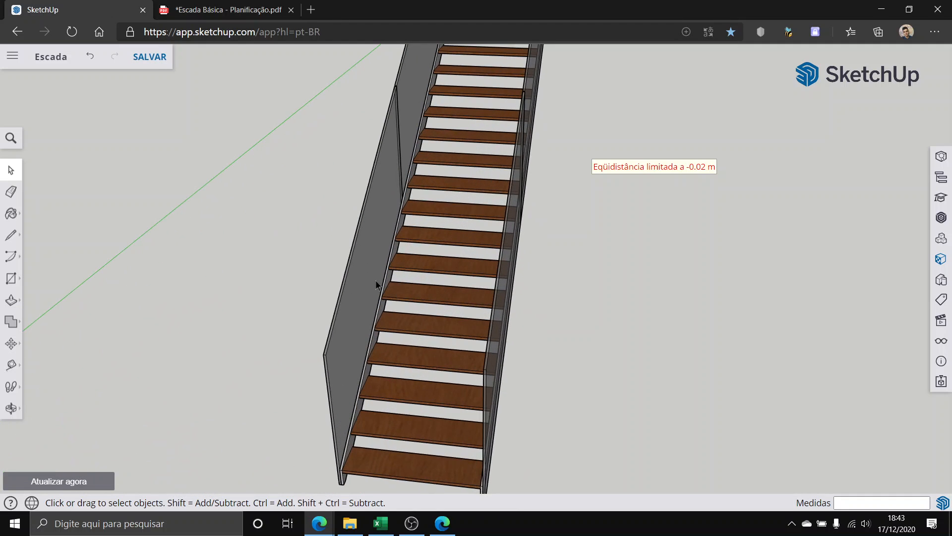
{"action": "left_click", "coordinate": [377, 281]}
{"action": "left_click", "coordinate": [656, 339]}
{"action": "left_click", "coordinate": [426, 300]}
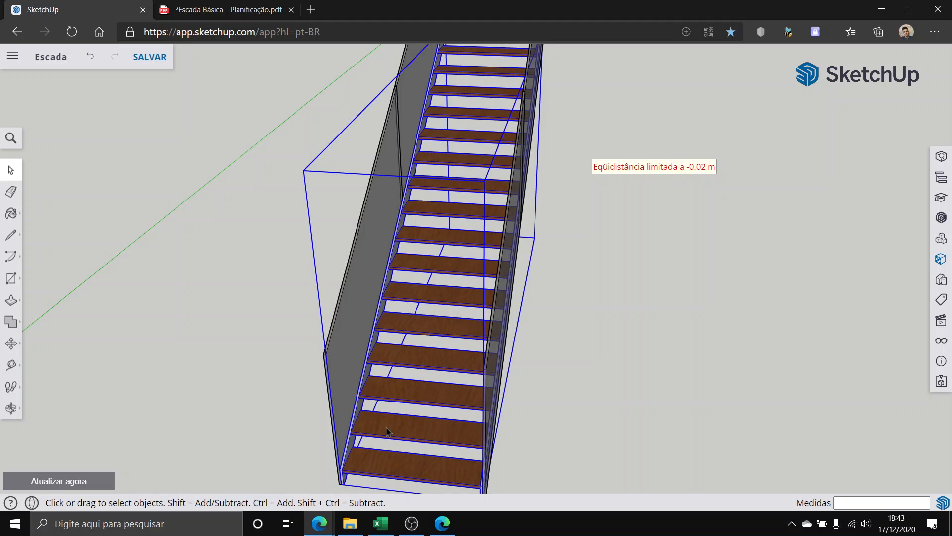
{"action": "left_click", "coordinate": [781, 316]}
Step: Draw a line along the centre of one railing's sloped top face, from the midpoint of its lower end to the midpoint of its upper end
{"action": "middle_click_drag", "start_coordinate": [121, 370], "coordinate": [290, 261]}
{"action": "scroll", "coordinate": [290, 267], "scroll_direction": "up", "scroll_amount": 6}
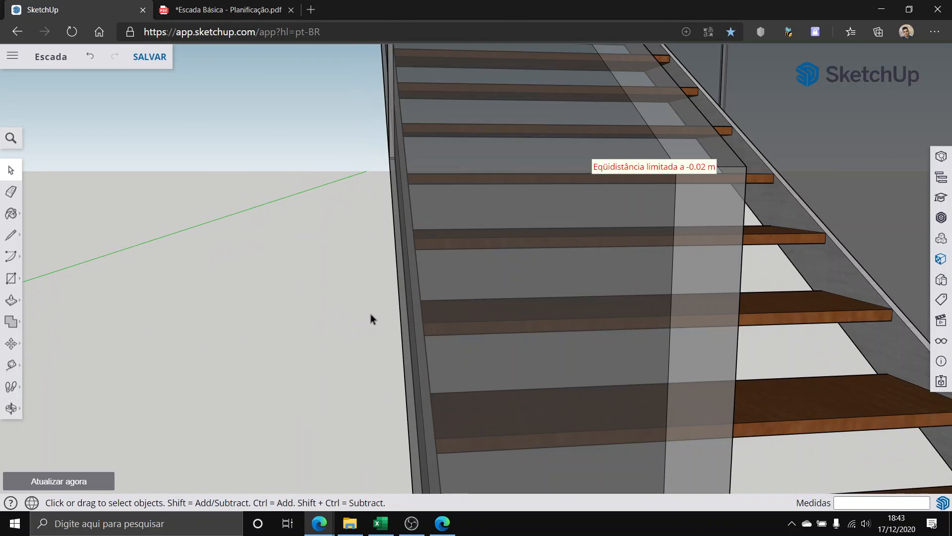
{"action": "middle_click_drag", "start_coordinate": [648, 279], "coordinate": [323, 415]}
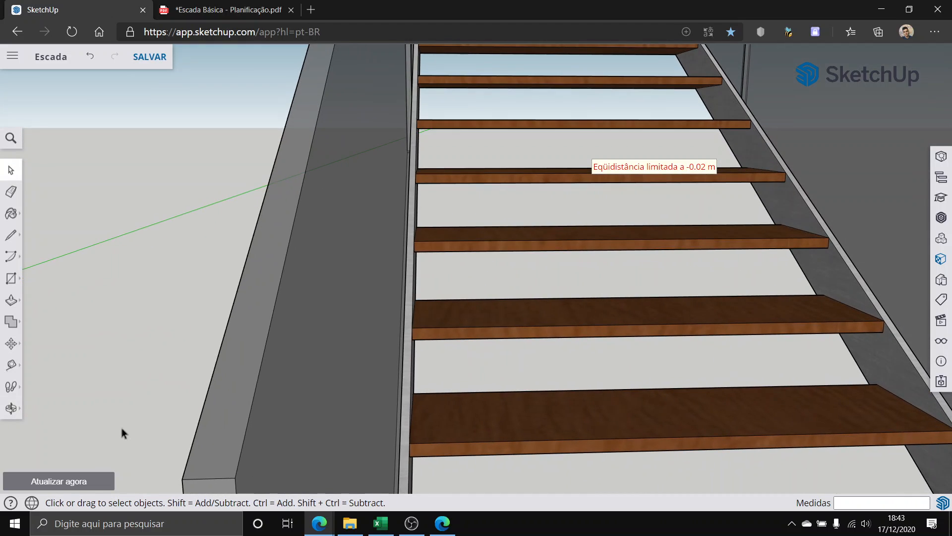
{"action": "left_click", "coordinate": [10, 235]}
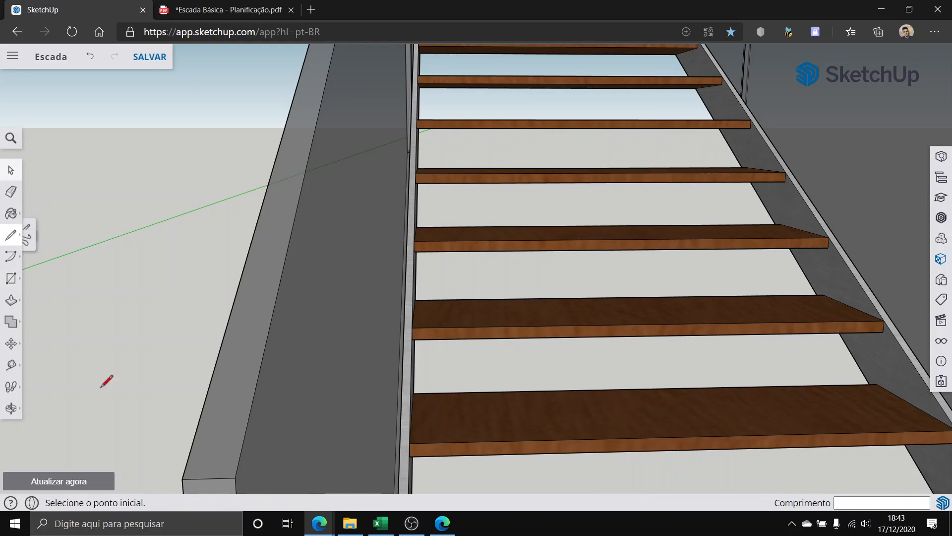
{"action": "left_click", "coordinate": [208, 478]}
{"action": "scroll", "coordinate": [227, 361], "scroll_direction": "down", "scroll_amount": 2}
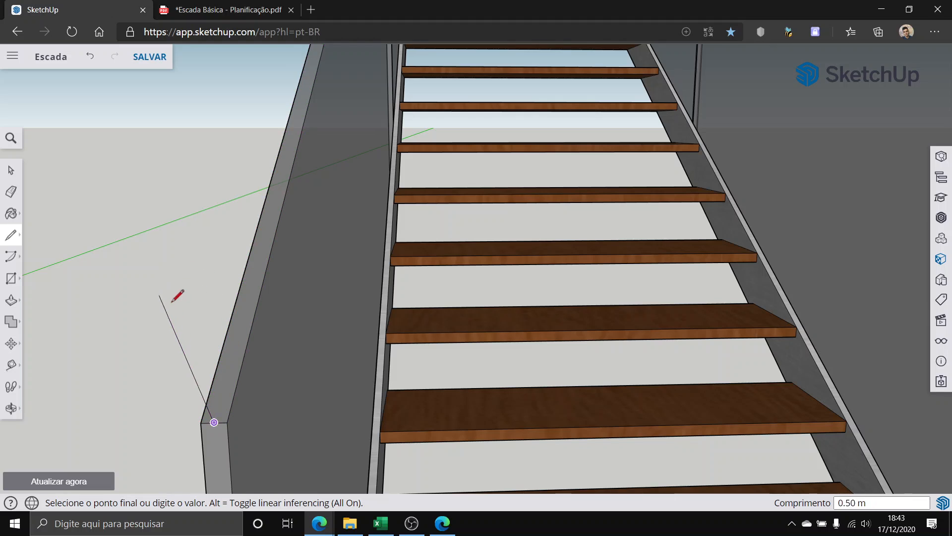
{"action": "middle_click_drag", "start_coordinate": [172, 302], "coordinate": [557, 307]}
{"action": "scroll", "coordinate": [551, 284], "scroll_direction": "down", "scroll_amount": 4}
{"action": "scroll", "coordinate": [575, 172], "scroll_direction": "down", "scroll_amount": 3}
{"action": "middle_click_drag", "start_coordinate": [554, 125], "coordinate": [601, 209]}
{"action": "scroll", "coordinate": [597, 178], "scroll_direction": "up", "scroll_amount": 6}
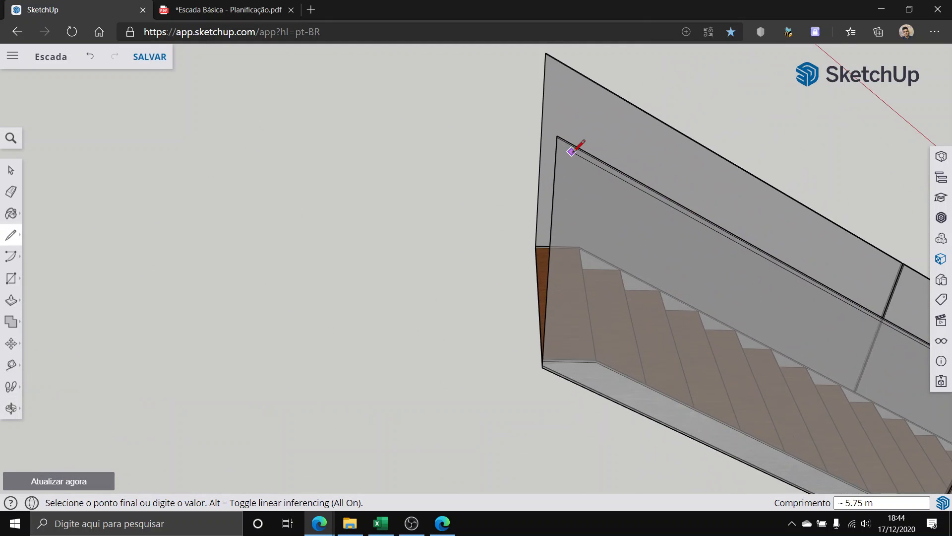
{"action": "scroll", "coordinate": [571, 152], "scroll_direction": "up", "scroll_amount": 3}
{"action": "scroll", "coordinate": [564, 159], "scroll_direction": "up", "scroll_amount": 2}
{"action": "middle_click_drag", "start_coordinate": [514, 177], "coordinate": [546, 251]}
{"action": "scroll", "coordinate": [557, 124], "scroll_direction": "up", "scroll_amount": 1}
{"action": "scroll", "coordinate": [599, 352], "scroll_direction": "down", "scroll_amount": 1}
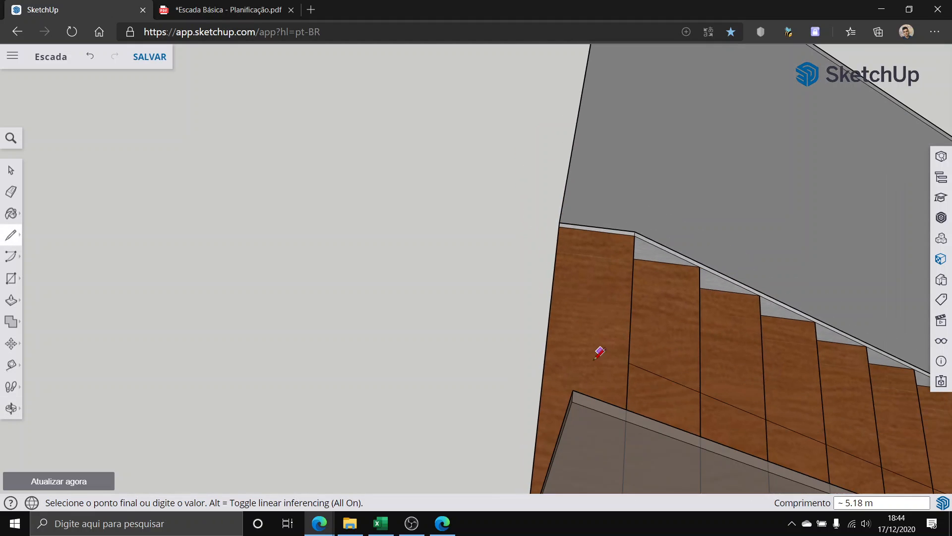
{"action": "middle_click_drag", "start_coordinate": [599, 352], "coordinate": [581, 380]}
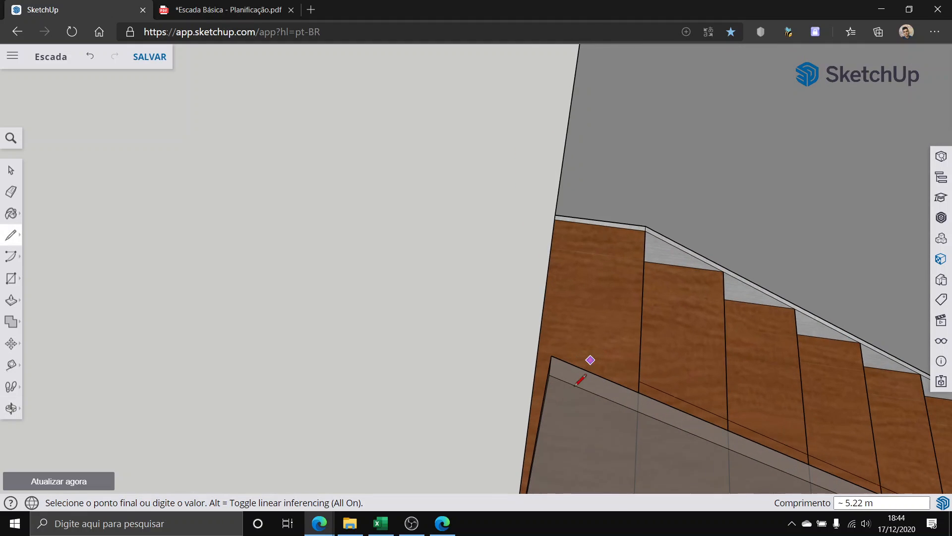
{"action": "left_click", "coordinate": [550, 364]}
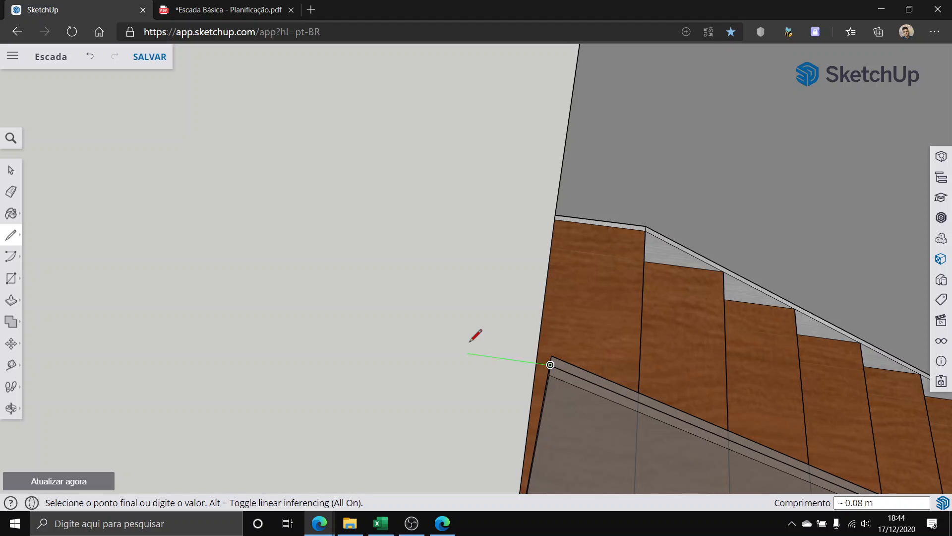
{"action": "scroll", "coordinate": [541, 350], "scroll_direction": "up", "scroll_amount": 3}
{"action": "scroll", "coordinate": [545, 357], "scroll_direction": "down", "scroll_amount": 4}
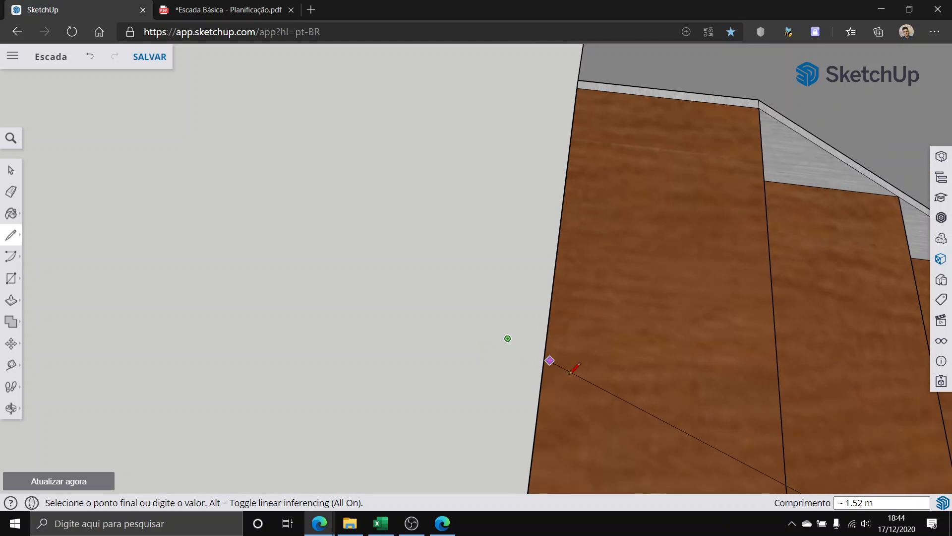
Step: Extend the railing's centre line 0.02 m beyond the railing's lower end, keeping the slope of the existing line
{"action": "scroll", "coordinate": [583, 368], "scroll_direction": "up", "scroll_amount": 1}
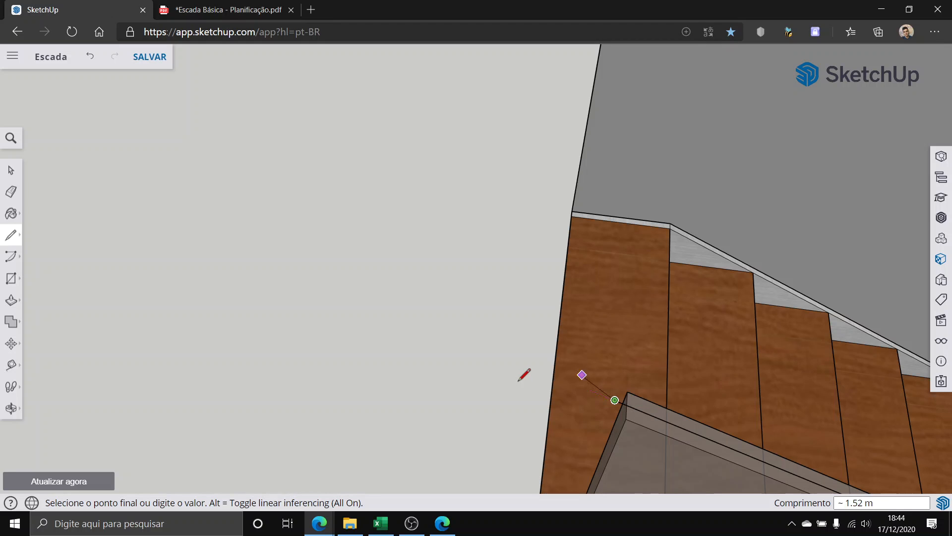
{"action": "scroll", "coordinate": [552, 388], "scroll_direction": "down", "scroll_amount": 5}
{"action": "key", "text": "Escape"}
{"action": "scroll", "coordinate": [573, 406], "scroll_direction": "down", "scroll_amount": 1}
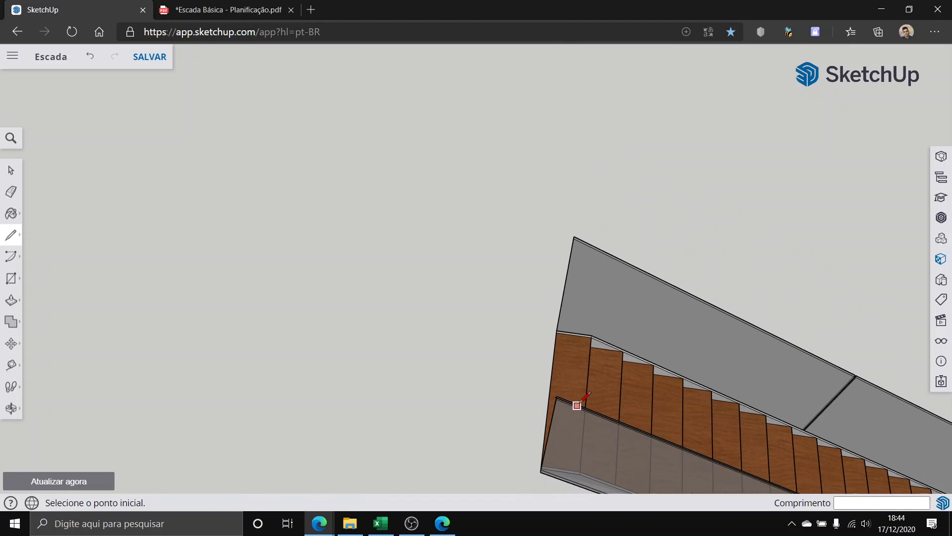
{"action": "scroll", "coordinate": [569, 406], "scroll_direction": "up", "scroll_amount": 5}
{"action": "middle_click_drag", "start_coordinate": [555, 430], "coordinate": [504, 364]}
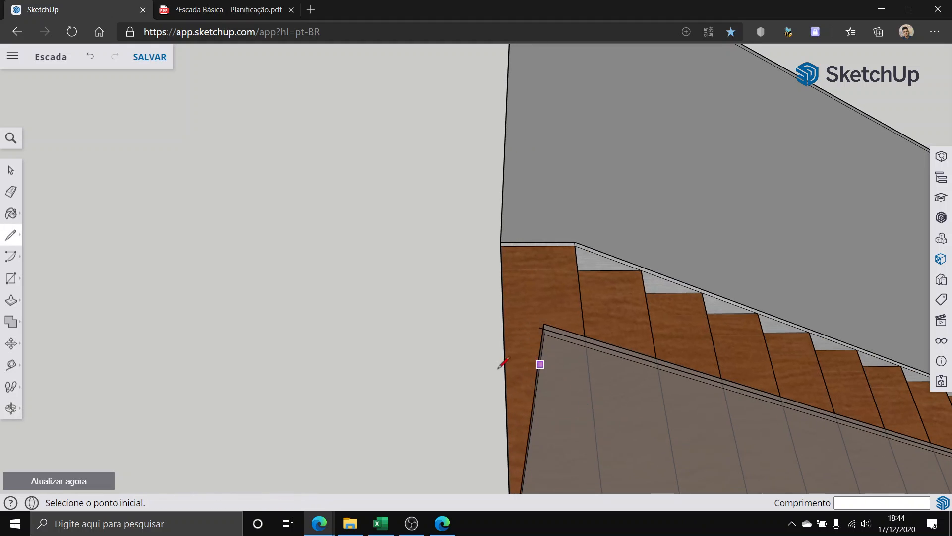
{"action": "scroll", "coordinate": [552, 399], "scroll_direction": "down", "scroll_amount": 8}
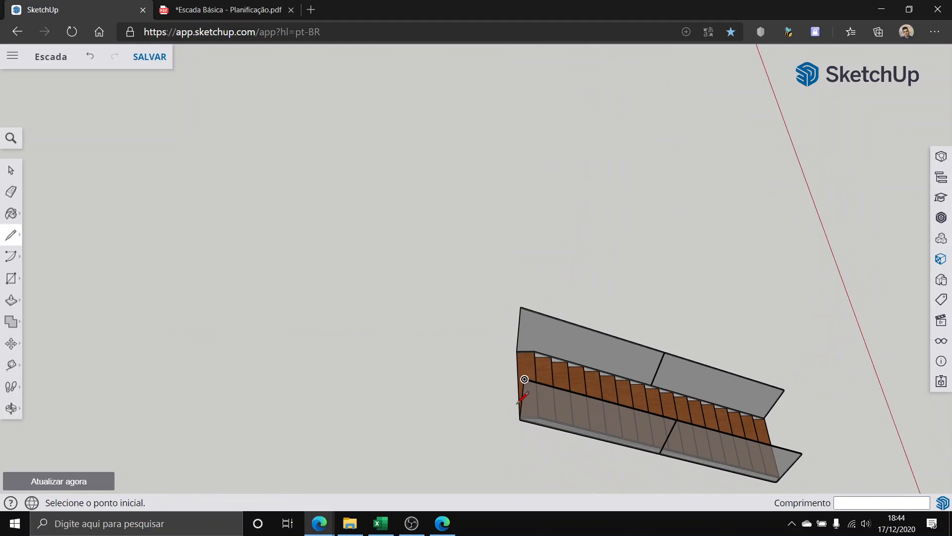
{"action": "scroll", "coordinate": [704, 467], "scroll_direction": "up", "scroll_amount": 5}
{"action": "scroll", "coordinate": [704, 466], "scroll_direction": "up", "scroll_amount": 8}
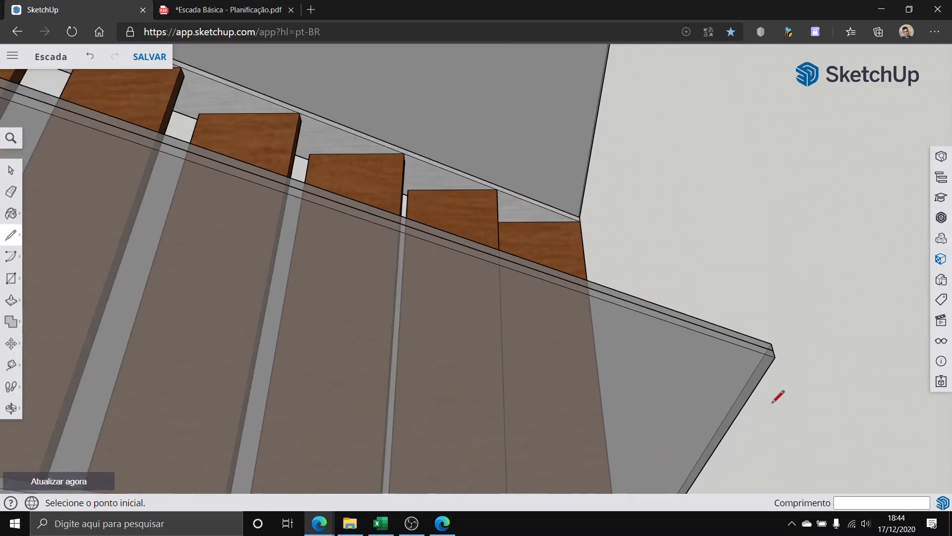
{"action": "scroll", "coordinate": [783, 321], "scroll_direction": "up", "scroll_amount": 5}
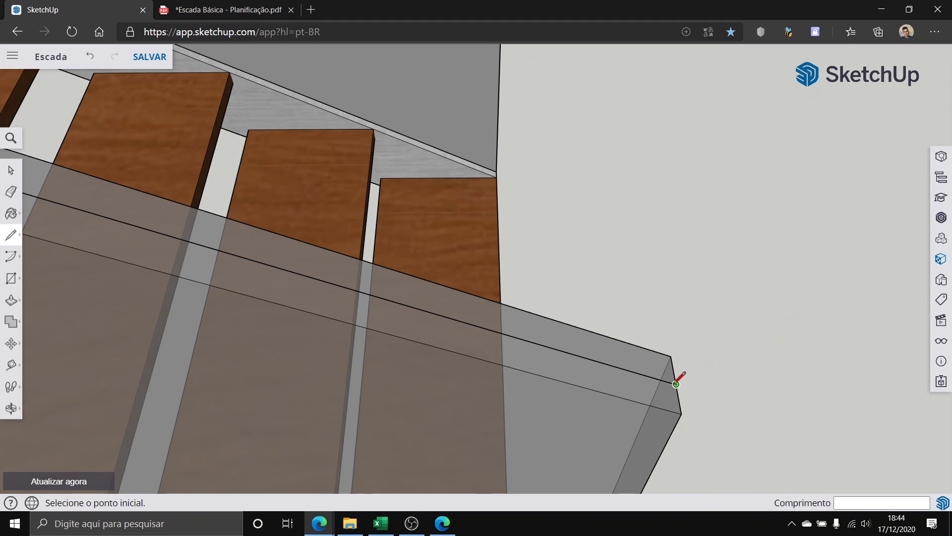
{"action": "left_click", "coordinate": [676, 383]}
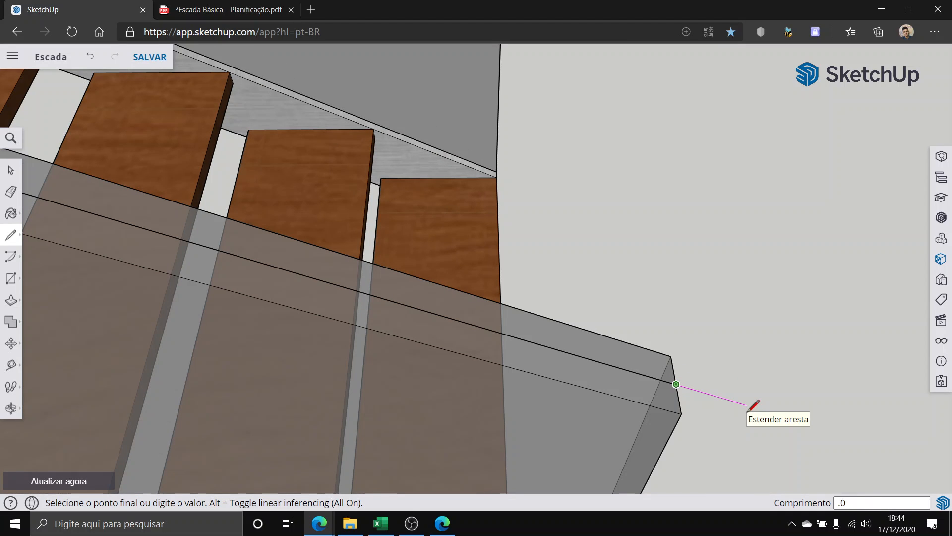
{"action": "key", "text": "Return"}
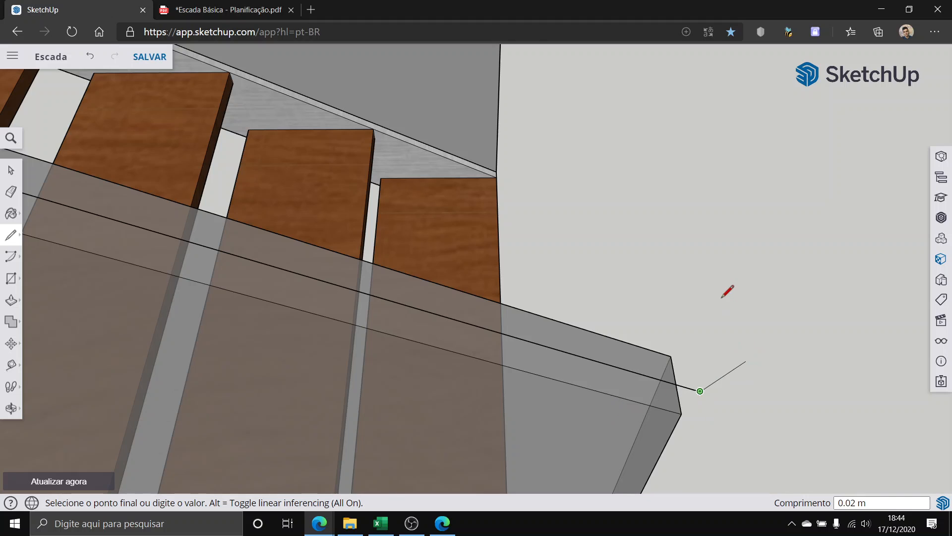
Step: Draw a line about 1.25 m long parallel to the red axis from the lower extension's end across the stair to the opposite railing
{"action": "scroll", "coordinate": [722, 297], "scroll_direction": "down", "scroll_amount": 5}
{"action": "middle_click_drag", "start_coordinate": [773, 182], "coordinate": [336, 353]}
{"action": "middle_click_drag", "start_coordinate": [390, 399], "coordinate": [711, 390]}
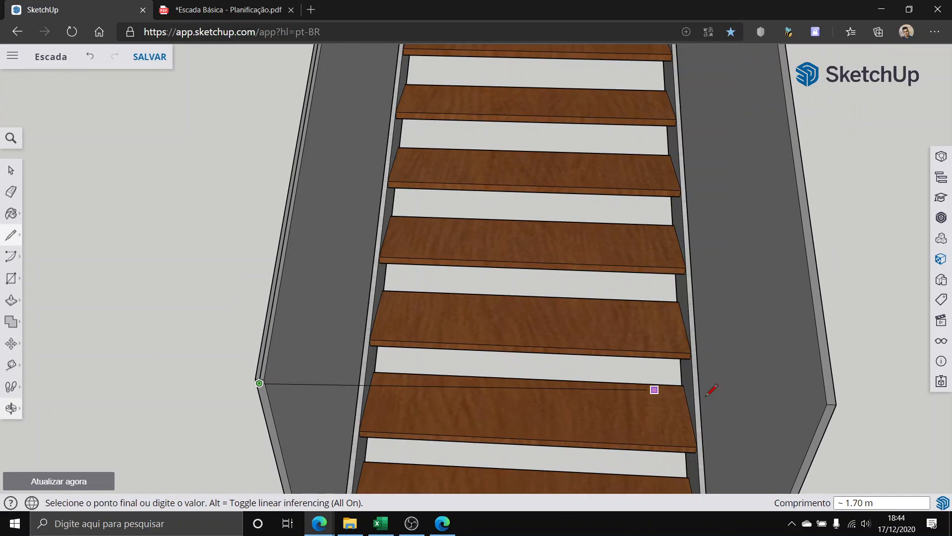
{"action": "scroll", "coordinate": [841, 406], "scroll_direction": "up", "scroll_amount": 4}
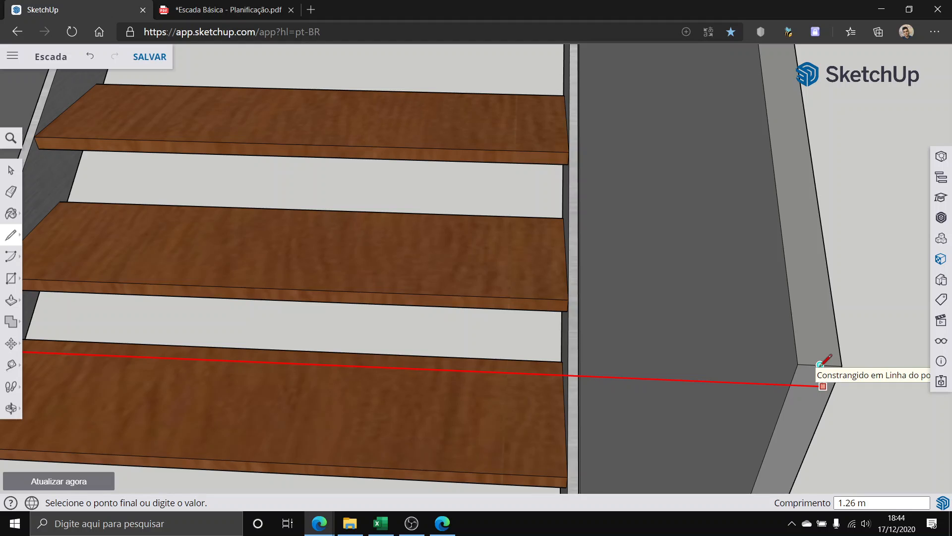
{"action": "middle_click_drag", "start_coordinate": [823, 362], "coordinate": [404, 335]}
{"action": "scroll", "coordinate": [411, 340], "scroll_direction": "down", "scroll_amount": 3}
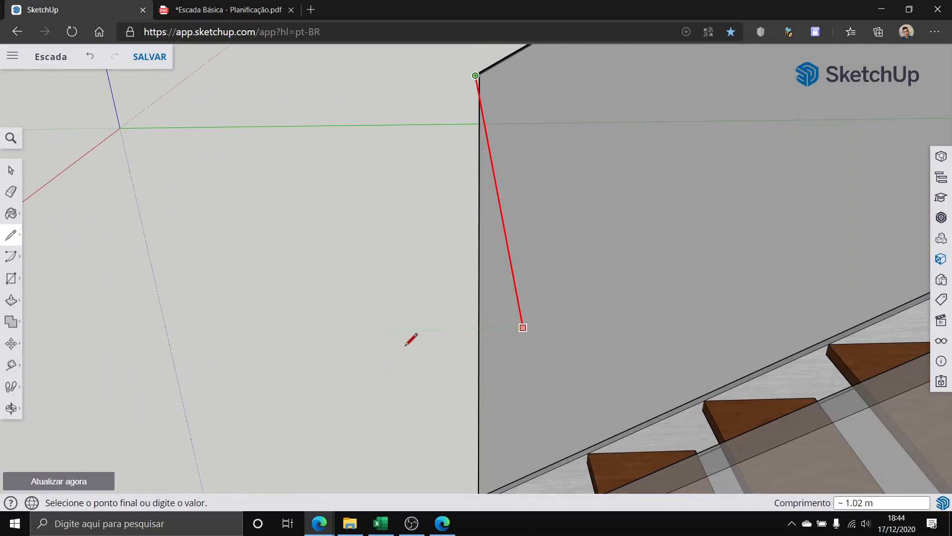
{"action": "scroll", "coordinate": [485, 423], "scroll_direction": "up", "scroll_amount": 1}
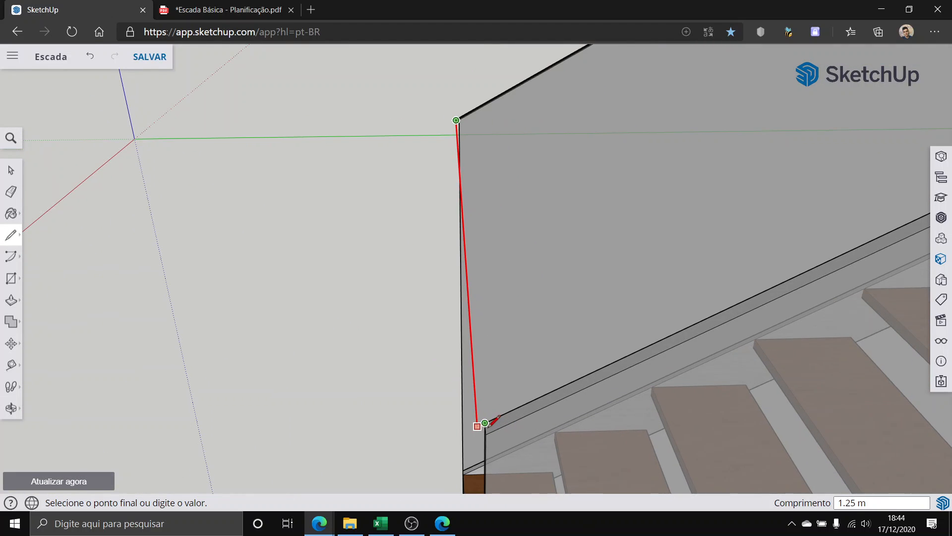
{"action": "scroll", "coordinate": [489, 429], "scroll_direction": "up", "scroll_amount": 1}
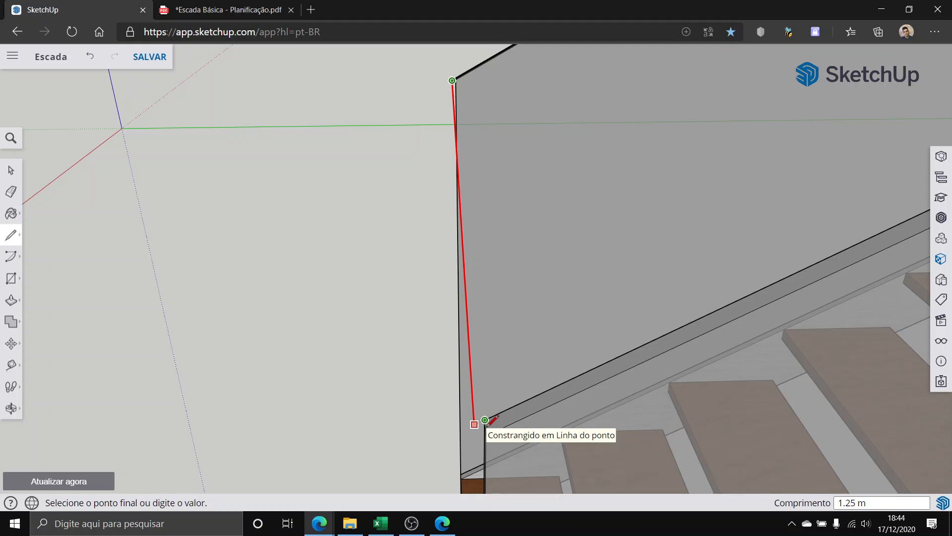
{"action": "scroll", "coordinate": [486, 422], "scroll_direction": "up", "scroll_amount": 1}
{"action": "left_click", "coordinate": [486, 424]}
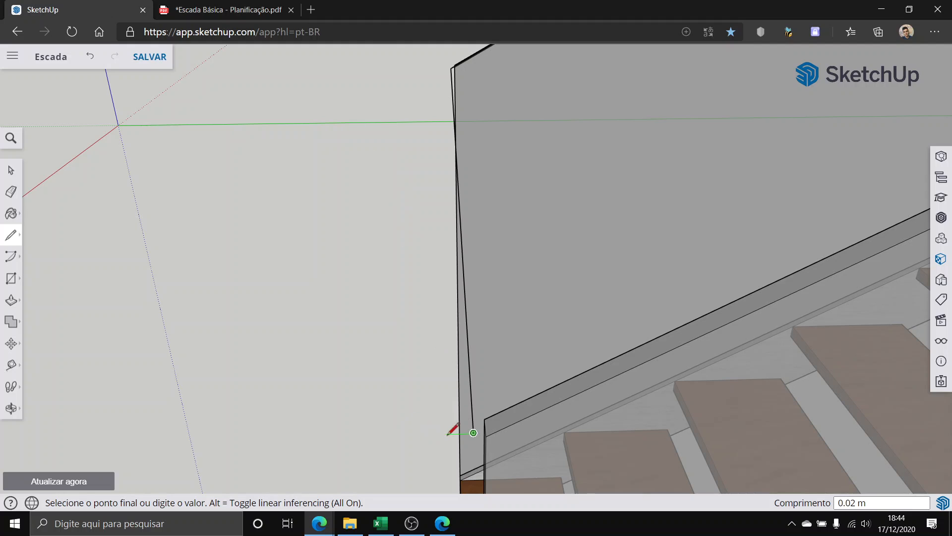
Step: Draw a centre line about 5.86 m long on the opposite railing's sloped top, from its lower end to its upper end
{"action": "scroll", "coordinate": [466, 431], "scroll_direction": "up", "scroll_amount": 1}
{"action": "scroll", "coordinate": [498, 426], "scroll_direction": "down", "scroll_amount": 5}
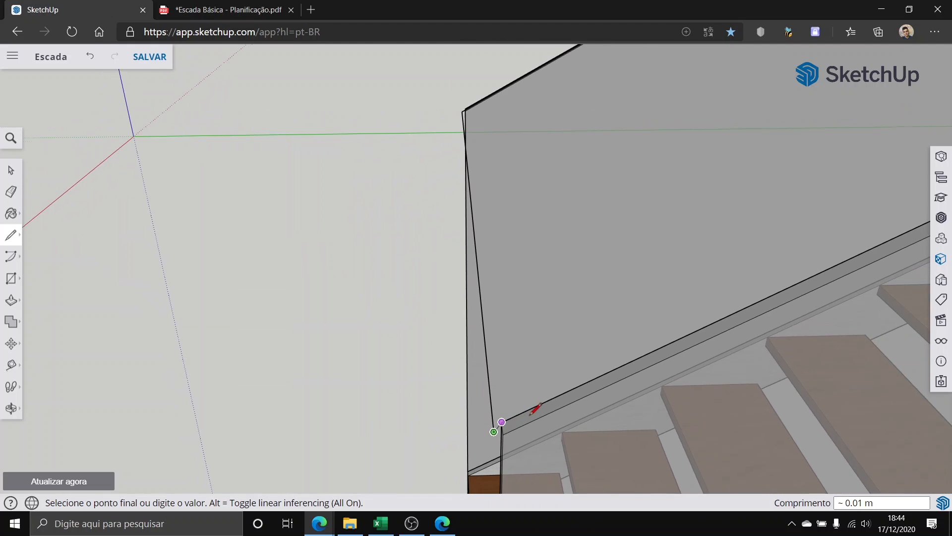
{"action": "scroll", "coordinate": [654, 358], "scroll_direction": "down", "scroll_amount": 2}
{"action": "middle_click_drag", "start_coordinate": [666, 353], "coordinate": [563, 370]}
{"action": "middle_click_drag", "start_coordinate": [684, 402], "coordinate": [410, 450]}
{"action": "middle_click_drag", "start_coordinate": [435, 407], "coordinate": [662, 415]}
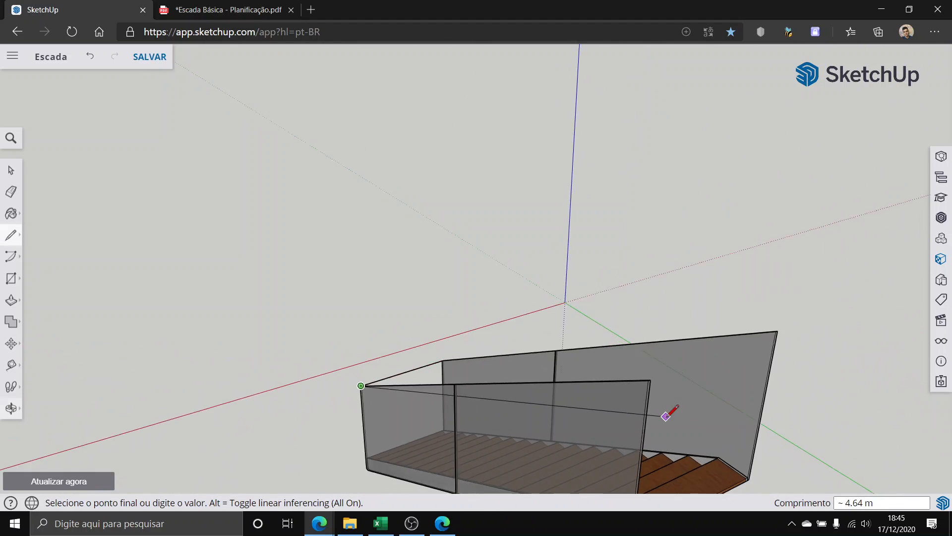
{"action": "scroll", "coordinate": [667, 416], "scroll_direction": "up", "scroll_amount": 3}
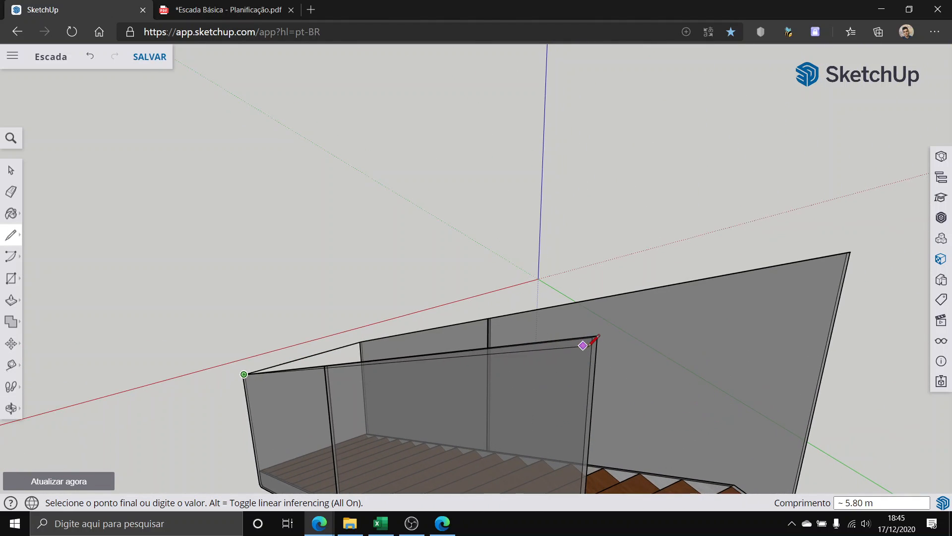
{"action": "scroll", "coordinate": [591, 342], "scroll_direction": "up", "scroll_amount": 4}
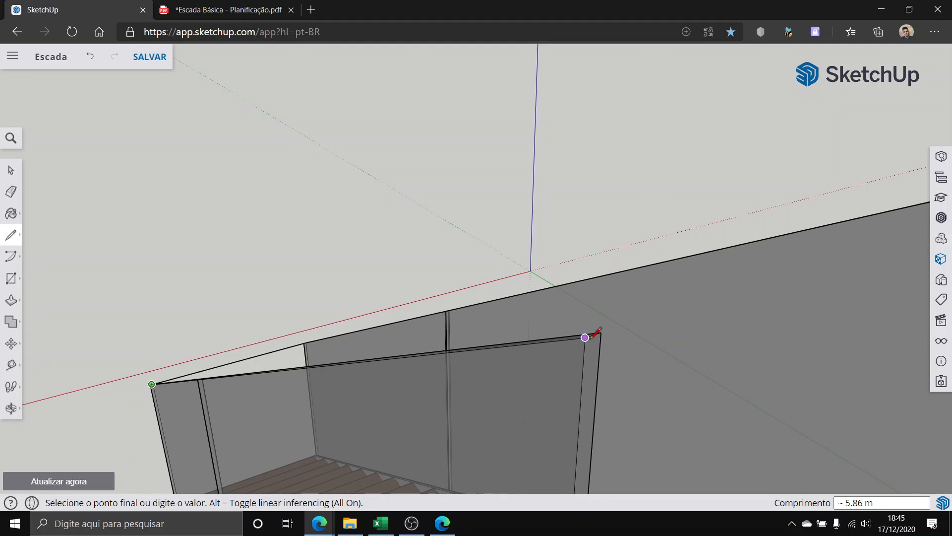
{"action": "scroll", "coordinate": [588, 336], "scroll_direction": "up", "scroll_amount": 2}
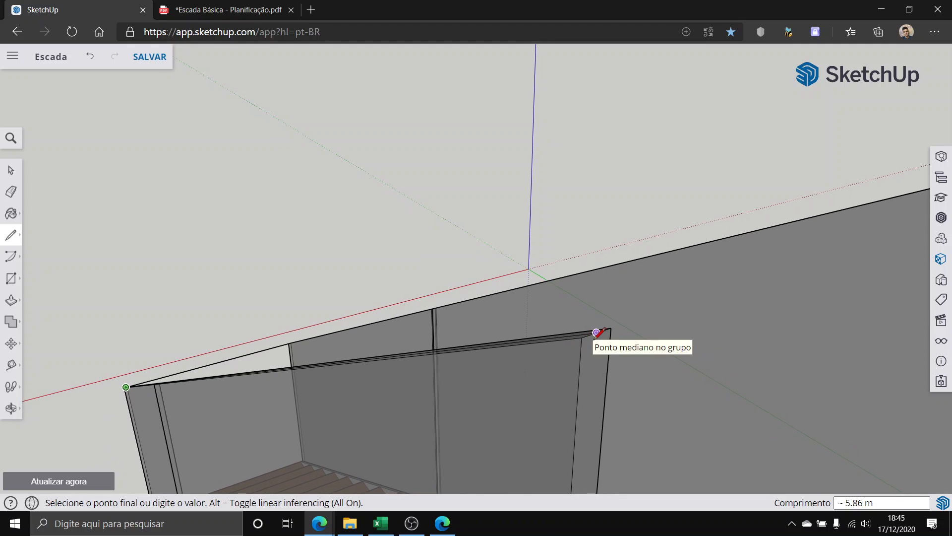
{"action": "middle_click_drag", "start_coordinate": [611, 336], "coordinate": [807, 264]}
{"action": "mouse_move", "coordinate": [571, 315]}
{"action": "middle_mouse_down"}
{"action": "mouse_move", "coordinate": [601, 323]}
{"action": "mouse_move", "coordinate": [566, 315]}
{"action": "middle_mouse_up"}
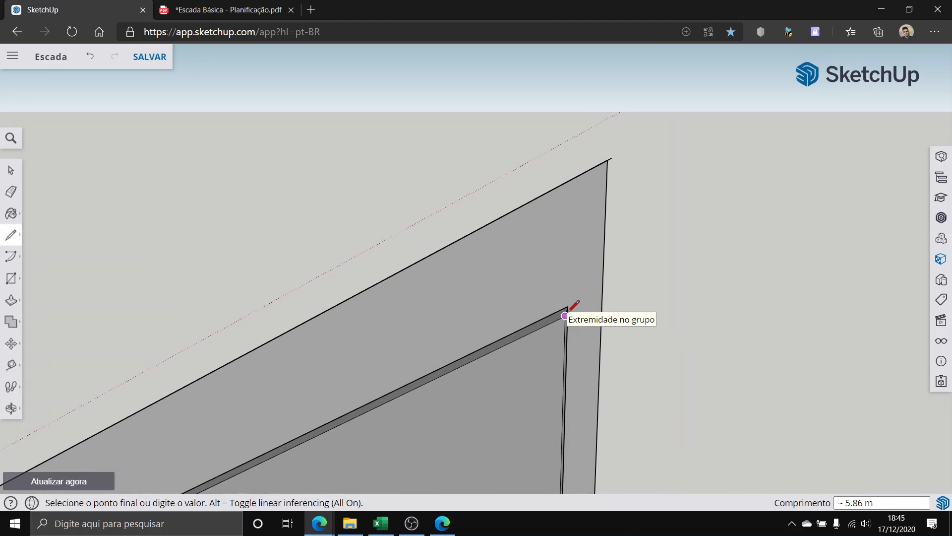
{"action": "middle_click_drag", "start_coordinate": [567, 308], "coordinate": [557, 270]}
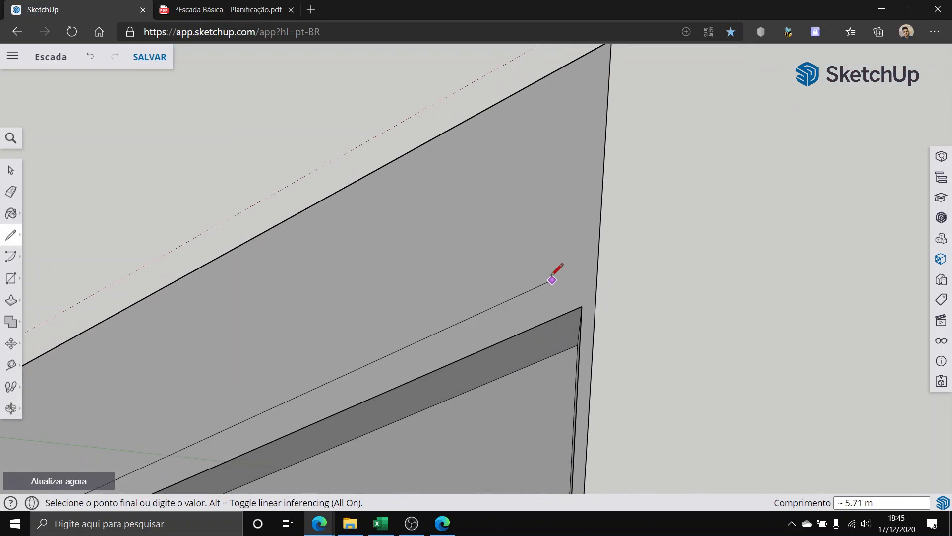
{"action": "left_click", "coordinate": [589, 325]}
Step: Draw a line about 1.27 m long parallel to the red axis from the first centre line's extended upper end across to the opposite railing
{"action": "scroll", "coordinate": [612, 325], "scroll_direction": "down", "scroll_amount": 4}
{"action": "scroll", "coordinate": [595, 120], "scroll_direction": "up", "scroll_amount": 5}
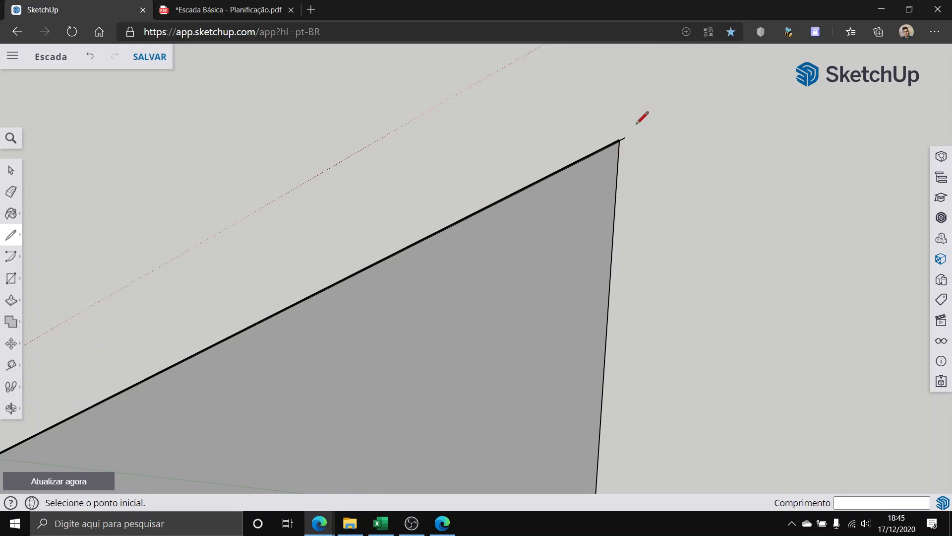
{"action": "left_click", "coordinate": [619, 146]}
{"action": "scroll", "coordinate": [660, 298], "scroll_direction": "down", "scroll_amount": 5}
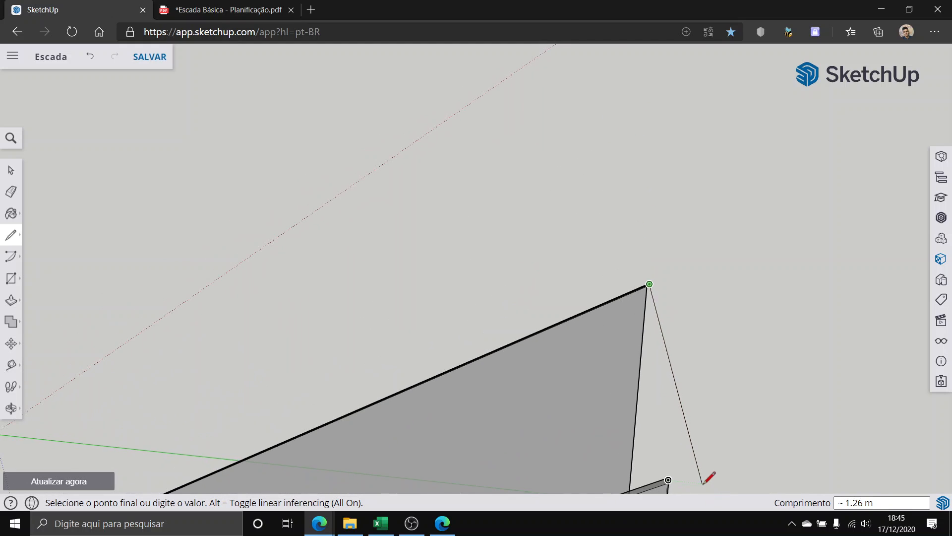
{"action": "scroll", "coordinate": [673, 446], "scroll_direction": "down", "scroll_amount": 3}
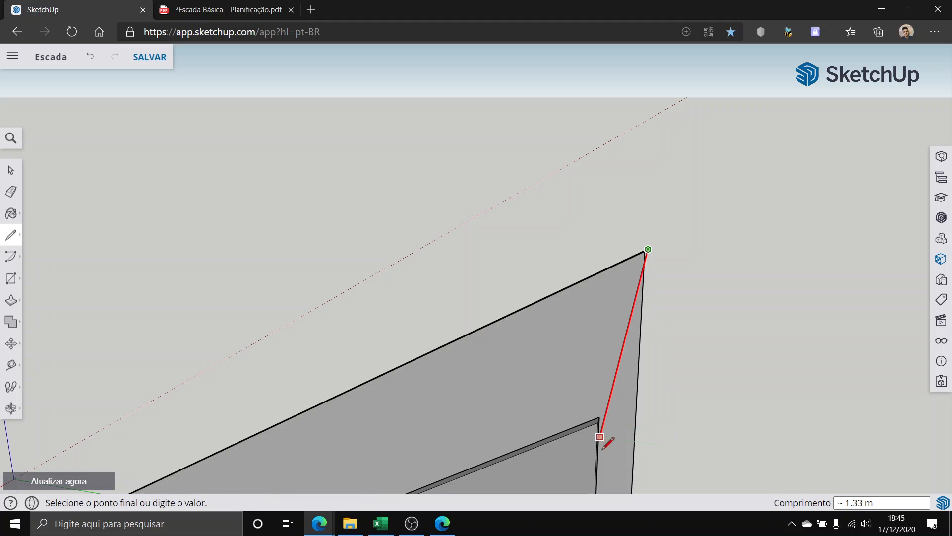
{"action": "scroll", "coordinate": [585, 426], "scroll_direction": "up", "scroll_amount": 2}
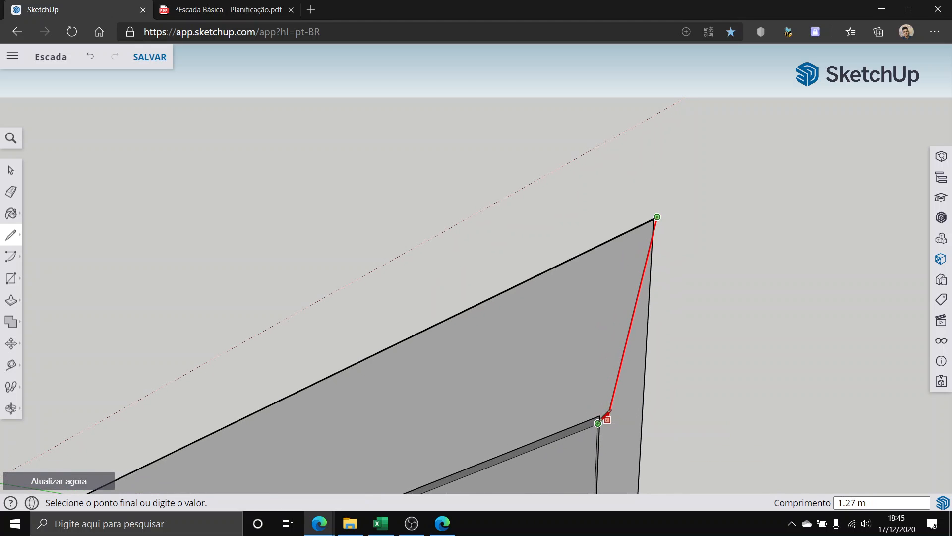
{"action": "left_click", "coordinate": [609, 411]}
Step: Continue the upper cross line a short distance past the opposite railing's upper end, then leave the Line tool
{"action": "scroll", "coordinate": [605, 417], "scroll_direction": "down", "scroll_amount": 1}
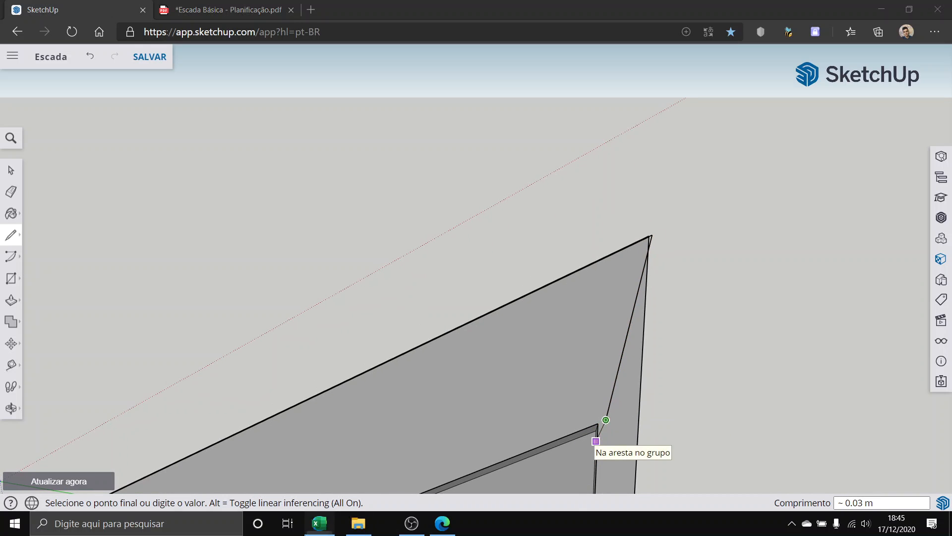
{"action": "middle_click_drag", "start_coordinate": [644, 446], "coordinate": [38, 330]}
{"action": "middle_click_drag", "start_coordinate": [88, 396], "coordinate": [420, 380]}
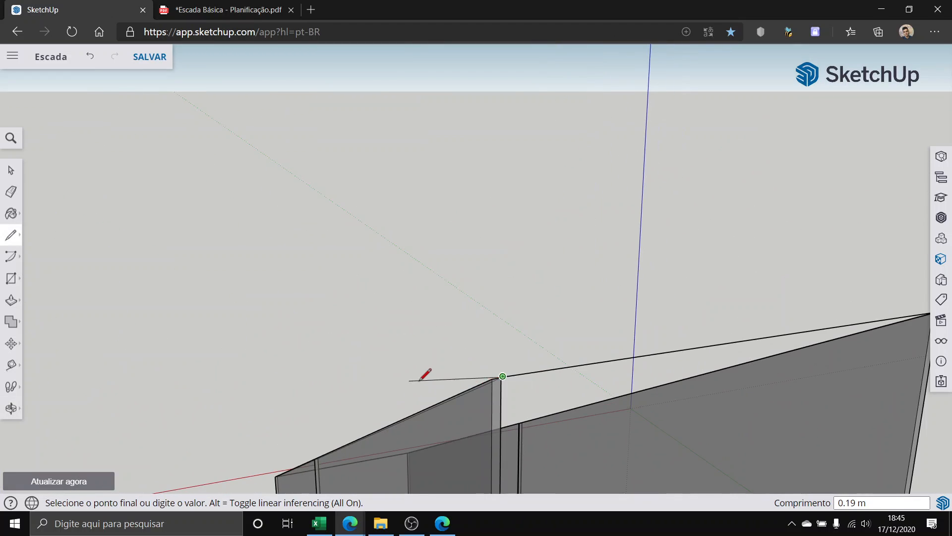
{"action": "left_click", "coordinate": [418, 389]}
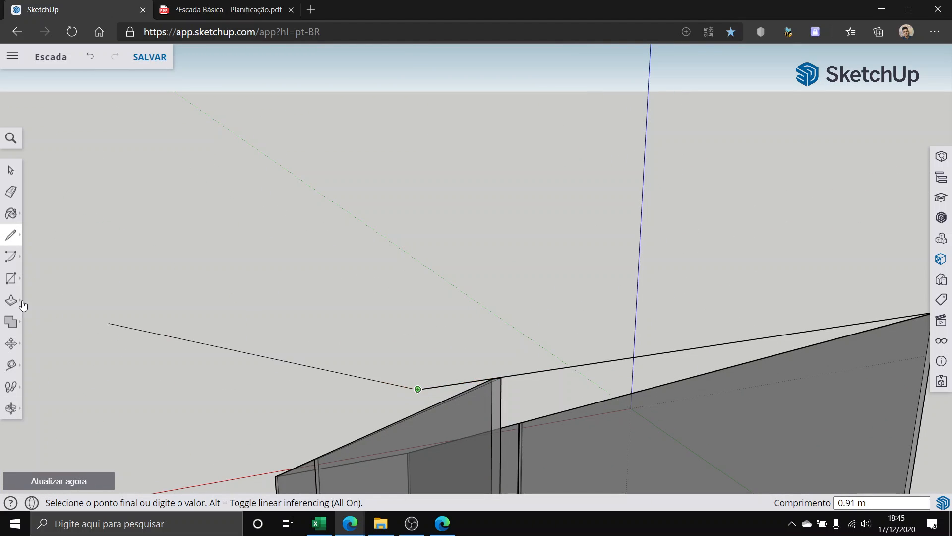
{"action": "left_click", "coordinate": [6, 177]}
Step: Examine the lines along the railing tops and across the stair at both its upper and lower ends
{"action": "middle_click_drag", "start_coordinate": [422, 321], "coordinate": [321, 237]}
{"action": "scroll", "coordinate": [323, 279], "scroll_direction": "up", "scroll_amount": 3}
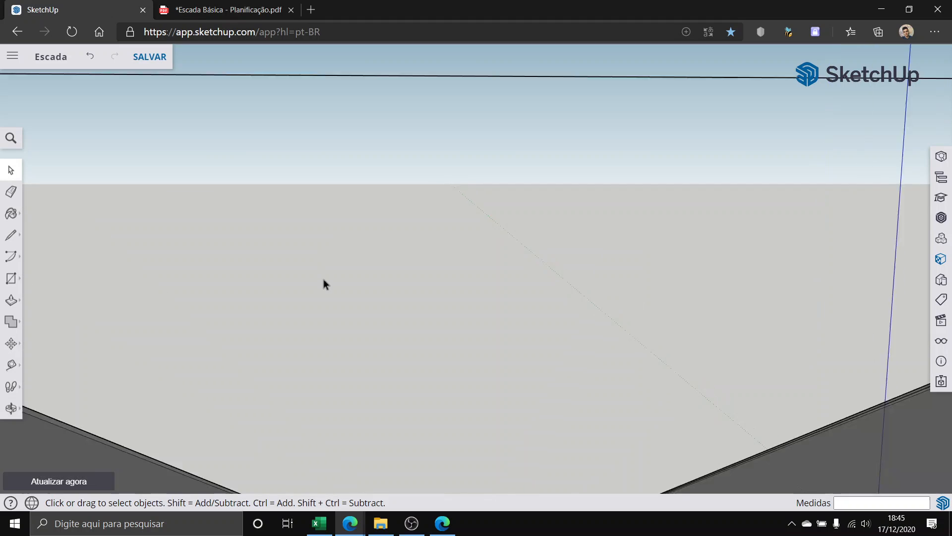
{"action": "scroll", "coordinate": [323, 279], "scroll_direction": "down", "scroll_amount": 5}
{"action": "middle_click_drag", "start_coordinate": [325, 315], "coordinate": [218, 348]}
{"action": "scroll", "coordinate": [406, 419], "scroll_direction": "up", "scroll_amount": 3}
{"action": "scroll", "coordinate": [447, 324], "scroll_direction": "down", "scroll_amount": 5}
{"action": "scroll", "coordinate": [335, 315], "scroll_direction": "up", "scroll_amount": 3}
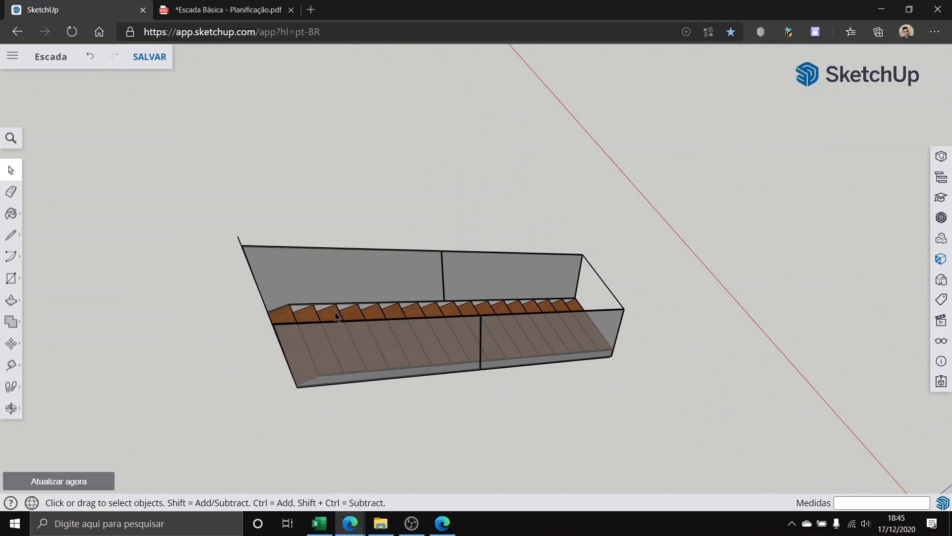
{"action": "scroll", "coordinate": [280, 326], "scroll_direction": "up", "scroll_amount": 6}
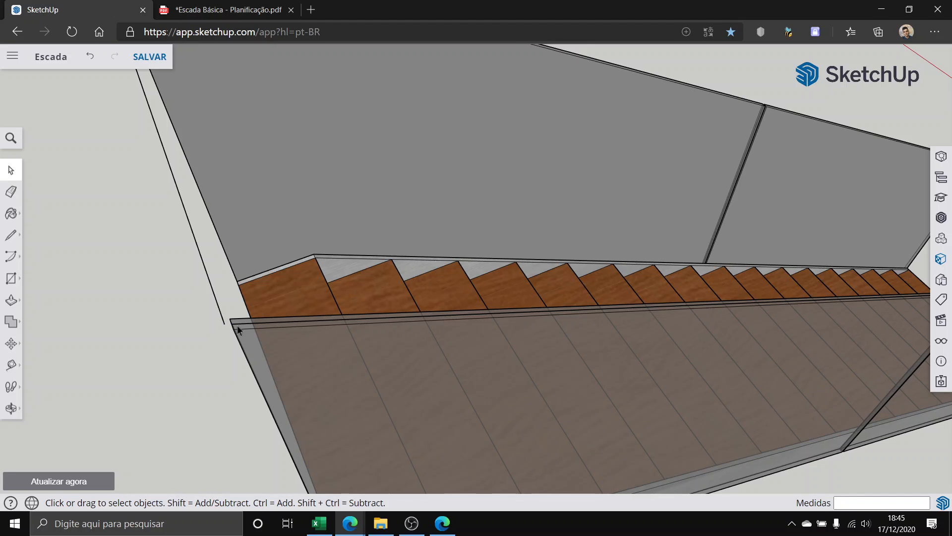
{"action": "scroll", "coordinate": [245, 323], "scroll_direction": "down", "scroll_amount": 10}
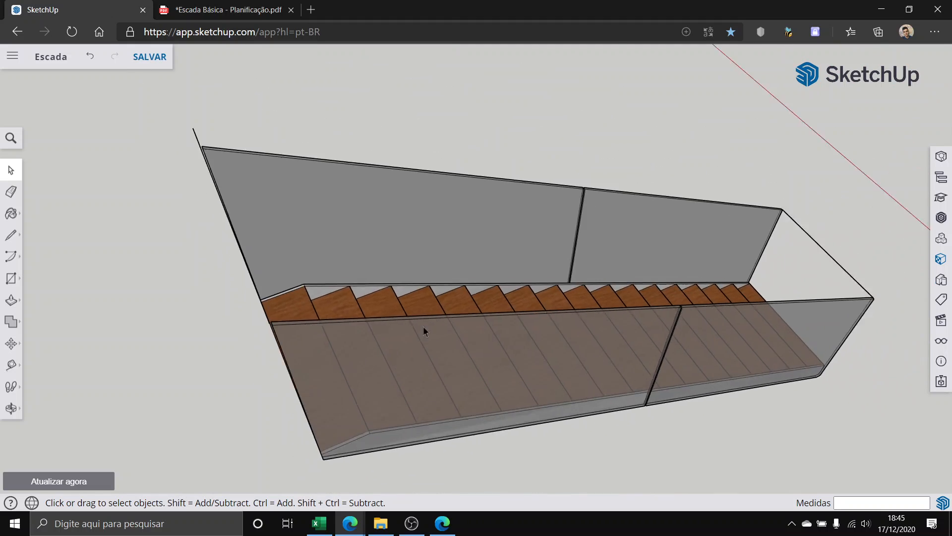
{"action": "scroll", "coordinate": [727, 310], "scroll_direction": "up", "scroll_amount": 6}
{"action": "scroll", "coordinate": [727, 309], "scroll_direction": "up", "scroll_amount": 6}
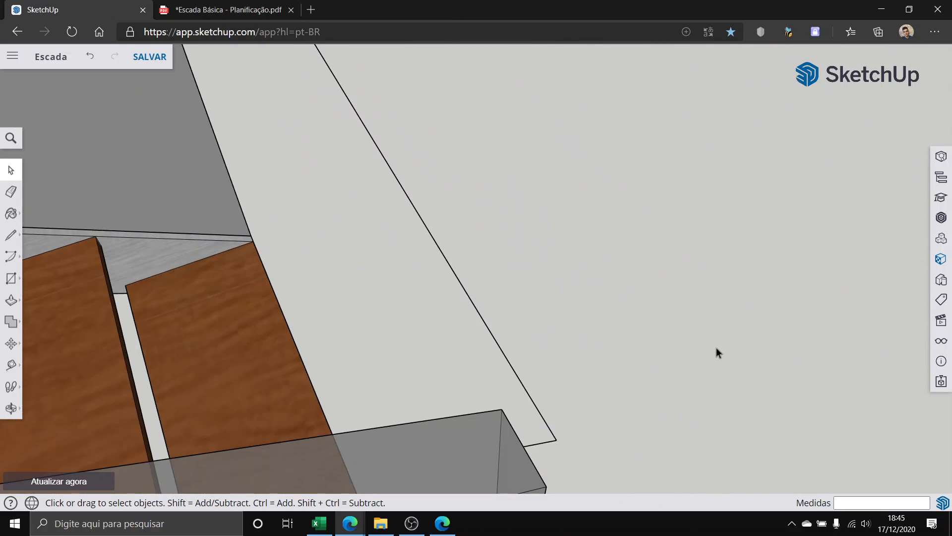
{"action": "scroll", "coordinate": [537, 443], "scroll_direction": "down", "scroll_amount": 6}
{"action": "scroll", "coordinate": [409, 277], "scroll_direction": "up", "scroll_amount": 3}
{"action": "scroll", "coordinate": [427, 243], "scroll_direction": "down", "scroll_amount": 6}
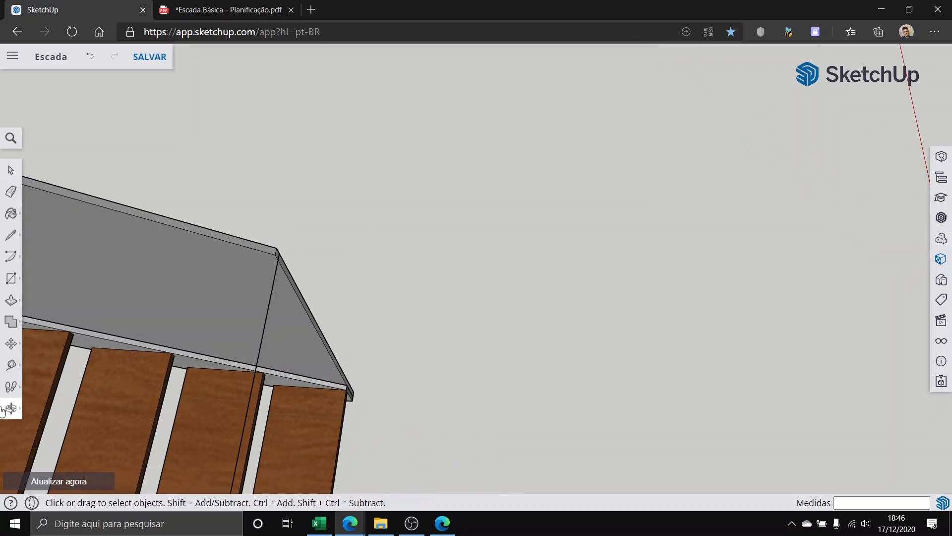
{"action": "middle_click_drag", "start_coordinate": [468, 294], "coordinate": [191, 277]}
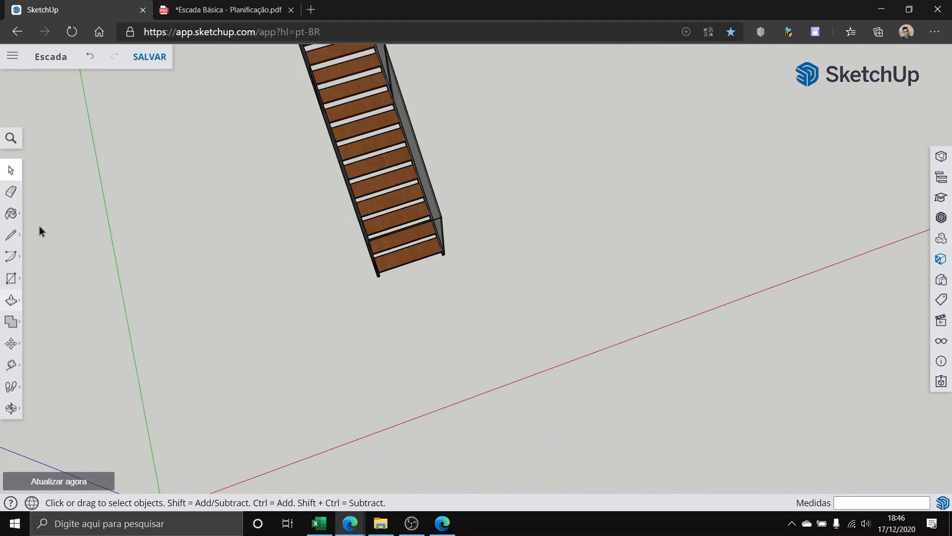
{"action": "left_click", "coordinate": [12, 235]}
{"action": "scroll", "coordinate": [393, 237], "scroll_direction": "up", "scroll_amount": 6}
{"action": "scroll", "coordinate": [393, 240], "scroll_direction": "up", "scroll_amount": 10}
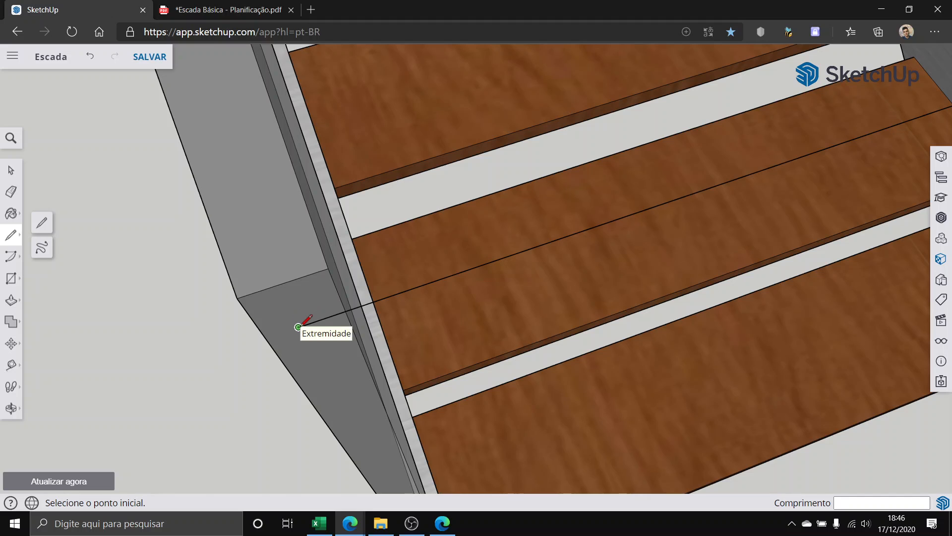
{"action": "left_click", "coordinate": [298, 326]}
{"action": "scroll", "coordinate": [291, 303], "scroll_direction": "down", "scroll_amount": 10}
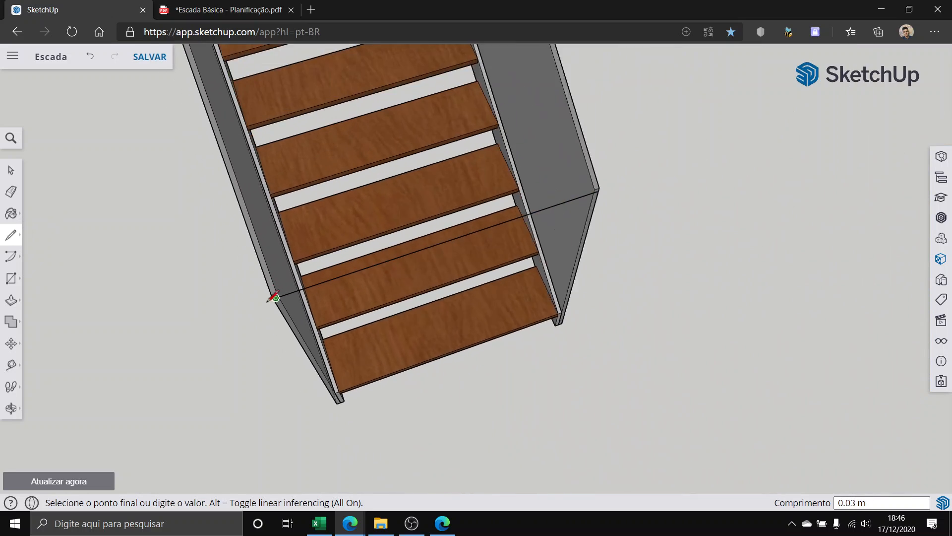
{"action": "scroll", "coordinate": [238, 323], "scroll_direction": "down", "scroll_amount": 3}
{"action": "middle_click_drag", "start_coordinate": [238, 322], "coordinate": [441, 289]}
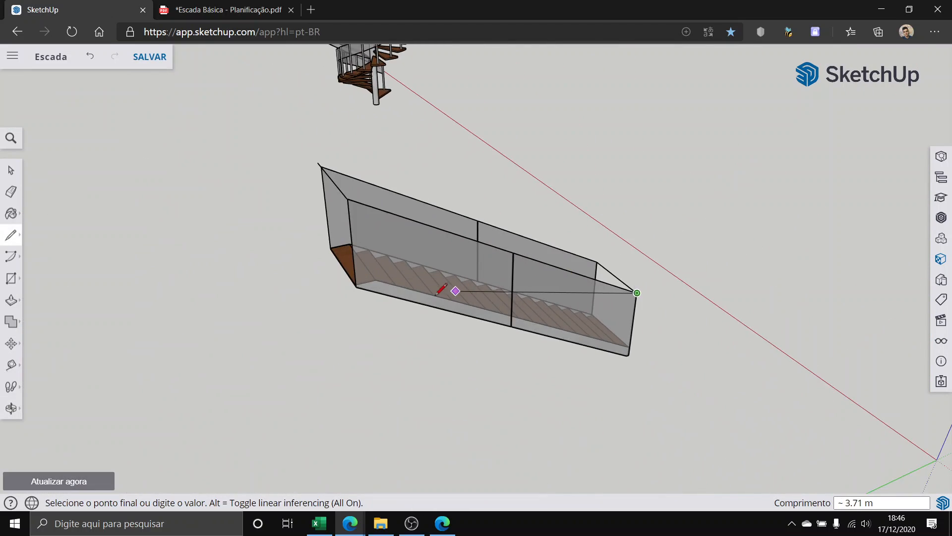
{"action": "scroll", "coordinate": [372, 206], "scroll_direction": "down", "scroll_amount": 1}
{"action": "scroll", "coordinate": [372, 234], "scroll_direction": "up", "scroll_amount": 6}
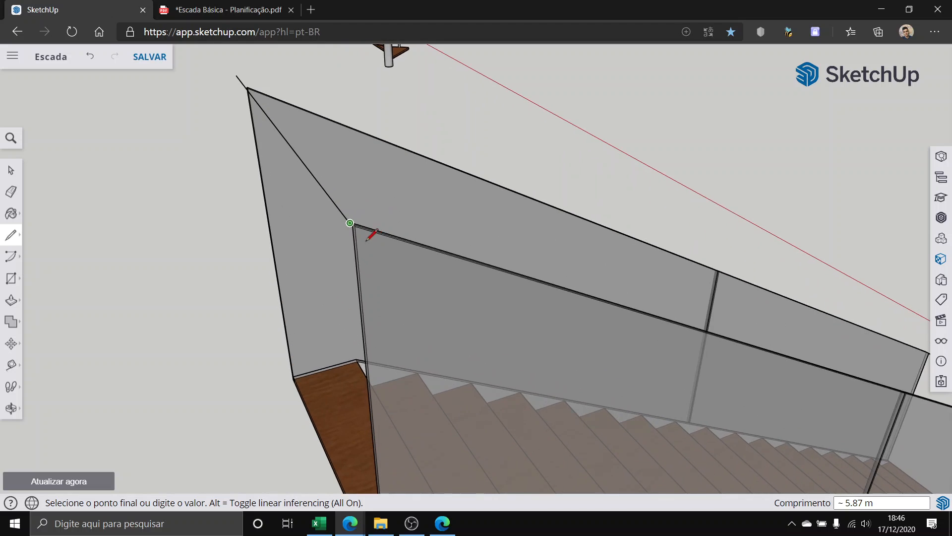
{"action": "scroll", "coordinate": [368, 238], "scroll_direction": "up", "scroll_amount": 2}
{"action": "middle_click_drag", "start_coordinate": [361, 225], "coordinate": [335, 300]}
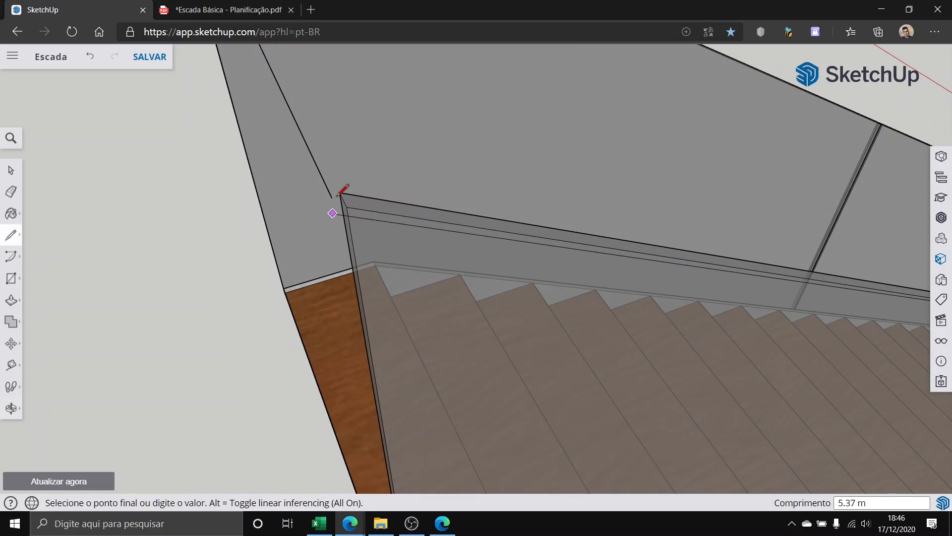
{"action": "middle_click_drag", "start_coordinate": [342, 191], "coordinate": [323, 356]}
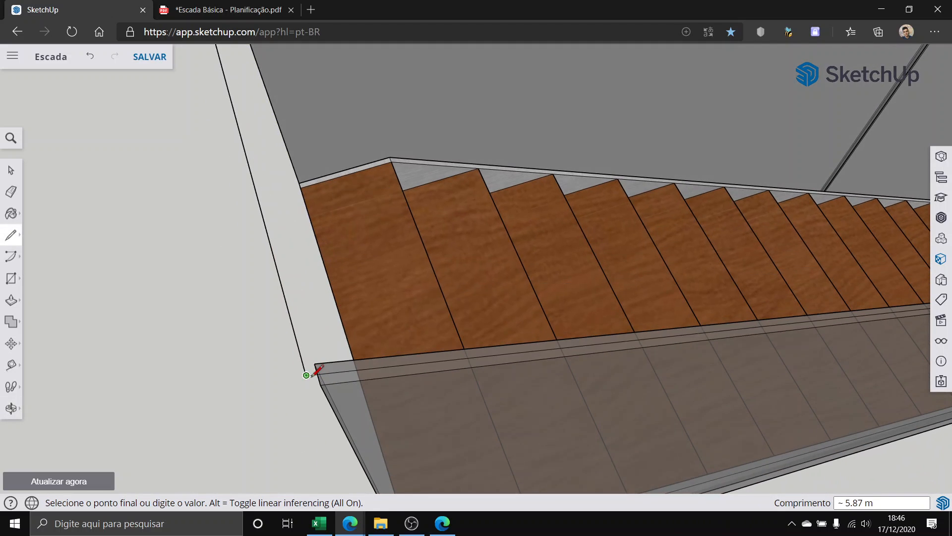
{"action": "scroll", "coordinate": [319, 371], "scroll_direction": "up", "scroll_amount": 4}
{"action": "scroll", "coordinate": [318, 371], "scroll_direction": "down", "scroll_amount": 4}
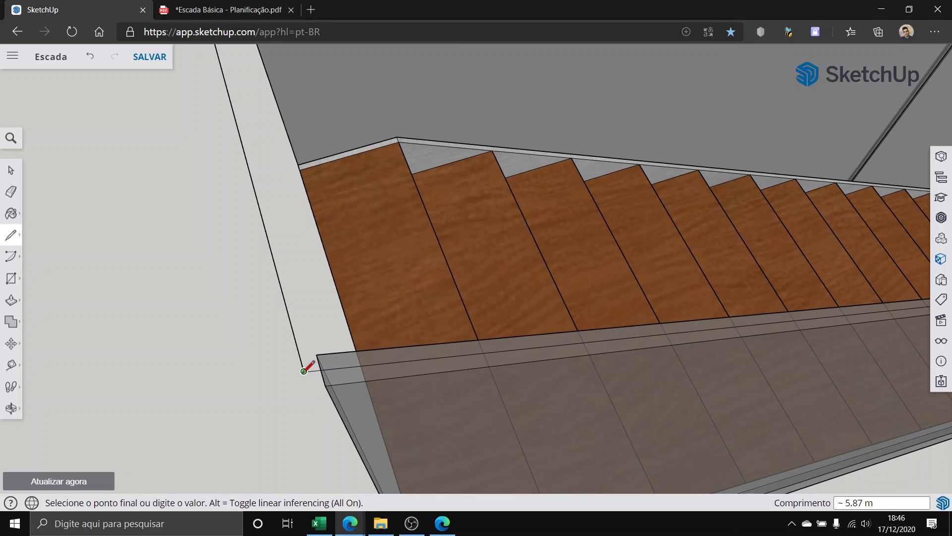
{"action": "scroll", "coordinate": [303, 370], "scroll_direction": "up", "scroll_amount": 3}
{"action": "scroll", "coordinate": [314, 370], "scroll_direction": "down", "scroll_amount": 4}
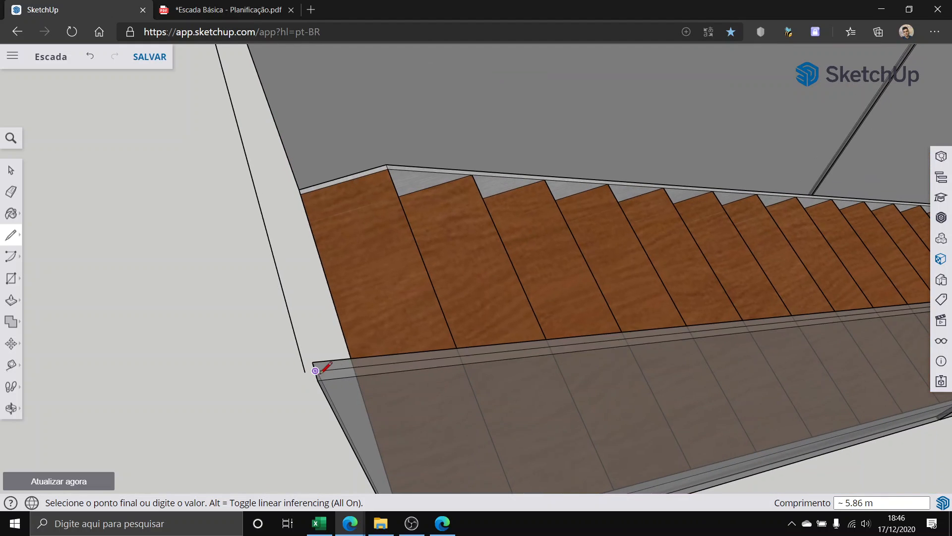
{"action": "scroll", "coordinate": [315, 371], "scroll_direction": "up", "scroll_amount": 1}
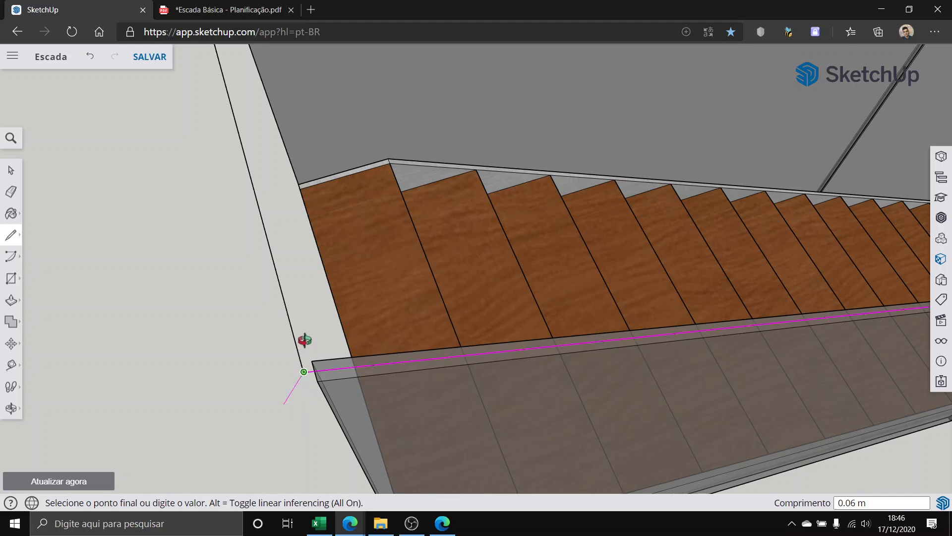
{"action": "middle_click_drag", "start_coordinate": [305, 340], "coordinate": [549, 337]}
{"action": "scroll", "coordinate": [533, 320], "scroll_direction": "down", "scroll_amount": 4}
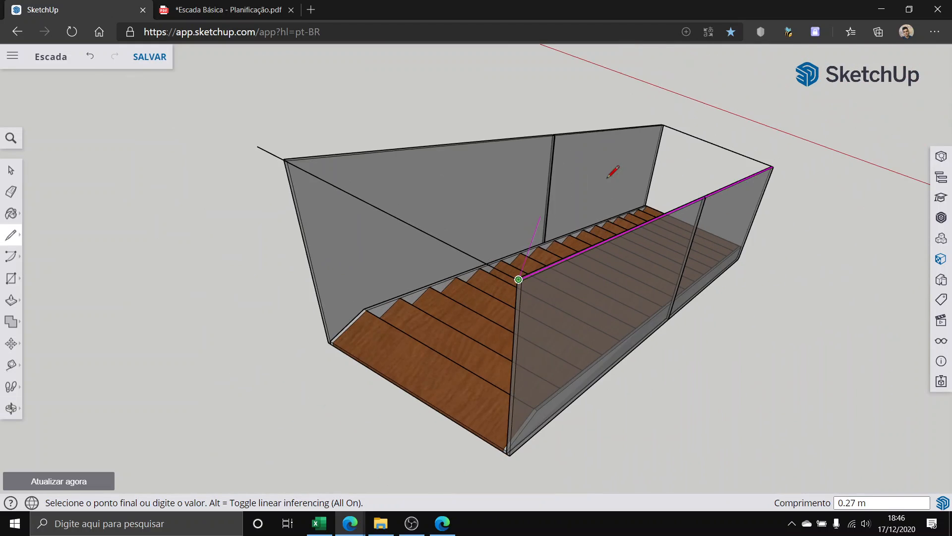
{"action": "scroll", "coordinate": [693, 115], "scroll_direction": "down", "scroll_amount": 2}
{"action": "key", "text": "Escape"}
Step: Draw a line about 5.87 m long along the railing's sloped top, from its lower end to the overhanging upper cross line
{"action": "scroll", "coordinate": [690, 121], "scroll_direction": "up", "scroll_amount": 9}
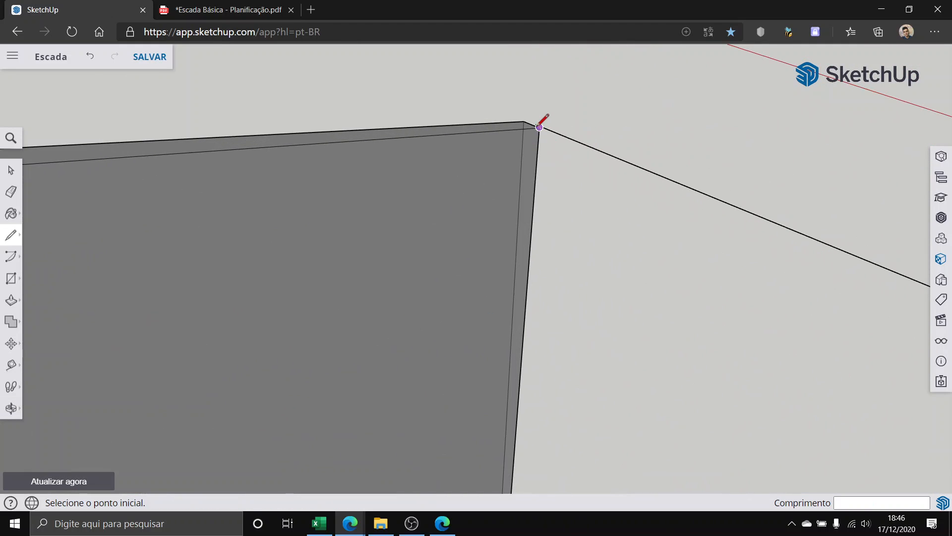
{"action": "mouse_move", "coordinate": [539, 128]}
{"action": "middle_mouse_down"}
{"action": "mouse_move", "coordinate": [601, 230]}
{"action": "mouse_move", "coordinate": [522, 126]}
{"action": "middle_mouse_up"}
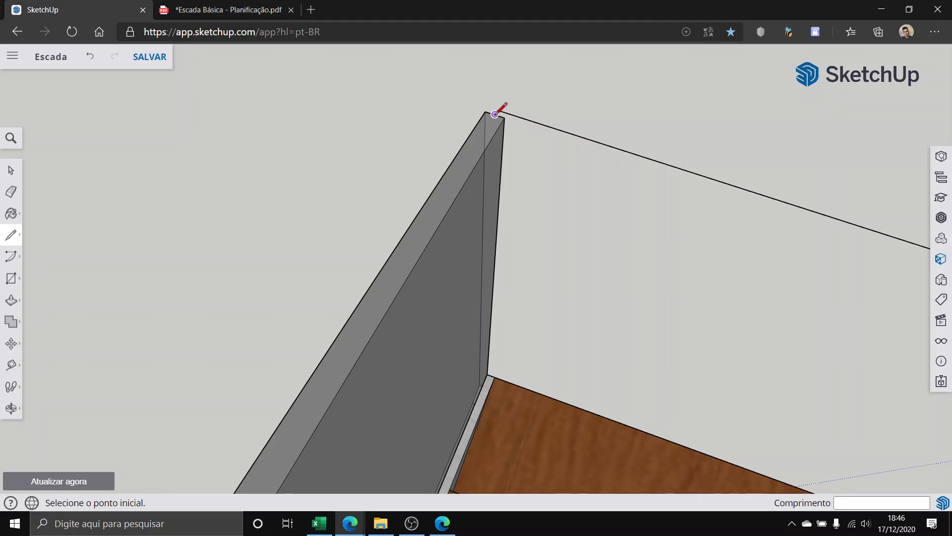
{"action": "scroll", "coordinate": [498, 109], "scroll_direction": "down", "scroll_amount": 10}
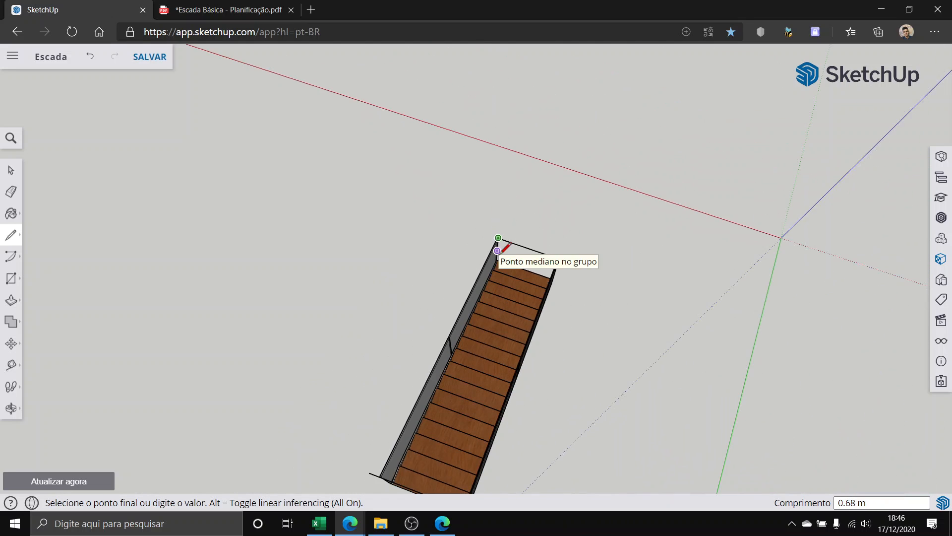
{"action": "middle_click_drag", "start_coordinate": [455, 295], "coordinate": [202, 282]}
{"action": "scroll", "coordinate": [510, 277], "scroll_direction": "up", "scroll_amount": 8}
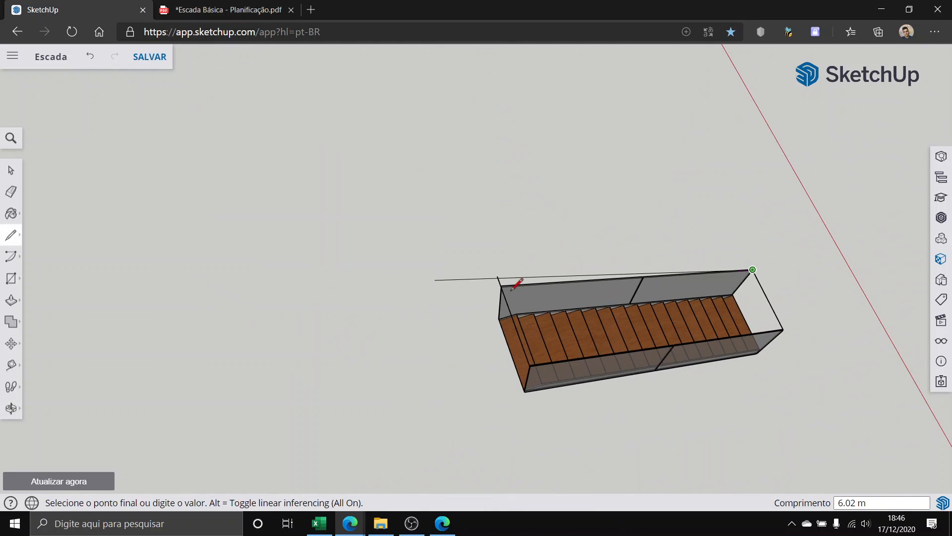
{"action": "scroll", "coordinate": [507, 282], "scroll_direction": "up", "scroll_amount": 5}
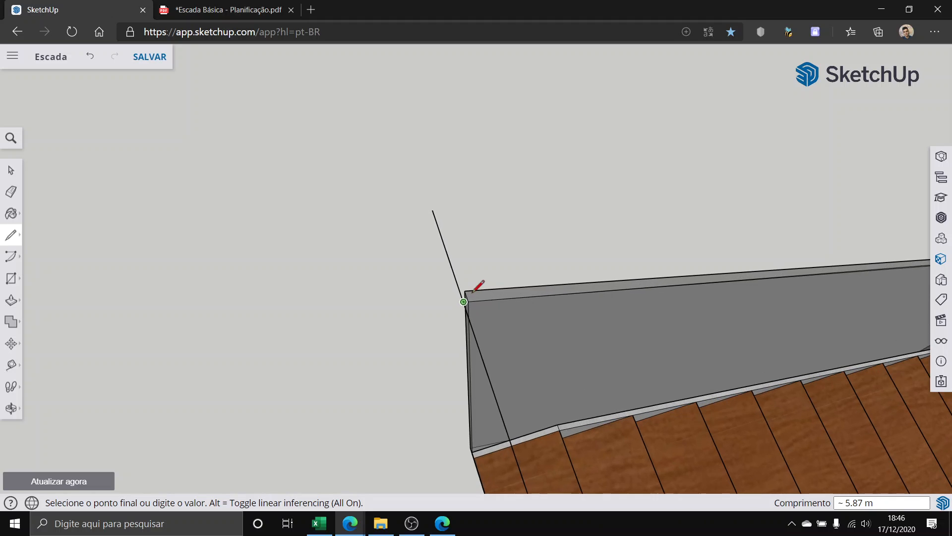
{"action": "scroll", "coordinate": [484, 284], "scroll_direction": "up", "scroll_amount": 1}
{"action": "scroll", "coordinate": [463, 305], "scroll_direction": "down", "scroll_amount": 2}
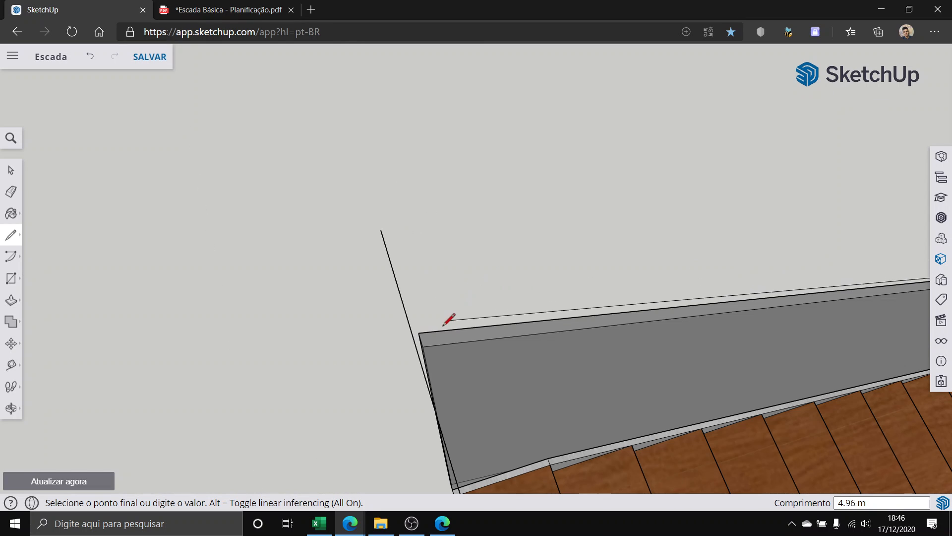
{"action": "left_click", "coordinate": [411, 340]}
{"action": "left_click", "coordinate": [12, 173]}
Step: Delete the face spanning the two railing tops together with the cross lines at the stair's ends
{"action": "scroll", "coordinate": [270, 306], "scroll_direction": "down", "scroll_amount": 5}
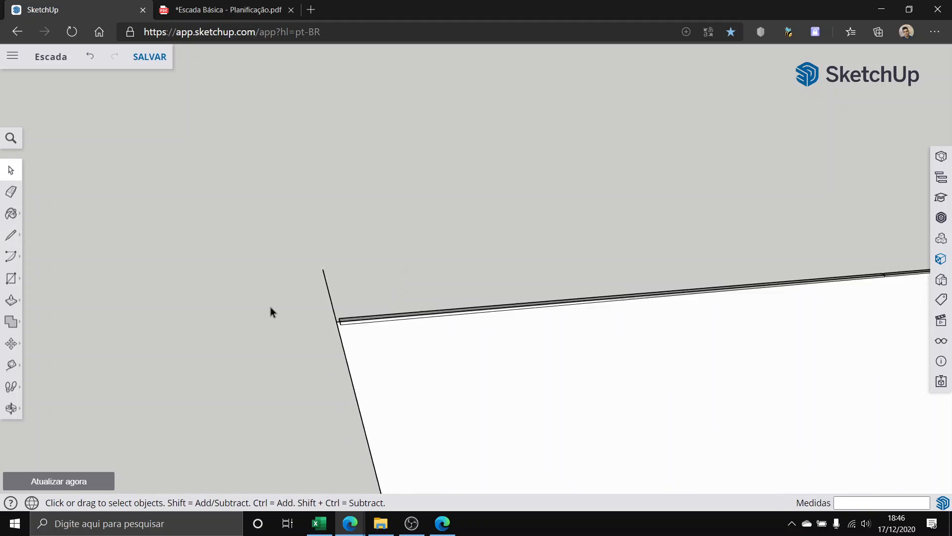
{"action": "middle_click_drag", "start_coordinate": [306, 369], "coordinate": [382, 332]}
{"action": "left_click", "coordinate": [384, 336]}
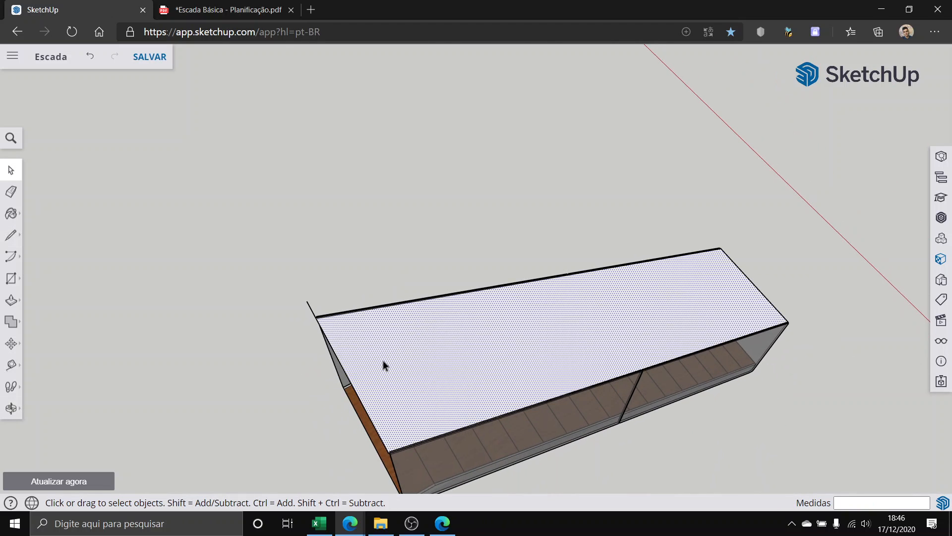
{"action": "key", "text": "Delete"}
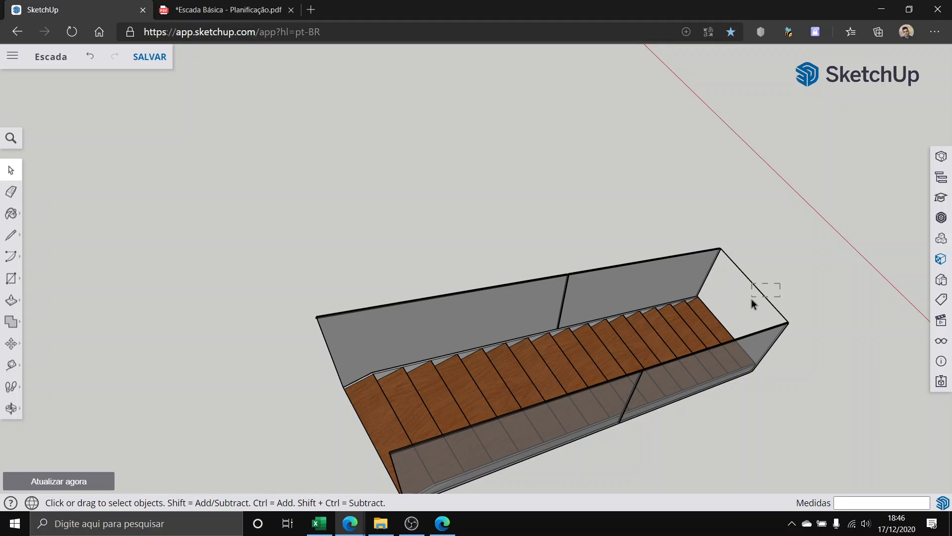
Step: Examine the remaining guide lines along both railing tops, especially where they extend past the railings' lower ends
{"action": "scroll", "coordinate": [377, 468], "scroll_direction": "up", "scroll_amount": 6}
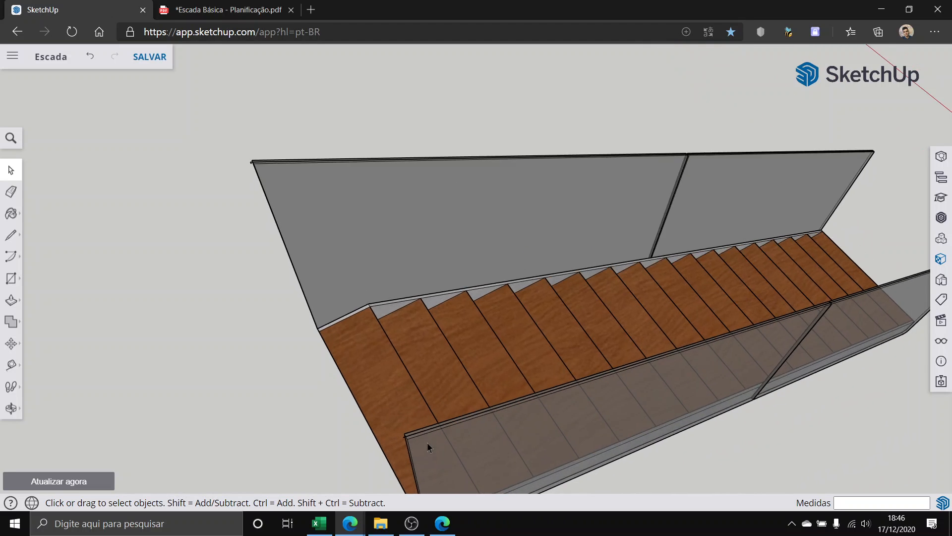
{"action": "scroll", "coordinate": [427, 443], "scroll_direction": "down", "scroll_amount": 2}
{"action": "scroll", "coordinate": [890, 319], "scroll_direction": "up", "scroll_amount": 3}
{"action": "middle_click_drag", "start_coordinate": [719, 329], "coordinate": [654, 243]}
{"action": "scroll", "coordinate": [801, 379], "scroll_direction": "up", "scroll_amount": 3}
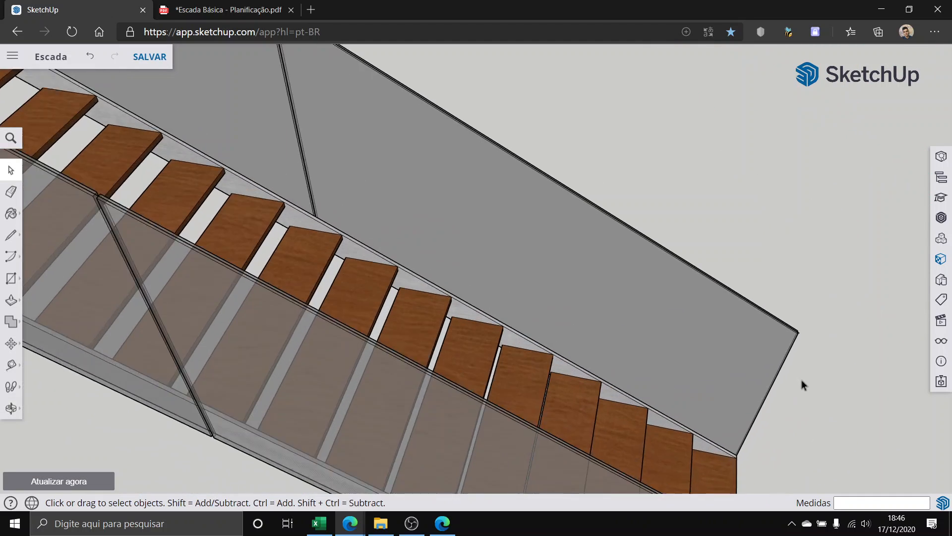
{"action": "scroll", "coordinate": [801, 380], "scroll_direction": "up", "scroll_amount": 2}
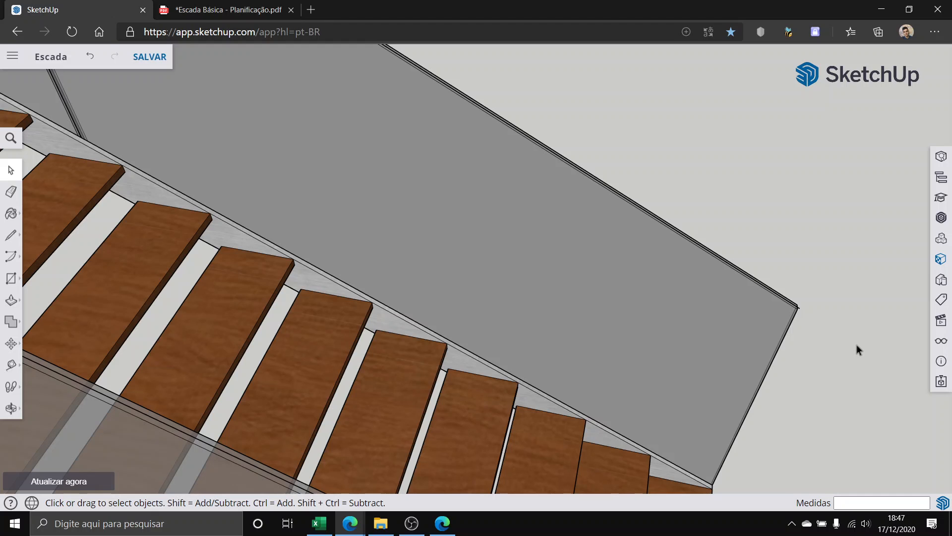
{"action": "scroll", "coordinate": [856, 344], "scroll_direction": "up", "scroll_amount": 5}
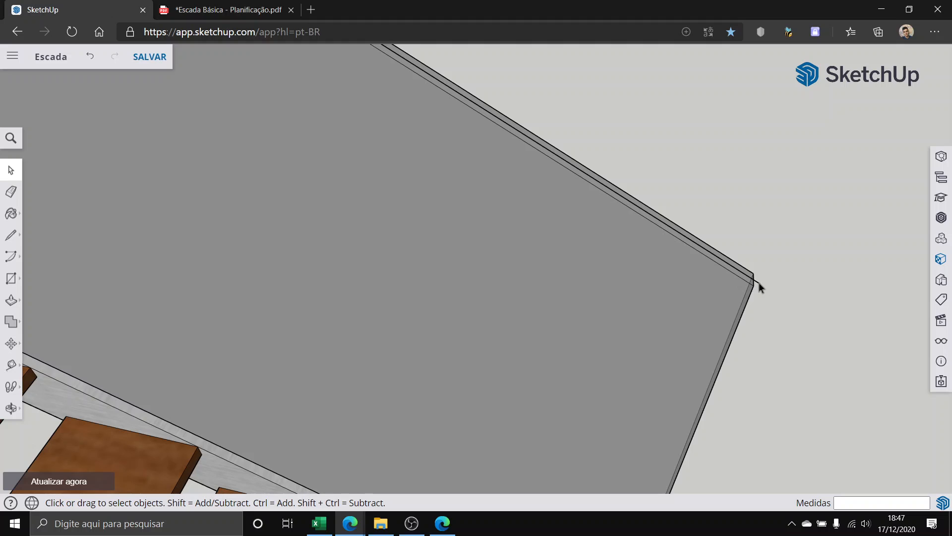
{"action": "scroll", "coordinate": [608, 244], "scroll_direction": "down", "scroll_amount": 8}
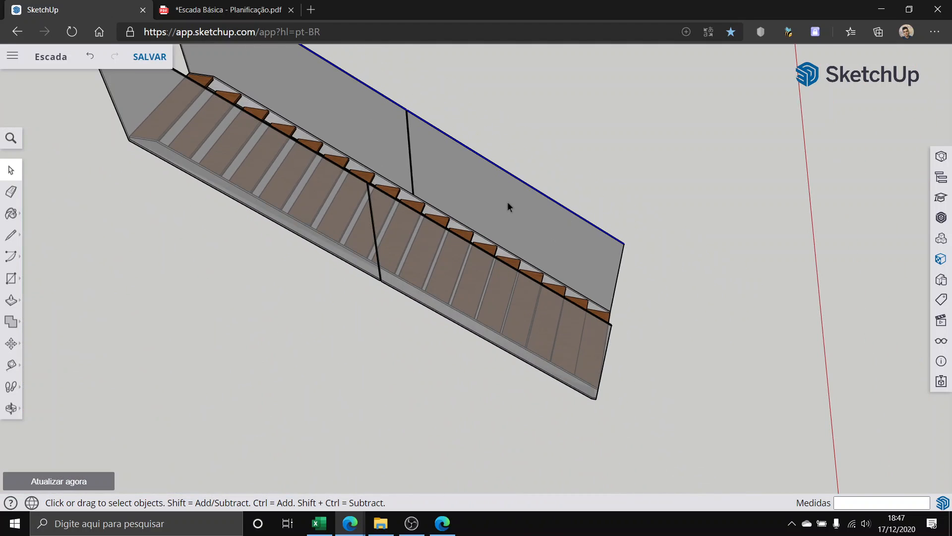
{"action": "scroll", "coordinate": [508, 206], "scroll_direction": "down", "scroll_amount": 3}
{"action": "scroll", "coordinate": [573, 310], "scroll_direction": "up", "scroll_amount": 3}
{"action": "scroll", "coordinate": [580, 299], "scroll_direction": "up", "scroll_amount": 5}
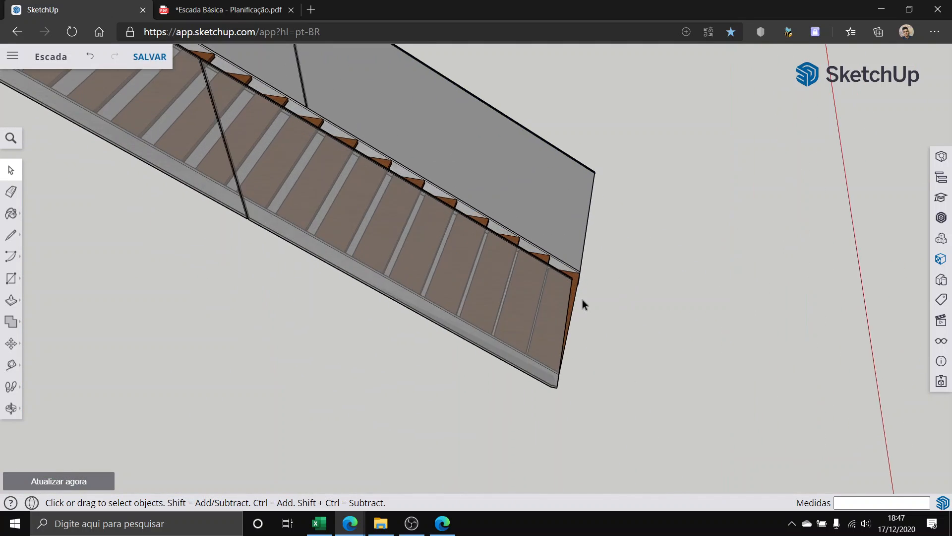
{"action": "scroll", "coordinate": [554, 272], "scroll_direction": "up", "scroll_amount": 4}
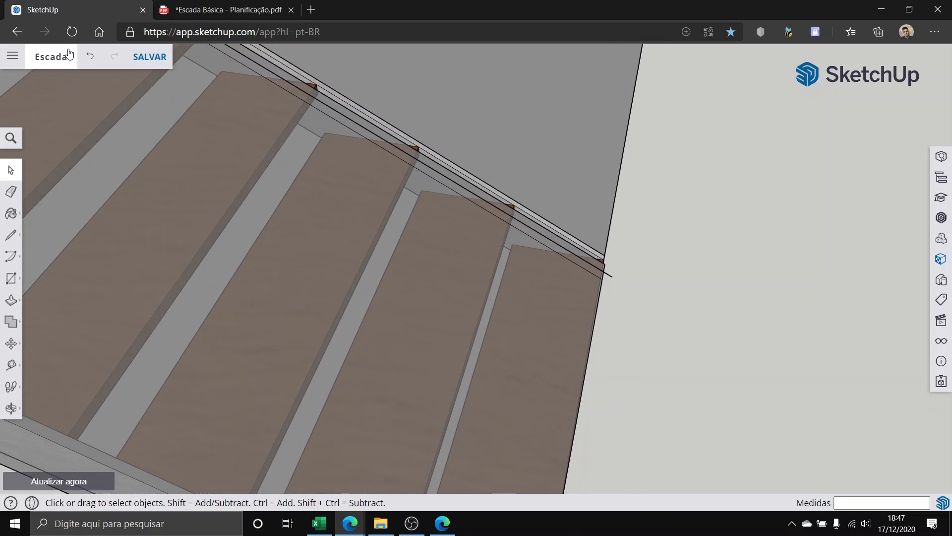
{"action": "scroll", "coordinate": [728, 237], "scroll_direction": "down", "scroll_amount": 6}
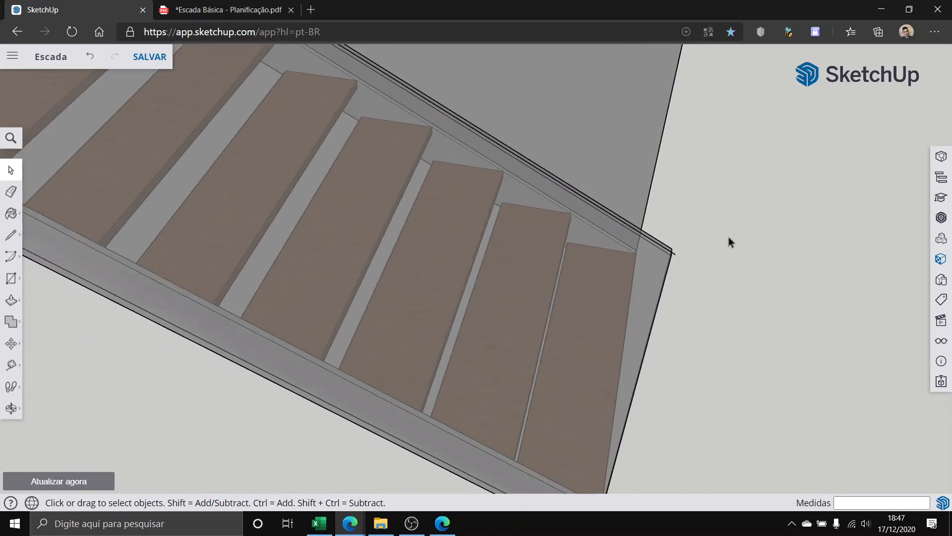
Step: Draw a circle of radius 0.011 m centred on the end of the guide line at one glass railing's lower end
{"action": "middle_click_drag", "start_coordinate": [728, 237], "coordinate": [332, 114]}
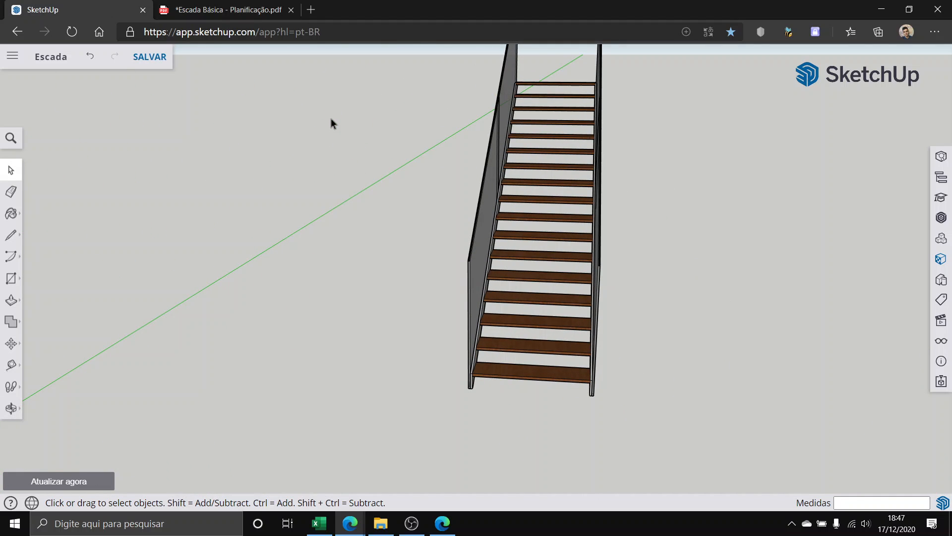
{"action": "scroll", "coordinate": [421, 203], "scroll_direction": "up", "scroll_amount": 3}
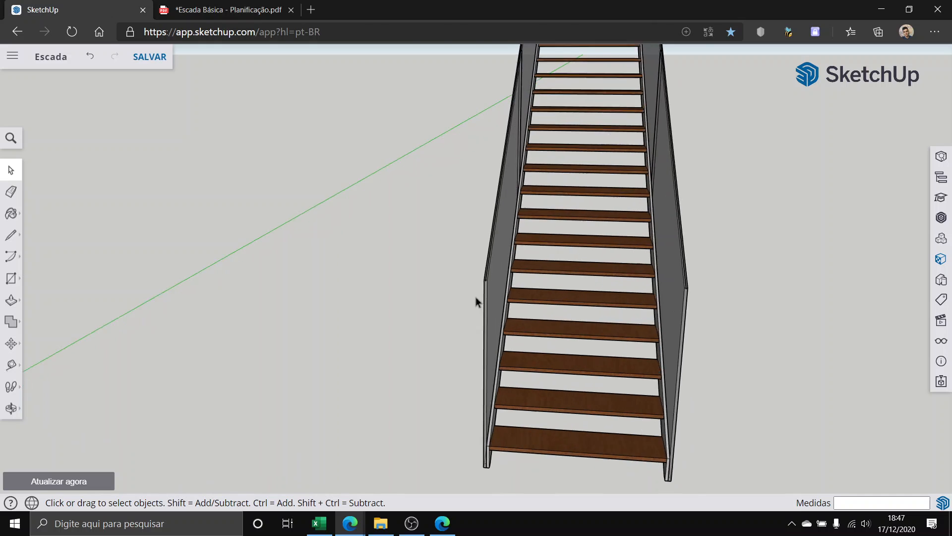
{"action": "scroll", "coordinate": [475, 296], "scroll_direction": "up", "scroll_amount": 6}
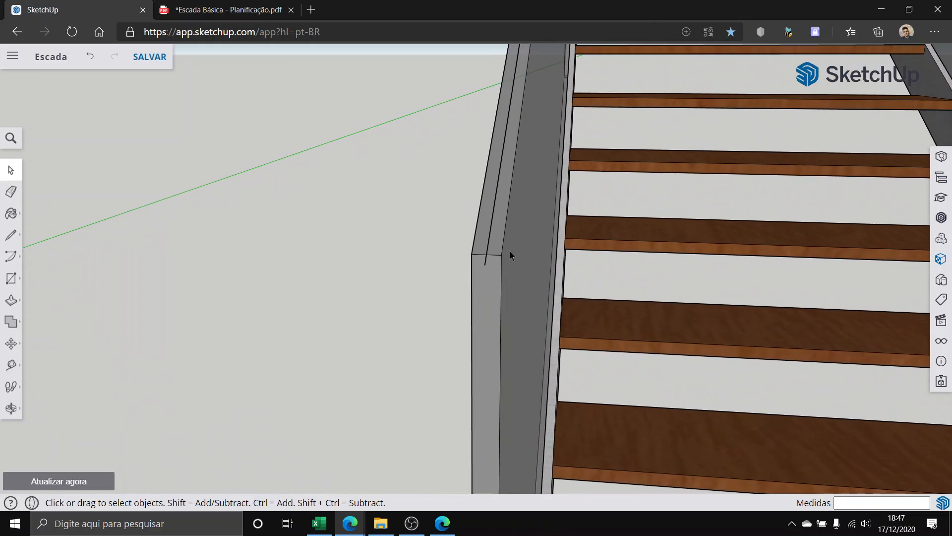
{"action": "scroll", "coordinate": [510, 255], "scroll_direction": "down", "scroll_amount": 2}
{"action": "middle_click_drag", "start_coordinate": [510, 255], "coordinate": [515, 160]}
{"action": "scroll", "coordinate": [548, 160], "scroll_direction": "up", "scroll_amount": 3}
{"action": "scroll", "coordinate": [546, 166], "scroll_direction": "down", "scroll_amount": 3}
{"action": "scroll", "coordinate": [498, 274], "scroll_direction": "up", "scroll_amount": 2}
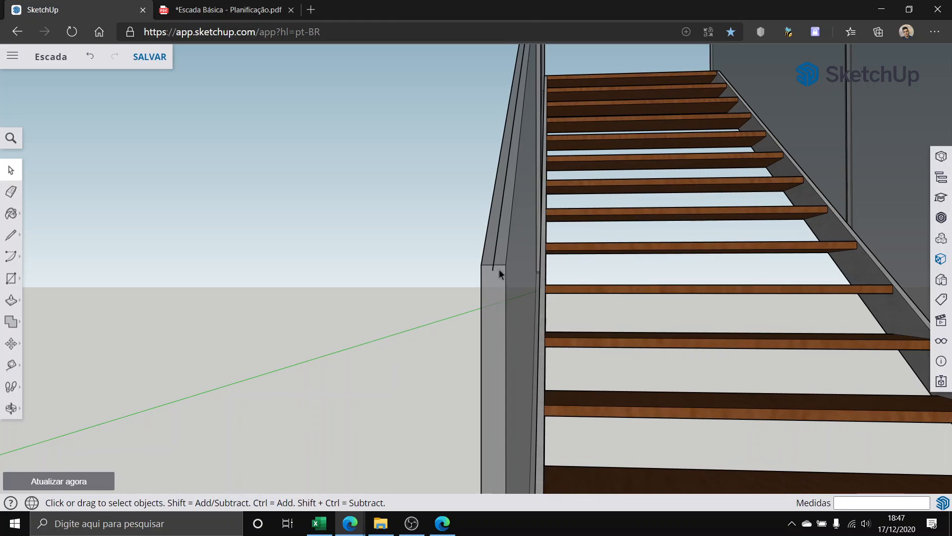
{"action": "scroll", "coordinate": [499, 269], "scroll_direction": "up", "scroll_amount": 1}
{"action": "middle_click_drag", "start_coordinate": [499, 269], "coordinate": [527, 200]}
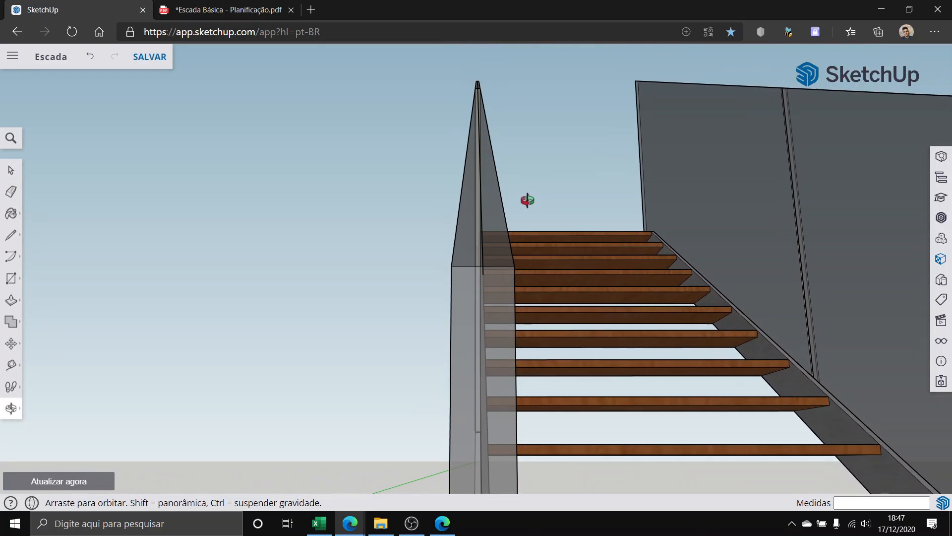
{"action": "left_click", "coordinate": [17, 276]}
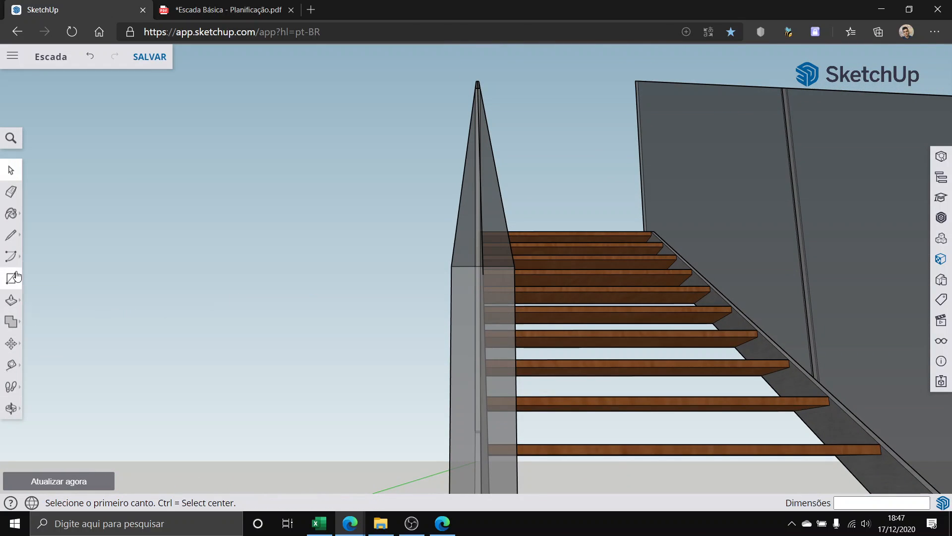
{"action": "left_click", "coordinate": [61, 277]}
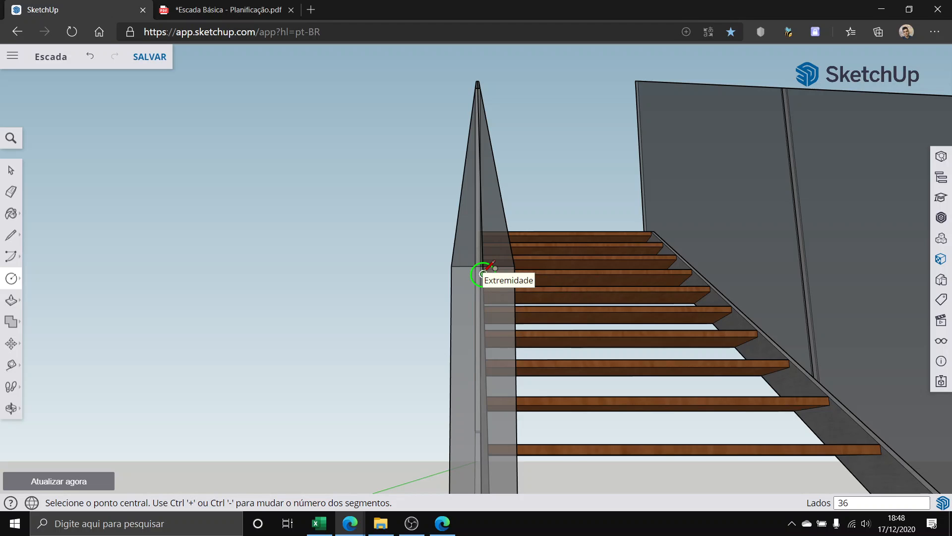
{"action": "left_click", "coordinate": [483, 274]}
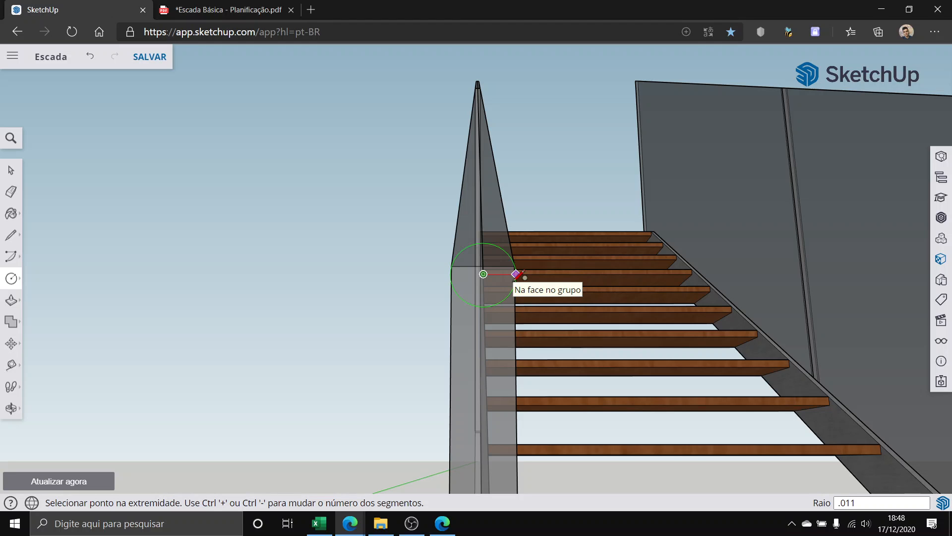
{"action": "left_click", "coordinate": [515, 274]}
Step: Examine the circle at the railing's lower end from the front and the side, relative to the glass edge and guide line
{"action": "scroll", "coordinate": [549, 289], "scroll_direction": "up", "scroll_amount": 3}
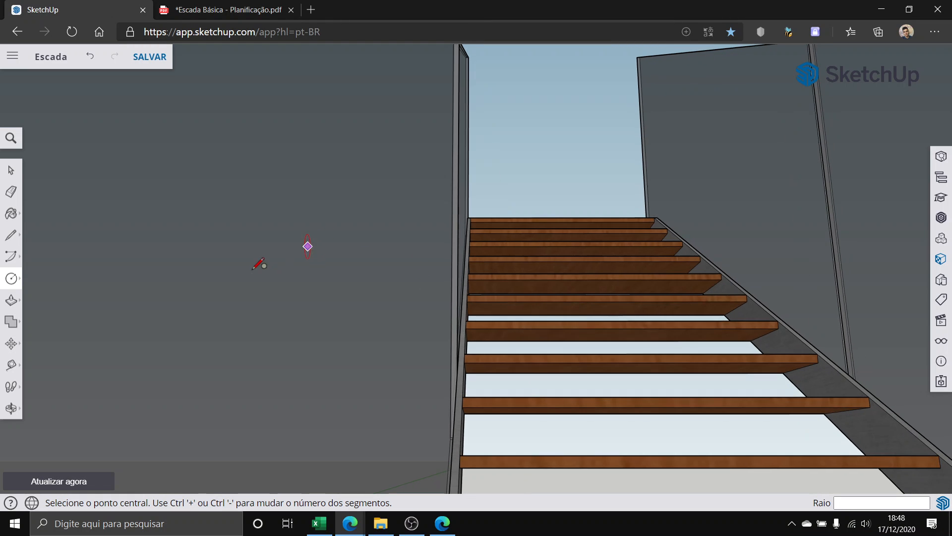
{"action": "scroll", "coordinate": [256, 266], "scroll_direction": "down", "scroll_amount": 5}
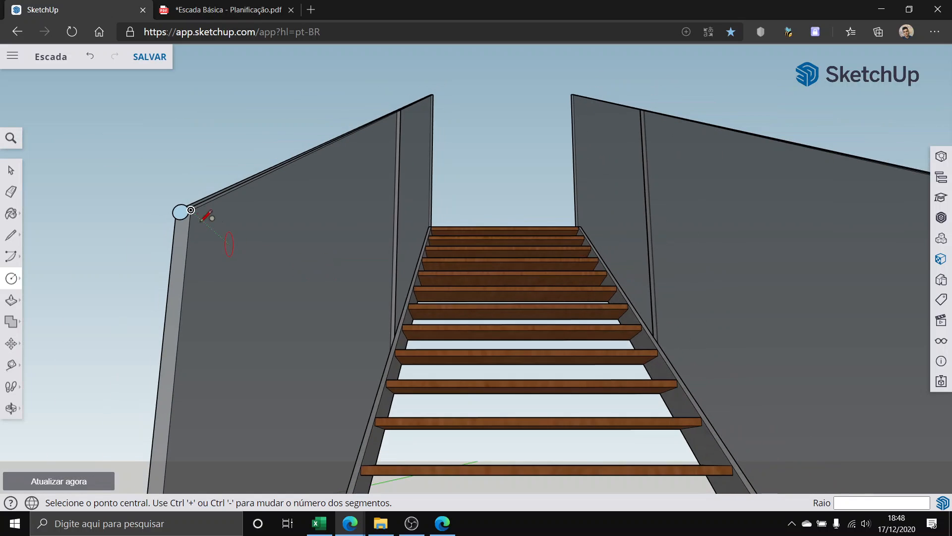
{"action": "middle_click_drag", "start_coordinate": [184, 214], "coordinate": [199, 278]}
{"action": "scroll", "coordinate": [163, 208], "scroll_direction": "up", "scroll_amount": 3}
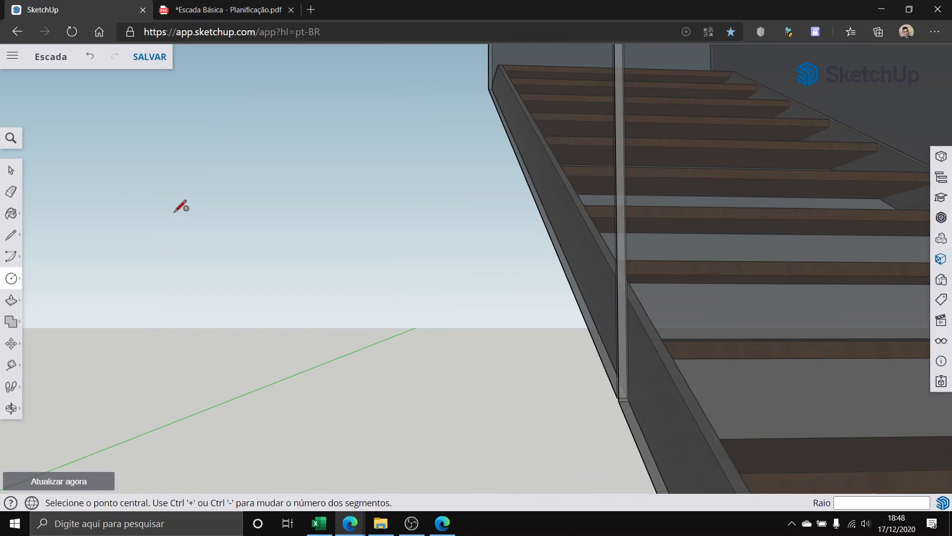
{"action": "scroll", "coordinate": [298, 241], "scroll_direction": "down", "scroll_amount": 3}
{"action": "scroll", "coordinate": [303, 252], "scroll_direction": "up", "scroll_amount": 1}
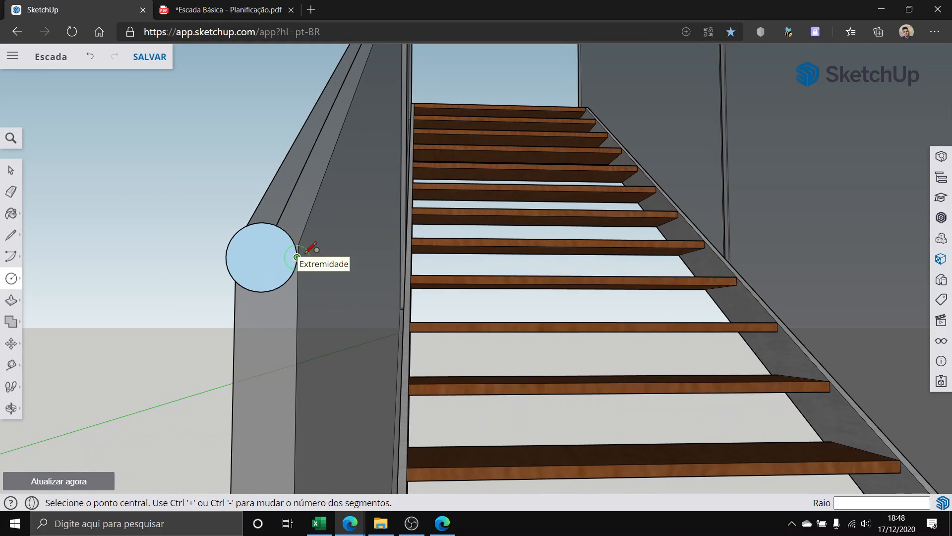
{"action": "scroll", "coordinate": [327, 271], "scroll_direction": "down", "scroll_amount": 1}
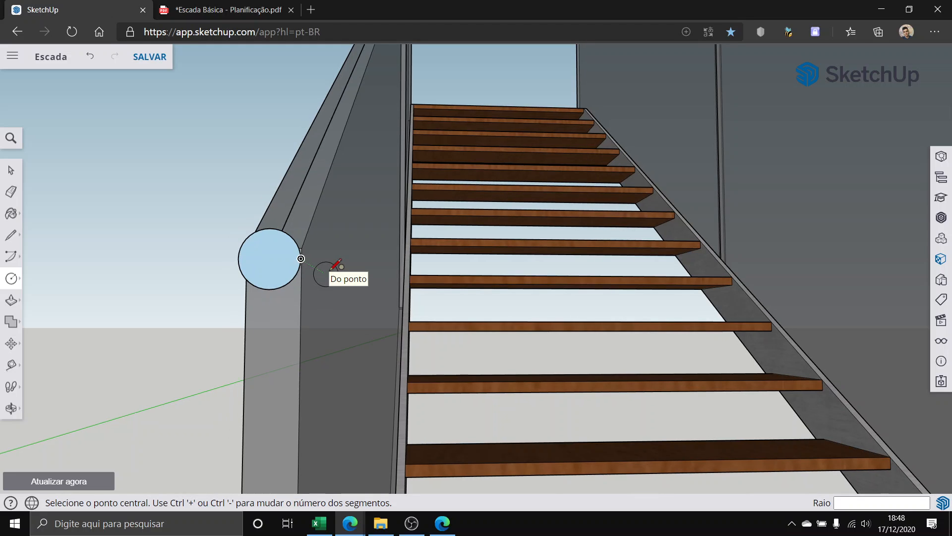
{"action": "scroll", "coordinate": [271, 255], "scroll_direction": "up", "scroll_amount": 4}
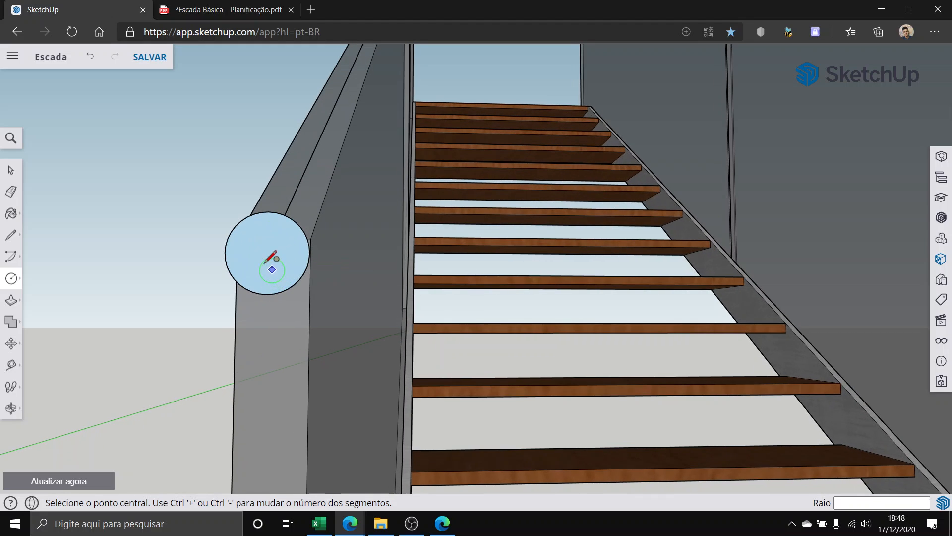
{"action": "middle_click_drag", "start_coordinate": [263, 258], "coordinate": [691, 353]}
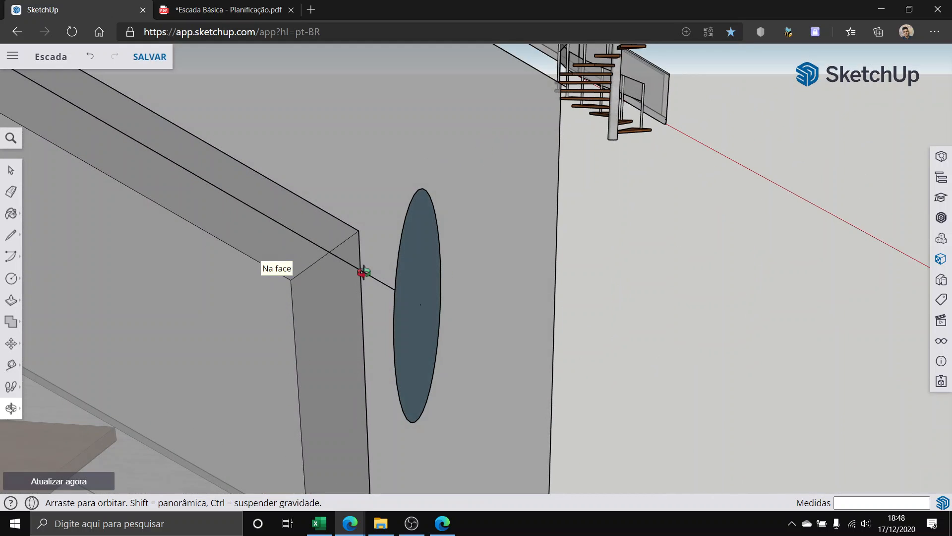
{"action": "middle_click_drag", "start_coordinate": [363, 273], "coordinate": [317, 275]}
Step: Draw a matching circle of radius 0.011 m centred on the guide line's lower end on the opposite railing
{"action": "scroll", "coordinate": [325, 280], "scroll_direction": "down", "scroll_amount": 6}
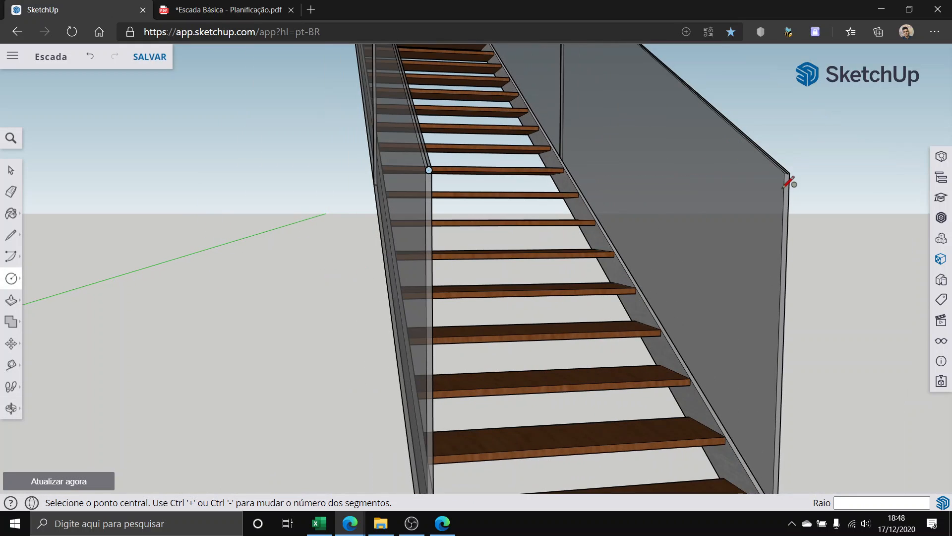
{"action": "scroll", "coordinate": [791, 175], "scroll_direction": "up", "scroll_amount": 6}
{"action": "scroll", "coordinate": [795, 169], "scroll_direction": "down", "scroll_amount": 4}
{"action": "middle_click_drag", "start_coordinate": [747, 161], "coordinate": [558, 197]}
{"action": "scroll", "coordinate": [820, 160], "scroll_direction": "up", "scroll_amount": 1}
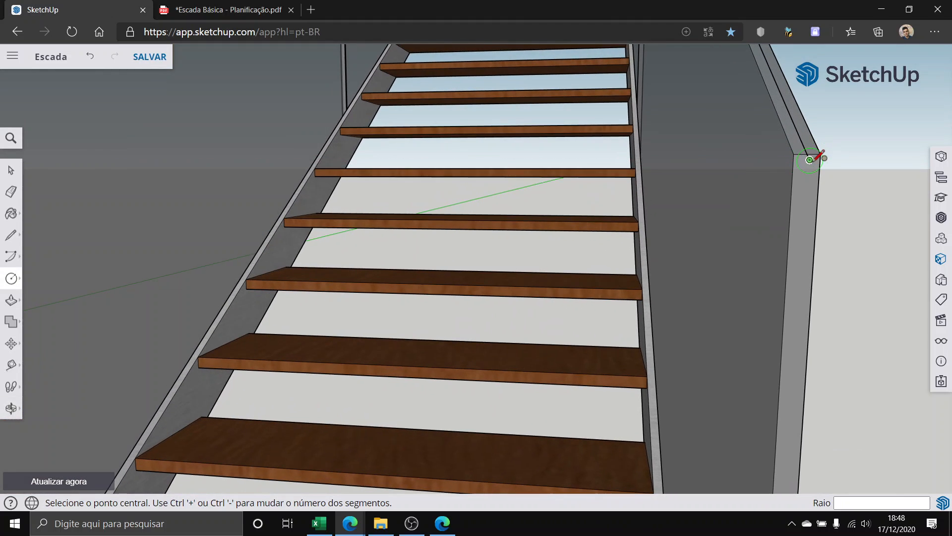
{"action": "left_click", "coordinate": [809, 159]}
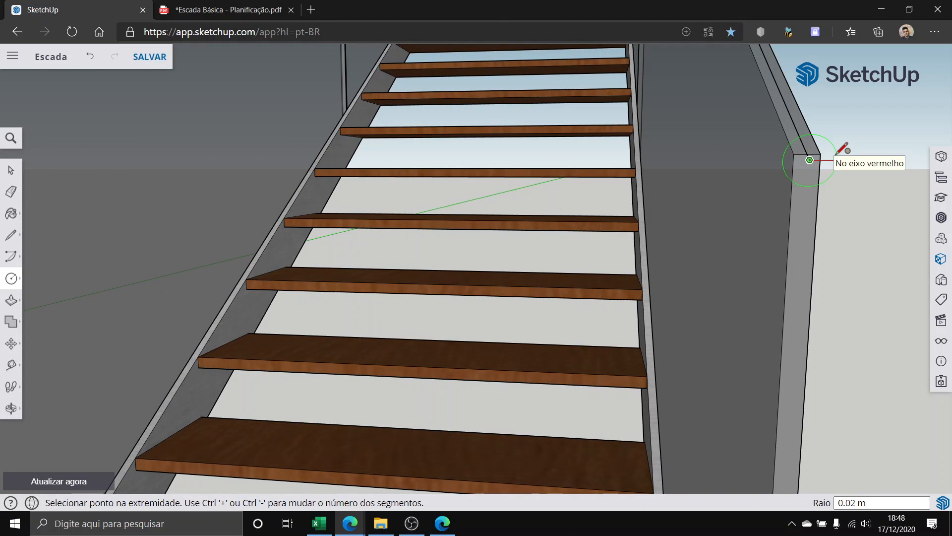
{"action": "type", "text": ".011"}
{"action": "key", "text": "Return"}
{"action": "left_click", "coordinate": [15, 176]}
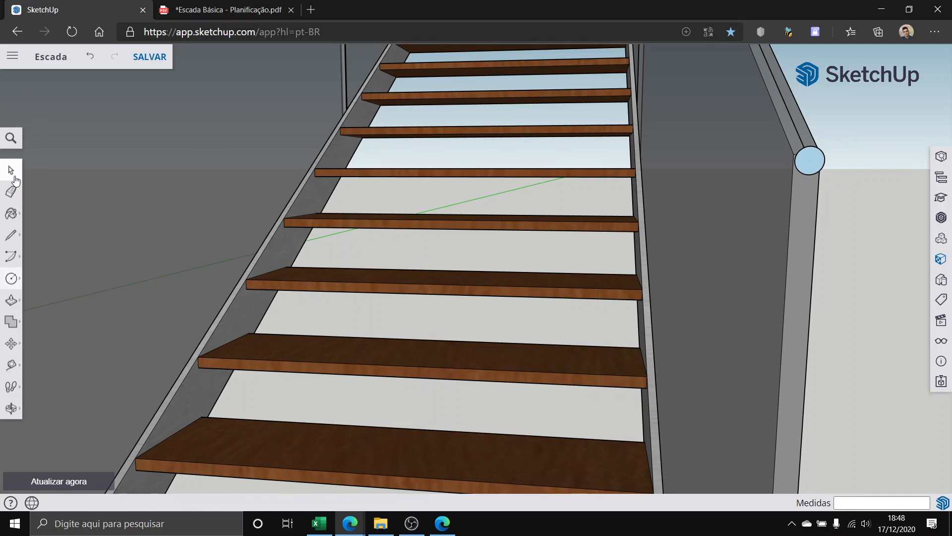
Step: Examine the first railing's circle and the guide line running up the glass top from it
{"action": "scroll", "coordinate": [186, 215], "scroll_direction": "down", "scroll_amount": 8}
{"action": "middle_click_drag", "start_coordinate": [352, 248], "coordinate": [201, 264]}
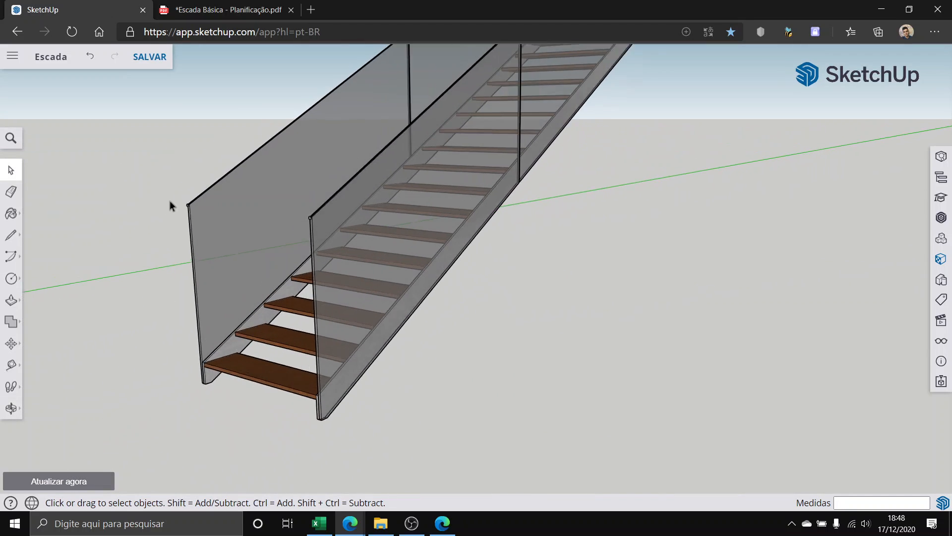
{"action": "scroll", "coordinate": [169, 201], "scroll_direction": "up", "scroll_amount": 8}
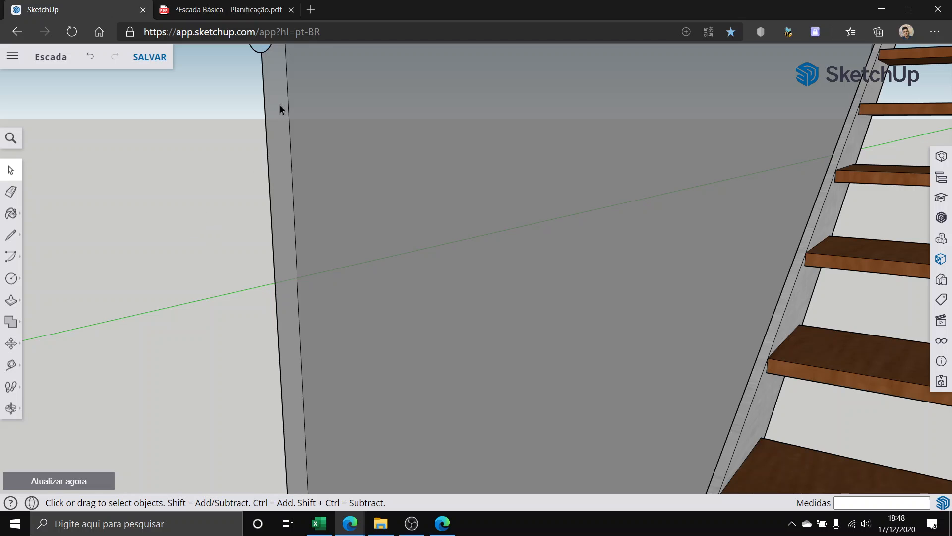
{"action": "middle_click_drag", "start_coordinate": [279, 104], "coordinate": [454, 265]}
{"action": "scroll", "coordinate": [347, 174], "scroll_direction": "down", "scroll_amount": 2}
{"action": "scroll", "coordinate": [317, 148], "scroll_direction": "up", "scroll_amount": 3}
{"action": "scroll", "coordinate": [322, 154], "scroll_direction": "down", "scroll_amount": 2}
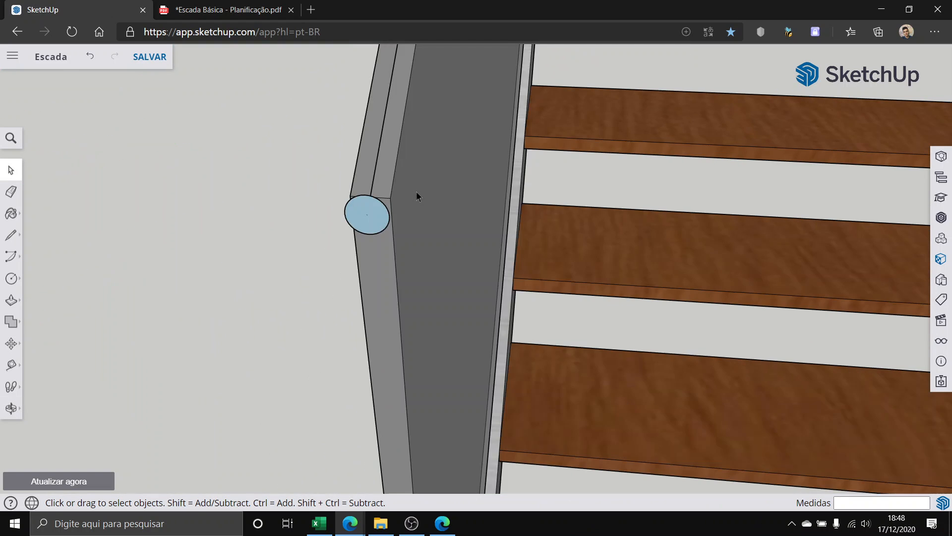
{"action": "middle_click_drag", "start_coordinate": [416, 196], "coordinate": [635, 233]}
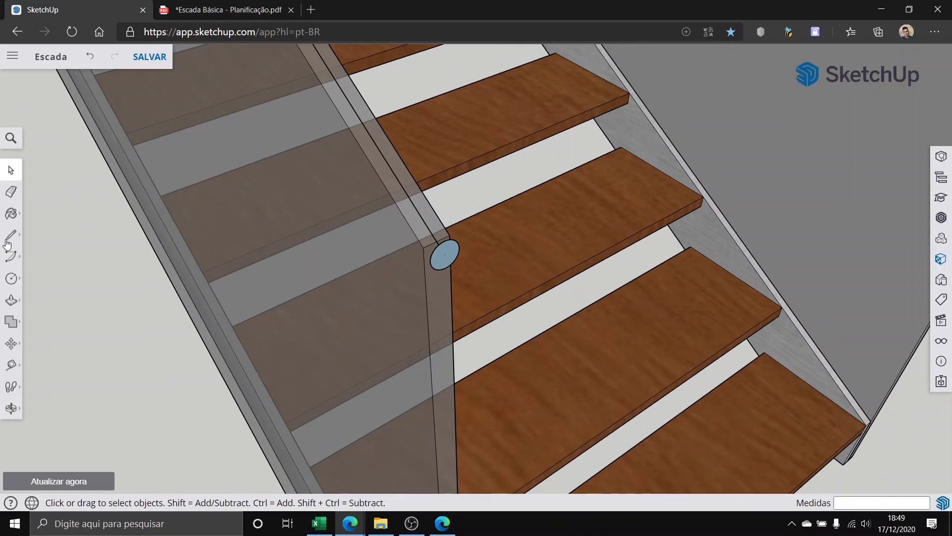
Step: Select the sloped guide line along the first railing's top that meets the circle
{"action": "left_click", "coordinate": [11, 278]}
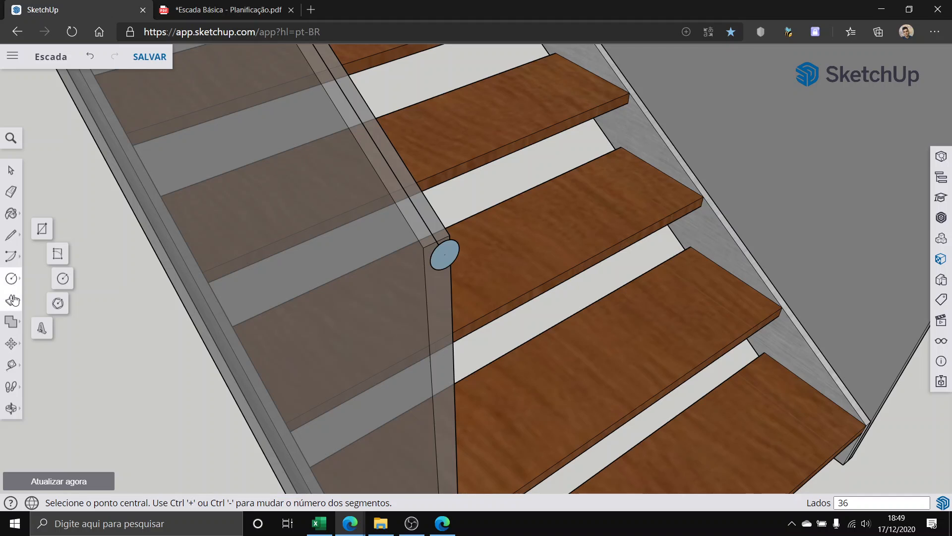
{"action": "left_click", "coordinate": [11, 300]}
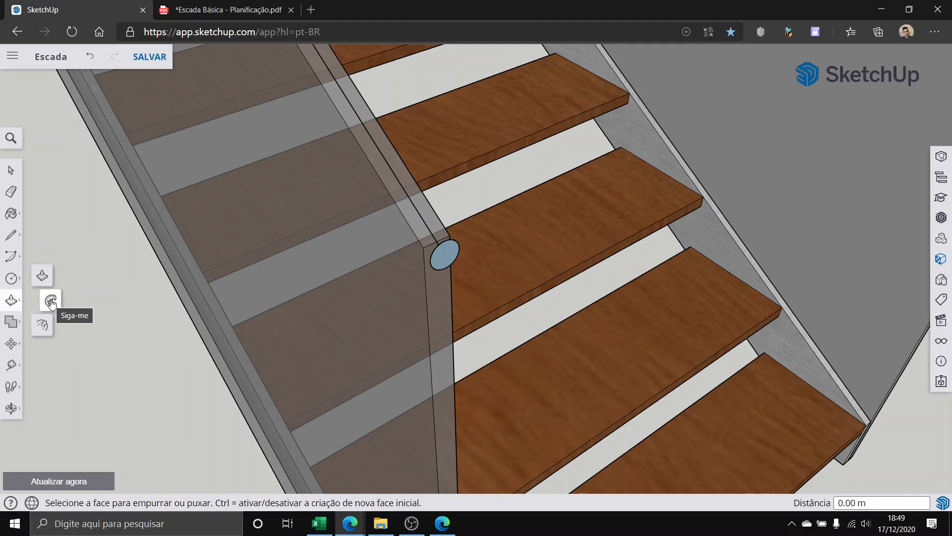
{"action": "left_click", "coordinate": [9, 174]}
{"action": "scroll", "coordinate": [238, 162], "scroll_direction": "up", "scroll_amount": 1}
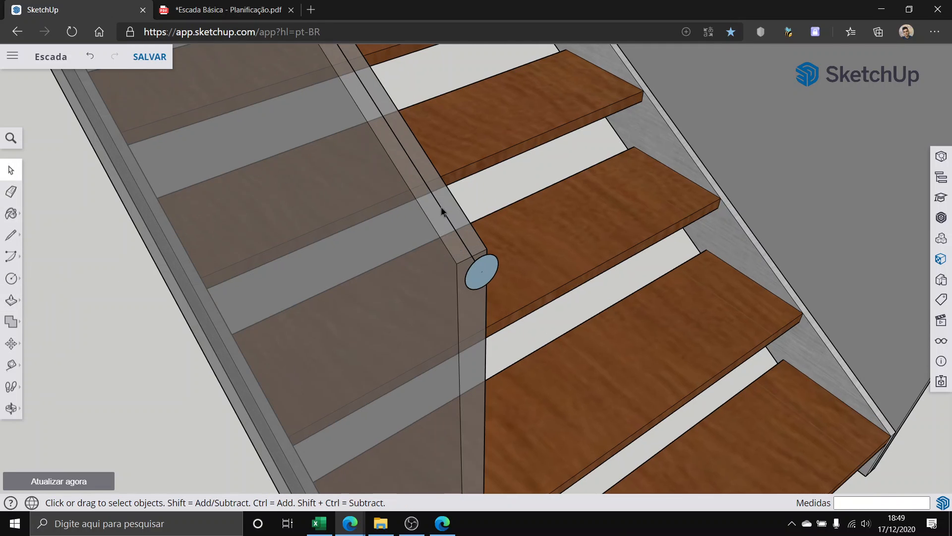
{"action": "scroll", "coordinate": [442, 211], "scroll_direction": "down", "scroll_amount": 2}
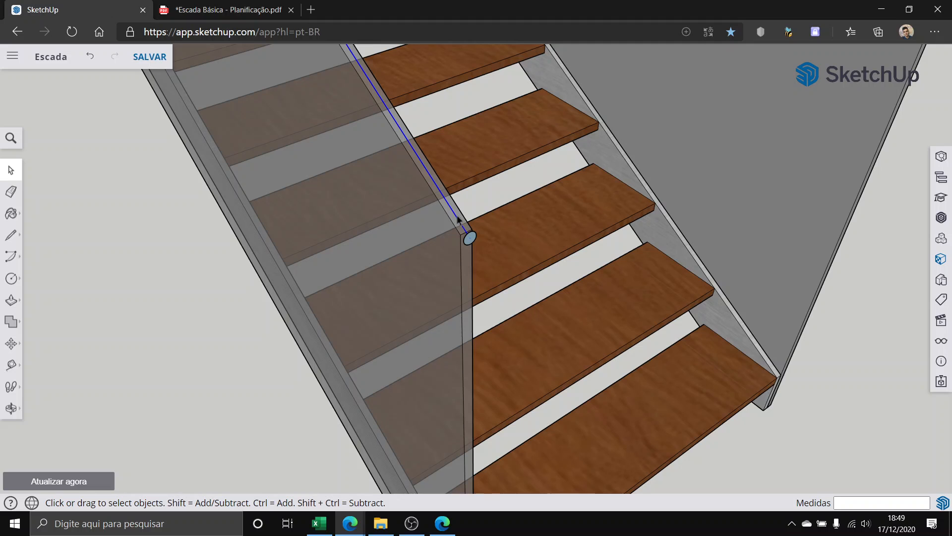
{"action": "scroll", "coordinate": [454, 213], "scroll_direction": "up", "scroll_amount": 4}
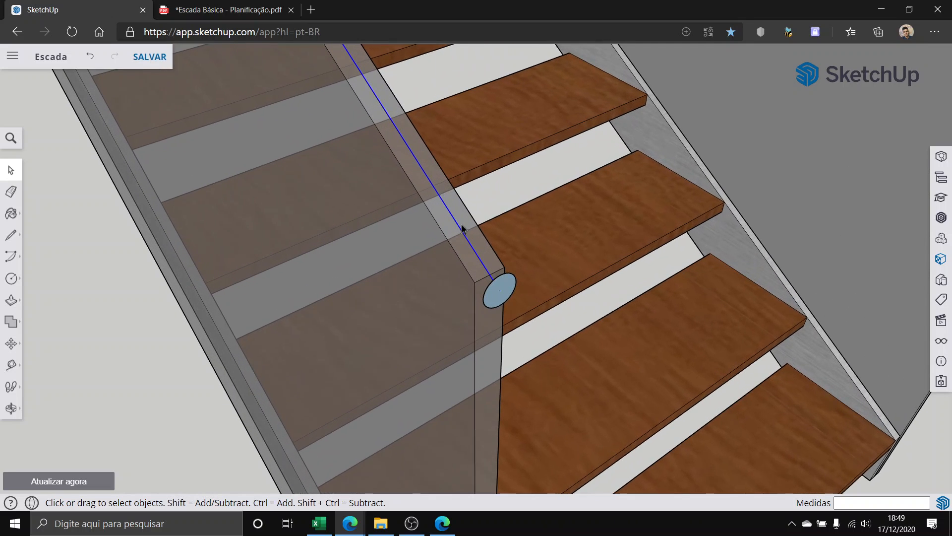
{"action": "middle_click_drag", "start_coordinate": [495, 283], "coordinate": [521, 223]}
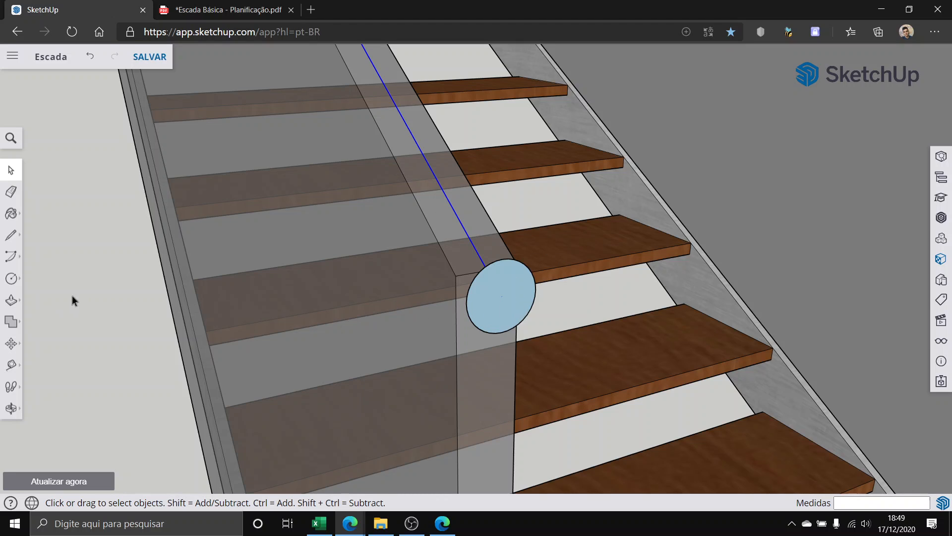
Step: Try to extrude the first railing's circle a short way along the guide line with Follow Me, and undo it
{"action": "left_click", "coordinate": [11, 278]}
{"action": "left_click", "coordinate": [11, 300]}
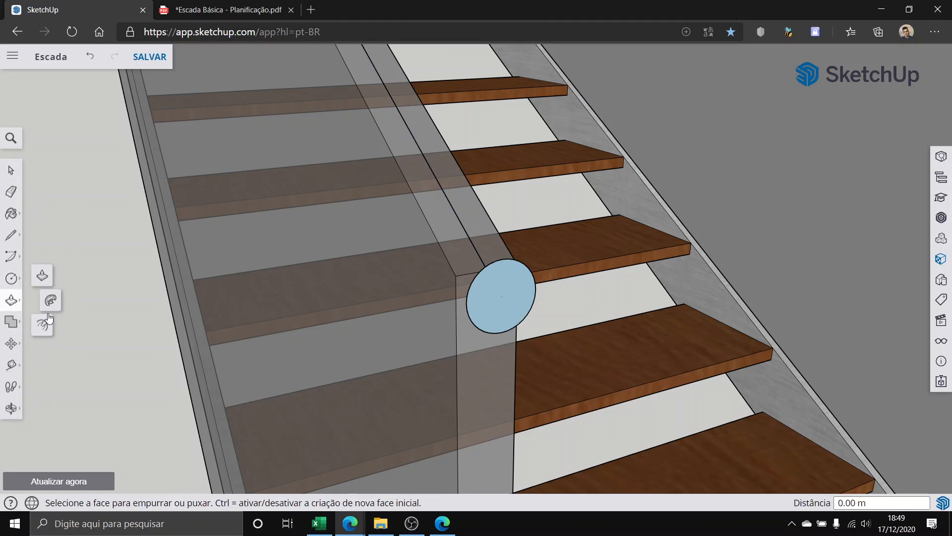
{"action": "left_click", "coordinate": [50, 300]}
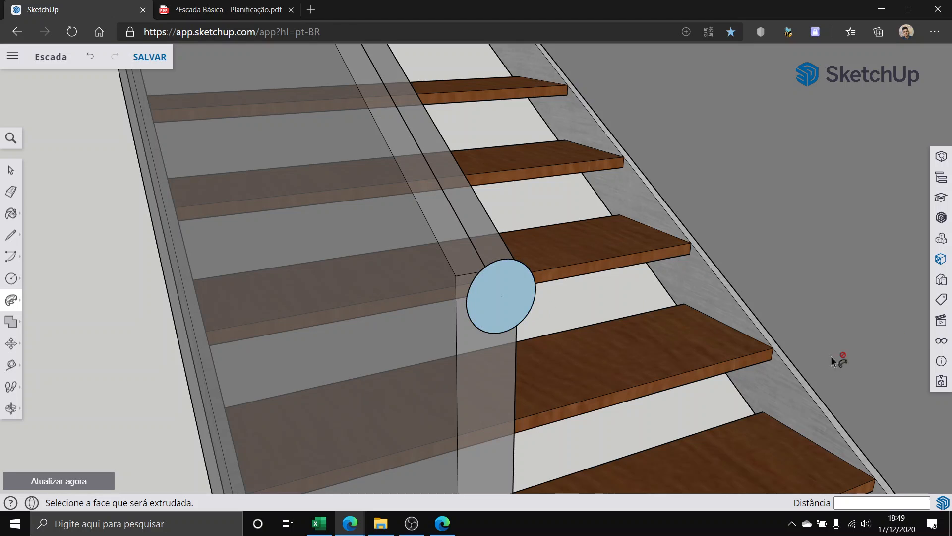
{"action": "left_click", "coordinate": [516, 295]}
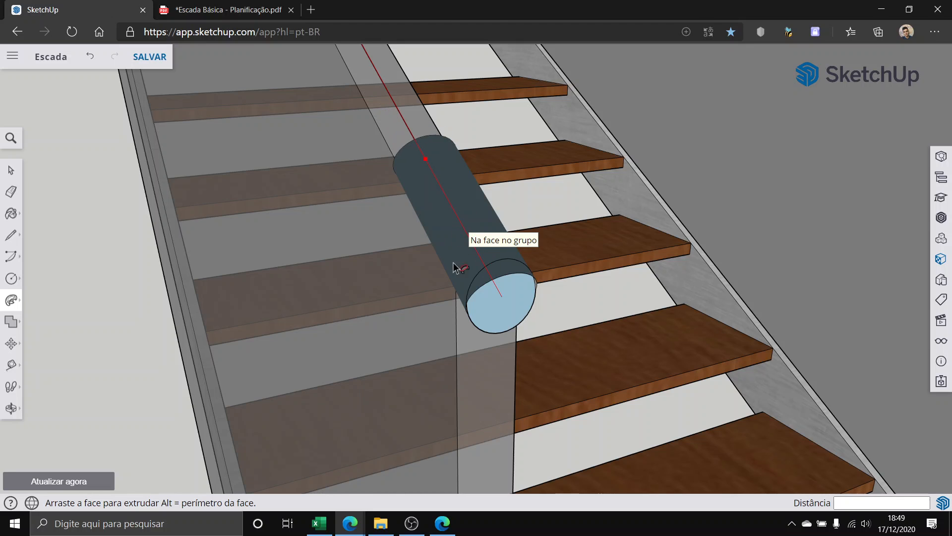
{"action": "middle_click_drag", "start_coordinate": [526, 355], "coordinate": [450, 249]}
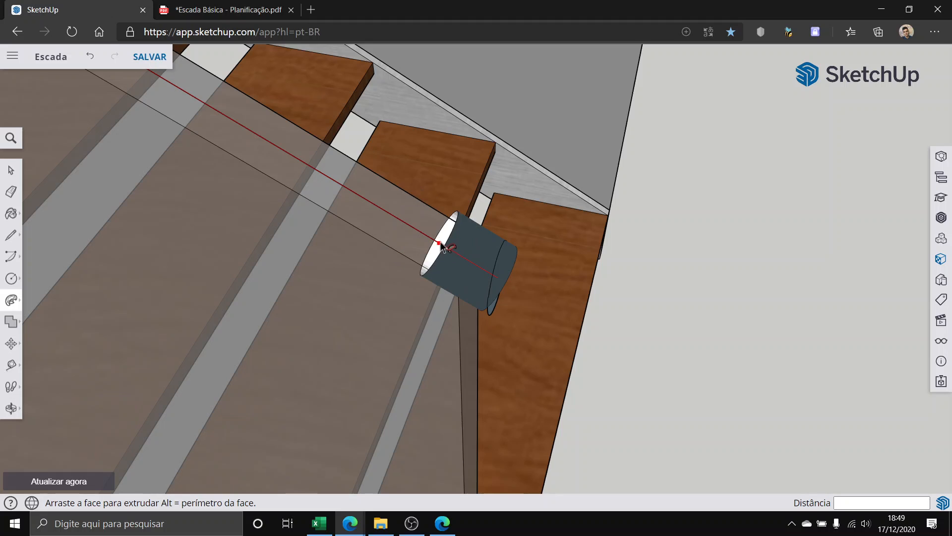
{"action": "left_click", "coordinate": [442, 246]}
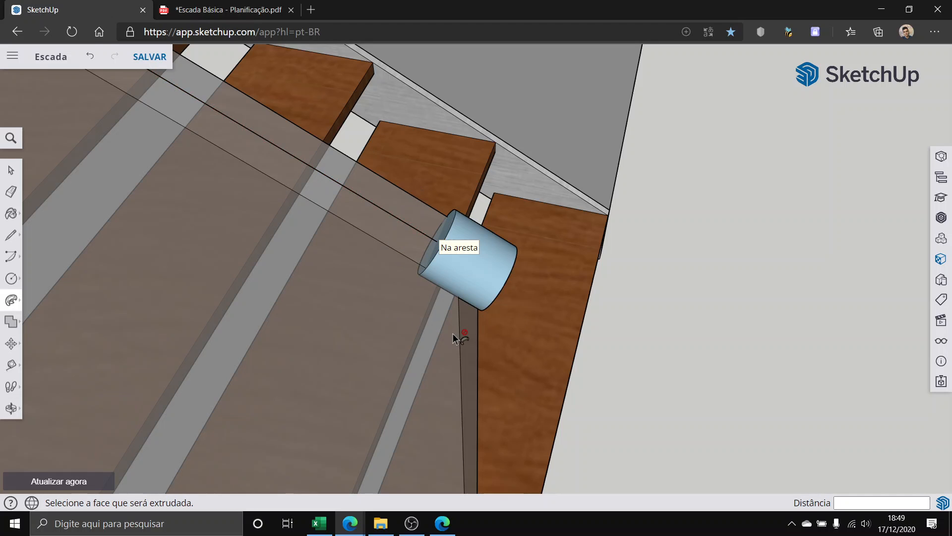
{"action": "key", "text": "ctrl+z"}
{"action": "mouse_move", "coordinate": [482, 272]}
{"action": "middle_mouse_down"}
{"action": "mouse_move", "coordinate": [347, 217]}
{"action": "mouse_move", "coordinate": [361, 201]}
{"action": "mouse_move", "coordinate": [496, 278]}
{"action": "middle_mouse_up"}
{"action": "left_click", "coordinate": [489, 283]}
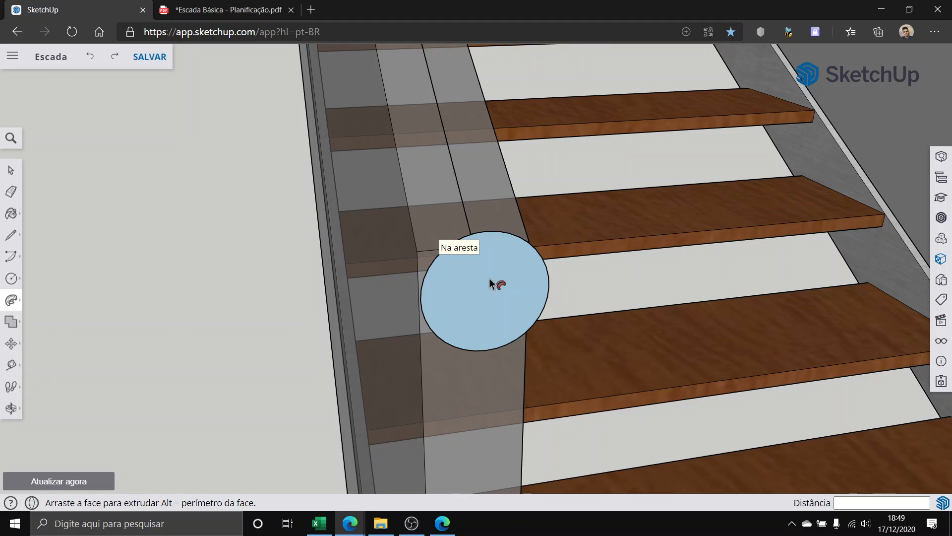
{"action": "scroll", "coordinate": [348, 293], "scroll_direction": "down", "scroll_amount": 5}
{"action": "scroll", "coordinate": [349, 283], "scroll_direction": "up", "scroll_amount": 5}
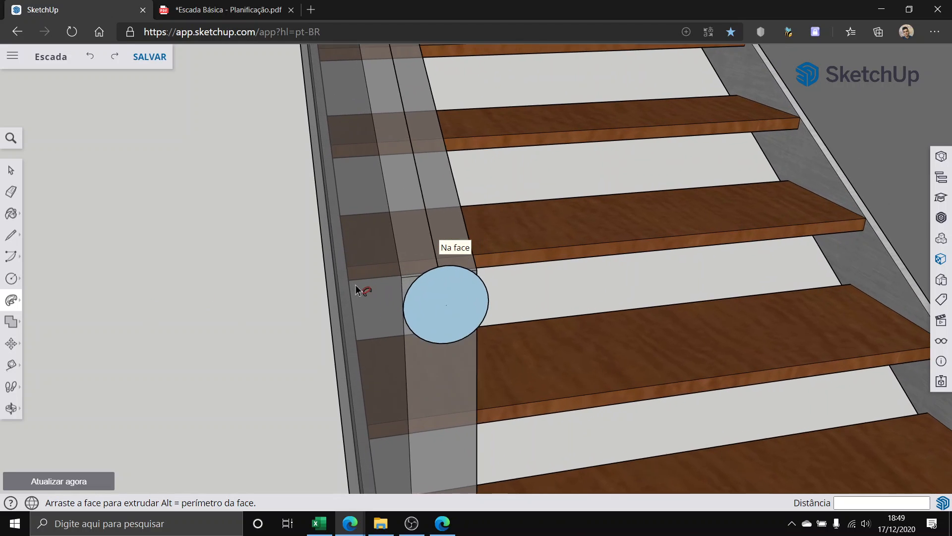
{"action": "middle_click_drag", "start_coordinate": [477, 308], "coordinate": [45, 189]}
{"action": "key", "text": "space"}
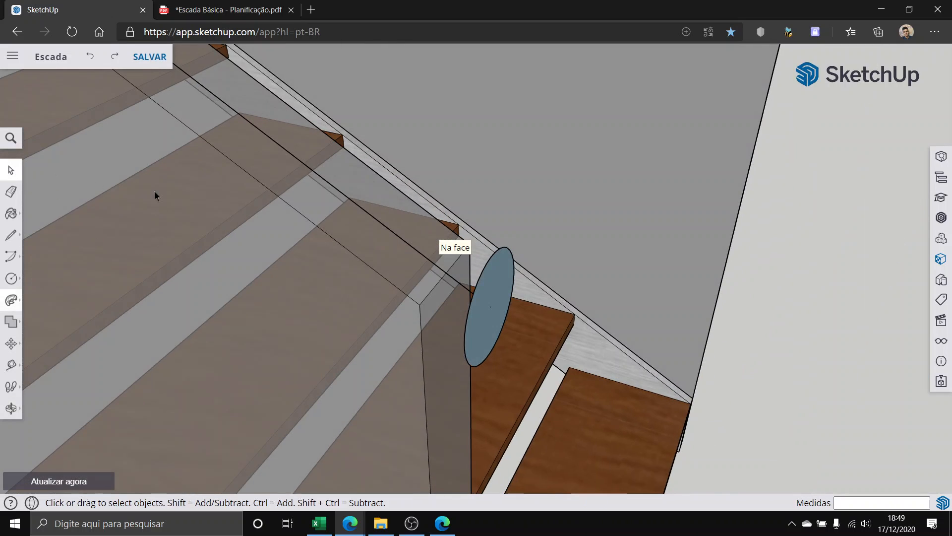
{"action": "left_click", "coordinate": [493, 295]}
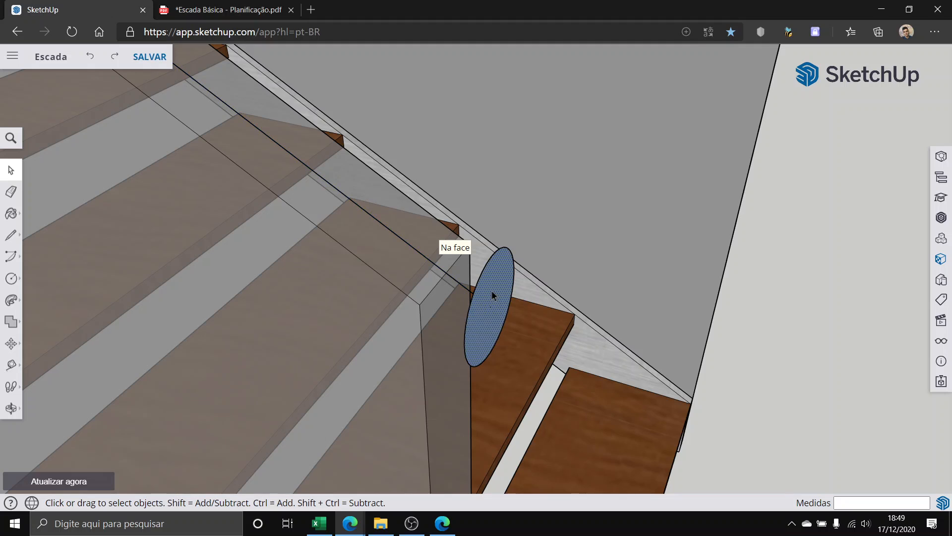
{"action": "left_click", "coordinate": [11, 299]}
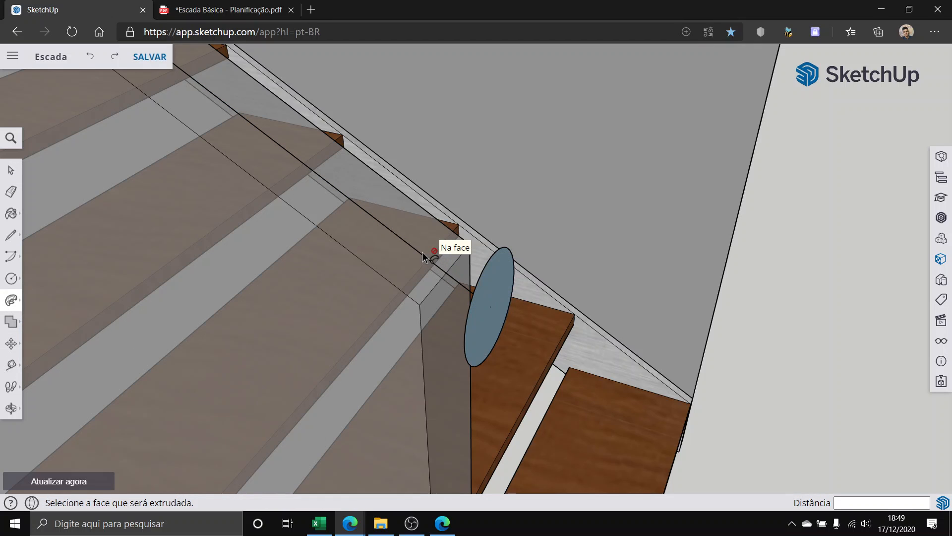
{"action": "scroll", "coordinate": [422, 251], "scroll_direction": "down", "scroll_amount": 5}
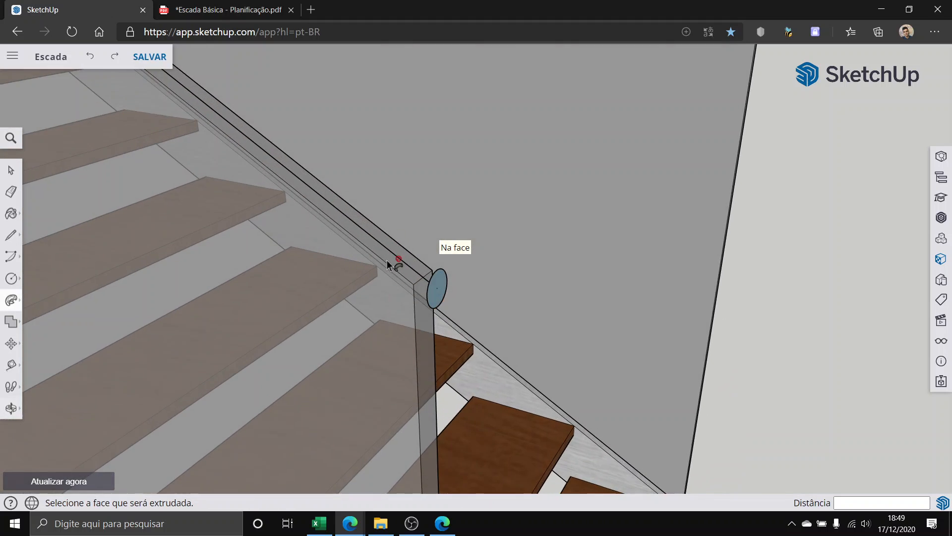
{"action": "scroll", "coordinate": [447, 275], "scroll_direction": "up", "scroll_amount": 6}
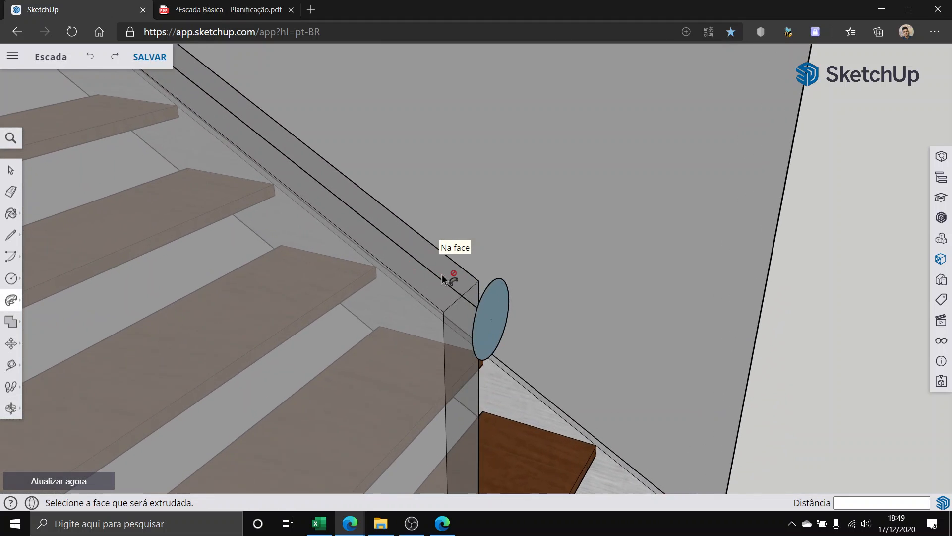
Step: Extrude the first railing's circle along its selected guide line with Follow Me to form a full-length round handrail
{"action": "left_click", "coordinate": [10, 170]}
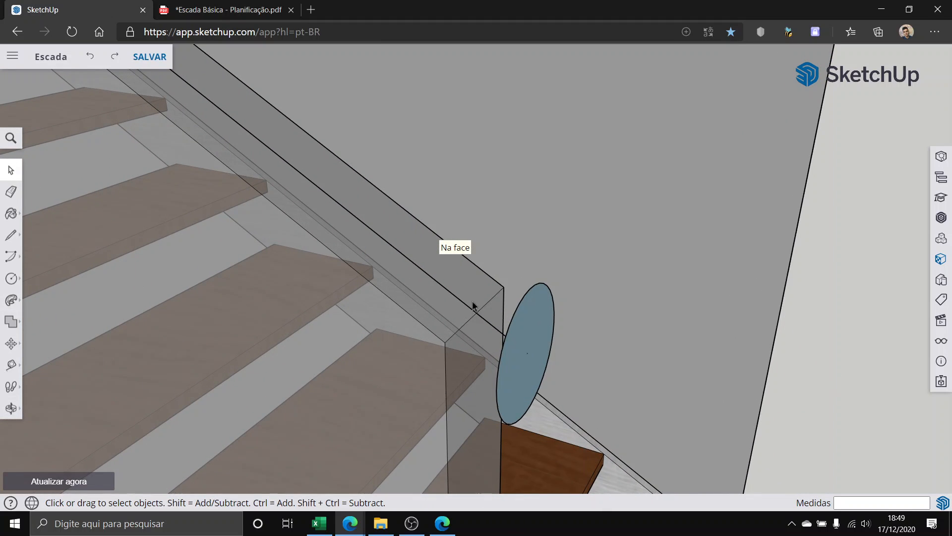
{"action": "left_click", "coordinate": [11, 300]}
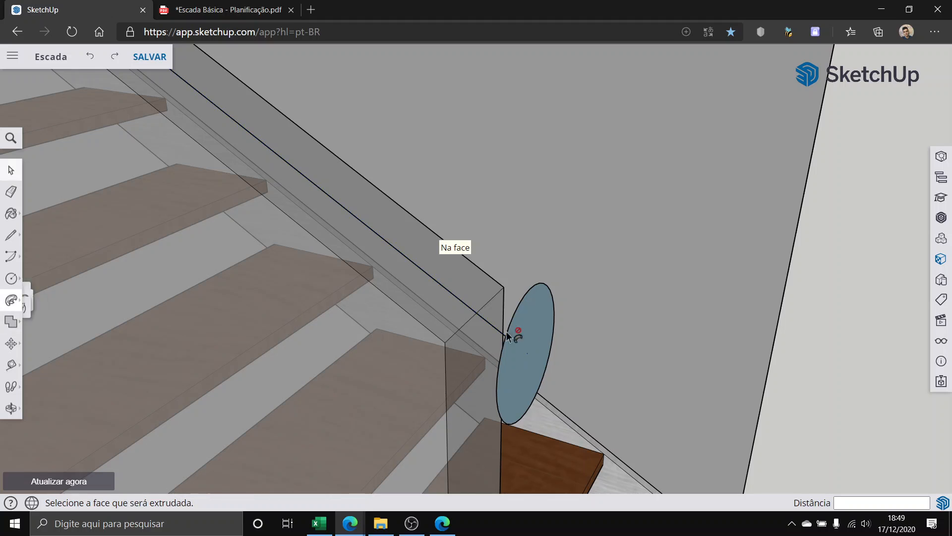
{"action": "left_click", "coordinate": [542, 336]}
{"action": "scroll", "coordinate": [453, 329], "scroll_direction": "down", "scroll_amount": 6}
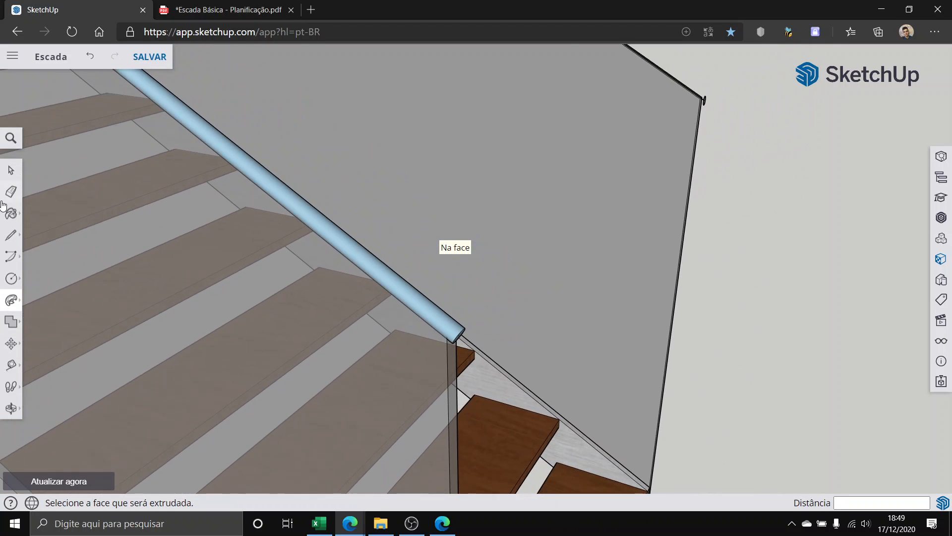
{"action": "left_click", "coordinate": [8, 173]}
Step: Examine the first railing's new handrail along its full length and around its round end cap
{"action": "scroll", "coordinate": [109, 213], "scroll_direction": "down", "scroll_amount": 10}
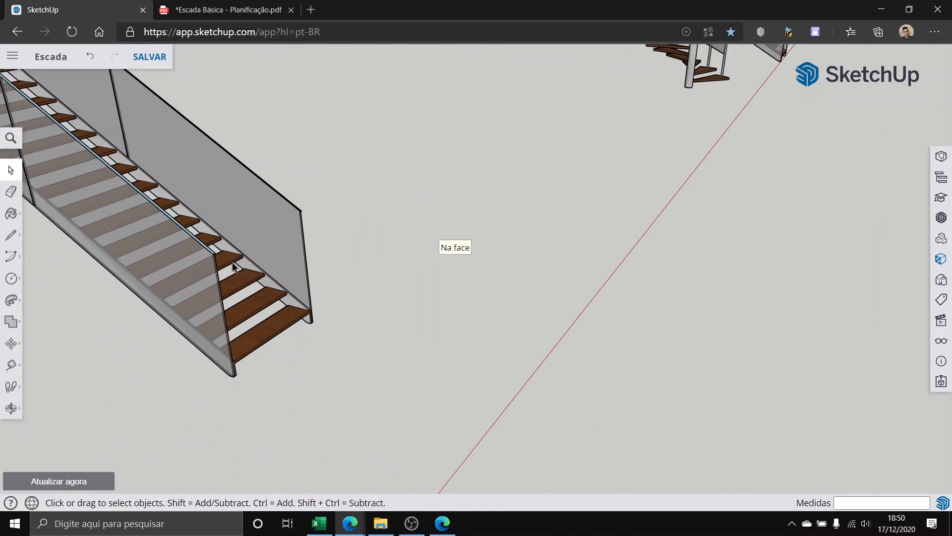
{"action": "scroll", "coordinate": [265, 286], "scroll_direction": "down", "scroll_amount": 2}
{"action": "scroll", "coordinate": [337, 279], "scroll_direction": "up", "scroll_amount": 10}
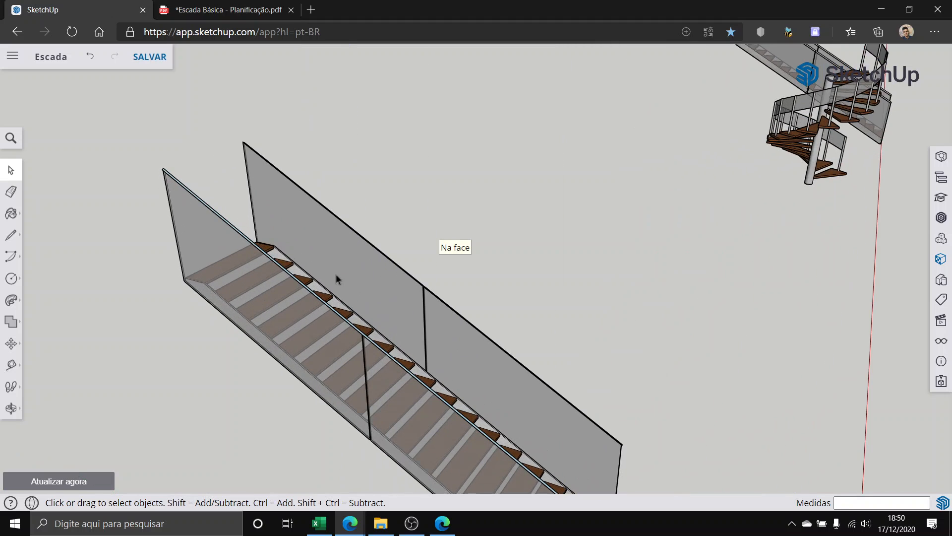
{"action": "scroll", "coordinate": [466, 428], "scroll_direction": "up", "scroll_amount": 6}
{"action": "scroll", "coordinate": [317, 331], "scroll_direction": "down", "scroll_amount": 5}
{"action": "middle_click_drag", "start_coordinate": [371, 332], "coordinate": [595, 319]}
{"action": "scroll", "coordinate": [246, 353], "scroll_direction": "up", "scroll_amount": 3}
{"action": "scroll", "coordinate": [308, 329], "scroll_direction": "up", "scroll_amount": 3}
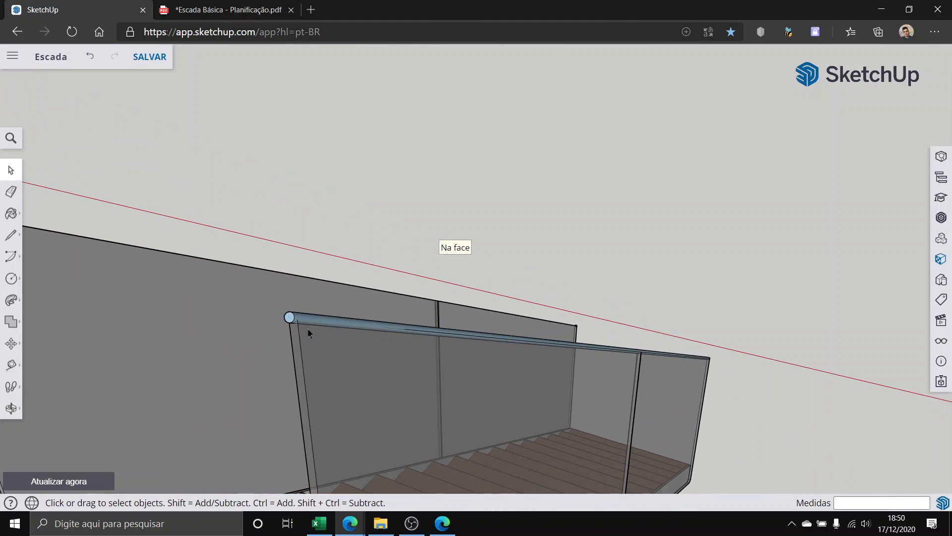
{"action": "scroll", "coordinate": [308, 328], "scroll_direction": "up", "scroll_amount": 8}
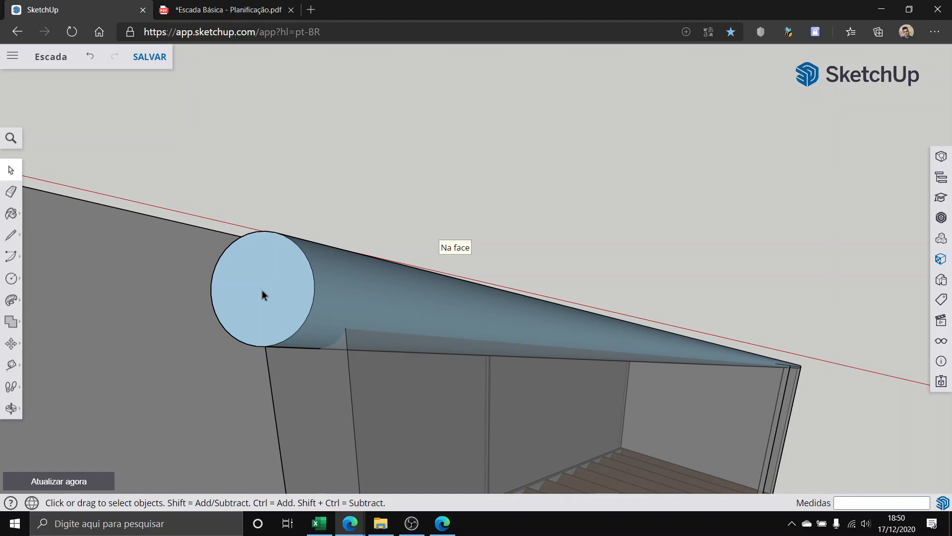
{"action": "middle_click_drag", "start_coordinate": [383, 340], "coordinate": [575, 450]}
{"action": "middle_click_drag", "start_coordinate": [422, 370], "coordinate": [300, 302]}
{"action": "scroll", "coordinate": [302, 304], "scroll_direction": "down", "scroll_amount": 4}
{"action": "scroll", "coordinate": [468, 447], "scroll_direction": "down", "scroll_amount": 6}
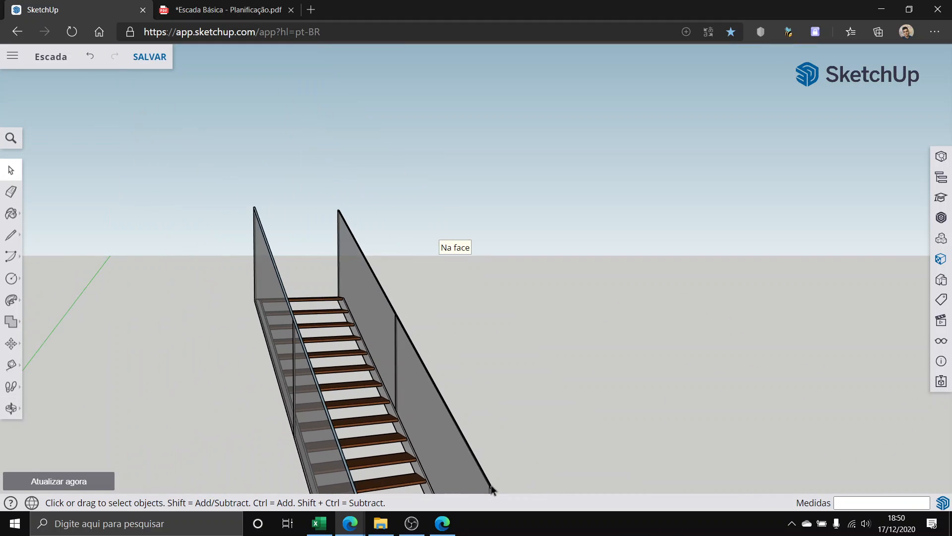
Step: Extrude the opposite railing's circle along that railing's sloped guide line with Follow Me to form the second round handrail
{"action": "scroll", "coordinate": [496, 422], "scroll_direction": "up", "scroll_amount": 8}
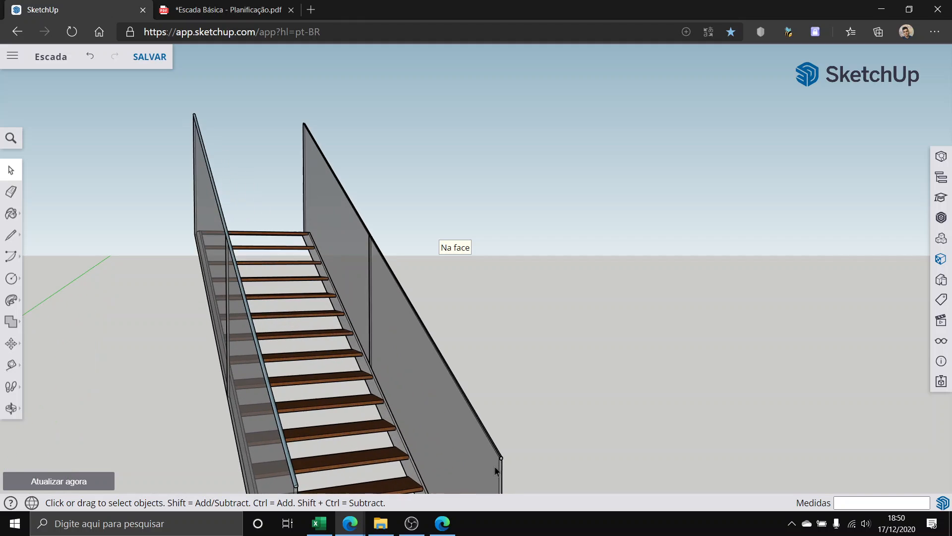
{"action": "scroll", "coordinate": [506, 456], "scroll_direction": "up", "scroll_amount": 6}
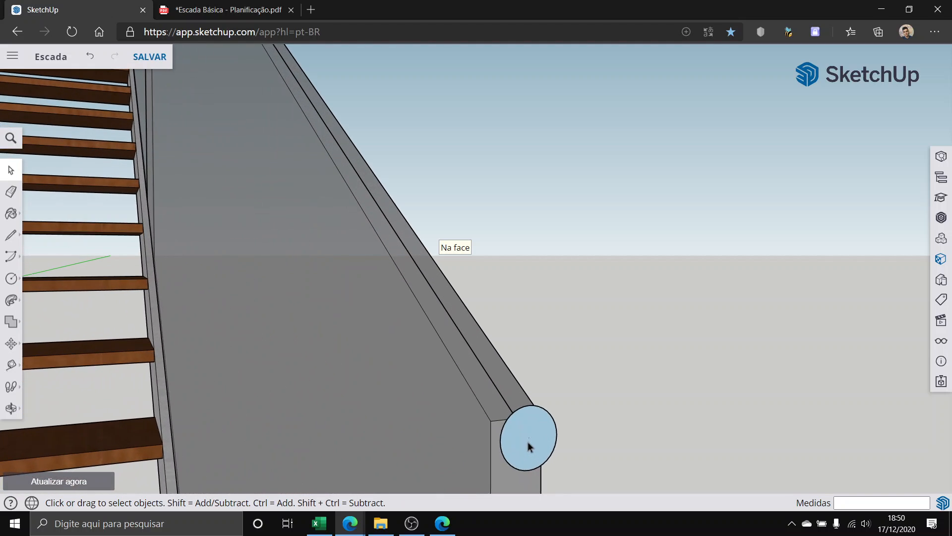
{"action": "middle_click_drag", "start_coordinate": [464, 434], "coordinate": [504, 392]}
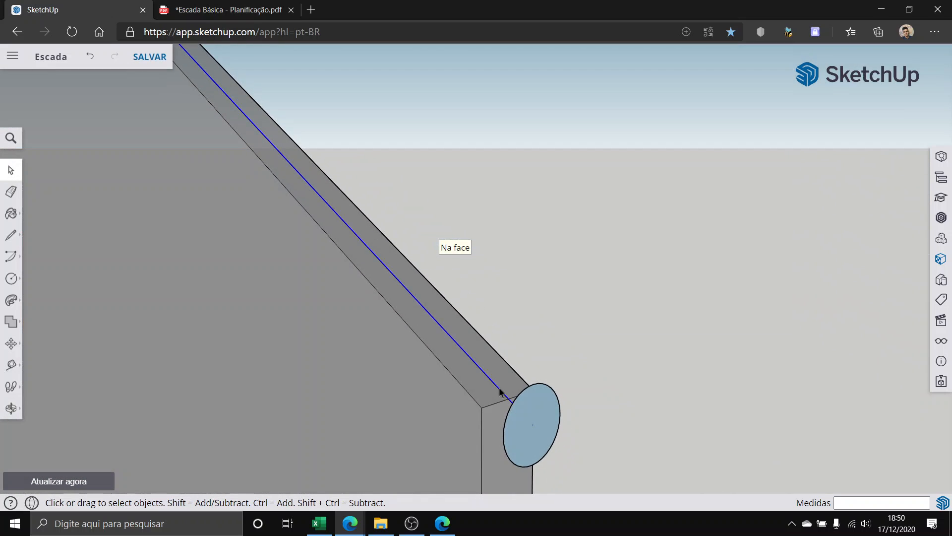
{"action": "middle_click_drag", "start_coordinate": [449, 342], "coordinate": [589, 414]}
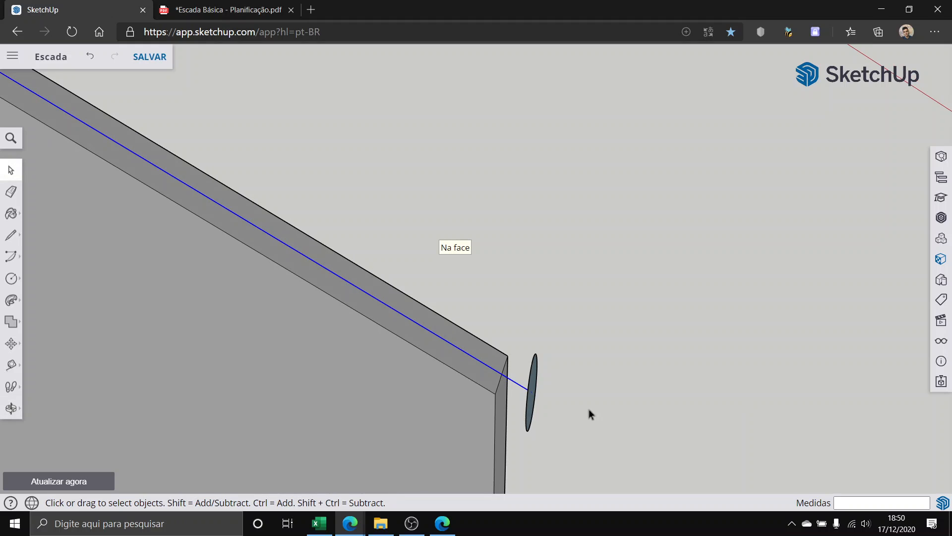
{"action": "scroll", "coordinate": [507, 382], "scroll_direction": "up", "scroll_amount": 3}
{"action": "scroll", "coordinate": [754, 435], "scroll_direction": "down", "scroll_amount": 2}
{"action": "scroll", "coordinate": [260, 409], "scroll_direction": "down", "scroll_amount": 4}
{"action": "scroll", "coordinate": [184, 391], "scroll_direction": "up", "scroll_amount": 3}
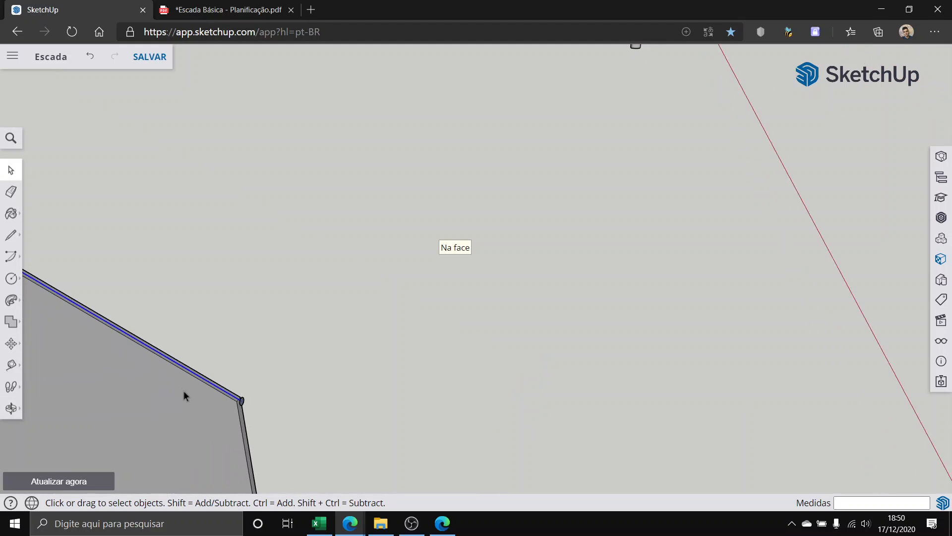
{"action": "scroll", "coordinate": [247, 409], "scroll_direction": "up", "scroll_amount": 4}
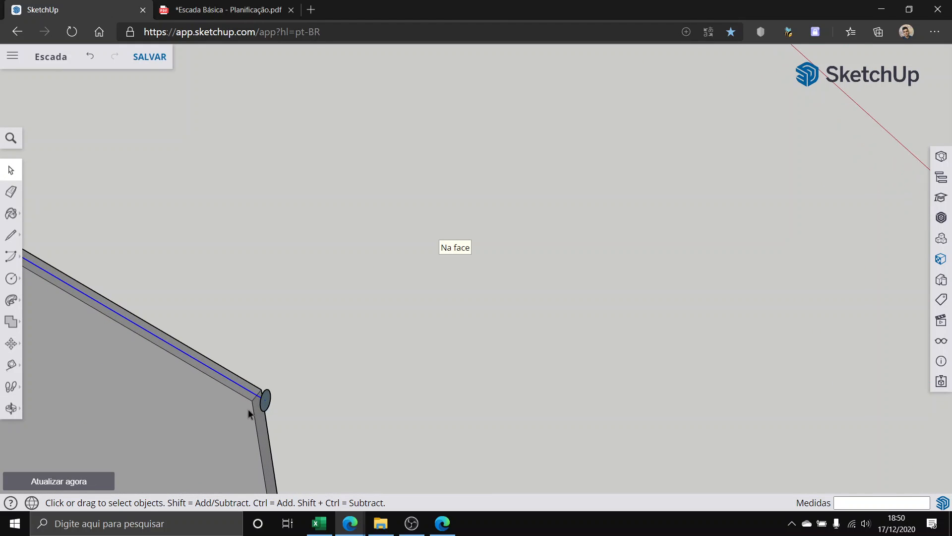
{"action": "left_click", "coordinate": [11, 301]}
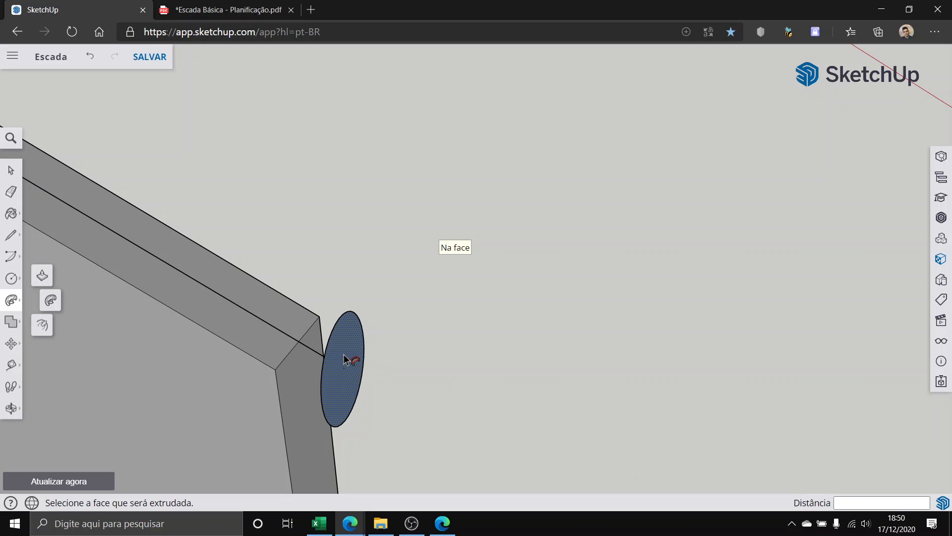
{"action": "left_click", "coordinate": [346, 358]}
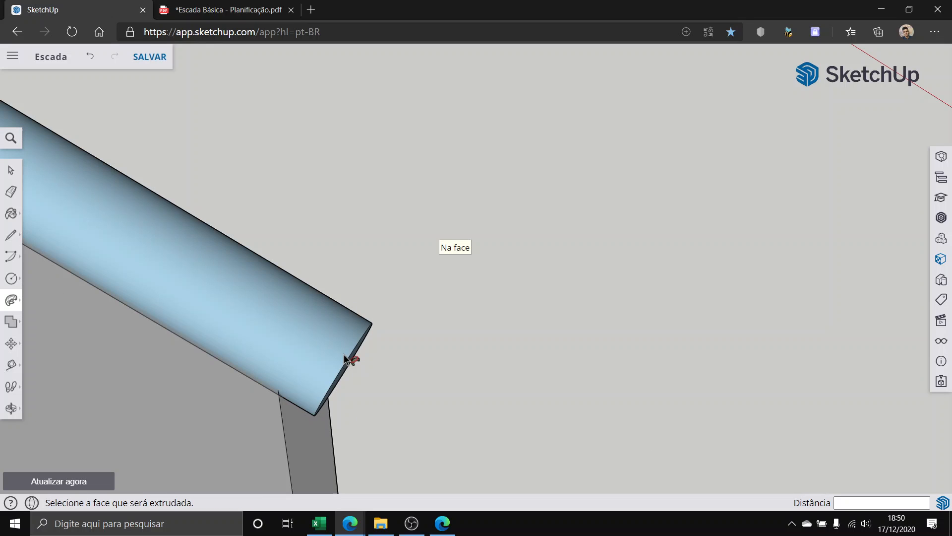
{"action": "left_click", "coordinate": [12, 168]}
Step: Examine both round handrails on top of the glass railings and how their ends meet the panels
{"action": "scroll", "coordinate": [349, 387], "scroll_direction": "down", "scroll_amount": 10}
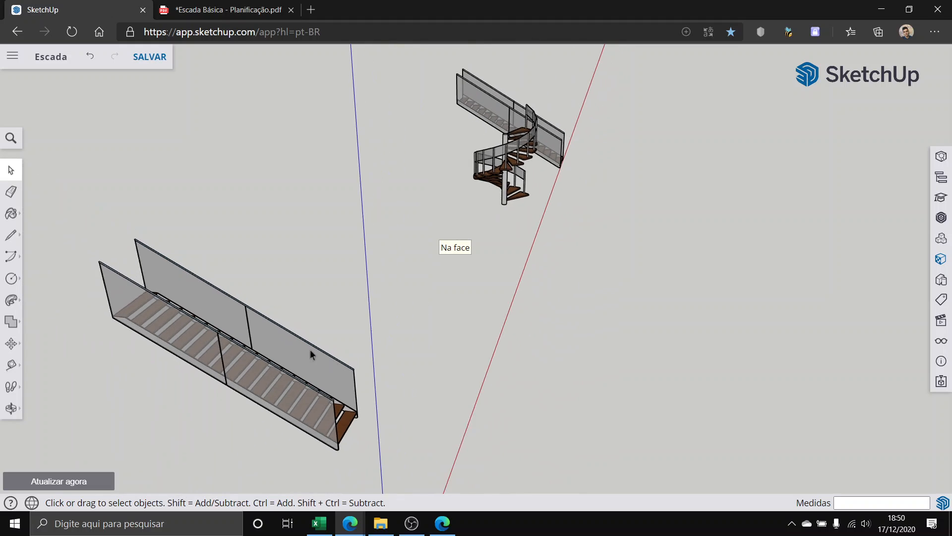
{"action": "scroll", "coordinate": [311, 349], "scroll_direction": "up", "scroll_amount": 6}
{"action": "middle_click_drag", "start_coordinate": [128, 248], "coordinate": [437, 252]}
{"action": "scroll", "coordinate": [643, 281], "scroll_direction": "up", "scroll_amount": 5}
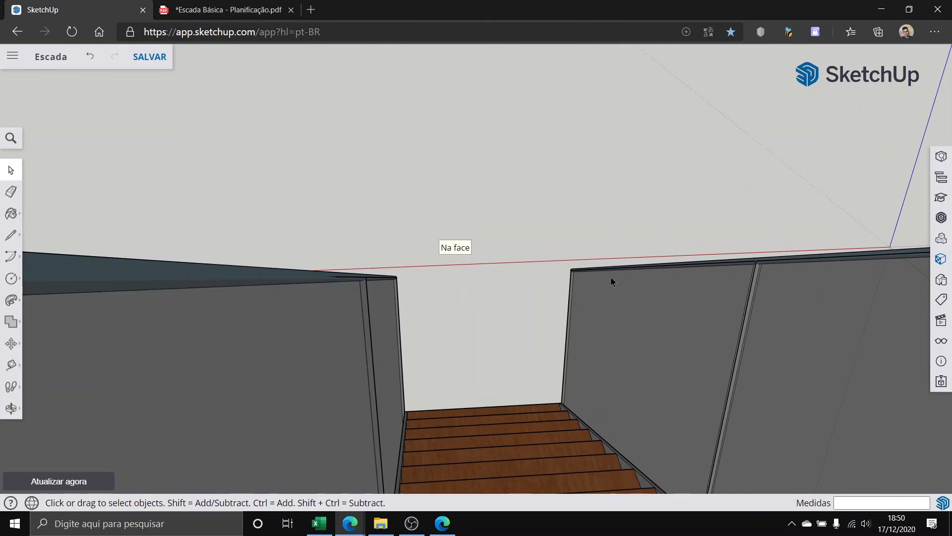
{"action": "scroll", "coordinate": [611, 276], "scroll_direction": "down", "scroll_amount": 5}
{"action": "middle_click_drag", "start_coordinate": [540, 278], "coordinate": [615, 296]}
{"action": "scroll", "coordinate": [867, 246], "scroll_direction": "up", "scroll_amount": 3}
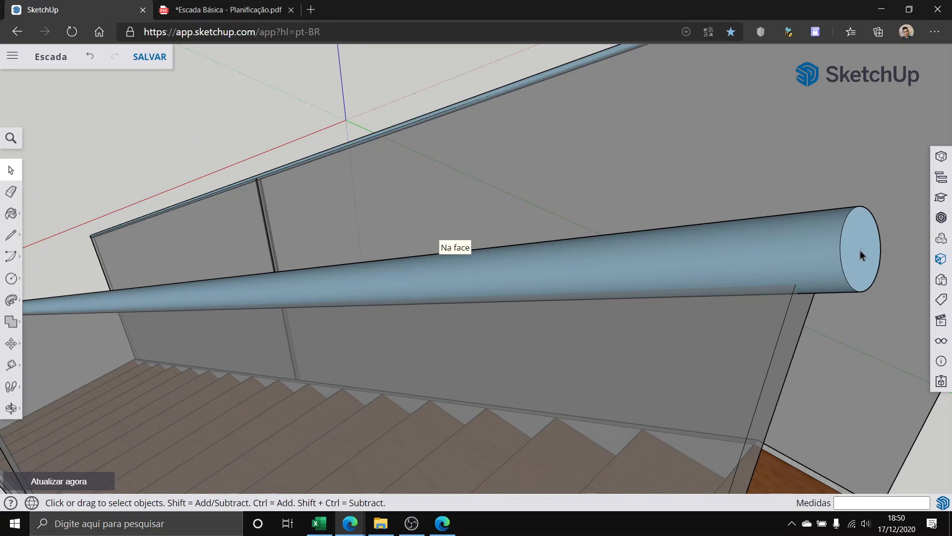
{"action": "scroll", "coordinate": [862, 255], "scroll_direction": "down", "scroll_amount": 6}
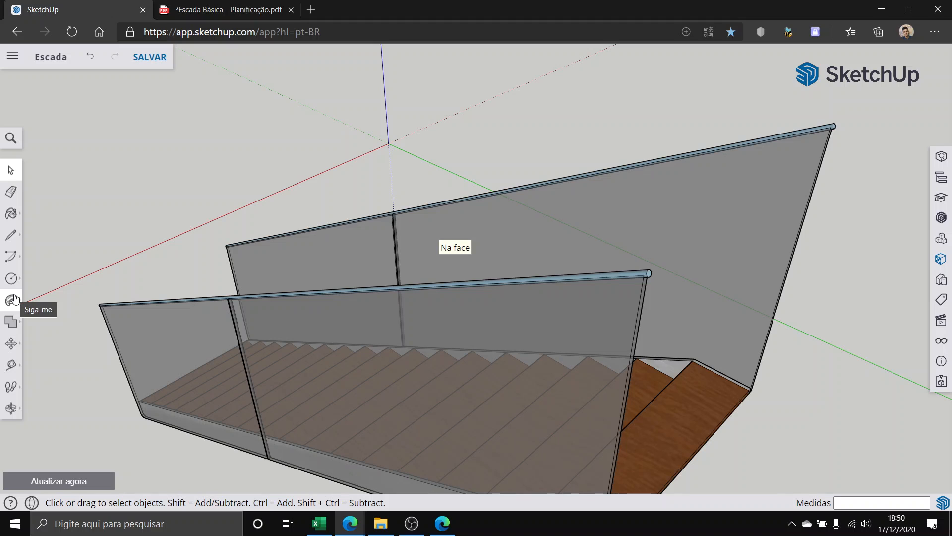
Step: Paint one handrail, including its end cap, with the light grey brushed material from the Metal collection
{"action": "left_click", "coordinate": [11, 213]}
{"action": "scroll", "coordinate": [646, 276], "scroll_direction": "up", "scroll_amount": 1}
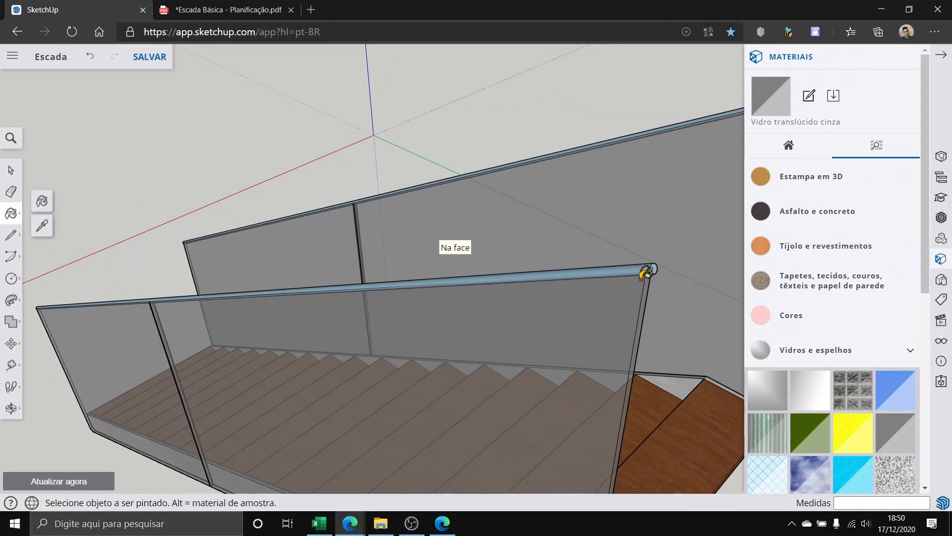
{"action": "left_click", "coordinate": [800, 344]}
{"action": "scroll", "coordinate": [800, 322], "scroll_direction": "down", "scroll_amount": 3}
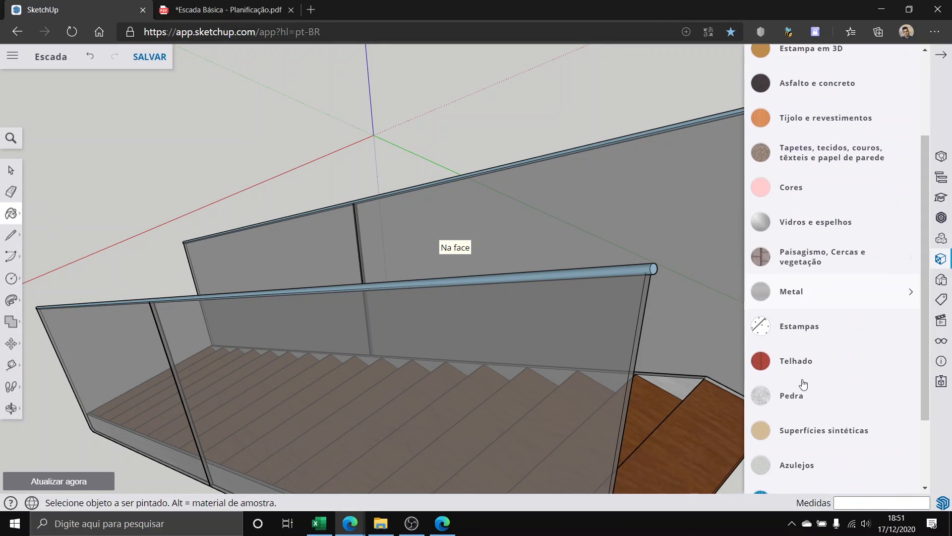
{"action": "left_click", "coordinate": [799, 297]}
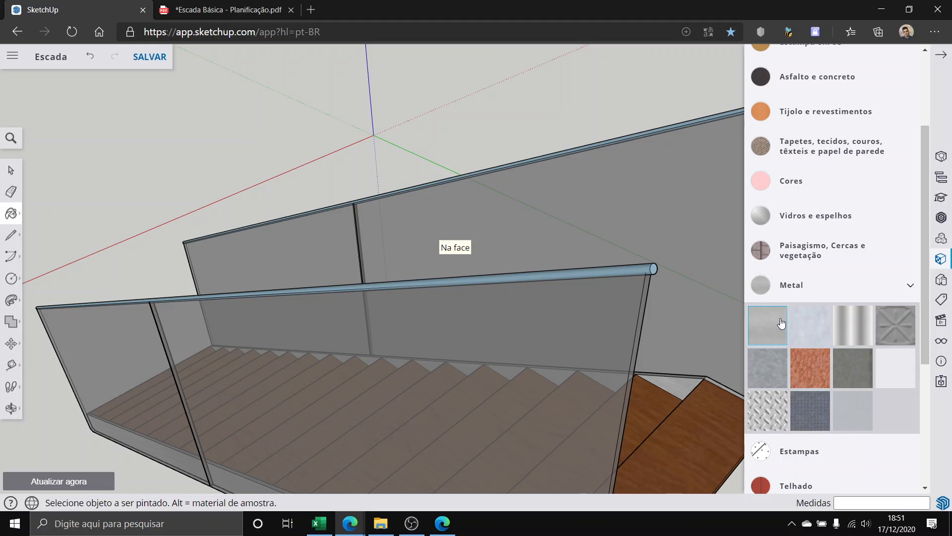
{"action": "scroll", "coordinate": [661, 263], "scroll_direction": "up", "scroll_amount": 1}
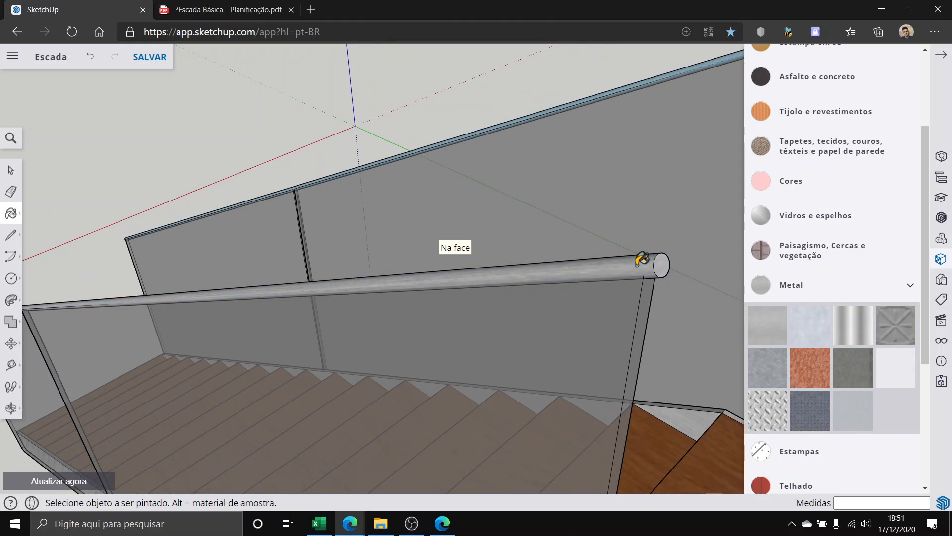
Step: Paint the handrail on the opposite railing, including its end cap, with the same light grey metal material
{"action": "middle_click_drag", "start_coordinate": [640, 257], "coordinate": [344, 296]}
{"action": "scroll", "coordinate": [344, 296], "scroll_direction": "down", "scroll_amount": 5}
{"action": "scroll", "coordinate": [784, 211], "scroll_direction": "down", "scroll_amount": 4}
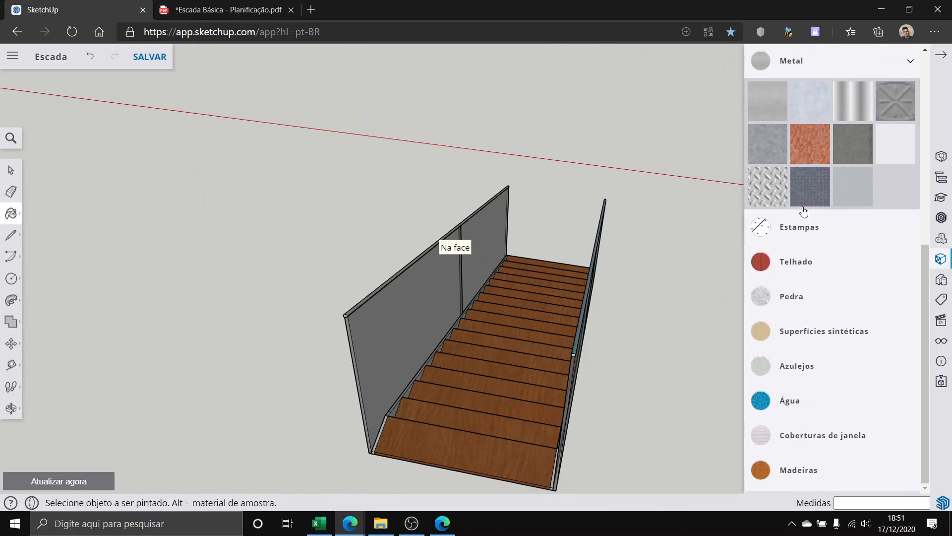
{"action": "scroll", "coordinate": [867, 179], "scroll_direction": "up", "scroll_amount": 7}
{"action": "left_click", "coordinate": [938, 61]}
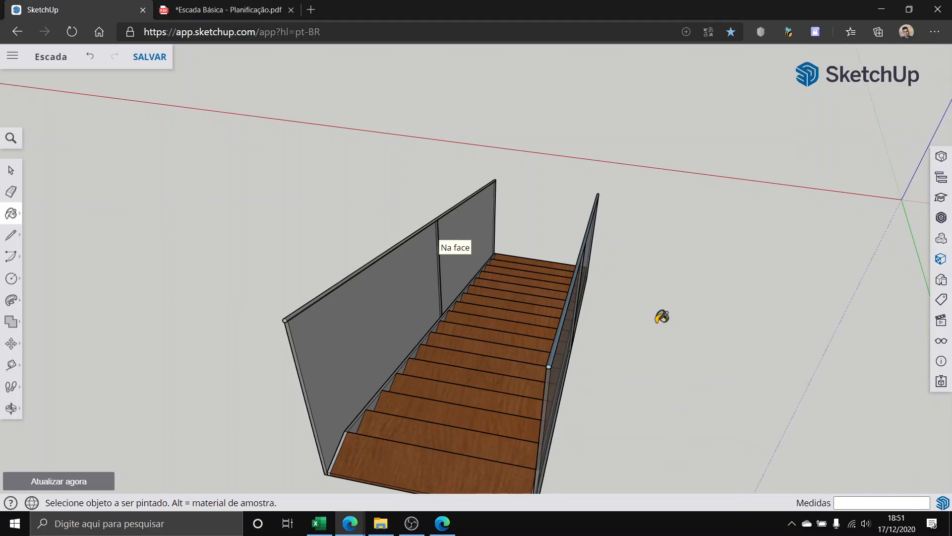
{"action": "scroll", "coordinate": [459, 379], "scroll_direction": "up", "scroll_amount": 5}
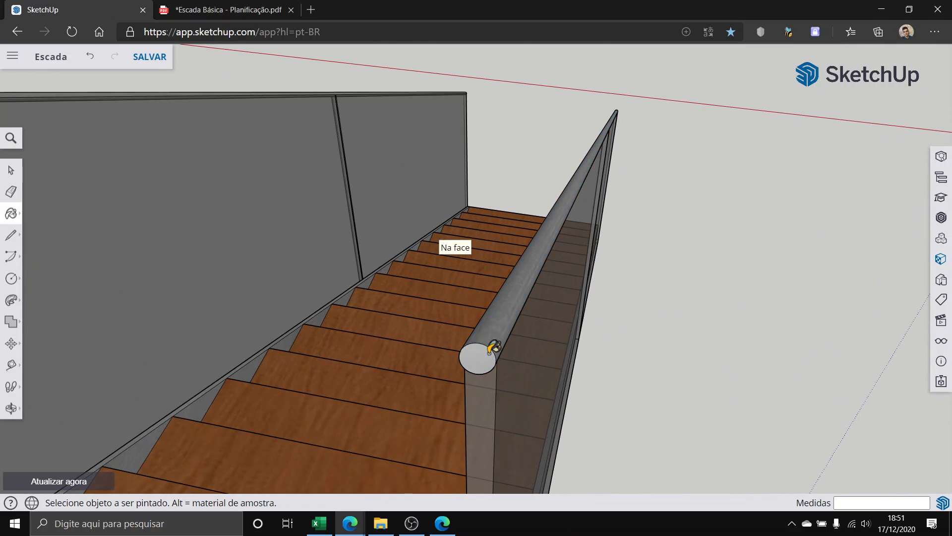
{"action": "scroll", "coordinate": [578, 201], "scroll_direction": "down", "scroll_amount": 8}
{"action": "middle_click_drag", "start_coordinate": [665, 186], "coordinate": [318, 212]}
{"action": "scroll", "coordinate": [485, 368], "scroll_direction": "up", "scroll_amount": 6}
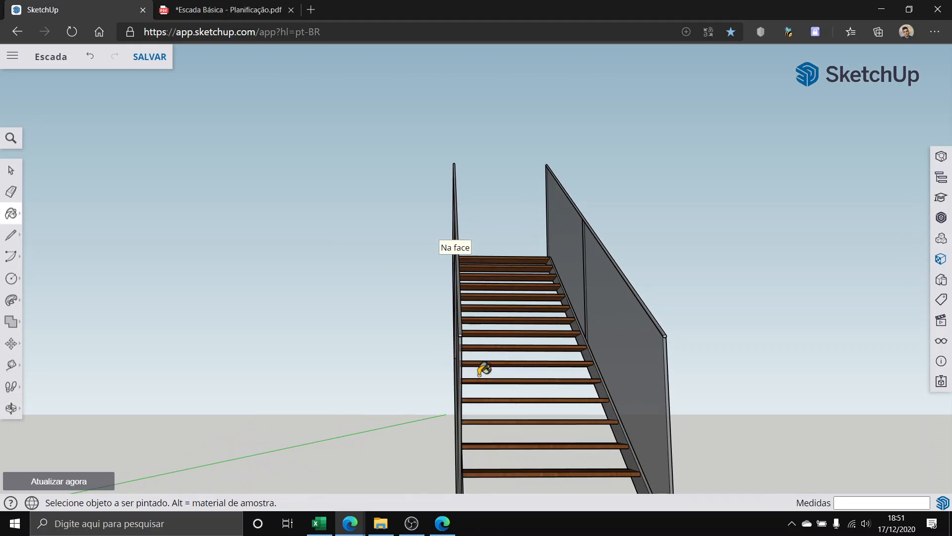
Step: Look over the finished straight staircase with its handrails and compare it with the spiral and reference straight stairs
{"action": "scroll", "coordinate": [506, 404], "scroll_direction": "down", "scroll_amount": 8}
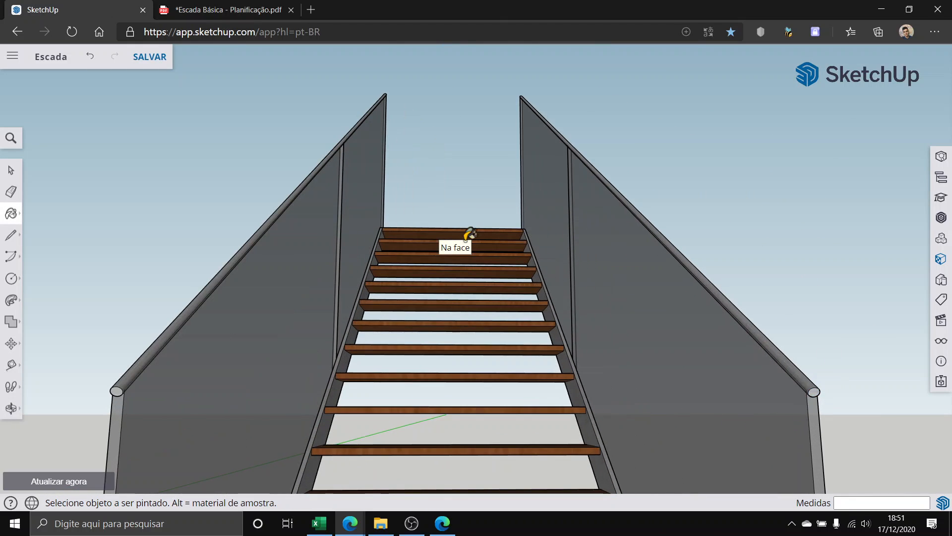
{"action": "left_click", "coordinate": [11, 172]}
{"action": "scroll", "coordinate": [706, 360], "scroll_direction": "down", "scroll_amount": 5}
{"action": "middle_click_drag", "start_coordinate": [706, 360], "coordinate": [254, 339]}
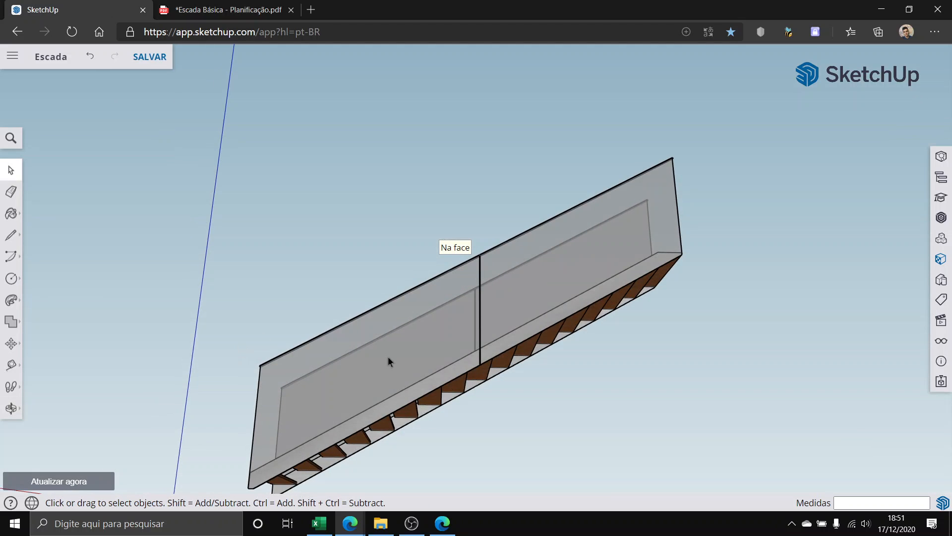
{"action": "middle_click_drag", "start_coordinate": [388, 361], "coordinate": [699, 430]}
{"action": "scroll", "coordinate": [533, 403], "scroll_direction": "down", "scroll_amount": 6}
{"action": "scroll", "coordinate": [577, 427], "scroll_direction": "down", "scroll_amount": 3}
{"action": "middle_click_drag", "start_coordinate": [577, 429], "coordinate": [778, 434]}
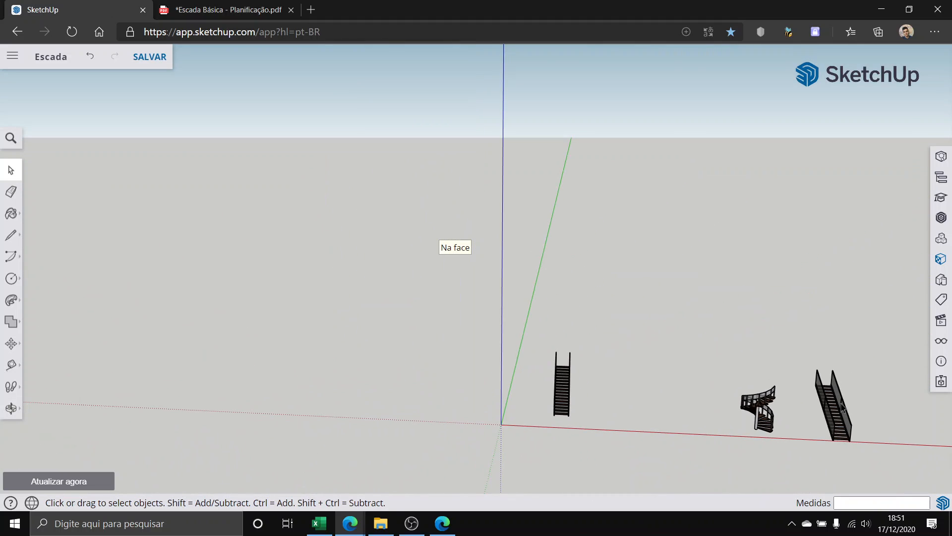
{"action": "scroll", "coordinate": [825, 440], "scroll_direction": "up", "scroll_amount": 10}
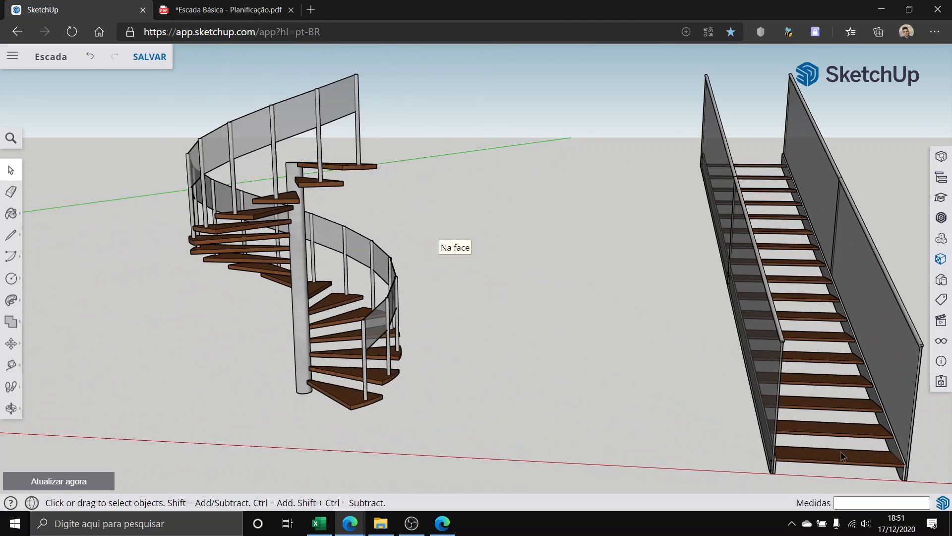
{"action": "scroll", "coordinate": [842, 456], "scroll_direction": "up", "scroll_amount": 6}
{"action": "middle_click_drag", "start_coordinate": [740, 457], "coordinate": [835, 463]}
{"action": "scroll", "coordinate": [835, 462], "scroll_direction": "down", "scroll_amount": 4}
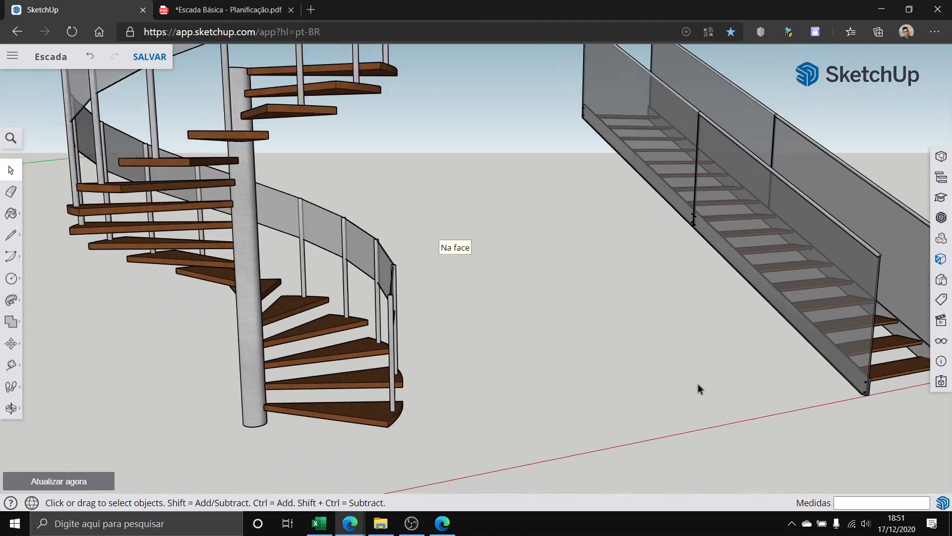
Step: Examine the cylindrical pins fixing the glass panel to the stringer at the foot of the reference straight staircase
{"action": "scroll", "coordinate": [901, 423], "scroll_direction": "up", "scroll_amount": 8}
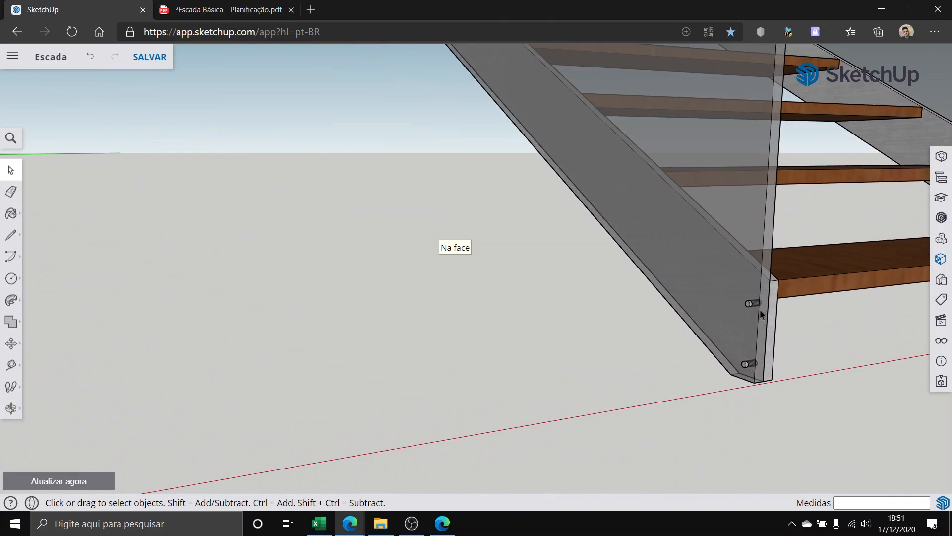
{"action": "scroll", "coordinate": [760, 309], "scroll_direction": "up", "scroll_amount": 6}
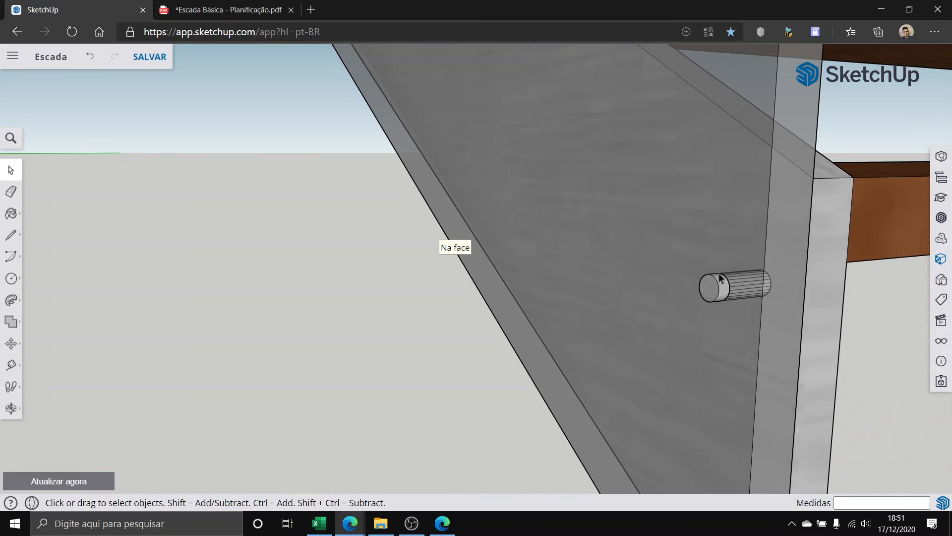
{"action": "scroll", "coordinate": [741, 302], "scroll_direction": "up", "scroll_amount": 2}
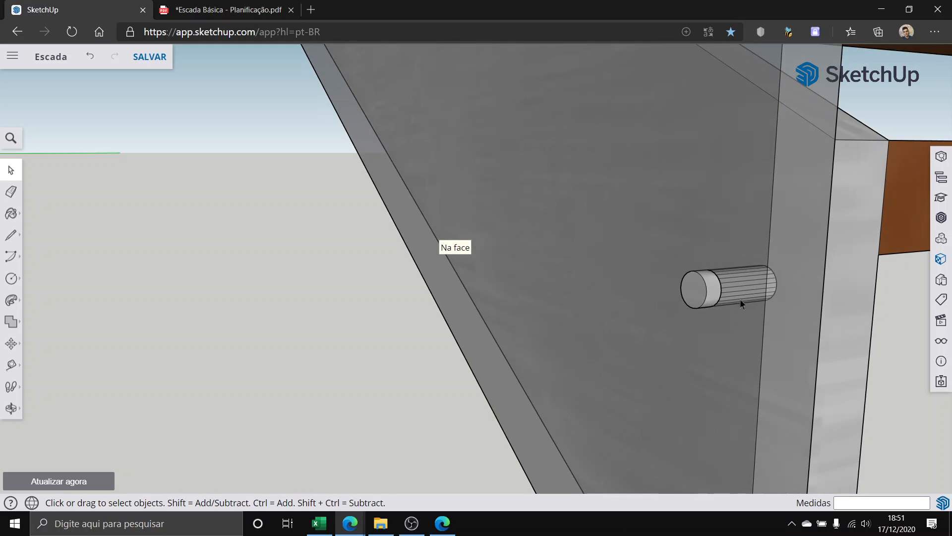
{"action": "middle_click_drag", "start_coordinate": [686, 282], "coordinate": [514, 282]}
{"action": "scroll", "coordinate": [641, 234], "scroll_direction": "down", "scroll_amount": 6}
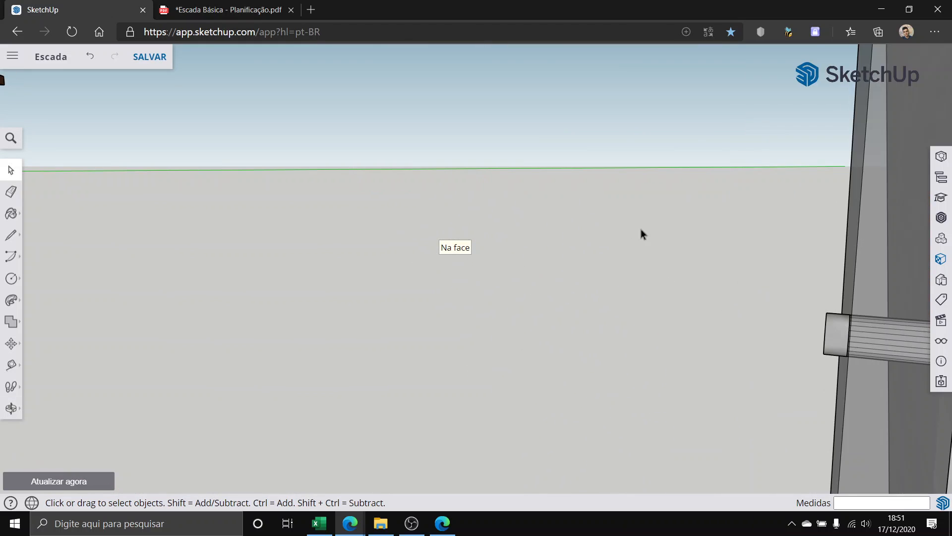
{"action": "scroll", "coordinate": [639, 367], "scroll_direction": "down", "scroll_amount": 10}
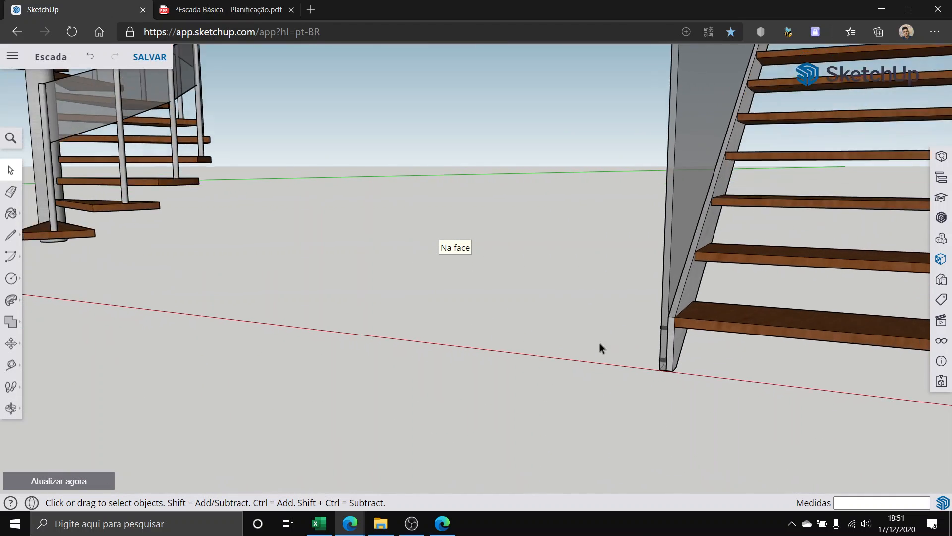
{"action": "scroll", "coordinate": [233, 355], "scroll_direction": "down", "scroll_amount": 4}
{"action": "middle_click_drag", "start_coordinate": [455, 353], "coordinate": [134, 271]}
{"action": "scroll", "coordinate": [159, 270], "scroll_direction": "up", "scroll_amount": 7}
{"action": "scroll", "coordinate": [303, 250], "scroll_direction": "up", "scroll_amount": 3}
{"action": "scroll", "coordinate": [304, 251], "scroll_direction": "down", "scroll_amount": 5}
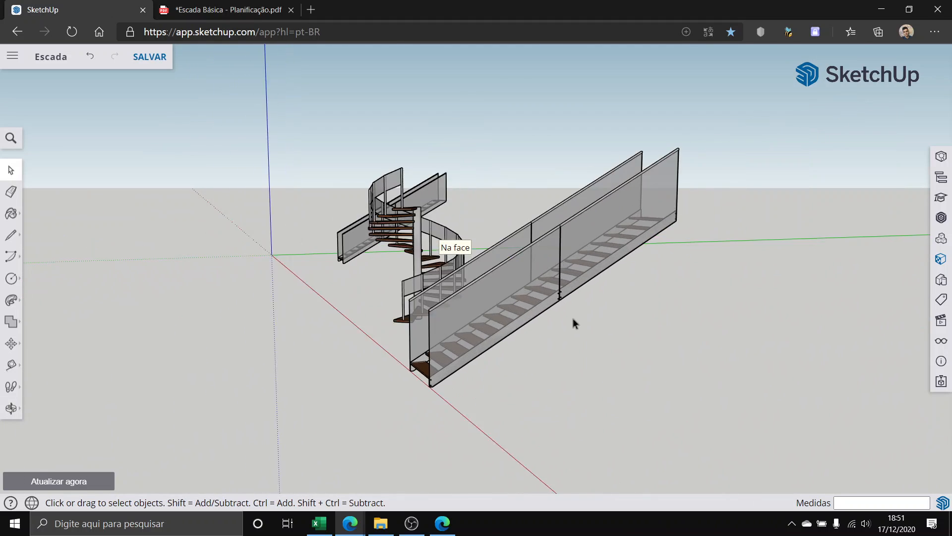
Step: Place a vertical guide about 0.03 m in from the front edge of the new staircase's side at its foot
{"action": "scroll", "coordinate": [572, 318], "scroll_direction": "up", "scroll_amount": 6}
{"action": "scroll", "coordinate": [347, 274], "scroll_direction": "down", "scroll_amount": 4}
{"action": "scroll", "coordinate": [120, 275], "scroll_direction": "up", "scroll_amount": 5}
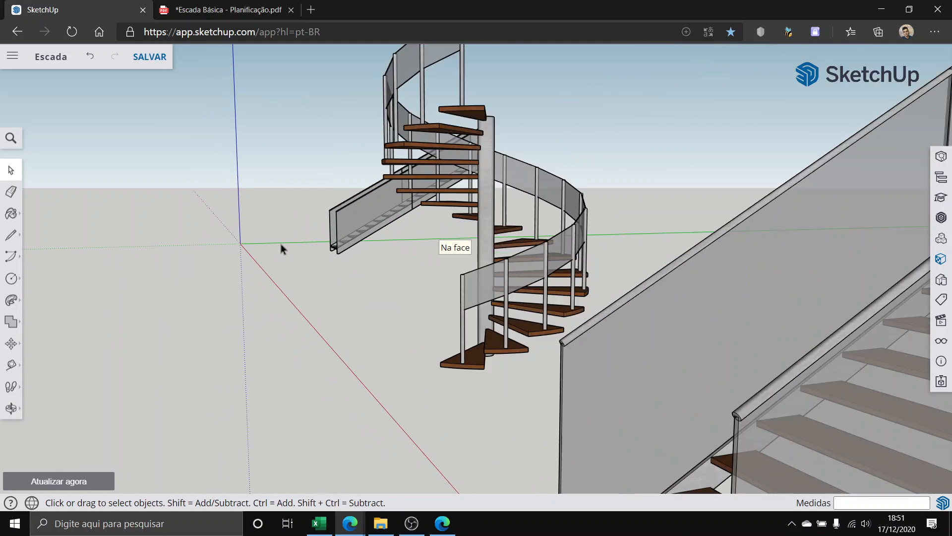
{"action": "scroll", "coordinate": [322, 243], "scroll_direction": "up", "scroll_amount": 5}
{"action": "middle_click_drag", "start_coordinate": [331, 270], "coordinate": [714, 350]}
{"action": "scroll", "coordinate": [546, 321], "scroll_direction": "down", "scroll_amount": 3}
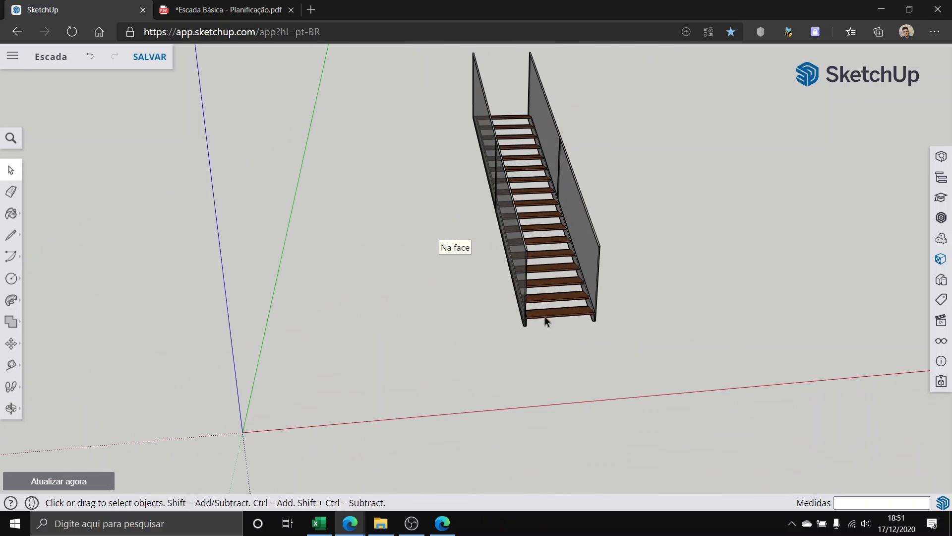
{"action": "scroll", "coordinate": [541, 315], "scroll_direction": "up", "scroll_amount": 4}
{"action": "middle_click_drag", "start_coordinate": [535, 310], "coordinate": [774, 269]}
{"action": "scroll", "coordinate": [586, 392], "scroll_direction": "up", "scroll_amount": 6}
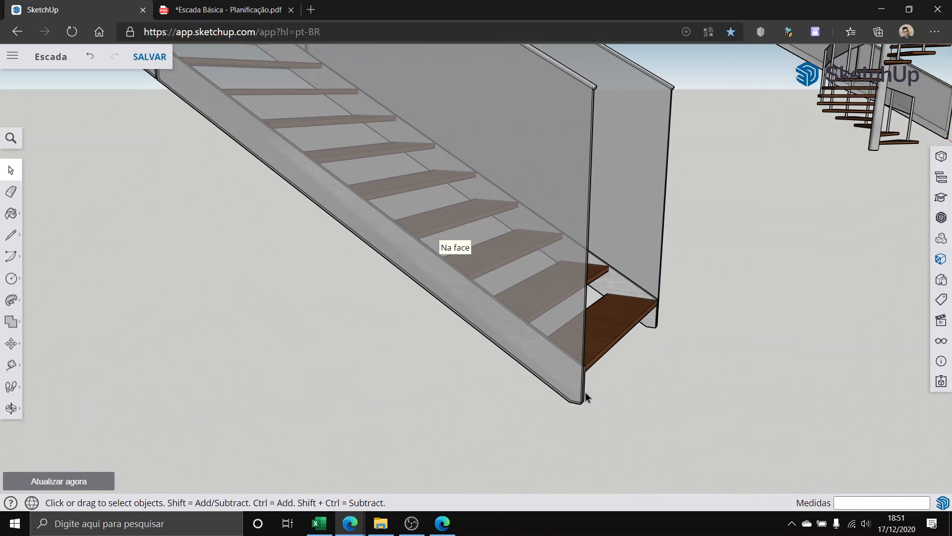
{"action": "scroll", "coordinate": [580, 394], "scroll_direction": "up", "scroll_amount": 4}
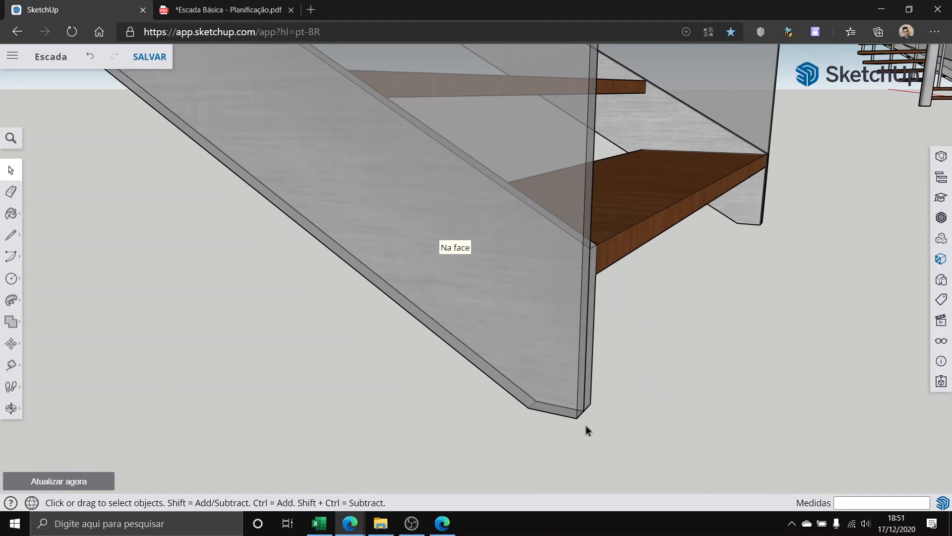
{"action": "middle_click_drag", "start_coordinate": [506, 251], "coordinate": [813, 226]}
{"action": "left_click", "coordinate": [14, 367]}
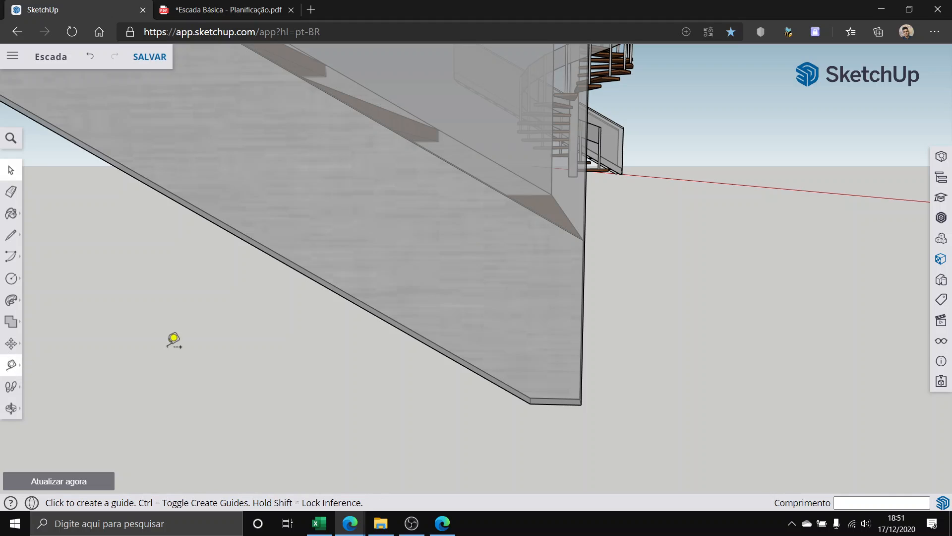
{"action": "scroll", "coordinate": [731, 287], "scroll_direction": "up", "scroll_amount": 2}
{"action": "left_click", "coordinate": [578, 315]}
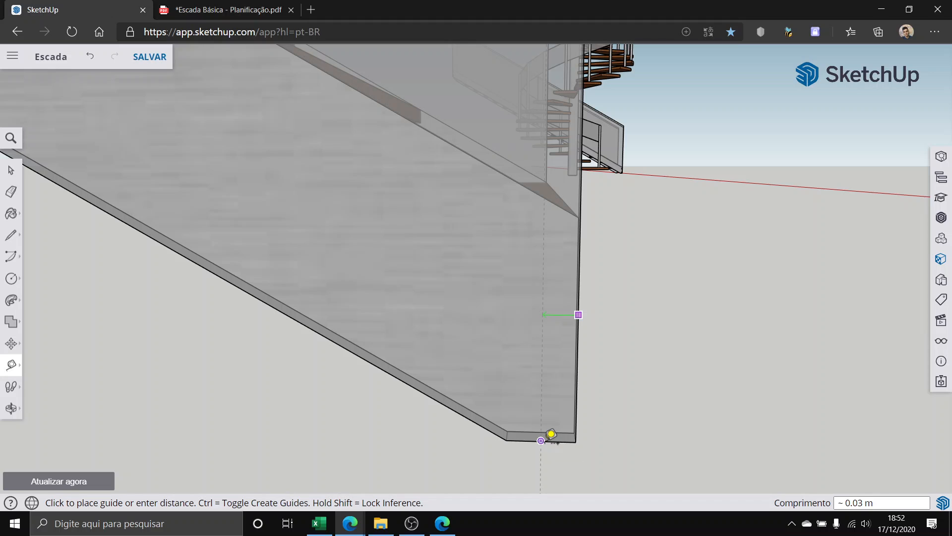
{"action": "left_click", "coordinate": [549, 319]}
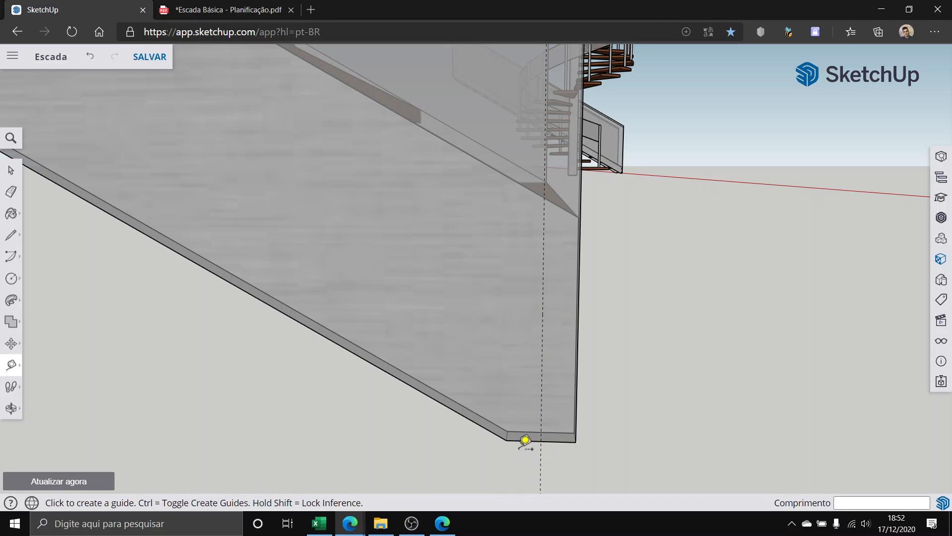
Step: Place a horizontal guide above the bottom edge of the same stair side, crossing the vertical guide
{"action": "scroll", "coordinate": [541, 332], "scroll_direction": "up", "scroll_amount": 1}
{"action": "scroll", "coordinate": [531, 473], "scroll_direction": "up", "scroll_amount": 1}
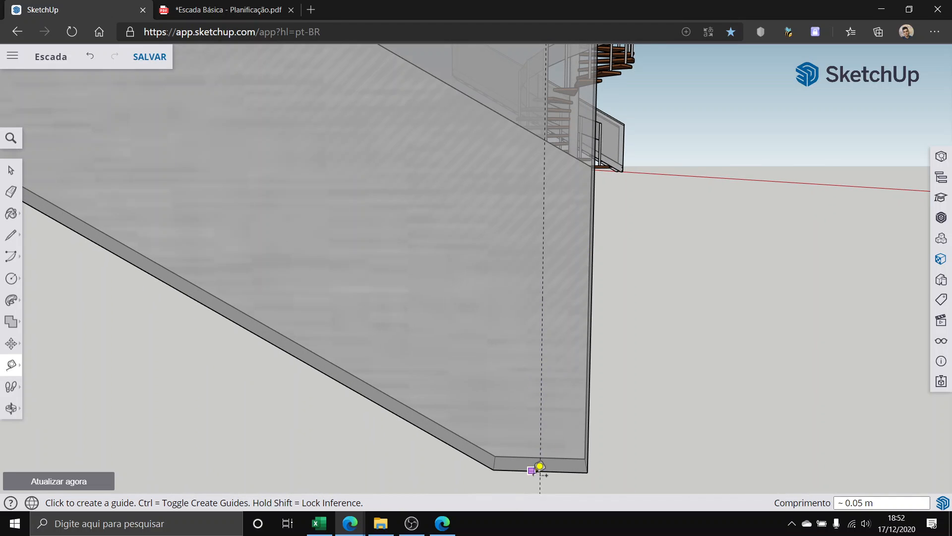
{"action": "left_click", "coordinate": [550, 469]}
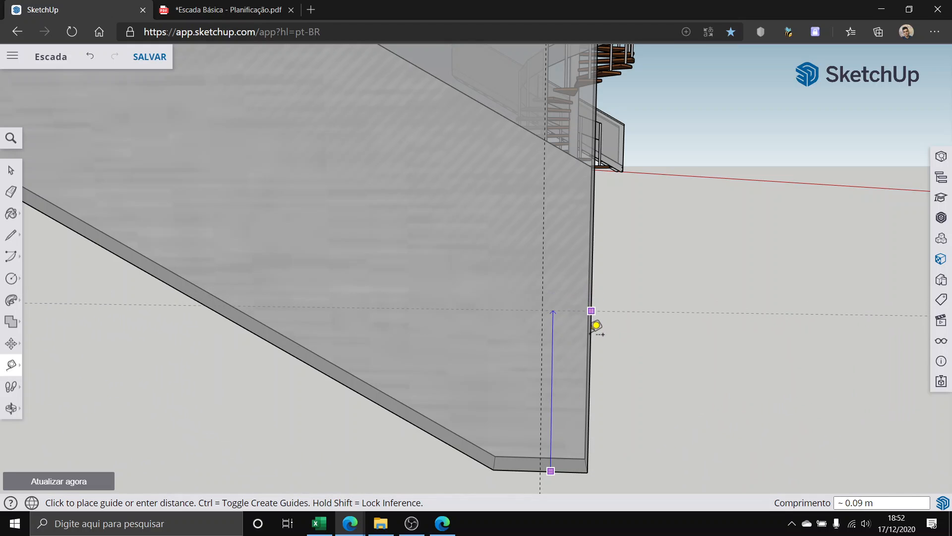
{"action": "middle_click_drag", "start_coordinate": [595, 306], "coordinate": [597, 249]}
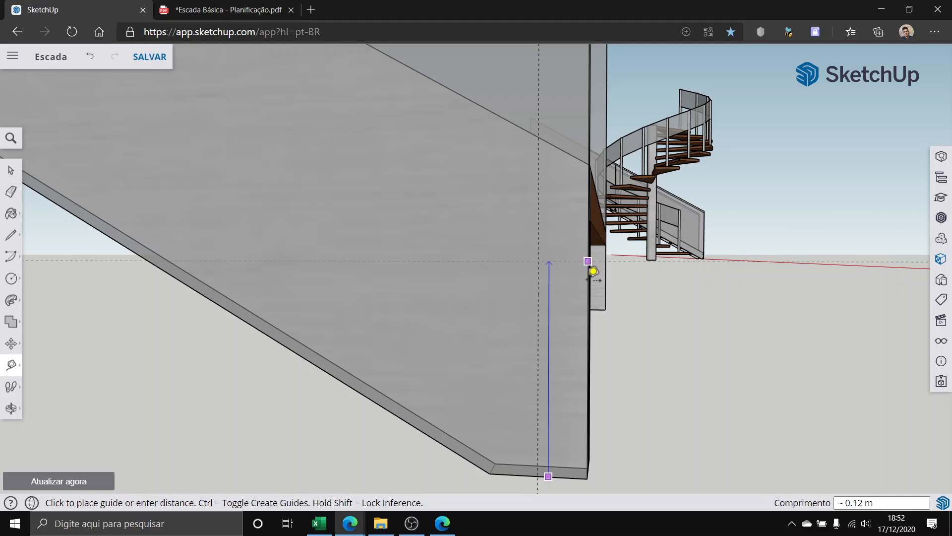
{"action": "middle_click_drag", "start_coordinate": [594, 323], "coordinate": [563, 333]}
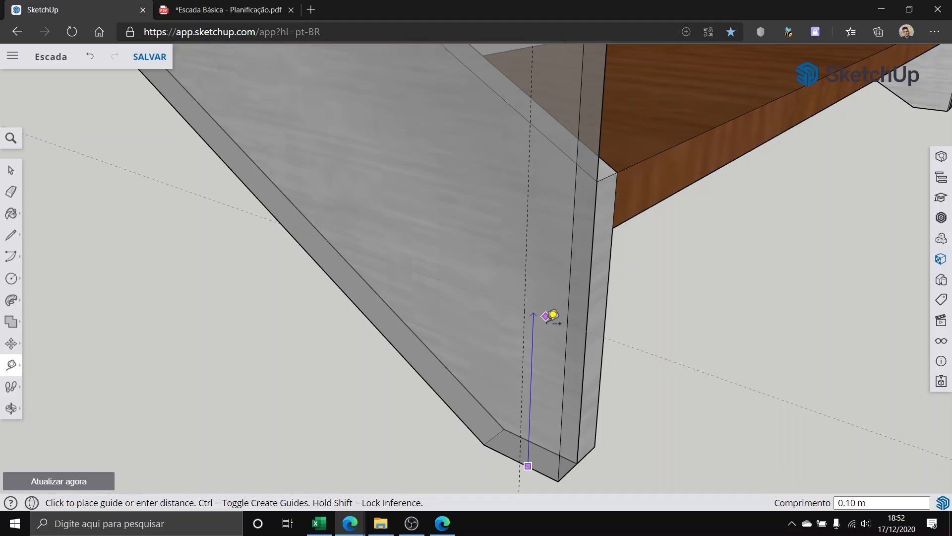
{"action": "middle_click_drag", "start_coordinate": [555, 364], "coordinate": [563, 276]}
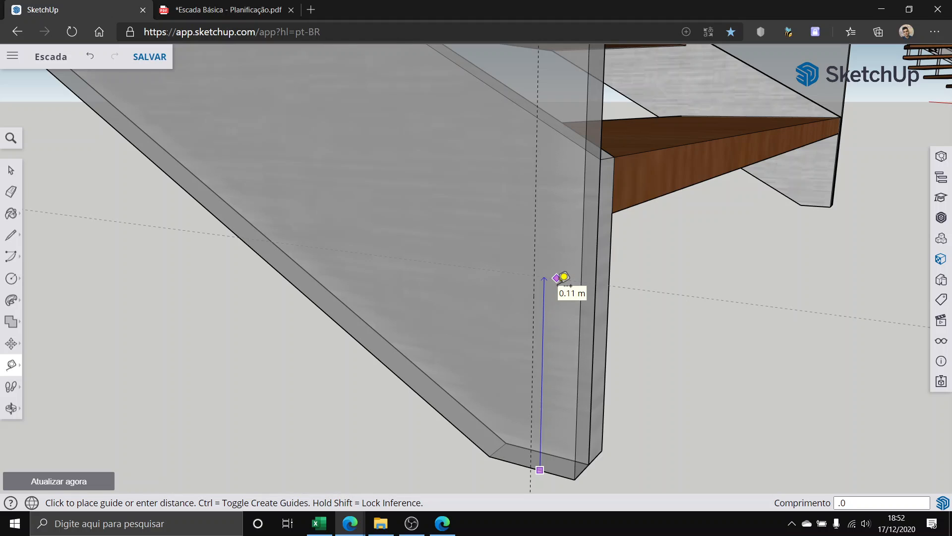
{"action": "key", "text": "Return"}
{"action": "scroll", "coordinate": [590, 403], "scroll_direction": "up", "scroll_amount": 1}
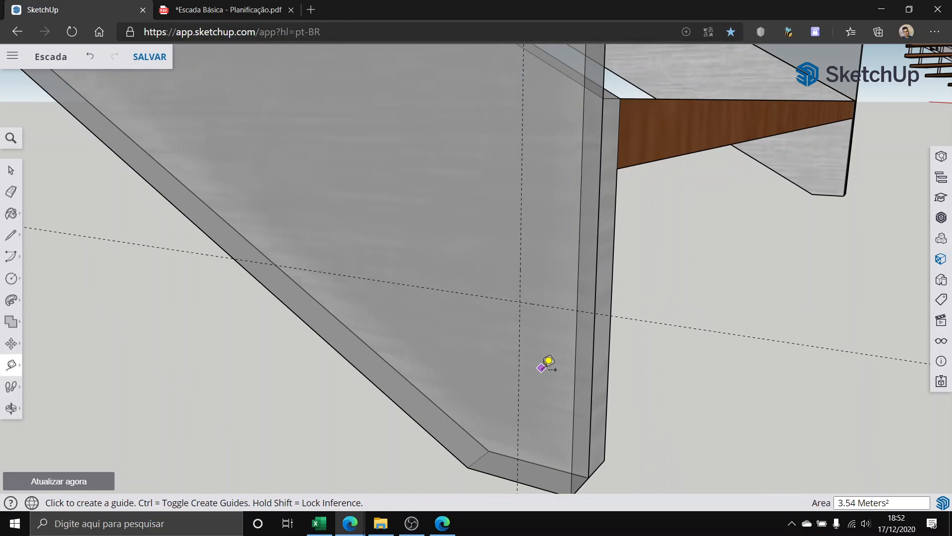
{"action": "scroll", "coordinate": [539, 364], "scroll_direction": "up", "scroll_amount": 3}
{"action": "scroll", "coordinate": [580, 327], "scroll_direction": "down", "scroll_amount": 3}
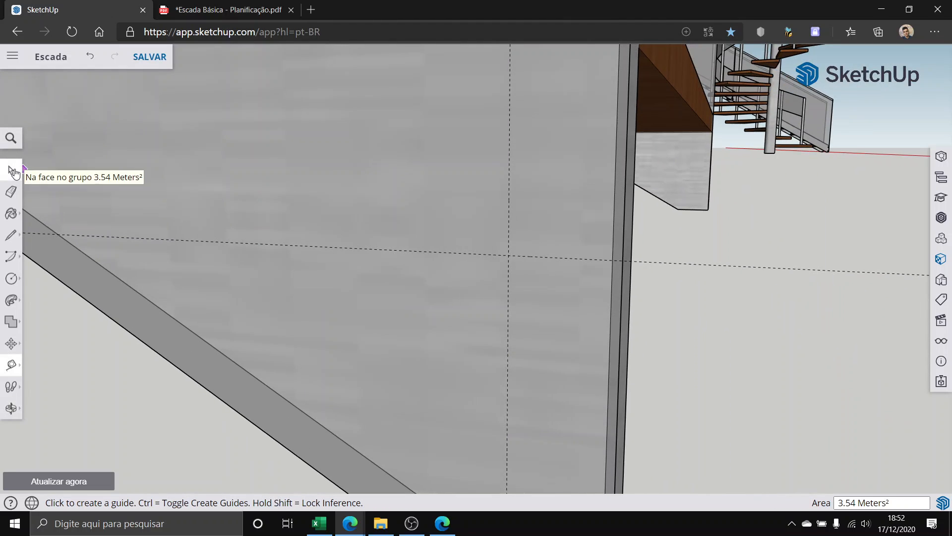
Step: Try to draw a circle of radius 0.0005 m centred on the crossing of the two guides
{"action": "left_click", "coordinate": [11, 170]}
{"action": "left_click", "coordinate": [14, 302]}
{"action": "left_click", "coordinate": [10, 278]}
{"action": "scroll", "coordinate": [504, 258], "scroll_direction": "up", "scroll_amount": 1}
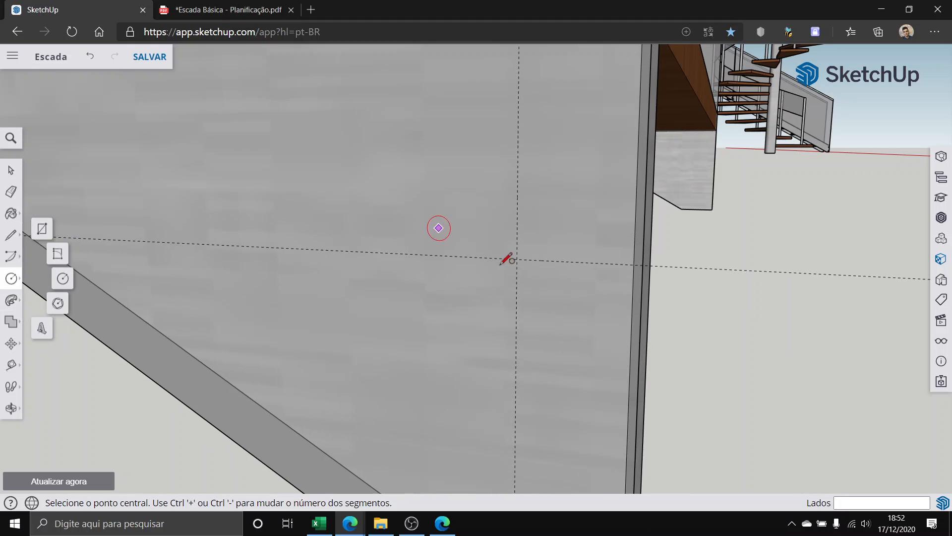
{"action": "left_click", "coordinate": [517, 258]}
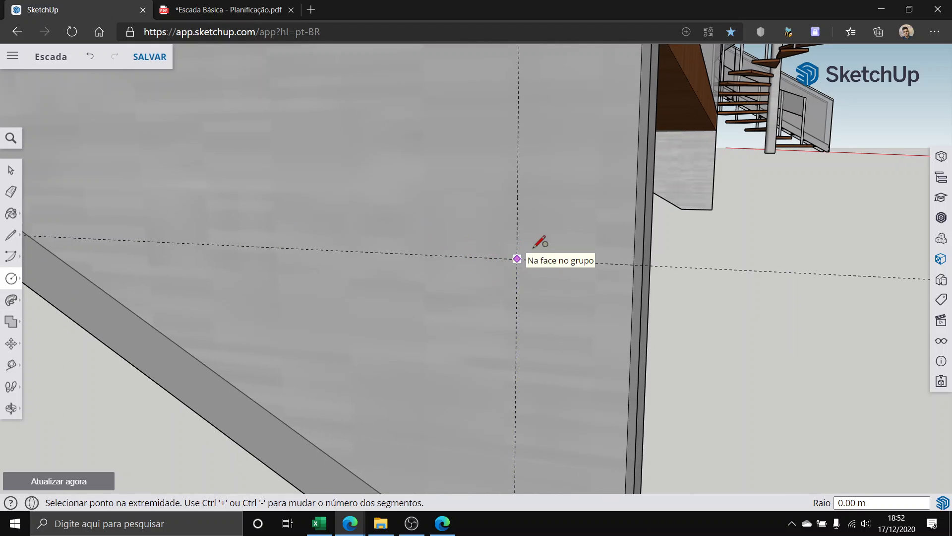
{"action": "scroll", "coordinate": [540, 241], "scroll_direction": "up", "scroll_amount": 1}
{"action": "middle_click_drag", "start_coordinate": [534, 247], "coordinate": [610, 280]}
{"action": "key", "text": "Escape"}
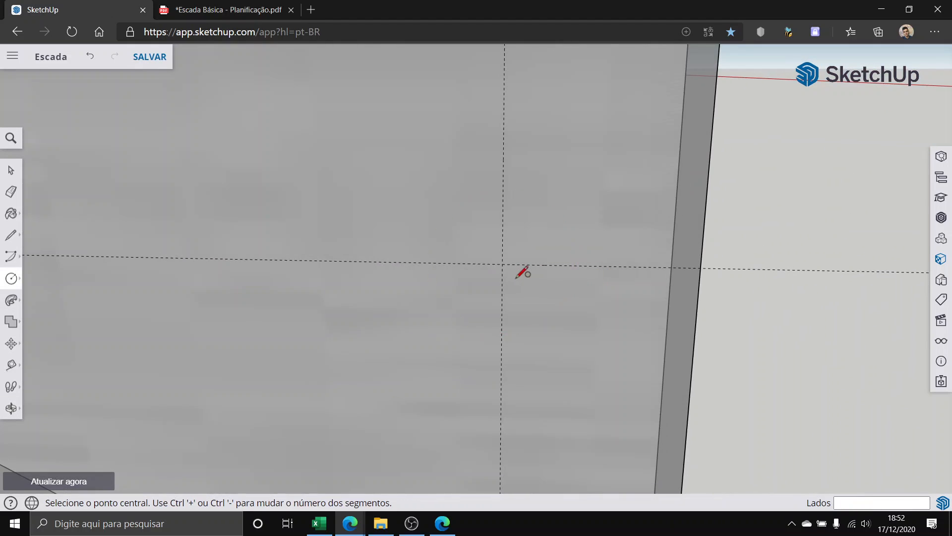
{"action": "left_click", "coordinate": [502, 264]}
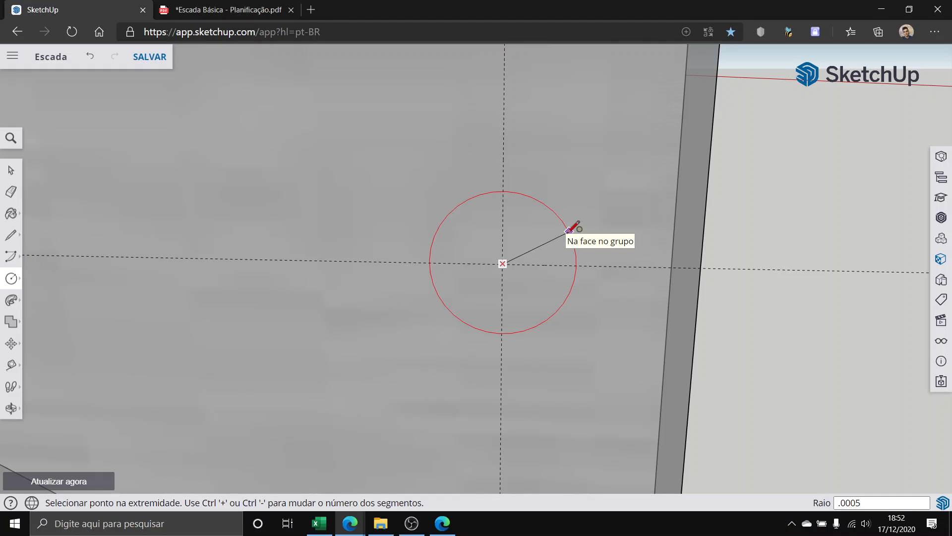
{"action": "key", "text": "Return"}
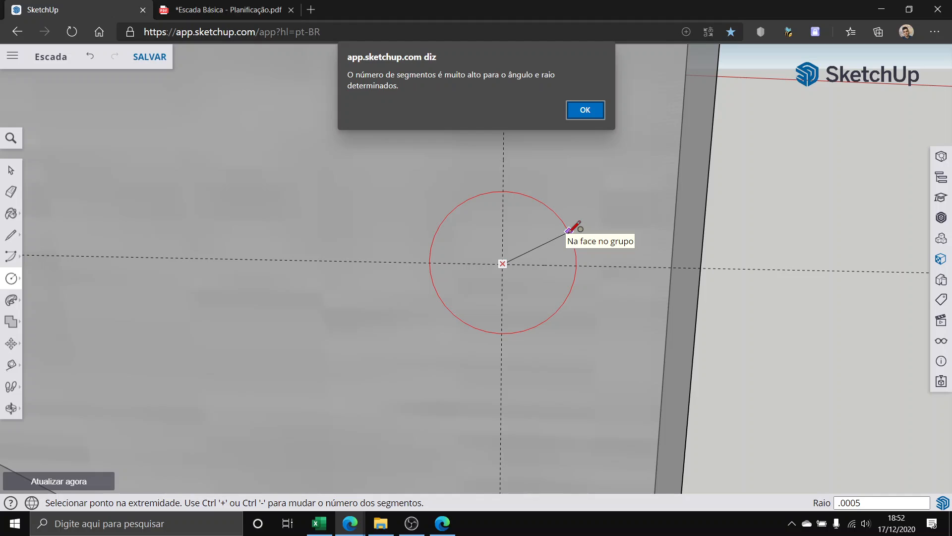
{"action": "left_click", "coordinate": [586, 110]}
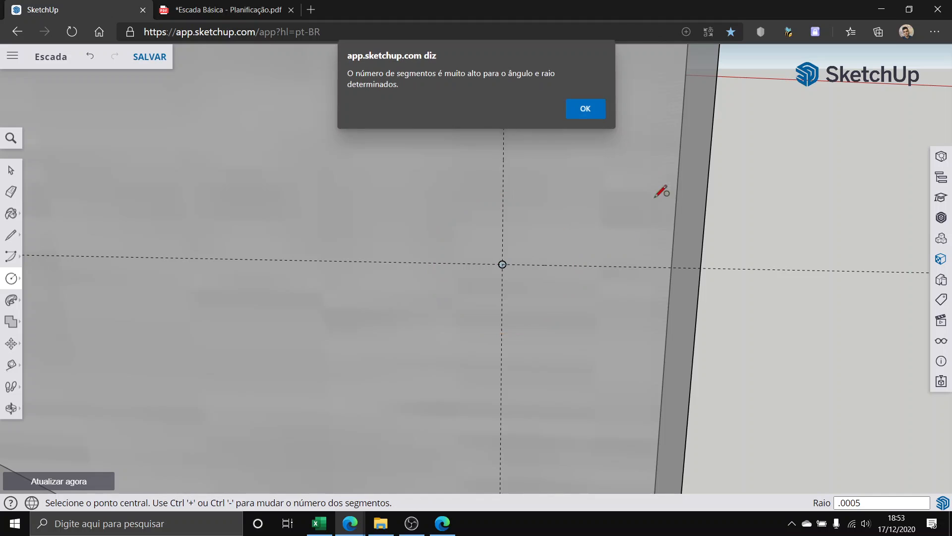
{"action": "scroll", "coordinate": [508, 263], "scroll_direction": "up", "scroll_amount": 4}
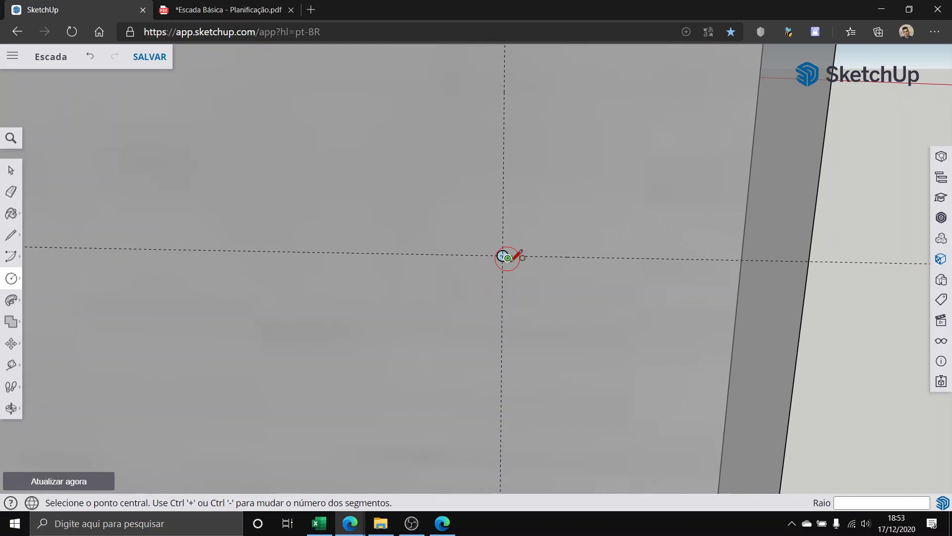
{"action": "scroll", "coordinate": [506, 256], "scroll_direction": "down", "scroll_amount": 2}
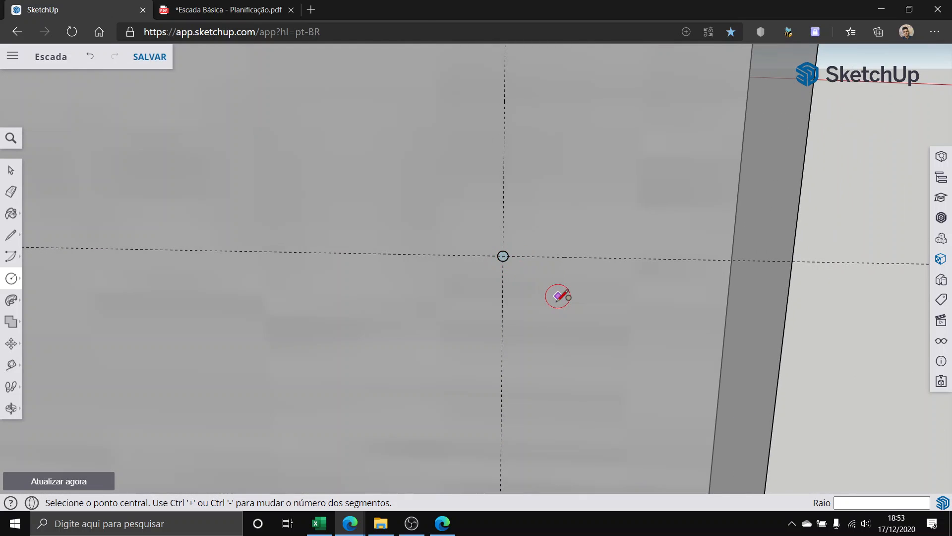
Step: Draw a circle of radius 0.05 m centred on the crossing of the two guides
{"action": "left_click", "coordinate": [503, 256]}
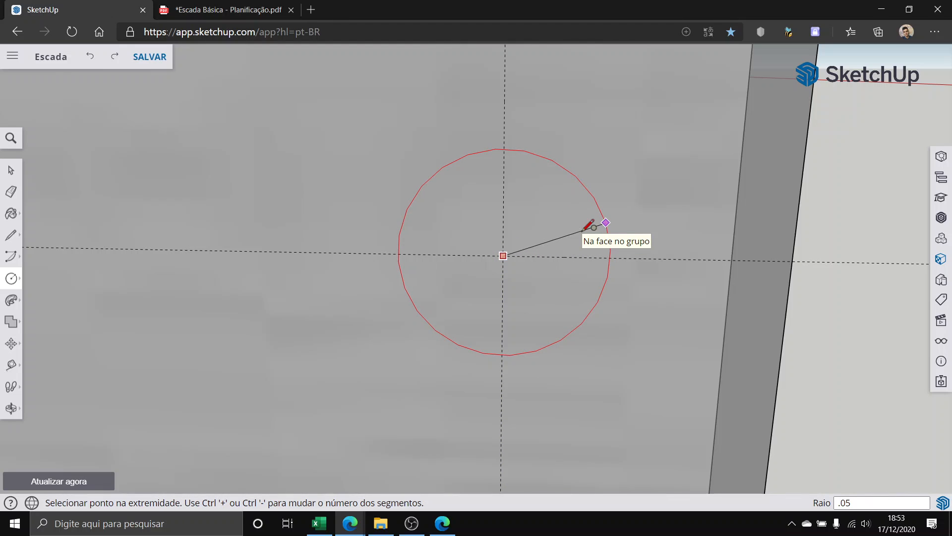
{"action": "type", "text": ".05"}
{"action": "key", "text": "Return"}
{"action": "scroll", "coordinate": [584, 230], "scroll_direction": "down", "scroll_amount": 5}
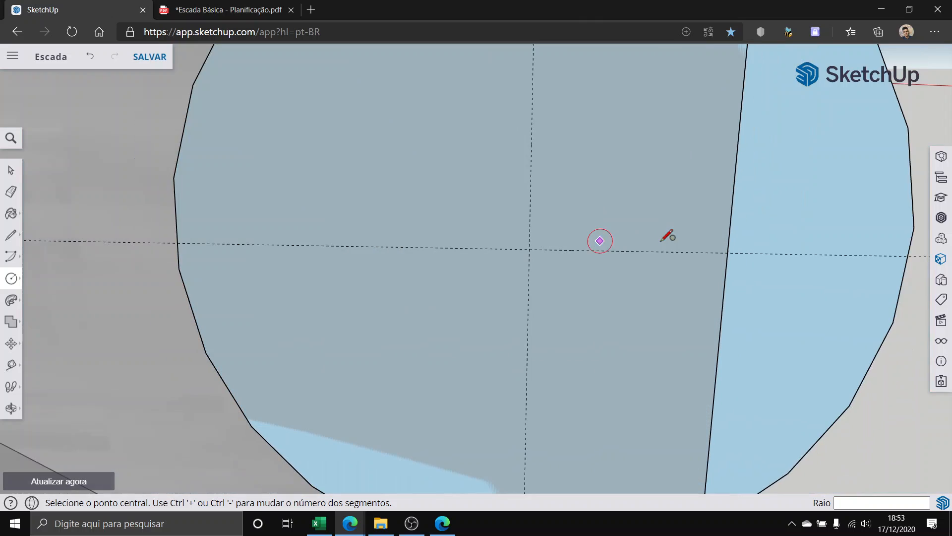
Step: Undo the oversized circle drawn around the crossing of the two guides
{"action": "key", "text": "ctrl+z"}
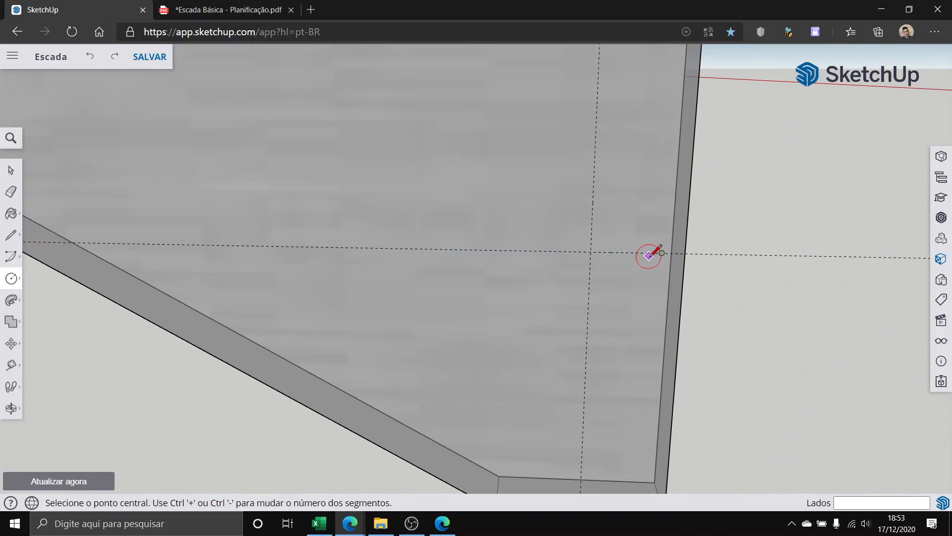
{"action": "scroll", "coordinate": [606, 263], "scroll_direction": "up", "scroll_amount": 3}
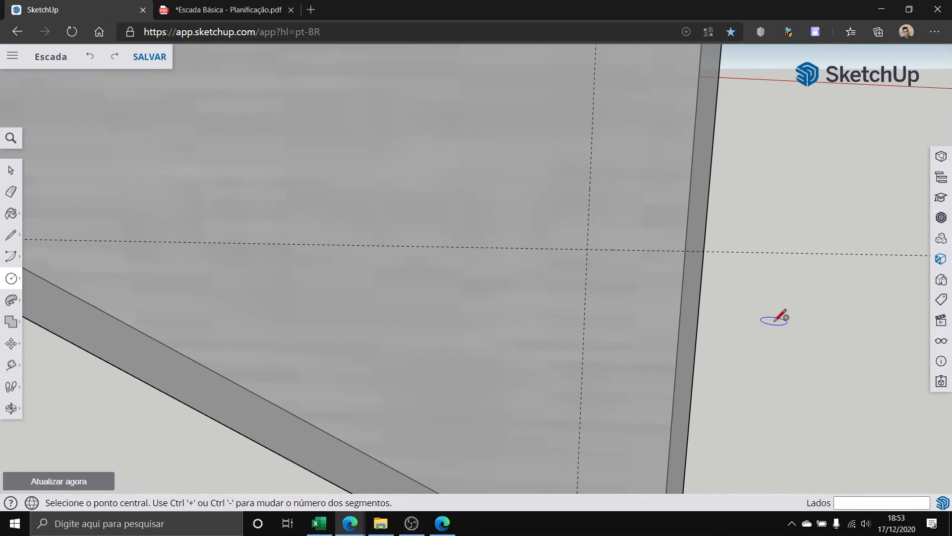
{"action": "left_click", "coordinate": [11, 170]}
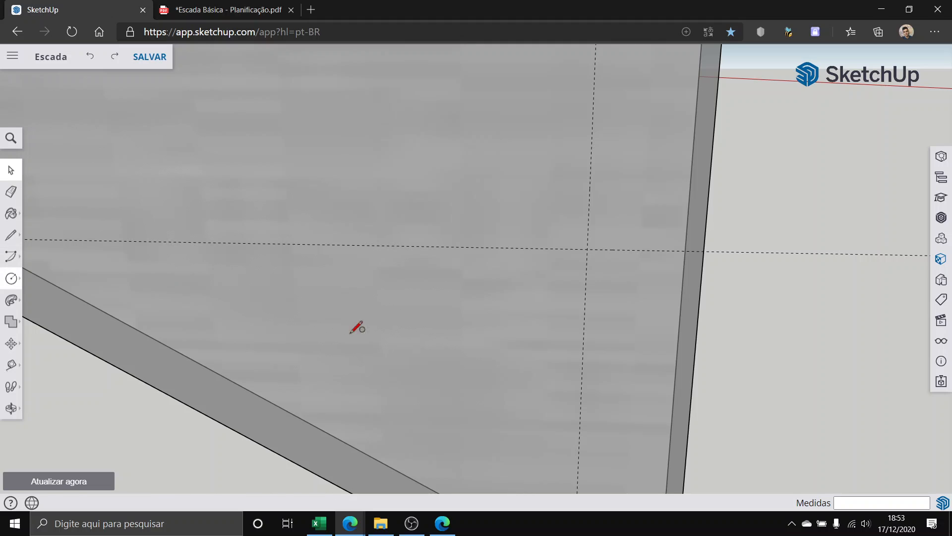
Step: Try to draw a circle of radius 0.001 m centred on the crossing of the two guides
{"action": "key", "text": "c"}
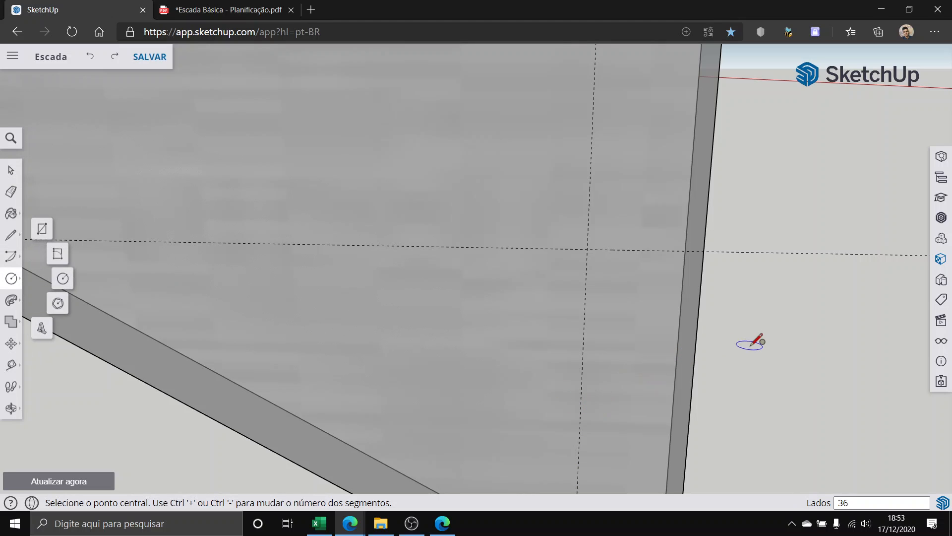
{"action": "left_click", "coordinate": [733, 336]}
{"action": "scroll", "coordinate": [705, 323], "scroll_direction": "up", "scroll_amount": 1}
{"action": "key", "text": "Escape"}
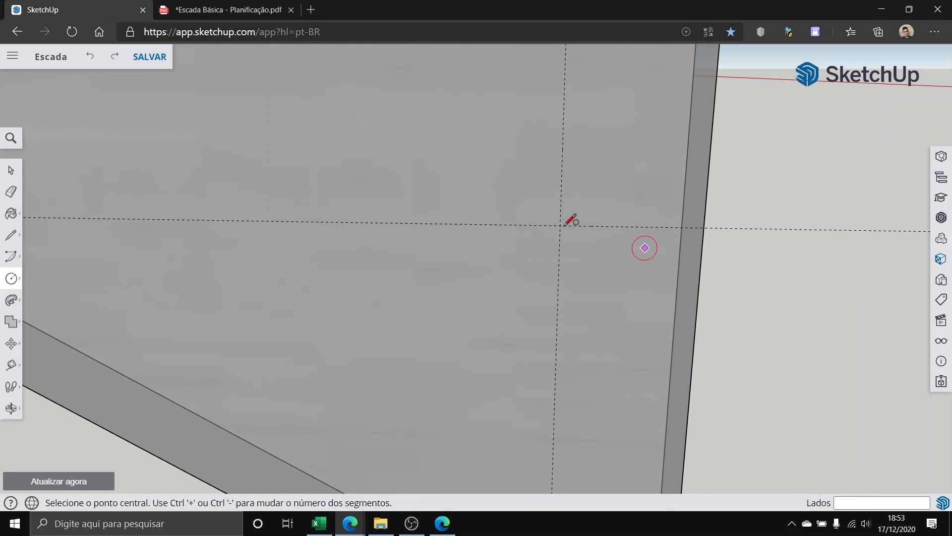
{"action": "left_click", "coordinate": [560, 226]}
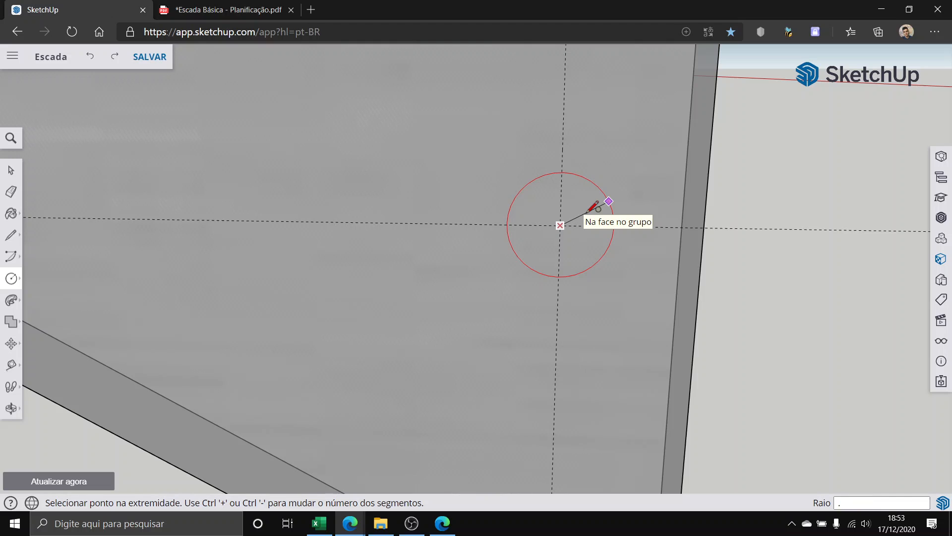
{"action": "type", "text": ".001"}
{"action": "key", "text": "Return"}
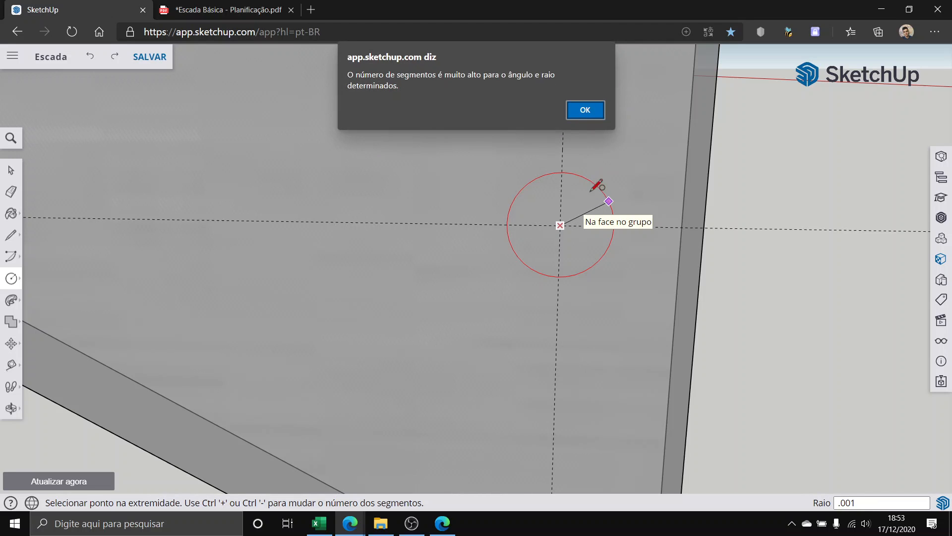
{"action": "key", "text": "Return"}
{"action": "scroll", "coordinate": [615, 219], "scroll_direction": "up", "scroll_amount": 1}
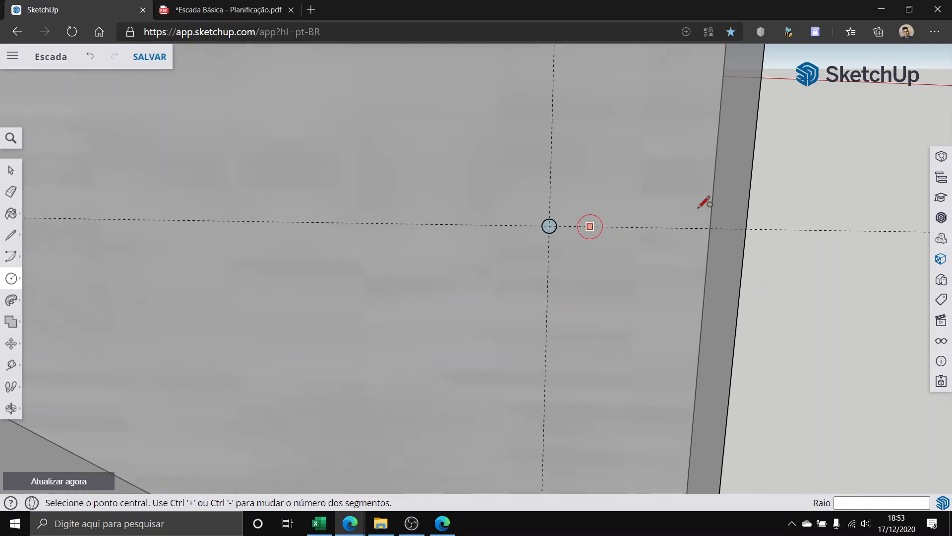
Step: Try a circle of radius 0.02 m centred on the crossing of the two guides, and undo it
{"action": "middle_click_drag", "start_coordinate": [704, 203], "coordinate": [584, 261]}
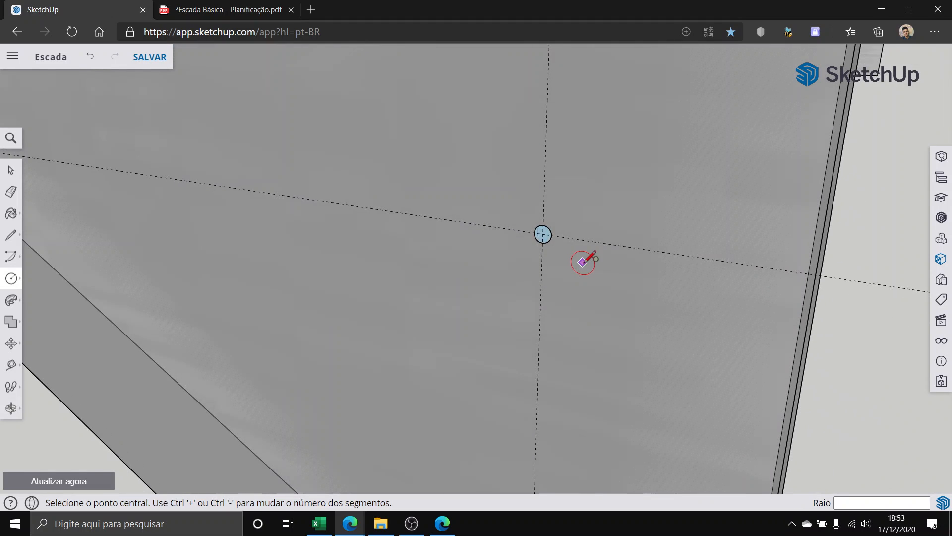
{"action": "left_click", "coordinate": [542, 233]}
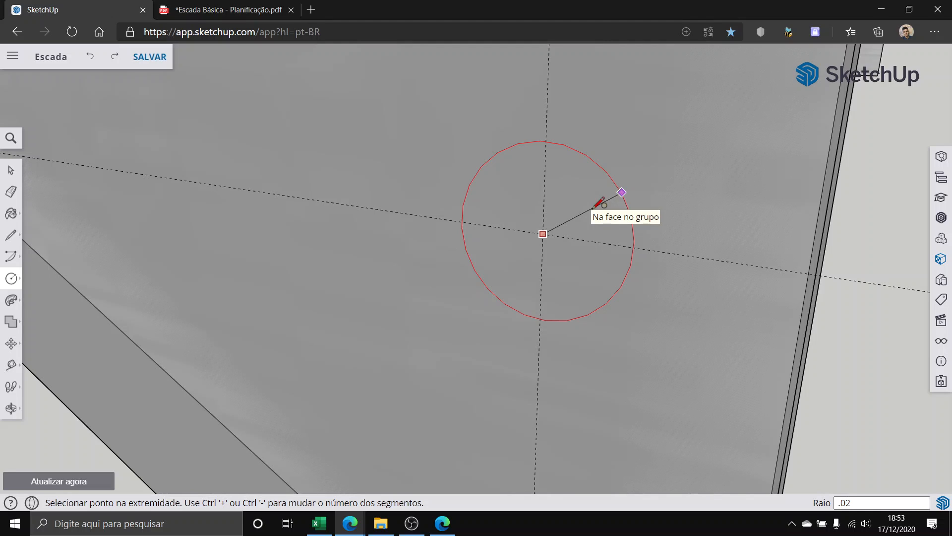
{"action": "left_click", "coordinate": [594, 208]}
{"action": "scroll", "coordinate": [495, 223], "scroll_direction": "down", "scroll_amount": 3}
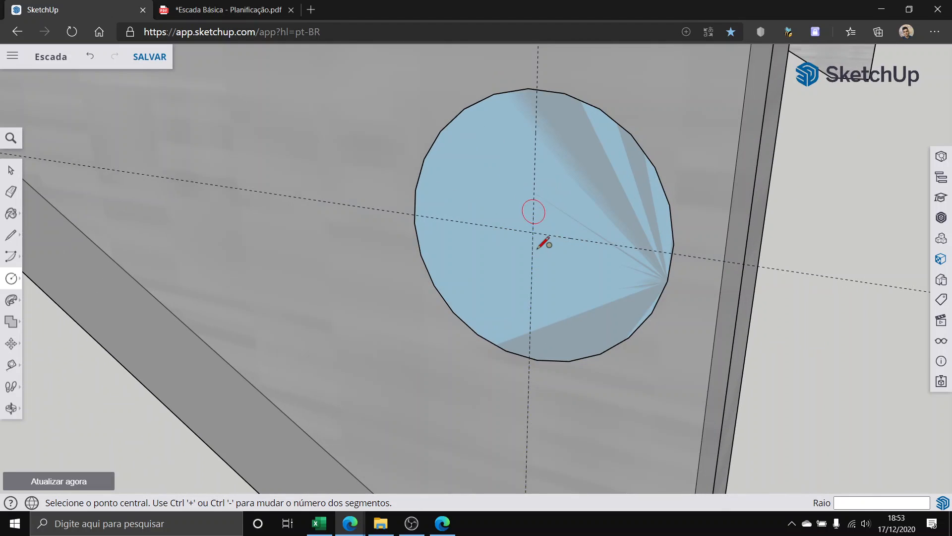
{"action": "key", "text": "ctrl+z"}
Step: Draw a circle about half the size of the 0.02 m radius one, centred on the crossing of the two guides
{"action": "left_click", "coordinate": [533, 232]}
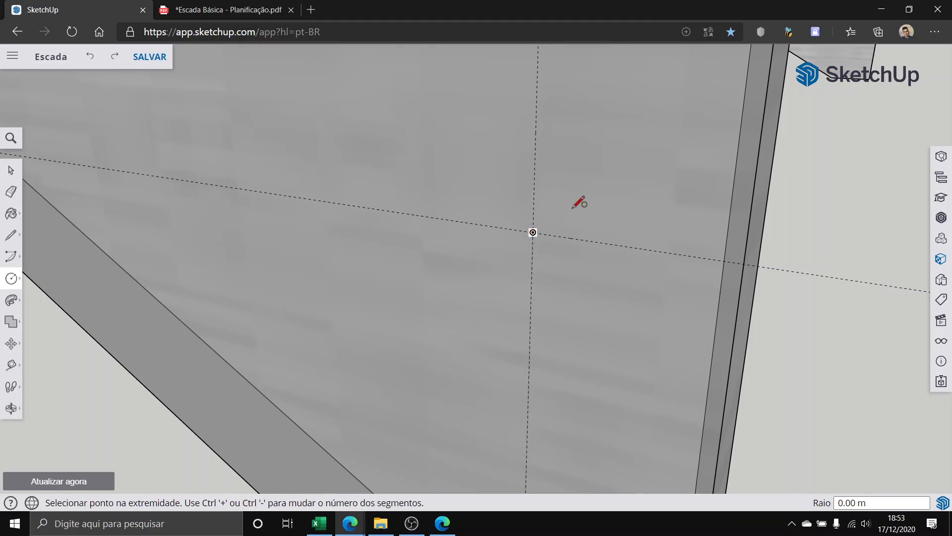
{"action": "left_click", "coordinate": [588, 197]}
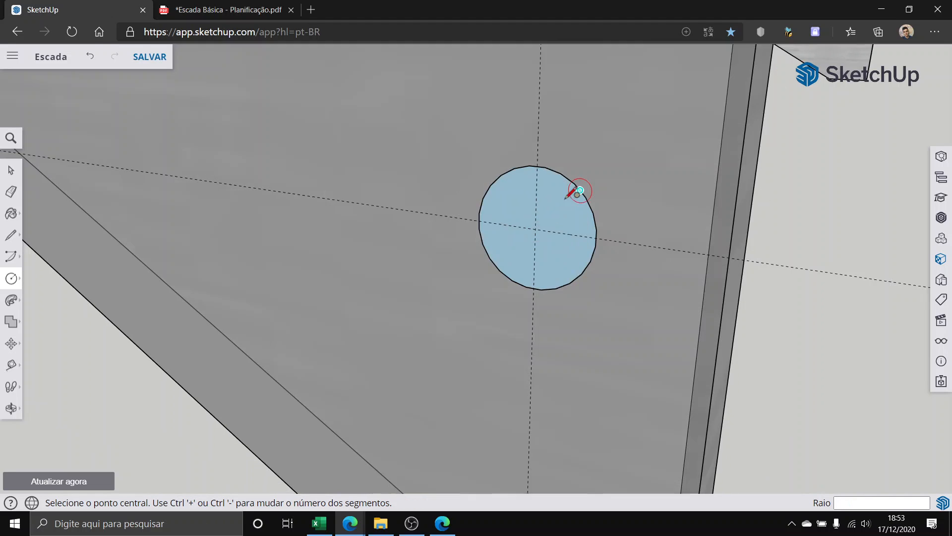
{"action": "scroll", "coordinate": [570, 191], "scroll_direction": "down", "scroll_amount": 2}
{"action": "middle_click_drag", "start_coordinate": [487, 207], "coordinate": [130, 183]}
{"action": "left_click", "coordinate": [8, 172]}
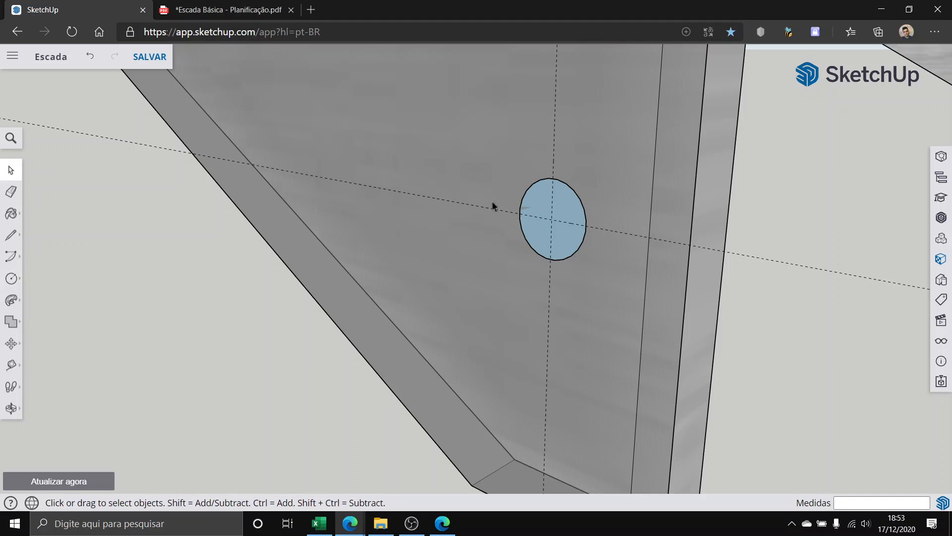
Step: Try to pull the circle about 0.01 m outward from the stair side with Push/Pull
{"action": "middle_click_drag", "start_coordinate": [493, 205], "coordinate": [520, 199]}
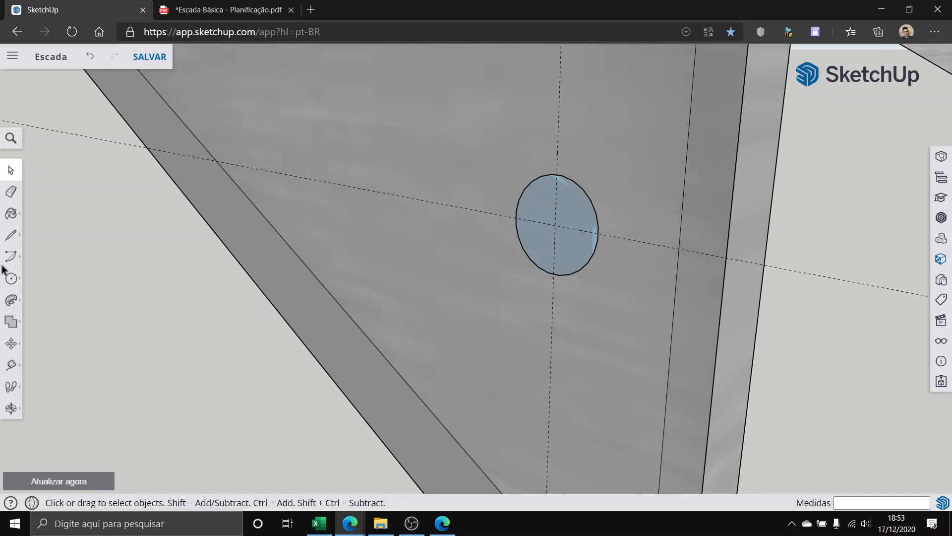
{"action": "scroll", "coordinate": [537, 233], "scroll_direction": "up", "scroll_amount": 5}
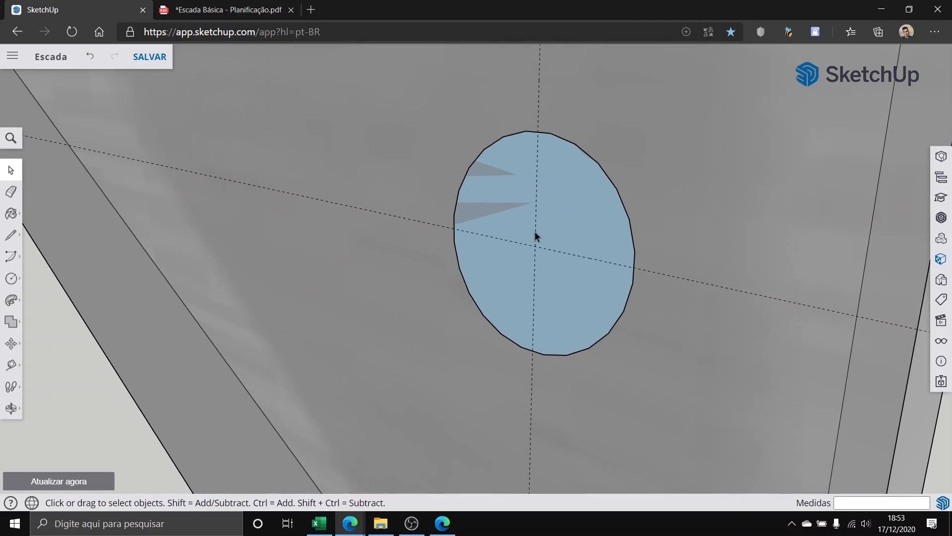
{"action": "left_click", "coordinate": [20, 299]}
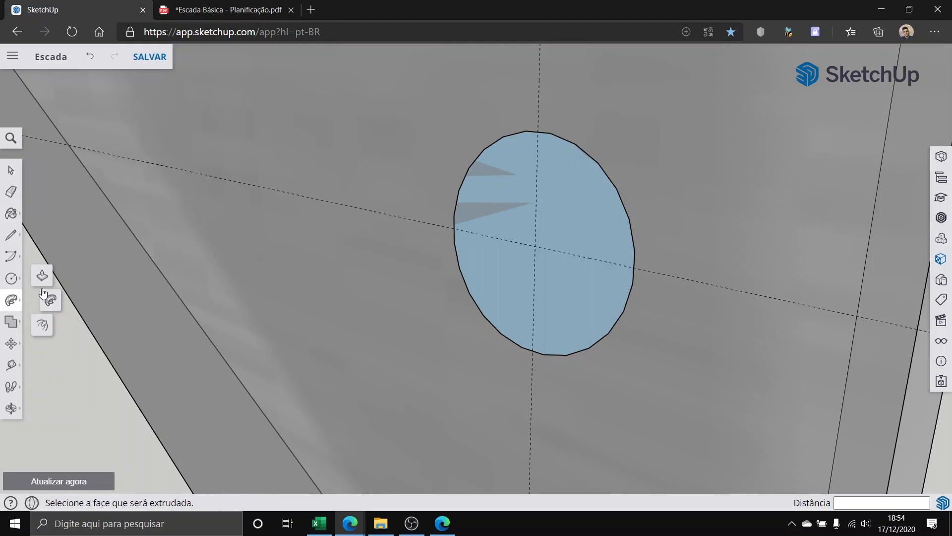
{"action": "left_click", "coordinate": [490, 237]}
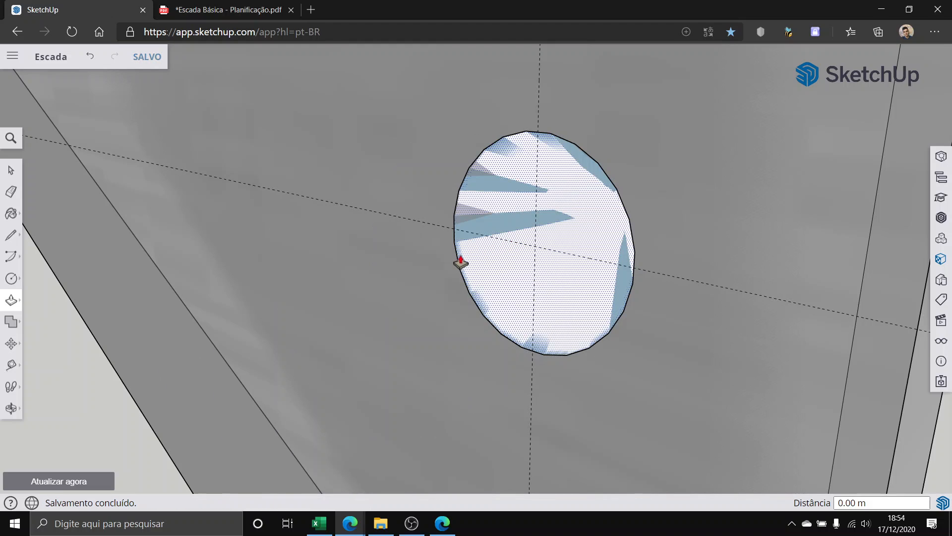
{"action": "left_click", "coordinate": [446, 272]}
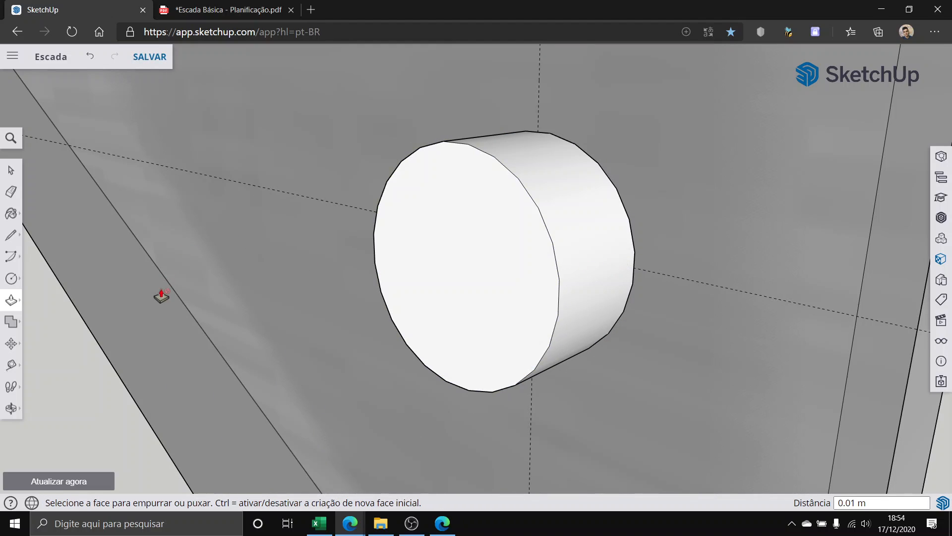
{"action": "key", "text": "ctrl+z"}
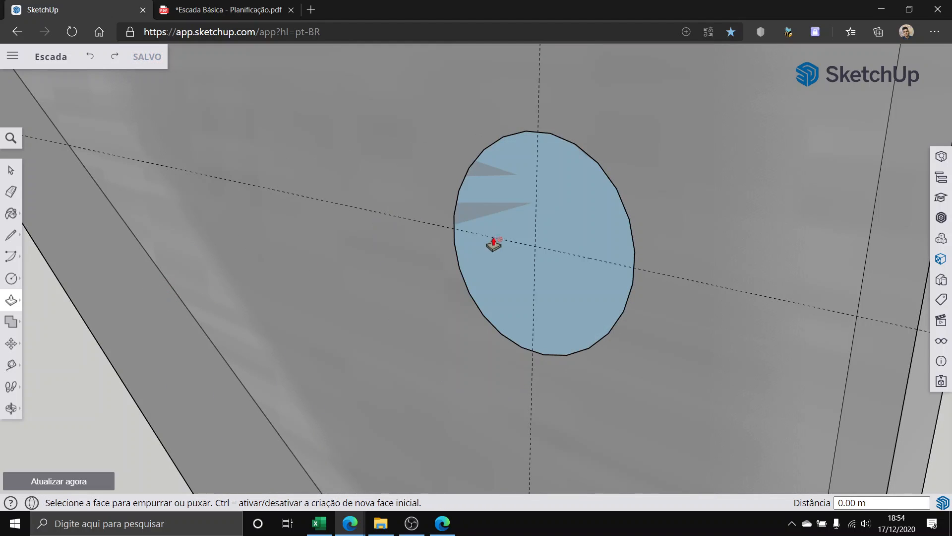
Step: Pull the circle about 0.01 m outward into a pin and extend its back face about 0.03 m toward the stringer
{"action": "left_click", "coordinate": [548, 220]}
{"action": "left_click", "coordinate": [545, 256]}
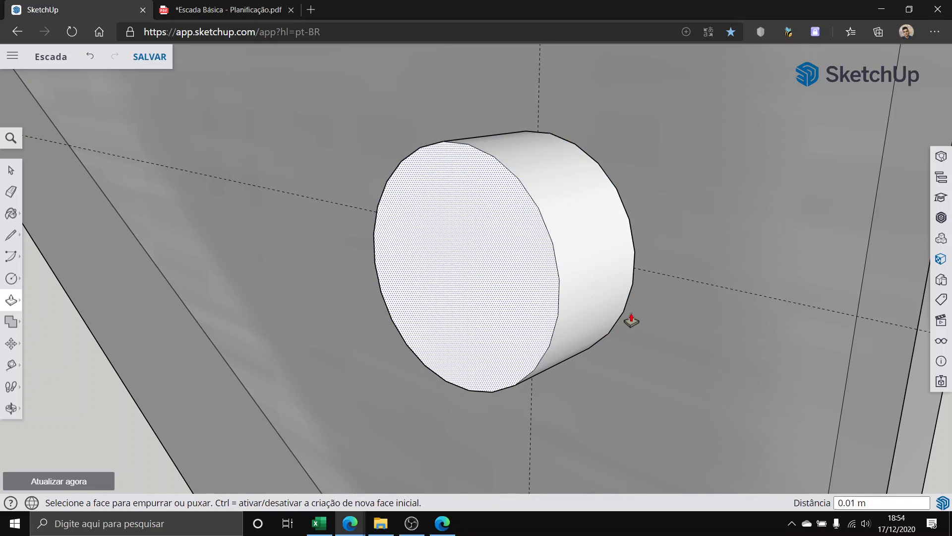
{"action": "scroll", "coordinate": [631, 318], "scroll_direction": "down", "scroll_amount": 3}
{"action": "middle_click_drag", "start_coordinate": [631, 318], "coordinate": [235, 320]}
{"action": "middle_click_drag", "start_coordinate": [479, 252], "coordinate": [631, 240]}
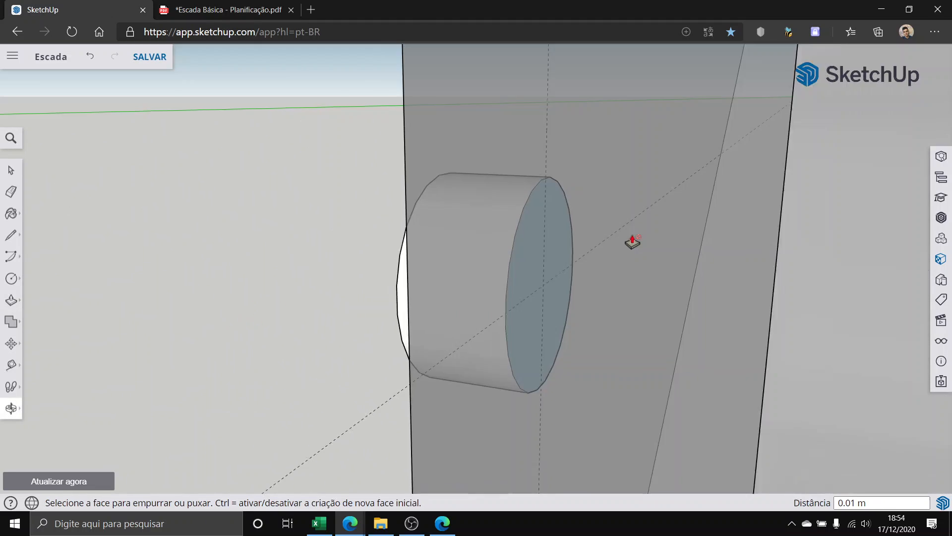
{"action": "scroll", "coordinate": [535, 276], "scroll_direction": "up", "scroll_amount": 5}
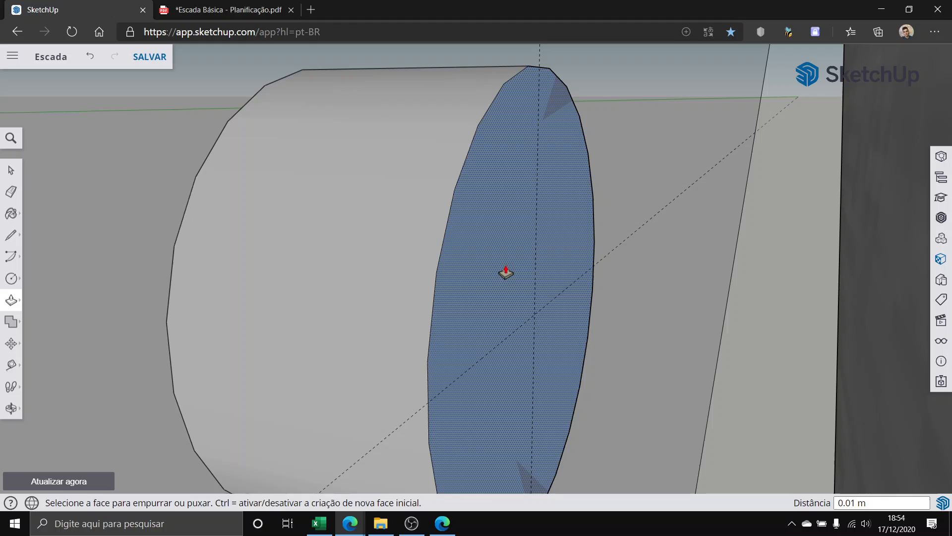
{"action": "left_click", "coordinate": [506, 272]}
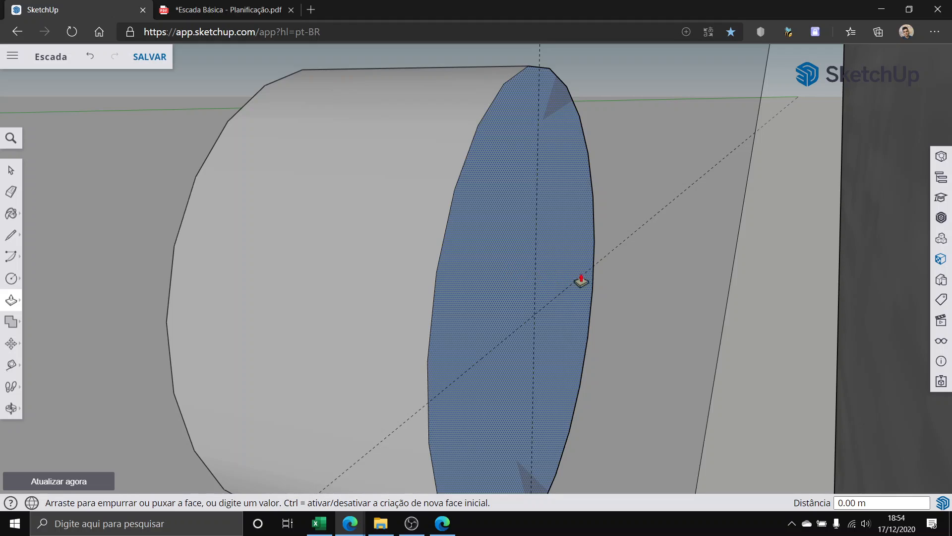
{"action": "scroll", "coordinate": [833, 302], "scroll_direction": "down", "scroll_amount": 6}
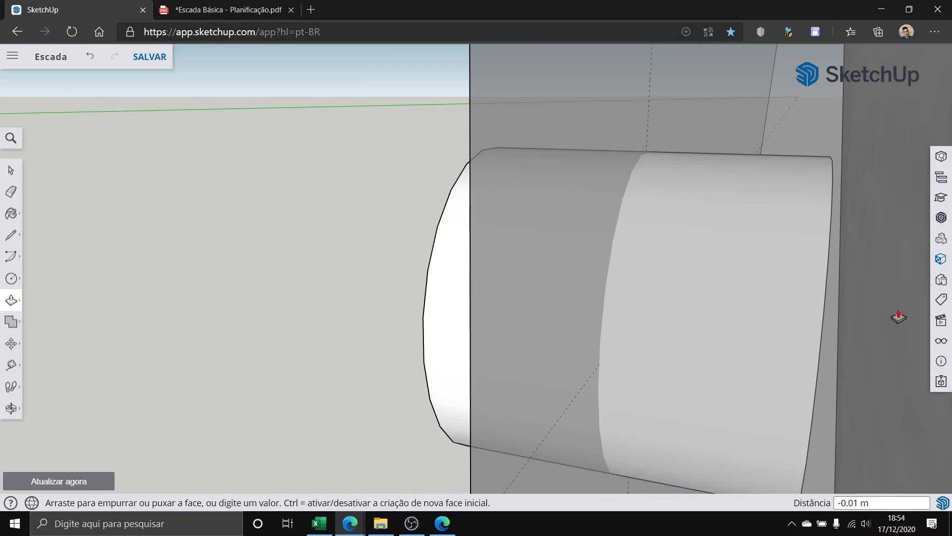
{"action": "middle_click_drag", "start_coordinate": [826, 337], "coordinate": [897, 307]}
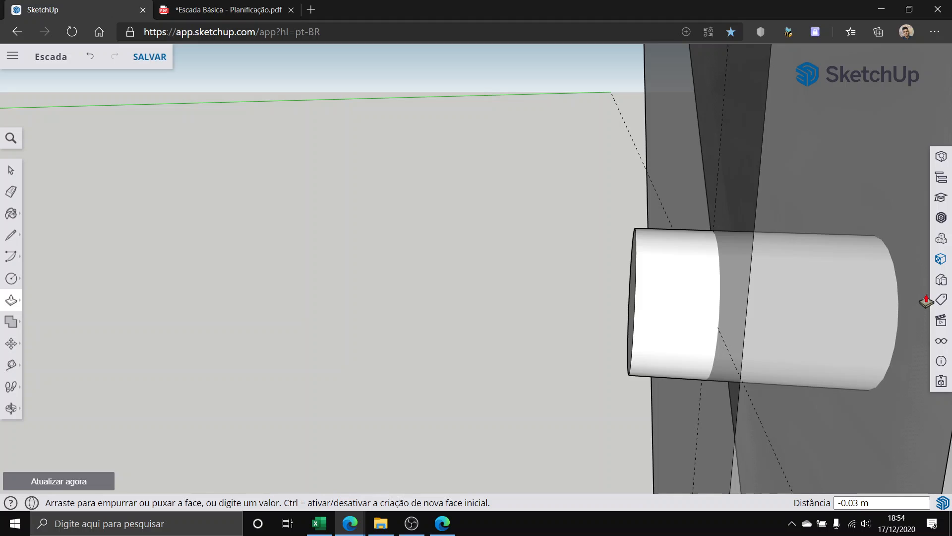
{"action": "left_click", "coordinate": [927, 301]}
{"action": "left_click", "coordinate": [6, 168]}
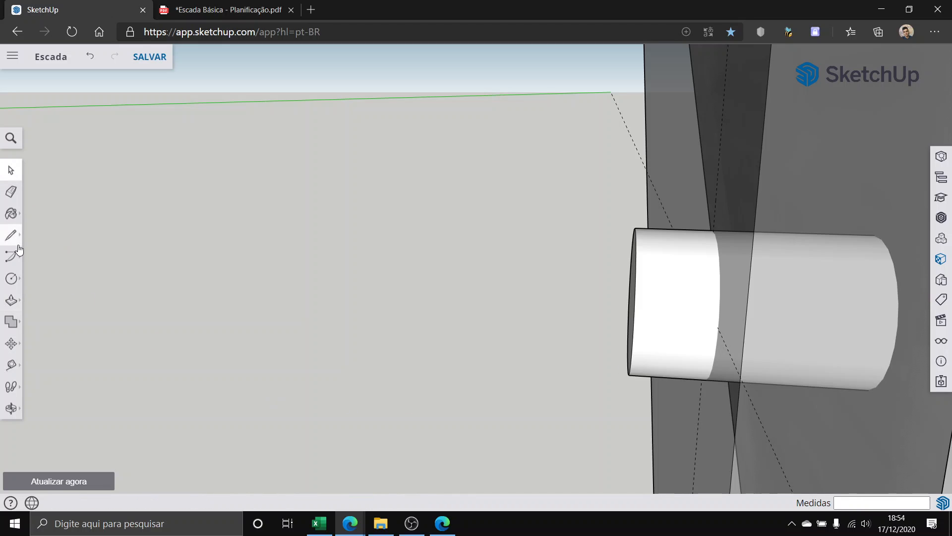
Step: Paint the pin's cylindrical surface and its outer end face with a dark grey material from the Metal collection
{"action": "left_click", "coordinate": [11, 214]}
{"action": "scroll", "coordinate": [640, 324], "scroll_direction": "down", "scroll_amount": 5}
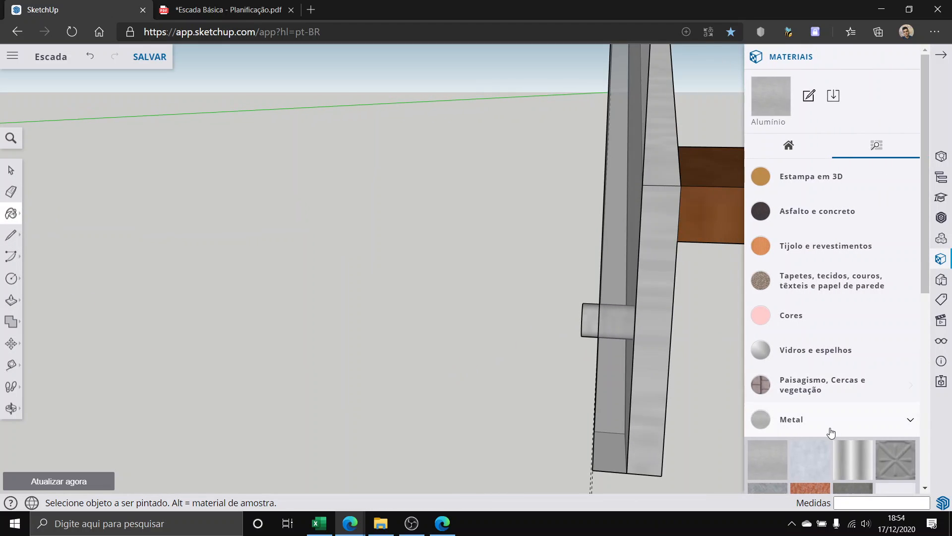
{"action": "scroll", "coordinate": [831, 431], "scroll_direction": "down", "scroll_amount": 3}
{"action": "scroll", "coordinate": [513, 346], "scroll_direction": "up", "scroll_amount": 3}
{"action": "mouse_move", "coordinate": [513, 346]}
{"action": "middle_mouse_down"}
{"action": "mouse_move", "coordinate": [522, 328]}
{"action": "mouse_move", "coordinate": [580, 354]}
{"action": "middle_mouse_up"}
{"action": "scroll", "coordinate": [601, 244], "scroll_direction": "down", "scroll_amount": 5}
{"action": "scroll", "coordinate": [603, 245], "scroll_direction": "up", "scroll_amount": 4}
{"action": "left_click", "coordinate": [599, 251]}
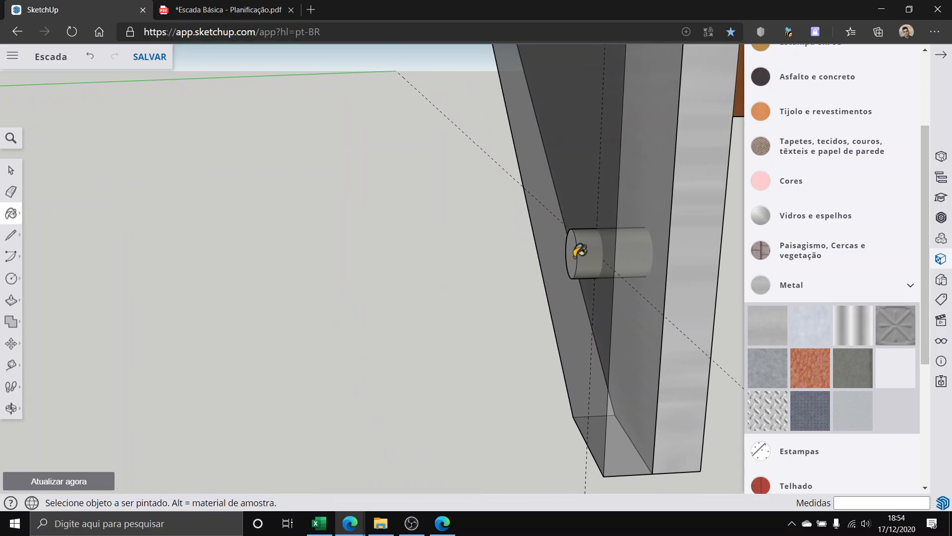
{"action": "left_click", "coordinate": [574, 258]}
{"action": "scroll", "coordinate": [578, 260], "scroll_direction": "up", "scroll_amount": 4}
{"action": "middle_click_drag", "start_coordinate": [611, 270], "coordinate": [681, 213]}
{"action": "scroll", "coordinate": [686, 206], "scroll_direction": "down", "scroll_amount": 3}
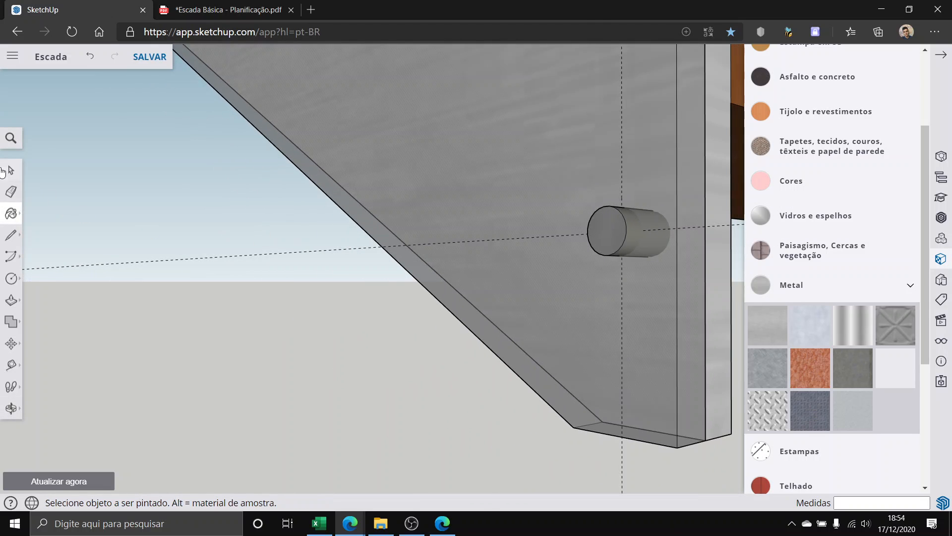
Step: Delete the horizontal and vertical guides that cross at the pin
{"action": "key", "text": "space"}
{"action": "left_click", "coordinate": [262, 292]}
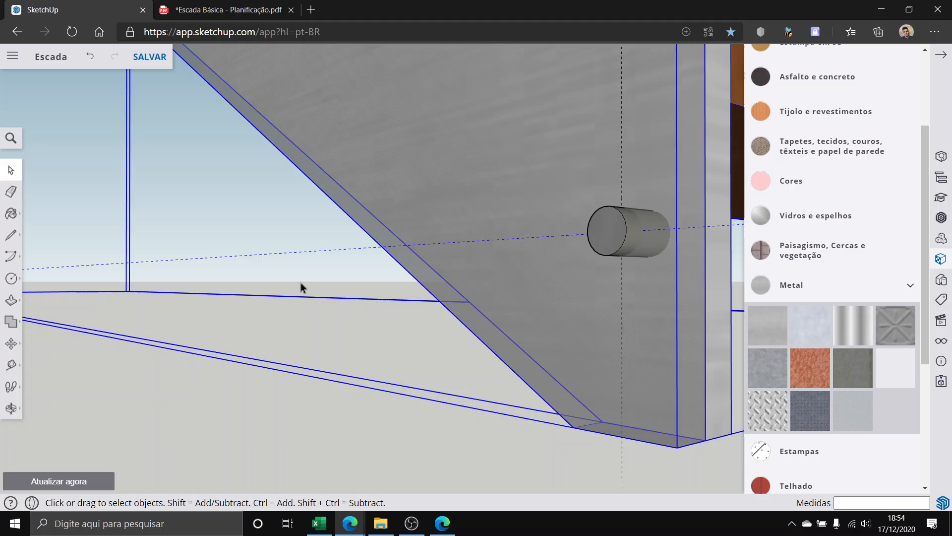
{"action": "left_click", "coordinate": [298, 253]}
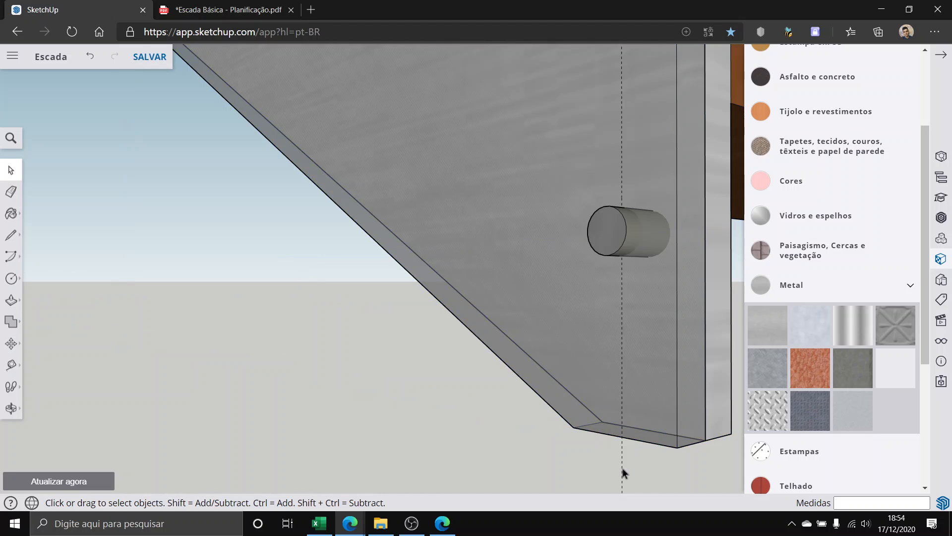
{"action": "scroll", "coordinate": [618, 442], "scroll_direction": "down", "scroll_amount": 5}
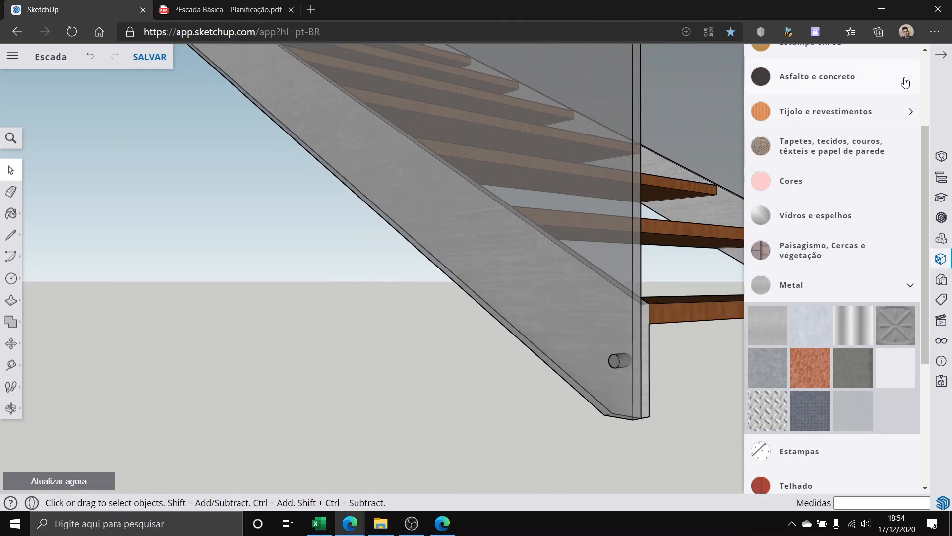
Step: Close the material library and bring the whole staircase with both glass railings into view
{"action": "left_click", "coordinate": [940, 54]}
{"action": "scroll", "coordinate": [747, 186], "scroll_direction": "down", "scroll_amount": 5}
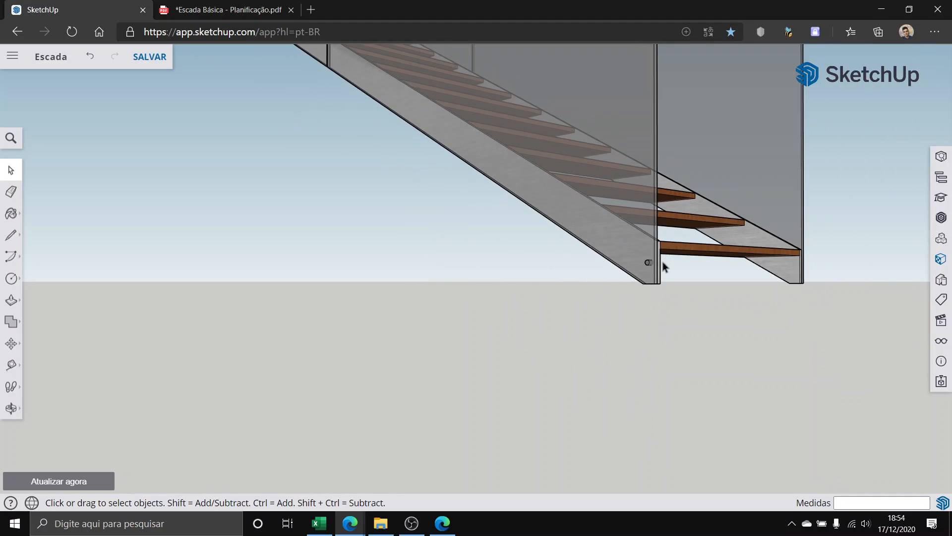
{"action": "middle_click_drag", "start_coordinate": [442, 317], "coordinate": [313, 347]}
{"action": "scroll", "coordinate": [537, 273], "scroll_direction": "down", "scroll_amount": 5}
{"action": "scroll", "coordinate": [536, 278], "scroll_direction": "down", "scroll_amount": 5}
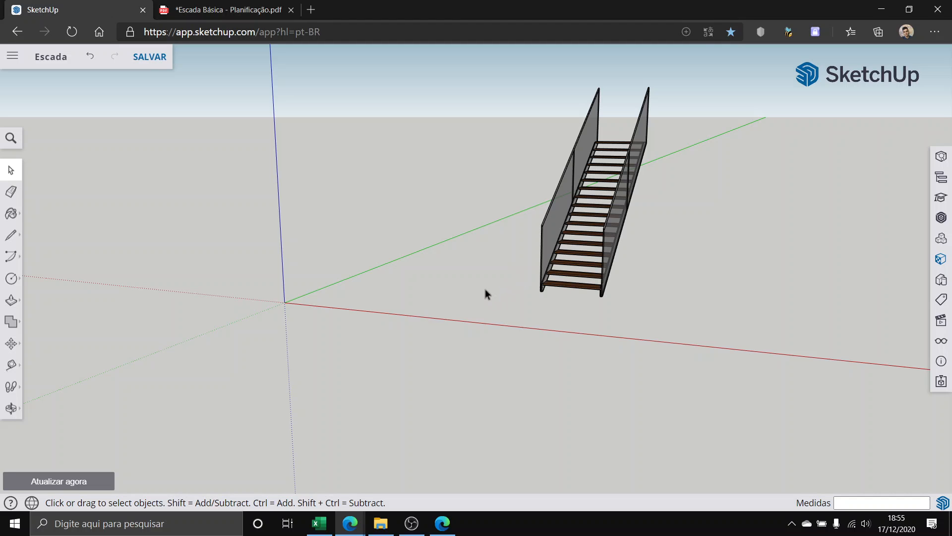
Step: Examine the finished straight staircase and its glass railings from the front, above and the opposite side
{"action": "scroll", "coordinate": [557, 282], "scroll_direction": "up", "scroll_amount": 5}
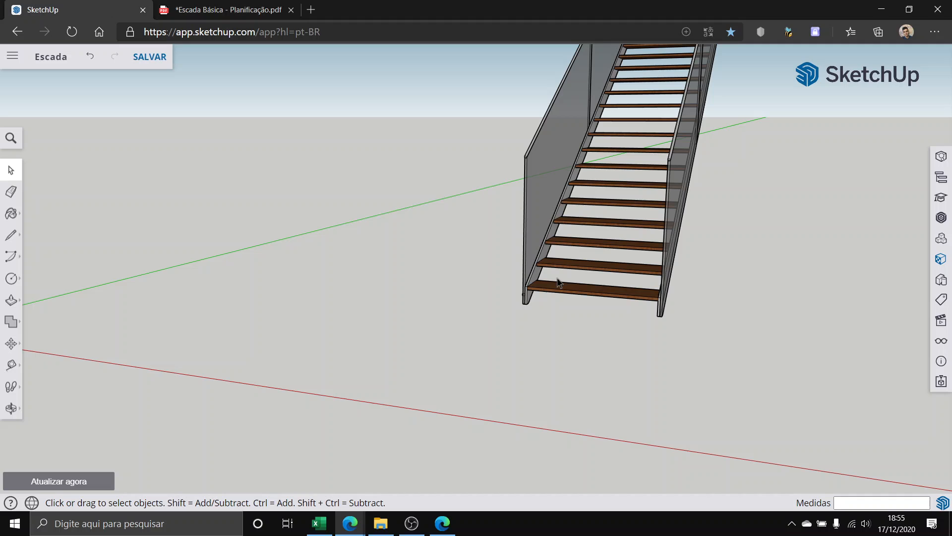
{"action": "scroll", "coordinate": [558, 282], "scroll_direction": "down", "scroll_amount": 6}
{"action": "middle_click_drag", "start_coordinate": [566, 280], "coordinate": [646, 345]}
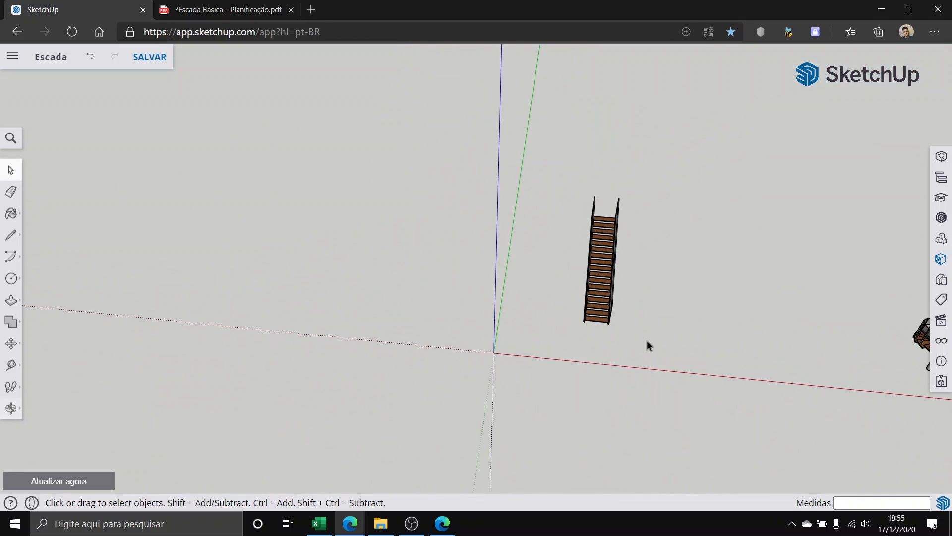
{"action": "scroll", "coordinate": [664, 298], "scroll_direction": "up", "scroll_amount": 4}
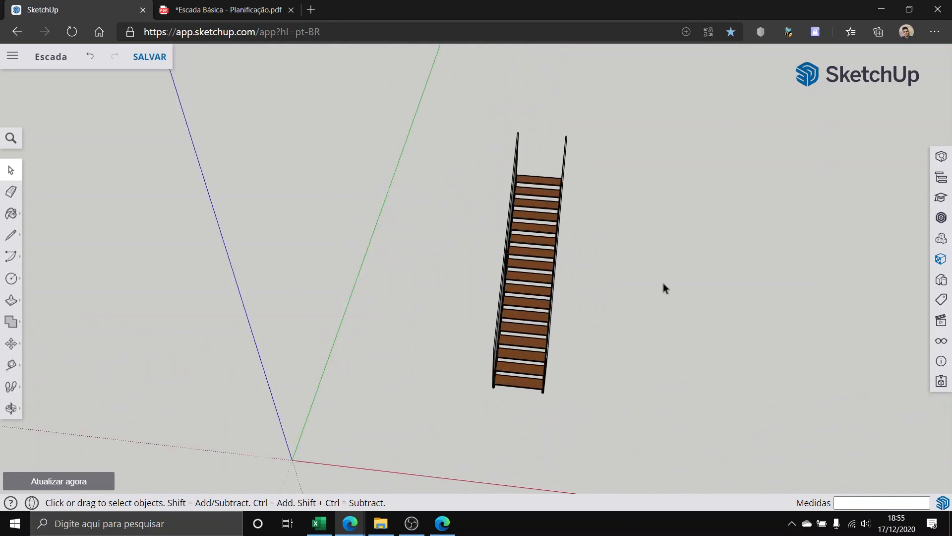
{"action": "scroll", "coordinate": [663, 288], "scroll_direction": "up", "scroll_amount": 2}
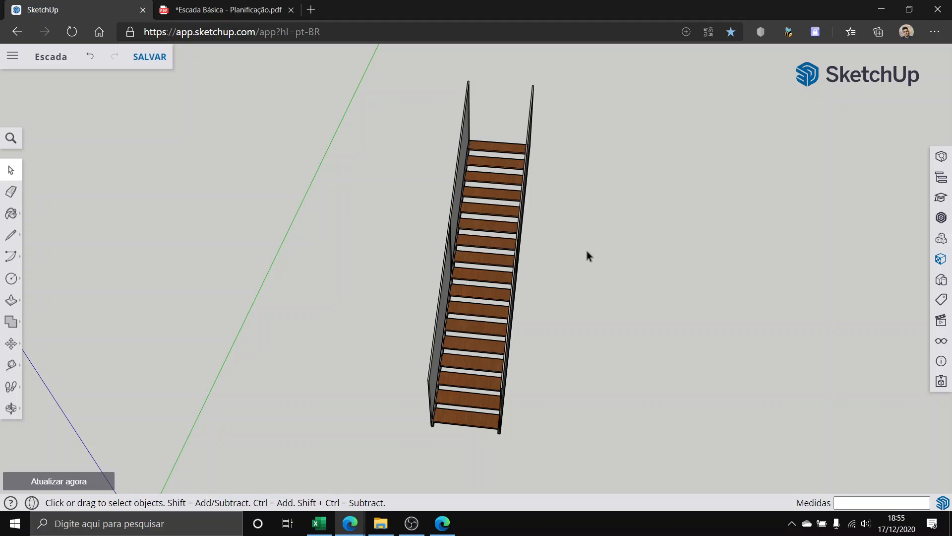
{"action": "middle_click_drag", "start_coordinate": [525, 445], "coordinate": [650, 250]}
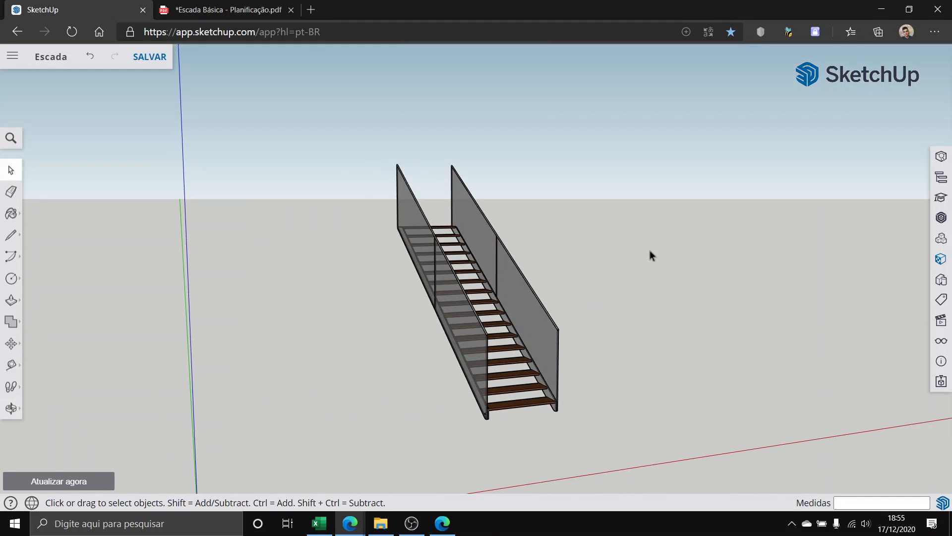
{"action": "scroll", "coordinate": [644, 255], "scroll_direction": "up", "scroll_amount": 3}
{"action": "scroll", "coordinate": [546, 347], "scroll_direction": "down", "scroll_amount": 1}
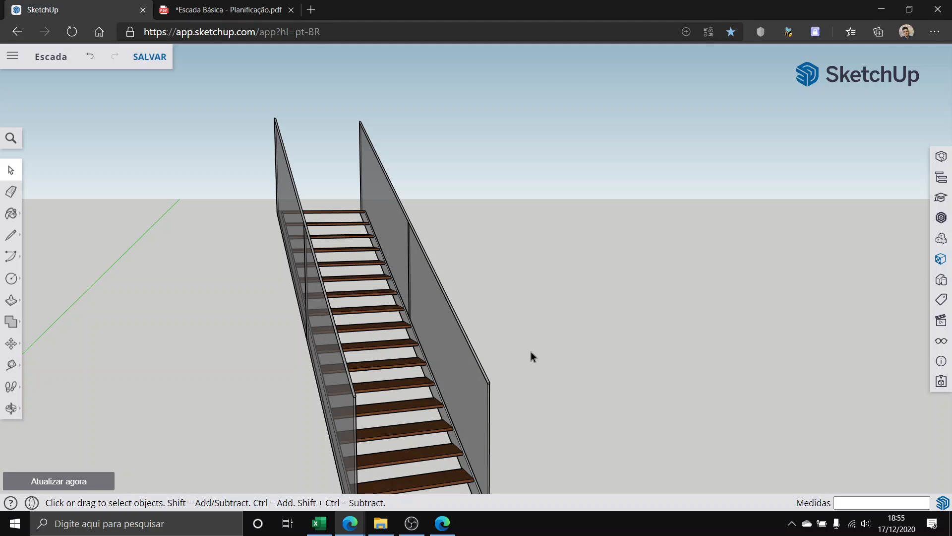
Step: Select the whole straight staircase with its railings and make it a single group
{"action": "scroll", "coordinate": [531, 352], "scroll_direction": "down", "scroll_amount": 5}
{"action": "middle_click_drag", "start_coordinate": [531, 352], "coordinate": [534, 438]}
{"action": "left_click_drag", "start_coordinate": [533, 429], "coordinate": [327, 178]}
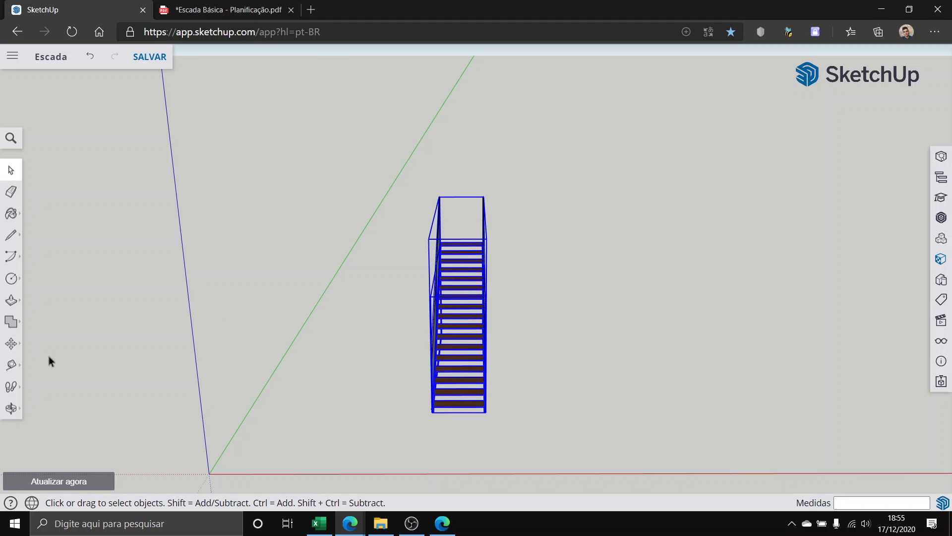
{"action": "right_click", "coordinate": [437, 335]}
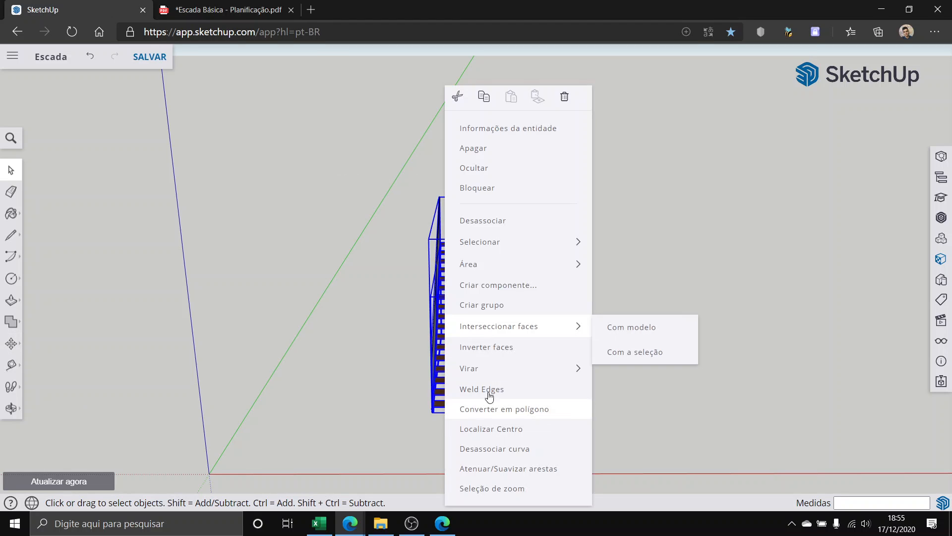
{"action": "left_click", "coordinate": [499, 306]}
{"action": "scroll", "coordinate": [550, 351], "scroll_direction": "up", "scroll_amount": 3}
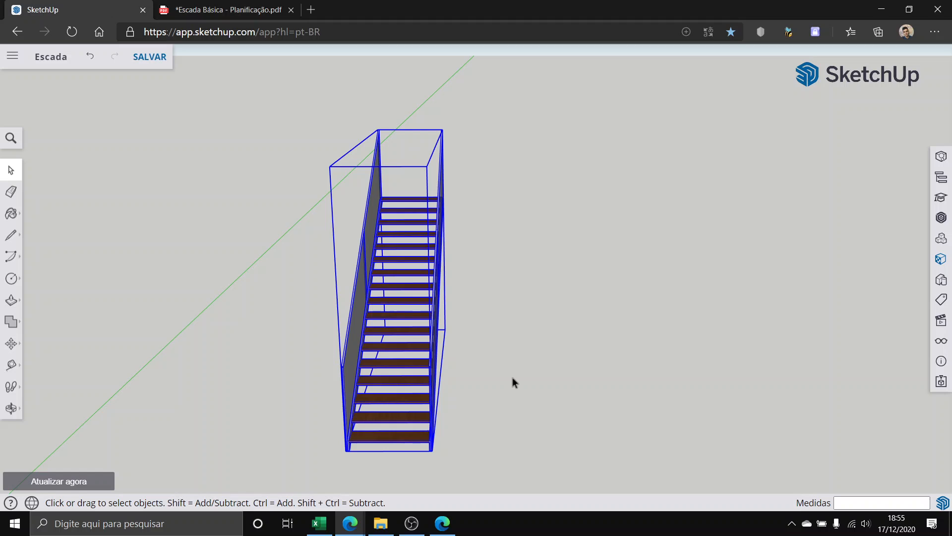
{"action": "left_click_drag", "start_coordinate": [606, 414], "coordinate": [571, 347]}
Step: Move the staircase group about 33 m along the red axis, beyond the two reference staircases
{"action": "left_click", "coordinate": [11, 343]}
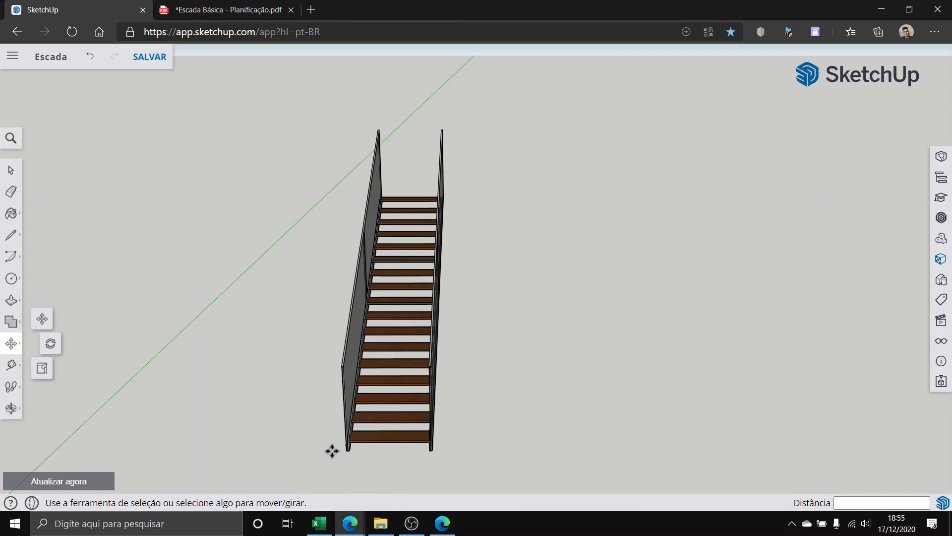
{"action": "left_click", "coordinate": [348, 450]}
{"action": "scroll", "coordinate": [774, 191], "scroll_direction": "down", "scroll_amount": 8}
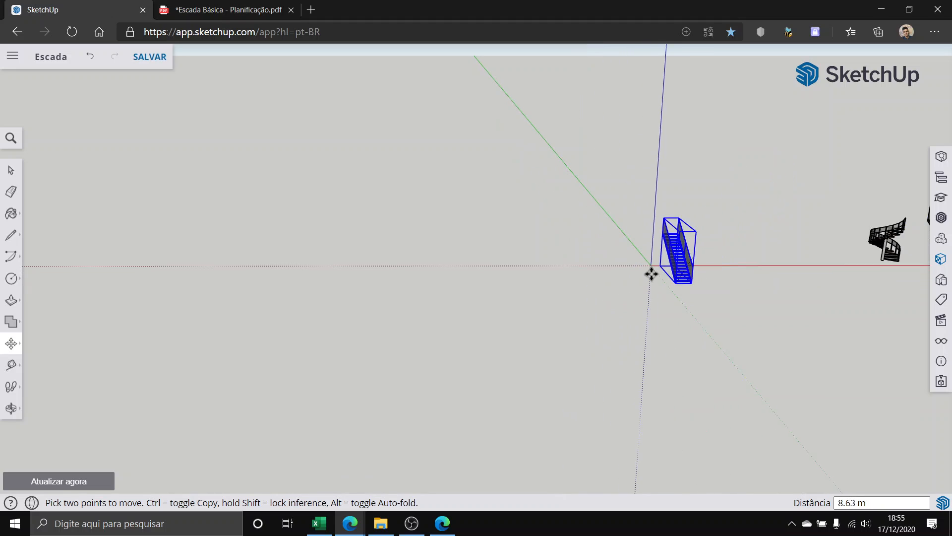
{"action": "scroll", "coordinate": [813, 260], "scroll_direction": "up", "scroll_amount": 4}
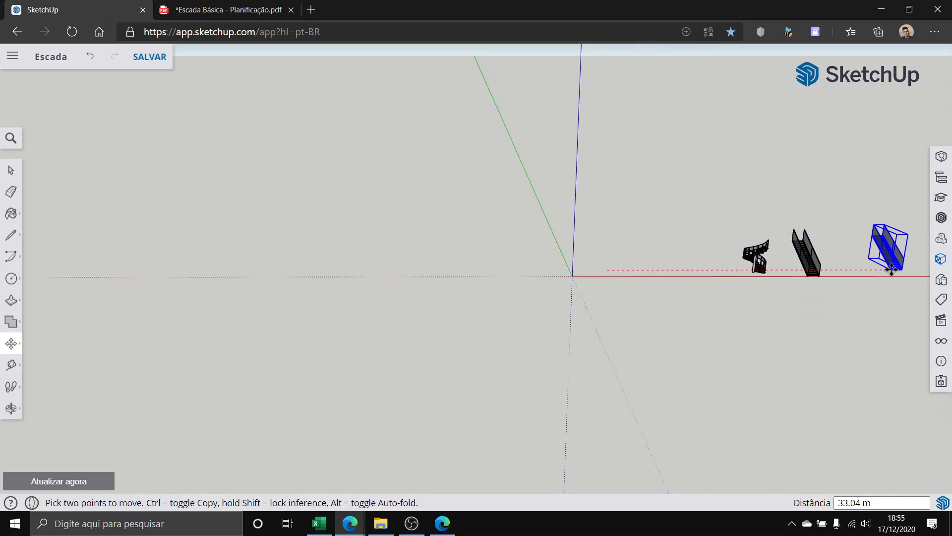
{"action": "left_click", "coordinate": [891, 271]}
{"action": "left_click", "coordinate": [9, 178]}
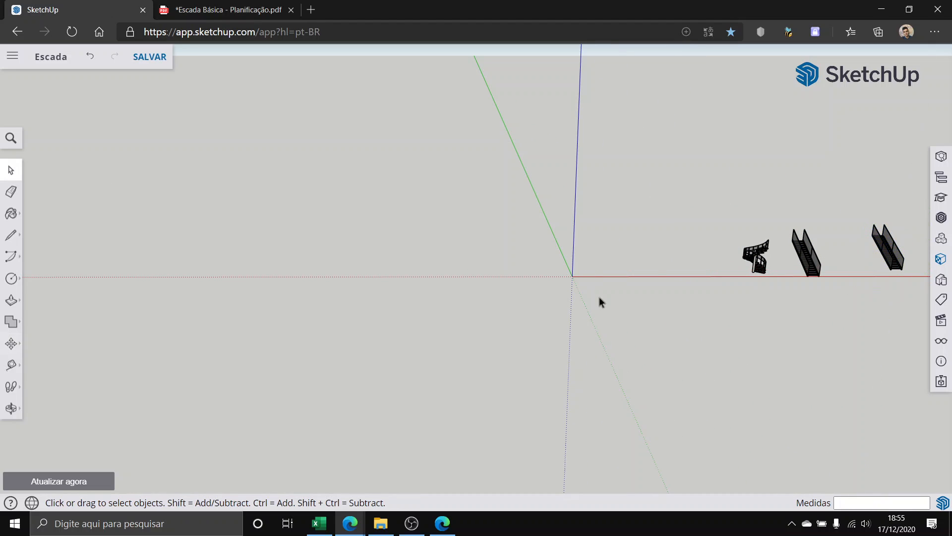
Step: Examine the reference spiral staircase's central column, wooden treads, posts and curved glass railing from several angles
{"action": "scroll", "coordinate": [739, 298], "scroll_direction": "up", "scroll_amount": 8}
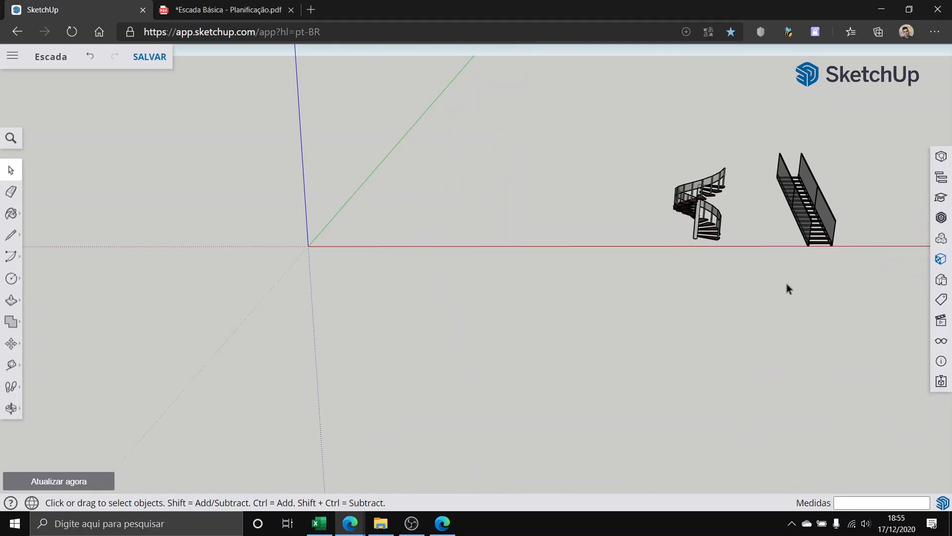
{"action": "middle_click_drag", "start_coordinate": [710, 225], "coordinate": [627, 279]}
{"action": "scroll", "coordinate": [627, 279], "scroll_direction": "up", "scroll_amount": 1}
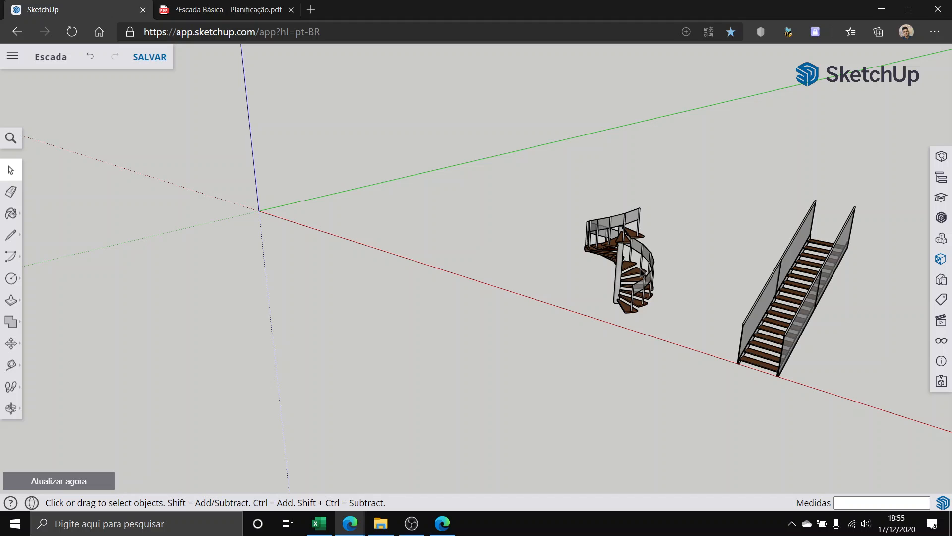
{"action": "scroll", "coordinate": [626, 290], "scroll_direction": "down", "scroll_amount": 5}
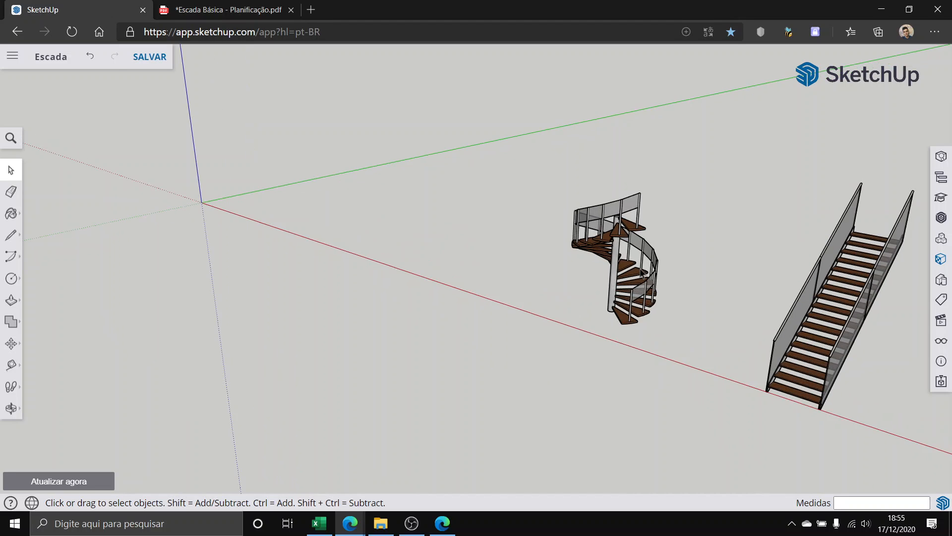
{"action": "scroll", "coordinate": [625, 292], "scroll_direction": "up", "scroll_amount": 4}
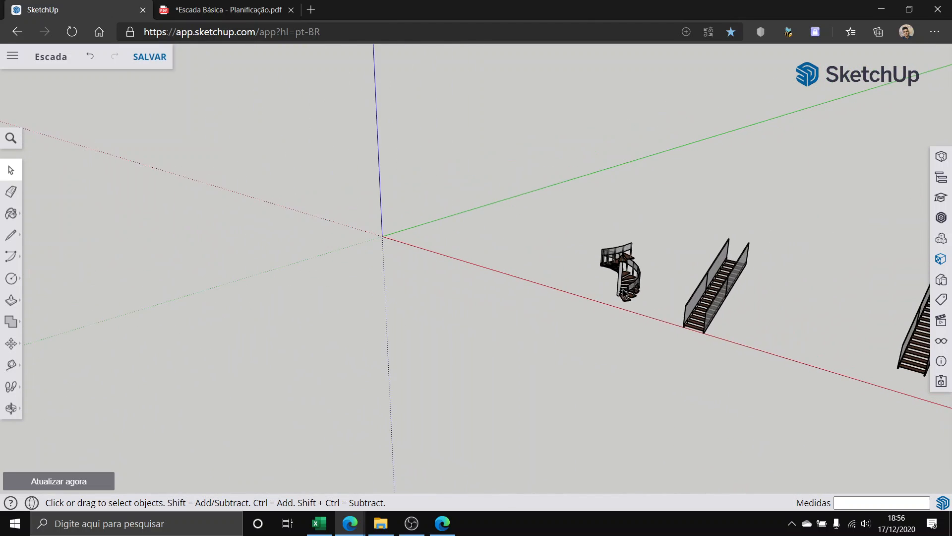
{"action": "scroll", "coordinate": [400, 290], "scroll_direction": "up", "scroll_amount": 1}
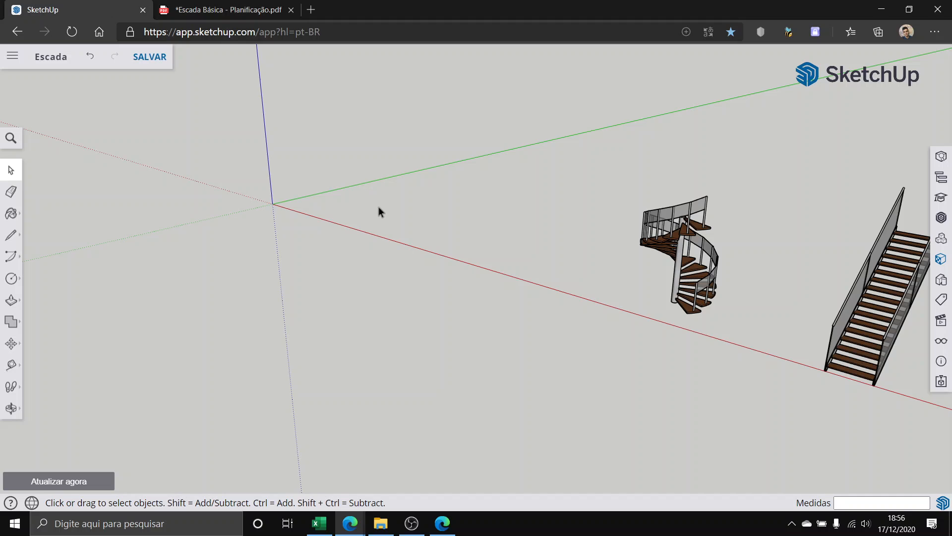
{"action": "middle_click_drag", "start_coordinate": [379, 212], "coordinate": [348, 212]}
{"action": "scroll", "coordinate": [722, 228], "scroll_direction": "up", "scroll_amount": 6}
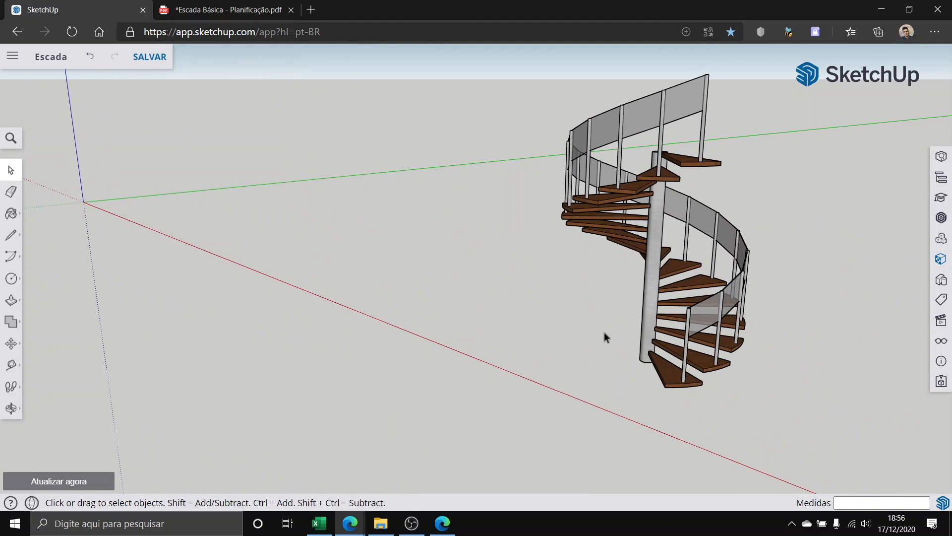
{"action": "middle_click_drag", "start_coordinate": [705, 158], "coordinate": [357, 287]}
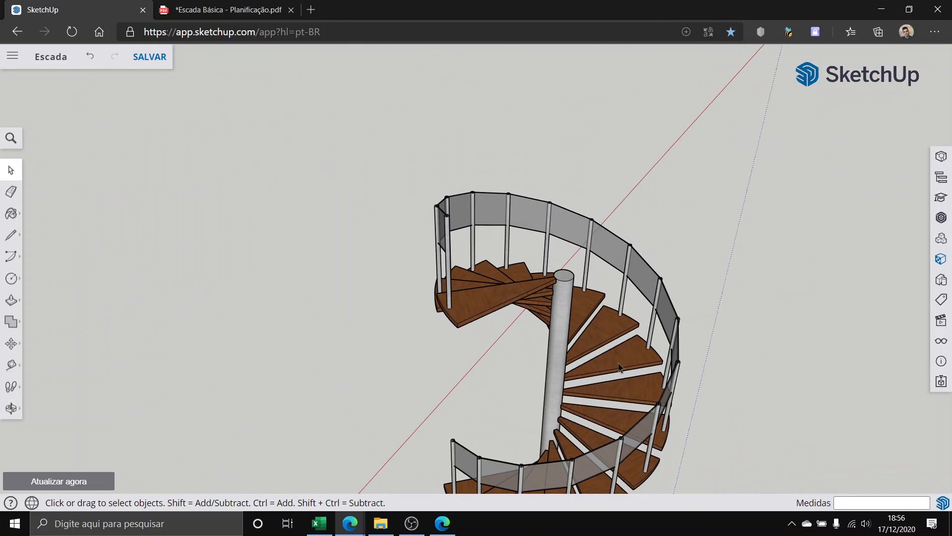
{"action": "scroll", "coordinate": [619, 366], "scroll_direction": "down", "scroll_amount": 6}
{"action": "middle_click_drag", "start_coordinate": [569, 219], "coordinate": [656, 146]}
Step: Draw a vertical 3 m line along the blue axis in the empty area near the origin
{"action": "scroll", "coordinate": [237, 254], "scroll_direction": "up", "scroll_amount": 8}
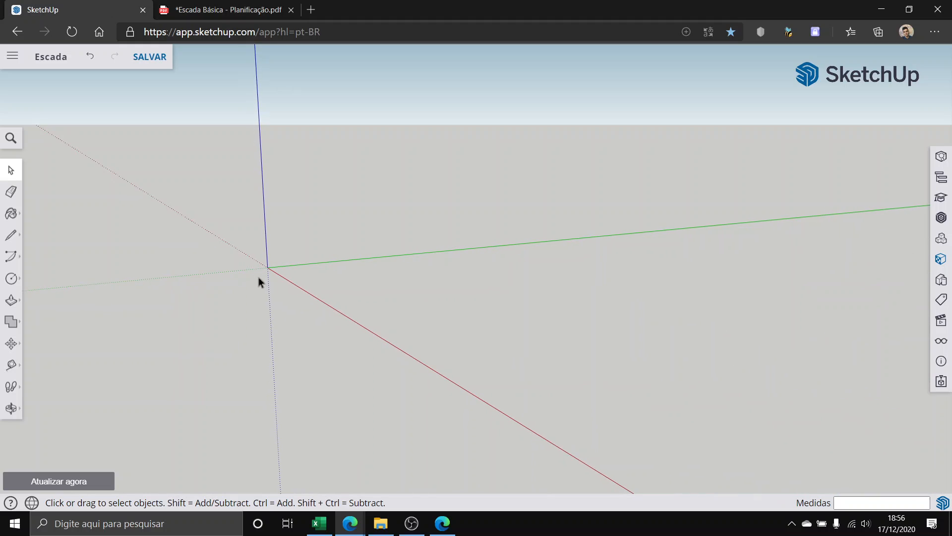
{"action": "middle_click_drag", "start_coordinate": [319, 270], "coordinate": [585, 367]}
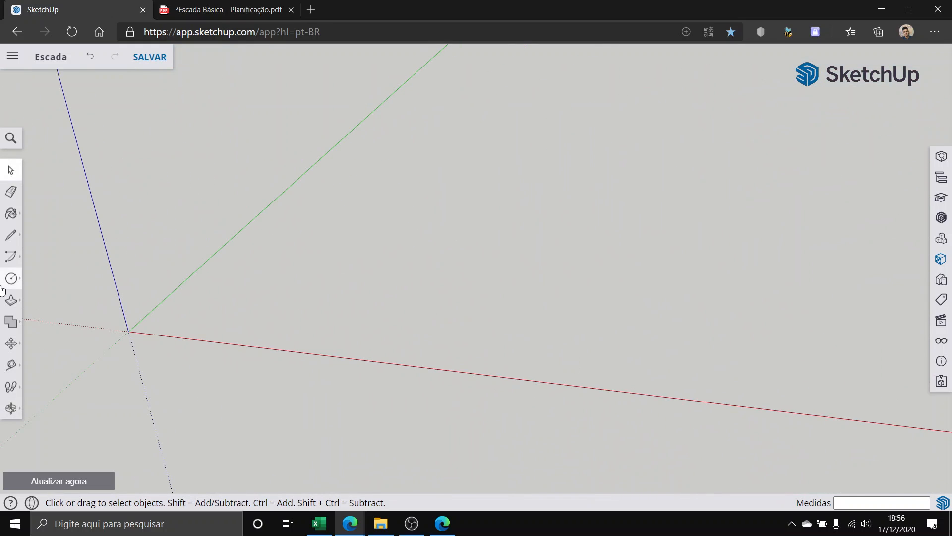
{"action": "left_click", "coordinate": [9, 240]}
{"action": "left_click", "coordinate": [498, 279]}
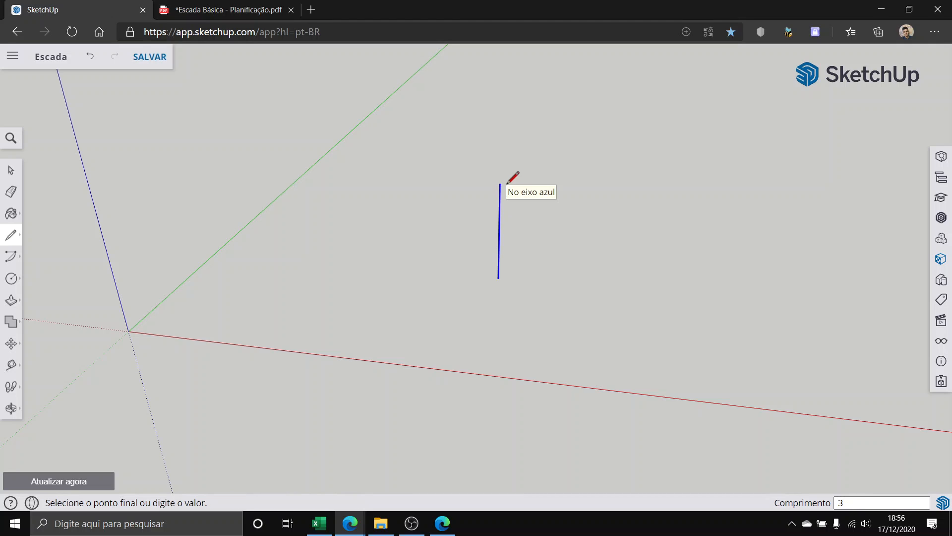
{"action": "left_click", "coordinate": [500, 157]}
{"action": "left_click", "coordinate": [8, 175]}
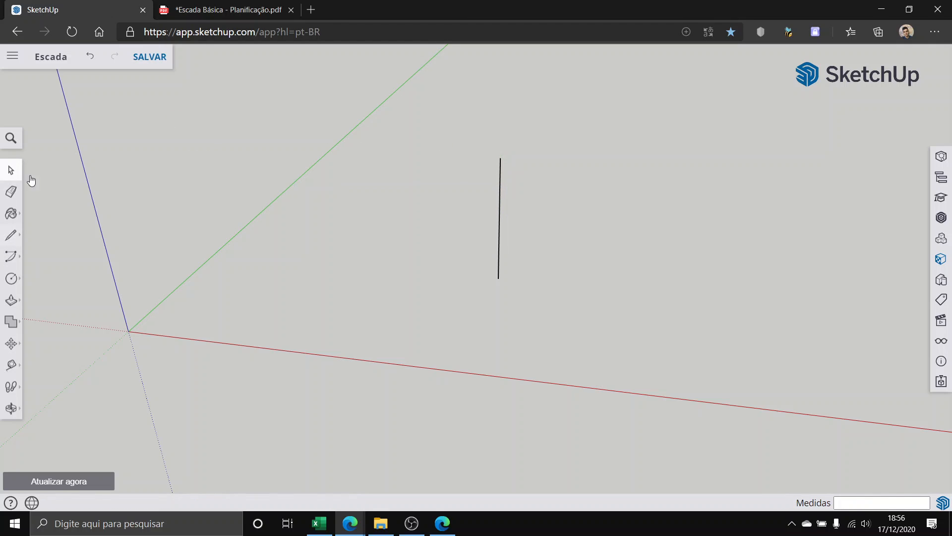
Step: Divide the vertical line into six equal segments
{"action": "scroll", "coordinate": [116, 162], "scroll_direction": "down", "scroll_amount": 1}
{"action": "middle_click_drag", "start_coordinate": [485, 207], "coordinate": [447, 153]}
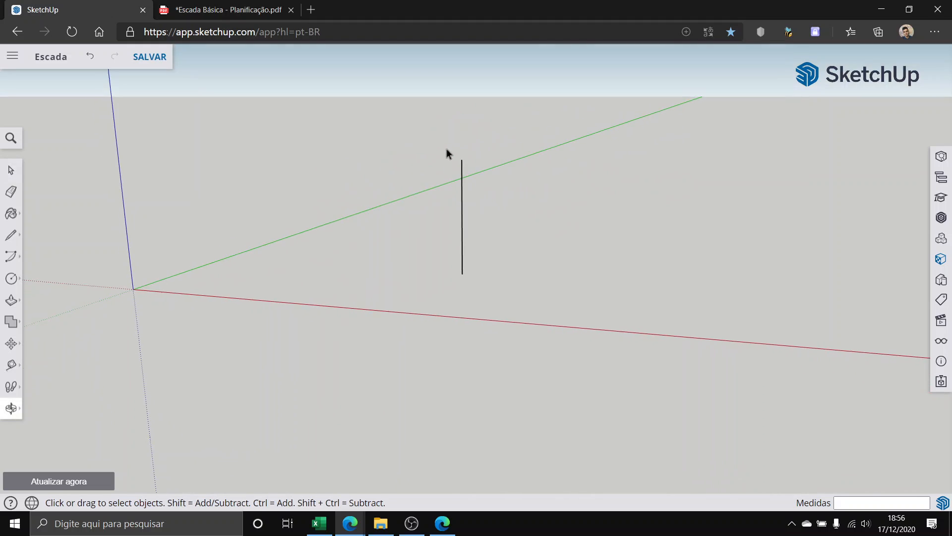
{"action": "scroll", "coordinate": [463, 185], "scroll_direction": "up", "scroll_amount": 4}
{"action": "scroll", "coordinate": [463, 180], "scroll_direction": "up", "scroll_amount": 2}
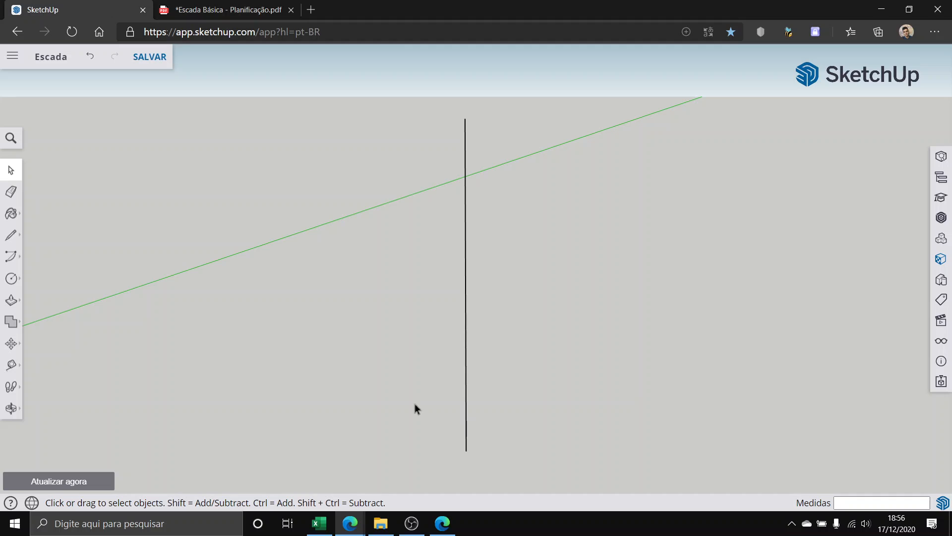
{"action": "left_click", "coordinate": [467, 356]}
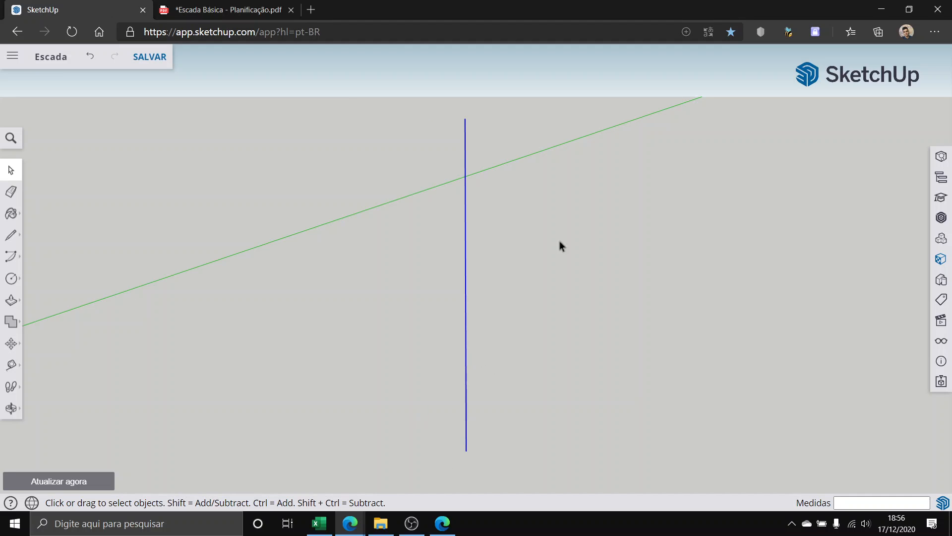
{"action": "right_click", "coordinate": [467, 382]}
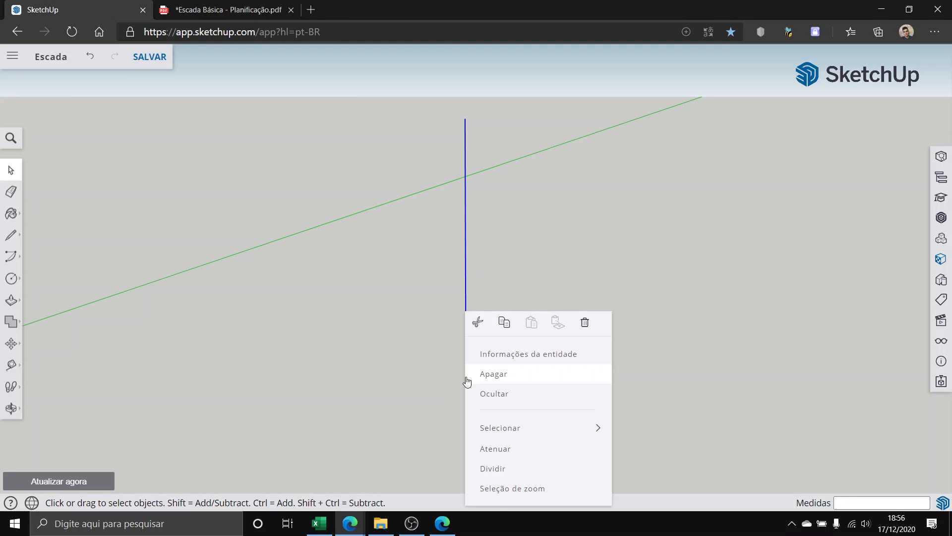
{"action": "right_click", "coordinate": [466, 279]}
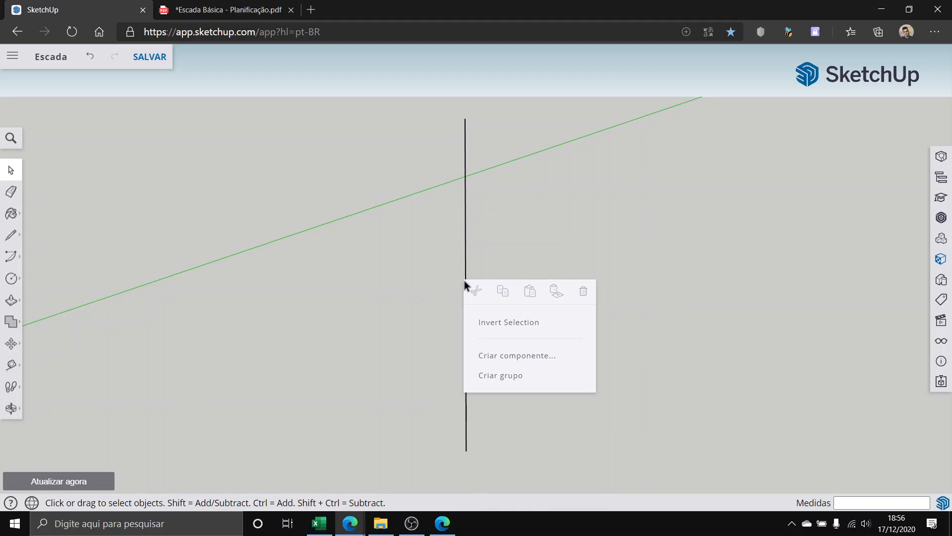
{"action": "left_click", "coordinate": [465, 266]}
{"action": "right_click", "coordinate": [465, 268]}
{"action": "right_click", "coordinate": [465, 258]}
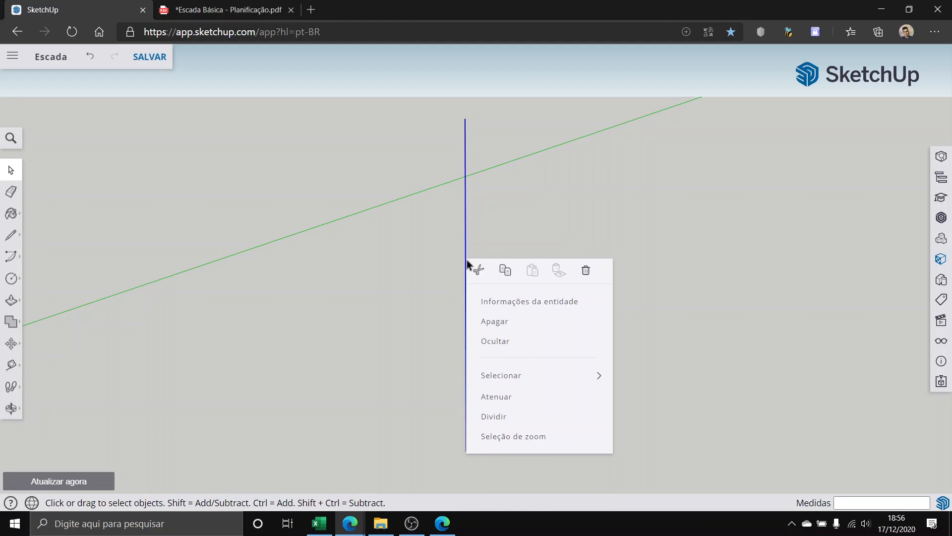
{"action": "left_click", "coordinate": [498, 414]}
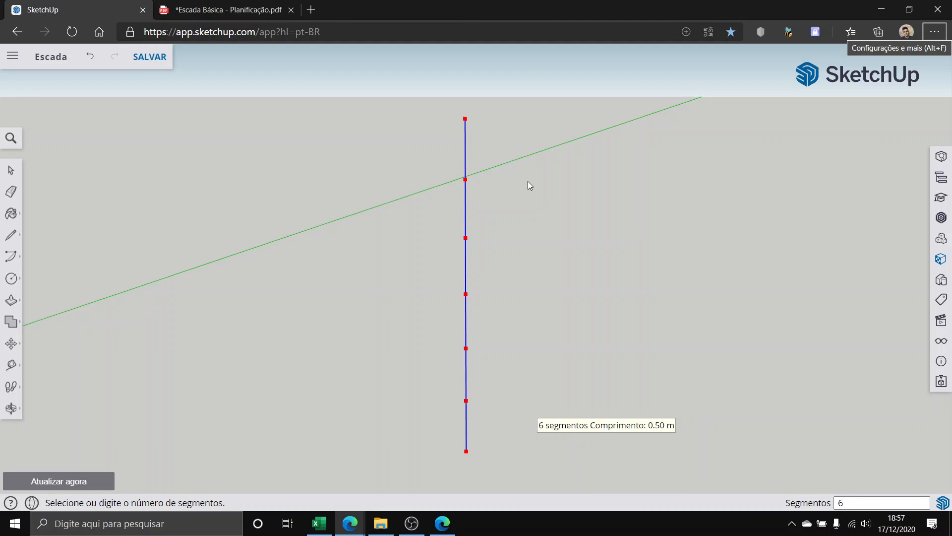
{"action": "left_click", "coordinate": [501, 141]}
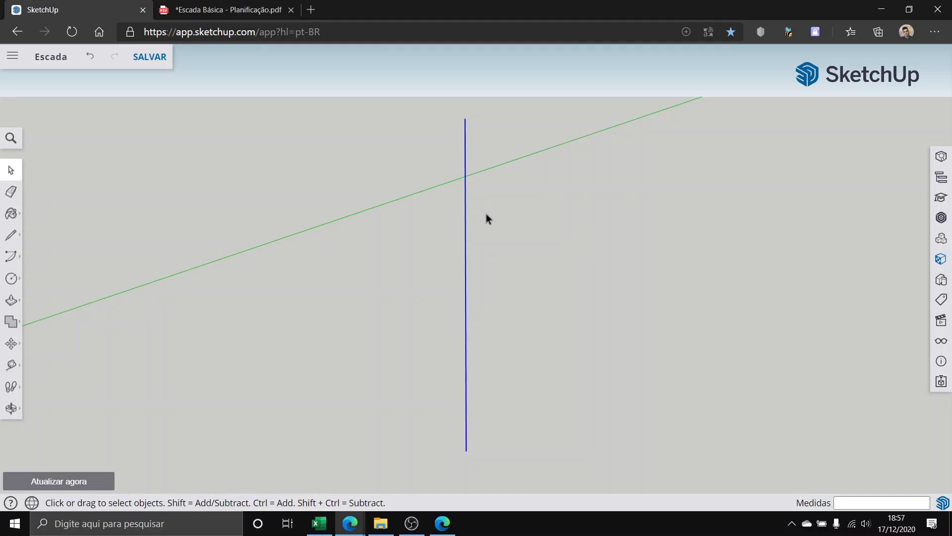
{"action": "left_click", "coordinate": [509, 229]}
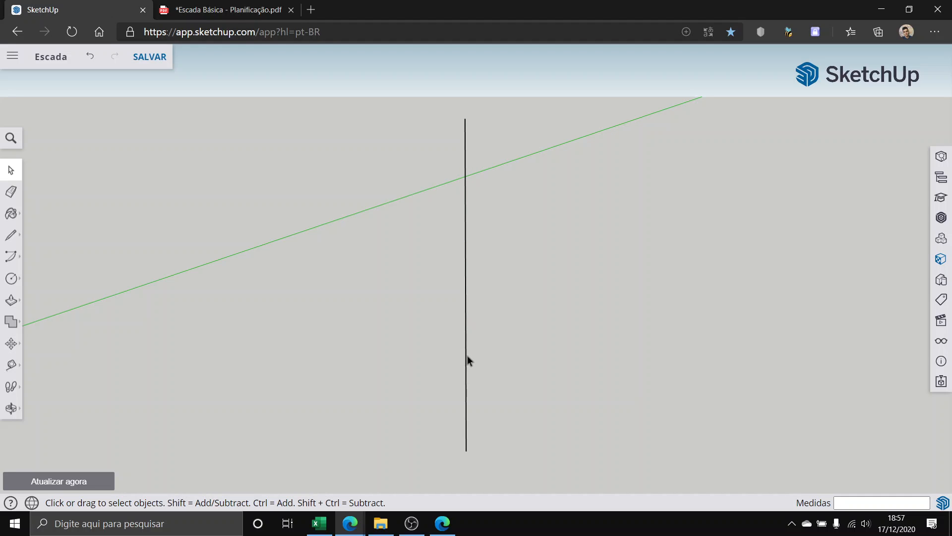
{"action": "middle_click_drag", "start_coordinate": [468, 362], "coordinate": [521, 285]}
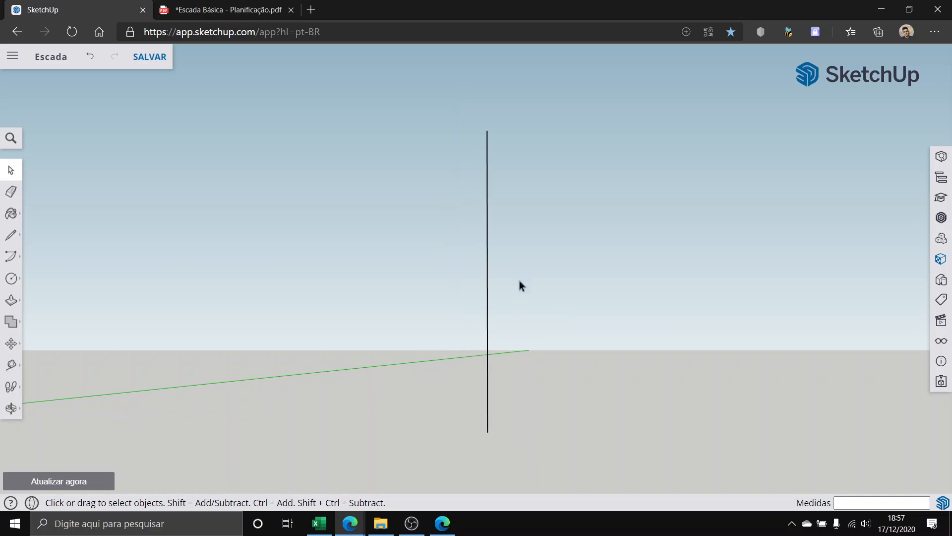
{"action": "middle_click_drag", "start_coordinate": [527, 383], "coordinate": [514, 365]}
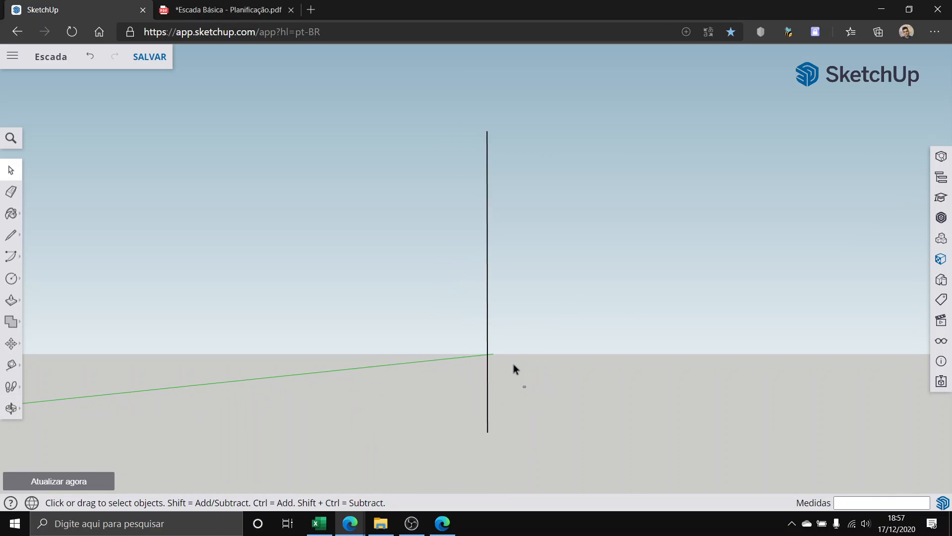
Step: Delete the upper segments of the divided height line, keeping only the lowest one
{"action": "left_click_drag", "start_coordinate": [437, 128], "coordinate": [437, 128]}
{"action": "key", "text": "Delete"}
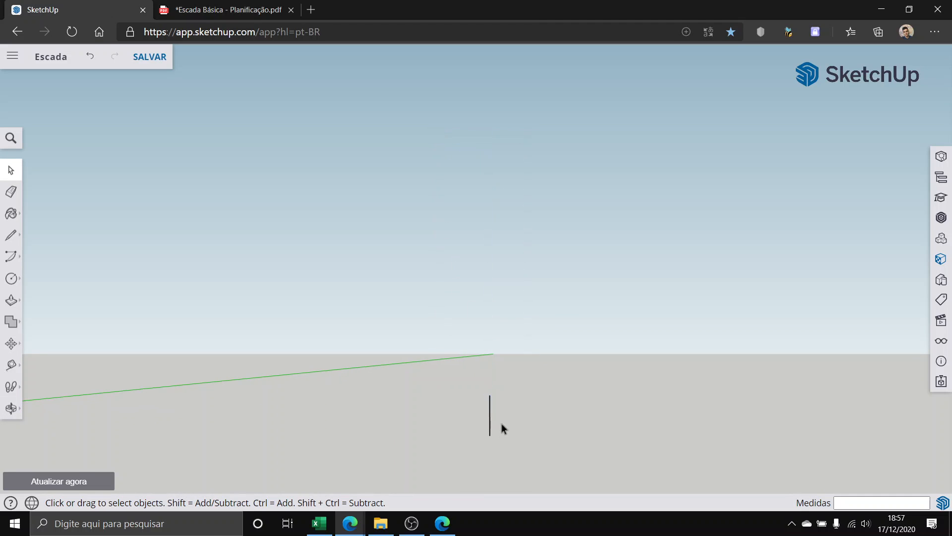
{"action": "scroll", "coordinate": [490, 431], "scroll_direction": "up", "scroll_amount": 5}
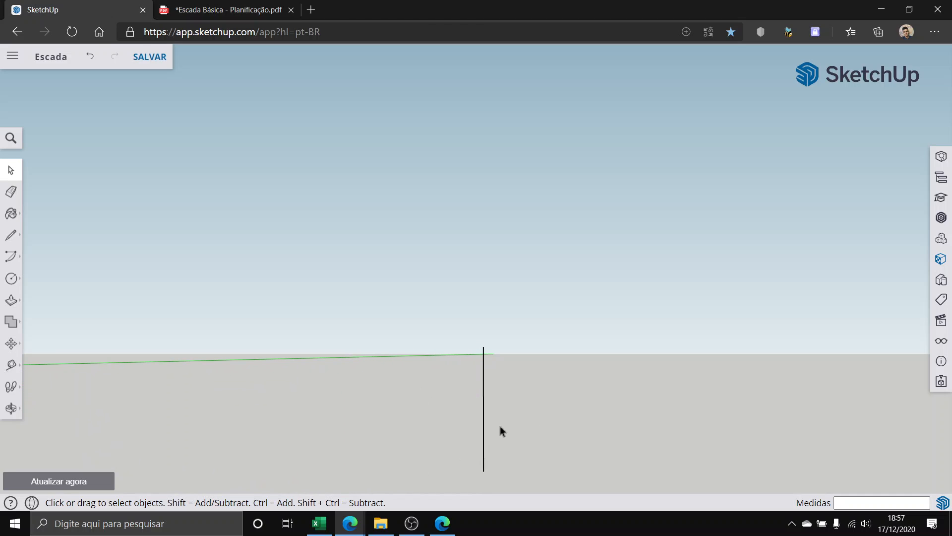
{"action": "middle_click_drag", "start_coordinate": [500, 431], "coordinate": [496, 462]}
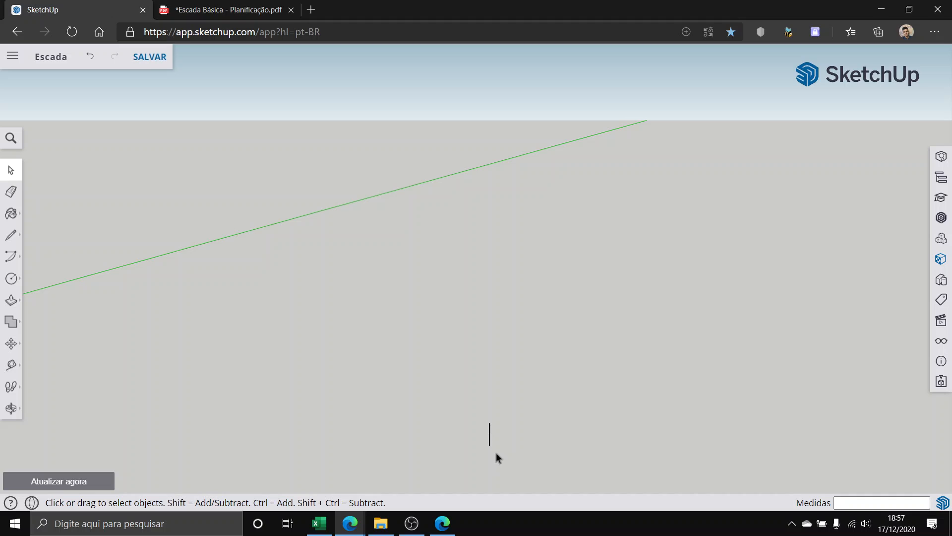
{"action": "middle_click_drag", "start_coordinate": [517, 448], "coordinate": [464, 470]}
{"action": "scroll", "coordinate": [471, 460], "scroll_direction": "up", "scroll_amount": 1}
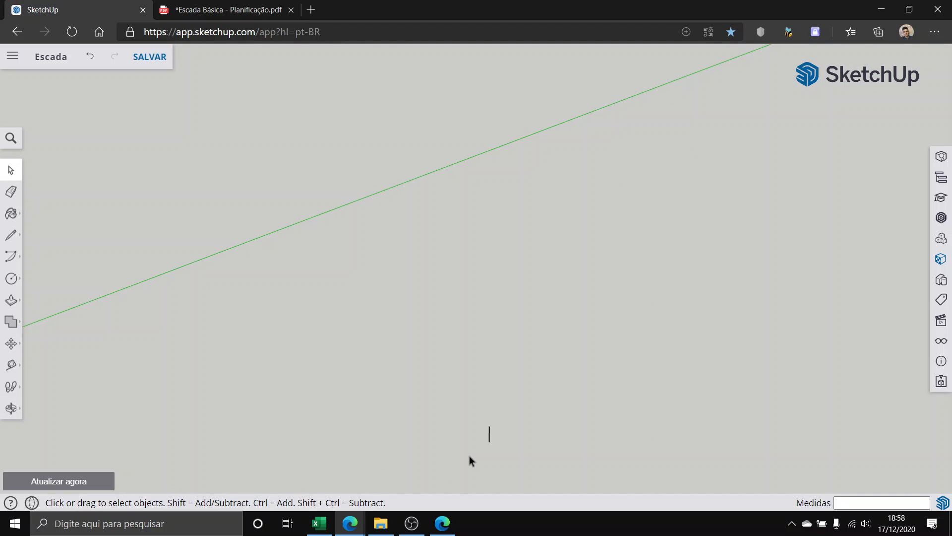
{"action": "scroll", "coordinate": [495, 448], "scroll_direction": "up", "scroll_amount": 2}
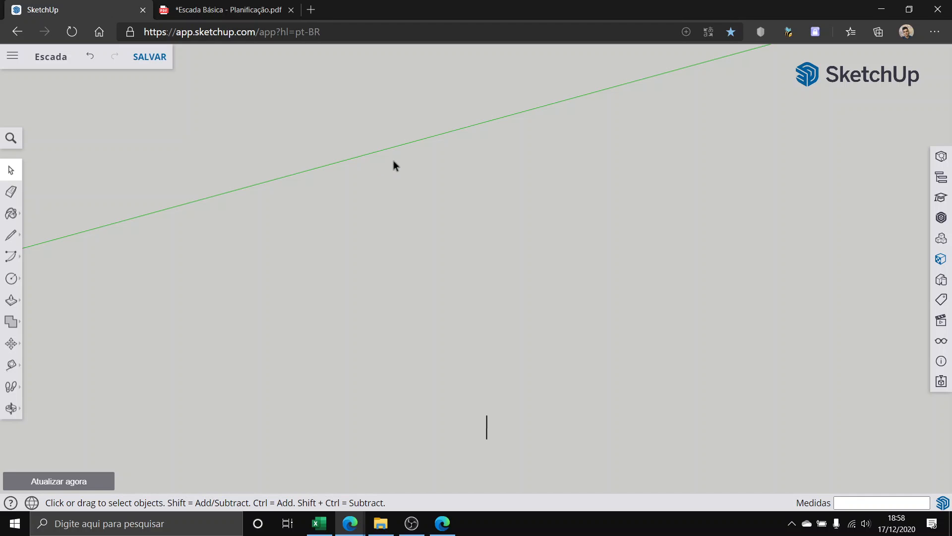
Step: Undo the deletion and the six-part division, and divide the vertical 3 m line into 17 equal segments
{"action": "key", "text": "ctrl+z"}
{"action": "key", "text": "ctrl+z"}
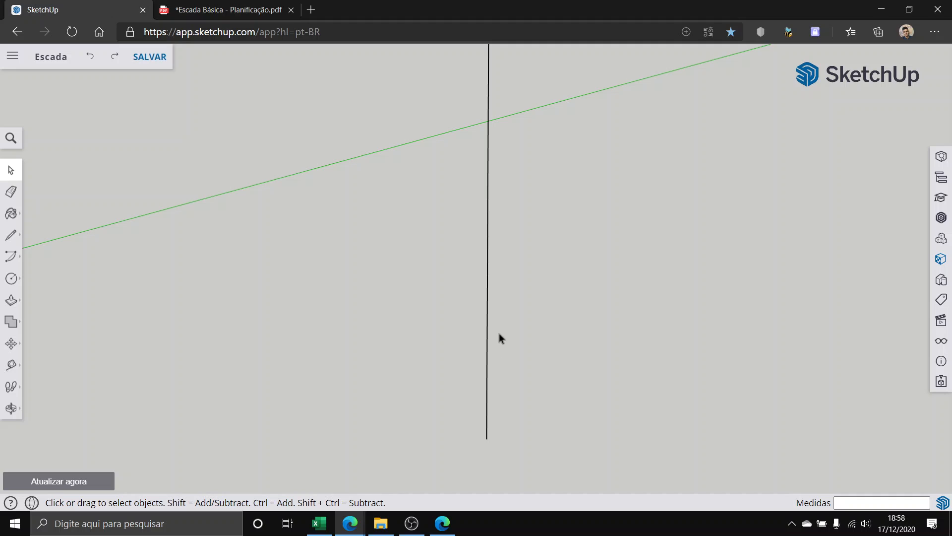
{"action": "left_click_drag", "start_coordinate": [555, 319], "coordinate": [376, 209]}
{"action": "right_click", "coordinate": [488, 256]}
{"action": "left_click", "coordinate": [525, 410]}
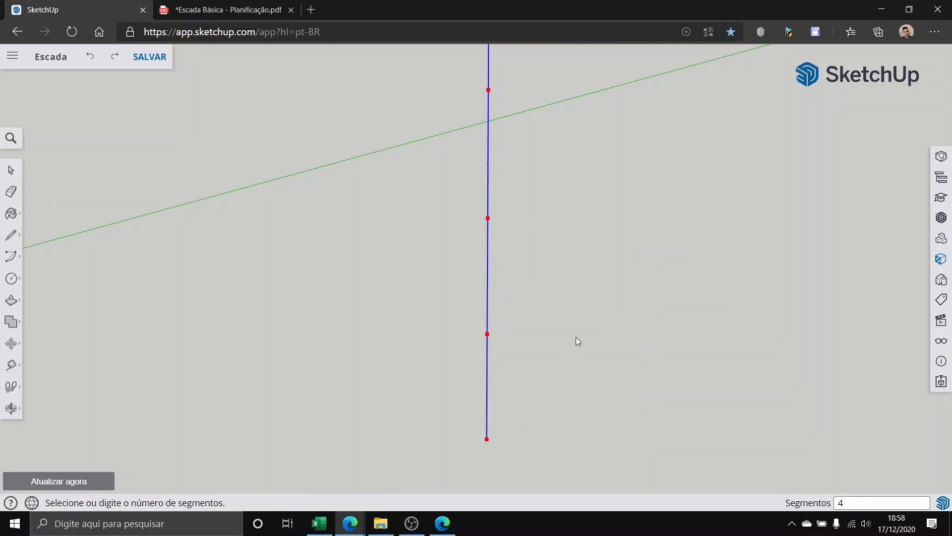
{"action": "scroll", "coordinate": [526, 220], "scroll_direction": "down", "scroll_amount": 3}
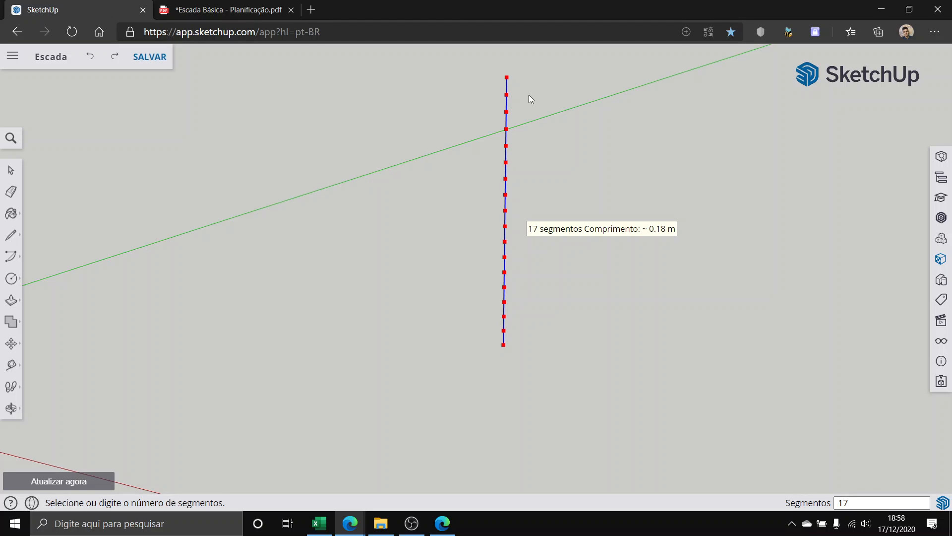
{"action": "key", "text": "Return"}
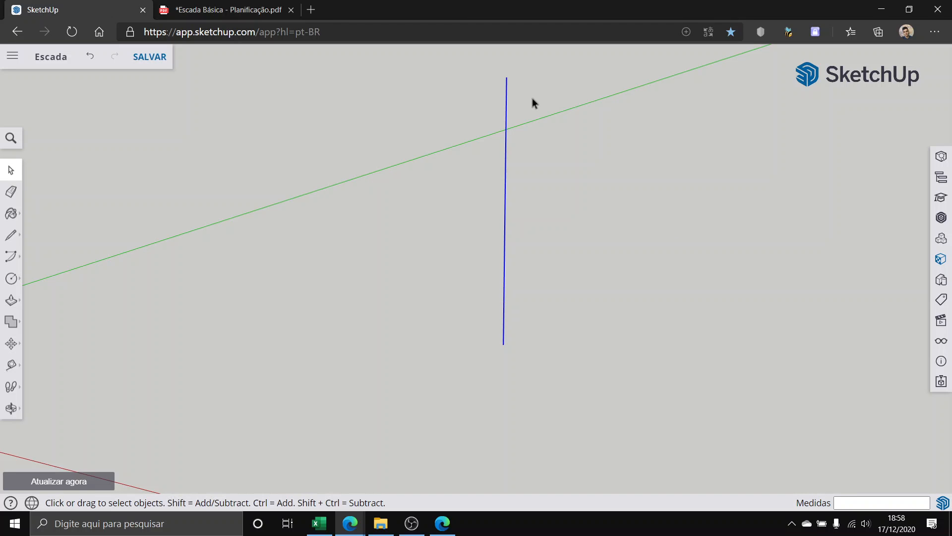
Step: Delete every segment of the 17-part height line except the lowest one
{"action": "left_click", "coordinate": [608, 190]}
{"action": "scroll", "coordinate": [609, 195], "scroll_direction": "down", "scroll_amount": 2}
{"action": "scroll", "coordinate": [527, 260], "scroll_direction": "up", "scroll_amount": 1}
{"action": "scroll", "coordinate": [527, 263], "scroll_direction": "down", "scroll_amount": 2}
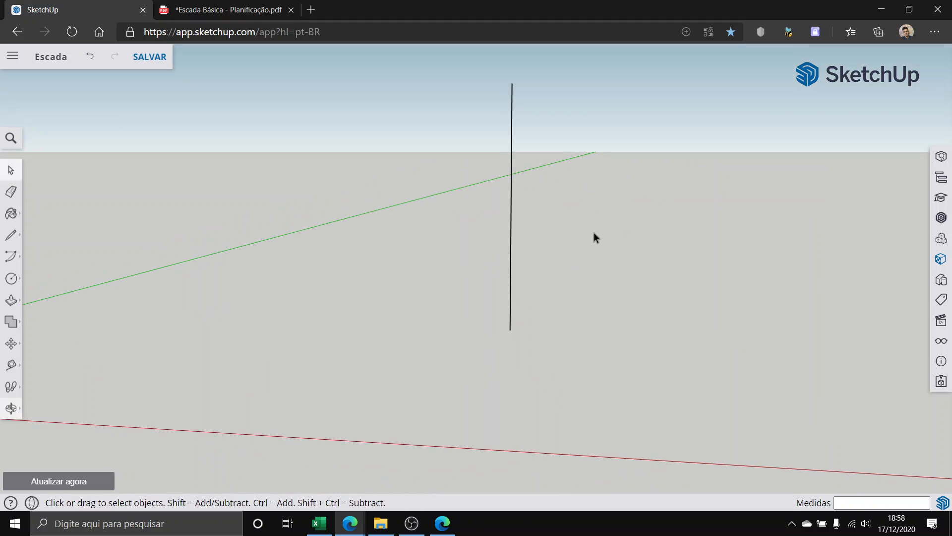
{"action": "left_click_drag", "start_coordinate": [556, 300], "coordinate": [488, 99]}
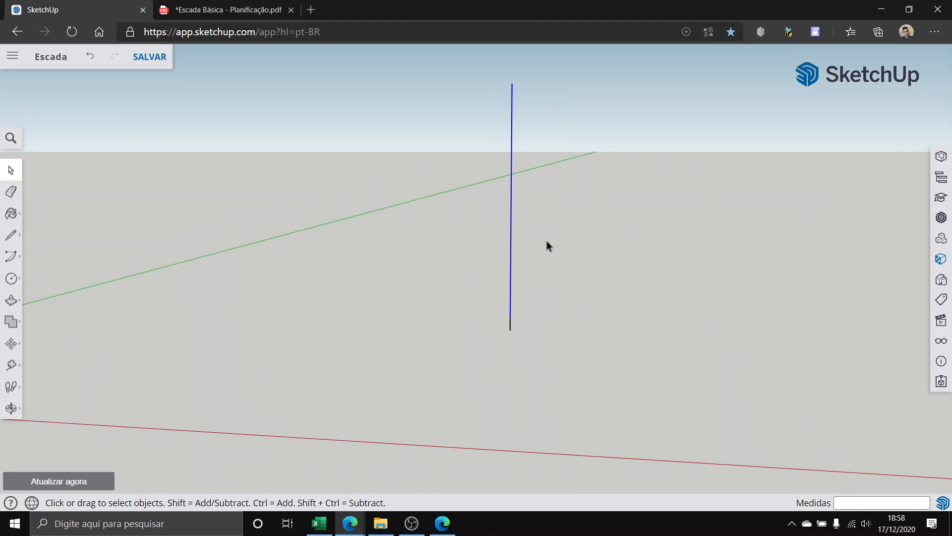
{"action": "key", "text": "Delete"}
{"action": "scroll", "coordinate": [510, 323], "scroll_direction": "up", "scroll_amount": 3}
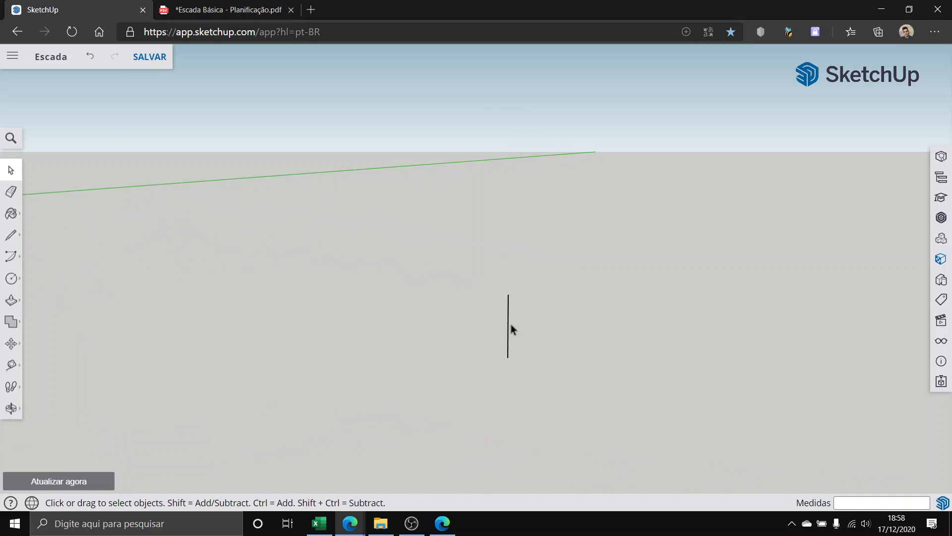
{"action": "scroll", "coordinate": [511, 323], "scroll_direction": "up", "scroll_amount": 1}
{"action": "left_click", "coordinate": [512, 323]}
{"action": "left_click", "coordinate": [512, 403]}
{"action": "middle_click_drag", "start_coordinate": [513, 403], "coordinate": [453, 415]}
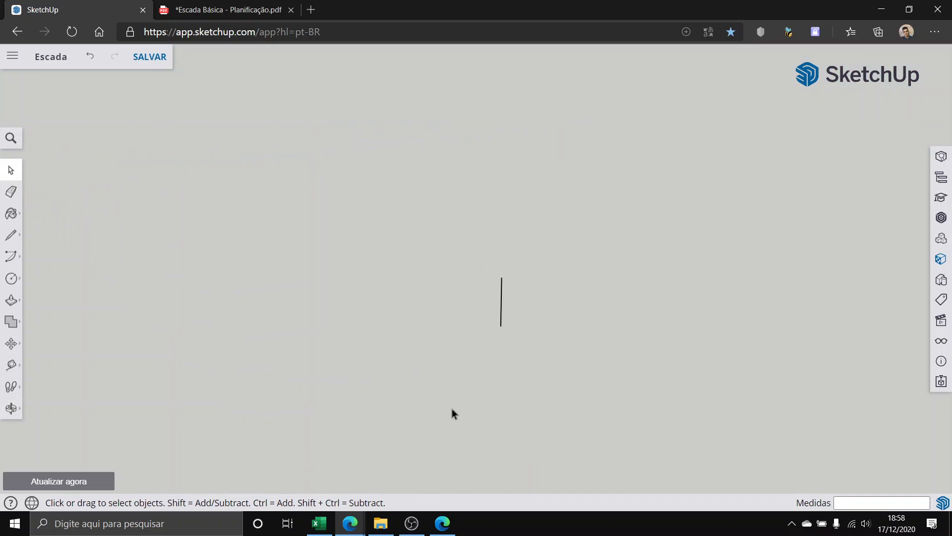
{"action": "left_click", "coordinate": [11, 278]}
{"action": "left_click", "coordinate": [508, 317]}
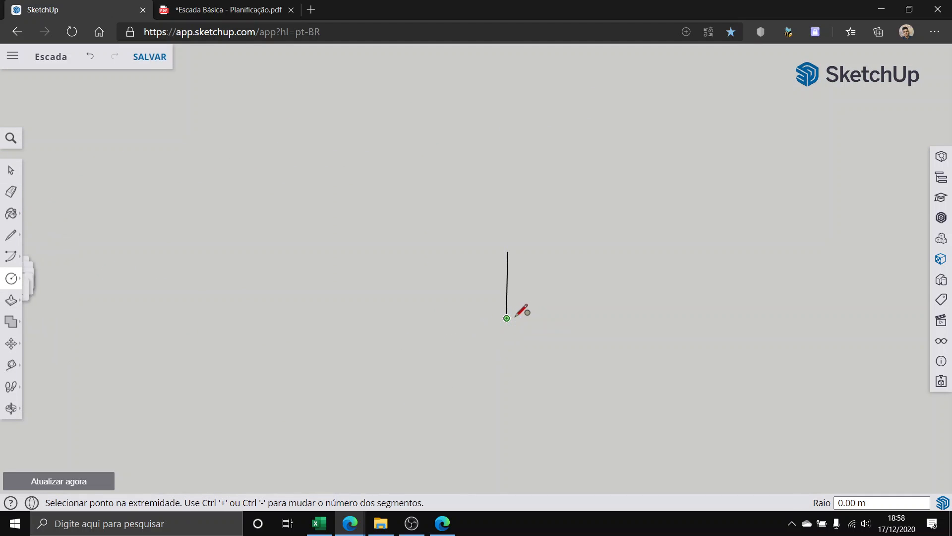
{"action": "middle_click_drag", "start_coordinate": [559, 299], "coordinate": [635, 367]}
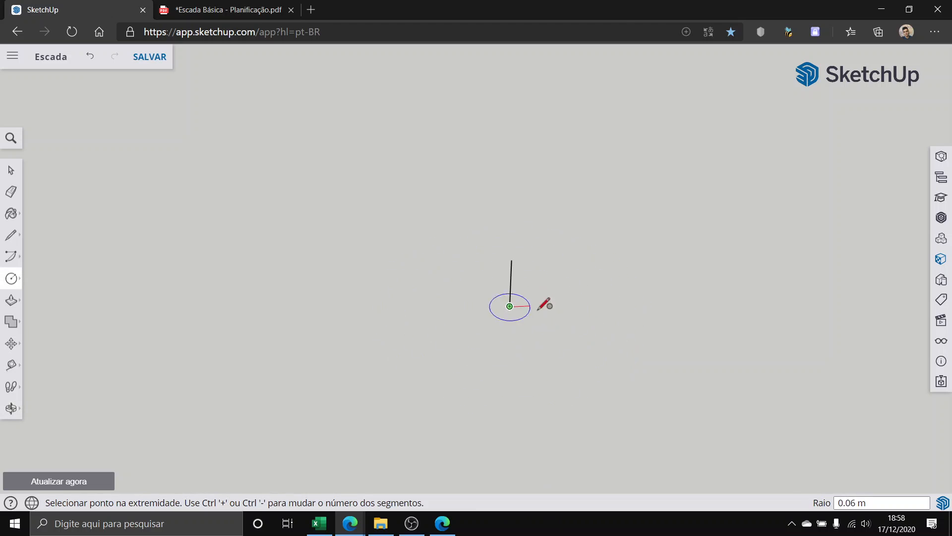
{"action": "scroll", "coordinate": [545, 301], "scroll_direction": "up", "scroll_amount": 2}
{"action": "key", "text": "Escape"}
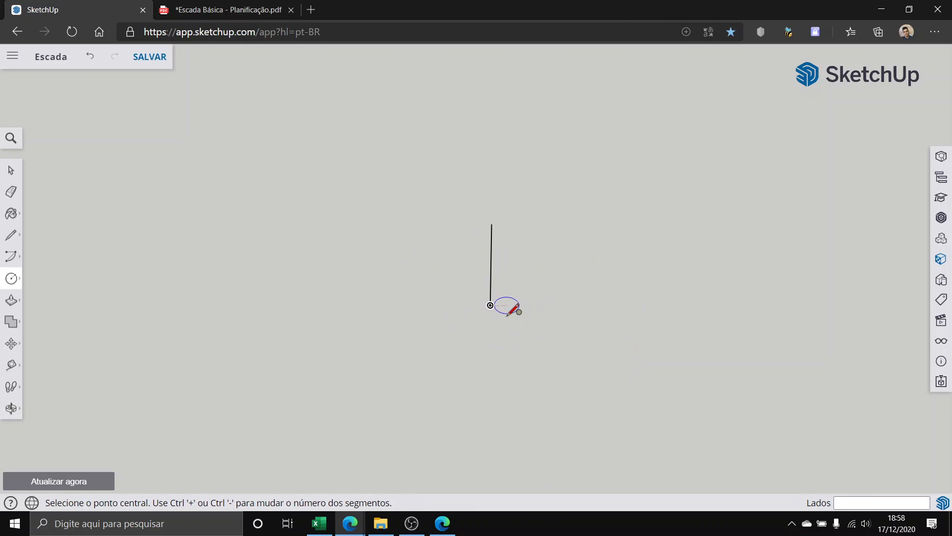
Step: Draw a horizontal 36-sided circle with a 0.1 m radius centred on the lower end of the short vertical line
{"action": "left_click", "coordinate": [11, 277]}
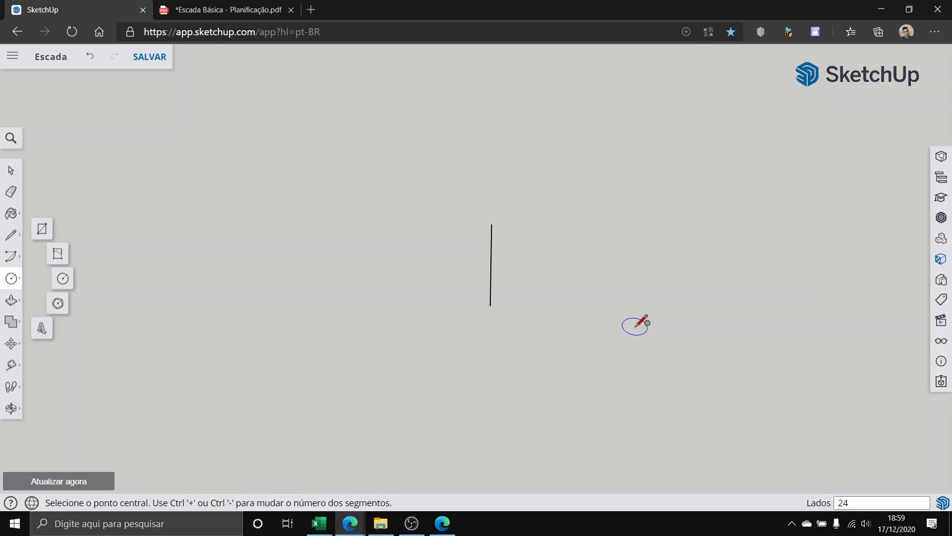
{"action": "type", "text": "36"}
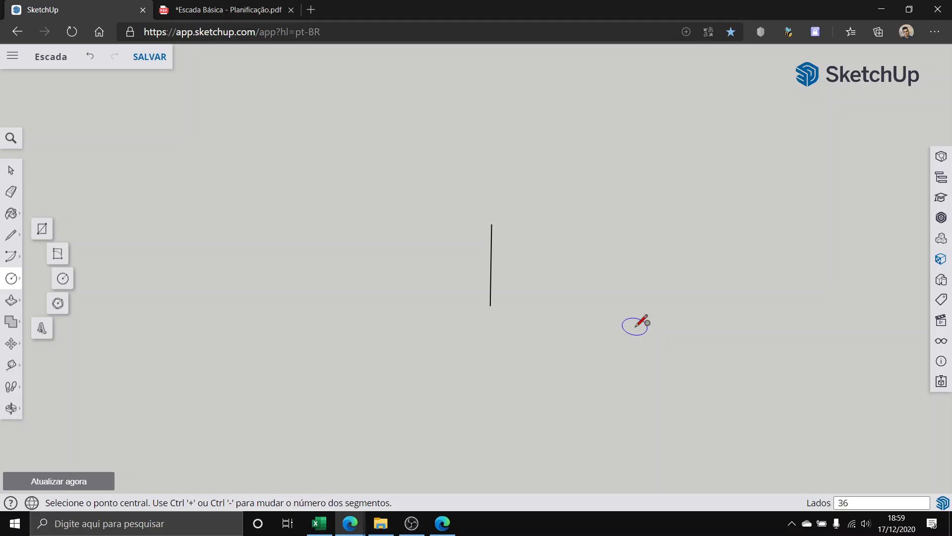
{"action": "left_click", "coordinate": [490, 304]}
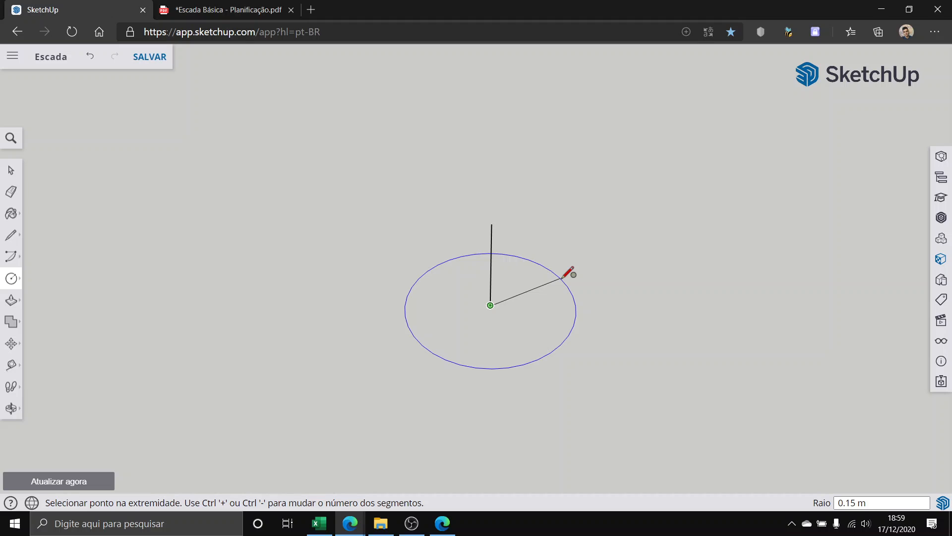
{"action": "type", "text": ".1"}
{"action": "key", "text": "Return"}
{"action": "scroll", "coordinate": [557, 319], "scroll_direction": "up", "scroll_amount": 3}
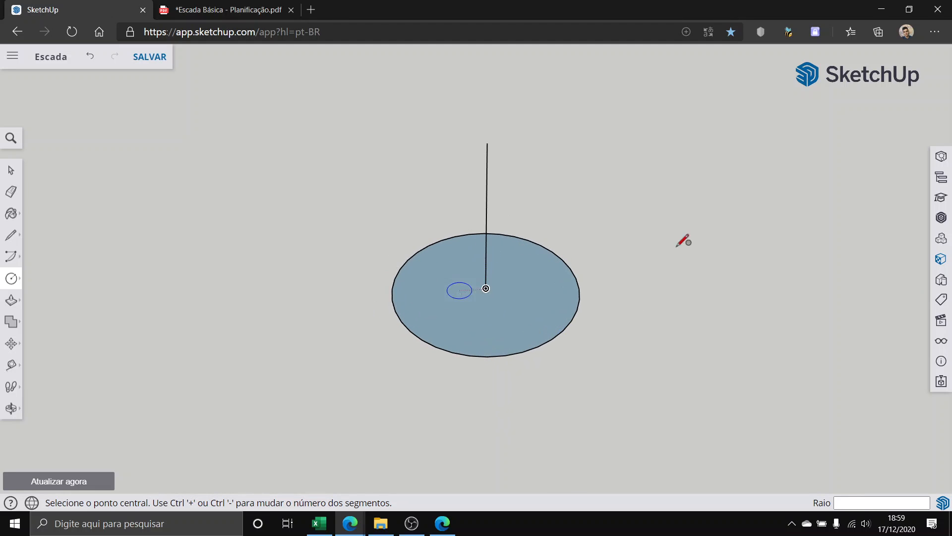
{"action": "left_click", "coordinate": [11, 170]}
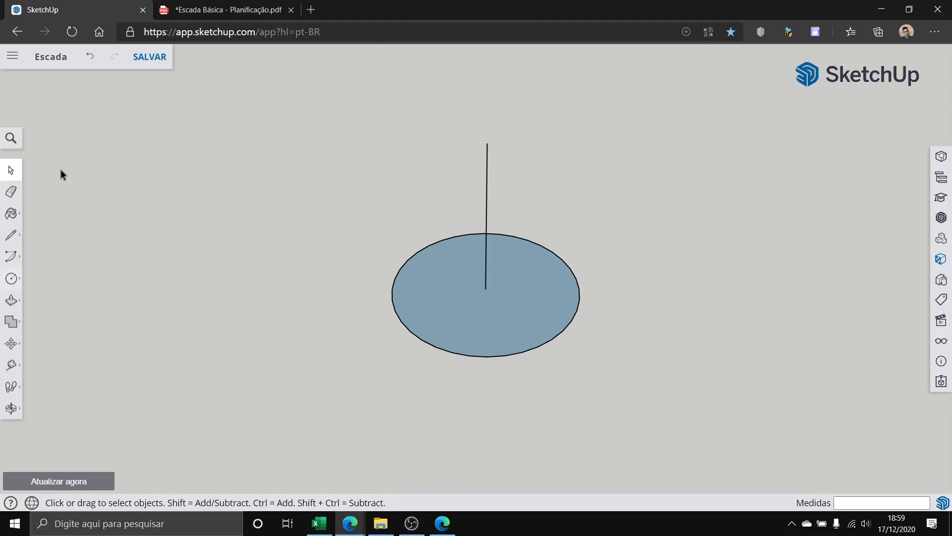
Step: Examine the base circle and its vertical line from several angles and their location relative to the reference spiral staircase
{"action": "scroll", "coordinate": [397, 263], "scroll_direction": "down", "scroll_amount": 3}
{"action": "middle_click_drag", "start_coordinate": [430, 281], "coordinate": [532, 327]}
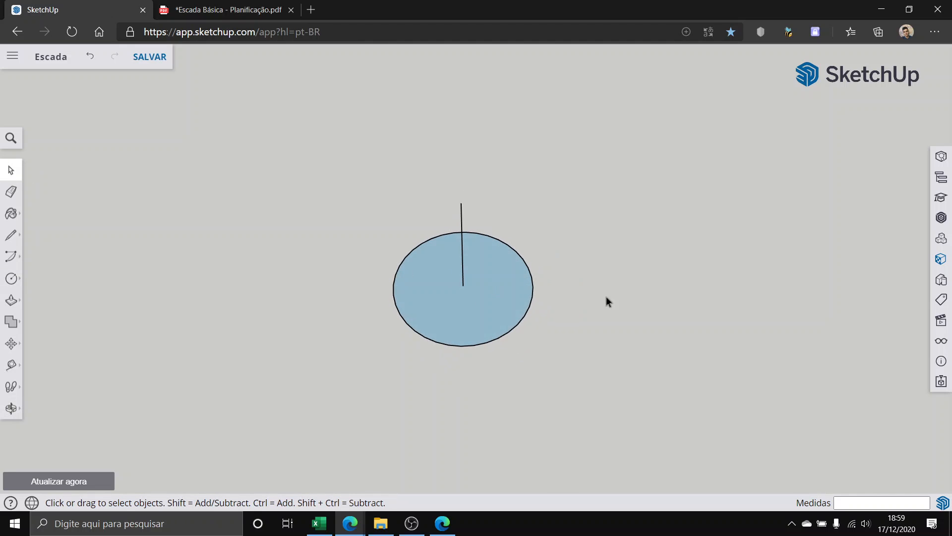
{"action": "scroll", "coordinate": [413, 331], "scroll_direction": "down", "scroll_amount": 5}
{"action": "middle_click_drag", "start_coordinate": [458, 377], "coordinate": [765, 259]}
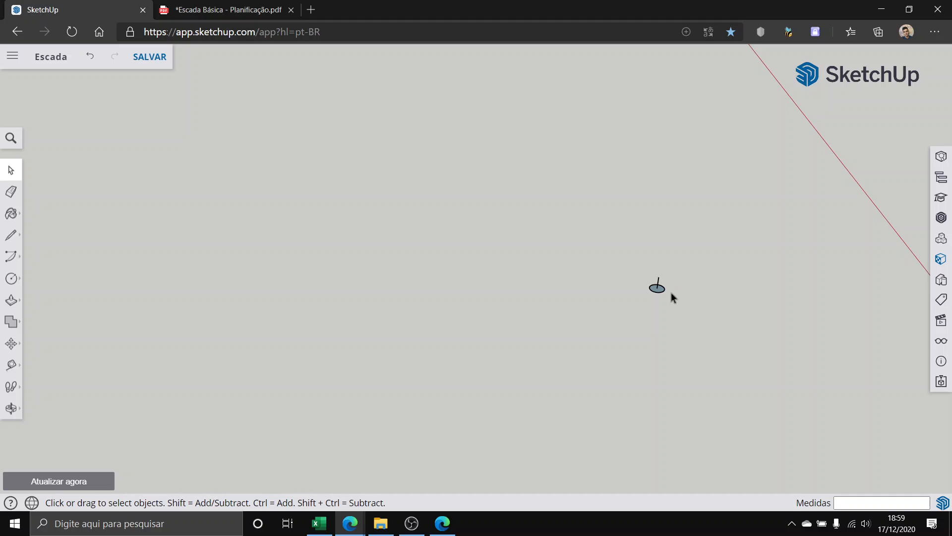
{"action": "scroll", "coordinate": [671, 285], "scroll_direction": "up", "scroll_amount": 5}
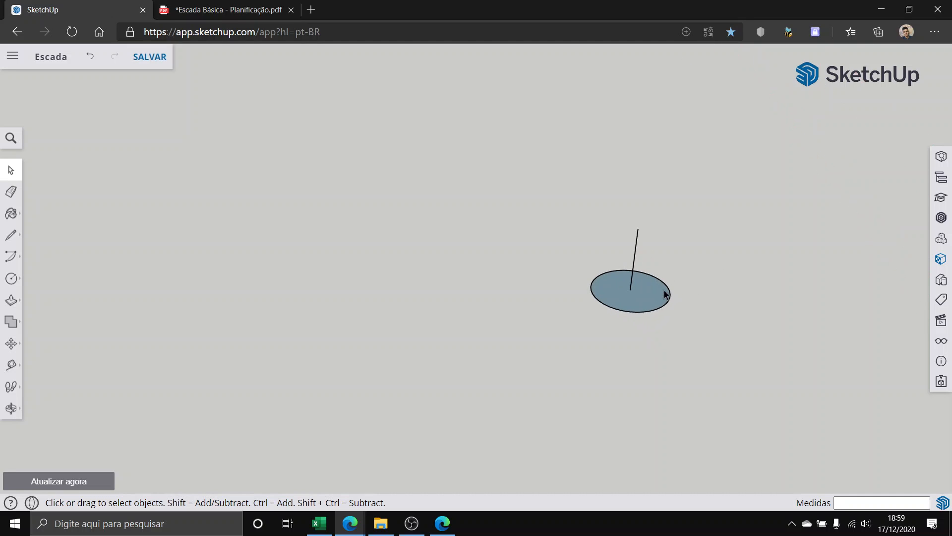
{"action": "middle_click_drag", "start_coordinate": [665, 295], "coordinate": [332, 300]}
{"action": "scroll", "coordinate": [442, 348], "scroll_direction": "down", "scroll_amount": 4}
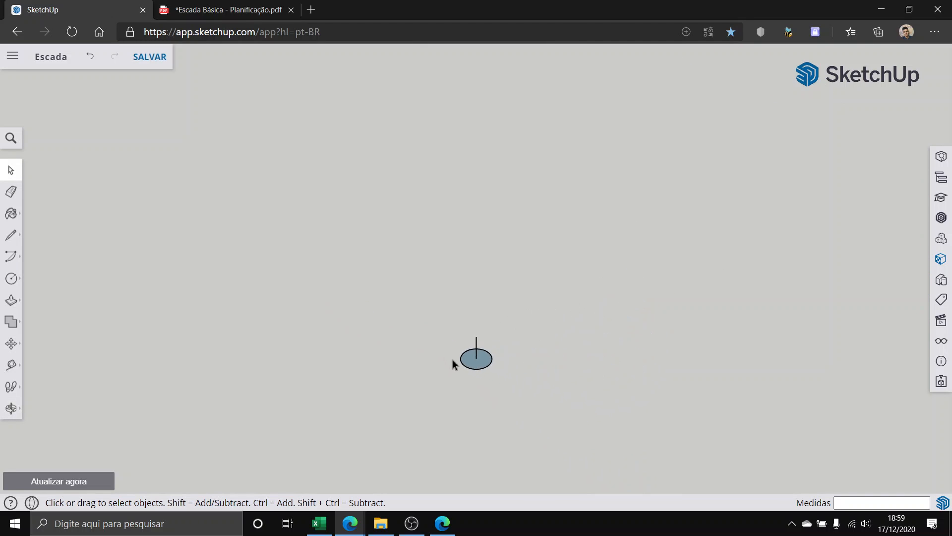
{"action": "scroll", "coordinate": [452, 359], "scroll_direction": "down", "scroll_amount": 5}
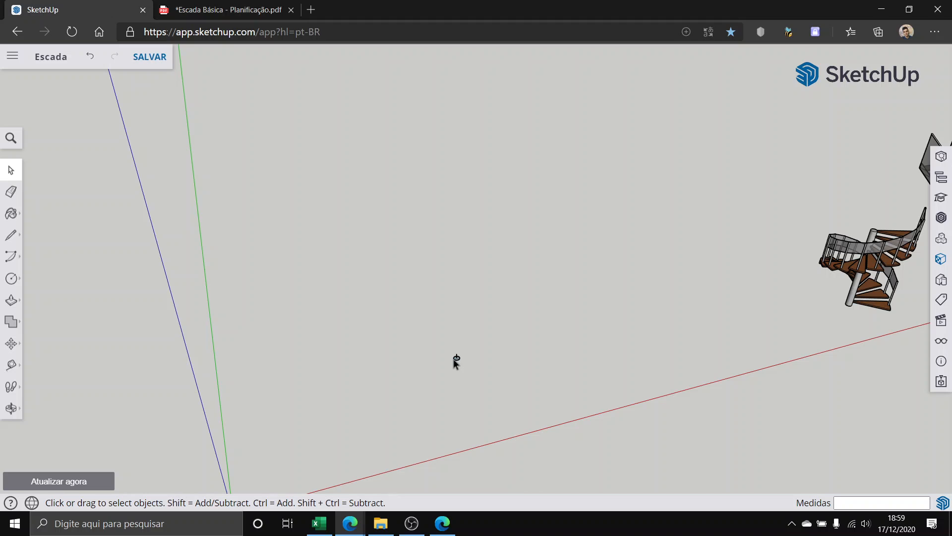
{"action": "scroll", "coordinate": [457, 349], "scroll_direction": "up", "scroll_amount": 6}
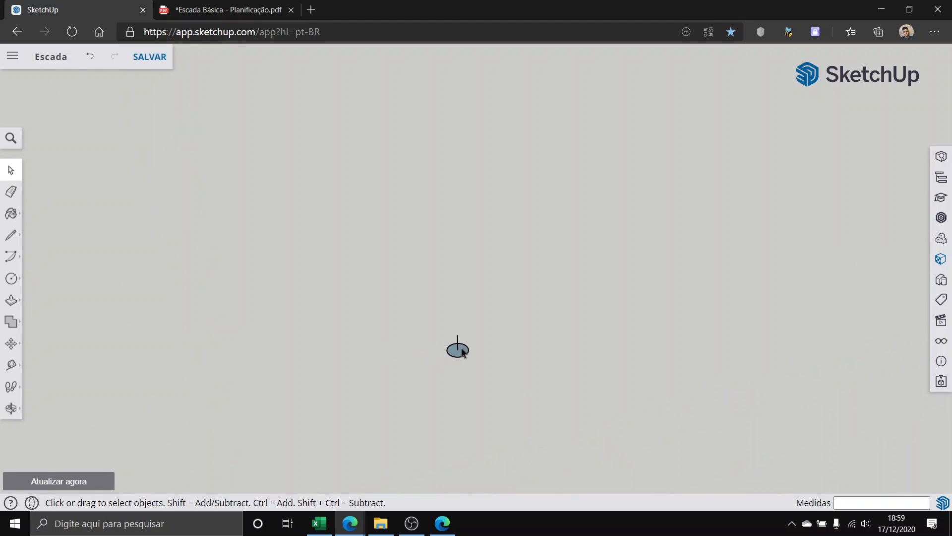
{"action": "middle_click_drag", "start_coordinate": [465, 361], "coordinate": [379, 387]}
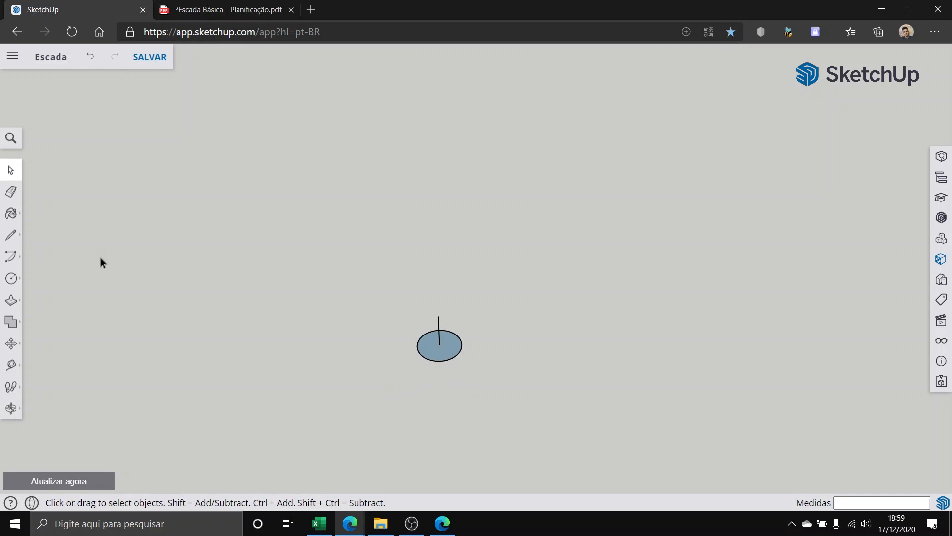
Step: Draw a line along the red axis from the circle's centre to its edge, and continue it outward with a 1.2 m line
{"action": "left_click", "coordinate": [11, 237]}
{"action": "scroll", "coordinate": [502, 391], "scroll_direction": "up", "scroll_amount": 2}
{"action": "middle_click_drag", "start_coordinate": [421, 293], "coordinate": [403, 317]}
{"action": "scroll", "coordinate": [395, 325], "scroll_direction": "up", "scroll_amount": 2}
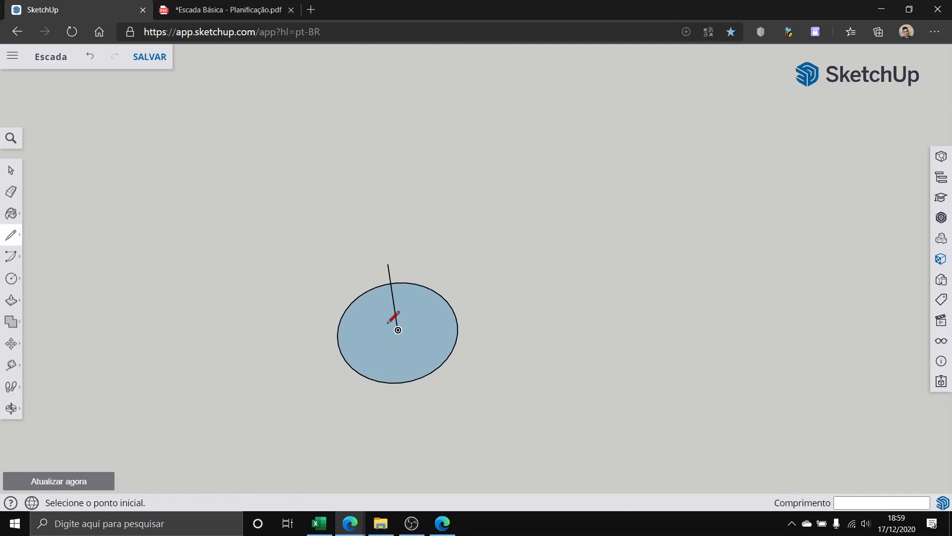
{"action": "left_click", "coordinate": [397, 329]}
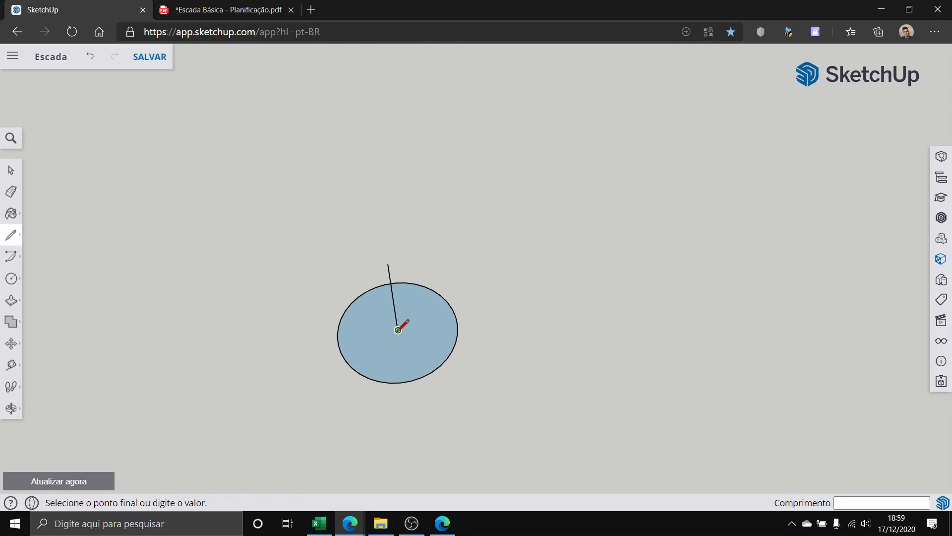
{"action": "left_click", "coordinate": [456, 330]}
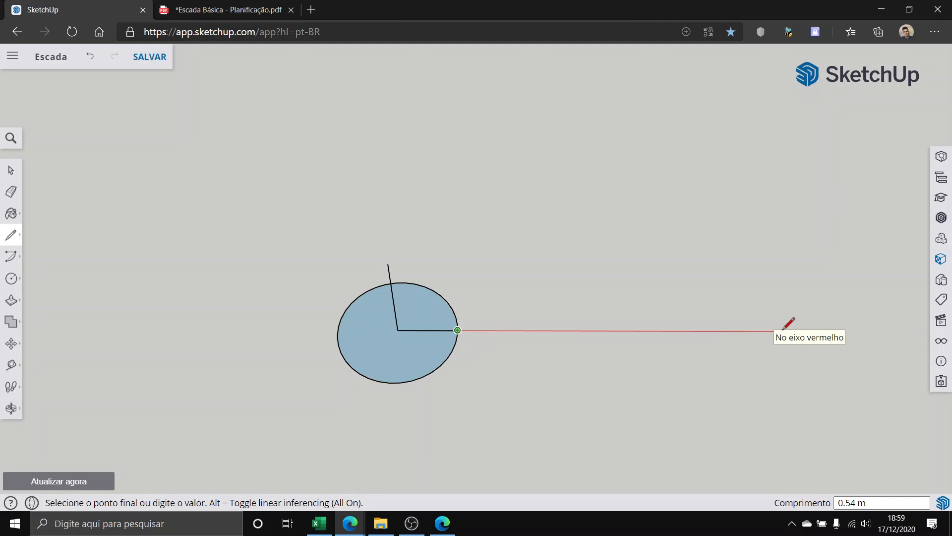
{"action": "type", "text": "1.2"}
{"action": "key", "text": "Return"}
{"action": "scroll", "coordinate": [665, 300], "scroll_direction": "down", "scroll_amount": 5}
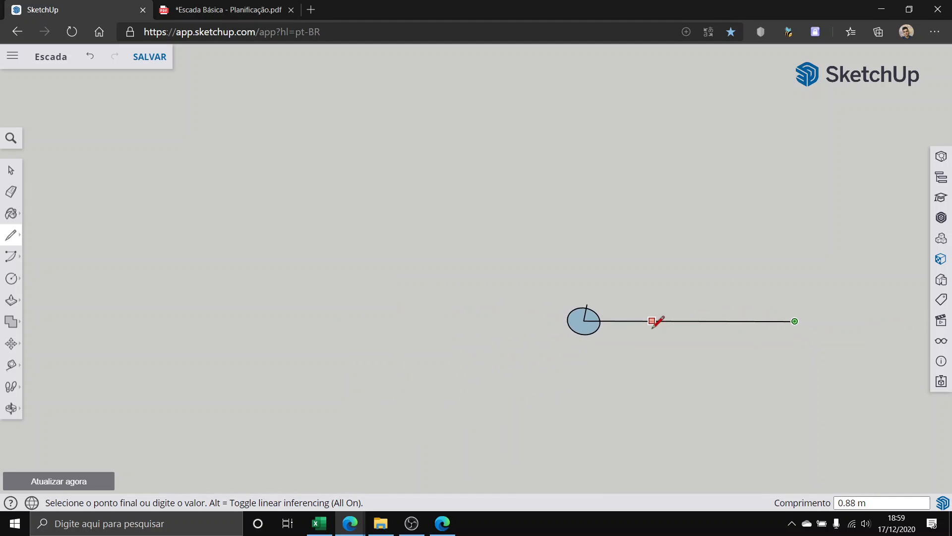
{"action": "scroll", "coordinate": [657, 322], "scroll_direction": "down", "scroll_amount": 4}
{"action": "scroll", "coordinate": [744, 300], "scroll_direction": "up", "scroll_amount": 4}
{"action": "key", "text": "Escape"}
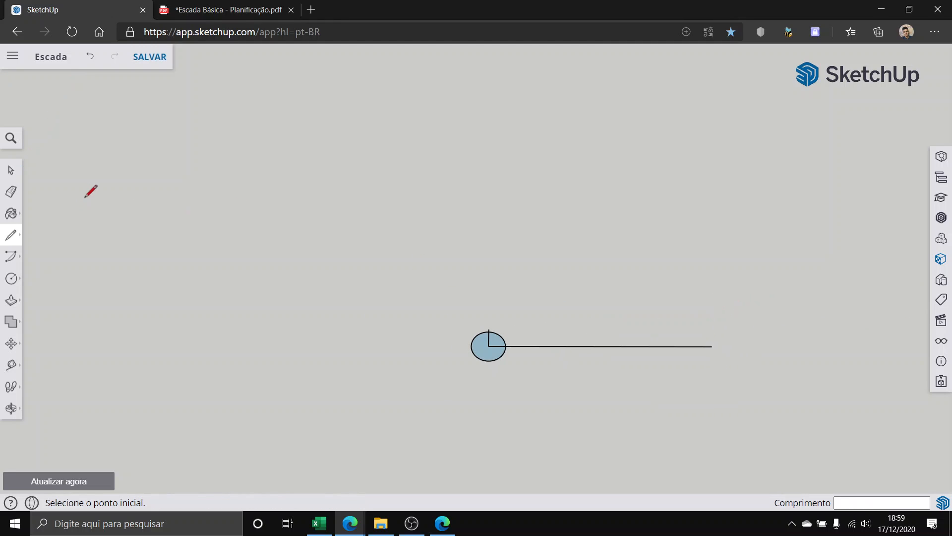
Step: Rotate a copy of the 1.2 m line about the circle's centre on the horizontal plane
{"action": "left_click", "coordinate": [9, 171]}
{"action": "scroll", "coordinate": [384, 371], "scroll_direction": "up", "scroll_amount": 3}
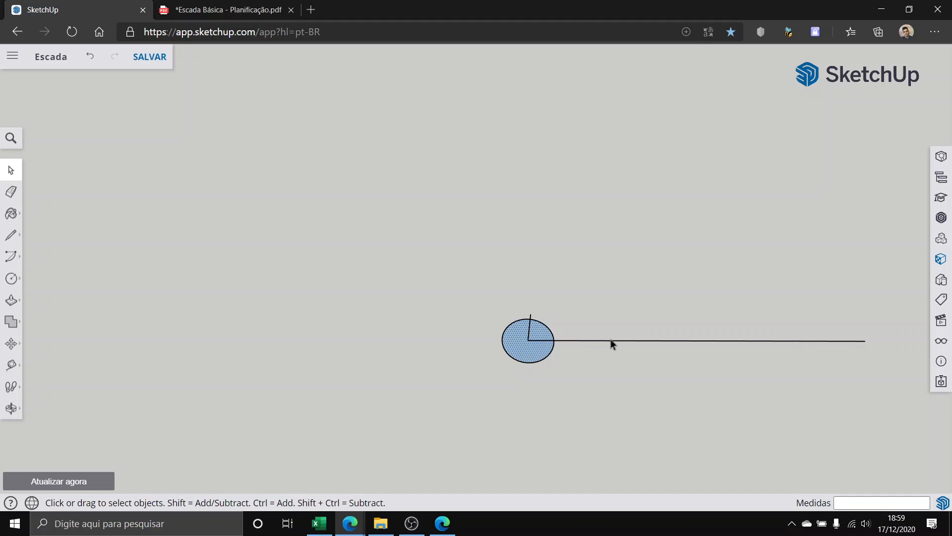
{"action": "scroll", "coordinate": [718, 343], "scroll_direction": "down", "scroll_amount": 2}
{"action": "scroll", "coordinate": [826, 343], "scroll_direction": "up", "scroll_amount": 4}
{"action": "scroll", "coordinate": [489, 348], "scroll_direction": "up", "scroll_amount": 1}
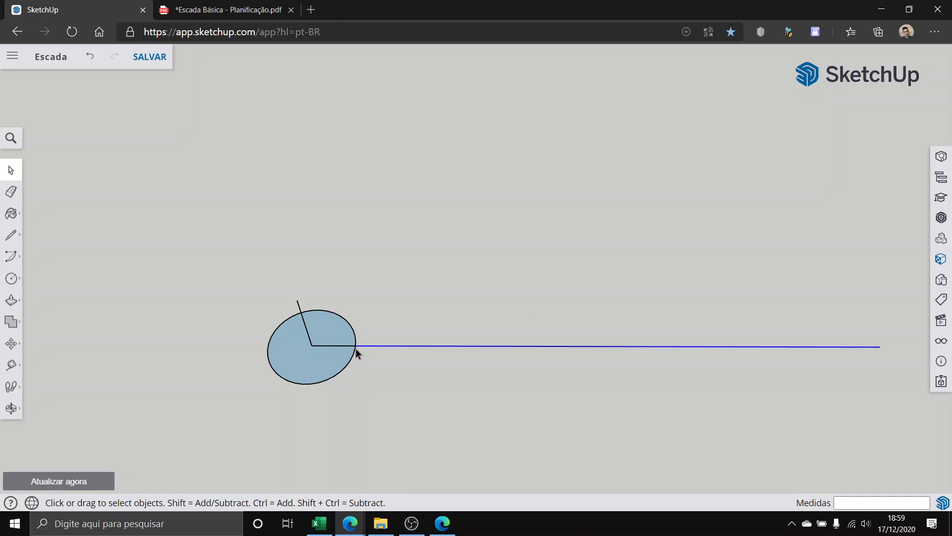
{"action": "left_click", "coordinate": [11, 344]}
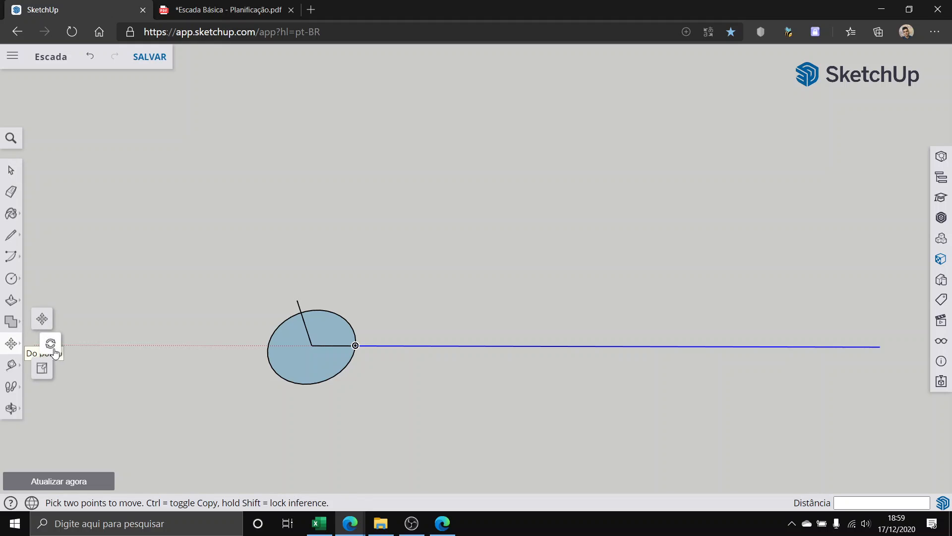
{"action": "left_click", "coordinate": [38, 343]}
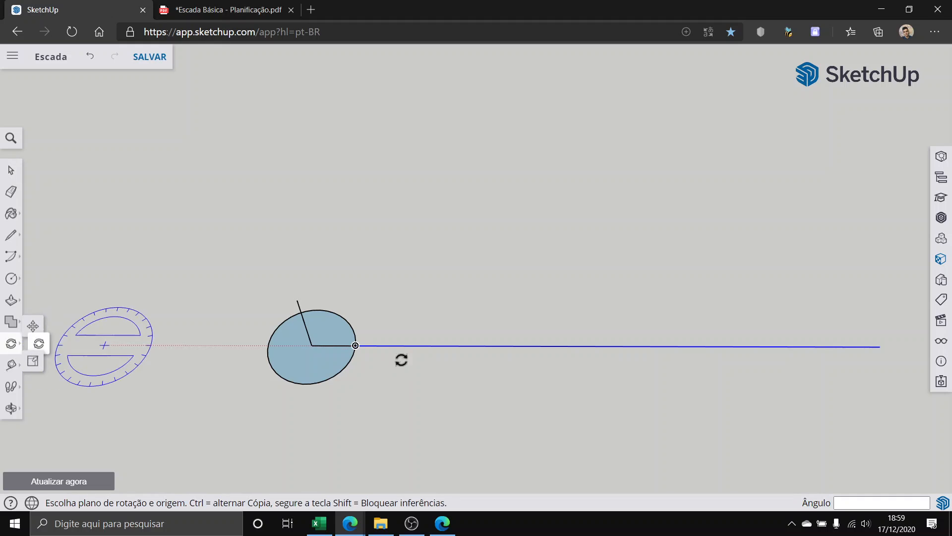
{"action": "left_click", "coordinate": [311, 344]}
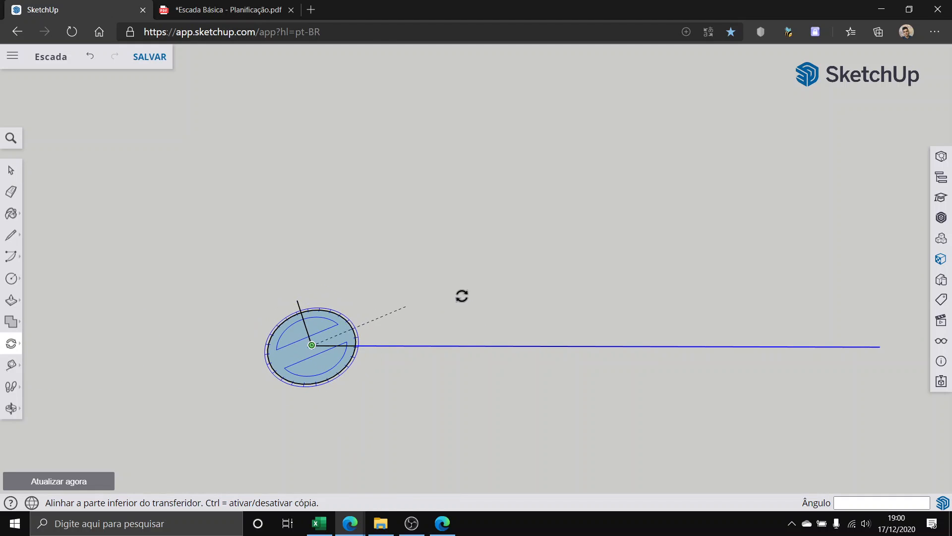
{"action": "left_click", "coordinate": [881, 347]}
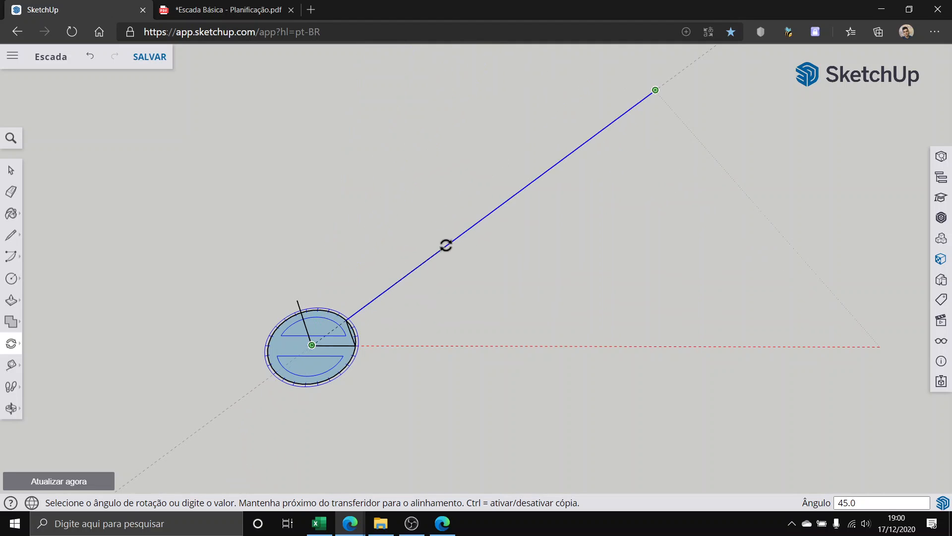
{"action": "left_click", "coordinate": [471, 261]}
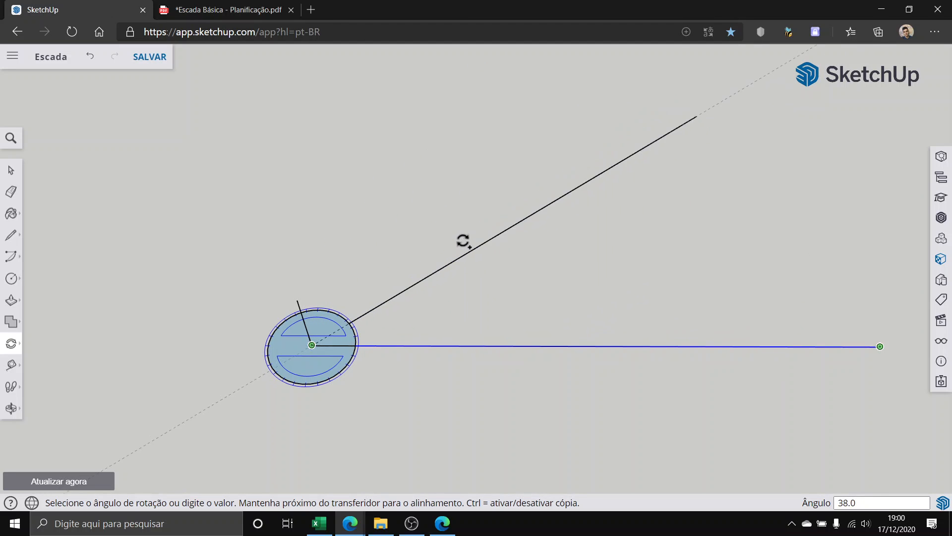
Step: Rotate the copy of the horizontal line 22.5 degrees about the circle's centre
{"action": "type", "text": "22"}
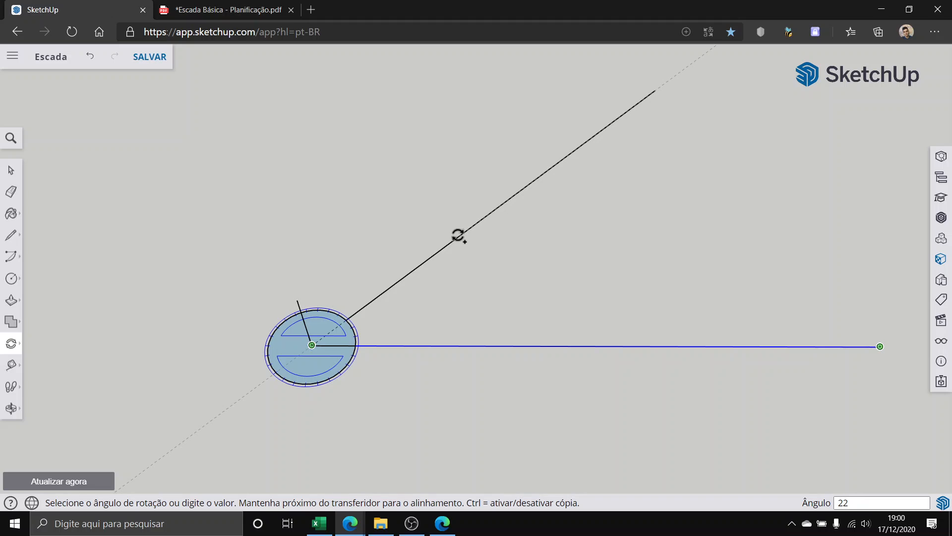
{"action": "type", "text": ".5"}
{"action": "key", "text": "Return"}
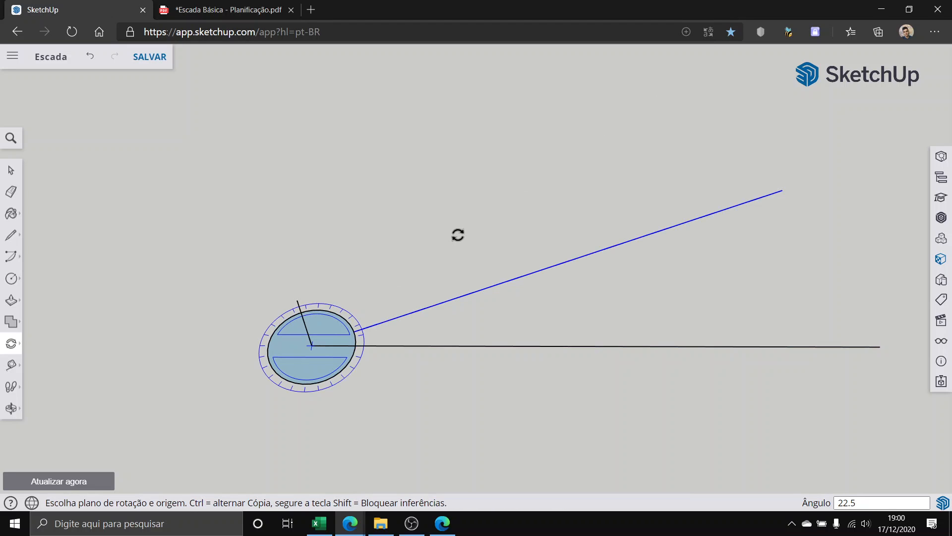
Step: Delete the horizontal line's segment inside the circle and the circle's face, keeping its outline
{"action": "left_click", "coordinate": [11, 171]}
{"action": "scroll", "coordinate": [226, 253], "scroll_direction": "down", "scroll_amount": 1}
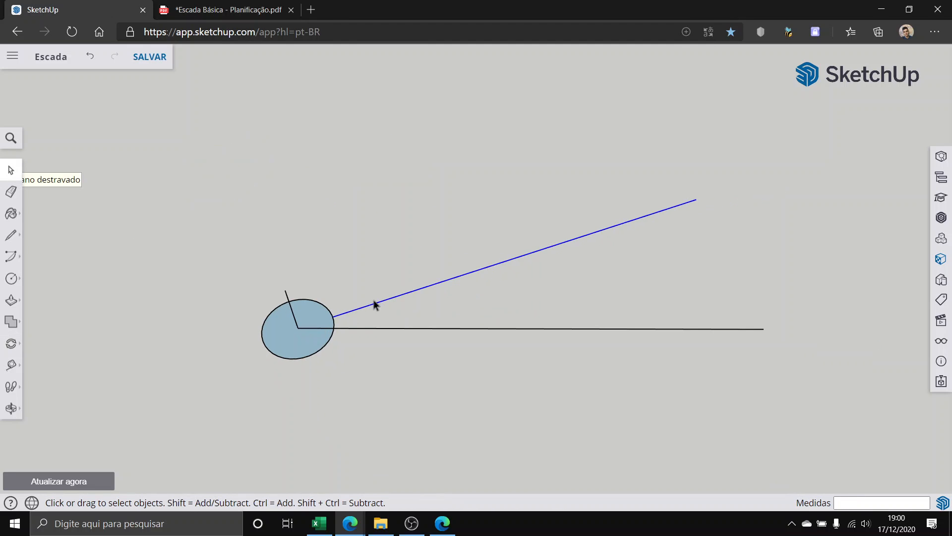
{"action": "scroll", "coordinate": [320, 330], "scroll_direction": "up", "scroll_amount": 2}
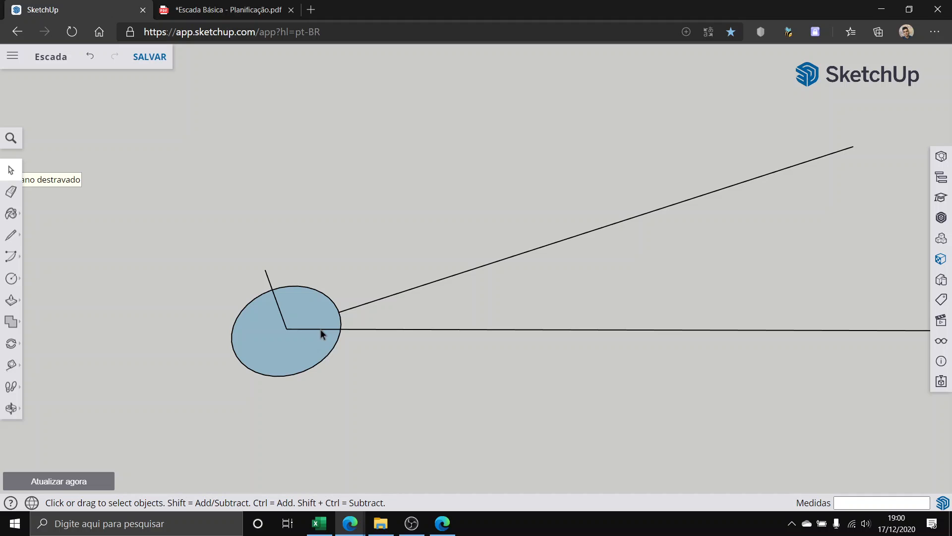
{"action": "key", "text": "Delete"}
{"action": "left_click", "coordinate": [309, 338]}
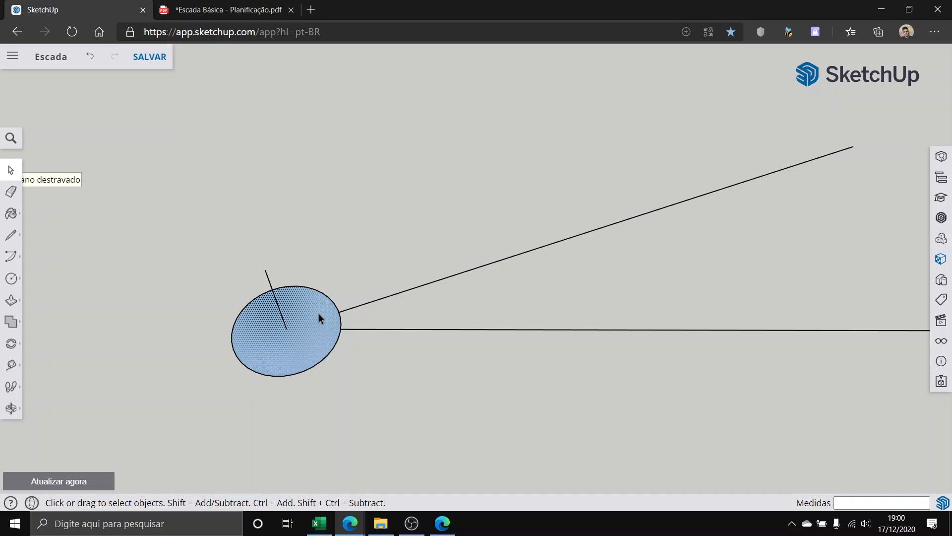
{"action": "key", "text": "Delete"}
{"action": "scroll", "coordinate": [330, 319], "scroll_direction": "up", "scroll_amount": 2}
{"action": "middle_click_drag", "start_coordinate": [332, 351], "coordinate": [377, 355]}
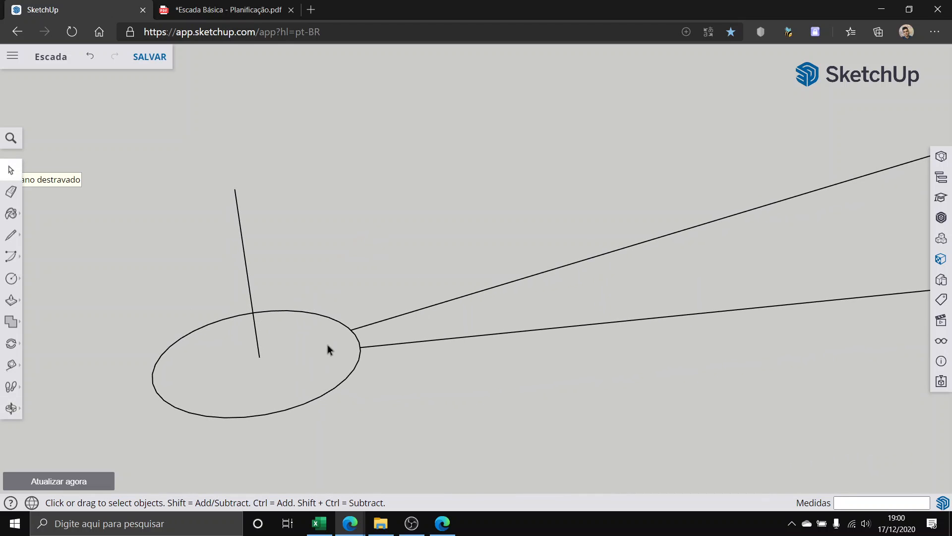
{"action": "left_click", "coordinate": [323, 316]}
{"action": "scroll", "coordinate": [347, 351], "scroll_direction": "up", "scroll_amount": 2}
{"action": "left_click", "coordinate": [400, 350]}
{"action": "middle_click_drag", "start_coordinate": [392, 325], "coordinate": [338, 382]}
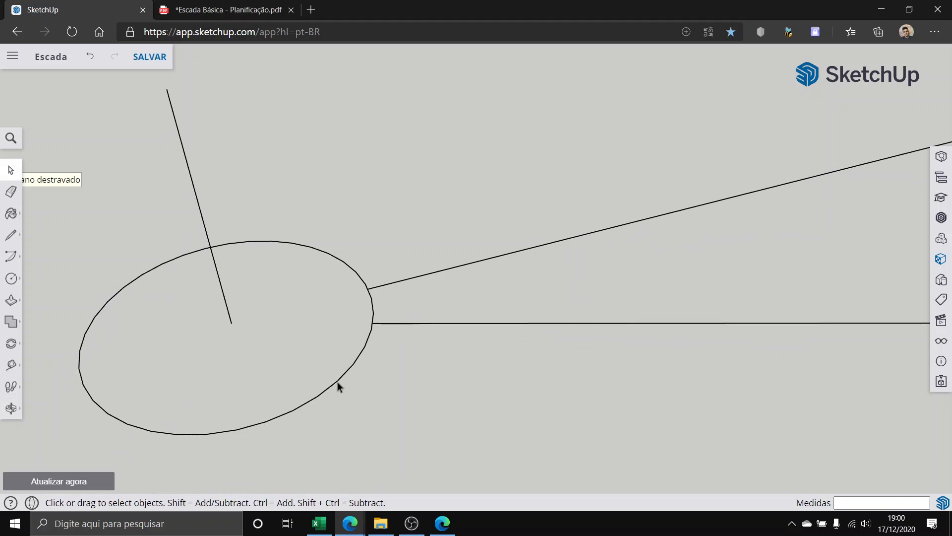
{"action": "left_click", "coordinate": [337, 382]}
{"action": "left_click", "coordinate": [313, 298]}
{"action": "scroll", "coordinate": [346, 373], "scroll_direction": "up", "scroll_amount": 2}
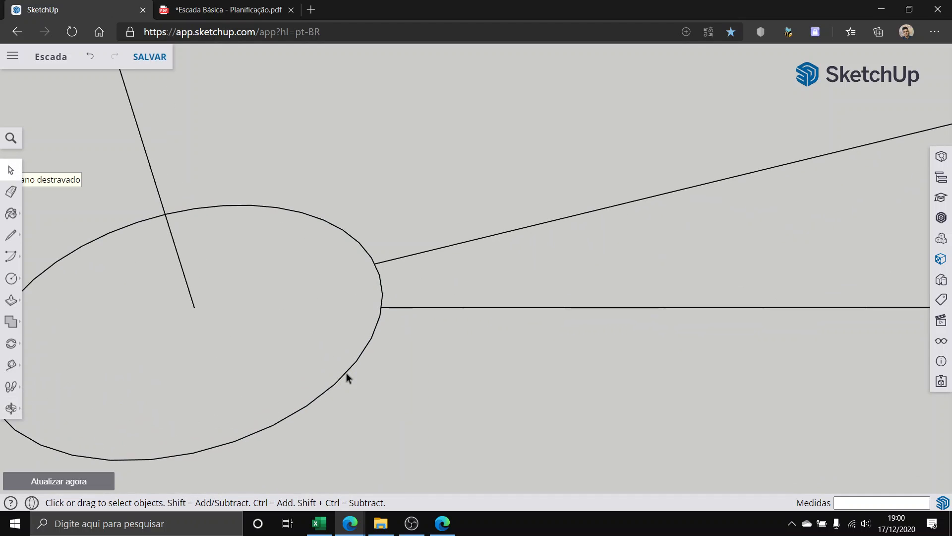
{"action": "left_click", "coordinate": [346, 373]}
{"action": "scroll", "coordinate": [303, 278], "scroll_direction": "down", "scroll_amount": 3}
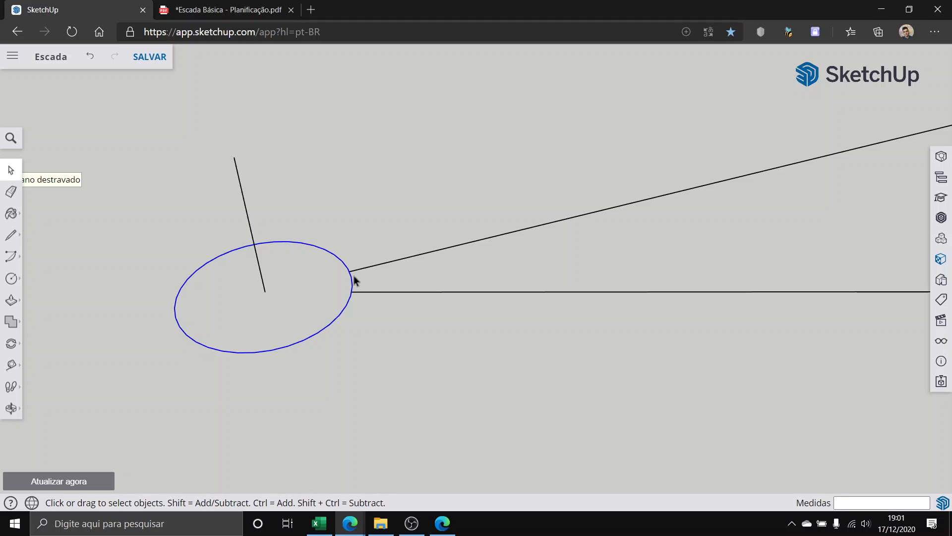
{"action": "left_click", "coordinate": [421, 372]}
{"action": "scroll", "coordinate": [421, 371], "scroll_direction": "down", "scroll_amount": 3}
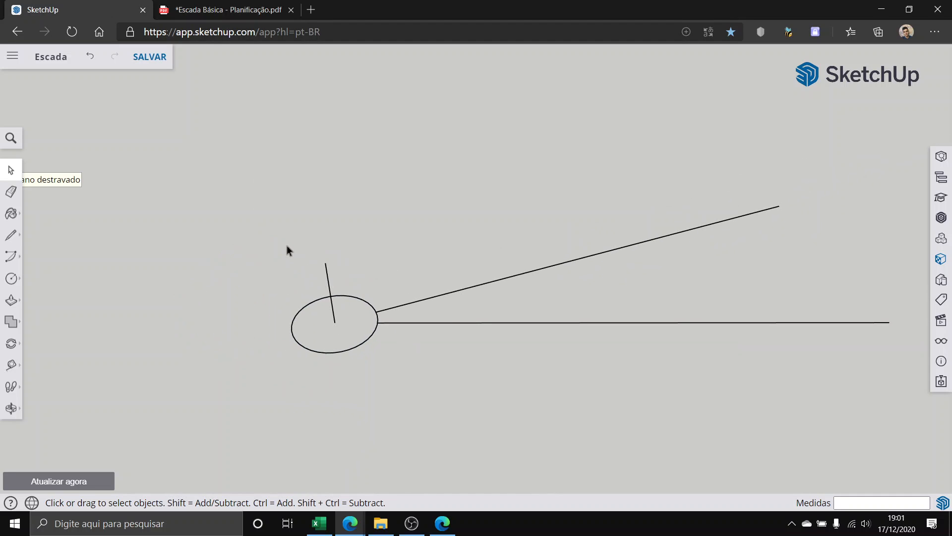
Step: Draw a 36-segment arc centred on the circle's centre, joining the outer ends of the two radial lines
{"action": "scroll", "coordinate": [286, 245], "scroll_direction": "down", "scroll_amount": 2}
{"action": "middle_click_drag", "start_coordinate": [467, 209], "coordinate": [479, 305]}
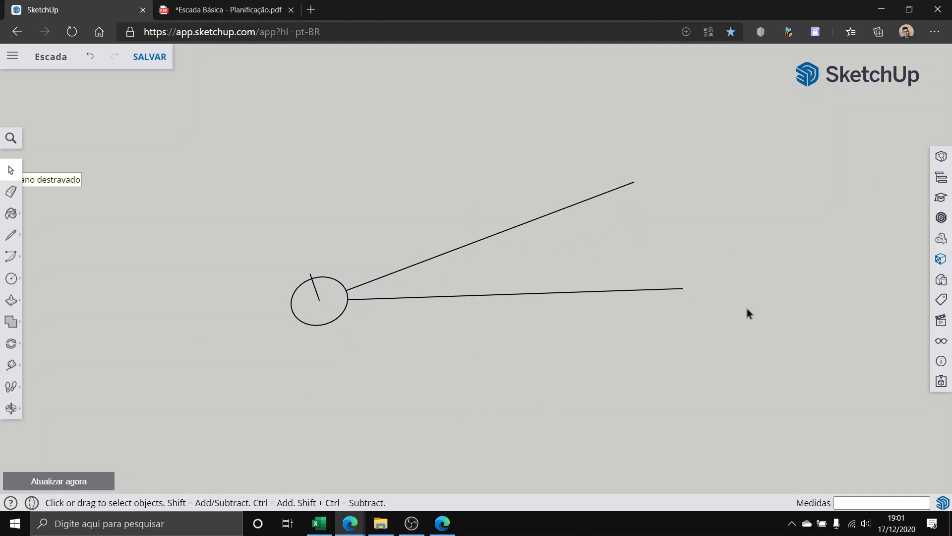
{"action": "scroll", "coordinate": [333, 347], "scroll_direction": "down", "scroll_amount": 4}
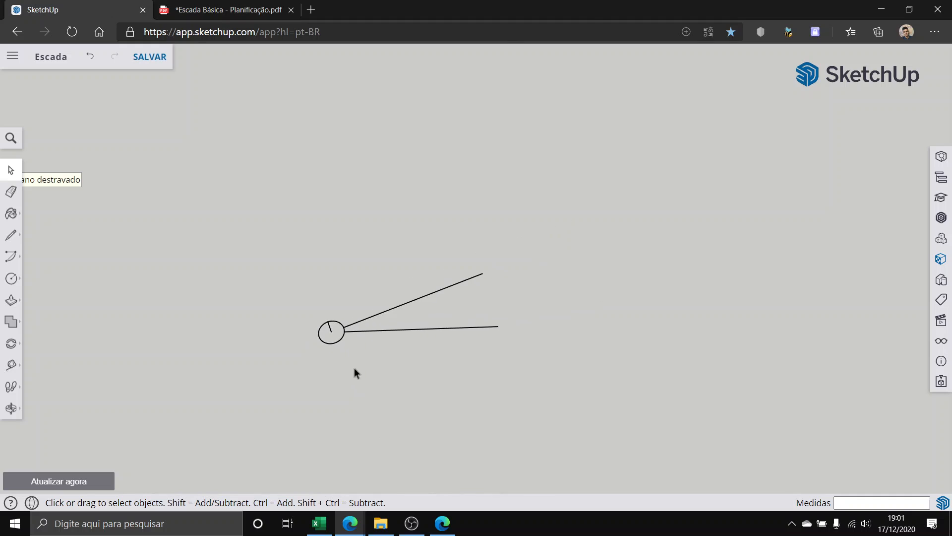
{"action": "middle_click_drag", "start_coordinate": [354, 367], "coordinate": [328, 347]}
{"action": "scroll", "coordinate": [254, 305], "scroll_direction": "up", "scroll_amount": 3}
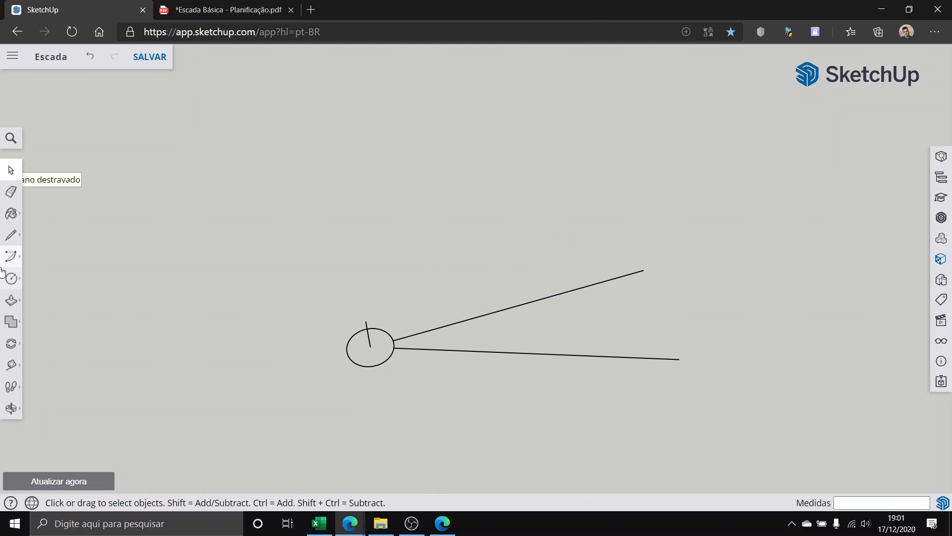
{"action": "left_click", "coordinate": [11, 256]}
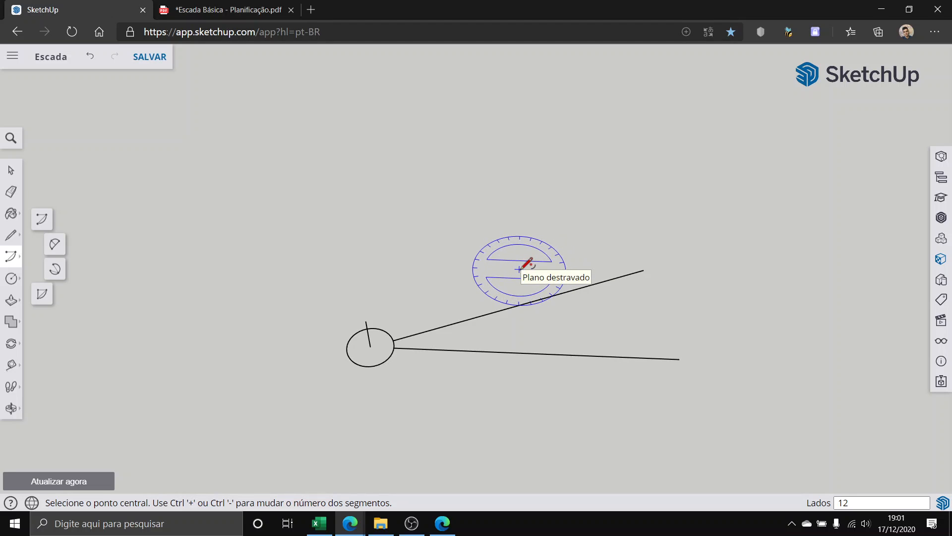
{"action": "type", "text": "36"}
{"action": "key", "text": "Return"}
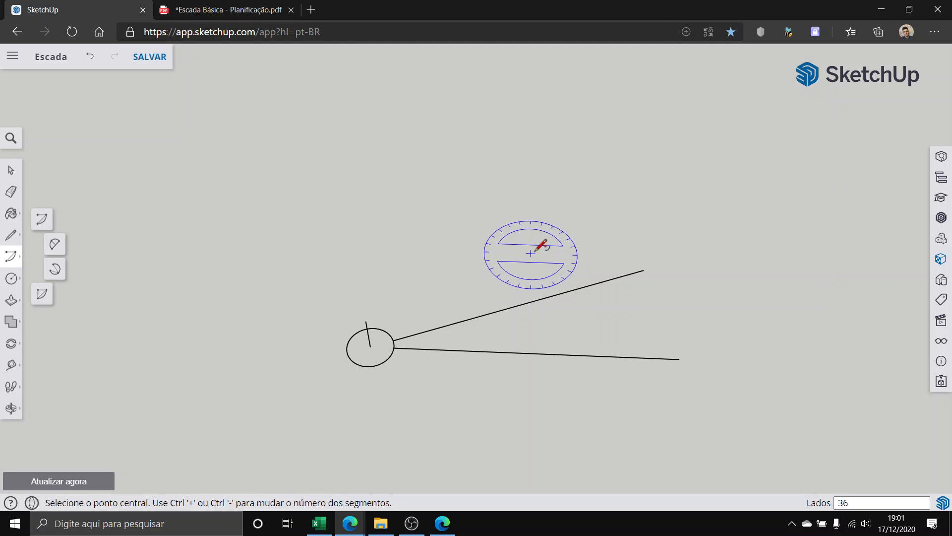
{"action": "scroll", "coordinate": [384, 348], "scroll_direction": "up", "scroll_amount": 3}
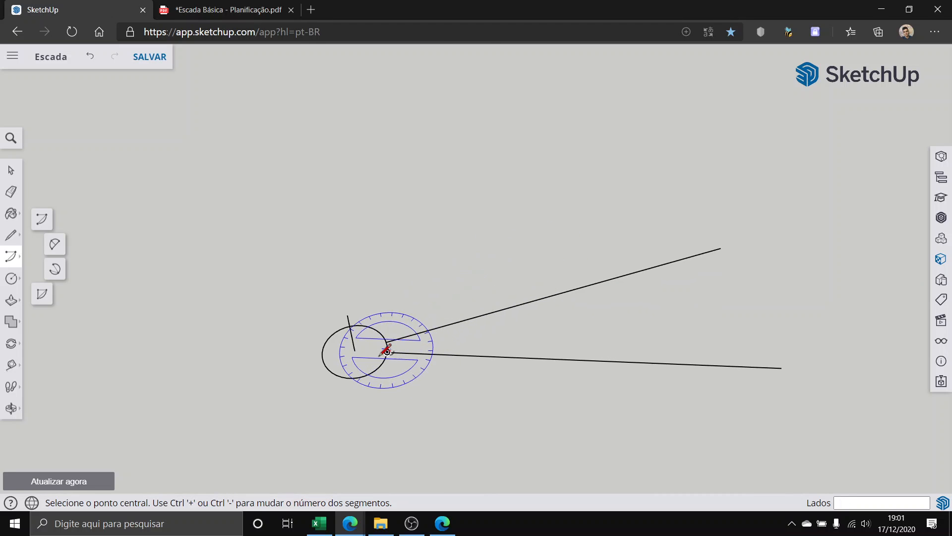
{"action": "left_click", "coordinate": [352, 350]}
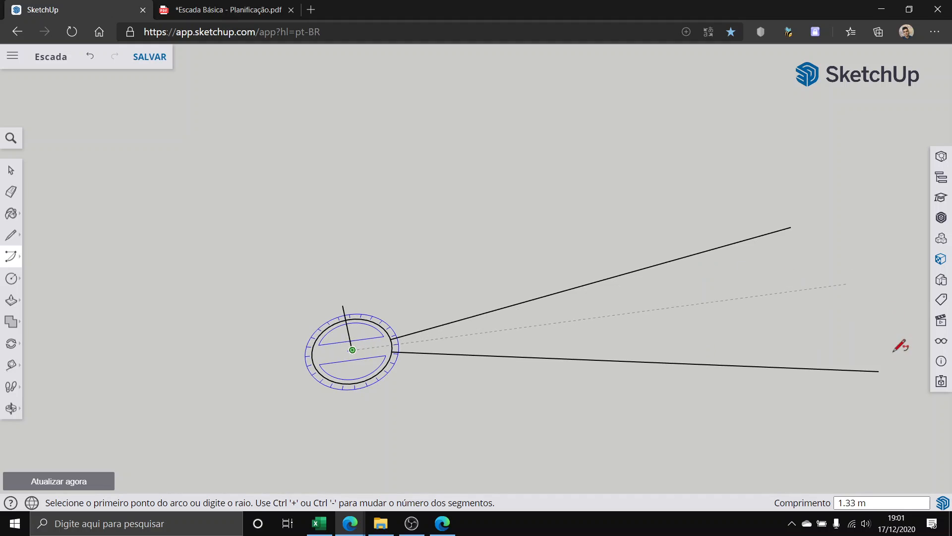
{"action": "left_click", "coordinate": [879, 370]}
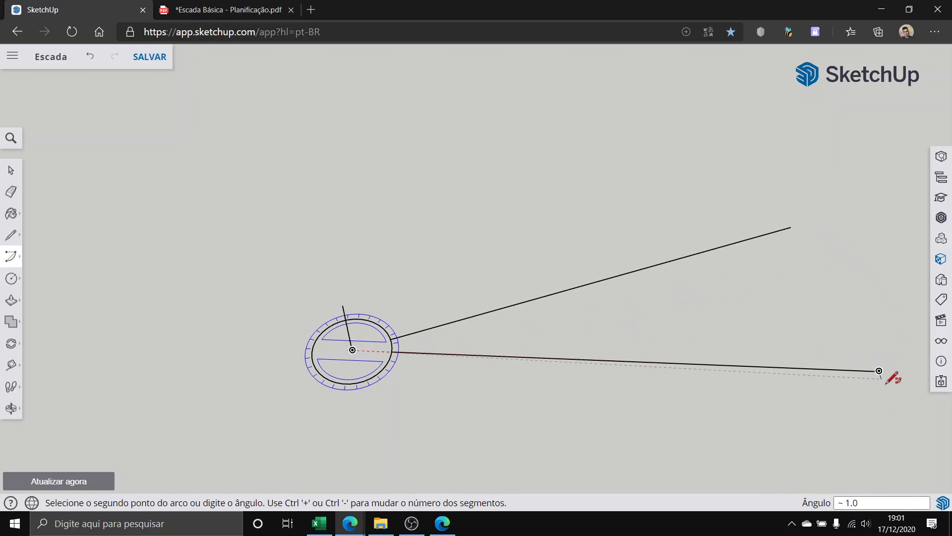
{"action": "left_click", "coordinate": [798, 226]}
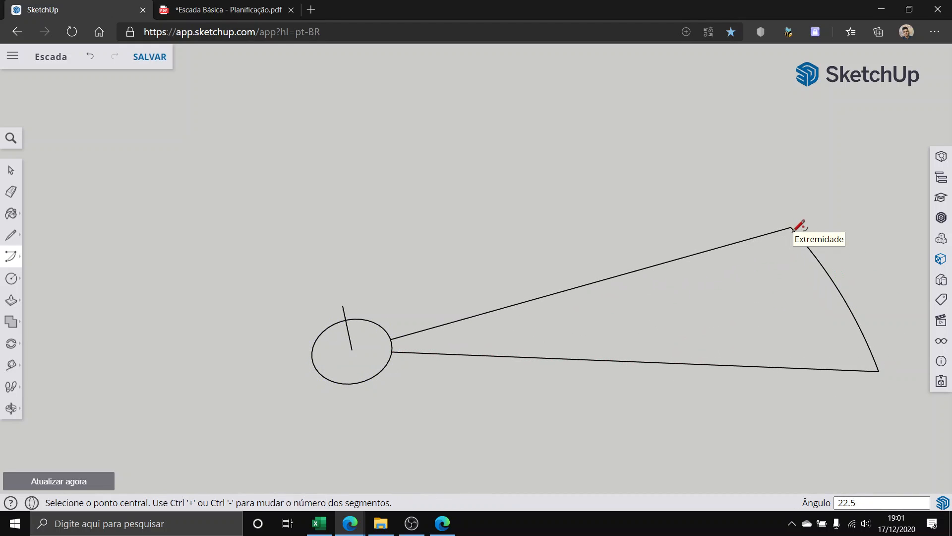
Step: Delete the circle outline around the base of the short vertical line
{"action": "scroll", "coordinate": [132, 246], "scroll_direction": "up", "scroll_amount": 2}
{"action": "left_click", "coordinate": [11, 170]}
{"action": "scroll", "coordinate": [397, 399], "scroll_direction": "up", "scroll_amount": 2}
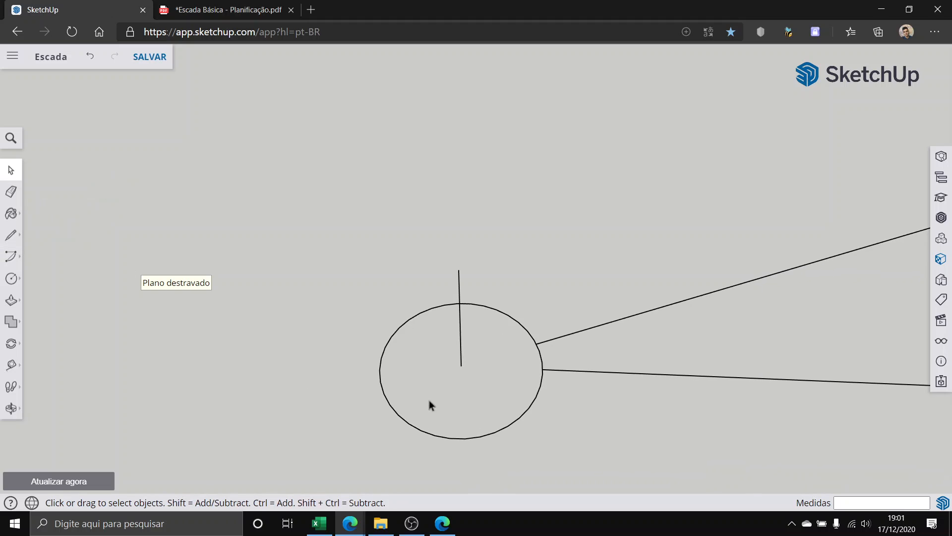
{"action": "left_click_drag", "start_coordinate": [519, 446], "coordinate": [436, 416]}
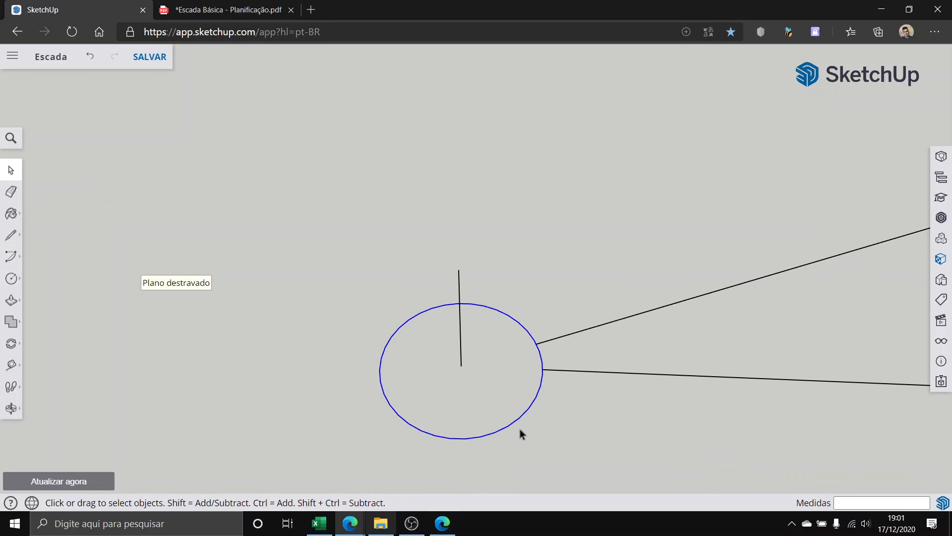
{"action": "key", "text": "Delete"}
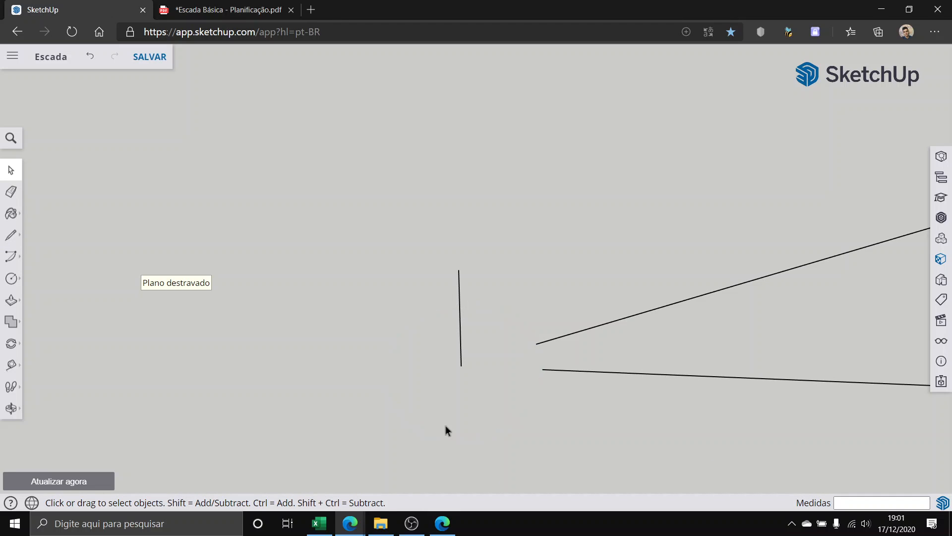
{"action": "left_click", "coordinate": [11, 279]}
{"action": "left_click", "coordinate": [461, 365]}
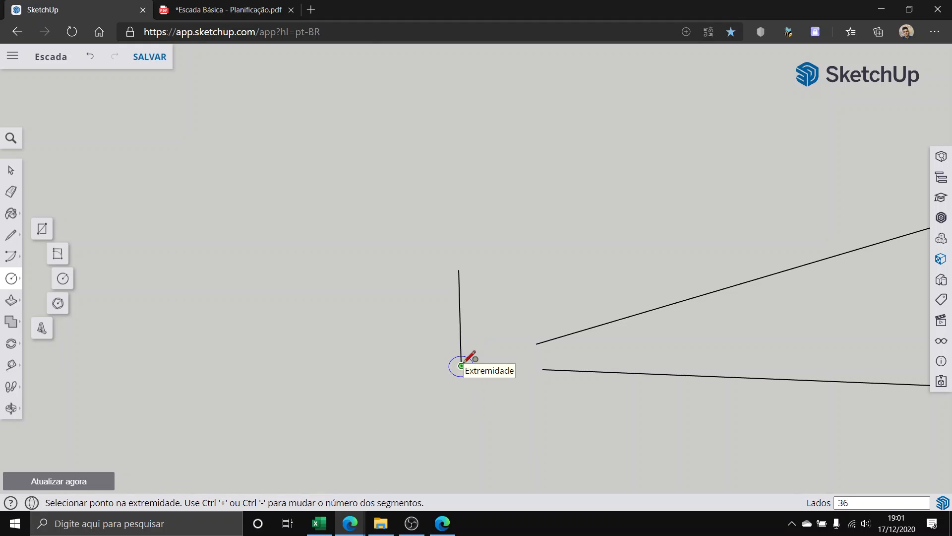
{"action": "scroll", "coordinate": [545, 370], "scroll_direction": "up", "scroll_amount": 2}
{"action": "left_click", "coordinate": [545, 372]}
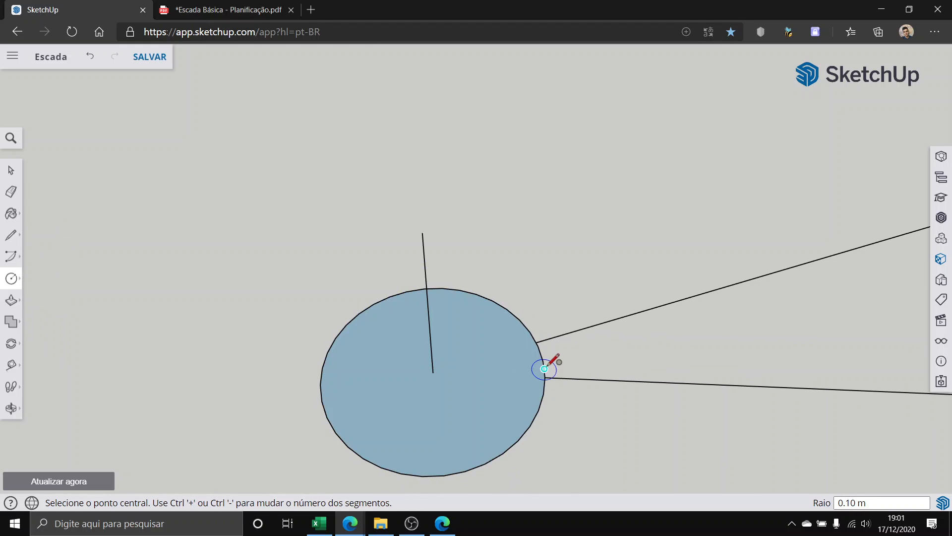
{"action": "key", "text": "ctrl+z"}
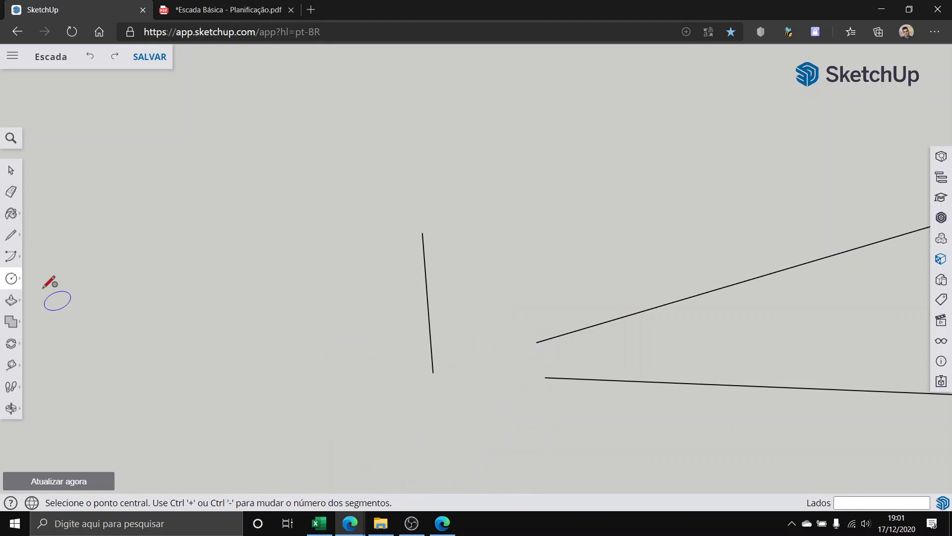
{"action": "left_click", "coordinate": [433, 371]}
{"action": "key", "text": "Escape"}
Step: Draw a 22.5-degree arc centred on the vertical line's lower end, joining the inner ends of the two radial lines
{"action": "left_click", "coordinate": [435, 373]}
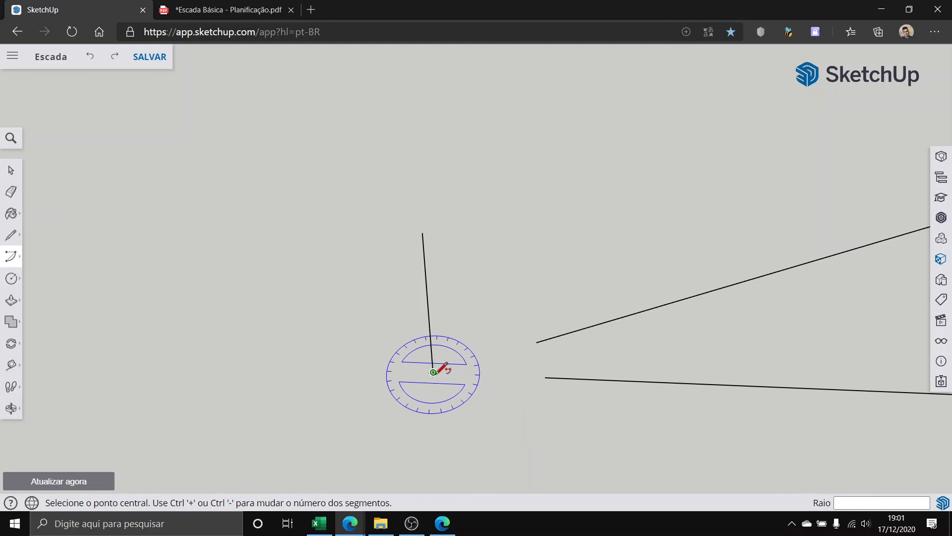
{"action": "left_click", "coordinate": [549, 378]}
{"action": "left_click", "coordinate": [546, 377]}
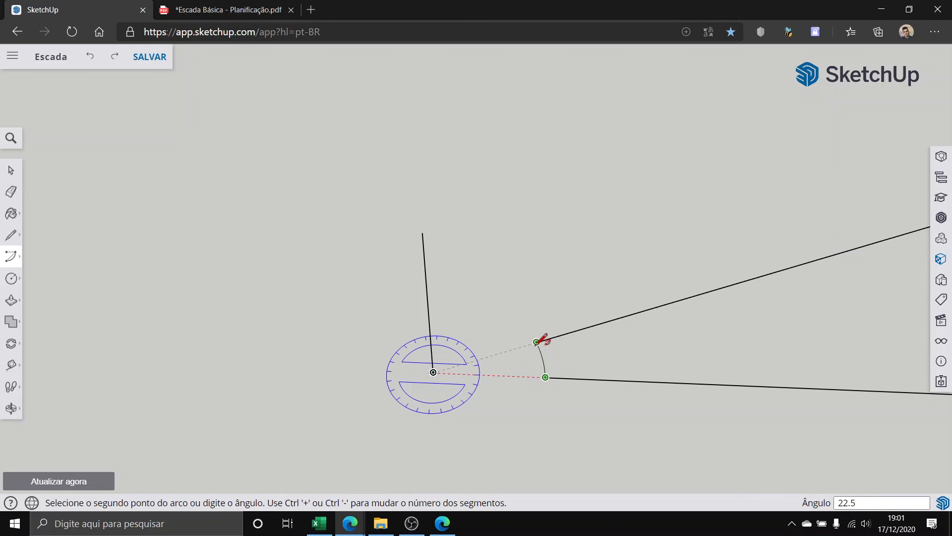
{"action": "left_click", "coordinate": [536, 342]}
{"action": "left_click", "coordinate": [586, 110]}
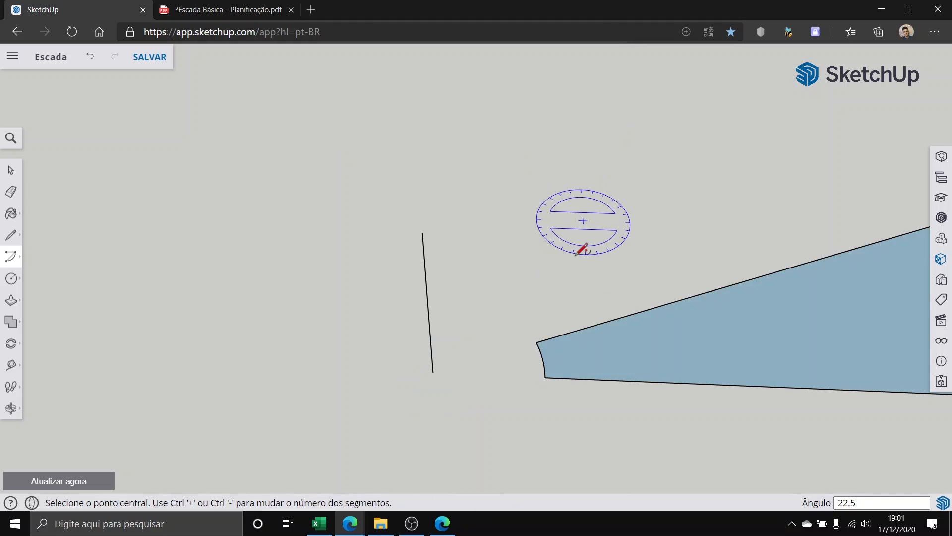
{"action": "left_click", "coordinate": [8, 170]}
Step: Select the wedge-shaped tread face with its edges and reverse the face
{"action": "scroll", "coordinate": [493, 302], "scroll_direction": "down", "scroll_amount": 5}
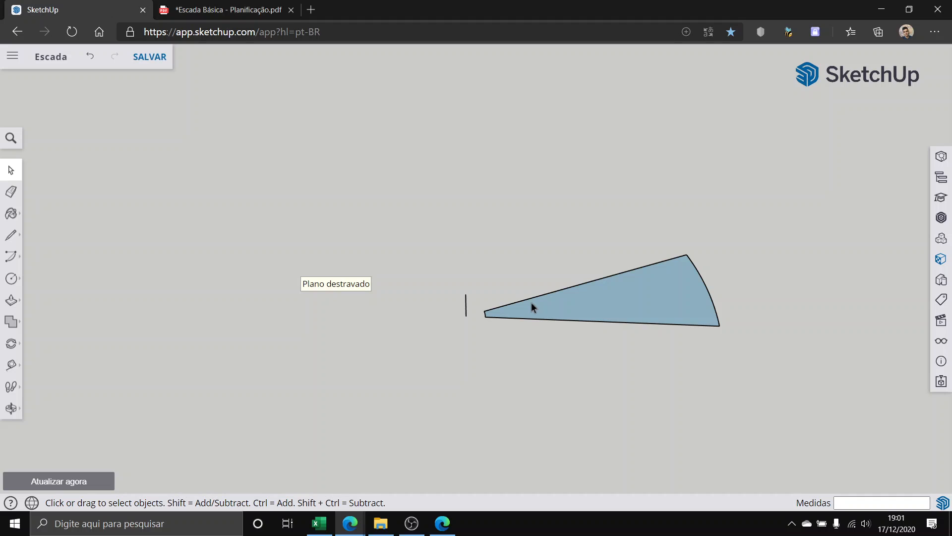
{"action": "middle_click_drag", "start_coordinate": [513, 356], "coordinate": [572, 356]}
{"action": "scroll", "coordinate": [595, 291], "scroll_direction": "up", "scroll_amount": 1}
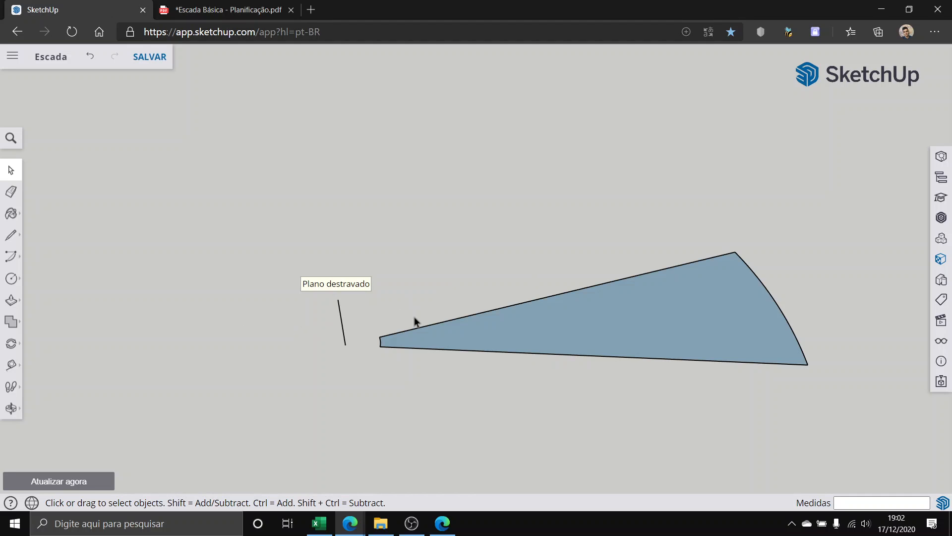
{"action": "middle_click_drag", "start_coordinate": [603, 238], "coordinate": [582, 331]}
{"action": "scroll", "coordinate": [582, 330], "scroll_direction": "down", "scroll_amount": 2}
{"action": "scroll", "coordinate": [500, 329], "scroll_direction": "up", "scroll_amount": 3}
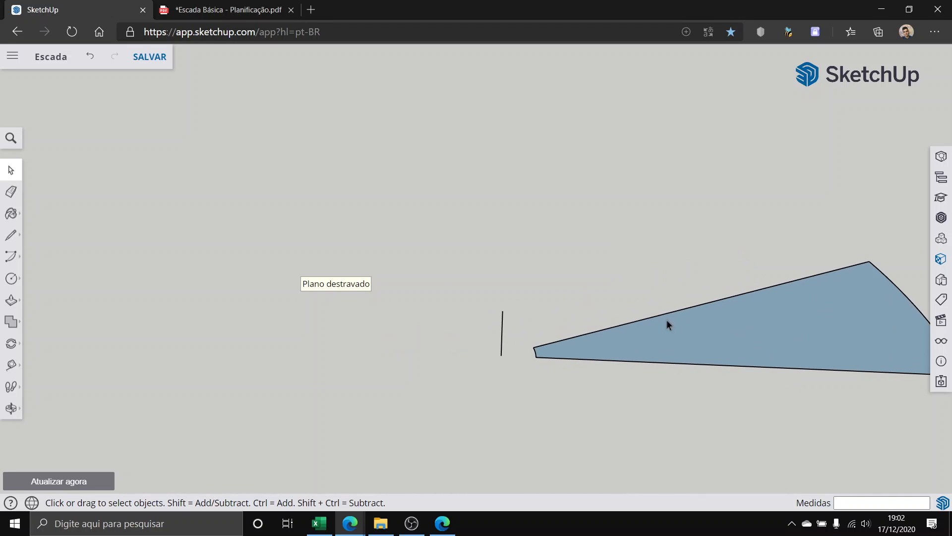
{"action": "left_click", "coordinate": [668, 340]}
{"action": "scroll", "coordinate": [631, 326], "scroll_direction": "down", "scroll_amount": 2}
{"action": "scroll", "coordinate": [709, 321], "scroll_direction": "up", "scroll_amount": 1}
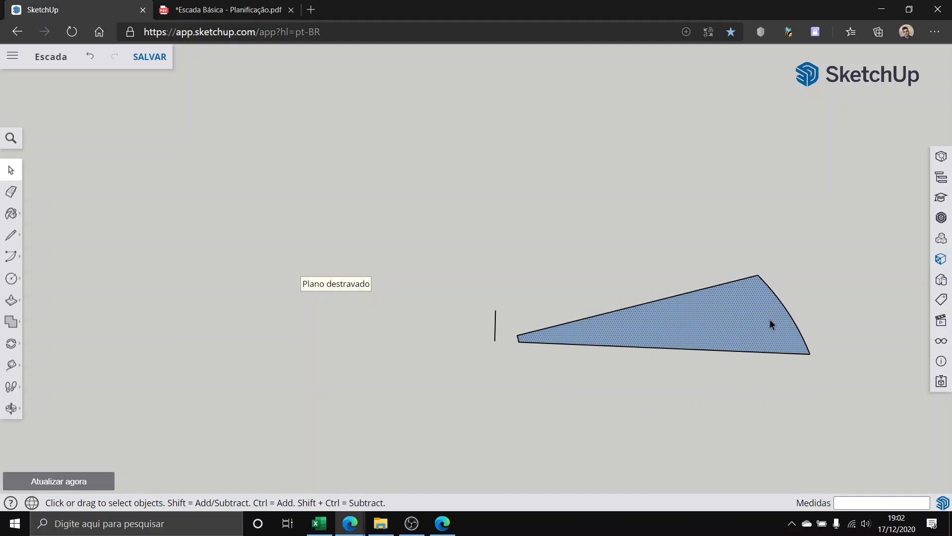
{"action": "double_click", "coordinate": [770, 319]}
{"action": "right_click", "coordinate": [746, 320]}
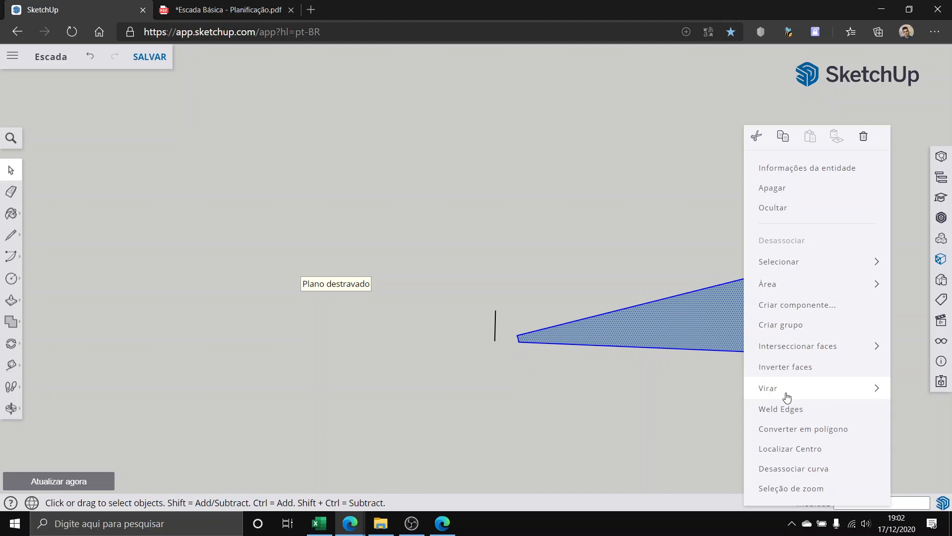
{"action": "left_click", "coordinate": [778, 369]}
{"action": "left_click", "coordinate": [778, 370]}
Step: Extrude the wedge-shaped tread face upward to the top end of the short vertical line, about 0.18 m
{"action": "middle_click_drag", "start_coordinate": [655, 400], "coordinate": [426, 380]}
{"action": "left_click", "coordinate": [11, 299]}
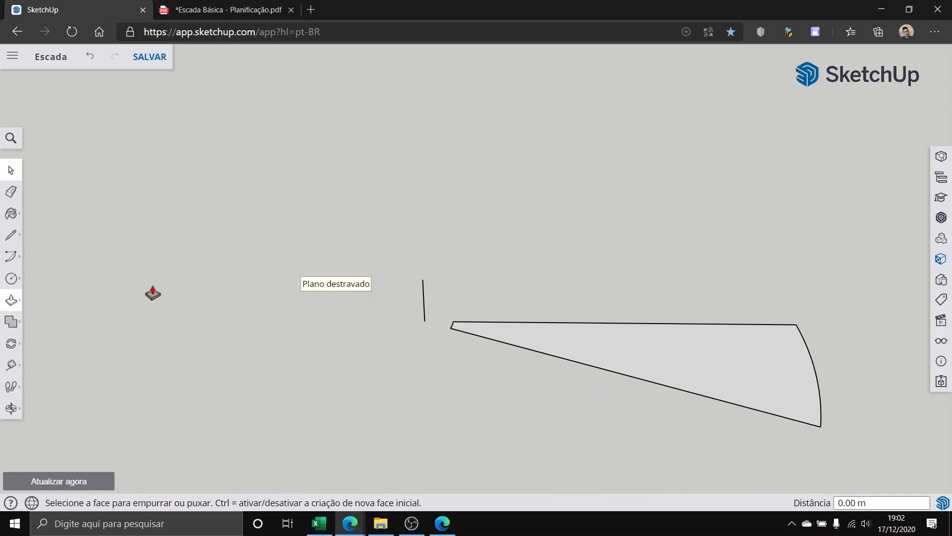
{"action": "left_click", "coordinate": [578, 342]}
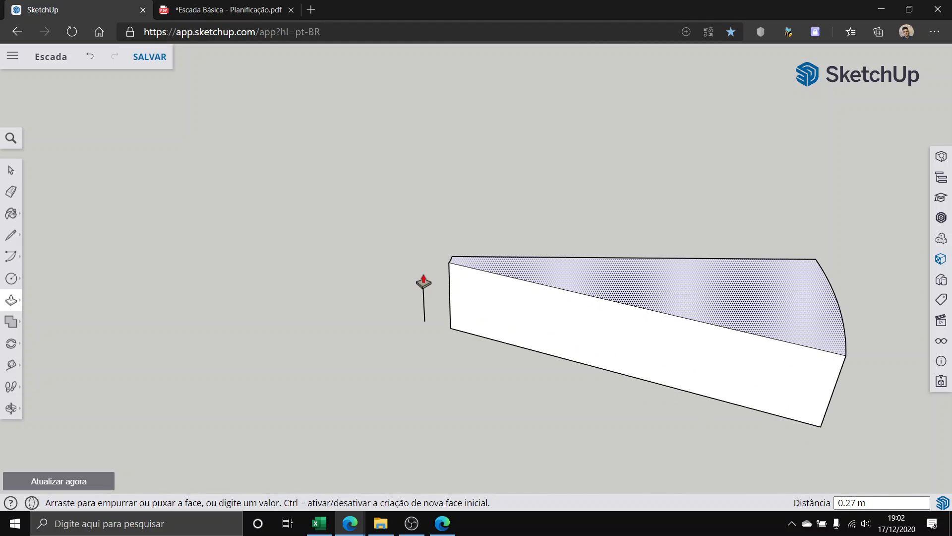
{"action": "scroll", "coordinate": [424, 280], "scroll_direction": "up", "scroll_amount": 4}
{"action": "left_click", "coordinate": [422, 265]}
{"action": "scroll", "coordinate": [304, 289], "scroll_direction": "down", "scroll_amount": 4}
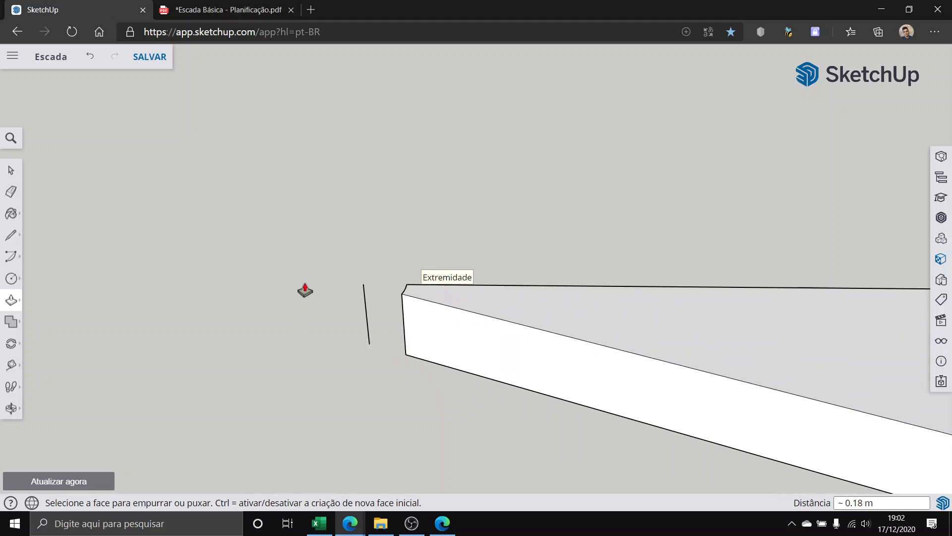
{"action": "middle_click_drag", "start_coordinate": [503, 320], "coordinate": [2, 230]}
Step: Select the whole extruded tread and make it a component named Degrau
{"action": "left_click", "coordinate": [5, 170]}
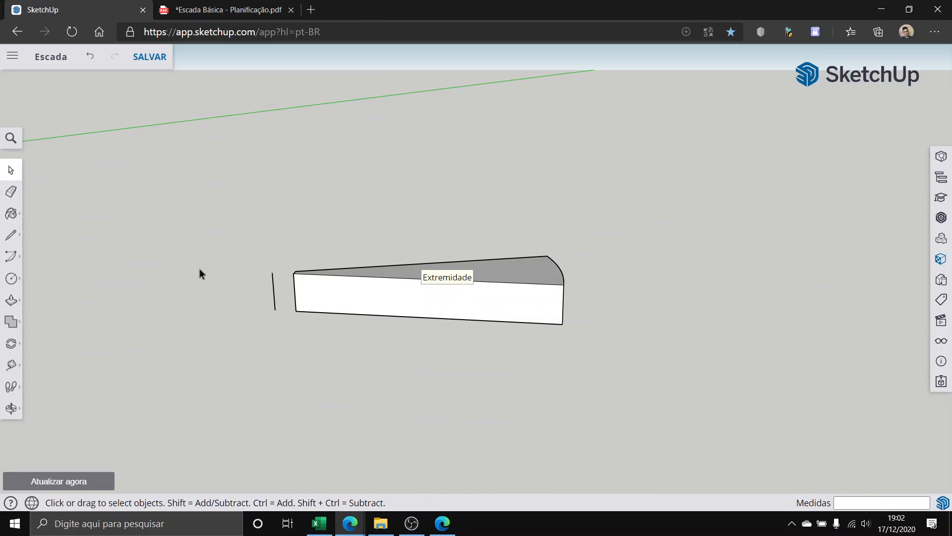
{"action": "scroll", "coordinate": [200, 268], "scroll_direction": "down", "scroll_amount": 2}
{"action": "scroll", "coordinate": [296, 305], "scroll_direction": "down", "scroll_amount": 2}
{"action": "middle_click_drag", "start_coordinate": [296, 305], "coordinate": [541, 382]}
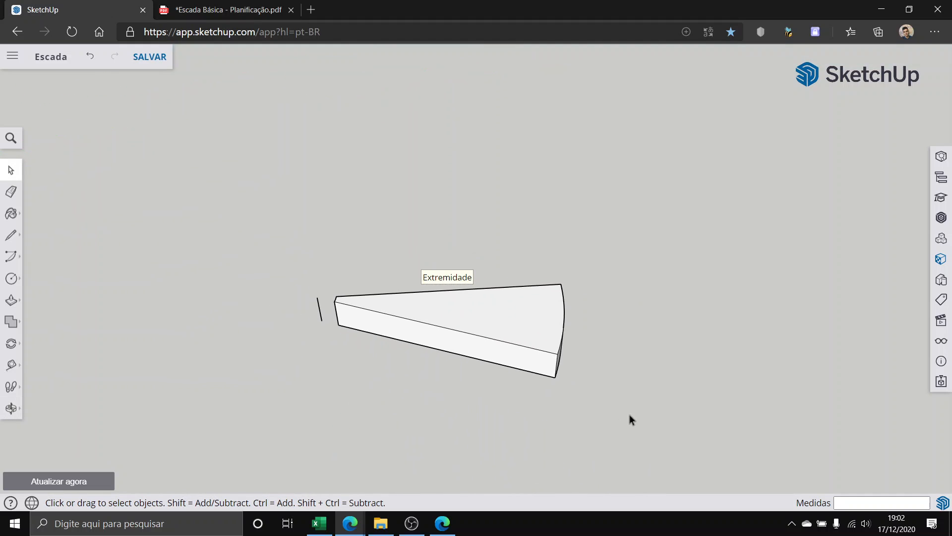
{"action": "left_click_drag", "start_coordinate": [628, 412], "coordinate": [328, 276]}
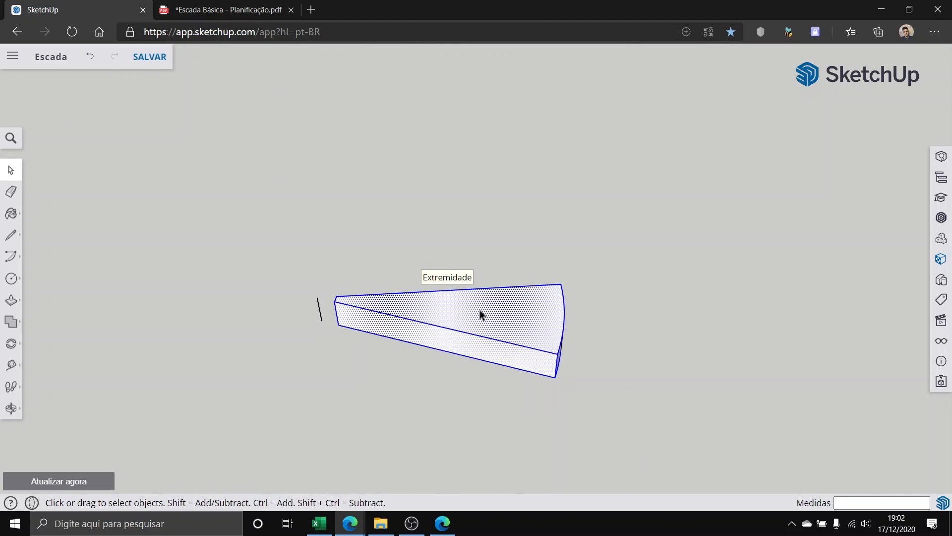
{"action": "right_click", "coordinate": [480, 315]}
{"action": "left_click", "coordinate": [569, 292]}
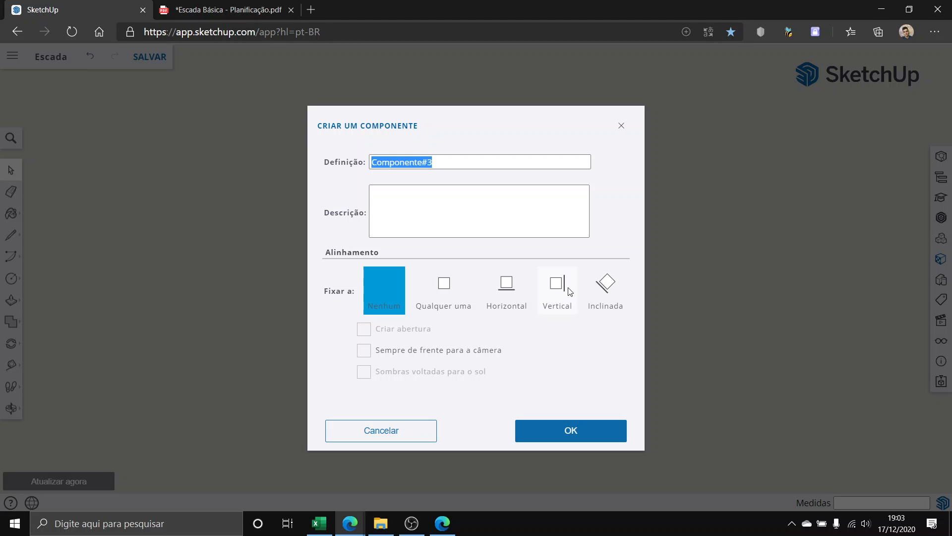
{"action": "type", "text": "Degrau"}
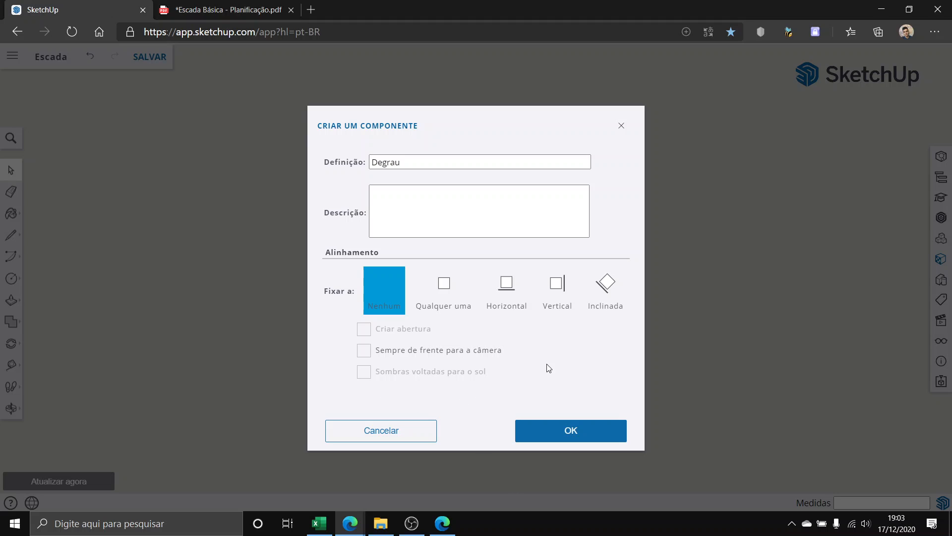
{"action": "left_click", "coordinate": [572, 426]}
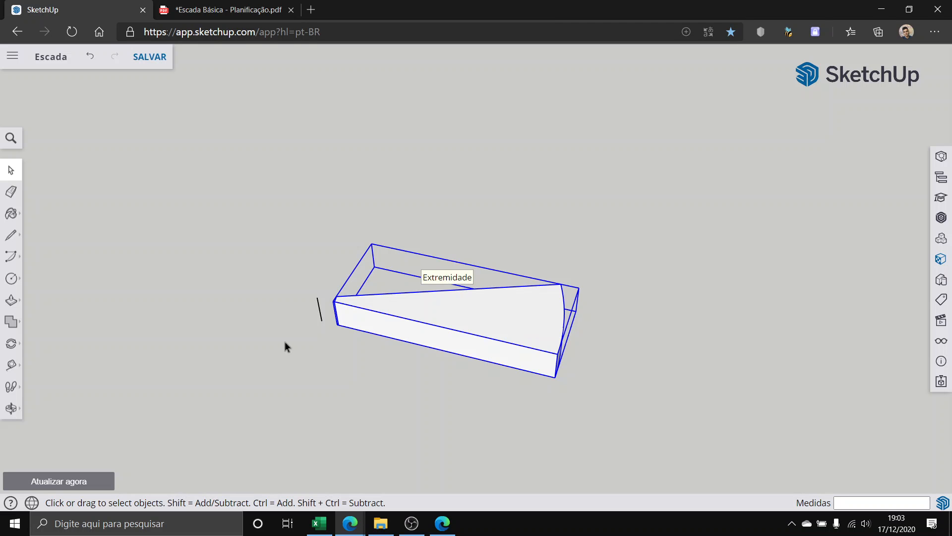
Step: Examine the tread component from several angles, including its position relative to the short vertical line and the model axes
{"action": "scroll", "coordinate": [498, 298], "scroll_direction": "down", "scroll_amount": 4}
{"action": "scroll", "coordinate": [433, 323], "scroll_direction": "up", "scroll_amount": 4}
{"action": "middle_click_drag", "start_coordinate": [431, 325], "coordinate": [447, 276]}
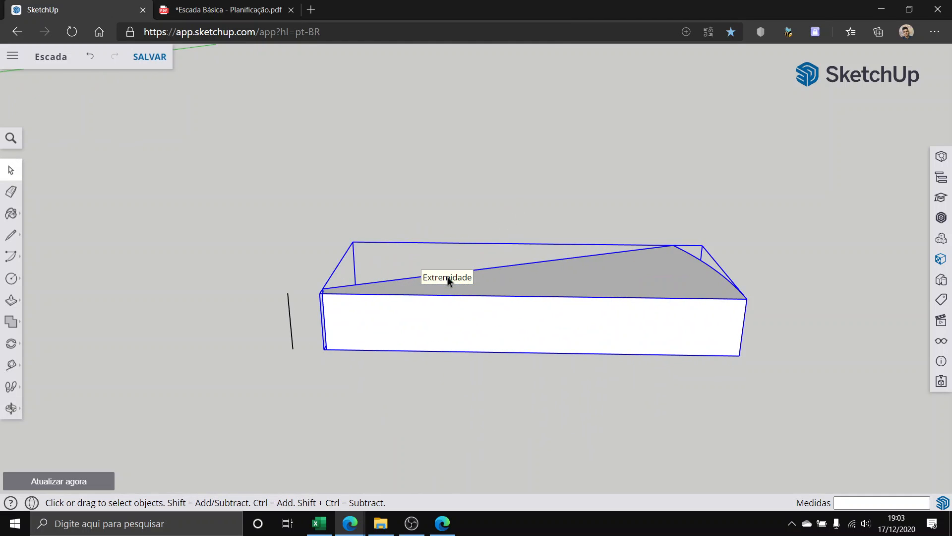
{"action": "scroll", "coordinate": [448, 282], "scroll_direction": "down", "scroll_amount": 2}
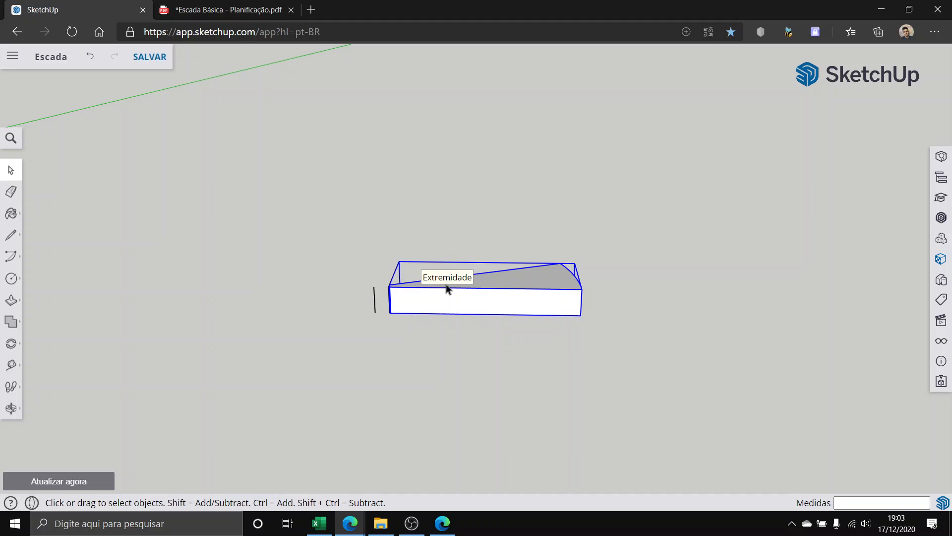
{"action": "scroll", "coordinate": [448, 294], "scroll_direction": "up", "scroll_amount": 2}
{"action": "middle_click_drag", "start_coordinate": [448, 294], "coordinate": [307, 314]}
{"action": "scroll", "coordinate": [361, 245], "scroll_direction": "up", "scroll_amount": 3}
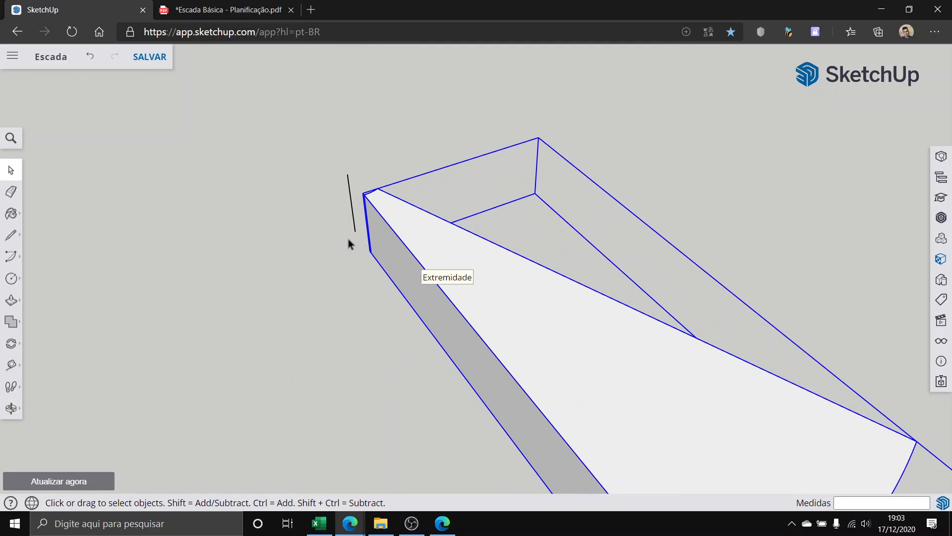
{"action": "middle_click_drag", "start_coordinate": [350, 242], "coordinate": [623, 314]}
{"action": "scroll", "coordinate": [621, 305], "scroll_direction": "down", "scroll_amount": 3}
{"action": "scroll", "coordinate": [617, 288], "scroll_direction": "down", "scroll_amount": 3}
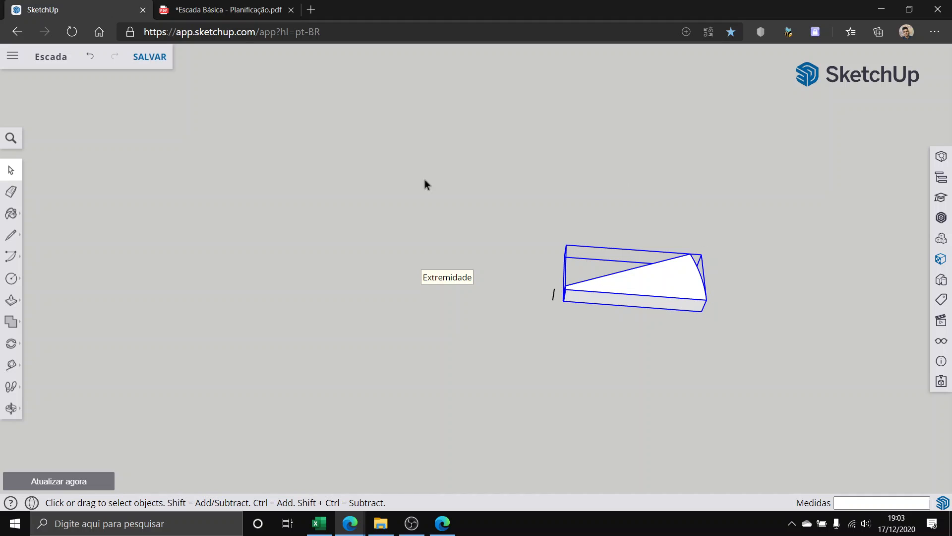
{"action": "scroll", "coordinate": [626, 278], "scroll_direction": "down", "scroll_amount": 5}
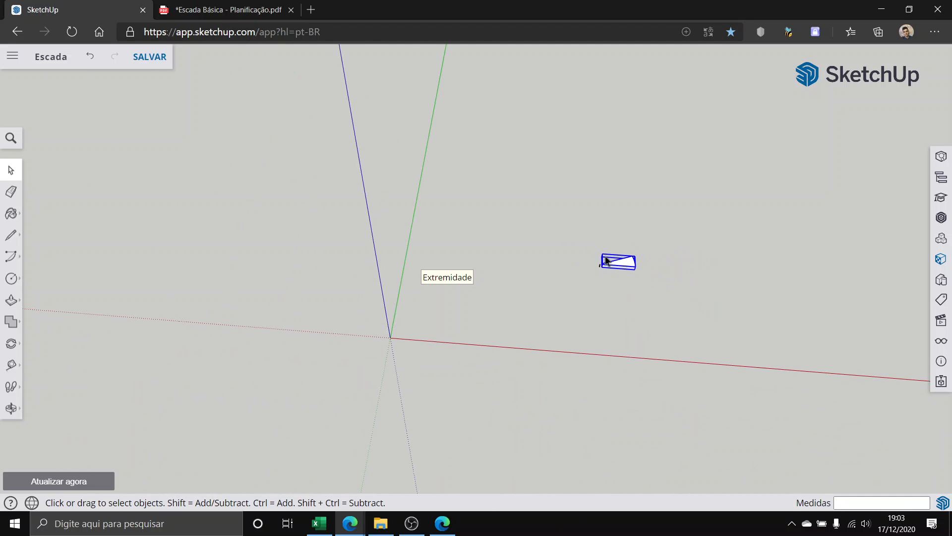
{"action": "scroll", "coordinate": [597, 251], "scroll_direction": "up", "scroll_amount": 8}
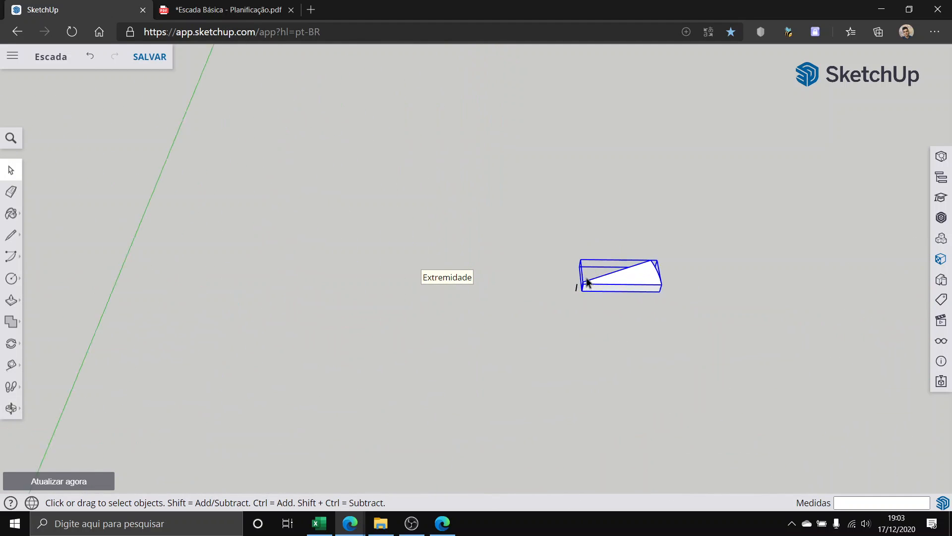
{"action": "middle_click_drag", "start_coordinate": [592, 276], "coordinate": [638, 313]}
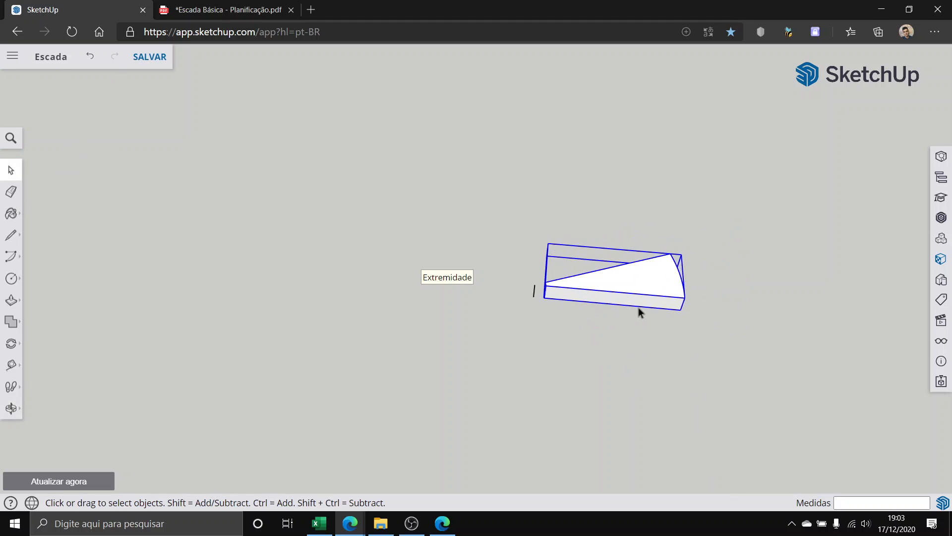
{"action": "left_click", "coordinate": [292, 10]}
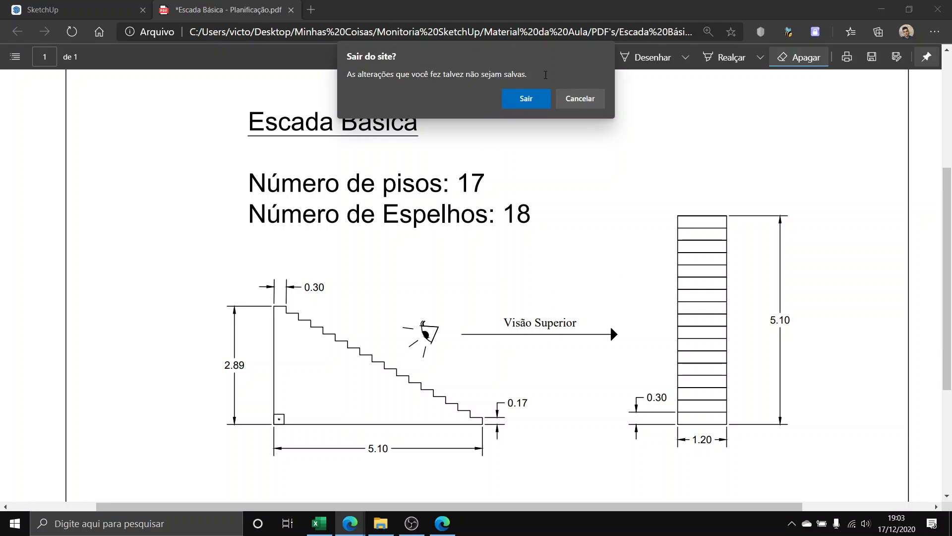
{"action": "left_click", "coordinate": [579, 98]}
{"action": "left_click", "coordinate": [74, 10]}
Step: Make a copy of the tread rotated 22.5 degrees about the vertical line's lower end, so it adjoins the original tread's edge
{"action": "middle_click_drag", "start_coordinate": [472, 144], "coordinate": [370, 196]}
{"action": "scroll", "coordinate": [471, 249], "scroll_direction": "up", "scroll_amount": 2}
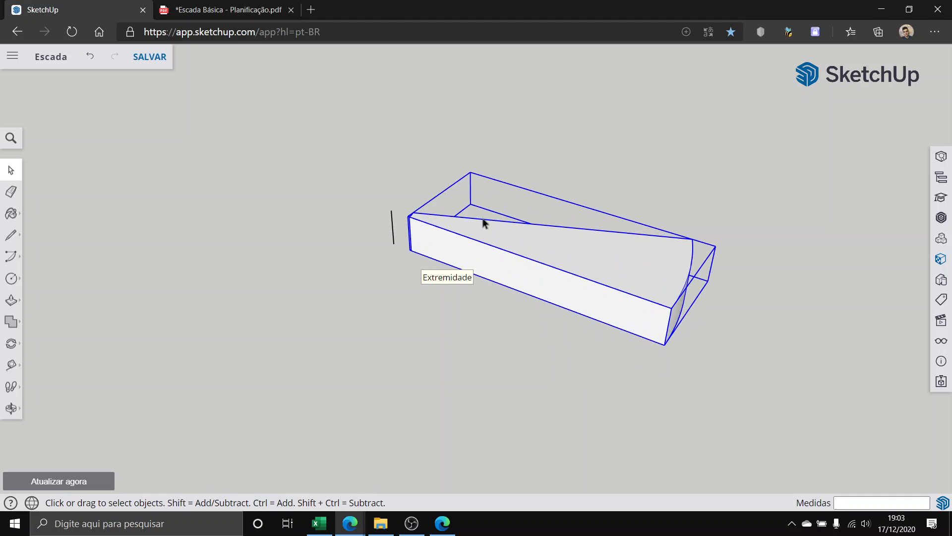
{"action": "middle_click_drag", "start_coordinate": [484, 218], "coordinate": [567, 228]}
{"action": "scroll", "coordinate": [569, 233], "scroll_direction": "up", "scroll_amount": 1}
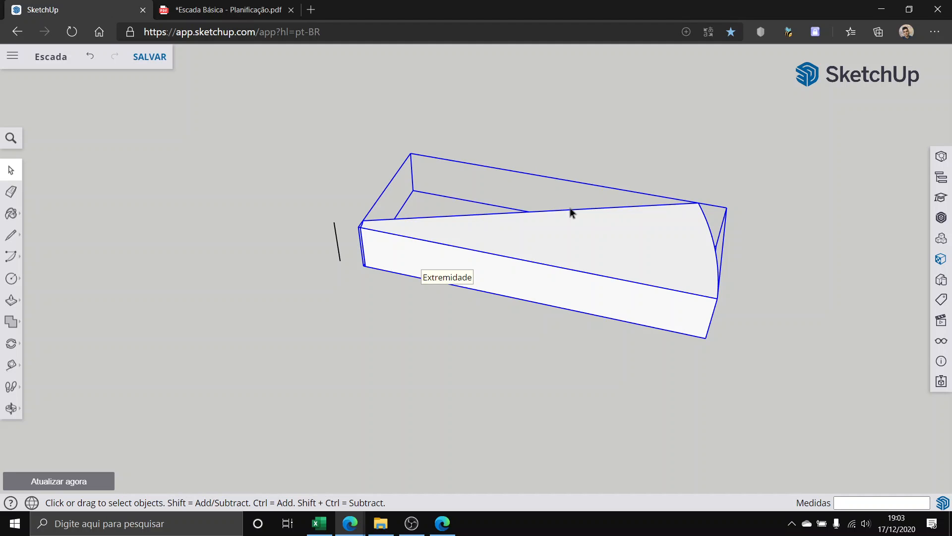
{"action": "left_click", "coordinate": [12, 344]}
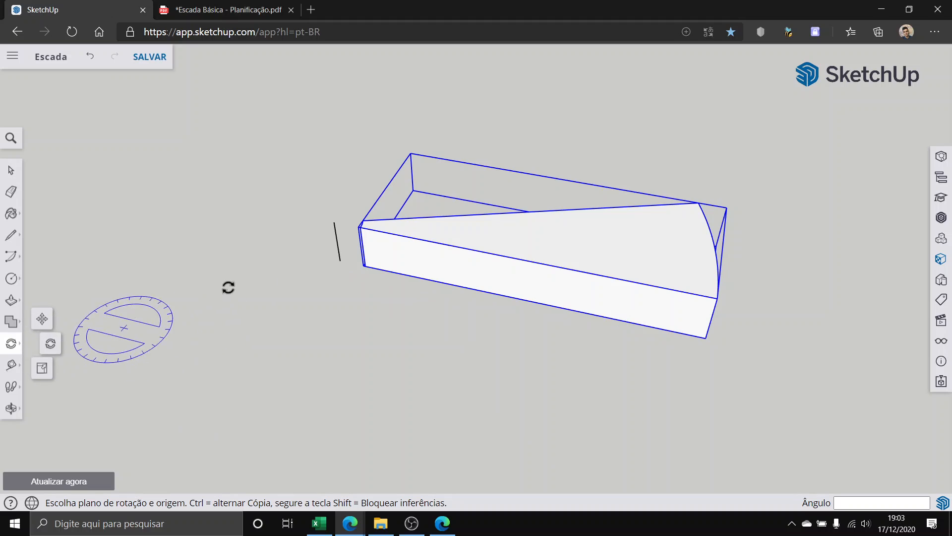
{"action": "scroll", "coordinate": [234, 283], "scroll_direction": "down", "scroll_amount": 3}
{"action": "middle_click_drag", "start_coordinate": [283, 270], "coordinate": [351, 270]}
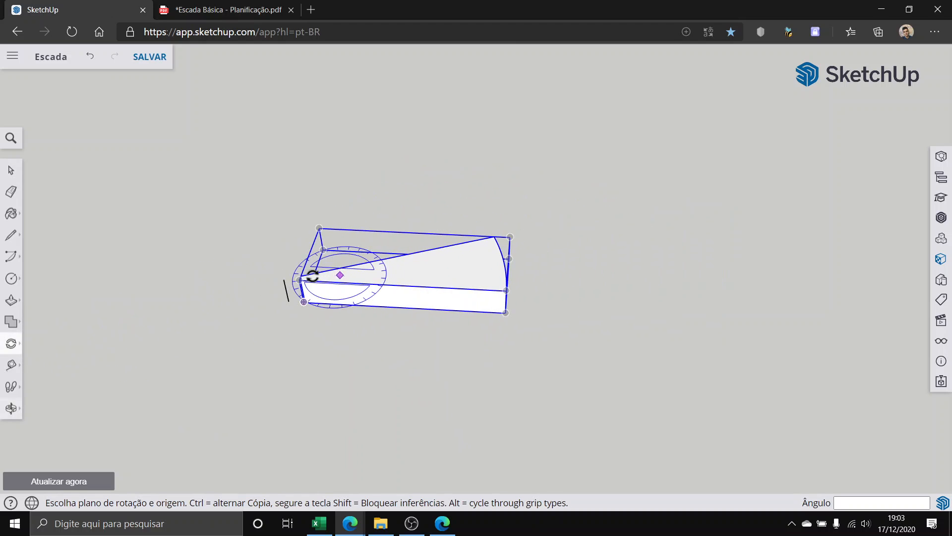
{"action": "scroll", "coordinate": [272, 298], "scroll_direction": "up", "scroll_amount": 3}
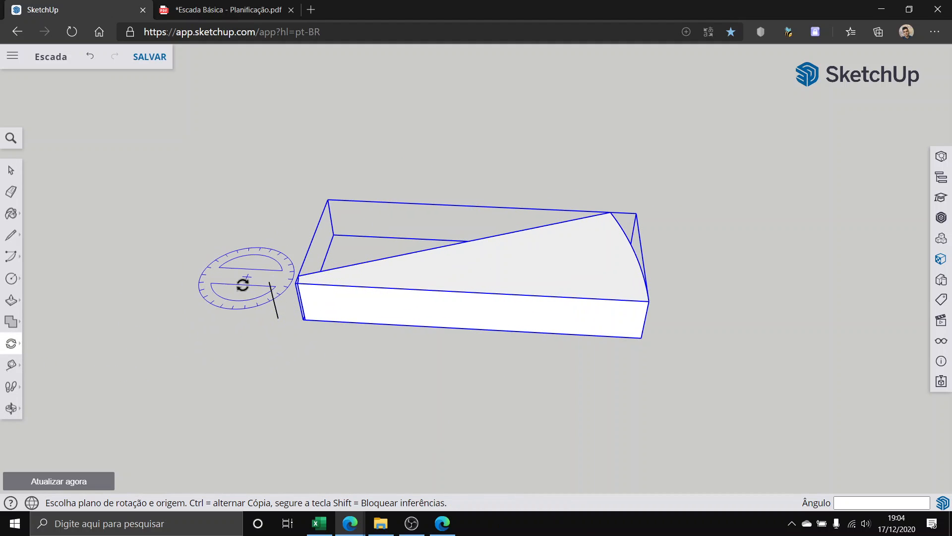
{"action": "scroll", "coordinate": [245, 283], "scroll_direction": "up", "scroll_amount": 2}
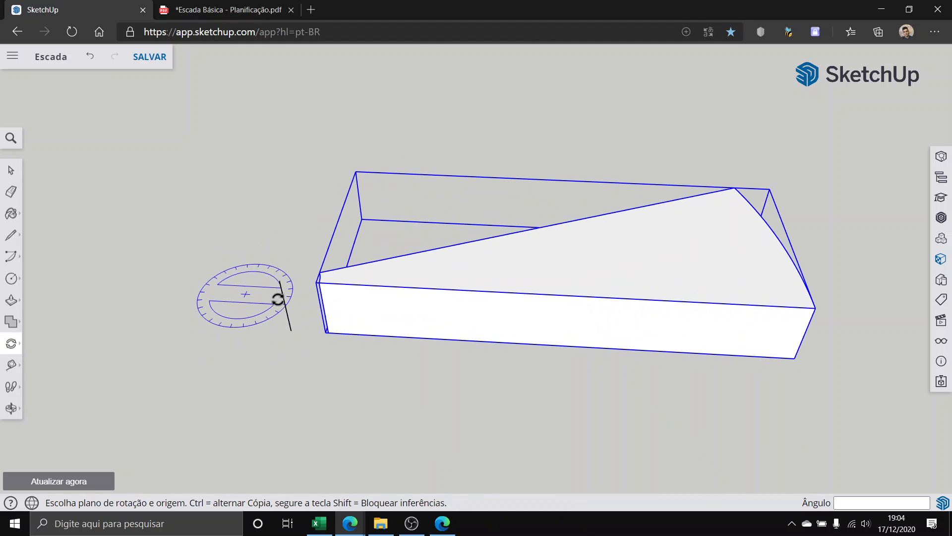
{"action": "left_click", "coordinate": [291, 329]}
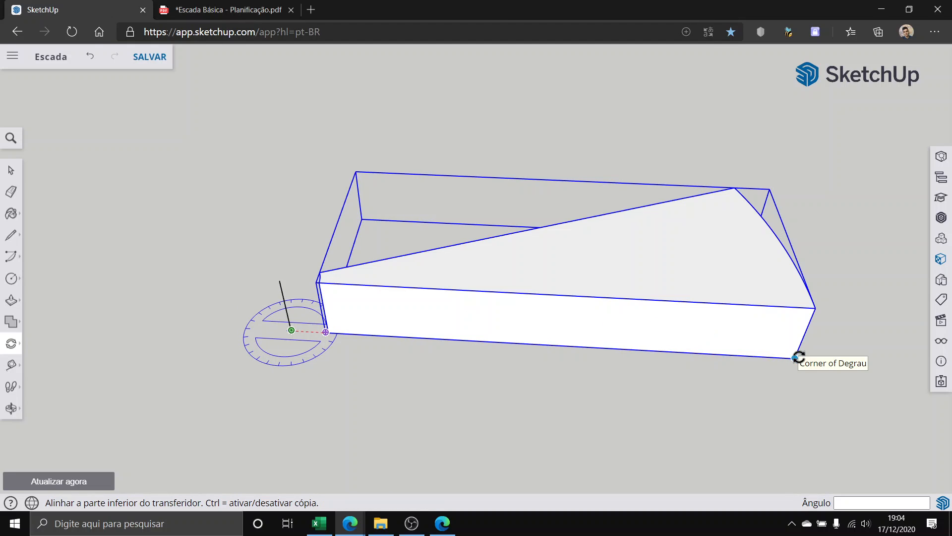
{"action": "left_click", "coordinate": [795, 357]}
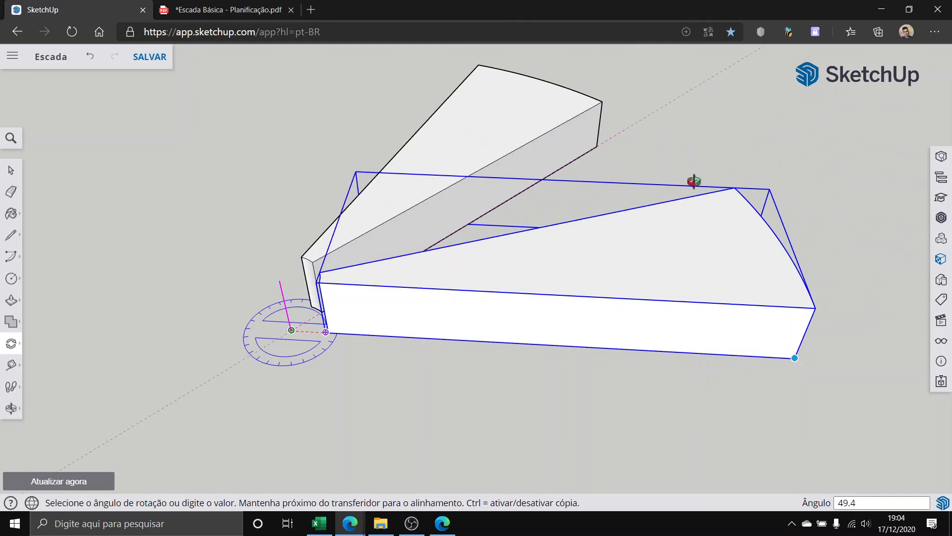
{"action": "middle_click_drag", "start_coordinate": [691, 182], "coordinate": [701, 150]}
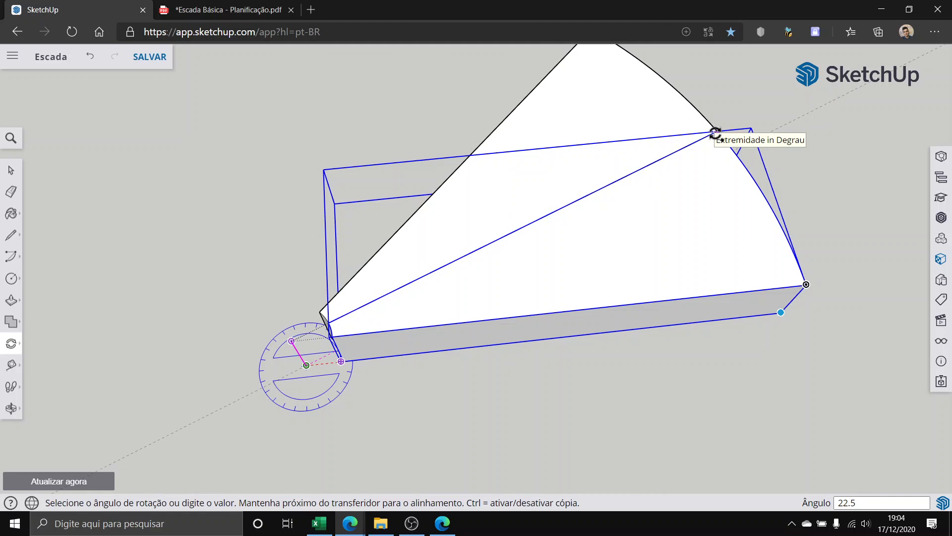
{"action": "left_click", "coordinate": [716, 134]}
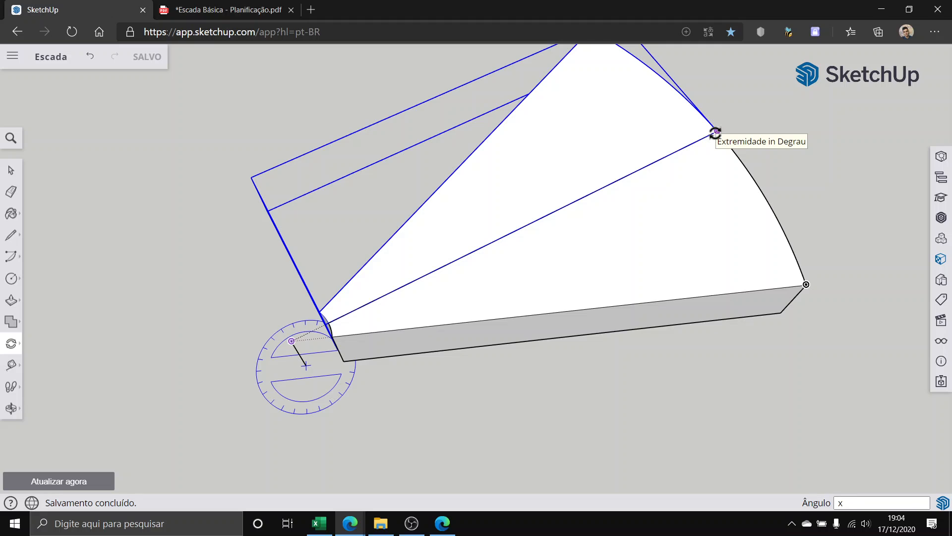
Step: Repeat the rotated tread copy with x15 to fill the full circle around the central axis
{"action": "key", "text": "Return"}
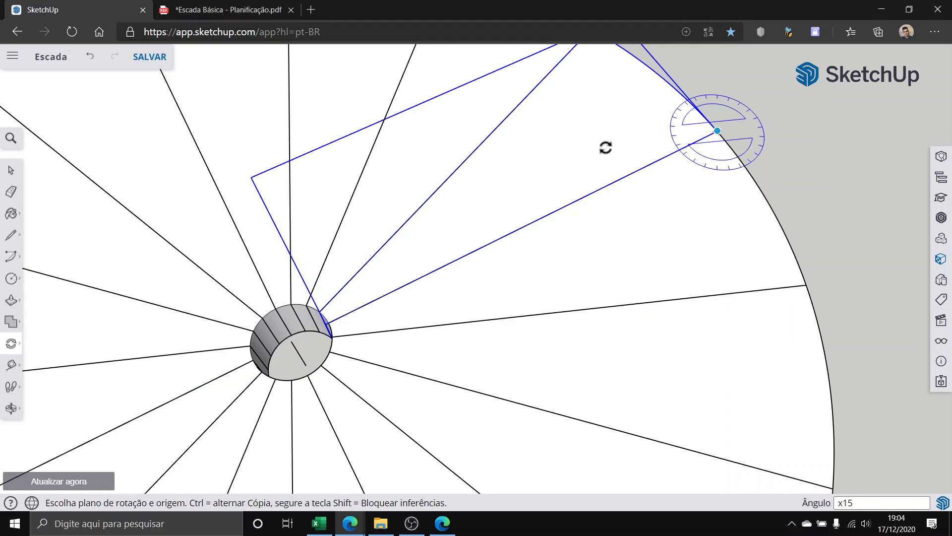
{"action": "scroll", "coordinate": [606, 154], "scroll_direction": "down", "scroll_amount": 5}
{"action": "scroll", "coordinate": [603, 159], "scroll_direction": "down", "scroll_amount": 1}
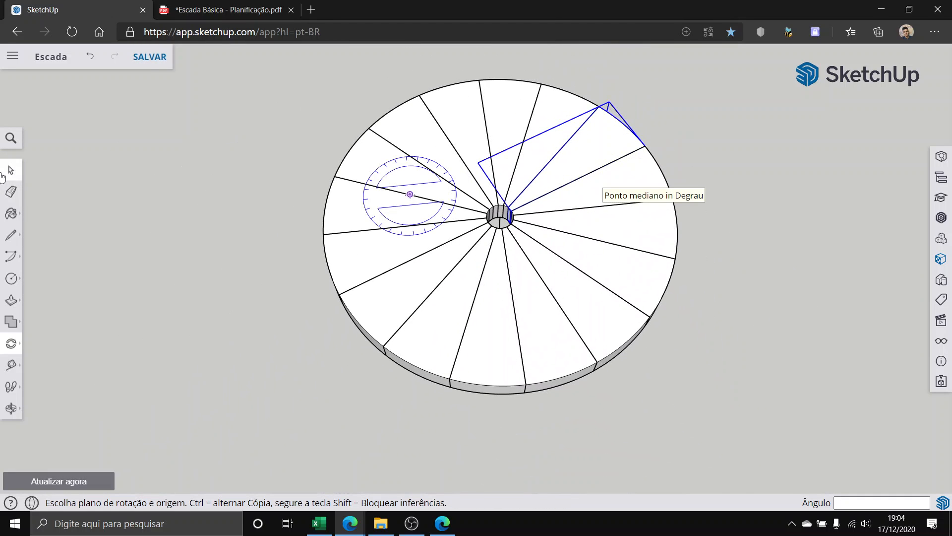
{"action": "left_click", "coordinate": [9, 172]}
Step: Examine the full ring of treads from above and from the side, including the central opening
{"action": "scroll", "coordinate": [126, 207], "scroll_direction": "down", "scroll_amount": 2}
{"action": "middle_click_drag", "start_coordinate": [347, 256], "coordinate": [250, 198]}
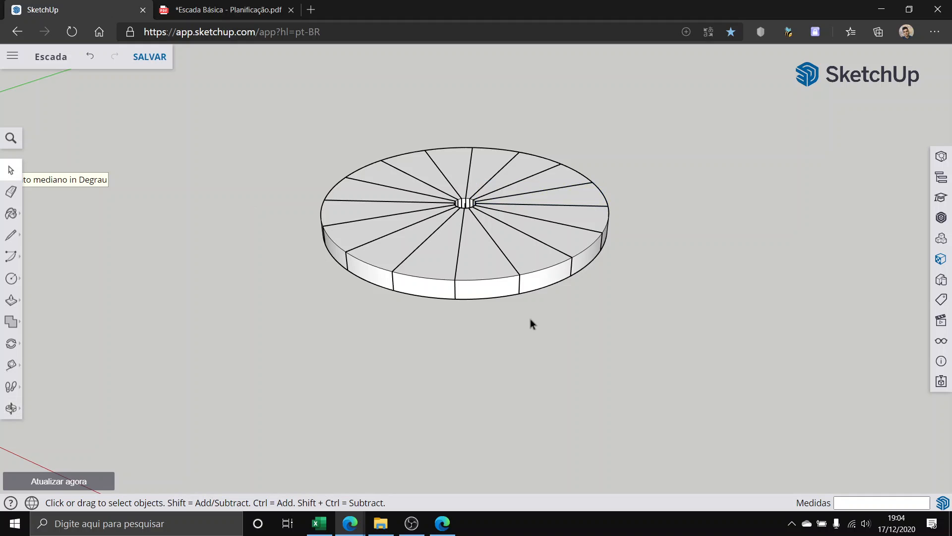
{"action": "scroll", "coordinate": [513, 290], "scroll_direction": "up", "scroll_amount": 2}
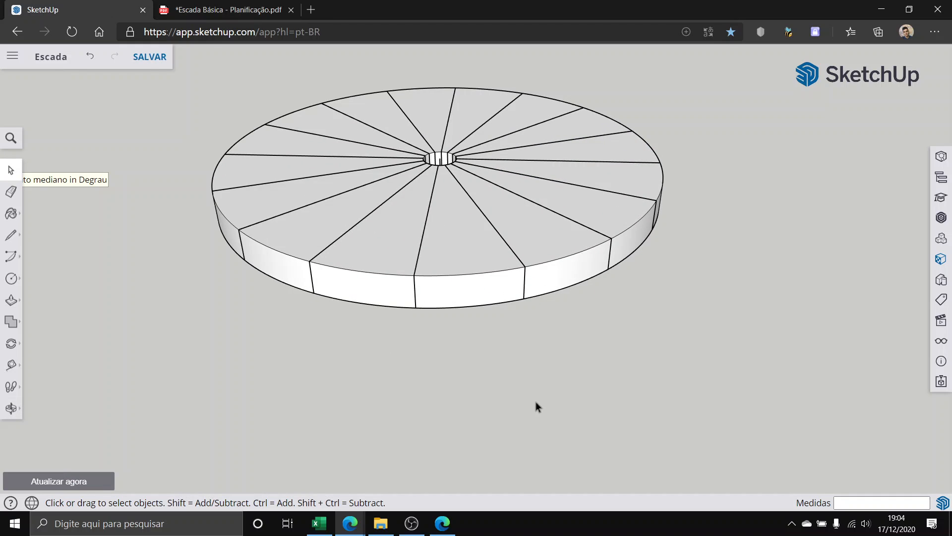
{"action": "scroll", "coordinate": [429, 258], "scroll_direction": "up", "scroll_amount": 3}
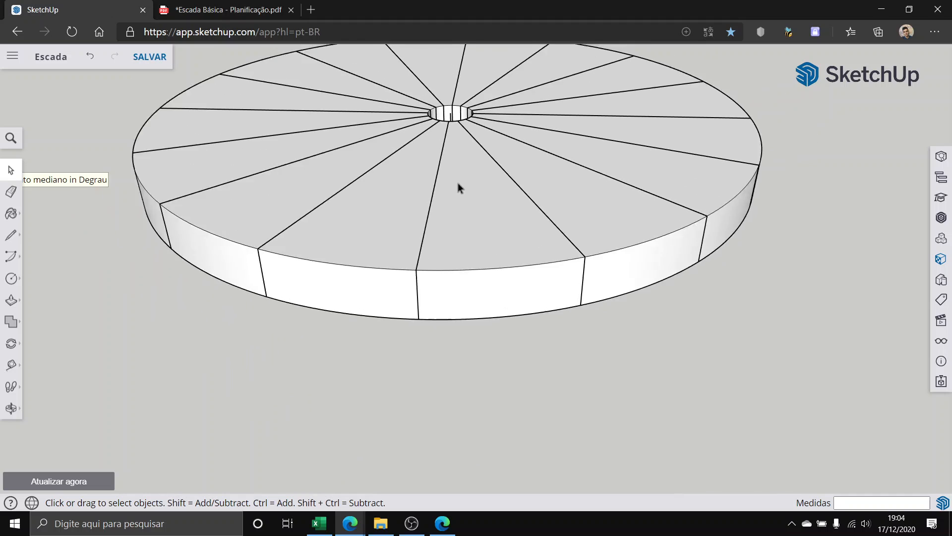
{"action": "scroll", "coordinate": [473, 176], "scroll_direction": "down", "scroll_amount": 3}
{"action": "scroll", "coordinate": [486, 124], "scroll_direction": "up", "scroll_amount": 3}
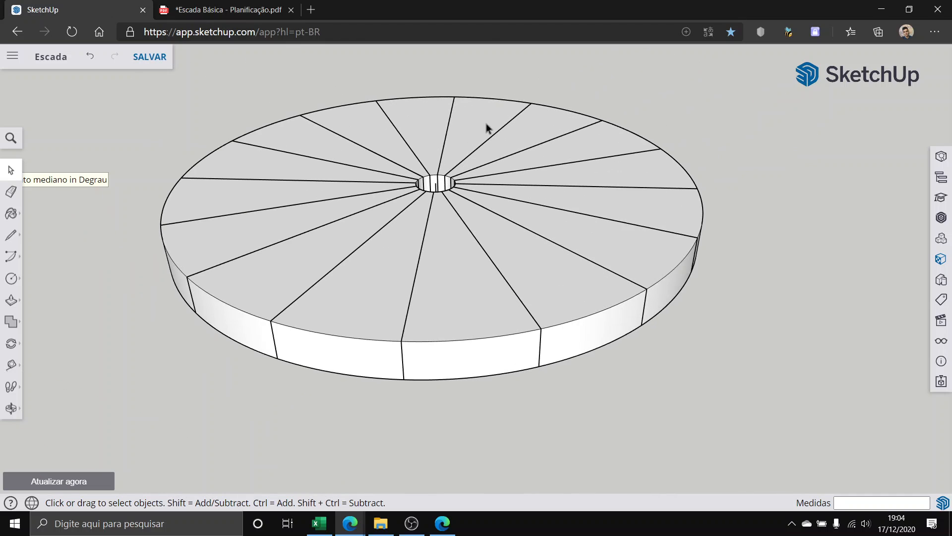
{"action": "scroll", "coordinate": [396, 158], "scroll_direction": "down", "scroll_amount": 3}
{"action": "scroll", "coordinate": [403, 155], "scroll_direction": "up", "scroll_amount": 3}
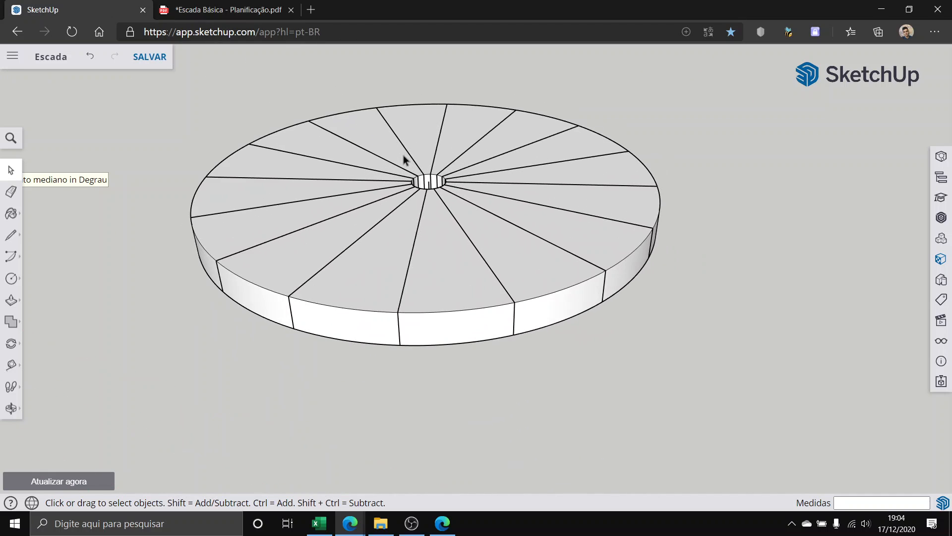
{"action": "scroll", "coordinate": [362, 249], "scroll_direction": "down", "scroll_amount": 2}
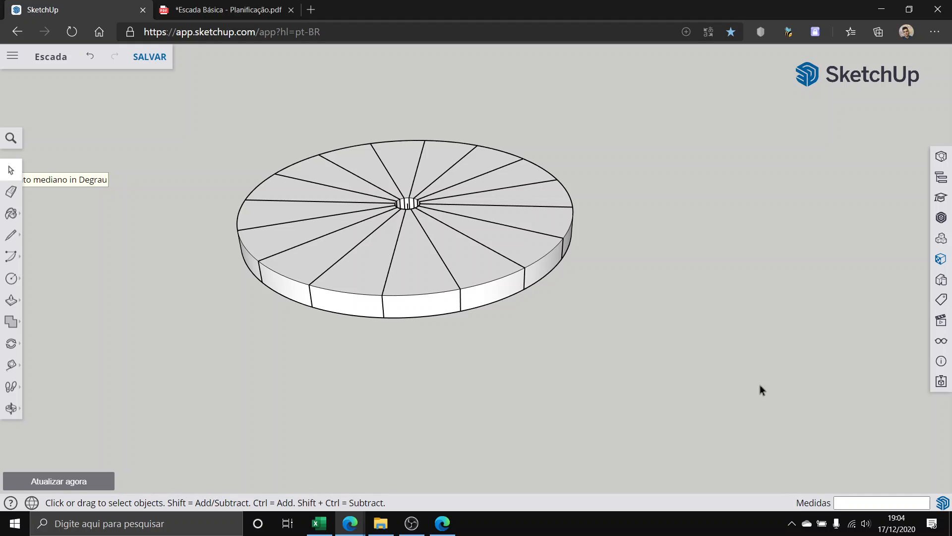
{"action": "left_click_drag", "start_coordinate": [209, 117], "coordinate": [176, 104]}
{"action": "scroll", "coordinate": [178, 108], "scroll_direction": "down", "scroll_amount": 3}
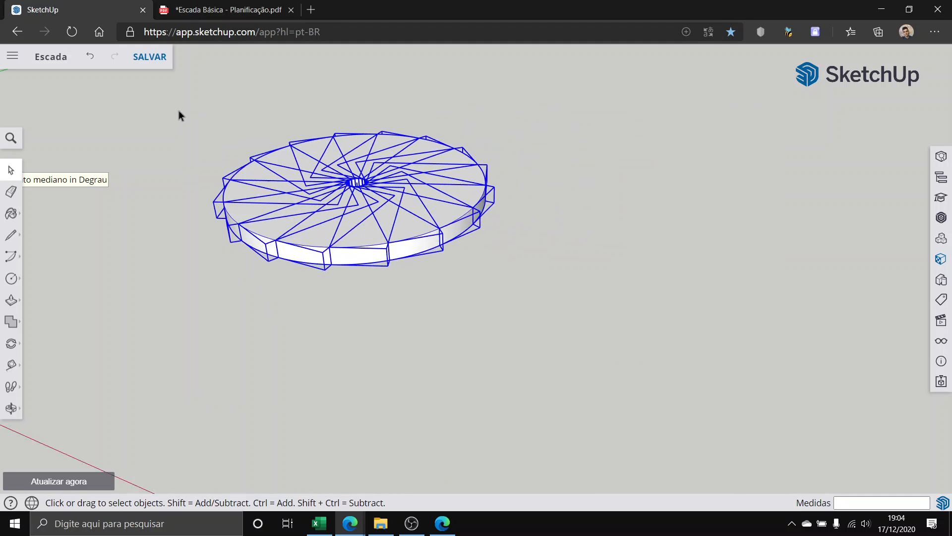
{"action": "scroll", "coordinate": [231, 129], "scroll_direction": "up", "scroll_amount": 2}
{"action": "scroll", "coordinate": [230, 129], "scroll_direction": "up", "scroll_amount": 2}
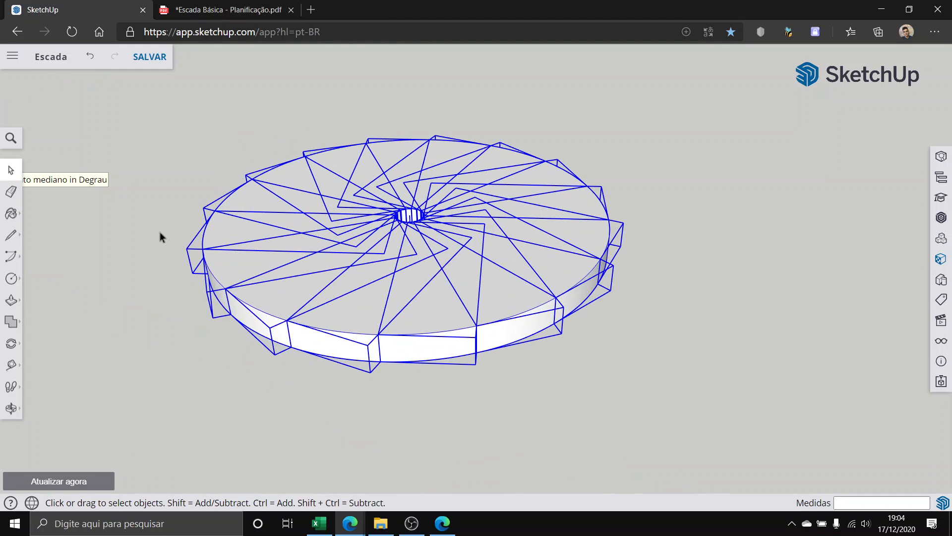
{"action": "left_click", "coordinate": [13, 349]}
{"action": "left_click", "coordinate": [42, 319]}
{"action": "scroll", "coordinate": [358, 261], "scroll_direction": "up", "scroll_amount": 2}
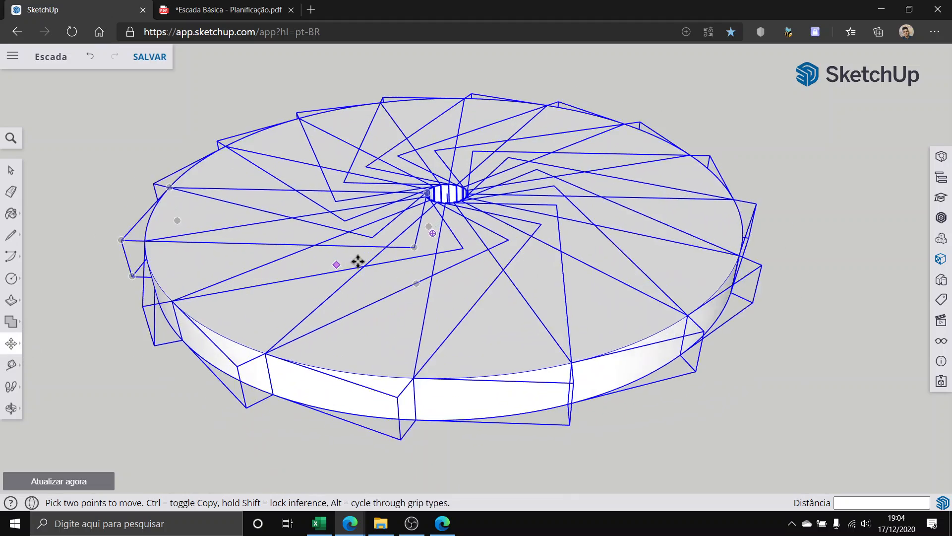
{"action": "scroll", "coordinate": [358, 262], "scroll_direction": "up", "scroll_amount": 1}
{"action": "left_click", "coordinate": [11, 169]}
{"action": "left_click", "coordinate": [121, 149]}
{"action": "scroll", "coordinate": [678, 303], "scroll_direction": "up", "scroll_amount": 3}
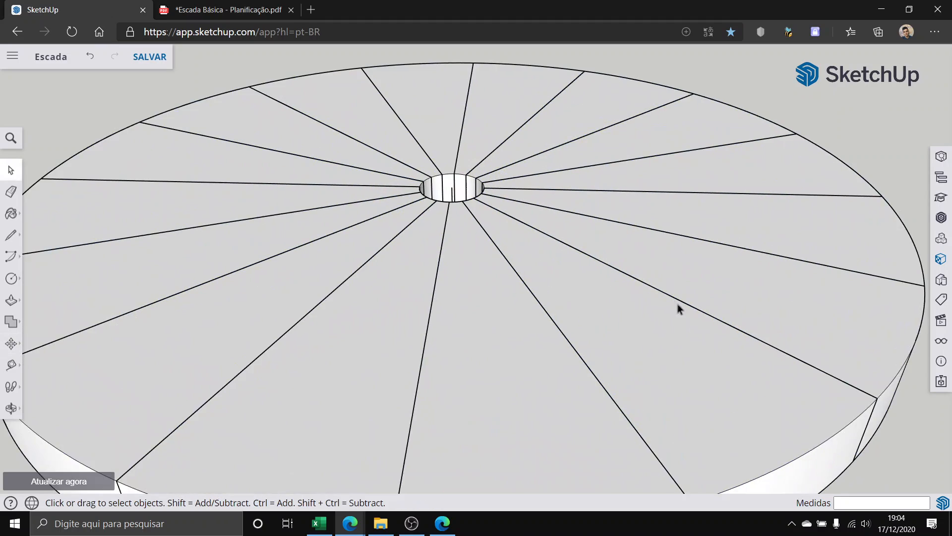
Step: Select the whole ring of treads, leaving the short vertical line in the central opening out of the selection
{"action": "scroll", "coordinate": [678, 303], "scroll_direction": "down", "scroll_amount": 5}
{"action": "left_click_drag", "start_coordinate": [814, 432], "coordinate": [396, 176]}
{"action": "scroll", "coordinate": [623, 285], "scroll_direction": "up", "scroll_amount": 5}
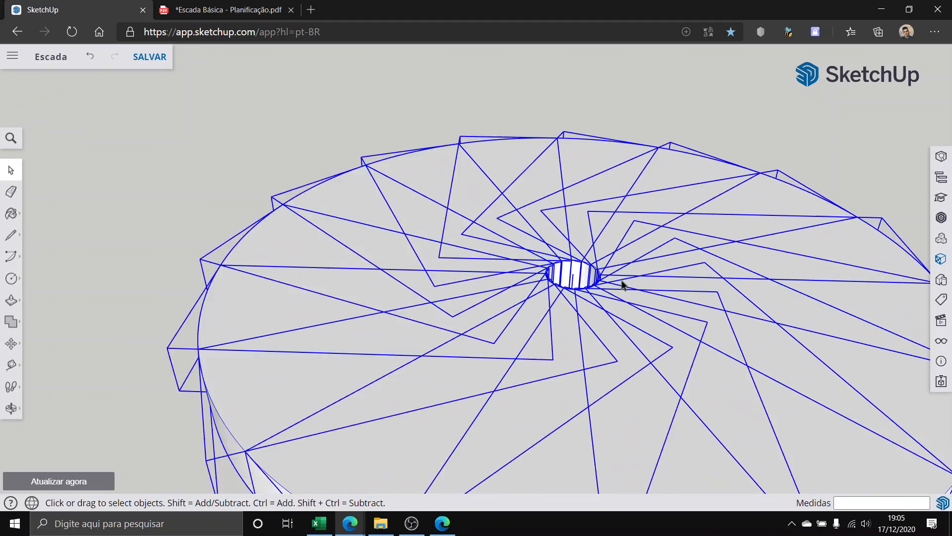
{"action": "scroll", "coordinate": [554, 286], "scroll_direction": "up", "scroll_amount": 3}
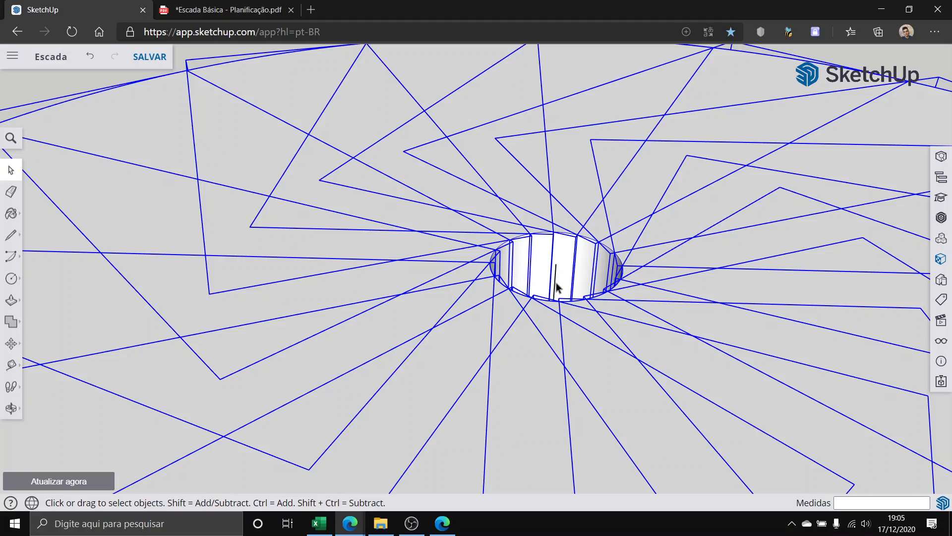
{"action": "scroll", "coordinate": [555, 287], "scroll_direction": "down", "scroll_amount": 6}
{"action": "scroll", "coordinate": [558, 282], "scroll_direction": "up", "scroll_amount": 5}
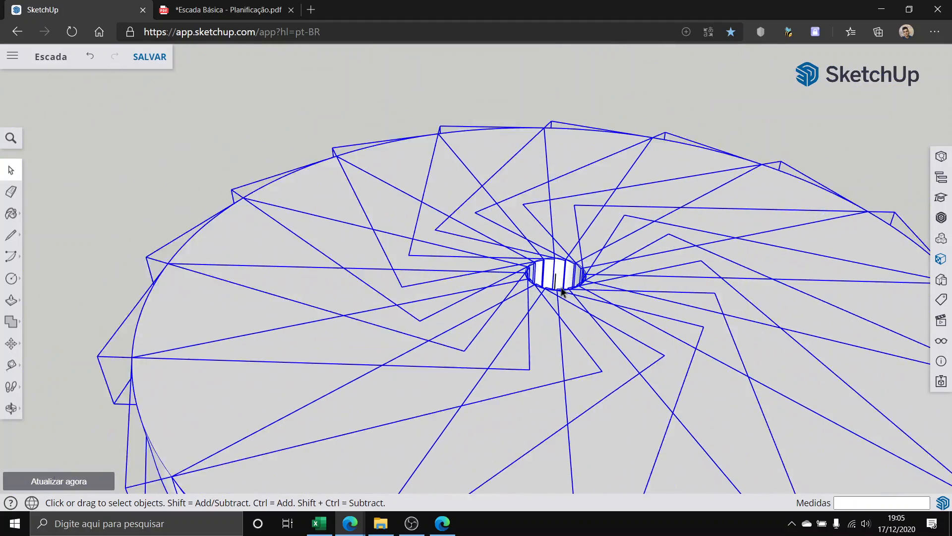
{"action": "scroll", "coordinate": [561, 290], "scroll_direction": "up", "scroll_amount": 2}
{"action": "scroll", "coordinate": [552, 278], "scroll_direction": "down", "scroll_amount": 6}
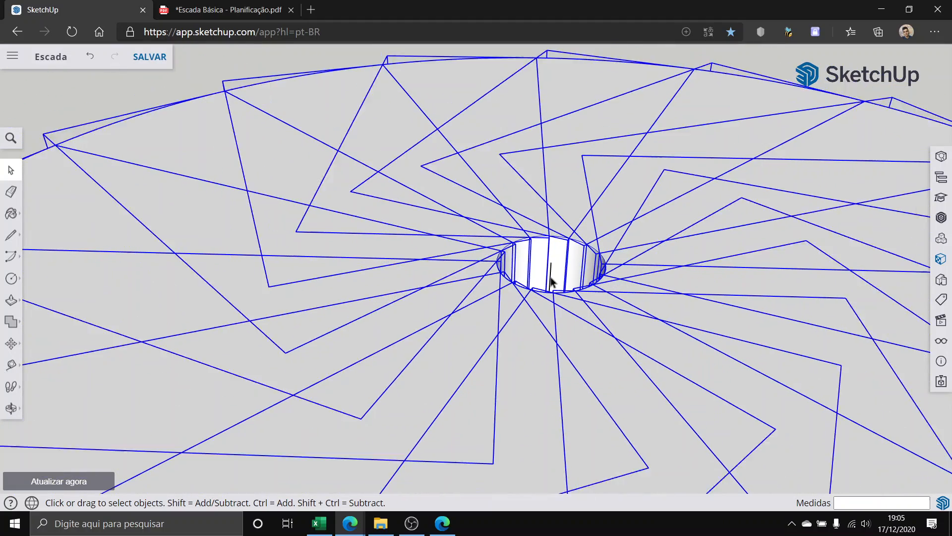
Step: Copy the selected ring straight up by one tread thickness, from a lower tread corner to the corner above, and repeat it with x16
{"action": "left_click", "coordinate": [10, 343]}
{"action": "scroll", "coordinate": [545, 382], "scroll_direction": "up", "scroll_amount": 2}
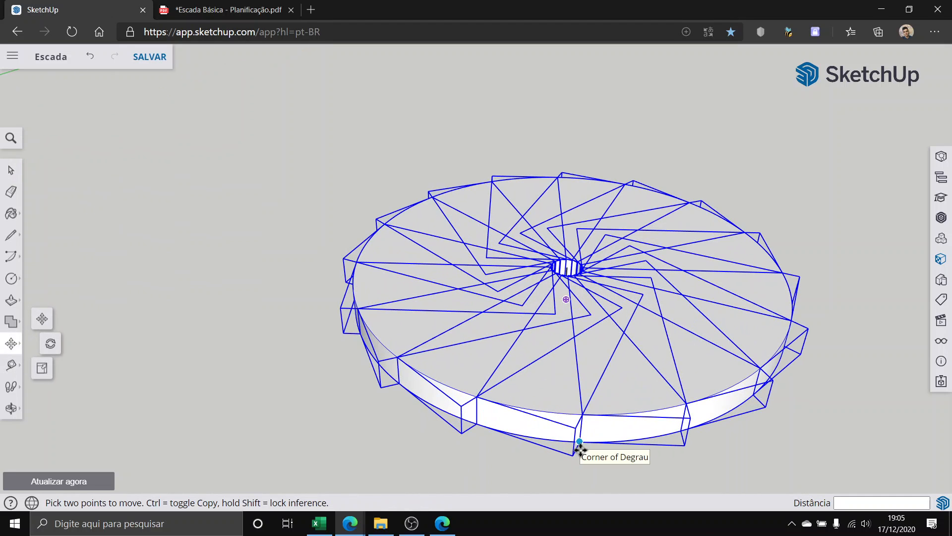
{"action": "middle_click_drag", "start_coordinate": [578, 444], "coordinate": [571, 340]}
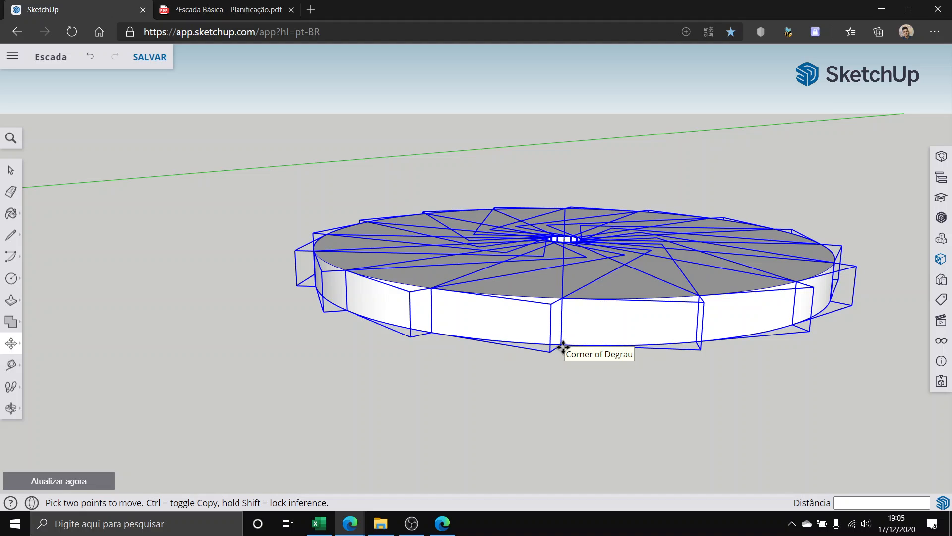
{"action": "left_click", "coordinate": [563, 346]}
{"action": "key", "text": "ctrl"}
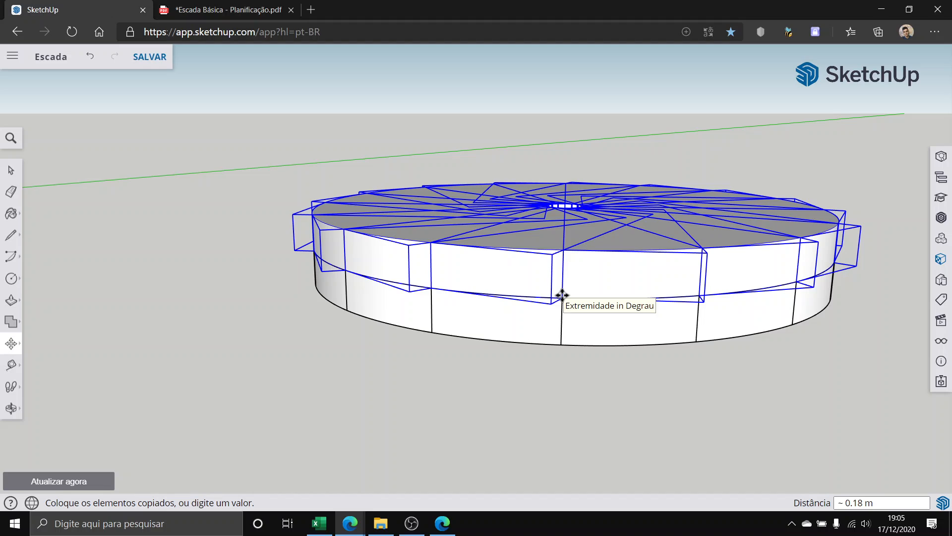
{"action": "key", "text": "Return"}
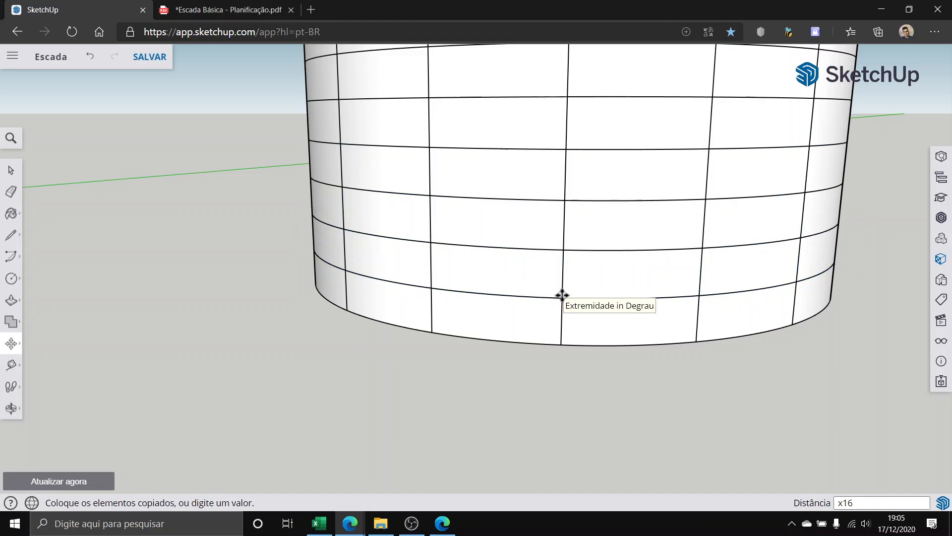
{"action": "scroll", "coordinate": [219, 262], "scroll_direction": "down", "scroll_amount": 2}
{"action": "left_click", "coordinate": [11, 170]}
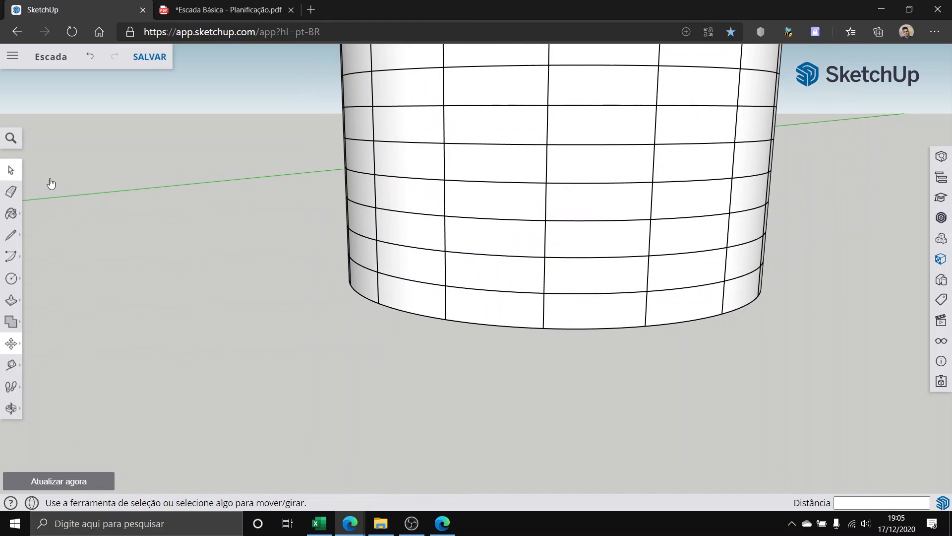
Step: Examine the full cylindrical stack of treads from above, including its radial divisions and its position relative to the model axes
{"action": "middle_click_drag", "start_coordinate": [597, 160], "coordinate": [375, 321]}
{"action": "scroll", "coordinate": [375, 322], "scroll_direction": "down", "scroll_amount": 8}
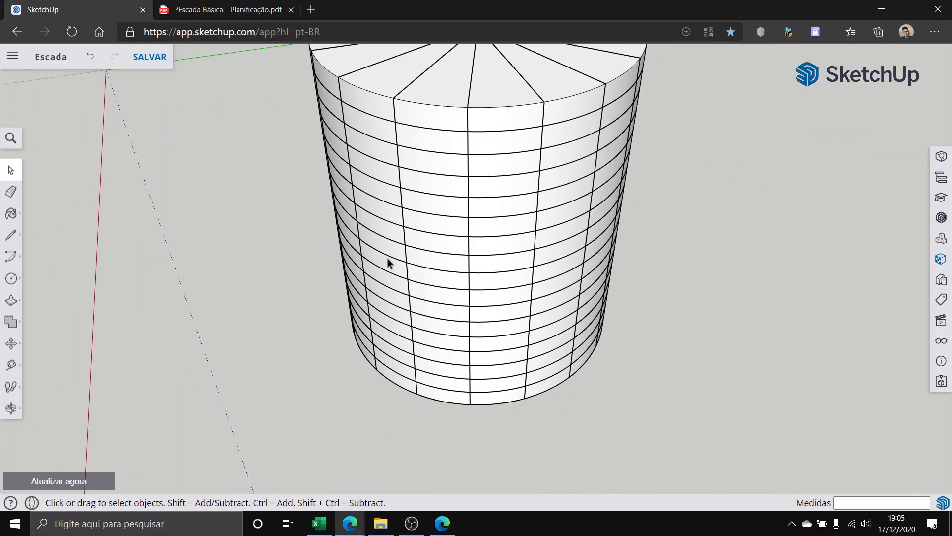
{"action": "key", "text": "o"}
{"action": "left_click_drag", "start_coordinate": [472, 193], "coordinate": [334, 270]}
{"action": "key", "text": "space"}
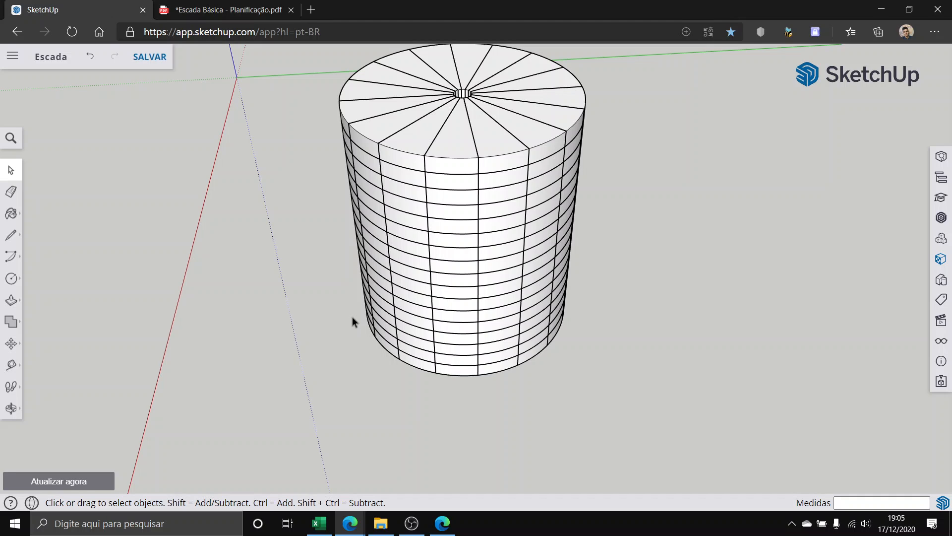
{"action": "scroll", "coordinate": [397, 330], "scroll_direction": "down", "scroll_amount": 3}
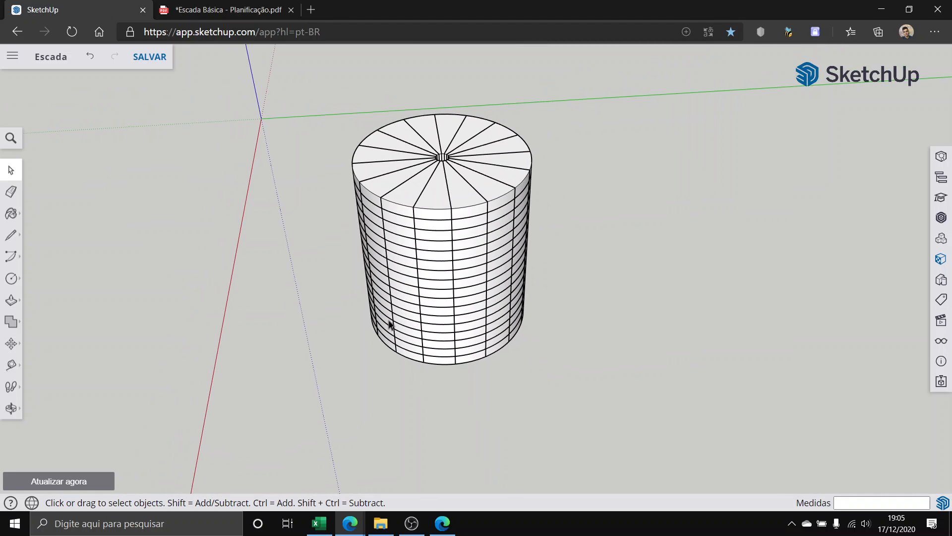
{"action": "key", "text": "h"}
{"action": "left_click_drag", "start_coordinate": [389, 325], "coordinate": [459, 328]}
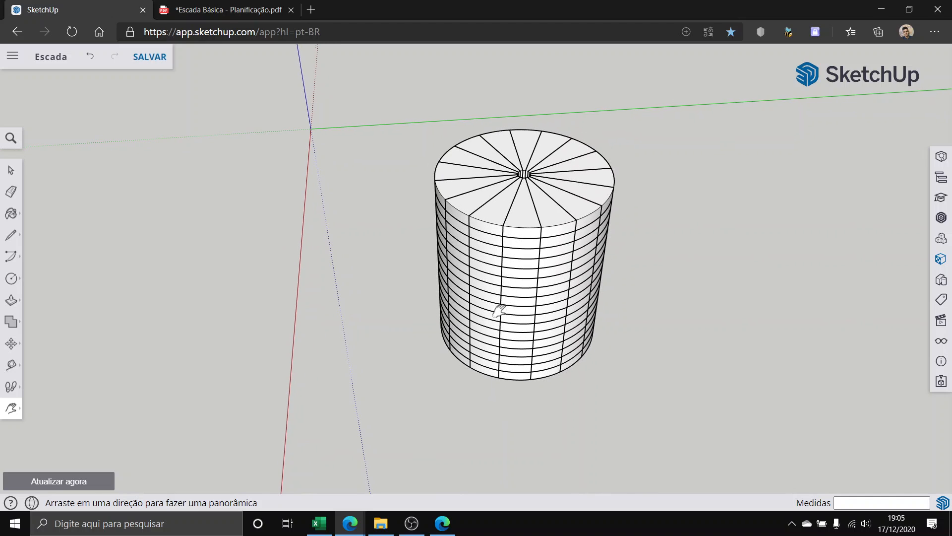
{"action": "left_click", "coordinate": [11, 170]}
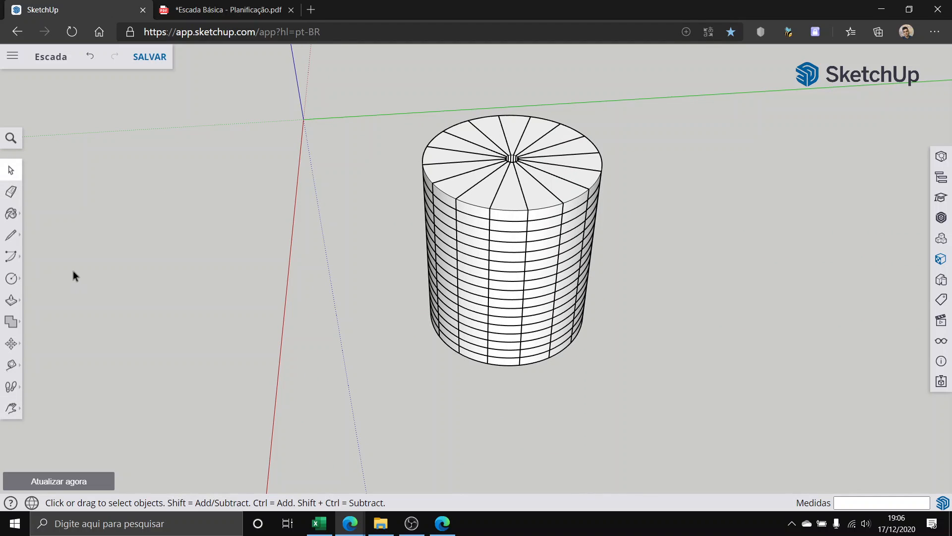
{"action": "scroll", "coordinate": [452, 221], "scroll_direction": "up", "scroll_amount": 1}
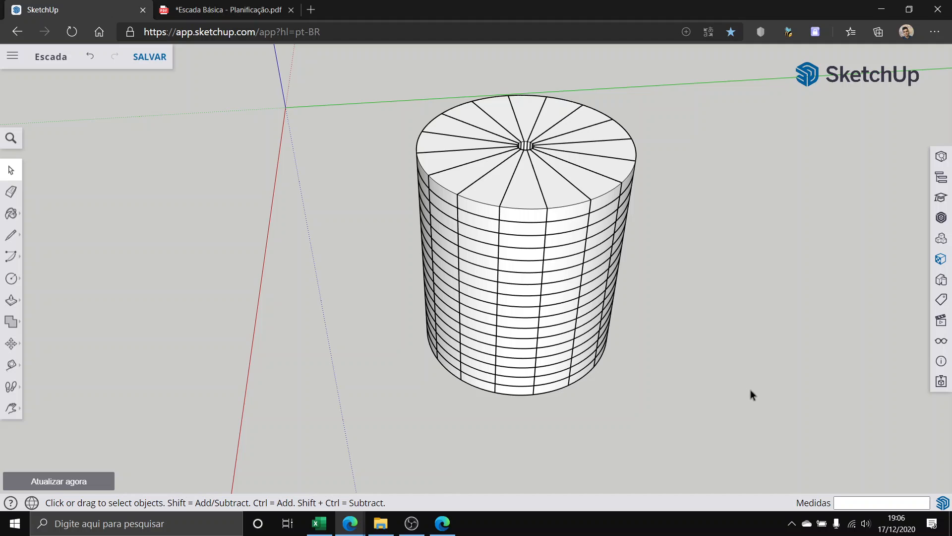
Step: Select the entire stack of treads and exclude the short vertical line in the central opening from the selection
{"action": "left_click_drag", "start_coordinate": [311, 70], "coordinate": [313, 74]}
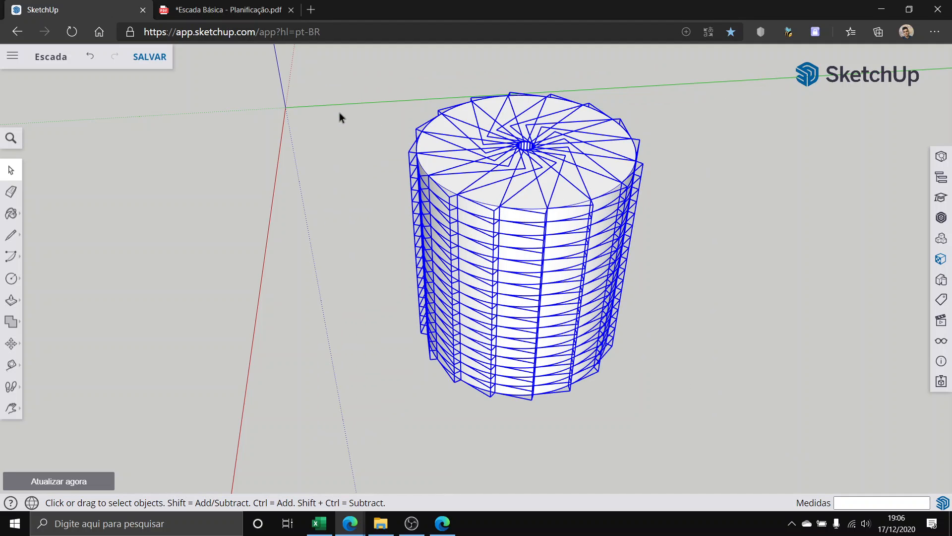
{"action": "middle_click_drag", "start_coordinate": [548, 387], "coordinate": [495, 111]}
{"action": "scroll", "coordinate": [518, 391], "scroll_direction": "up", "scroll_amount": 6}
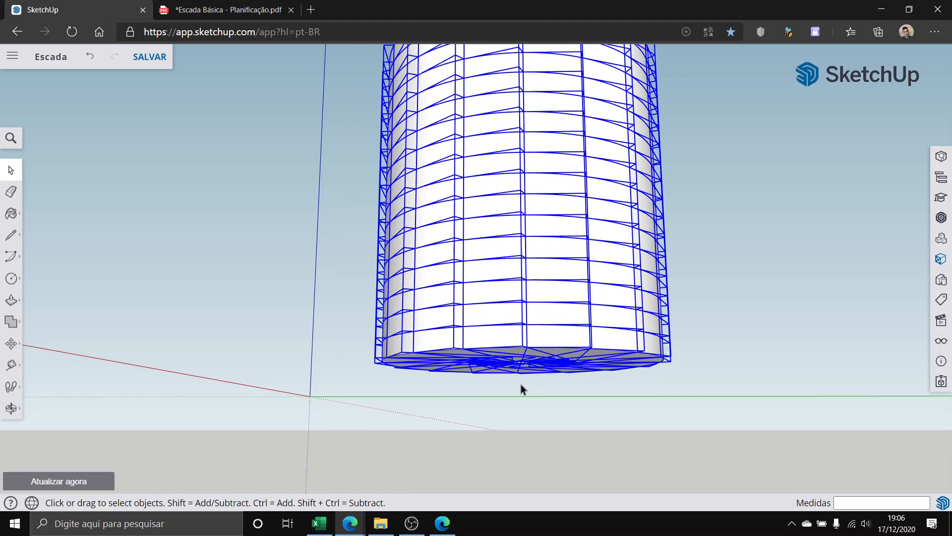
{"action": "scroll", "coordinate": [520, 354], "scroll_direction": "up", "scroll_amount": 10}
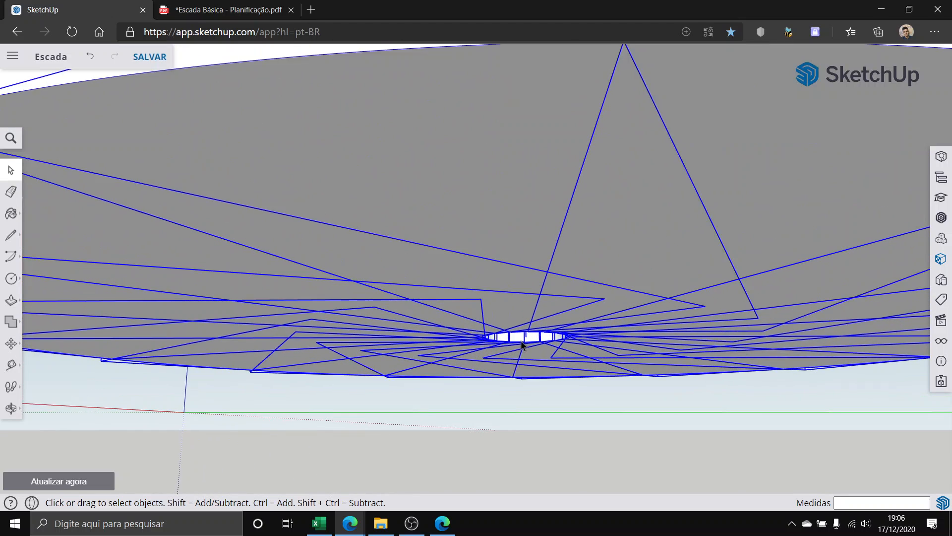
{"action": "scroll", "coordinate": [528, 341], "scroll_direction": "up", "scroll_amount": 2}
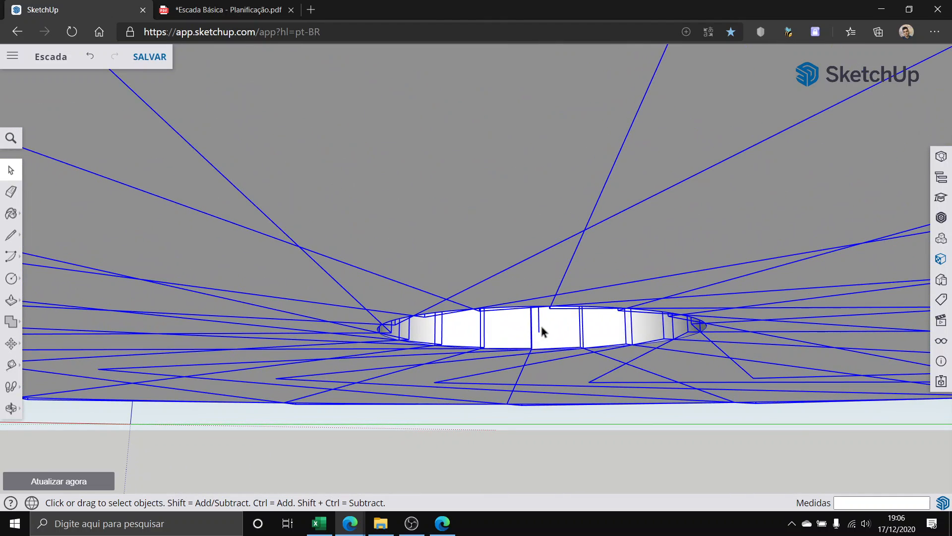
{"action": "scroll", "coordinate": [540, 330], "scroll_direction": "down", "scroll_amount": 8}
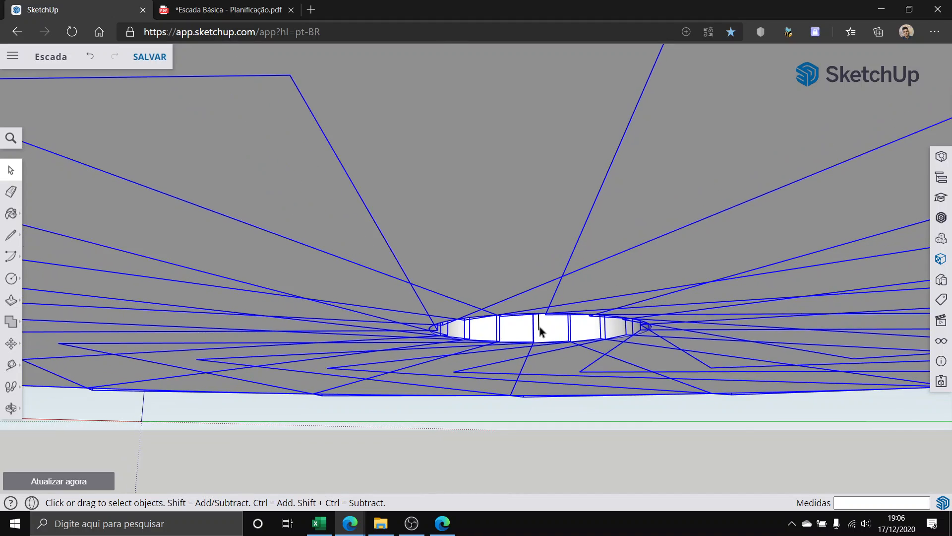
{"action": "scroll", "coordinate": [540, 328], "scroll_direction": "down", "scroll_amount": 10}
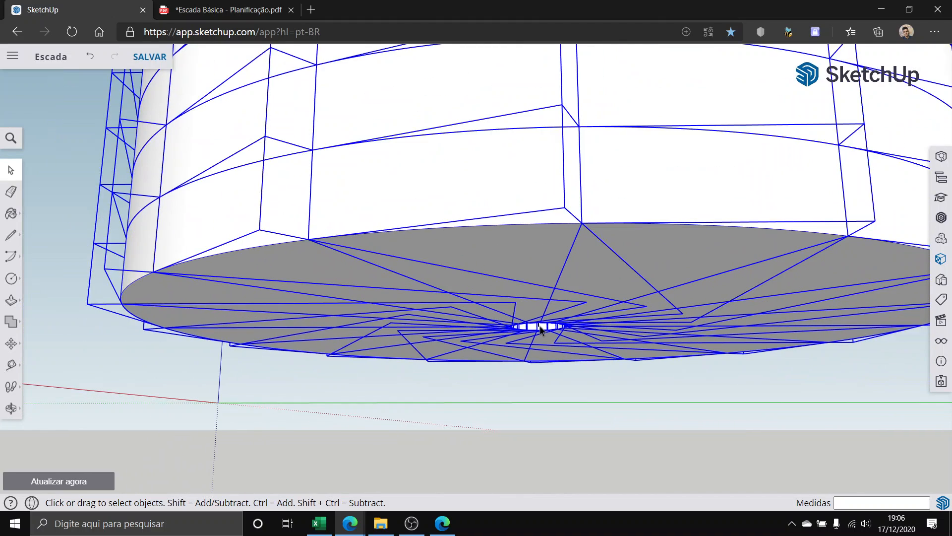
Step: Try to deselect one tread per level in a rising spiral, starting from the bottom ring of the stack
{"action": "middle_click_drag", "start_coordinate": [541, 325], "coordinate": [484, 351]}
{"action": "left_click", "coordinate": [502, 349], "text": "shift"}
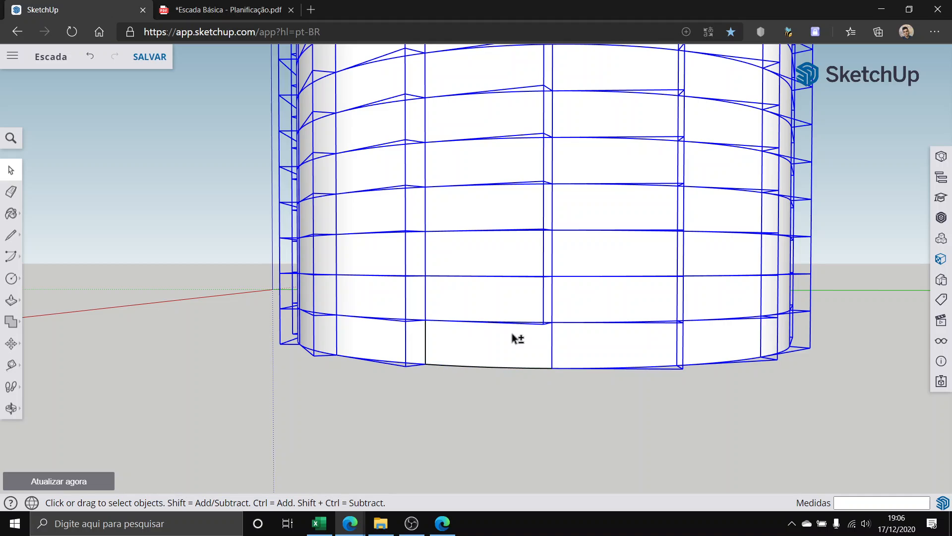
{"action": "left_click", "coordinate": [600, 306], "text": "shift"}
{"action": "middle_click_drag", "start_coordinate": [611, 298], "coordinate": [507, 312]}
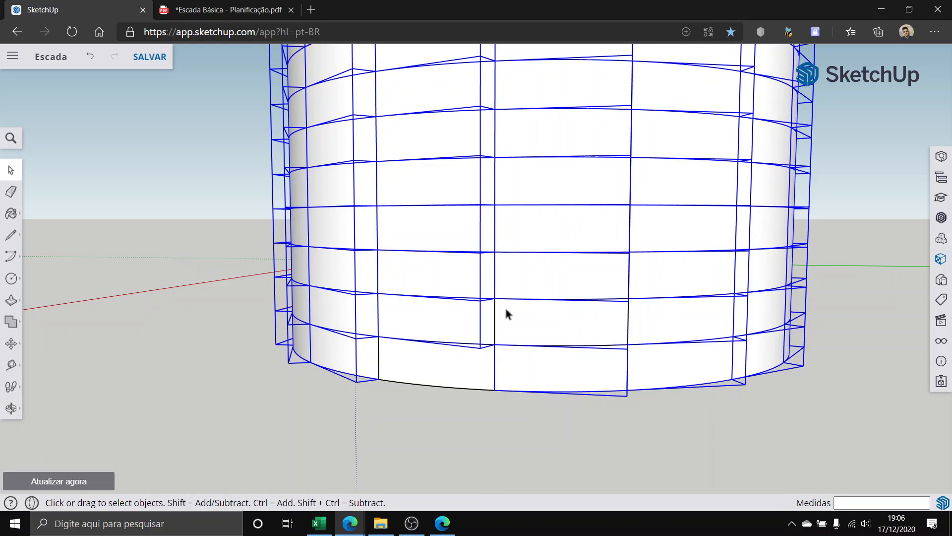
{"action": "middle_click_drag", "start_coordinate": [581, 320], "coordinate": [531, 355]}
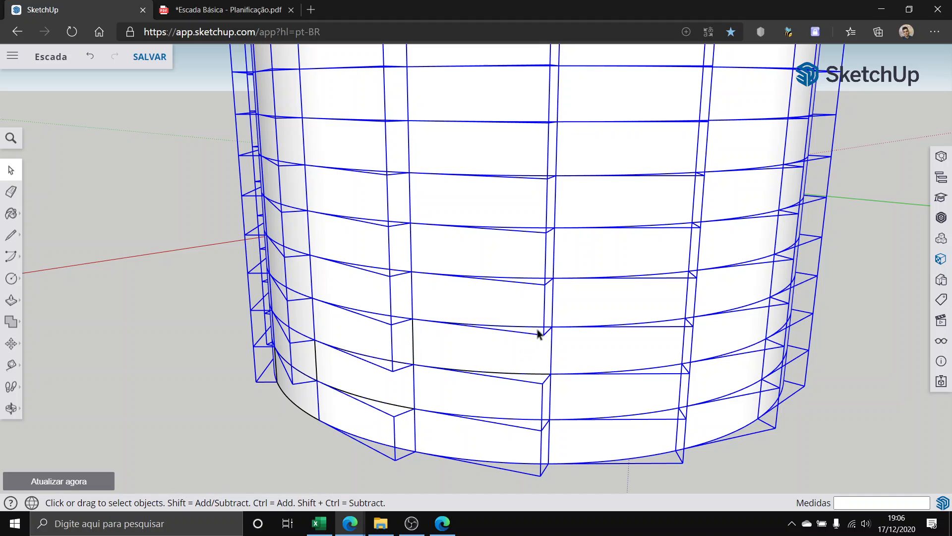
{"action": "left_click", "coordinate": [582, 304]}
{"action": "middle_click_drag", "start_coordinate": [615, 302], "coordinate": [545, 305]}
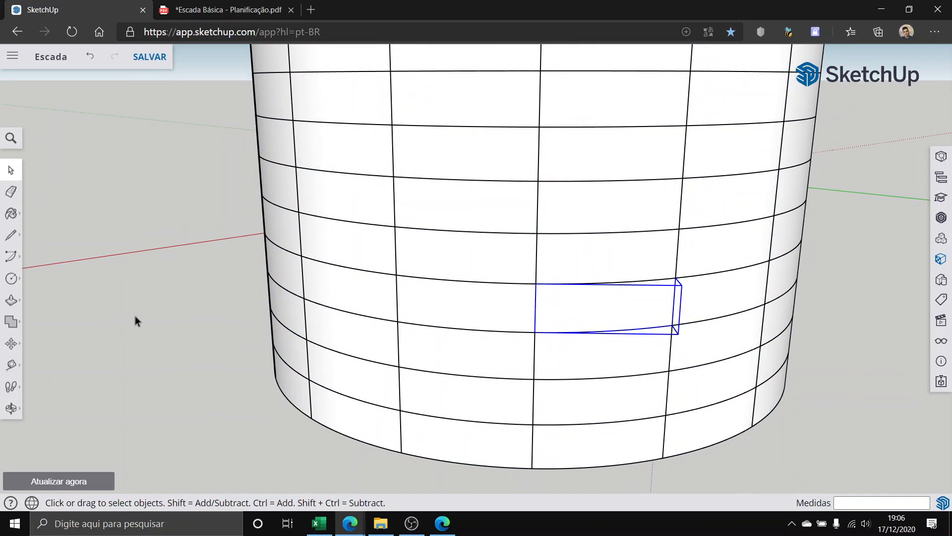
{"action": "scroll", "coordinate": [173, 275], "scroll_direction": "down", "scroll_amount": 1}
{"action": "left_click", "coordinate": [174, 276]}
{"action": "scroll", "coordinate": [247, 325], "scroll_direction": "down", "scroll_amount": 3}
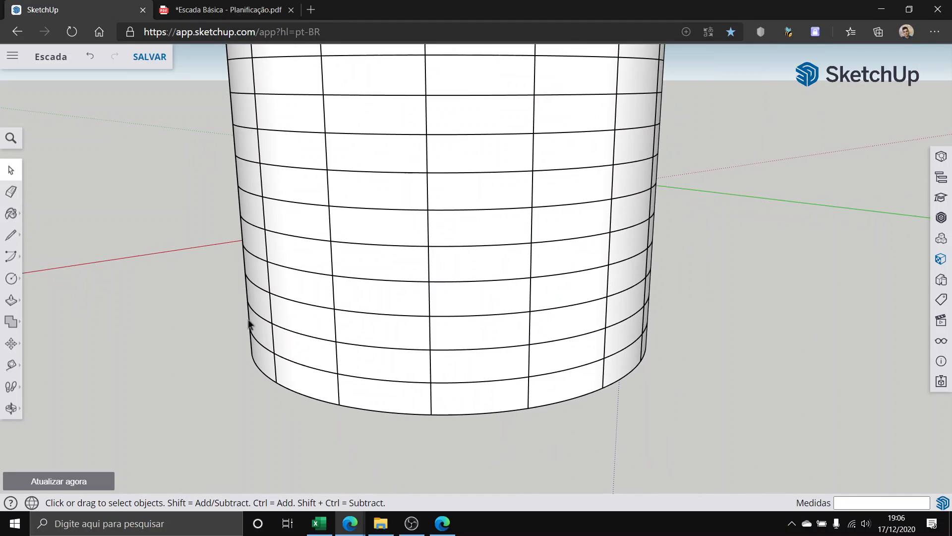
{"action": "scroll", "coordinate": [419, 361], "scroll_direction": "down", "scroll_amount": 6}
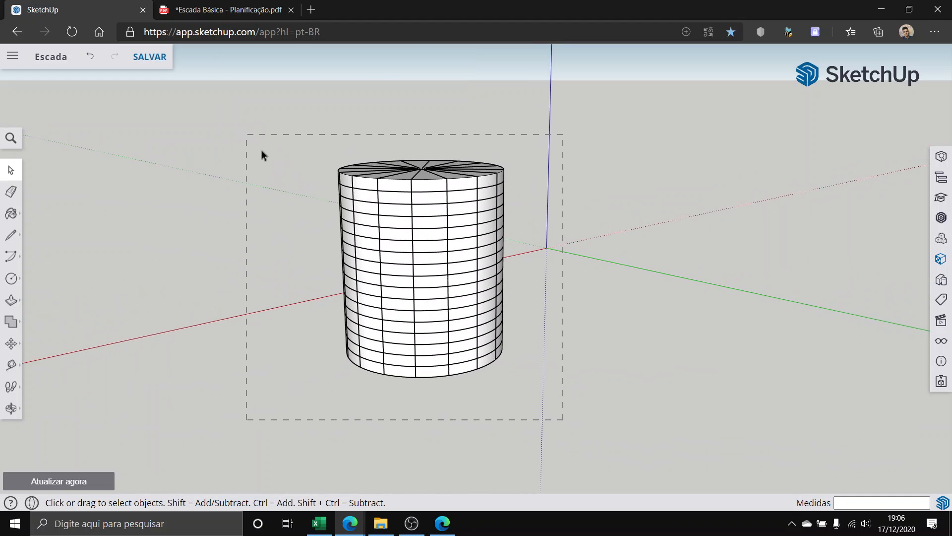
Step: Reselect the full tread stack without the short vertical centre line, checking the central opening from below
{"action": "left_click_drag", "start_coordinate": [261, 150], "coordinate": [246, 134]}
{"action": "scroll", "coordinate": [370, 319], "scroll_direction": "up", "scroll_amount": 5}
{"action": "middle_click_drag", "start_coordinate": [404, 298], "coordinate": [389, 125]}
{"action": "scroll", "coordinate": [485, 392], "scroll_direction": "up", "scroll_amount": 4}
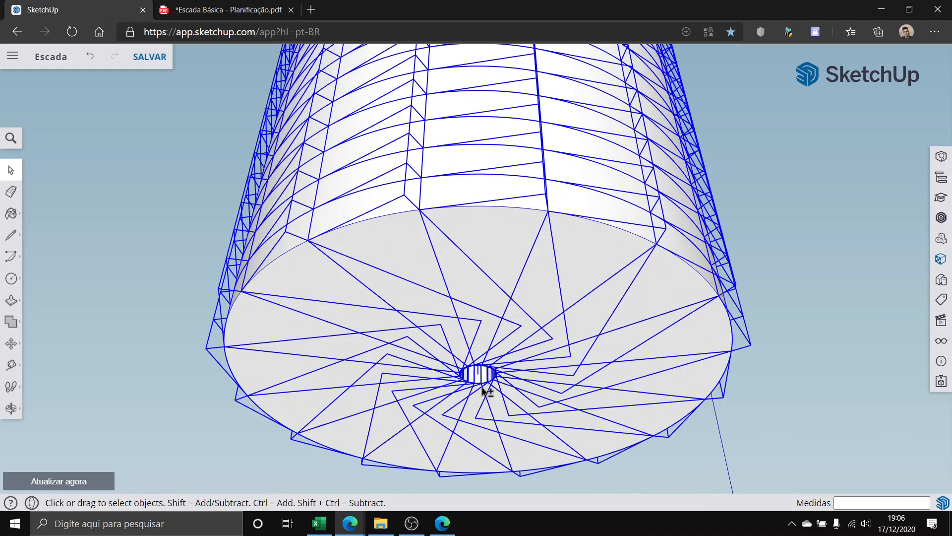
{"action": "scroll", "coordinate": [484, 390], "scroll_direction": "up", "scroll_amount": 1}
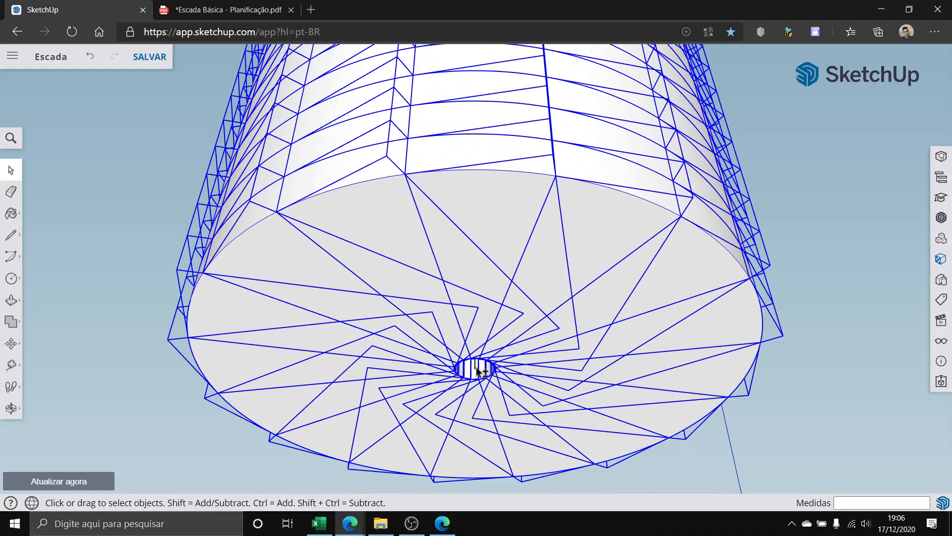
Step: Deselect one tread per level in a rising spiral through the lower rings of the selected stack
{"action": "middle_click_drag", "start_coordinate": [228, 204], "coordinate": [472, 447]}
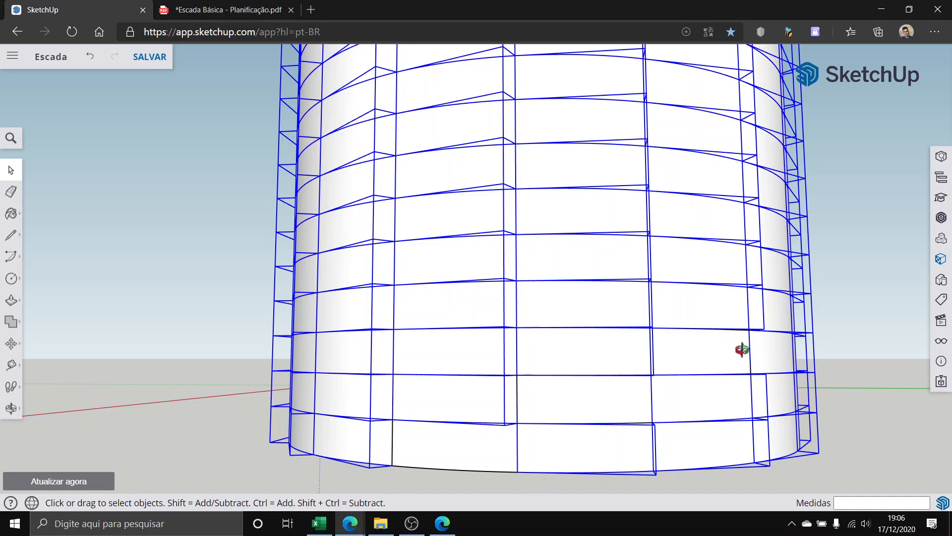
{"action": "middle_click_drag", "start_coordinate": [741, 350], "coordinate": [488, 425]}
{"action": "left_click", "coordinate": [587, 359], "text": "shift"}
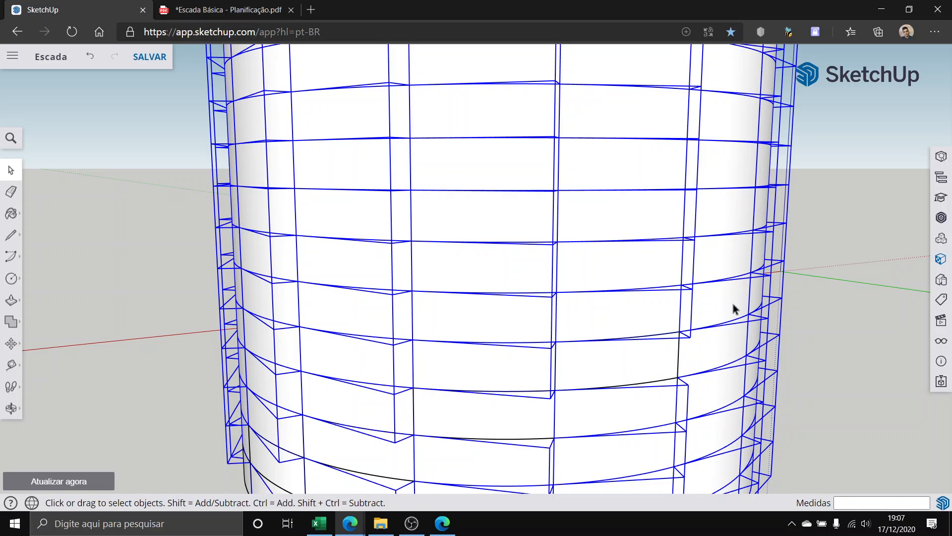
{"action": "middle_click_drag", "start_coordinate": [681, 322], "coordinate": [510, 325]}
{"action": "left_click", "coordinate": [539, 313], "text": "shift"}
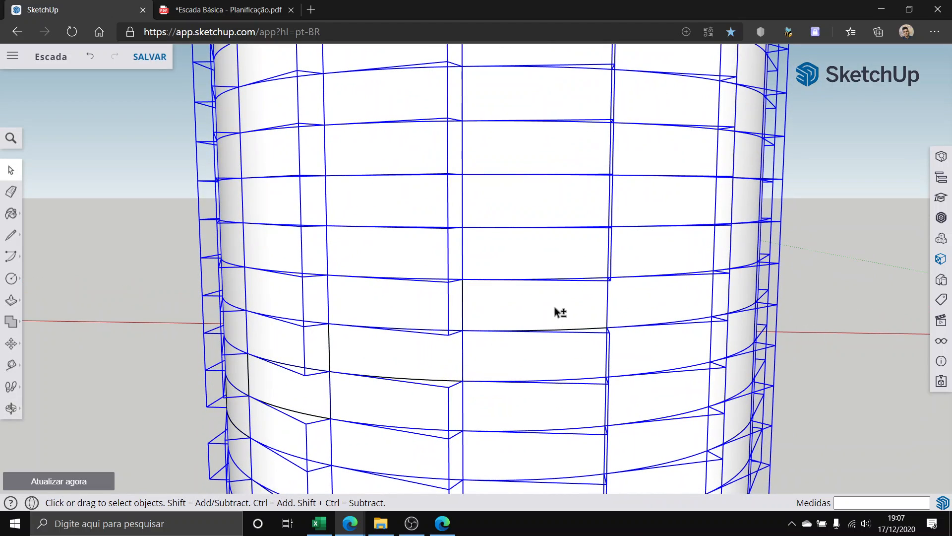
{"action": "left_click", "coordinate": [656, 239], "text": "shift"}
{"action": "left_click_drag", "start_coordinate": [615, 267], "coordinate": [568, 280]}
{"action": "key", "text": "space"}
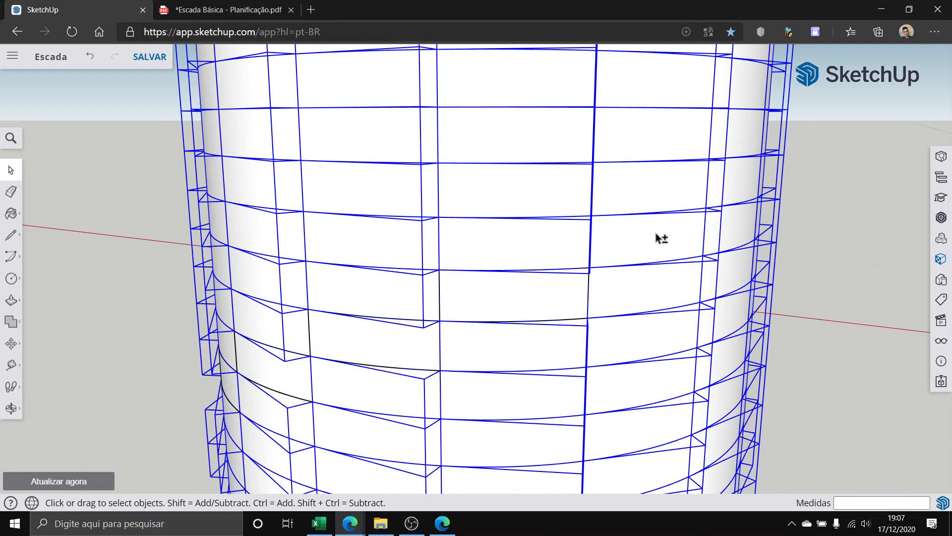
Step: Continue deselecting one tread per level up to the top ring, and delete all treads still selected
{"action": "middle_click_drag", "start_coordinate": [749, 224], "coordinate": [533, 273]}
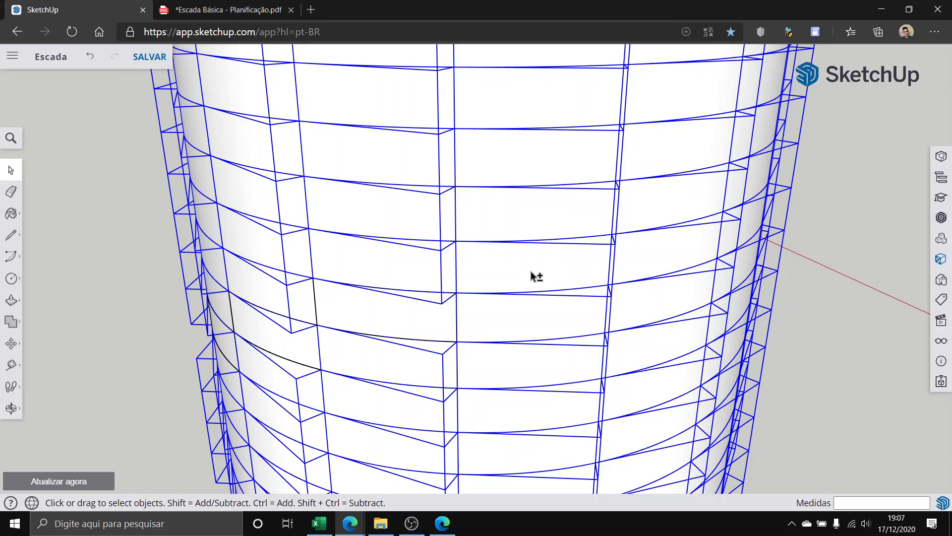
{"action": "middle_click_drag", "start_coordinate": [671, 187], "coordinate": [570, 255]}
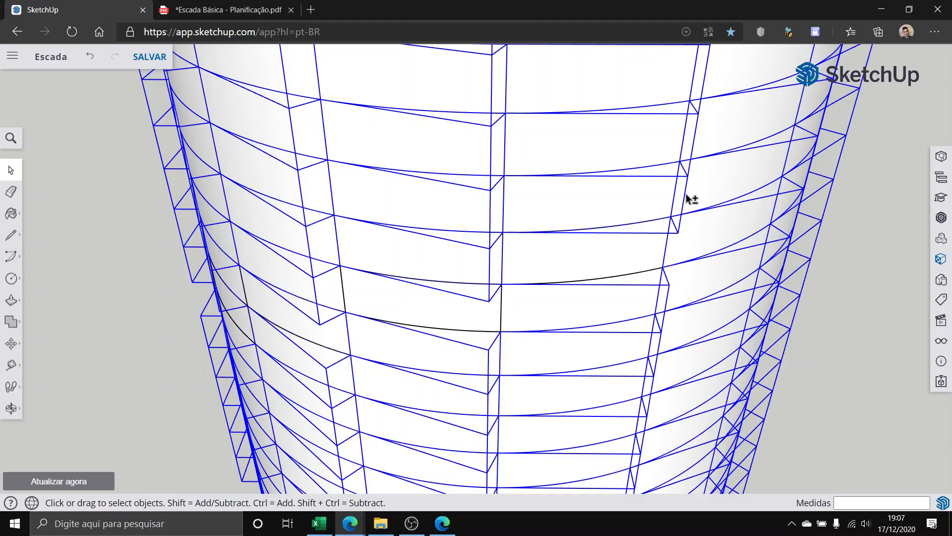
{"action": "middle_click_drag", "start_coordinate": [750, 175], "coordinate": [506, 218]}
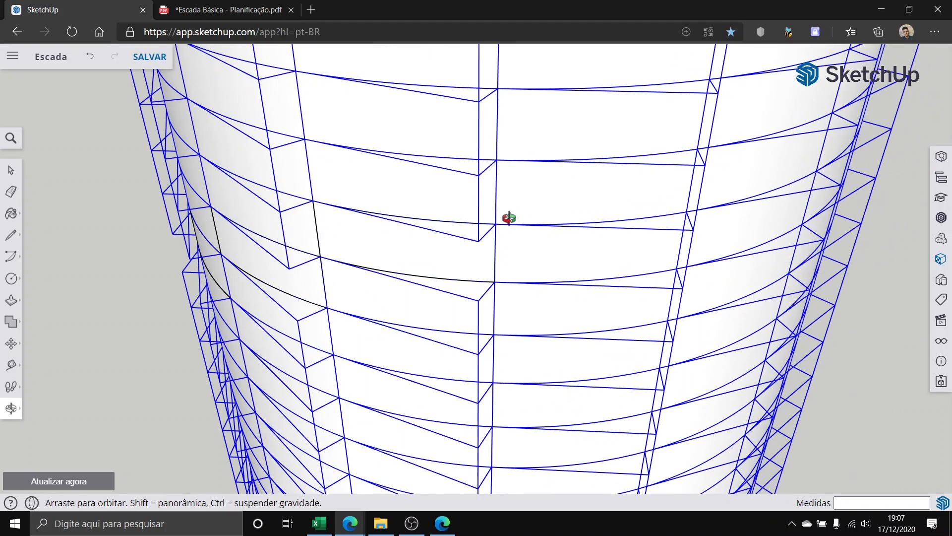
{"action": "left_click", "coordinate": [564, 195], "text": "shift"}
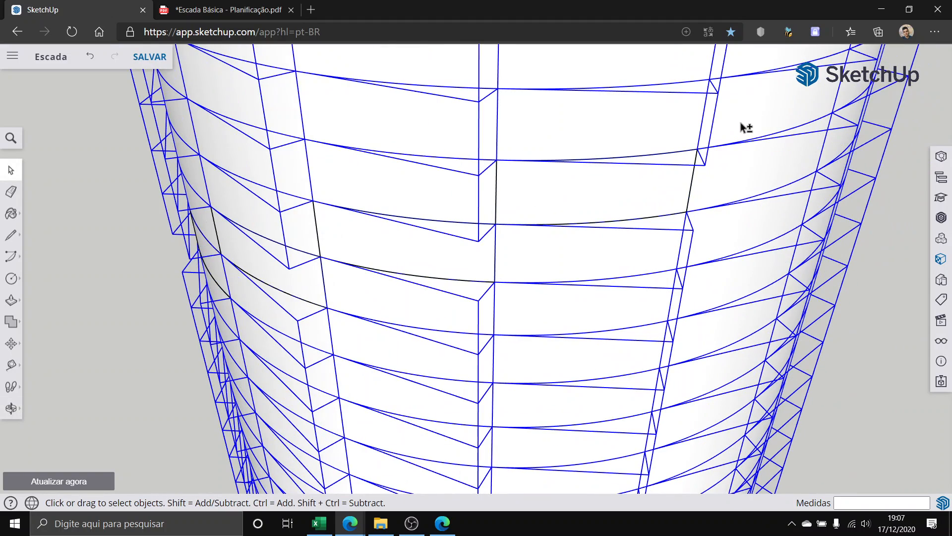
{"action": "middle_click_drag", "start_coordinate": [689, 144], "coordinate": [533, 169]}
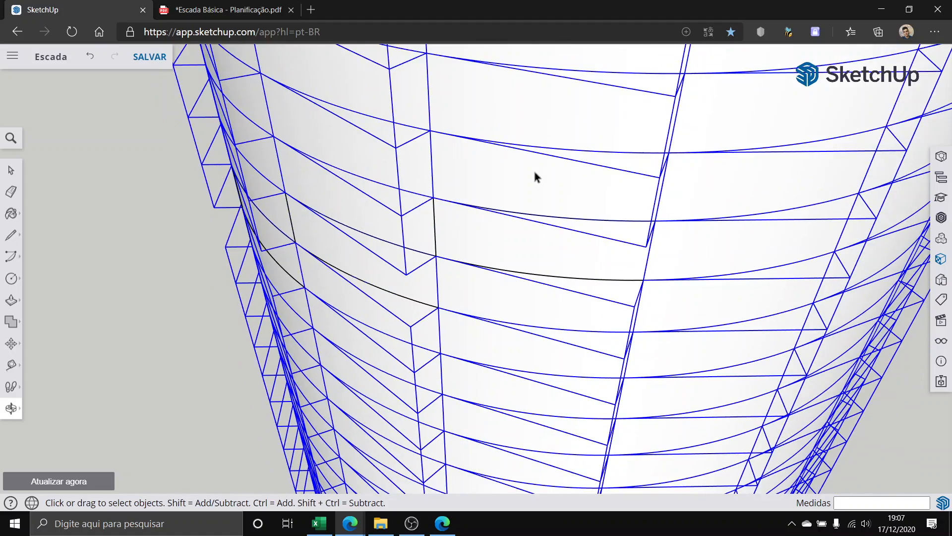
{"action": "middle_click_drag", "start_coordinate": [659, 174], "coordinate": [703, 177]}
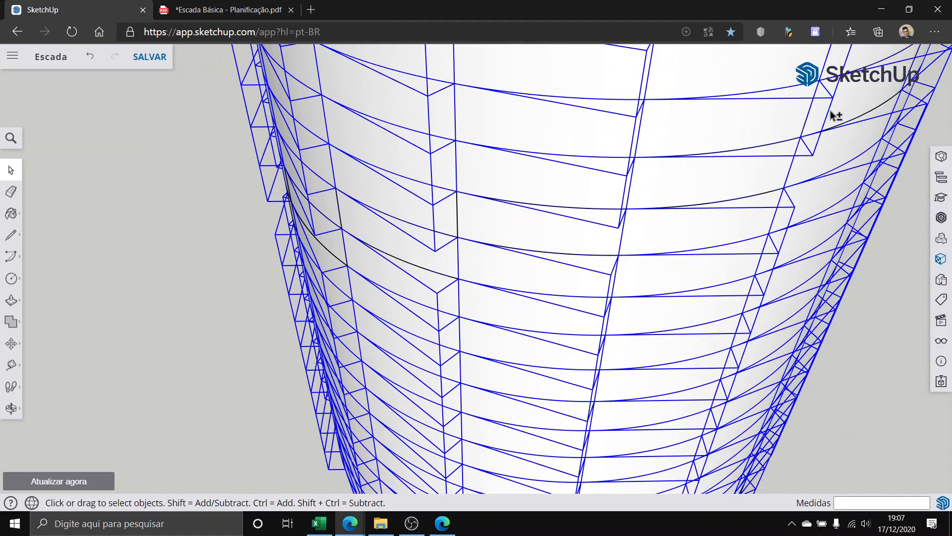
{"action": "middle_click_drag", "start_coordinate": [765, 133], "coordinate": [603, 220]}
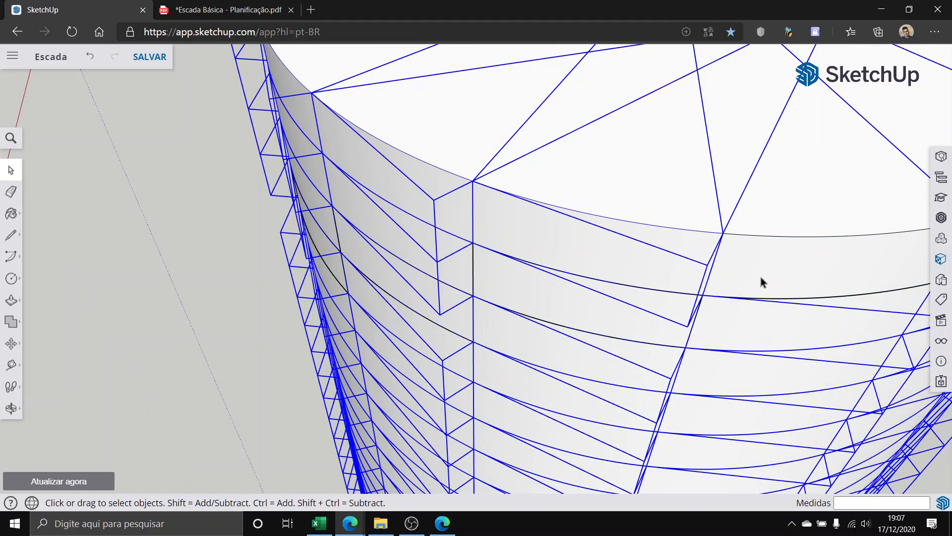
{"action": "scroll", "coordinate": [761, 281], "scroll_direction": "down", "scroll_amount": 5}
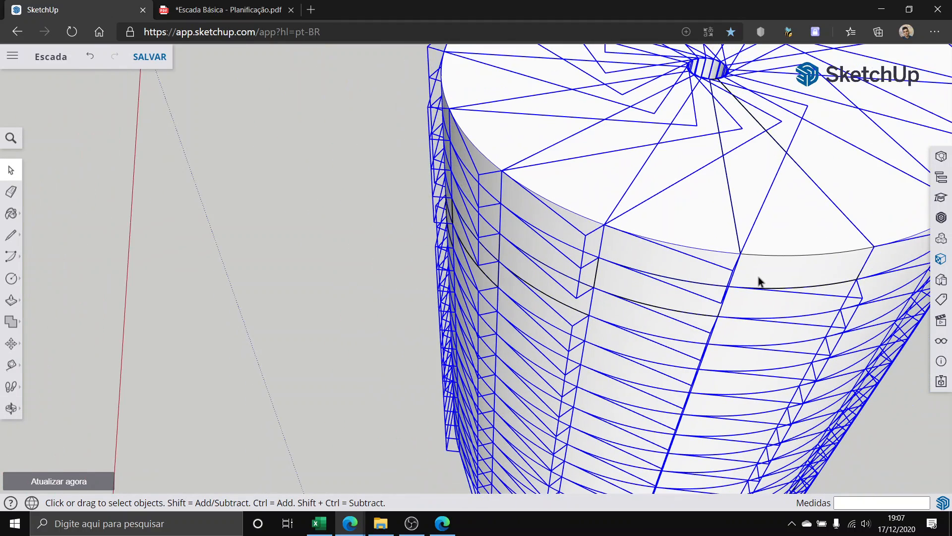
{"action": "scroll", "coordinate": [761, 282], "scroll_direction": "down", "scroll_amount": 8}
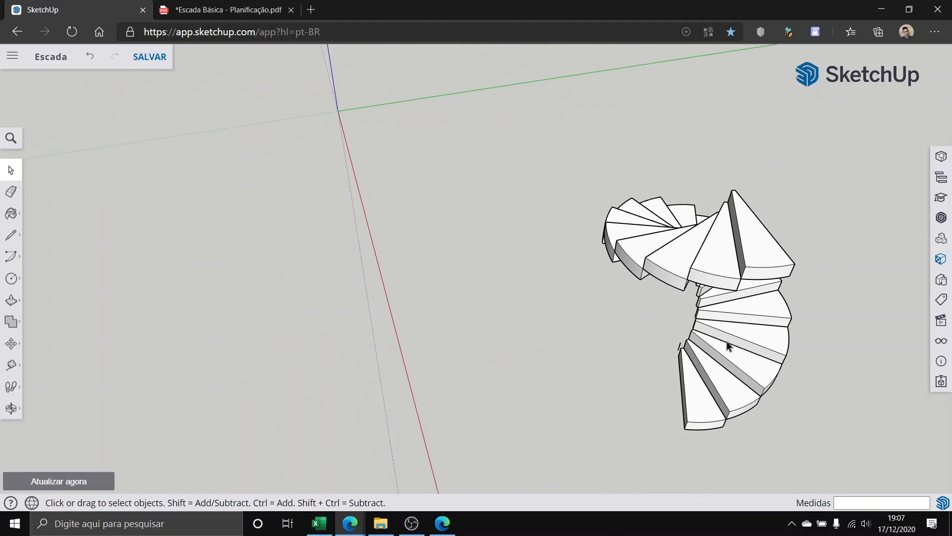
Step: Examine the isolated spiral of treads from several sides and the short vertical line at its base
{"action": "scroll", "coordinate": [727, 346], "scroll_direction": "down", "scroll_amount": 3}
{"action": "middle_click_drag", "start_coordinate": [727, 346], "coordinate": [595, 269]}
{"action": "scroll", "coordinate": [560, 277], "scroll_direction": "up", "scroll_amount": 5}
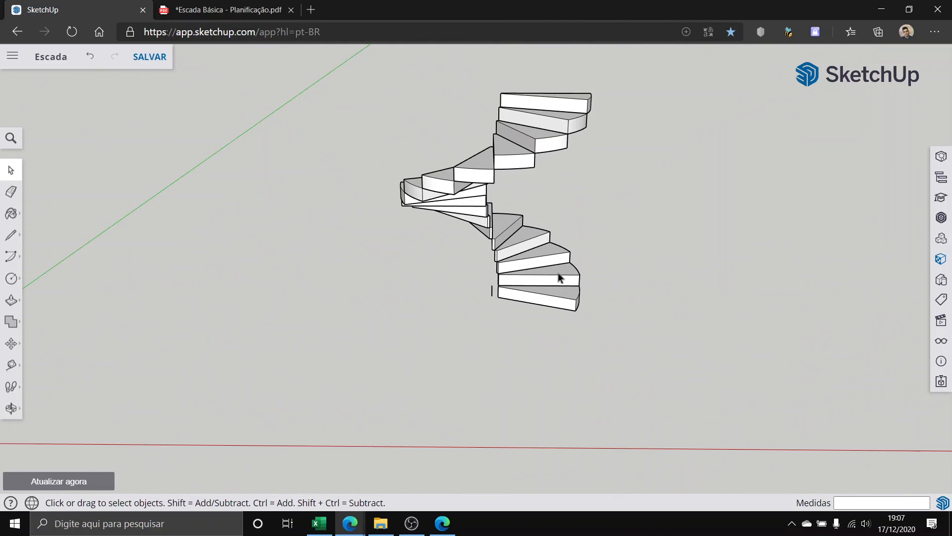
{"action": "scroll", "coordinate": [446, 313], "scroll_direction": "up", "scroll_amount": 10}
{"action": "middle_click_drag", "start_coordinate": [464, 301], "coordinate": [628, 323]}
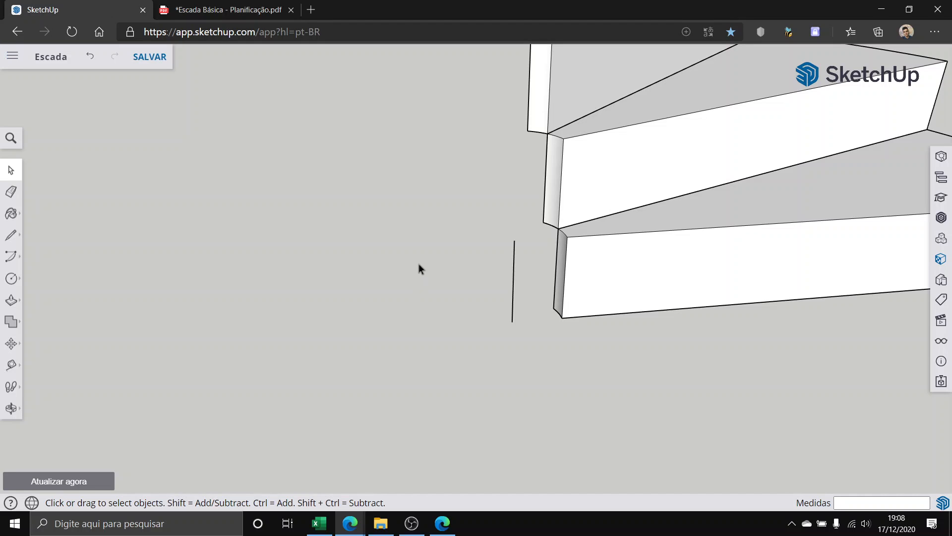
{"action": "scroll", "coordinate": [431, 276], "scroll_direction": "down", "scroll_amount": 10}
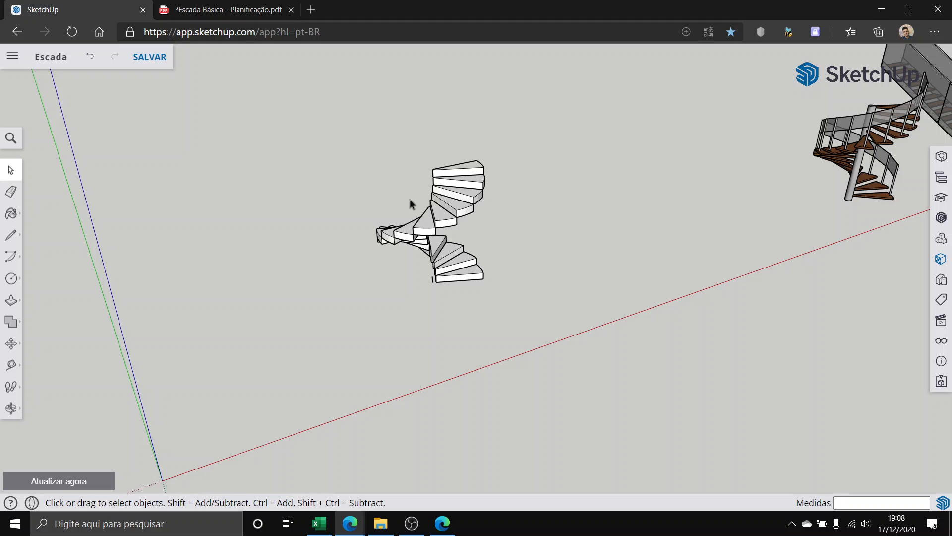
{"action": "middle_click_drag", "start_coordinate": [409, 204], "coordinate": [181, 344]}
{"action": "scroll", "coordinate": [415, 186], "scroll_direction": "up", "scroll_amount": 3}
{"action": "mouse_move", "coordinate": [415, 186]}
{"action": "middle_mouse_down"}
{"action": "mouse_move", "coordinate": [495, 234]}
{"action": "mouse_move", "coordinate": [417, 323]}
{"action": "mouse_move", "coordinate": [529, 161]}
{"action": "middle_mouse_up"}
{"action": "scroll", "coordinate": [501, 300], "scroll_direction": "up", "scroll_amount": 3}
{"action": "scroll", "coordinate": [501, 300], "scroll_direction": "up", "scroll_amount": 5}
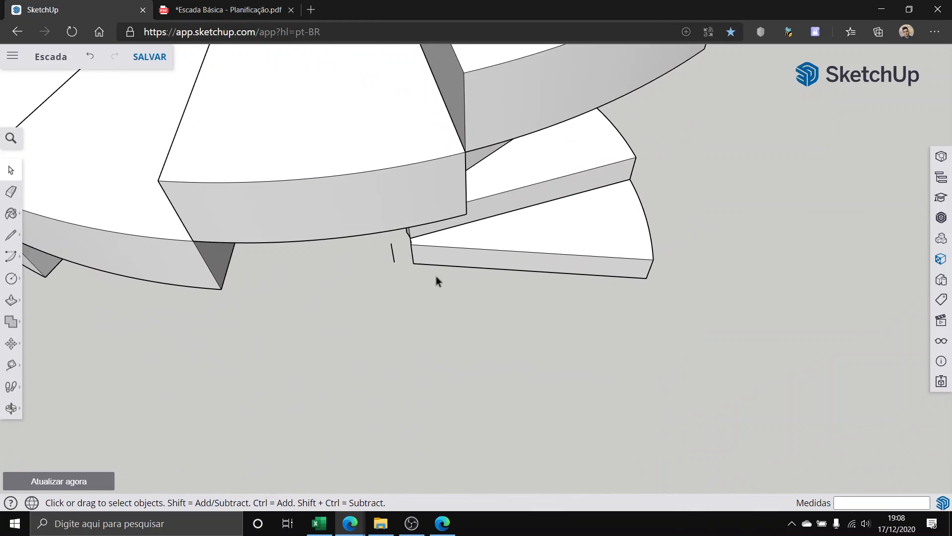
Step: Draw a horizontal circle of 0.10 m radius from the vertical line's lower end to the bottom tread's inner corner
{"action": "middle_click_drag", "start_coordinate": [397, 266], "coordinate": [165, 292]}
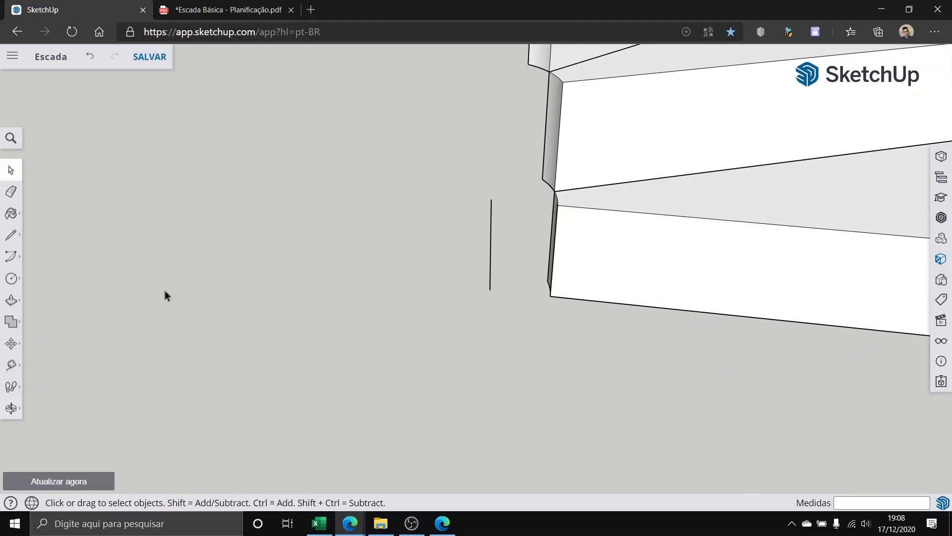
{"action": "left_click", "coordinate": [12, 285]}
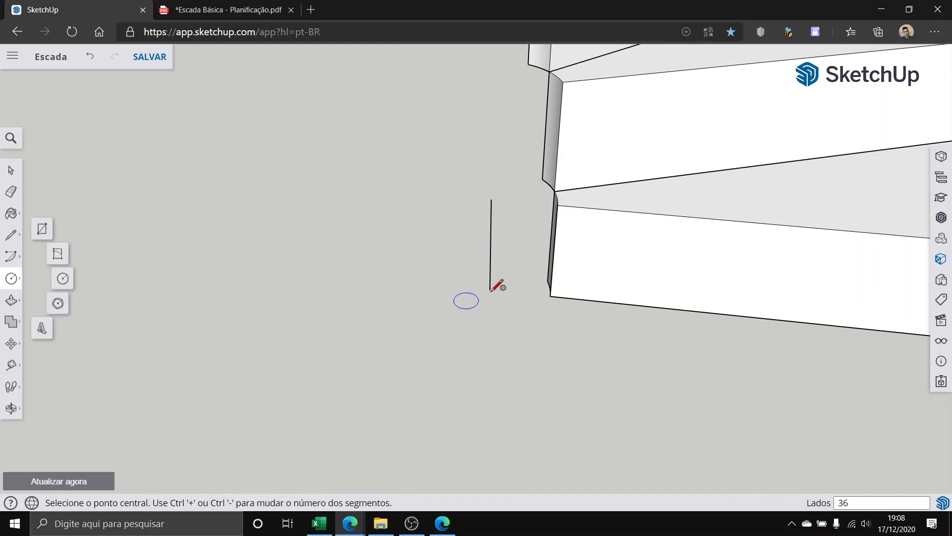
{"action": "scroll", "coordinate": [500, 286], "scroll_direction": "up", "scroll_amount": 2}
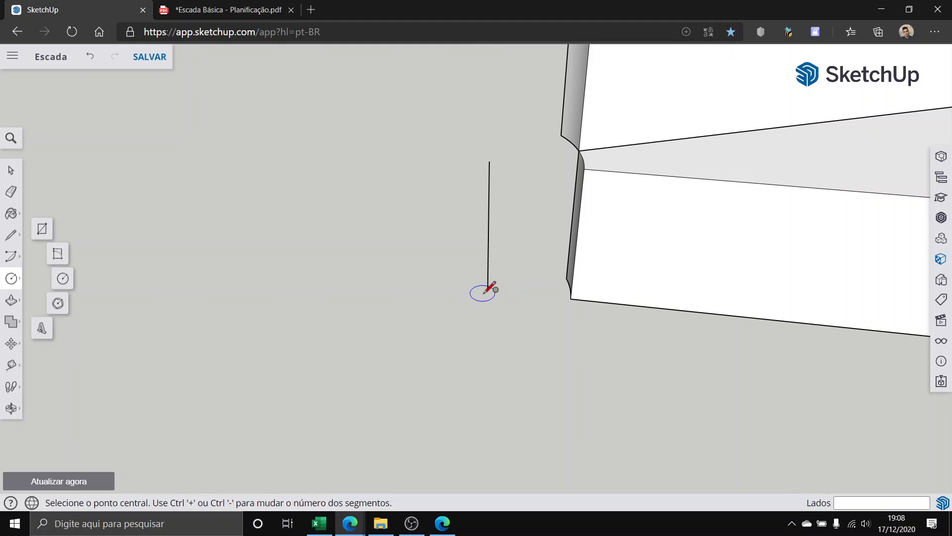
{"action": "left_click", "coordinate": [488, 289]}
{"action": "middle_click_drag", "start_coordinate": [527, 272], "coordinate": [599, 270]}
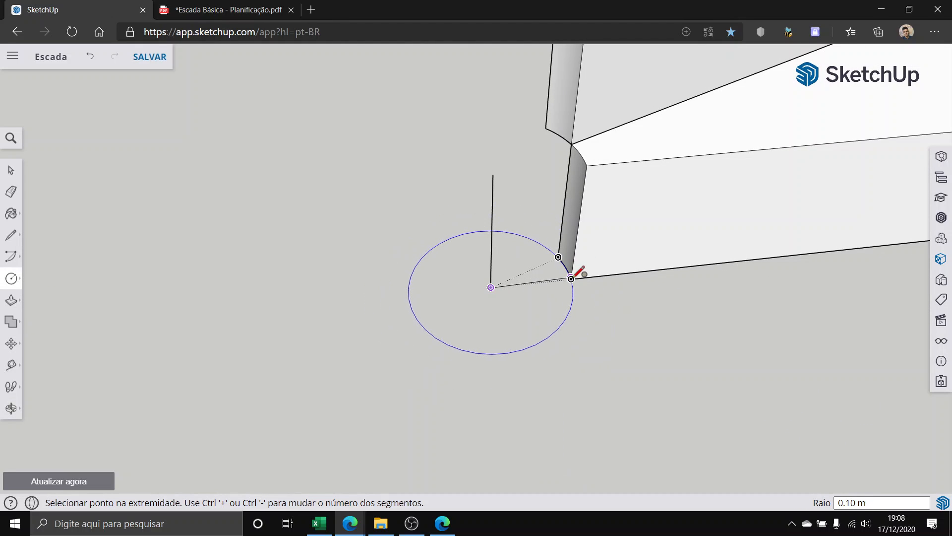
{"action": "left_click", "coordinate": [577, 271]}
Step: Delete the short vertical centre line and reverse the face of the circle at the staircase base
{"action": "left_click", "coordinate": [11, 170]}
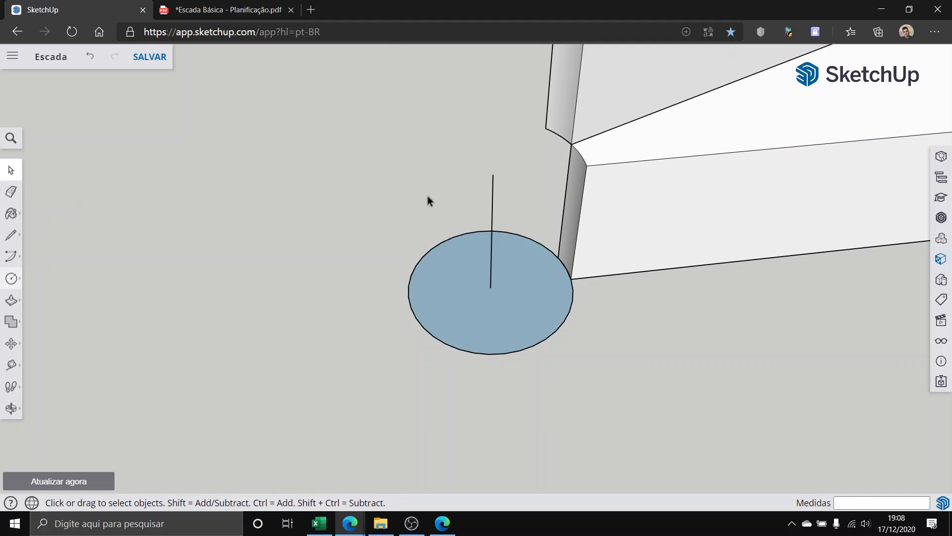
{"action": "middle_click_drag", "start_coordinate": [427, 198], "coordinate": [474, 177]}
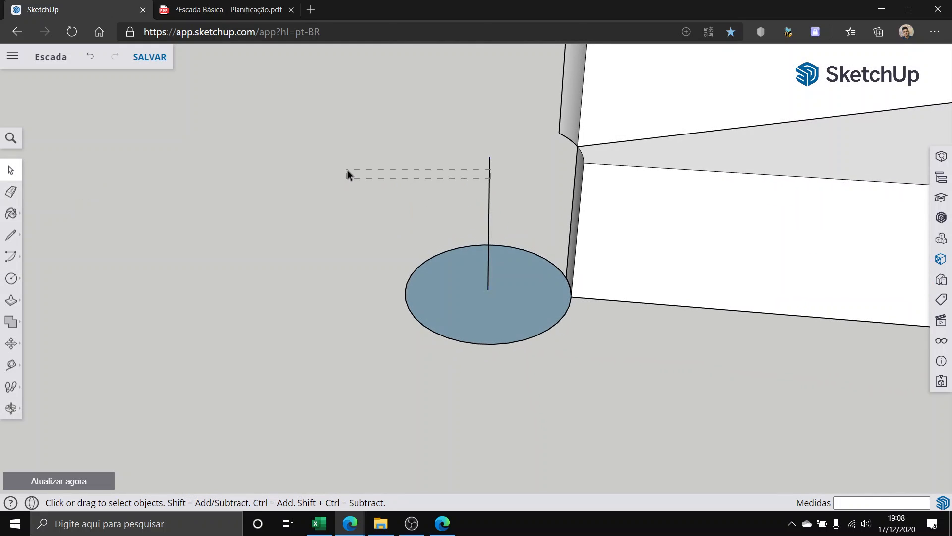
{"action": "left_click", "coordinate": [468, 305]}
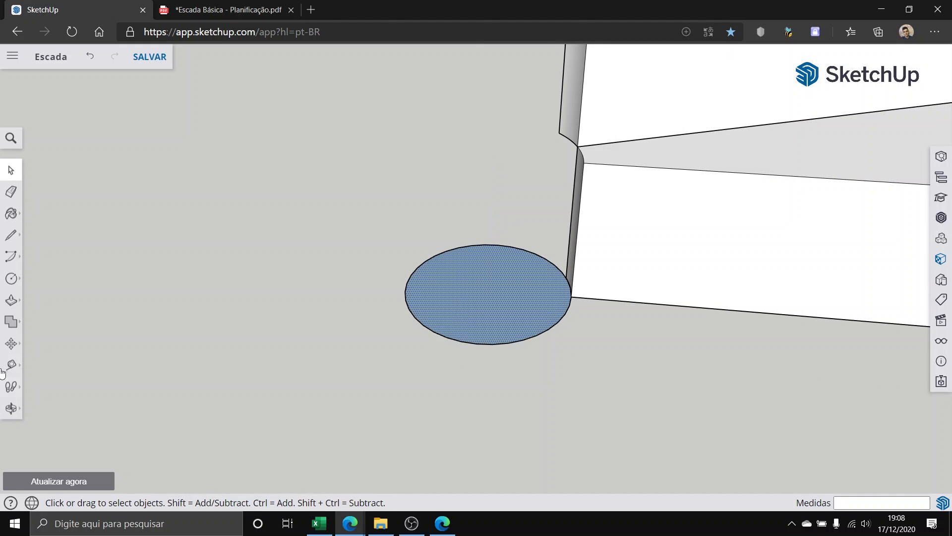
{"action": "right_click", "coordinate": [486, 281]}
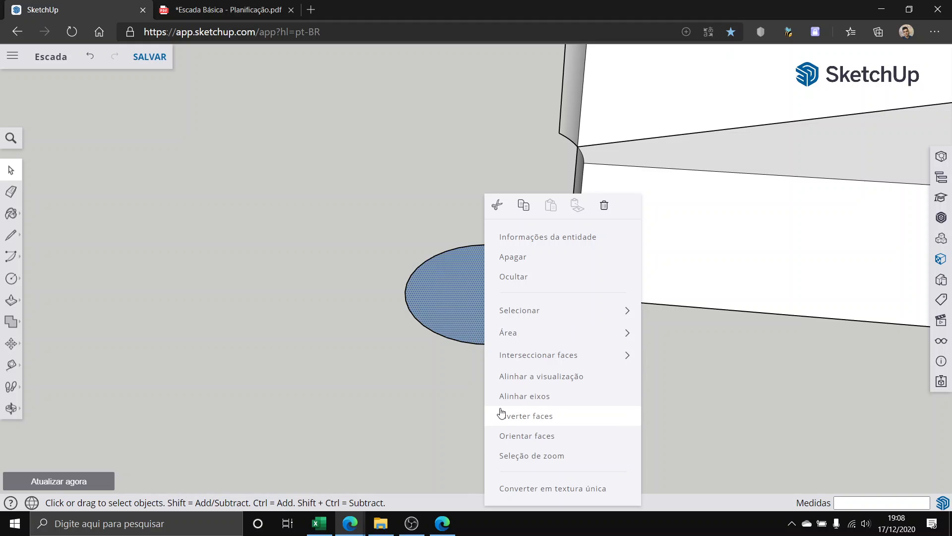
{"action": "left_click", "coordinate": [544, 416]}
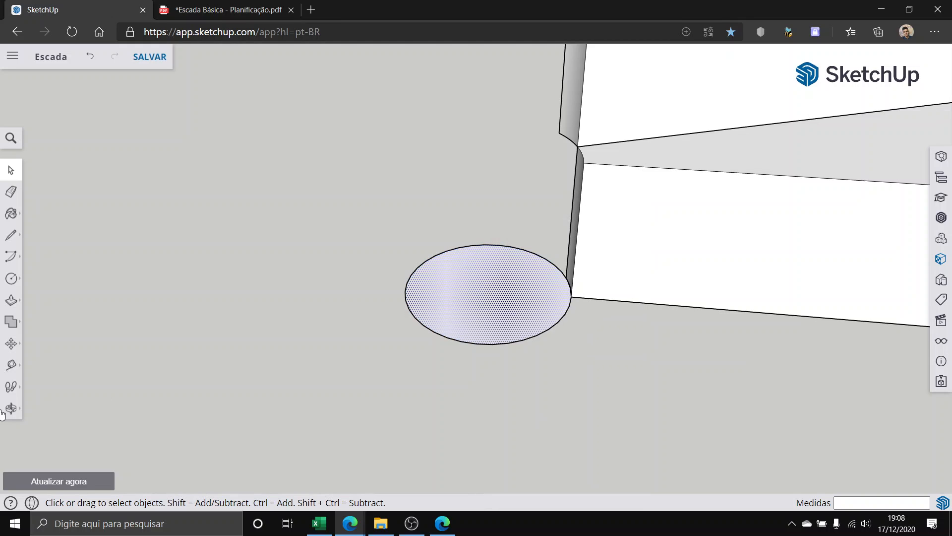
Step: Extrude the circle upward 3.00 m to the top tread's upper edge with Push/Pull to form the central column
{"action": "left_click", "coordinate": [11, 305]}
{"action": "left_click", "coordinate": [496, 300]}
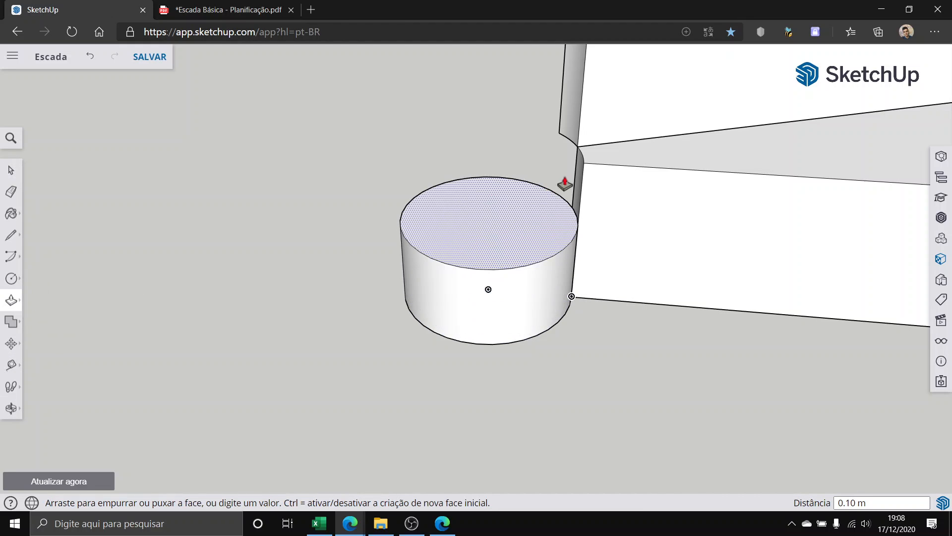
{"action": "middle_click_drag", "start_coordinate": [564, 183], "coordinate": [345, 130]}
{"action": "scroll", "coordinate": [544, 249], "scroll_direction": "down", "scroll_amount": 5}
{"action": "scroll", "coordinate": [366, 91], "scroll_direction": "up", "scroll_amount": 8}
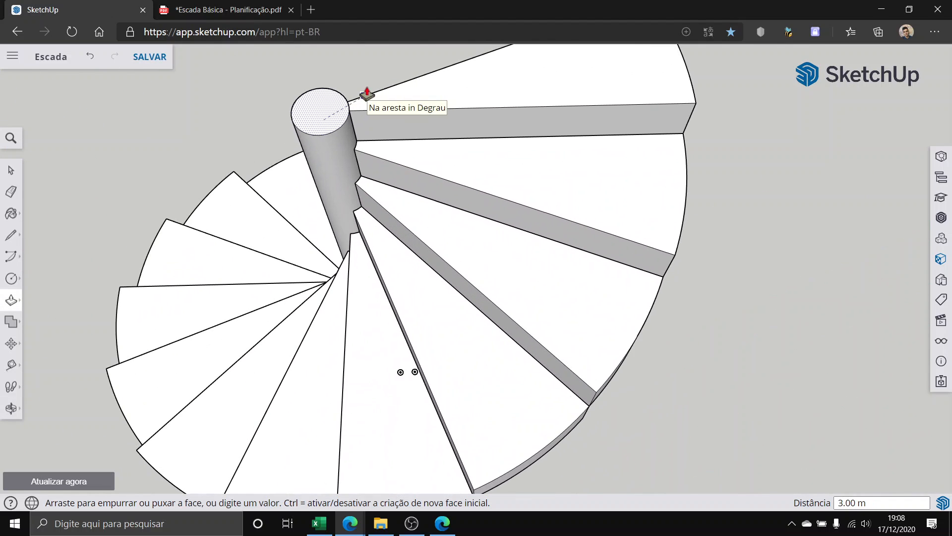
{"action": "left_click", "coordinate": [369, 96]}
{"action": "left_click", "coordinate": [3, 174]}
Step: Examine the spiral staircase with its central column from several sides and compare it with the finished reference staircases
{"action": "scroll", "coordinate": [190, 226], "scroll_direction": "down", "scroll_amount": 10}
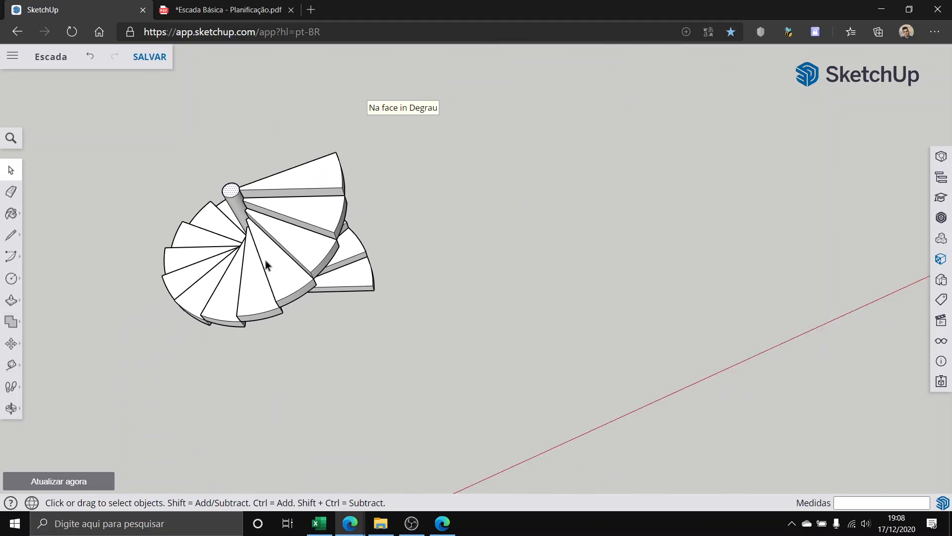
{"action": "middle_click_drag", "start_coordinate": [496, 352], "coordinate": [38, 176]}
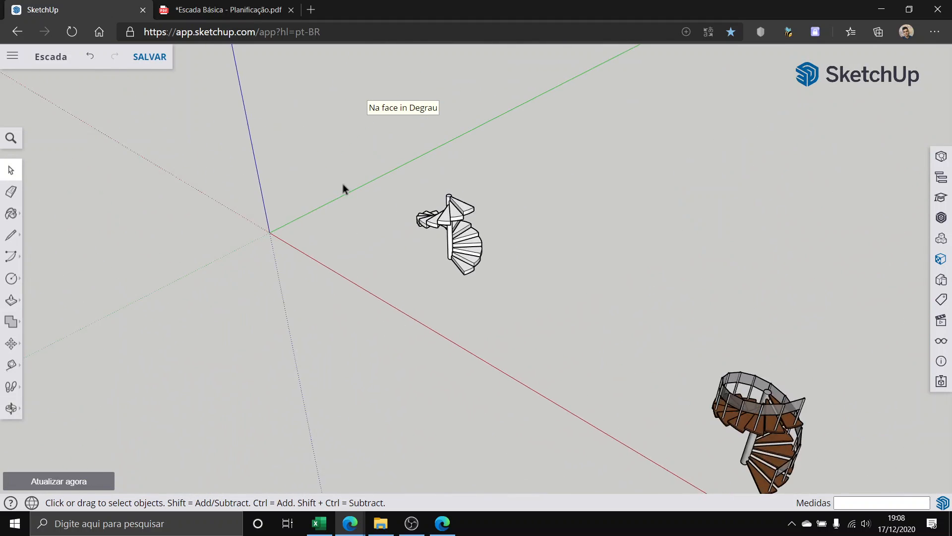
{"action": "scroll", "coordinate": [456, 263], "scroll_direction": "up", "scroll_amount": 7}
{"action": "middle_click_drag", "start_coordinate": [487, 308], "coordinate": [376, 183]}
{"action": "scroll", "coordinate": [509, 226], "scroll_direction": "up", "scroll_amount": 4}
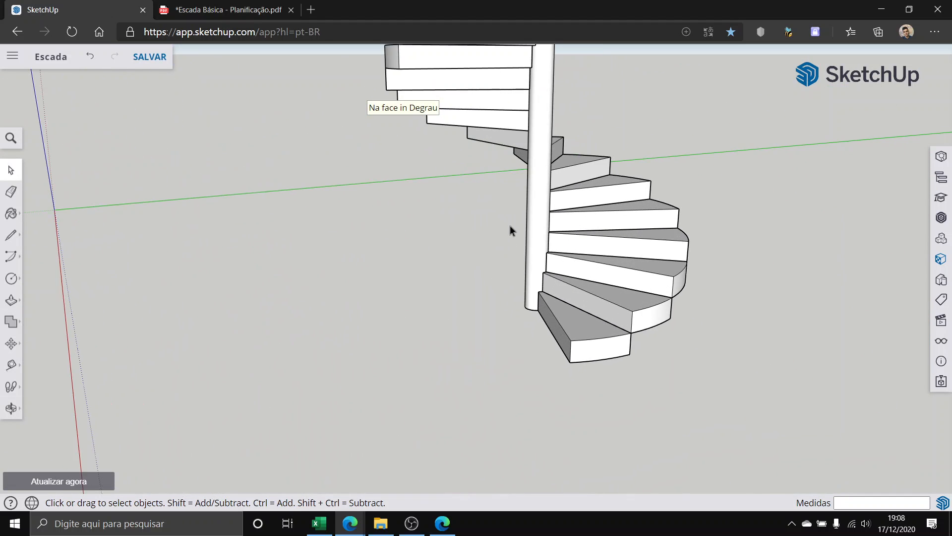
{"action": "scroll", "coordinate": [533, 230], "scroll_direction": "down", "scroll_amount": 4}
{"action": "scroll", "coordinate": [597, 261], "scroll_direction": "up", "scroll_amount": 2}
{"action": "middle_click_drag", "start_coordinate": [597, 261], "coordinate": [590, 219]}
{"action": "scroll", "coordinate": [597, 246], "scroll_direction": "up", "scroll_amount": 5}
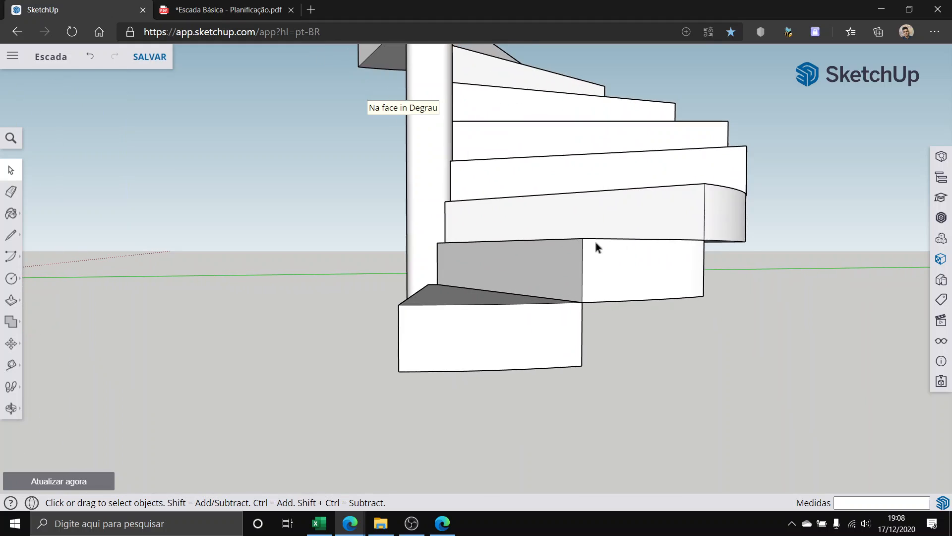
{"action": "scroll", "coordinate": [575, 148], "scroll_direction": "down", "scroll_amount": 10}
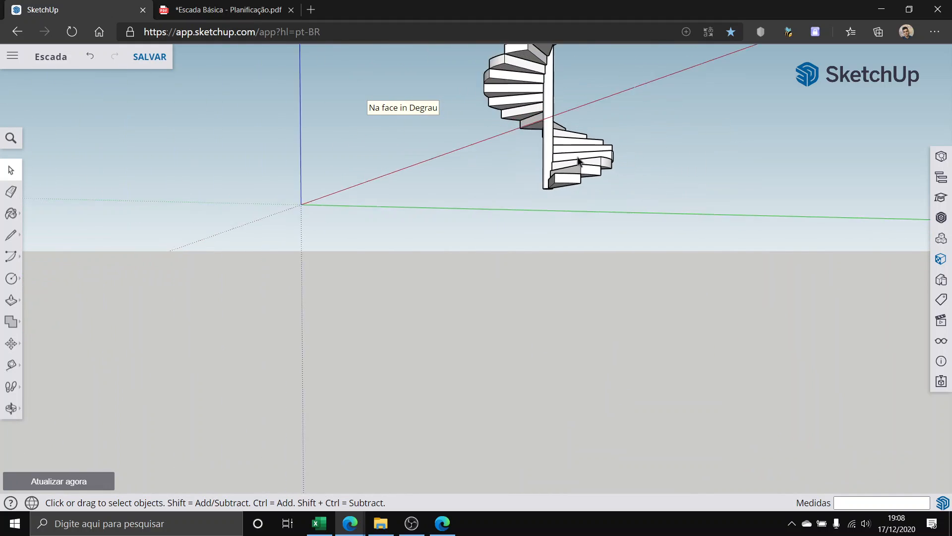
{"action": "middle_click_drag", "start_coordinate": [660, 208], "coordinate": [663, 236]}
{"action": "scroll", "coordinate": [682, 219], "scroll_direction": "up", "scroll_amount": 8}
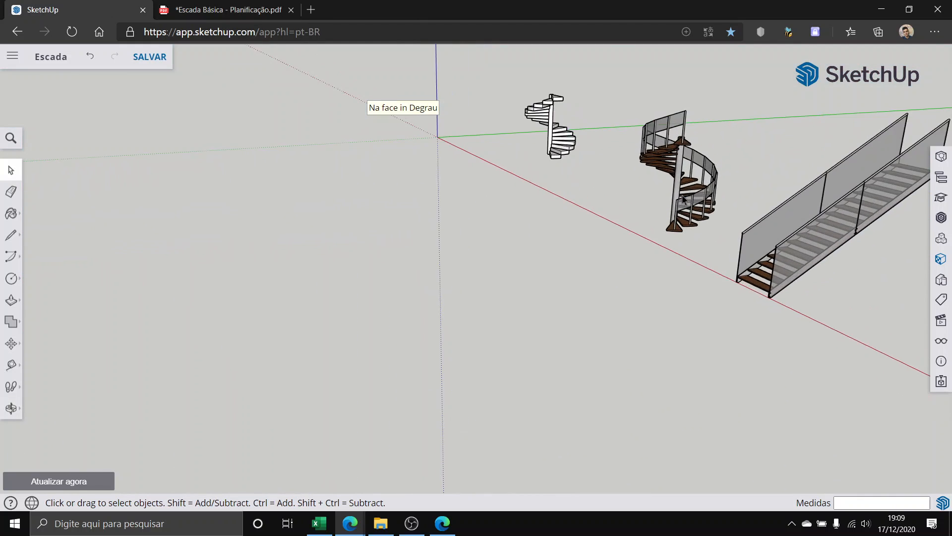
{"action": "scroll", "coordinate": [486, 130], "scroll_direction": "up", "scroll_amount": 5}
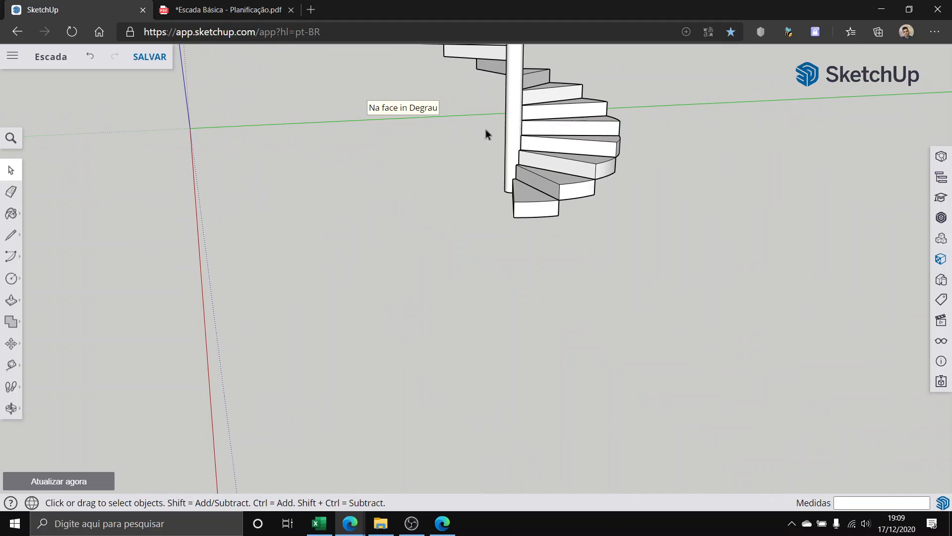
Step: Open the bottom tread for editing and draw a short vertical line down its curved front face from the upper edge
{"action": "scroll", "coordinate": [408, 199], "scroll_direction": "down", "scroll_amount": 6}
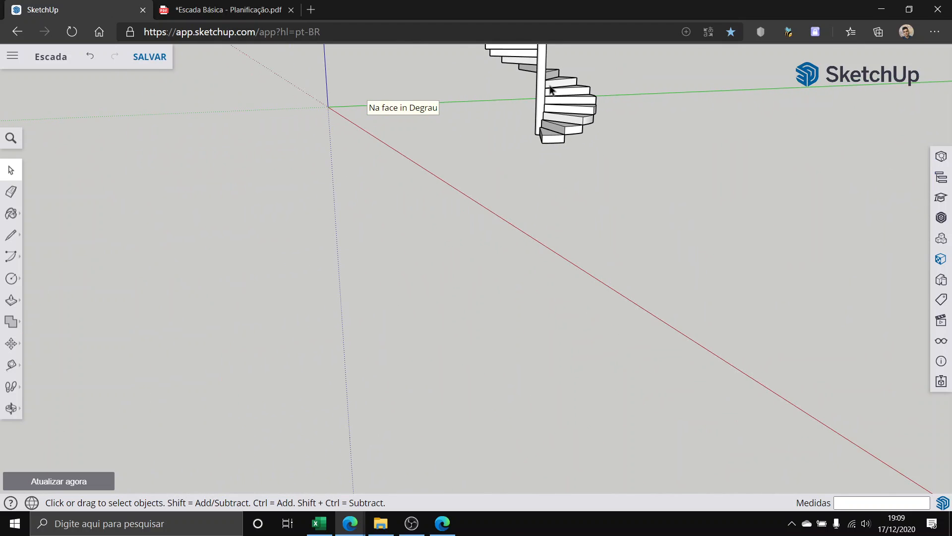
{"action": "middle_click_drag", "start_coordinate": [427, 208], "coordinate": [544, 44]}
{"action": "scroll", "coordinate": [576, 101], "scroll_direction": "up", "scroll_amount": 6}
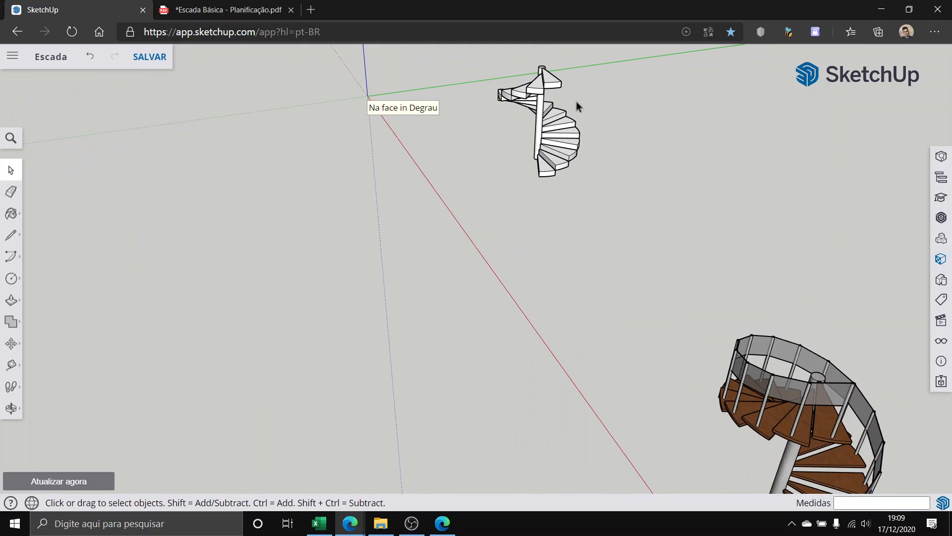
{"action": "middle_click_drag", "start_coordinate": [547, 79], "coordinate": [465, 187]}
{"action": "scroll", "coordinate": [548, 223], "scroll_direction": "up", "scroll_amount": 5}
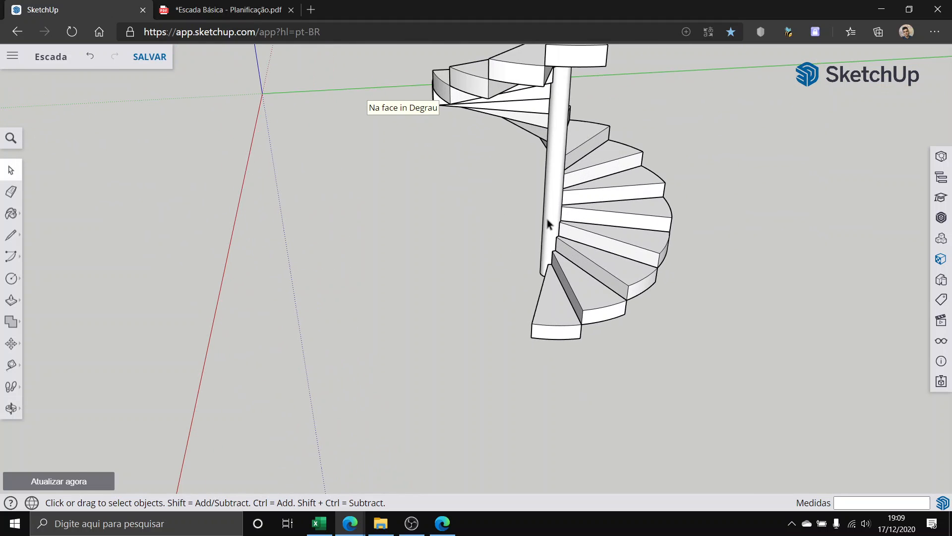
{"action": "middle_click_drag", "start_coordinate": [594, 328], "coordinate": [585, 196]}
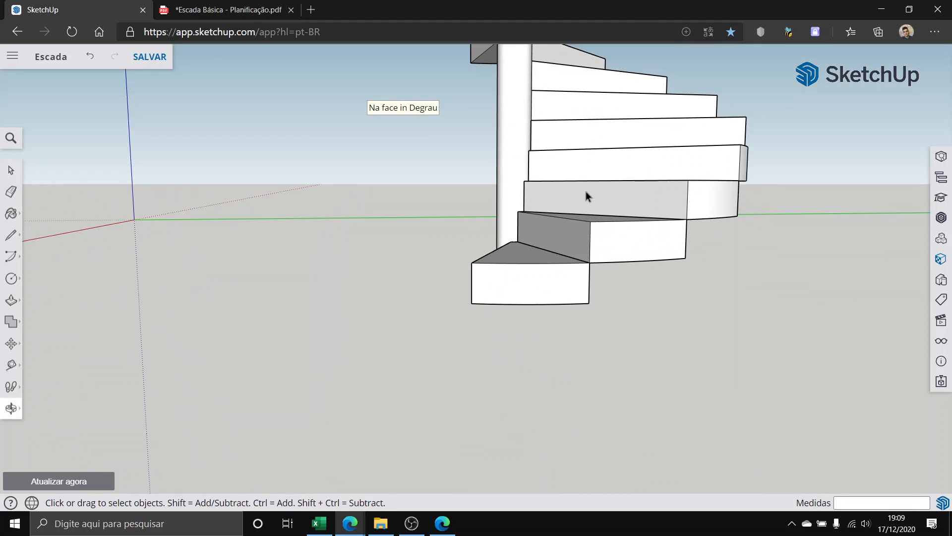
{"action": "double_click", "coordinate": [523, 271]}
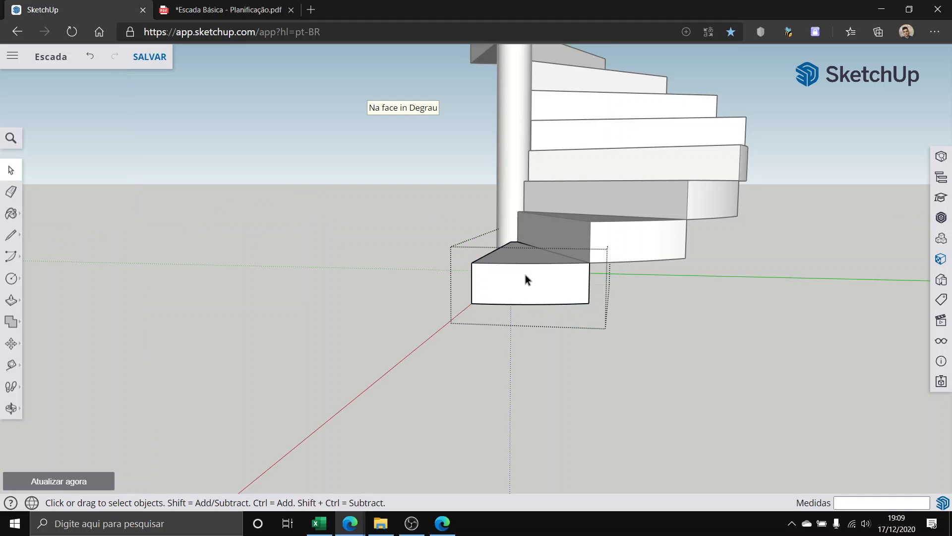
{"action": "scroll", "coordinate": [526, 280], "scroll_direction": "up", "scroll_amount": 3}
{"action": "scroll", "coordinate": [527, 281], "scroll_direction": "up", "scroll_amount": 2}
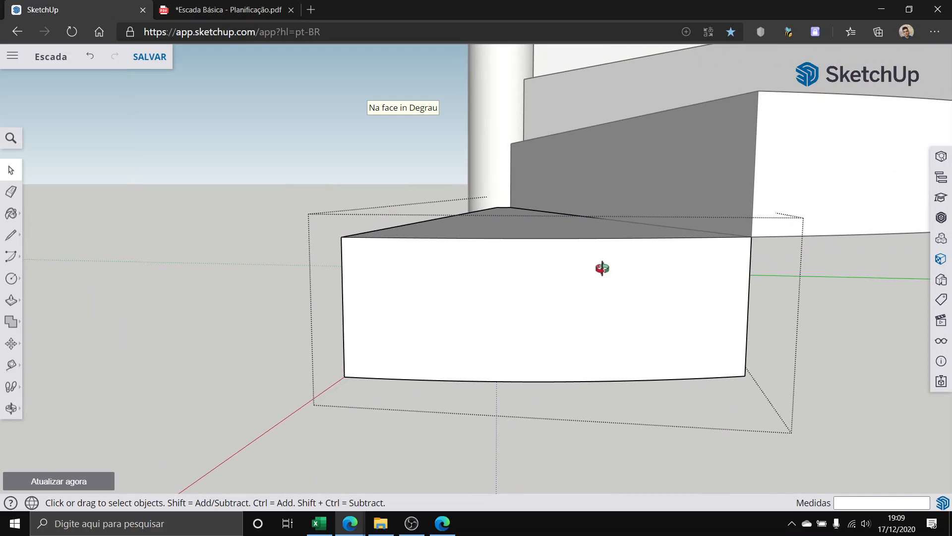
{"action": "middle_click_drag", "start_coordinate": [602, 268], "coordinate": [619, 297]}
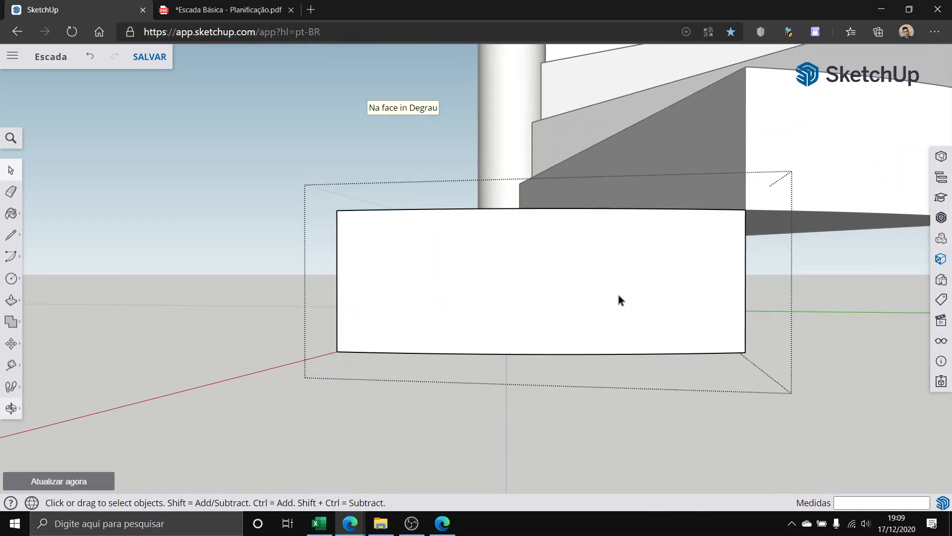
{"action": "left_click", "coordinate": [17, 236]}
{"action": "left_click", "coordinate": [518, 208]}
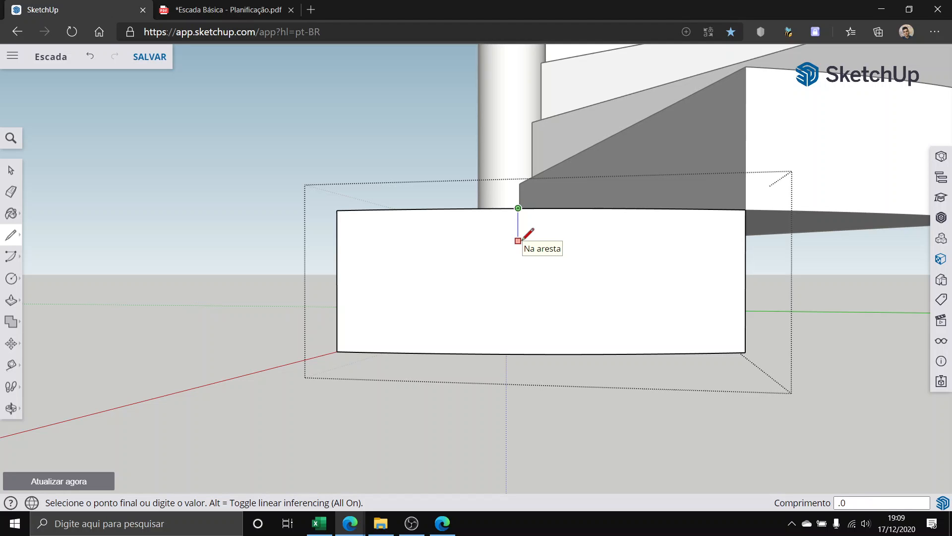
Step: Push the tread's underside up to the lower end of the short line with Push/Pull to thin the tread
{"action": "left_click", "coordinate": [12, 170]}
{"action": "left_click", "coordinate": [13, 301]}
{"action": "middle_click_drag", "start_coordinate": [436, 297], "coordinate": [516, 344]}
{"action": "left_click", "coordinate": [516, 344]}
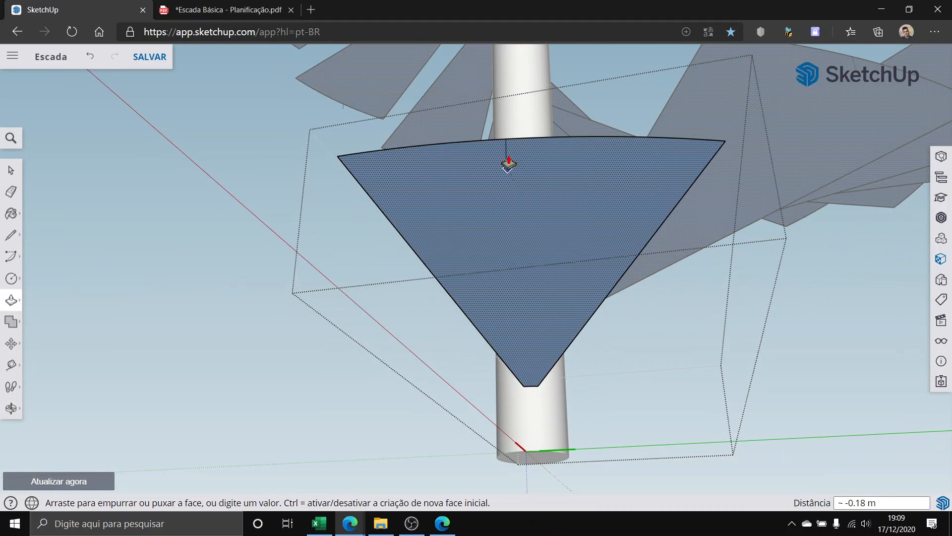
{"action": "left_click", "coordinate": [507, 142]}
Step: Erase the short vertical guide line from the thinned tread's curved front face
{"action": "left_click", "coordinate": [11, 169]}
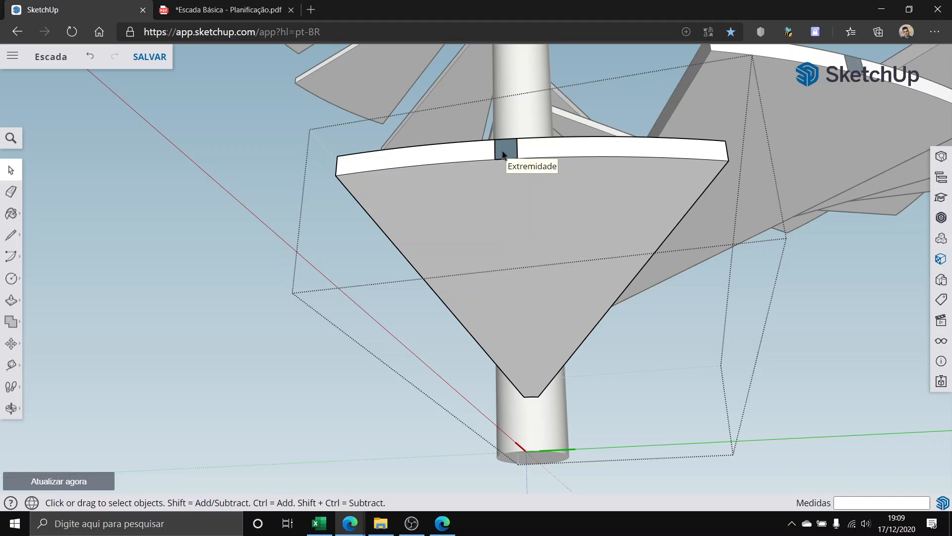
{"action": "key", "text": "ctrl+z"}
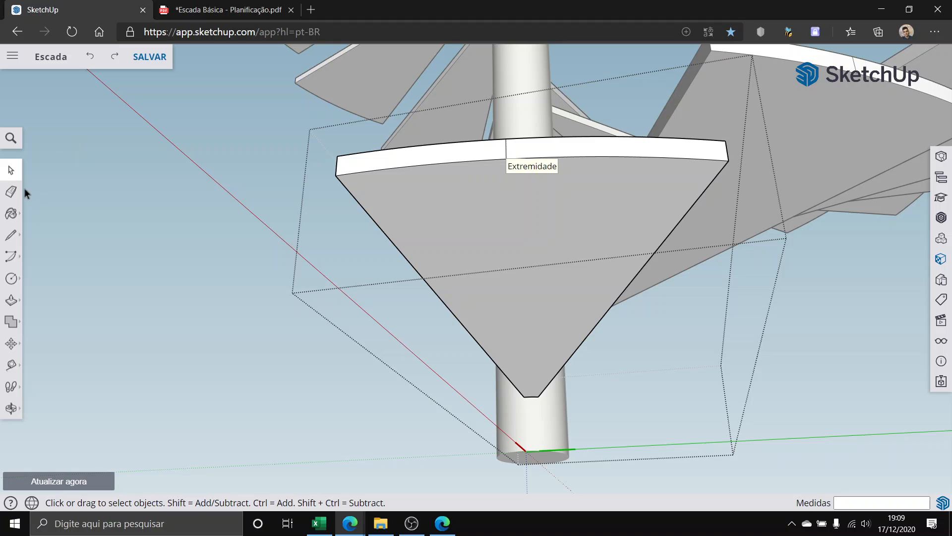
{"action": "left_click", "coordinate": [11, 192]}
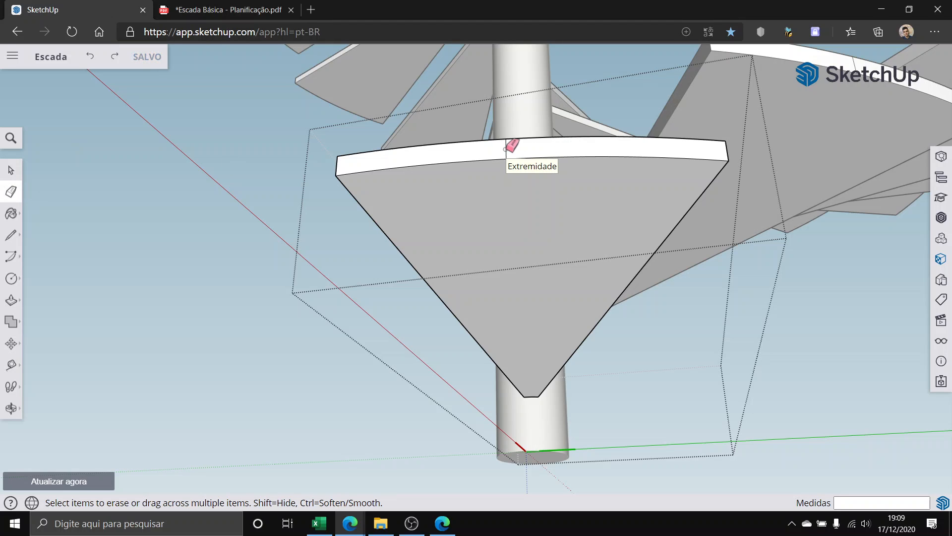
{"action": "left_click", "coordinate": [10, 170]}
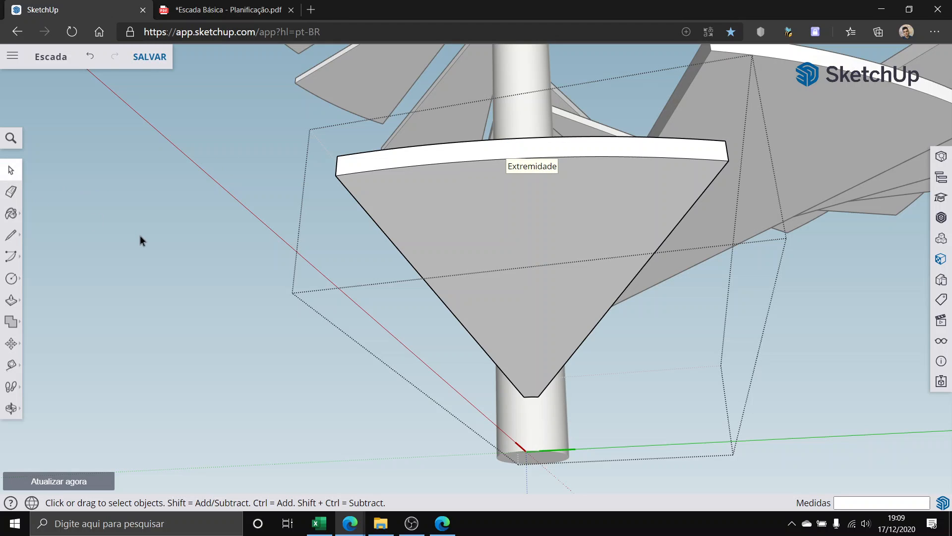
Step: Examine the thinned treads around the central column from several sides, above and below
{"action": "mouse_move", "coordinate": [140, 240]}
{"action": "middle_mouse_down"}
{"action": "mouse_move", "coordinate": [168, 170]}
{"action": "mouse_move", "coordinate": [289, 167]}
{"action": "mouse_move", "coordinate": [653, 323]}
{"action": "mouse_move", "coordinate": [655, 231]}
{"action": "mouse_move", "coordinate": [635, 303]}
{"action": "mouse_move", "coordinate": [668, 263]}
{"action": "middle_mouse_up"}
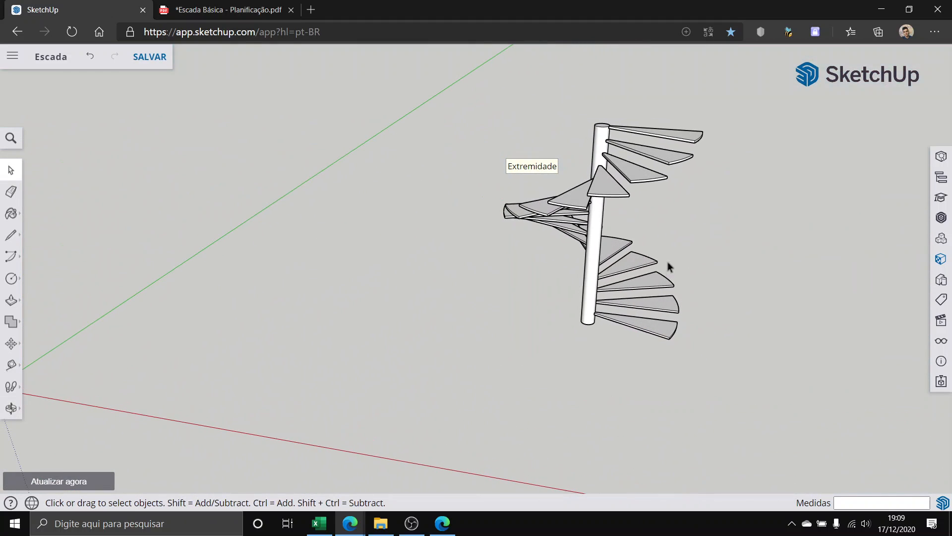
{"action": "middle_click_drag", "start_coordinate": [596, 199], "coordinate": [713, 312]}
{"action": "scroll", "coordinate": [634, 379], "scroll_direction": "down", "scroll_amount": 3}
{"action": "scroll", "coordinate": [602, 436], "scroll_direction": "up", "scroll_amount": 5}
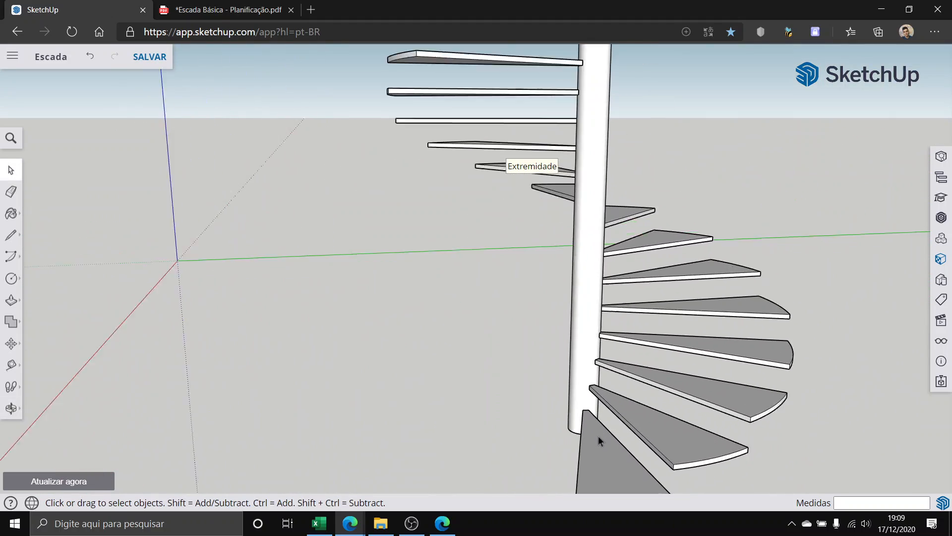
{"action": "middle_click_drag", "start_coordinate": [601, 436], "coordinate": [422, 229]}
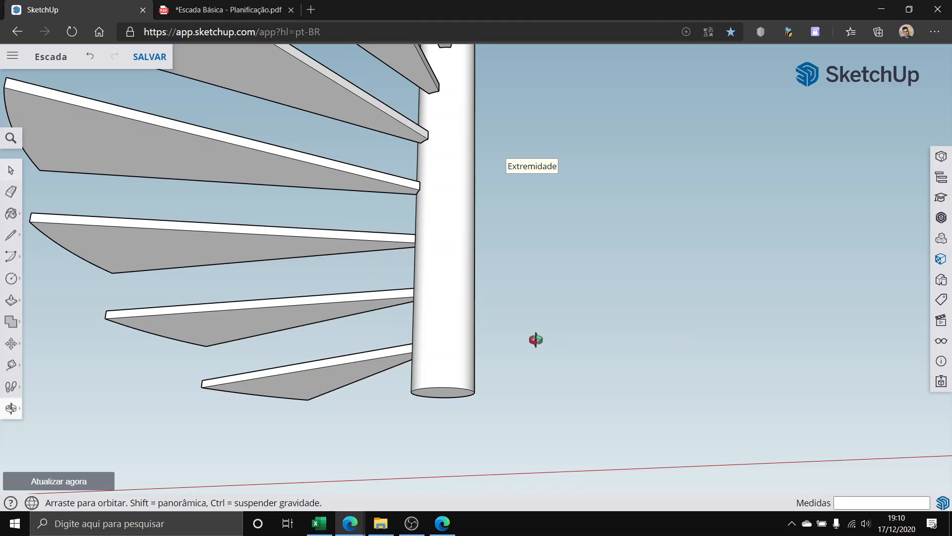
{"action": "middle_click_drag", "start_coordinate": [536, 340], "coordinate": [531, 412]}
{"action": "scroll", "coordinate": [493, 337], "scroll_direction": "down", "scroll_amount": 6}
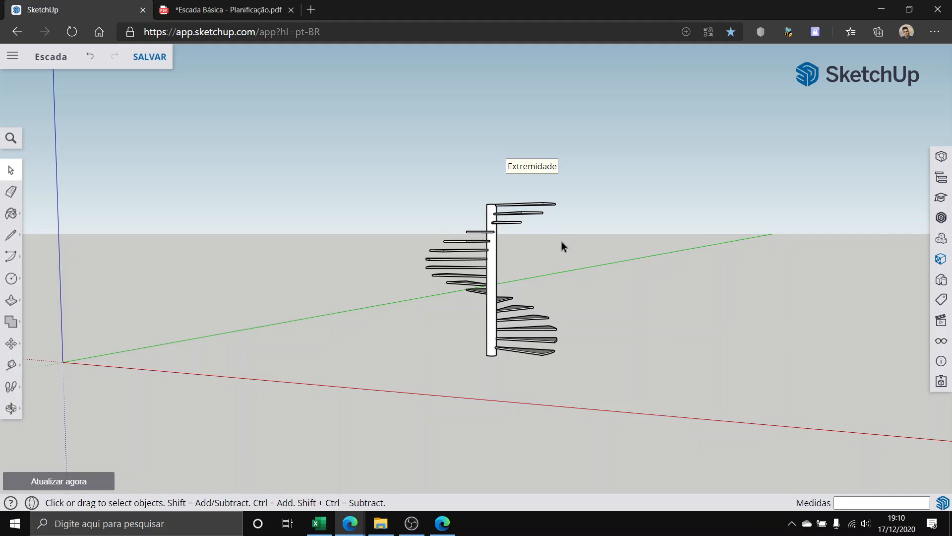
{"action": "middle_click_drag", "start_coordinate": [426, 332], "coordinate": [458, 378]}
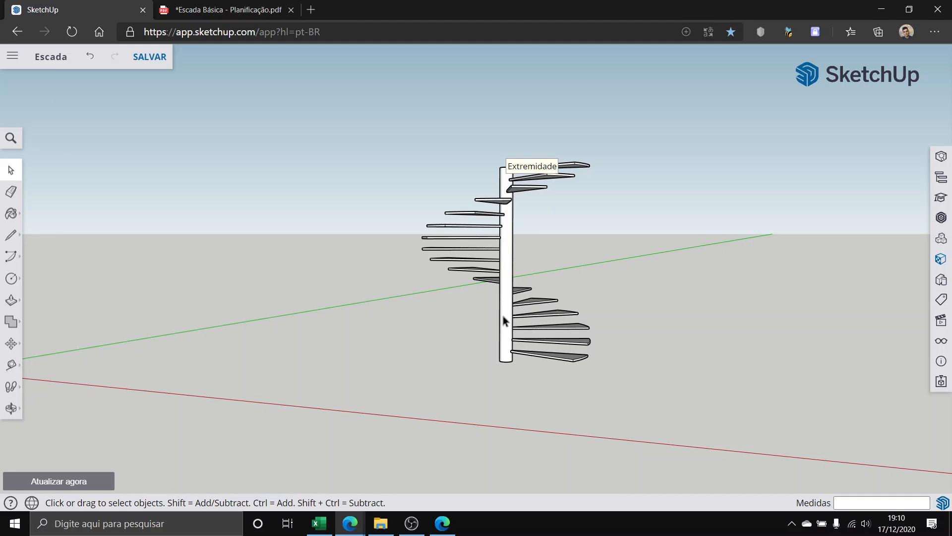
{"action": "scroll", "coordinate": [503, 320], "scroll_direction": "up", "scroll_amount": 1}
{"action": "scroll", "coordinate": [523, 365], "scroll_direction": "up", "scroll_amount": 2}
{"action": "scroll", "coordinate": [629, 373], "scroll_direction": "up", "scroll_amount": 2}
{"action": "middle_click_drag", "start_coordinate": [568, 400], "coordinate": [597, 418]}
{"action": "scroll", "coordinate": [590, 414], "scroll_direction": "down", "scroll_amount": 2}
{"action": "scroll", "coordinate": [587, 411], "scroll_direction": "down", "scroll_amount": 3}
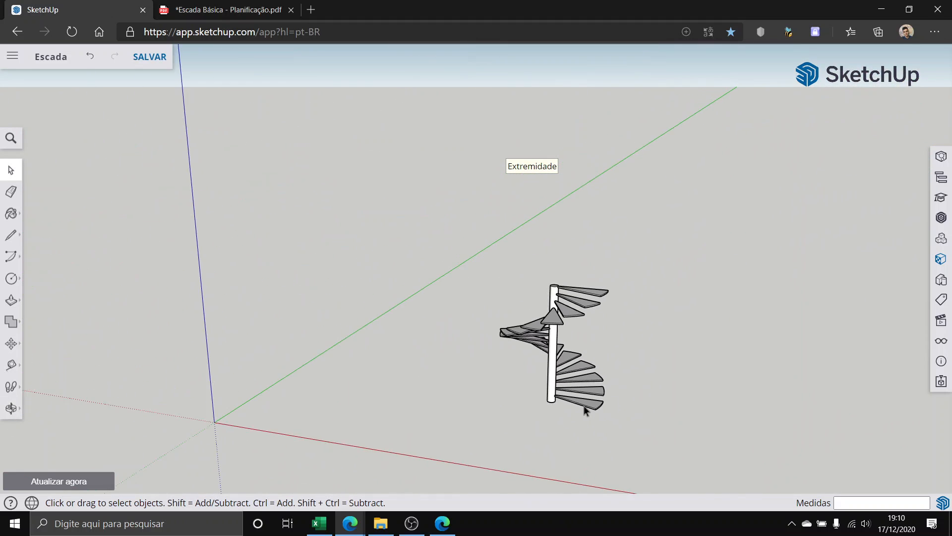
{"action": "scroll", "coordinate": [586, 410], "scroll_direction": "up", "scroll_amount": 5}
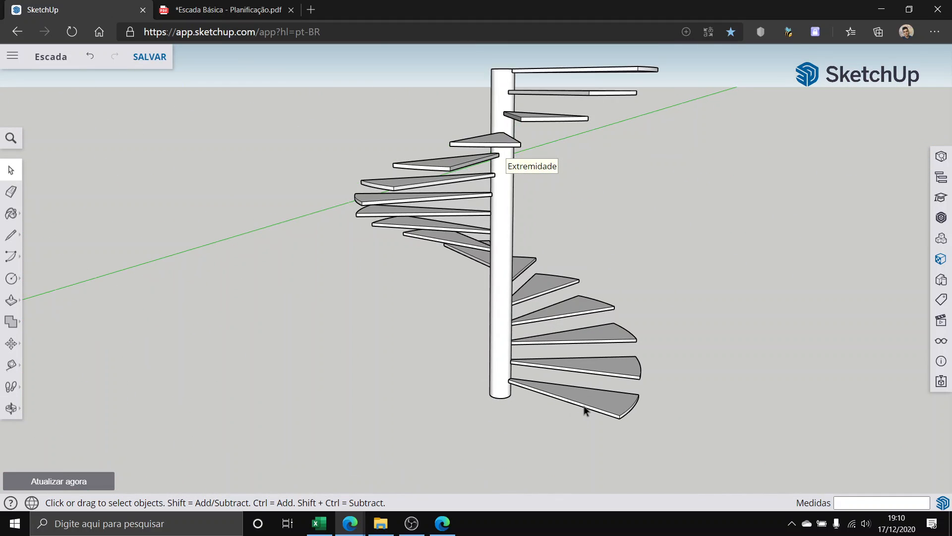
{"action": "scroll", "coordinate": [615, 405], "scroll_direction": "up", "scroll_amount": 2}
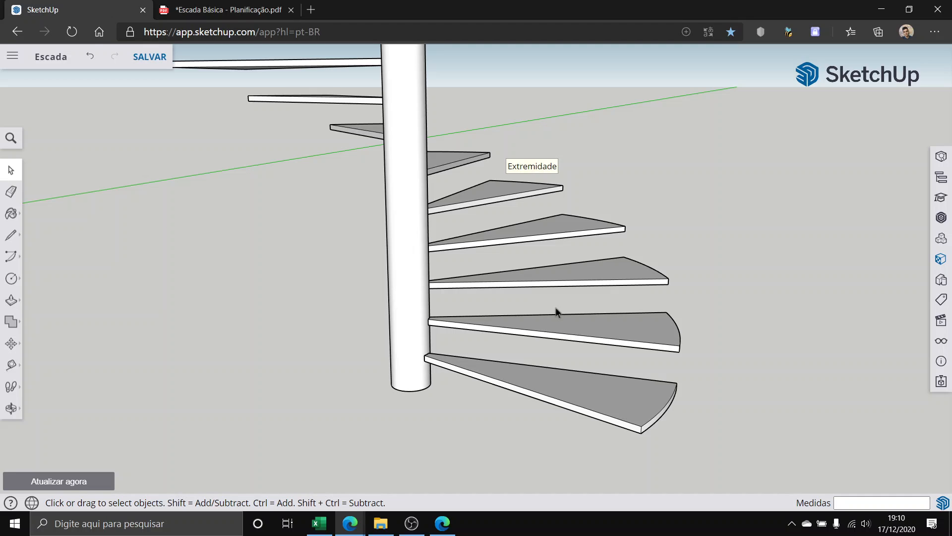
{"action": "scroll", "coordinate": [565, 340], "scroll_direction": "down", "scroll_amount": 6}
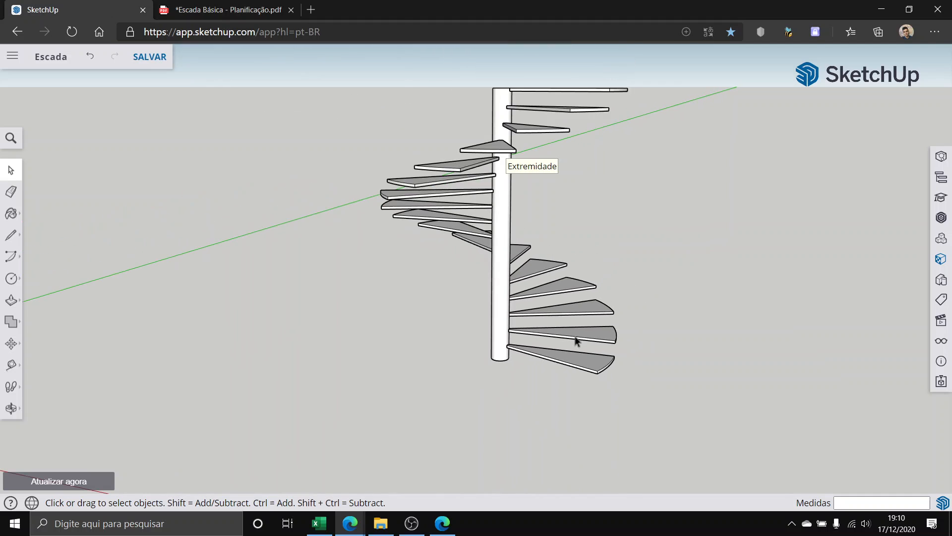
Step: Inspect the railing posts and glass panels on the finished reference spiral staircase
{"action": "scroll", "coordinate": [614, 369], "scroll_direction": "down", "scroll_amount": 2}
{"action": "scroll", "coordinate": [818, 361], "scroll_direction": "up", "scroll_amount": 5}
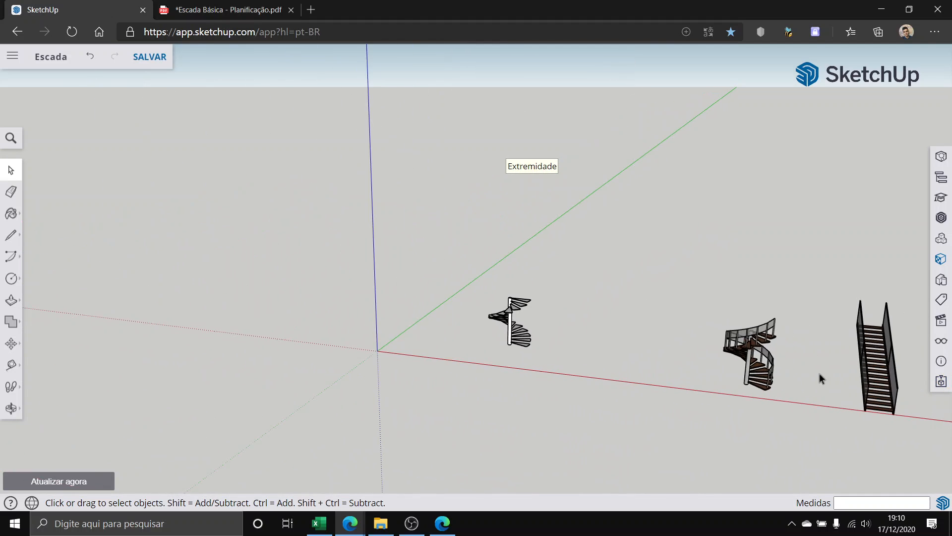
{"action": "scroll", "coordinate": [793, 332], "scroll_direction": "up", "scroll_amount": 3}
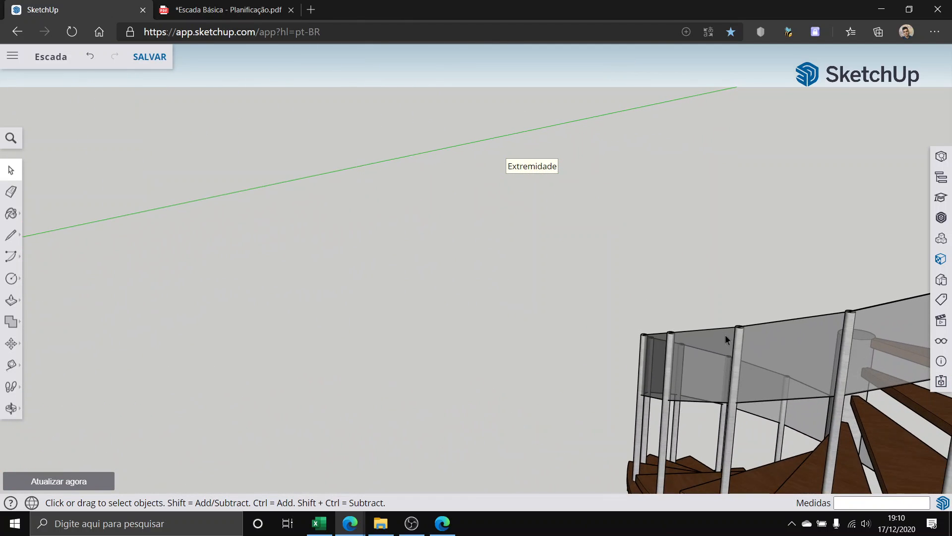
{"action": "scroll", "coordinate": [756, 334], "scroll_direction": "up", "scroll_amount": 2}
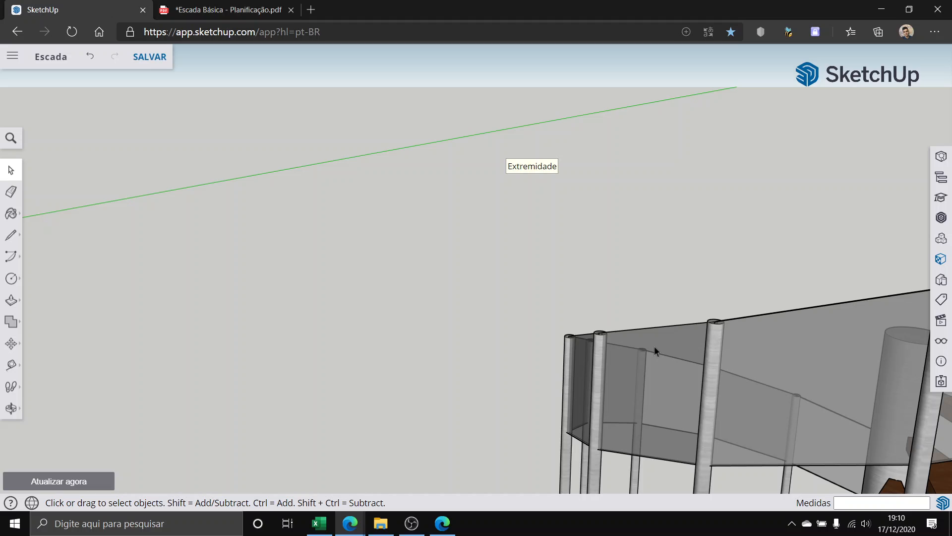
{"action": "middle_click_drag", "start_coordinate": [653, 346], "coordinate": [622, 433]}
{"action": "scroll", "coordinate": [644, 419], "scroll_direction": "up", "scroll_amount": 5}
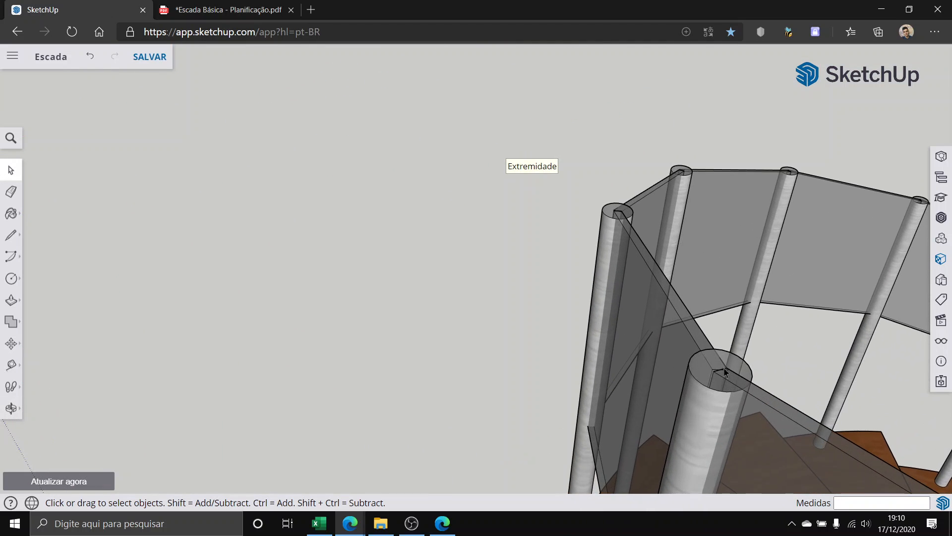
{"action": "scroll", "coordinate": [725, 371], "scroll_direction": "down", "scroll_amount": 10}
Step: Open the lowest tread of the plain staircase for editing and bring its top face into view
{"action": "middle_click_drag", "start_coordinate": [228, 248], "coordinate": [183, 192]}
{"action": "scroll", "coordinate": [378, 146], "scroll_direction": "up", "scroll_amount": 8}
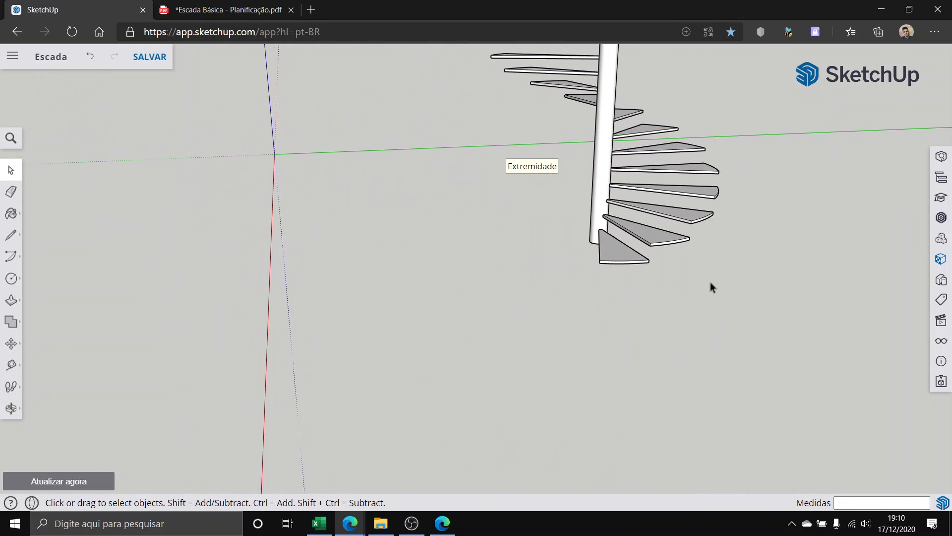
{"action": "scroll", "coordinate": [589, 253], "scroll_direction": "up", "scroll_amount": 5}
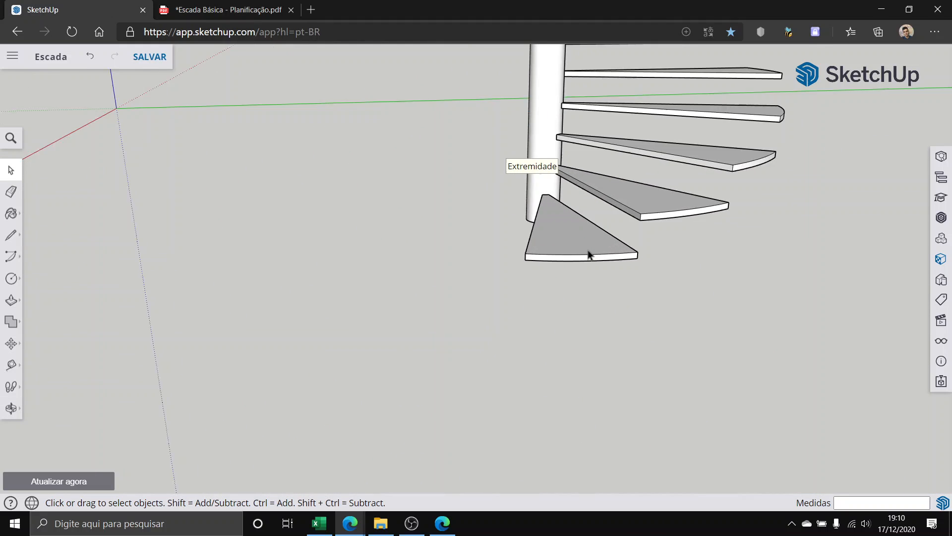
{"action": "double_click", "coordinate": [563, 243]}
{"action": "middle_click_drag", "start_coordinate": [564, 243], "coordinate": [559, 288]}
{"action": "scroll", "coordinate": [562, 292], "scroll_direction": "up", "scroll_amount": 2}
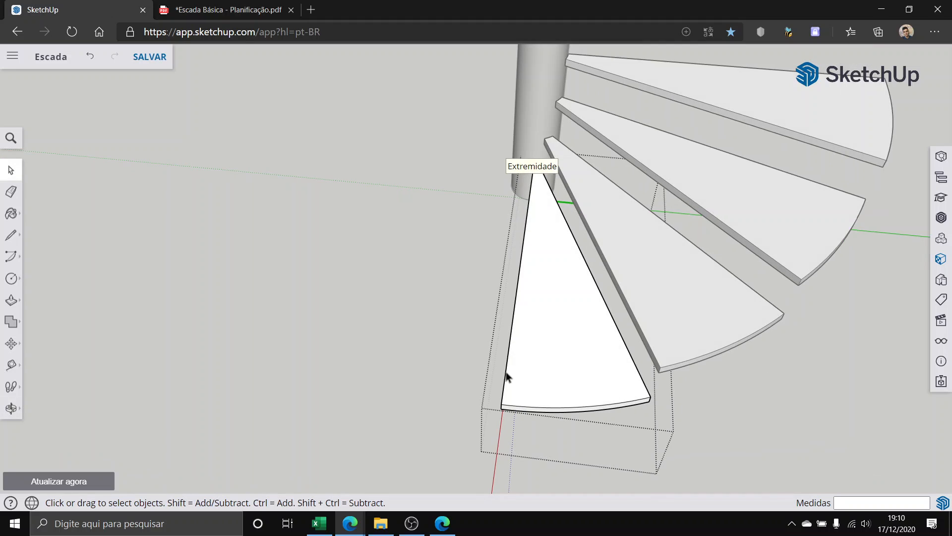
{"action": "middle_click_drag", "start_coordinate": [585, 343], "coordinate": [635, 339]}
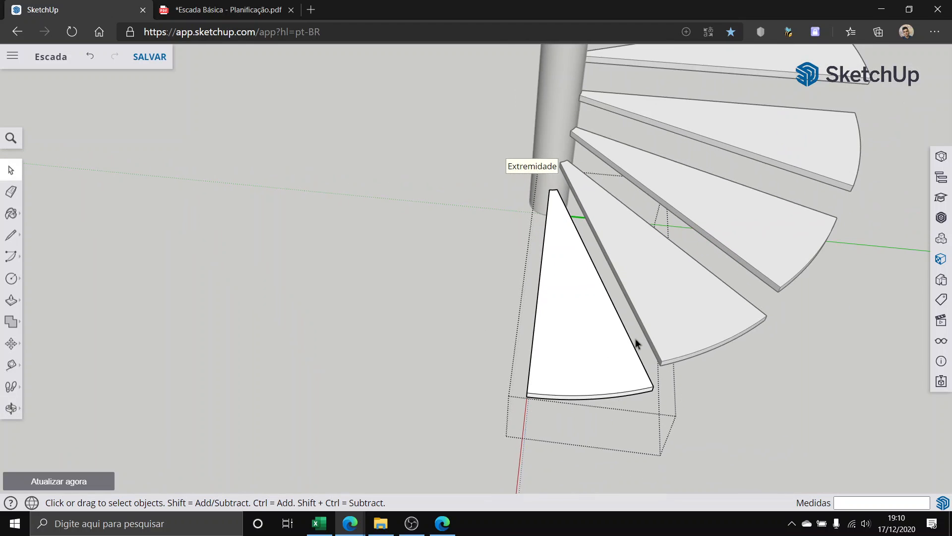
{"action": "scroll", "coordinate": [559, 350], "scroll_direction": "down", "scroll_amount": 4}
{"action": "middle_click_drag", "start_coordinate": [559, 350], "coordinate": [708, 340]}
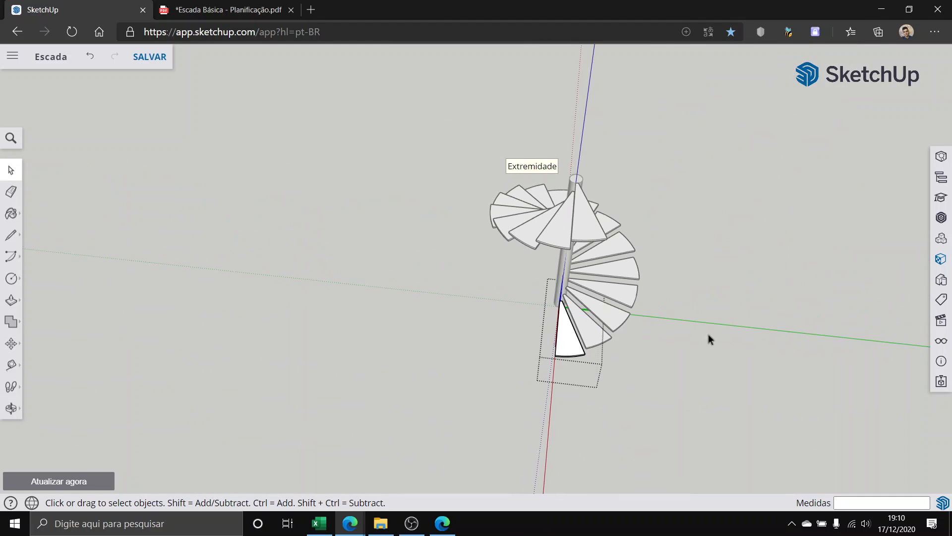
{"action": "scroll", "coordinate": [587, 323], "scroll_direction": "up", "scroll_amount": 6}
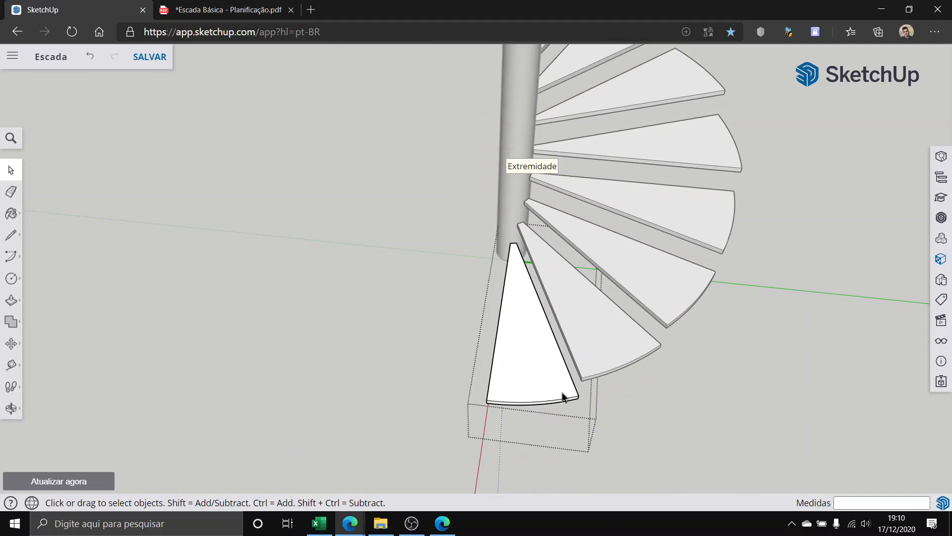
{"action": "scroll", "coordinate": [503, 409], "scroll_direction": "up", "scroll_amount": 3}
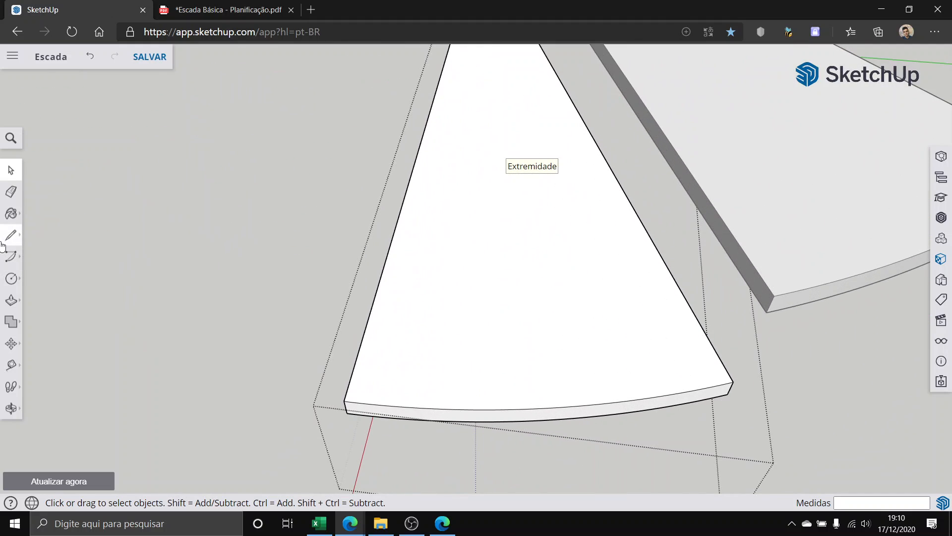
Step: Draw a line about 1.20 m long across the tread's top from the outer arc to the midpoint of the narrow inner edge
{"action": "left_click", "coordinate": [11, 234]}
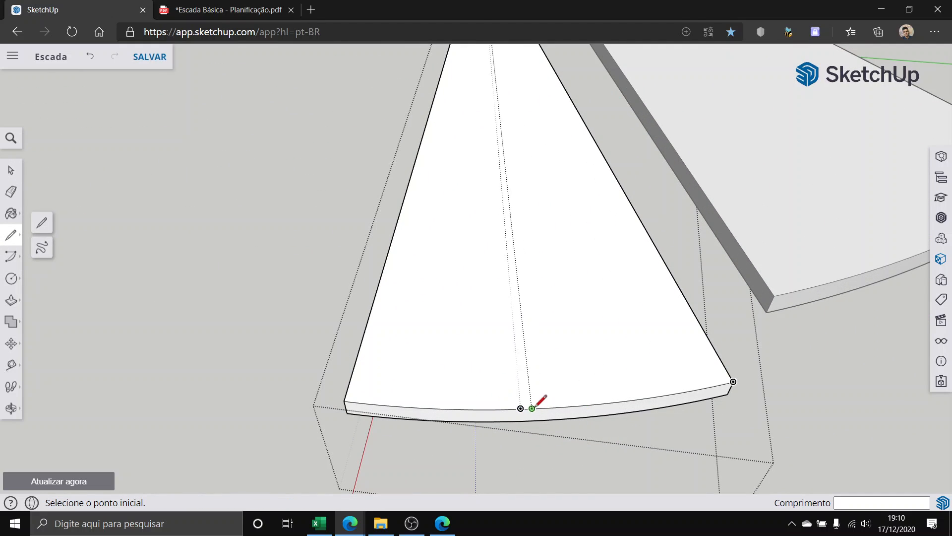
{"action": "middle_click_drag", "start_coordinate": [568, 404], "coordinate": [511, 415]}
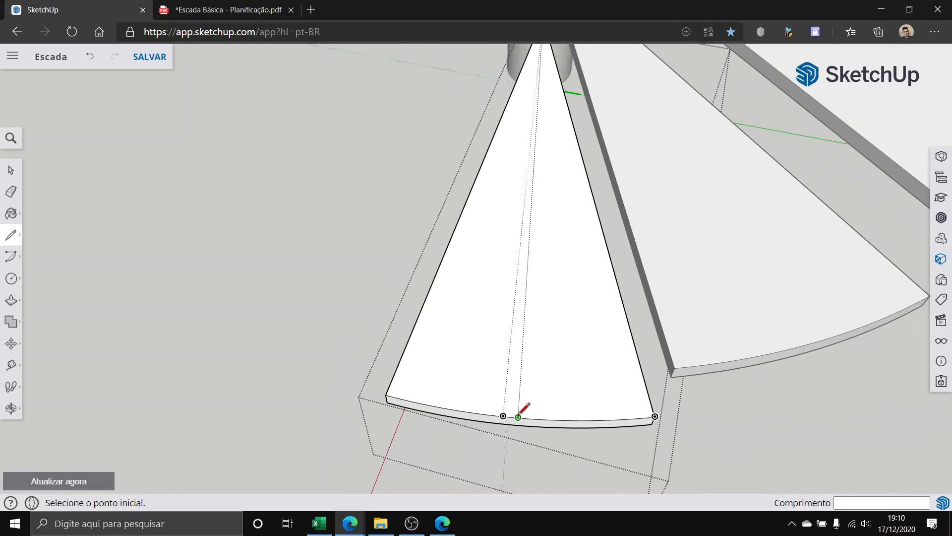
{"action": "scroll", "coordinate": [503, 415], "scroll_direction": "up", "scroll_amount": 2}
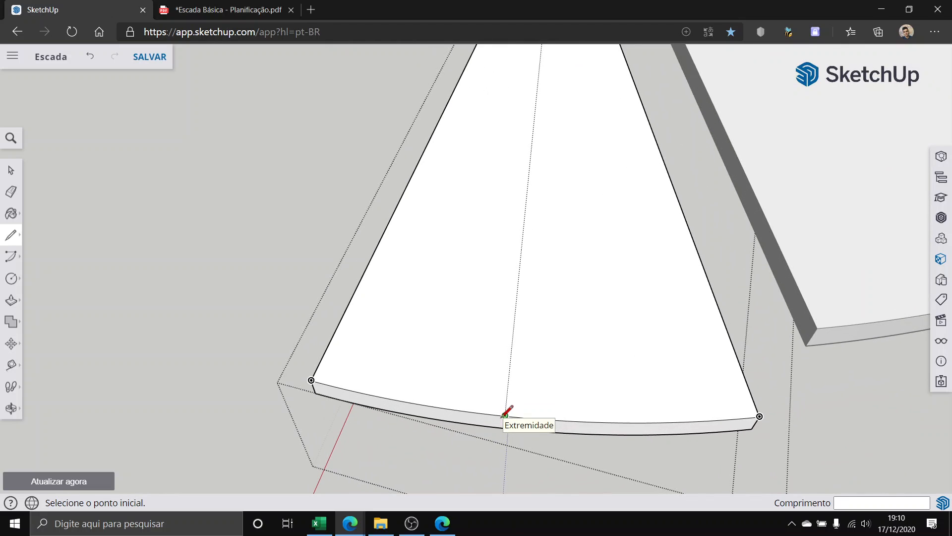
{"action": "left_click", "coordinate": [504, 415]}
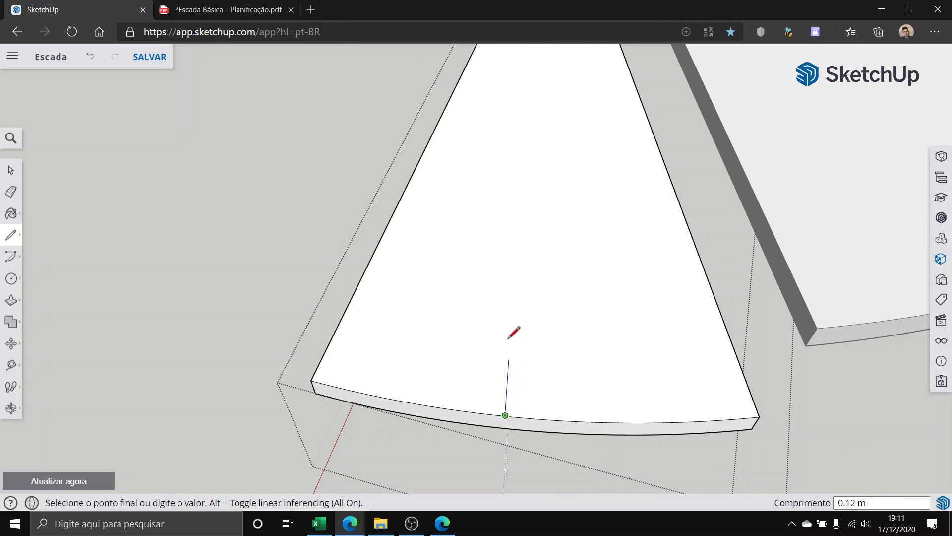
{"action": "mouse_move", "coordinate": [515, 253]}
{"action": "middle_mouse_down"}
{"action": "mouse_move", "coordinate": [497, 255]}
{"action": "mouse_move", "coordinate": [508, 263]}
{"action": "middle_mouse_up"}
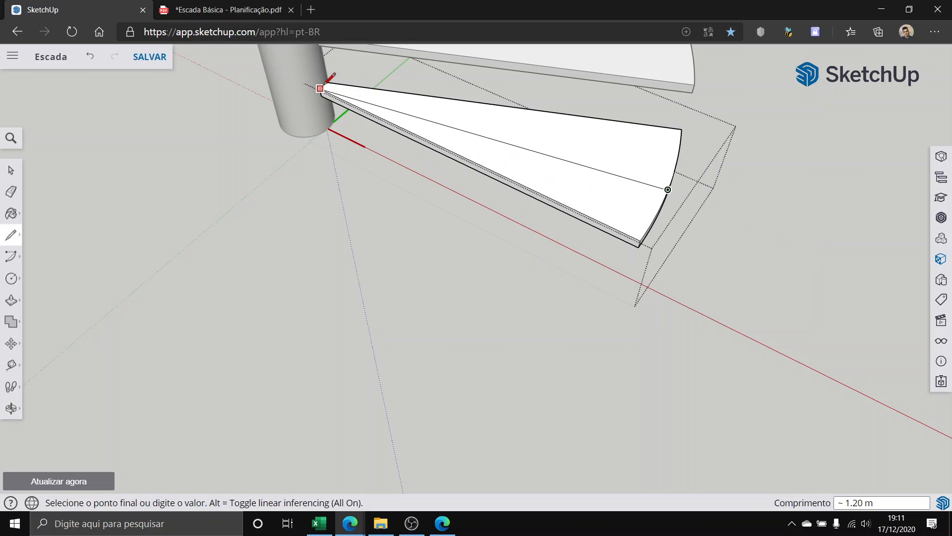
{"action": "scroll", "coordinate": [322, 84], "scroll_direction": "up", "scroll_amount": 1}
{"action": "scroll", "coordinate": [323, 86], "scroll_direction": "up", "scroll_amount": 1}
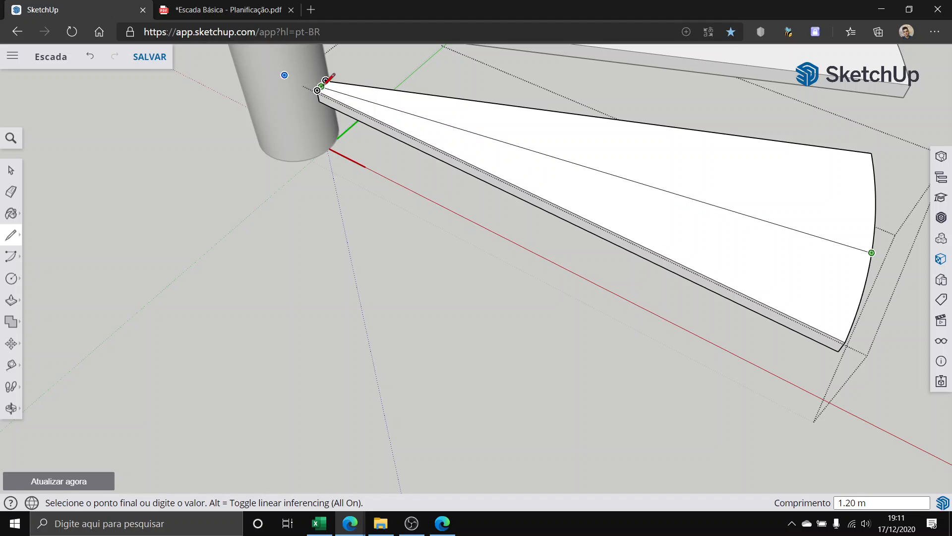
{"action": "left_click", "coordinate": [323, 85]}
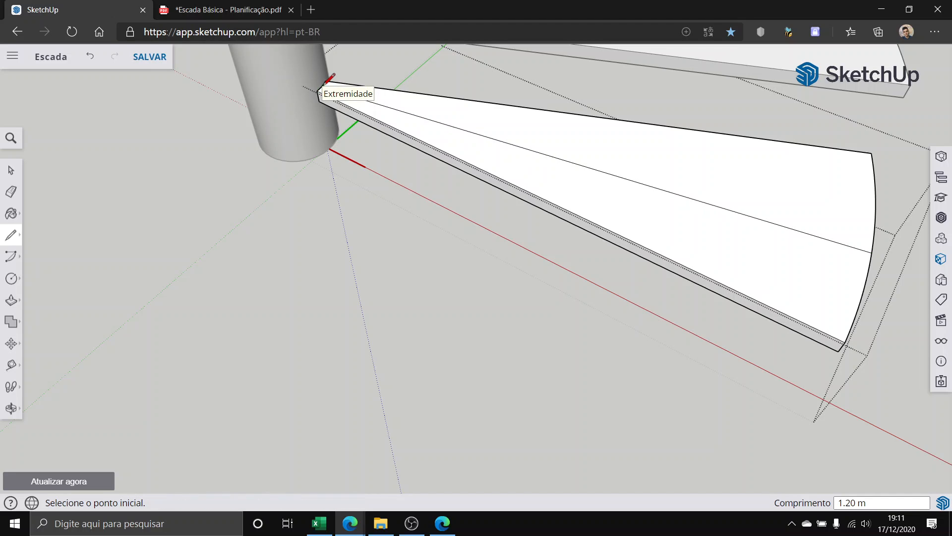
Step: Split off a segment about 0.04 m long at the line's outer end and delete the rest of the line
{"action": "left_click", "coordinate": [870, 252]}
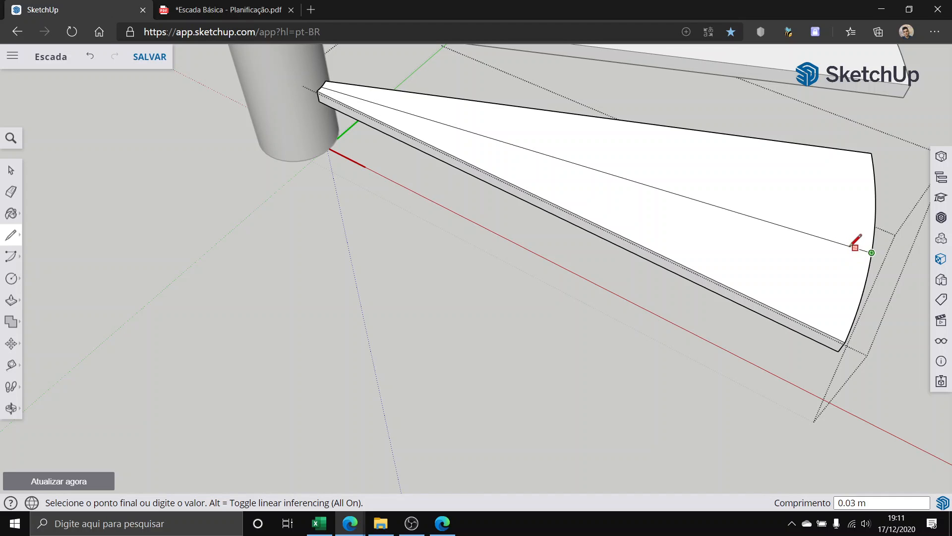
{"action": "scroll", "coordinate": [844, 244], "scroll_direction": "up", "scroll_amount": 3}
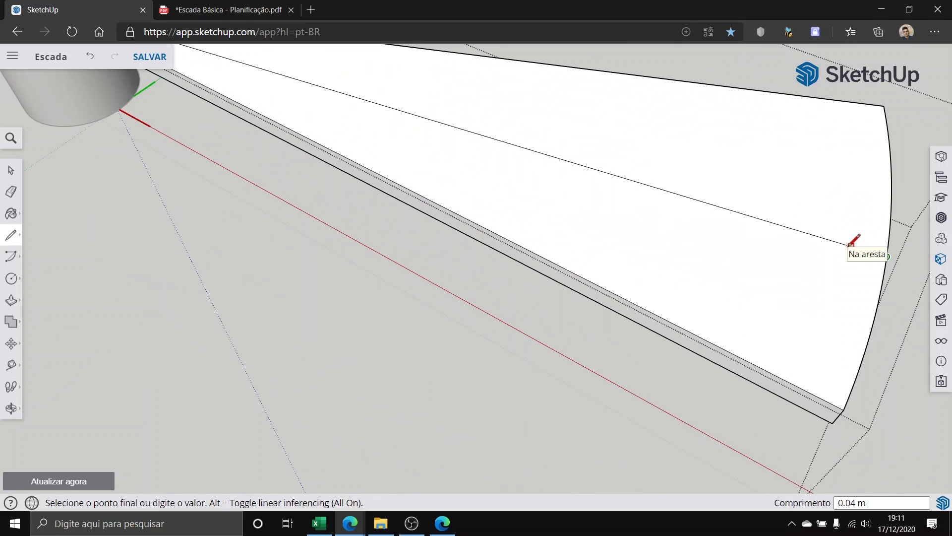
{"action": "left_click", "coordinate": [844, 244]}
{"action": "left_click", "coordinate": [11, 170]}
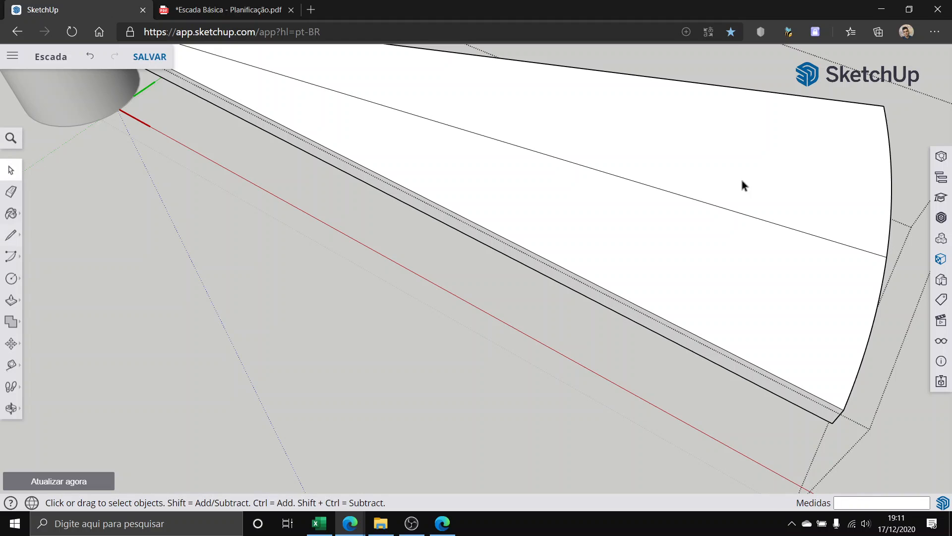
{"action": "left_click", "coordinate": [753, 220]}
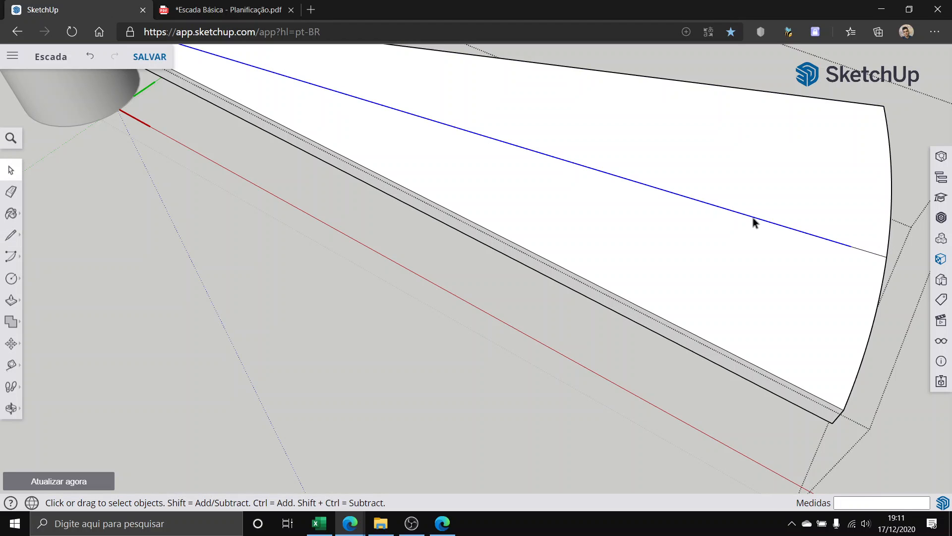
{"action": "key", "text": "Delete"}
Step: Draw a circle with a radius of about 0.01 m on the short segment's inner end and remove the segment
{"action": "scroll", "coordinate": [757, 214], "scroll_direction": "down", "scroll_amount": 4}
{"action": "middle_click_drag", "start_coordinate": [758, 215], "coordinate": [638, 219]}
{"action": "scroll", "coordinate": [728, 119], "scroll_direction": "up", "scroll_amount": 4}
{"action": "scroll", "coordinate": [727, 117], "scroll_direction": "up", "scroll_amount": 3}
{"action": "left_click", "coordinate": [11, 278]}
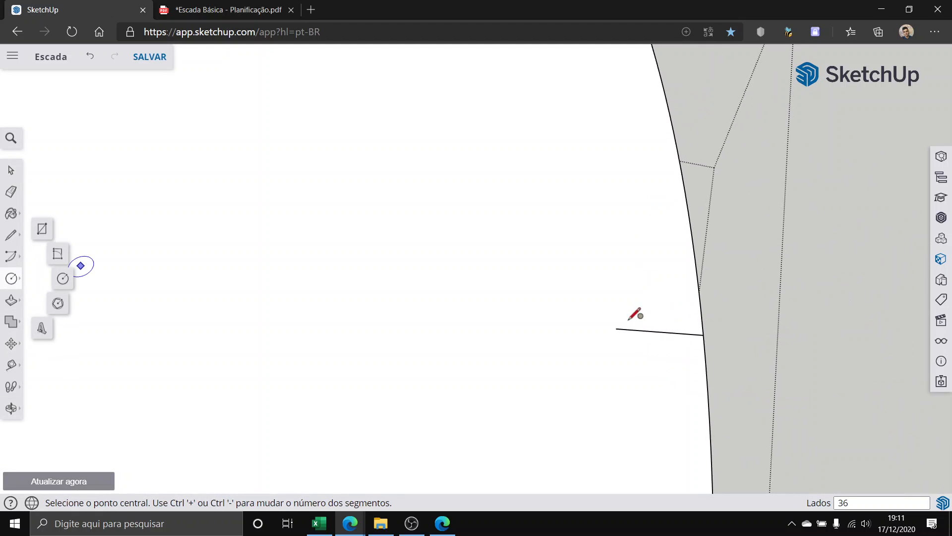
{"action": "left_click", "coordinate": [616, 328]}
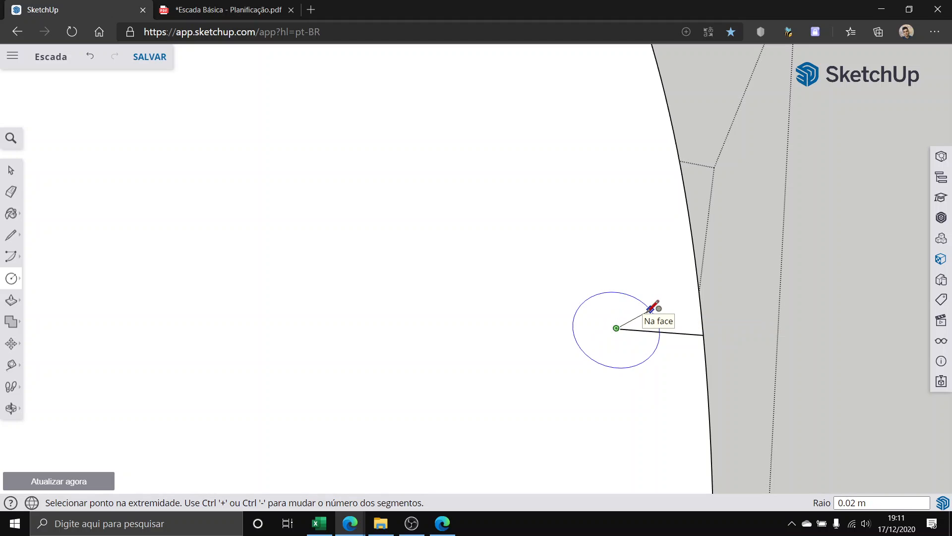
{"action": "left_click", "coordinate": [636, 314]}
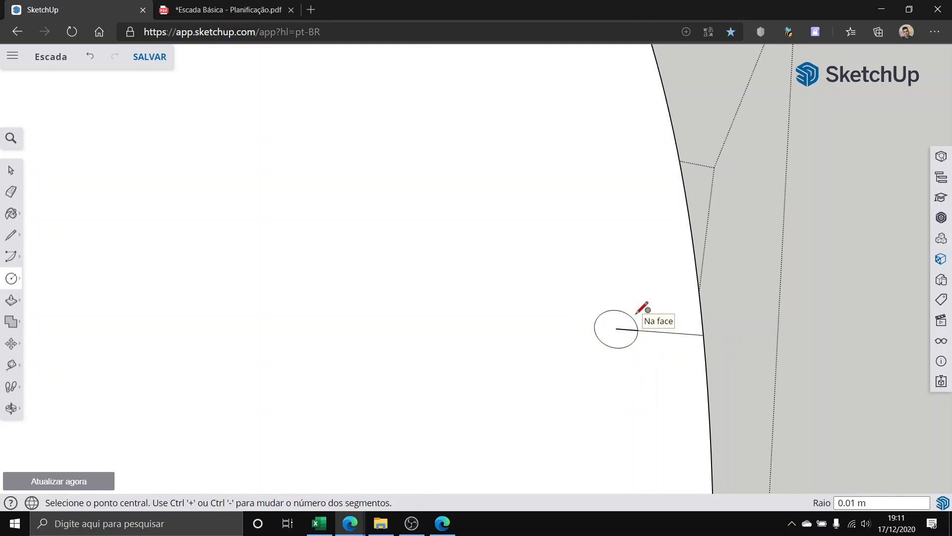
{"action": "left_click", "coordinate": [11, 170]}
{"action": "scroll", "coordinate": [615, 330], "scroll_direction": "up", "scroll_amount": 2}
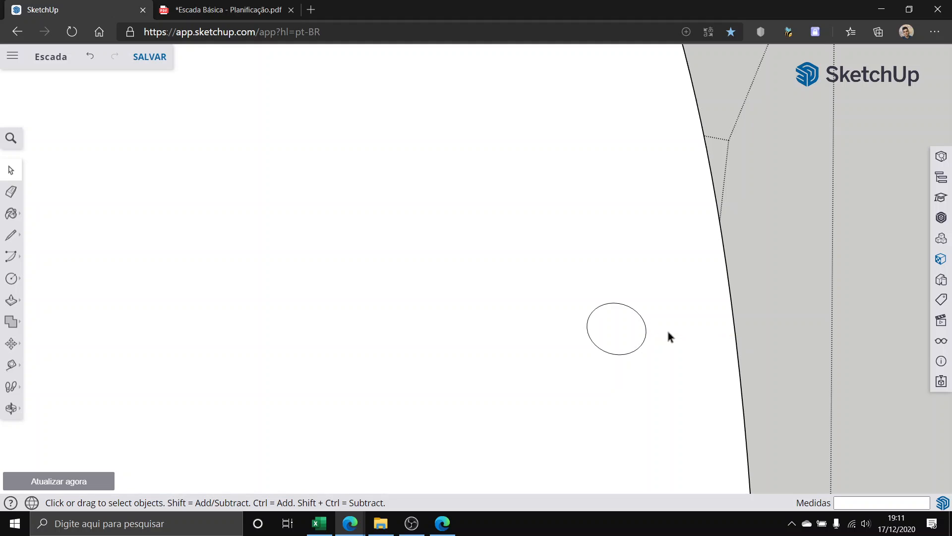
Step: Check the circle's position on the tread, then undo the circle and its guide line
{"action": "scroll", "coordinate": [668, 336], "scroll_direction": "down", "scroll_amount": 4}
{"action": "middle_click_drag", "start_coordinate": [668, 336], "coordinate": [418, 342]}
{"action": "scroll", "coordinate": [419, 342], "scroll_direction": "up", "scroll_amount": 4}
{"action": "middle_click_drag", "start_coordinate": [529, 372], "coordinate": [419, 251]}
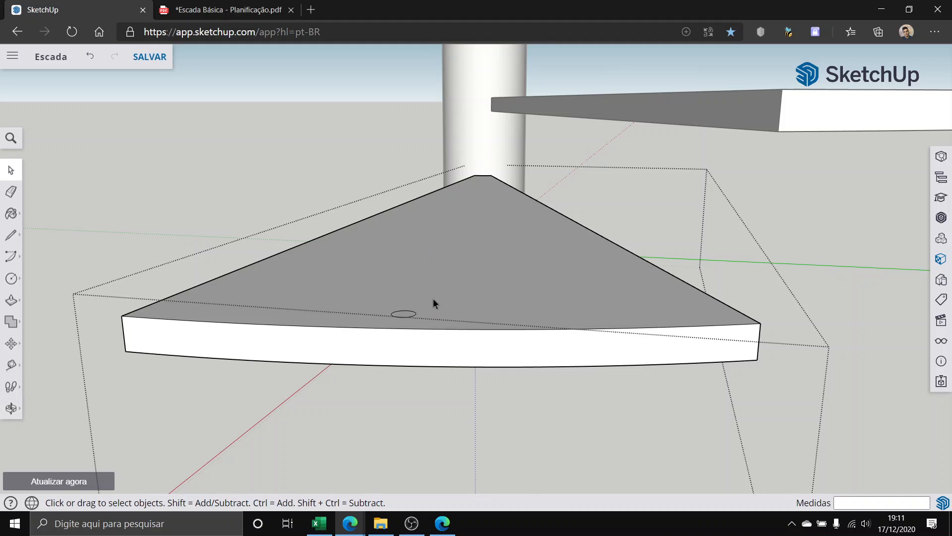
{"action": "scroll", "coordinate": [426, 300], "scroll_direction": "up", "scroll_amount": 1}
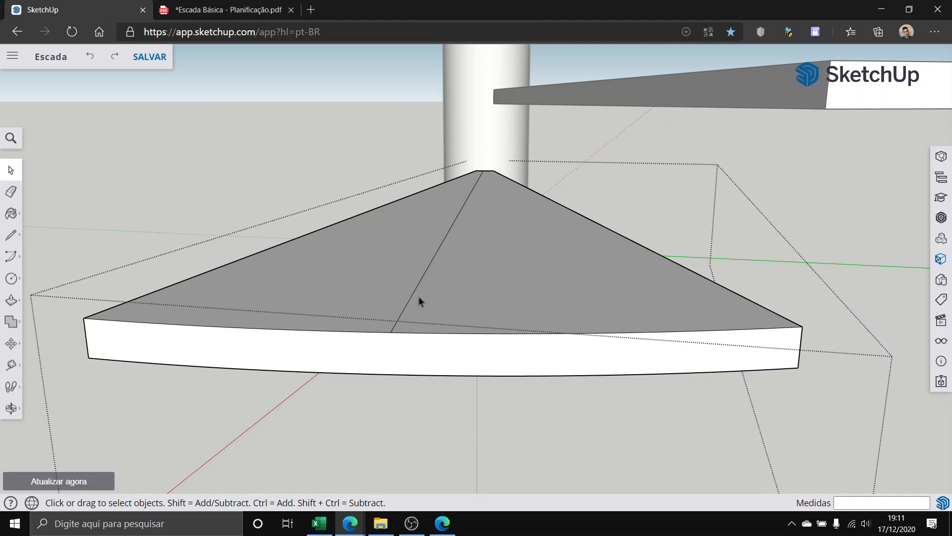
{"action": "mouse_move", "coordinate": [428, 288]}
{"action": "middle_mouse_down"}
{"action": "mouse_move", "coordinate": [404, 325]}
{"action": "mouse_move", "coordinate": [425, 296]}
{"action": "middle_mouse_up"}
Step: Draw a centre line on the tread's top from the midpoint of the narrow inner edge to the middle of the outer arc
{"action": "left_click", "coordinate": [10, 236]}
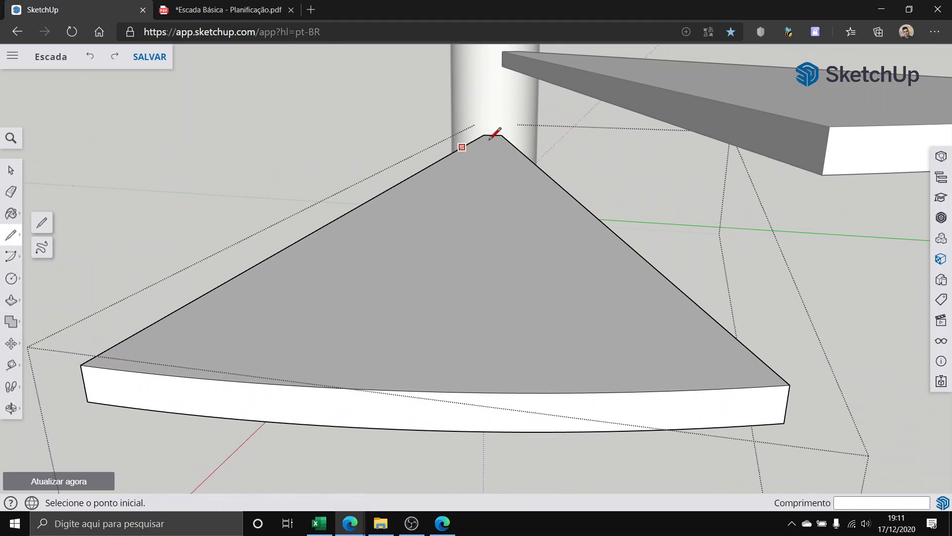
{"action": "scroll", "coordinate": [492, 134], "scroll_direction": "up", "scroll_amount": 3}
{"action": "middle_click_drag", "start_coordinate": [493, 135], "coordinate": [502, 195]}
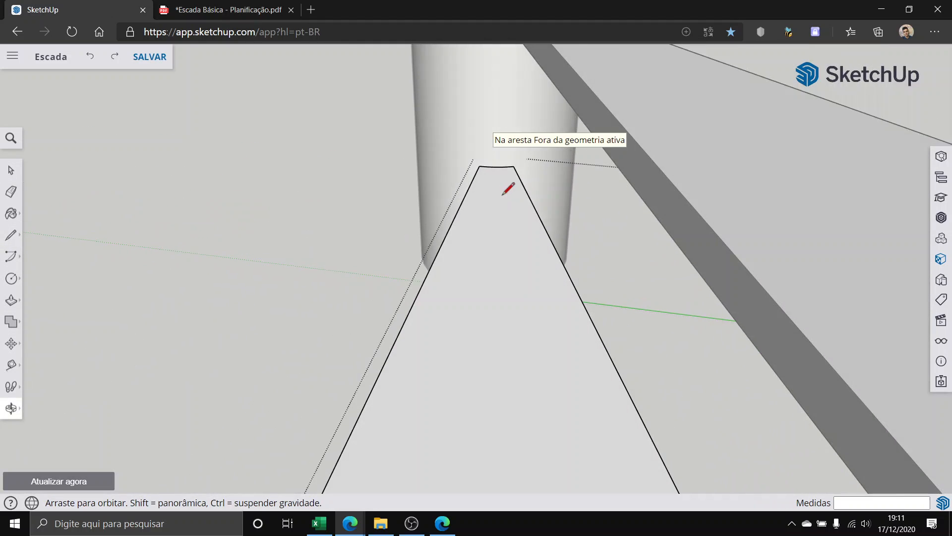
{"action": "left_click", "coordinate": [499, 170]}
{"action": "mouse_move", "coordinate": [502, 386]}
{"action": "middle_mouse_down"}
{"action": "mouse_move", "coordinate": [488, 128]}
{"action": "mouse_move", "coordinate": [486, 221]}
{"action": "mouse_move", "coordinate": [501, 268]}
{"action": "middle_mouse_up"}
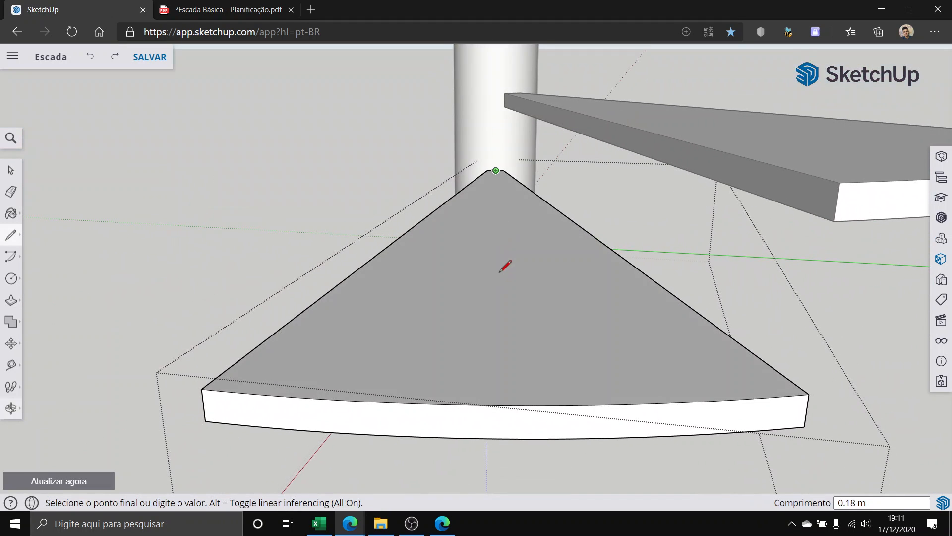
{"action": "left_click", "coordinate": [504, 405]}
{"action": "scroll", "coordinate": [495, 377], "scroll_direction": "up", "scroll_amount": 2}
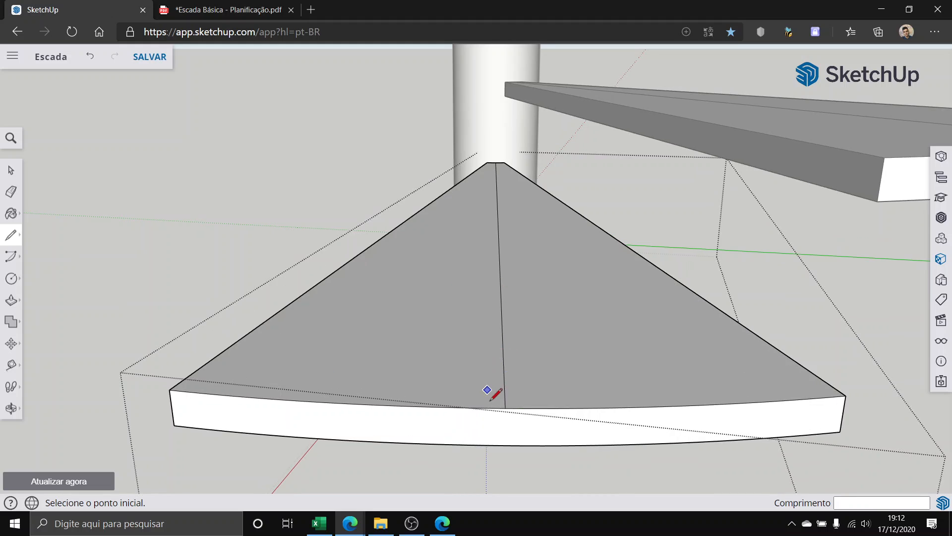
Step: Mark off a 0.03 m segment inward from the centre line's outer end and delete the rest of the line
{"action": "scroll", "coordinate": [297, 344], "scroll_direction": "down", "scroll_amount": 2}
{"action": "middle_click_drag", "start_coordinate": [313, 360], "coordinate": [889, 236]}
{"action": "scroll", "coordinate": [842, 251], "scroll_direction": "up", "scroll_amount": 6}
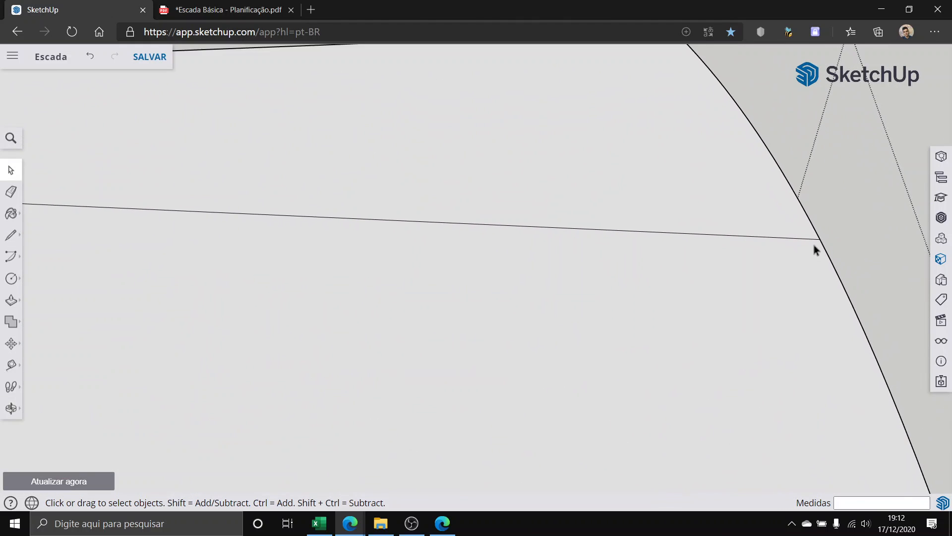
{"action": "key", "text": "l"}
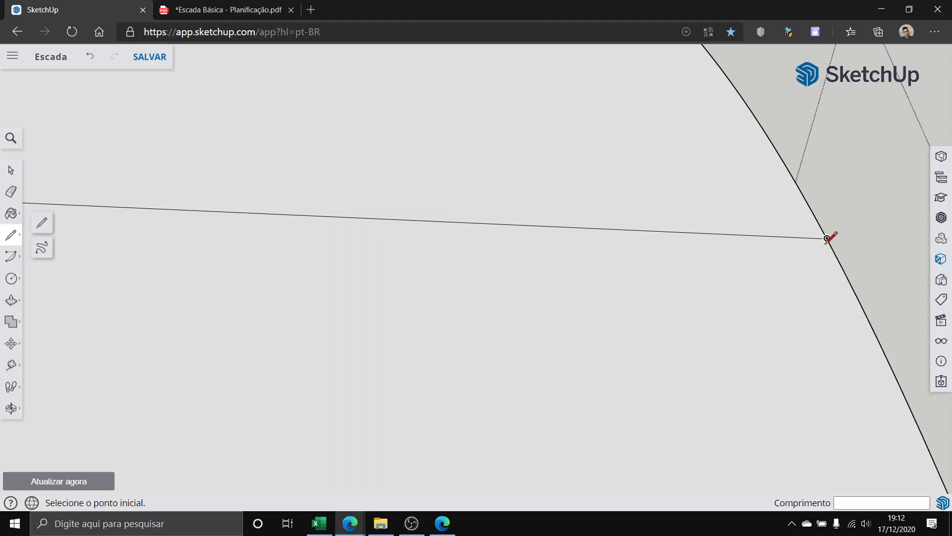
{"action": "left_click", "coordinate": [827, 238]}
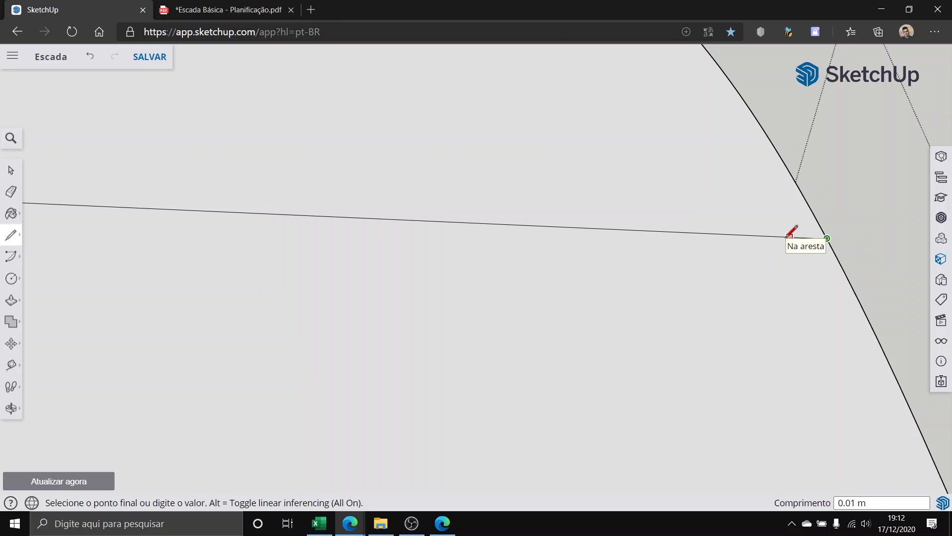
{"action": "type", "text": ".03"}
{"action": "key", "text": "Return"}
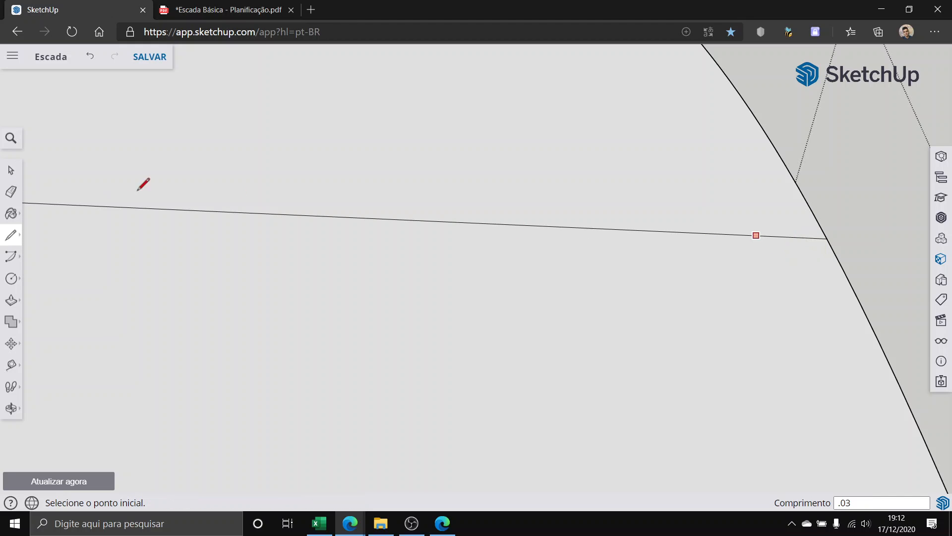
{"action": "left_click", "coordinate": [10, 170]}
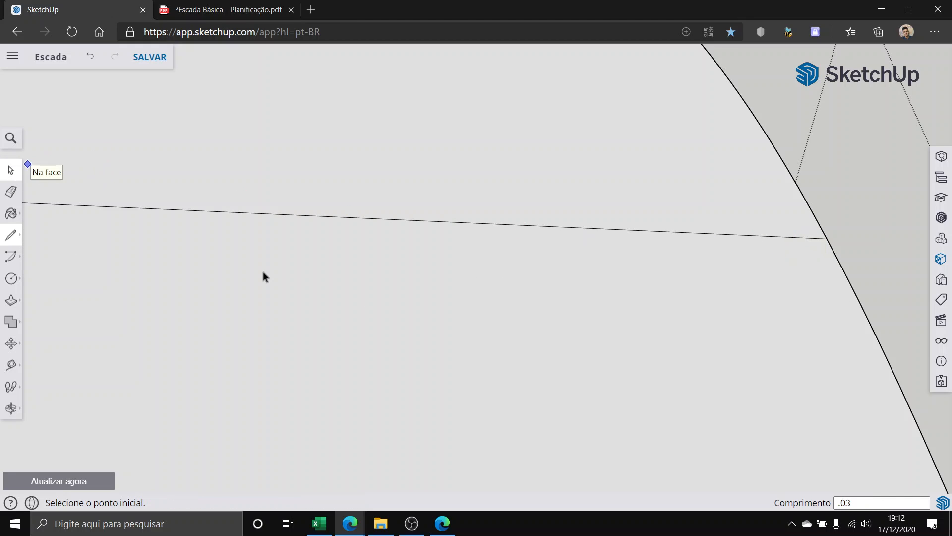
{"action": "left_click", "coordinate": [531, 229]}
{"action": "key", "text": "Delete"}
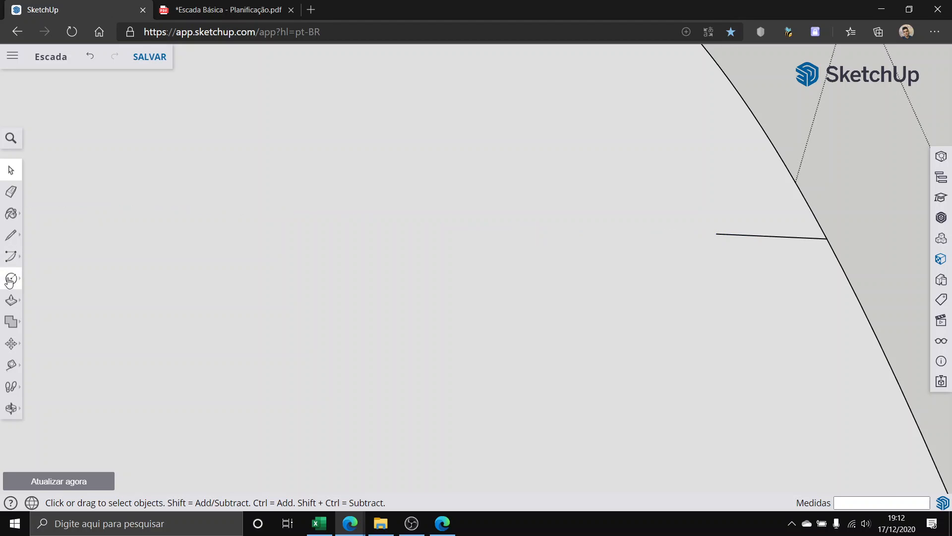
Step: Draw a circle with a radius of about 0.01 m centred on the segment's inner end, then delete the segment
{"action": "left_click", "coordinate": [11, 278]}
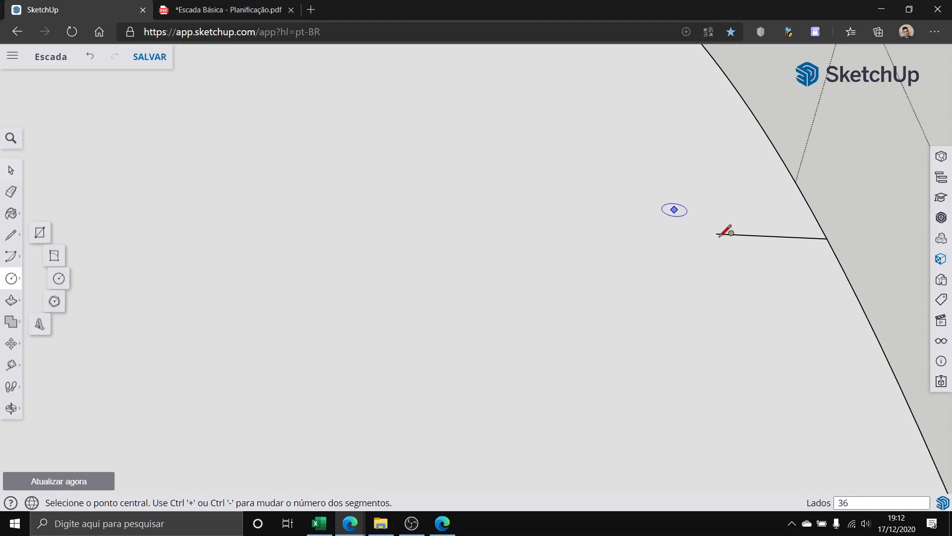
{"action": "left_click", "coordinate": [716, 233]}
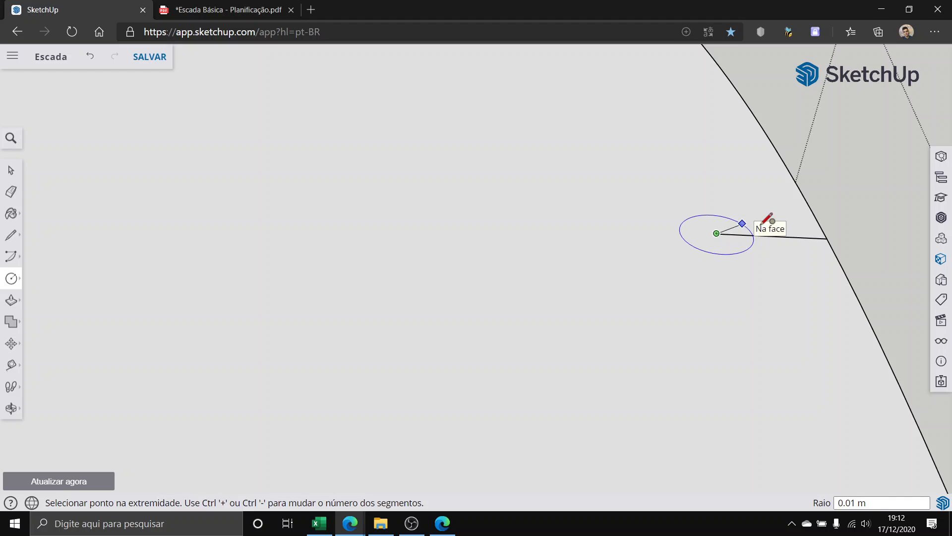
{"action": "left_click", "coordinate": [766, 231]}
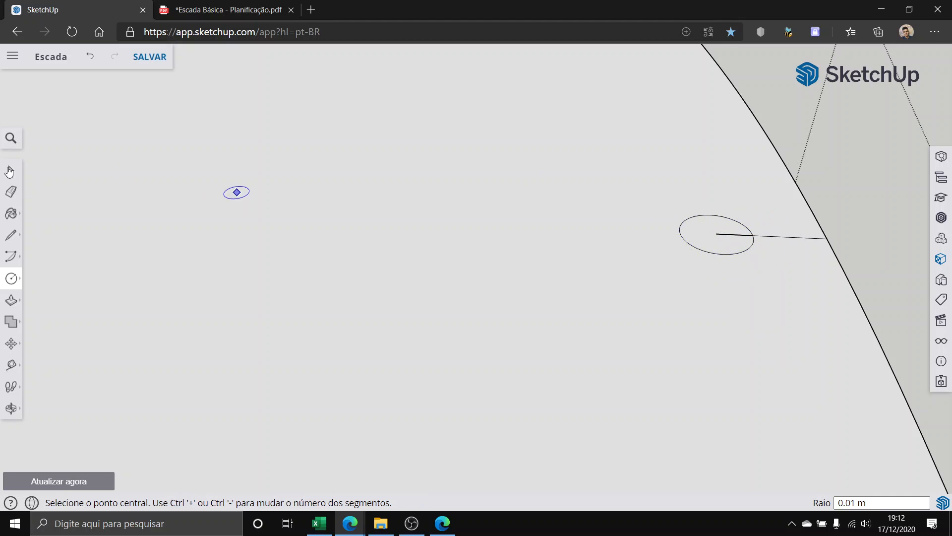
{"action": "key", "text": "space"}
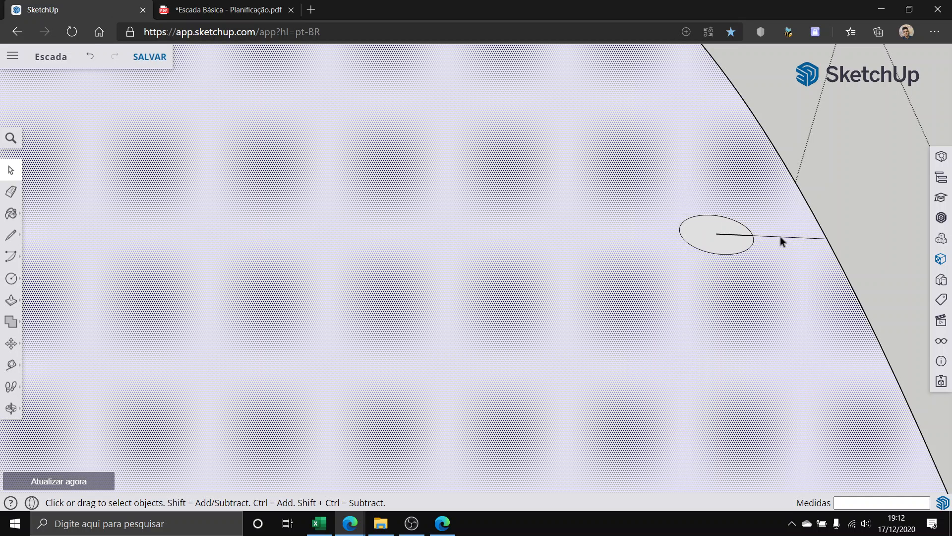
{"action": "left_click", "coordinate": [782, 239]}
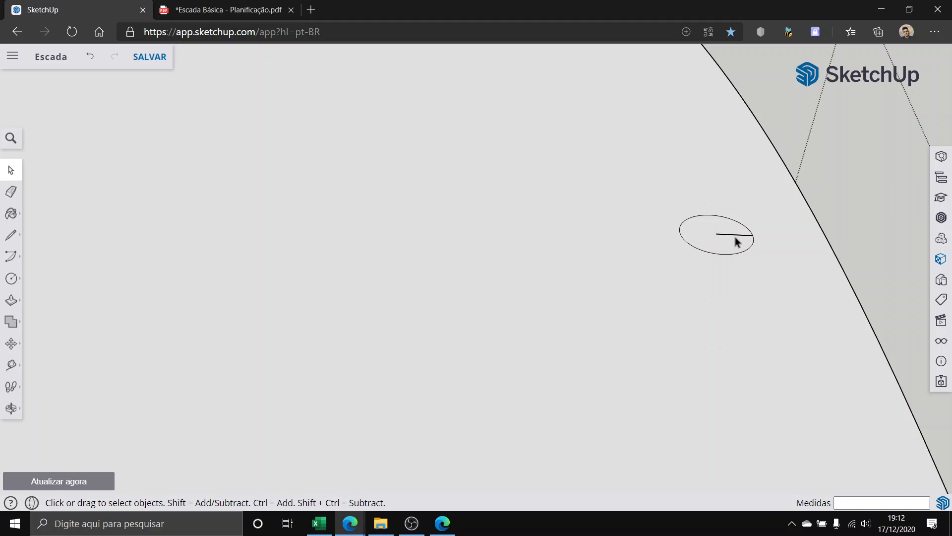
Step: Pull the small circle on the first tread up 1.20 m with Push/Pull to form the railing post
{"action": "scroll", "coordinate": [704, 248], "scroll_direction": "down", "scroll_amount": 6}
{"action": "middle_click_drag", "start_coordinate": [704, 248], "coordinate": [444, 262]}
{"action": "scroll", "coordinate": [501, 196], "scroll_direction": "down", "scroll_amount": 5}
{"action": "scroll", "coordinate": [420, 390], "scroll_direction": "down", "scroll_amount": 1}
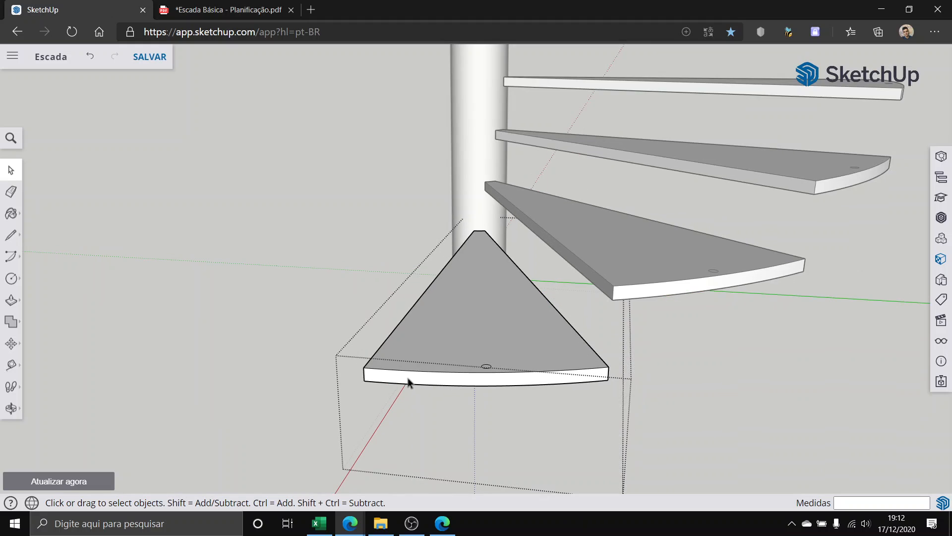
{"action": "middle_click_drag", "start_coordinate": [407, 379], "coordinate": [425, 447]}
{"action": "left_click", "coordinate": [7, 281]}
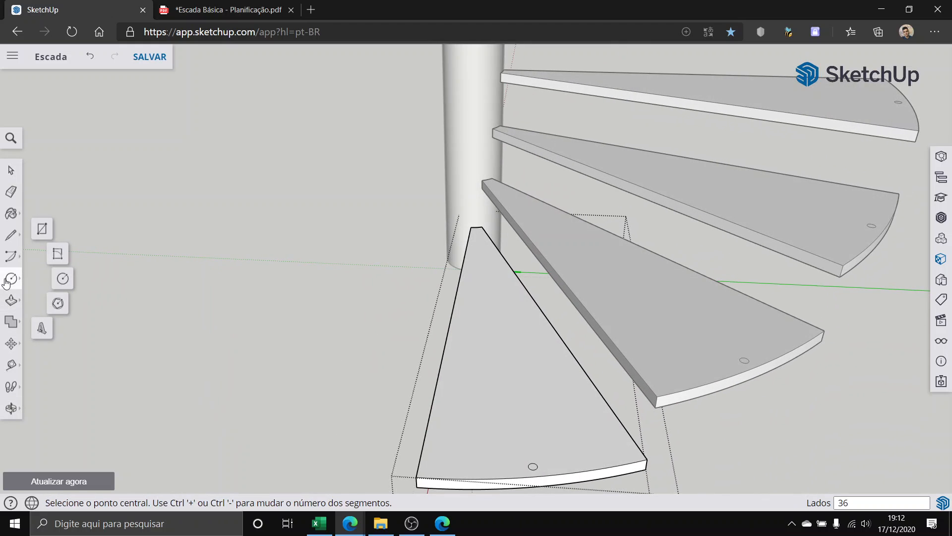
{"action": "left_click", "coordinate": [8, 303]}
{"action": "scroll", "coordinate": [532, 482], "scroll_direction": "up", "scroll_amount": 3}
{"action": "scroll", "coordinate": [570, 469], "scroll_direction": "up", "scroll_amount": 3}
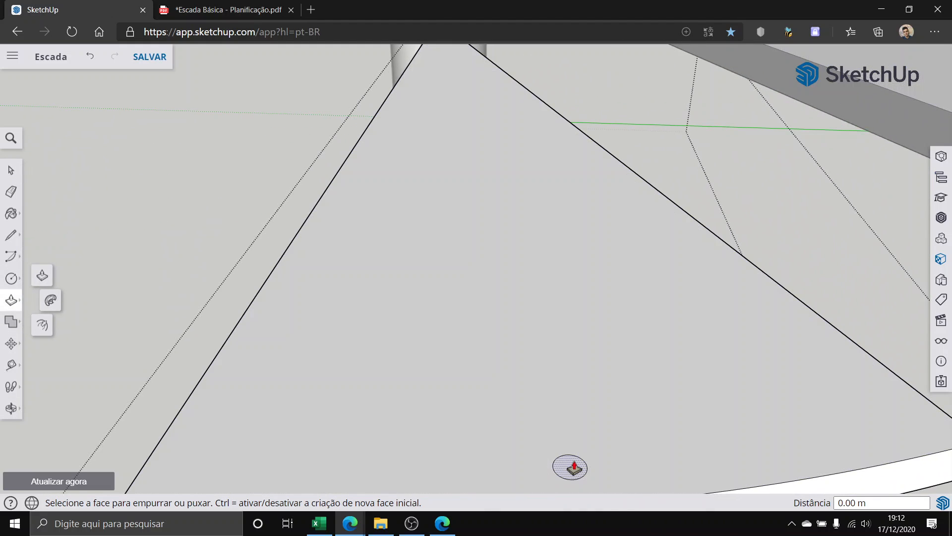
{"action": "left_click", "coordinate": [570, 467]}
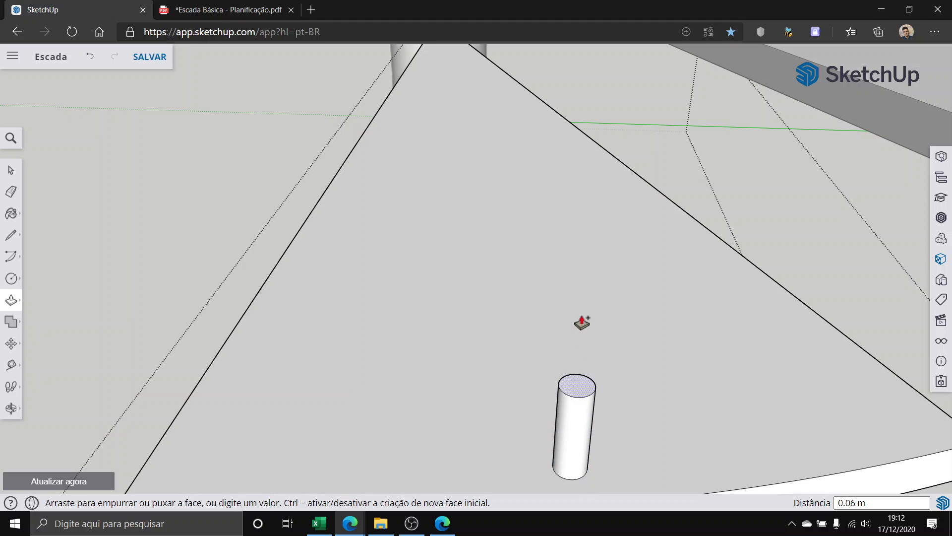
{"action": "scroll", "coordinate": [583, 218], "scroll_direction": "down", "scroll_amount": 3}
{"action": "scroll", "coordinate": [565, 208], "scroll_direction": "down", "scroll_amount": 5}
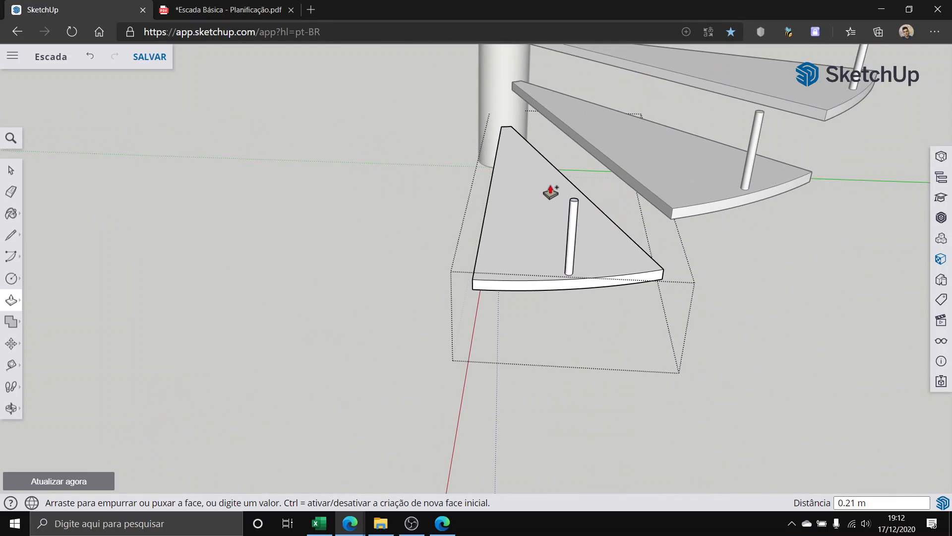
{"action": "middle_click_drag", "start_coordinate": [553, 197], "coordinate": [568, 269]}
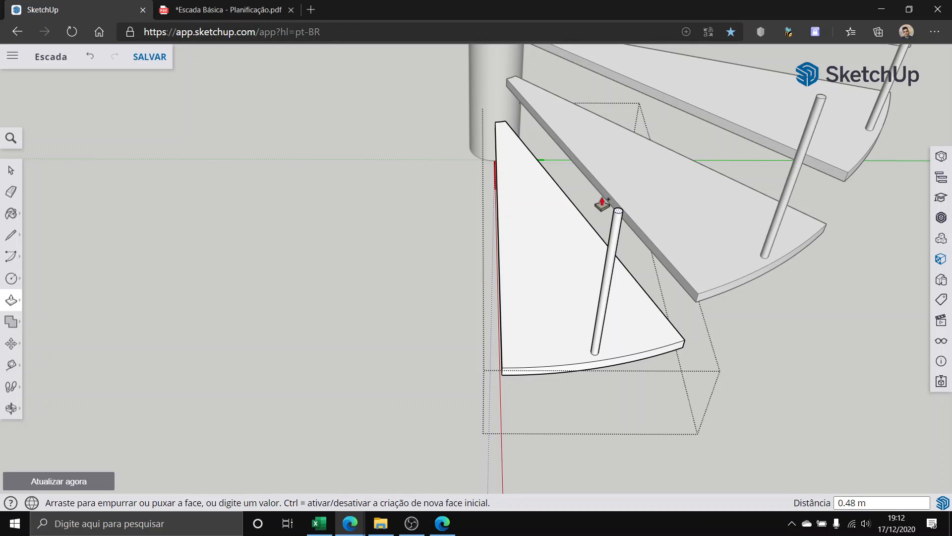
{"action": "key", "text": "Return"}
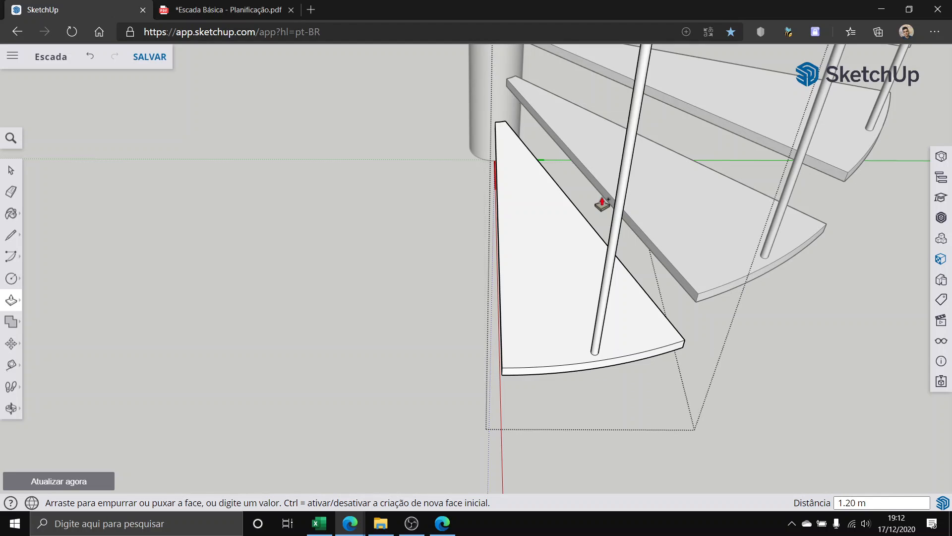
Step: Inspect the railing posts around the whole spiral staircase
{"action": "left_click", "coordinate": [10, 172]}
{"action": "scroll", "coordinate": [84, 159], "scroll_direction": "down", "scroll_amount": 5}
{"action": "middle_click_drag", "start_coordinate": [111, 261], "coordinate": [358, 154]}
{"action": "scroll", "coordinate": [484, 148], "scroll_direction": "down", "scroll_amount": 4}
{"action": "scroll", "coordinate": [483, 147], "scroll_direction": "down", "scroll_amount": 2}
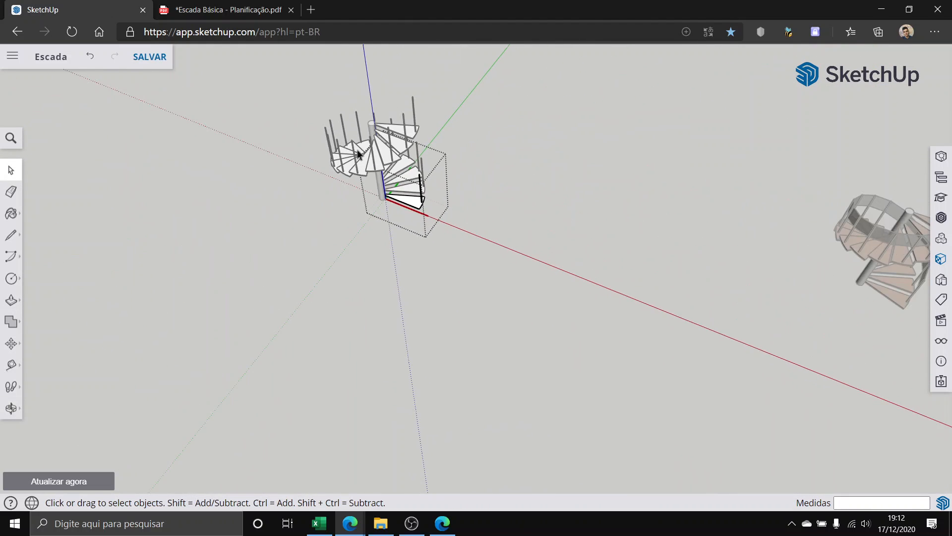
{"action": "scroll", "coordinate": [358, 154], "scroll_direction": "up", "scroll_amount": 5}
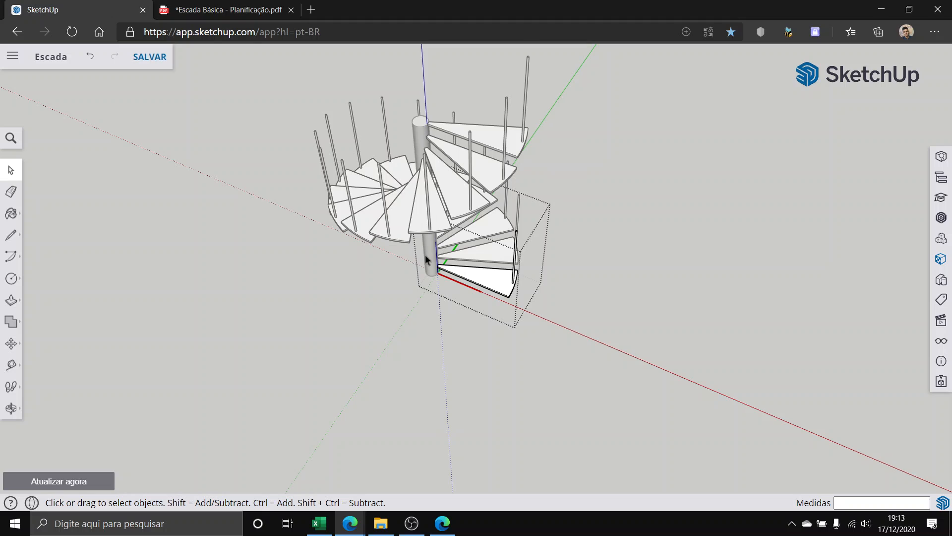
{"action": "scroll", "coordinate": [426, 258], "scroll_direction": "up", "scroll_amount": 10}
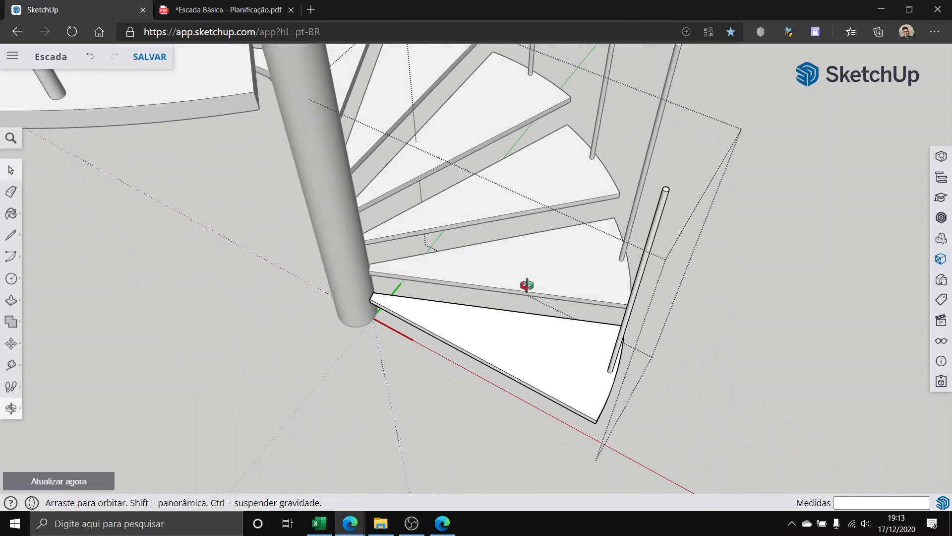
Step: Draw a line from the centre of the first post's top to the centre of the second post's top
{"action": "middle_click_drag", "start_coordinate": [526, 285], "coordinate": [287, 301]}
{"action": "scroll", "coordinate": [287, 302], "scroll_direction": "up", "scroll_amount": 2}
{"action": "middle_click_drag", "start_coordinate": [429, 367], "coordinate": [439, 223]}
{"action": "middle_click_drag", "start_coordinate": [407, 361], "coordinate": [376, 342]}
{"action": "left_click", "coordinate": [11, 235]}
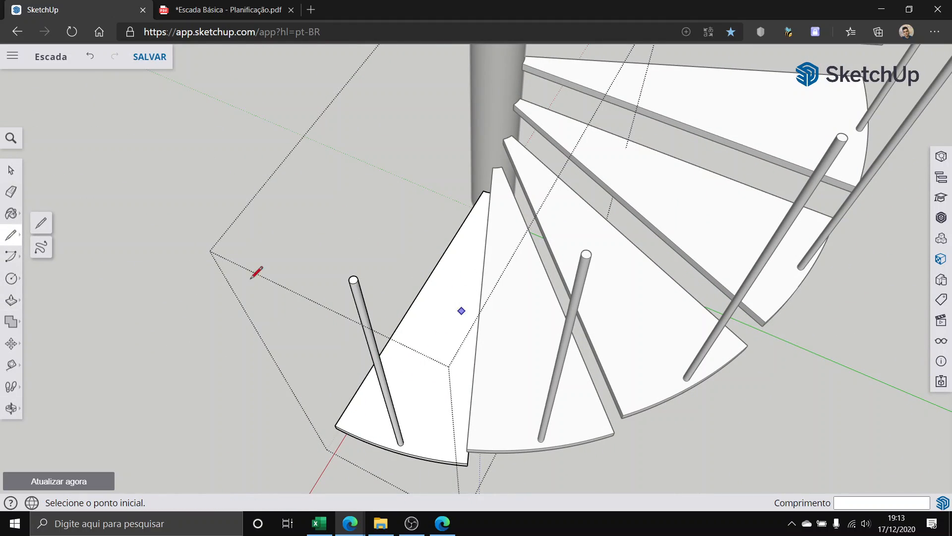
{"action": "scroll", "coordinate": [355, 276], "scroll_direction": "up", "scroll_amount": 5}
{"action": "scroll", "coordinate": [364, 283], "scroll_direction": "up", "scroll_amount": 2}
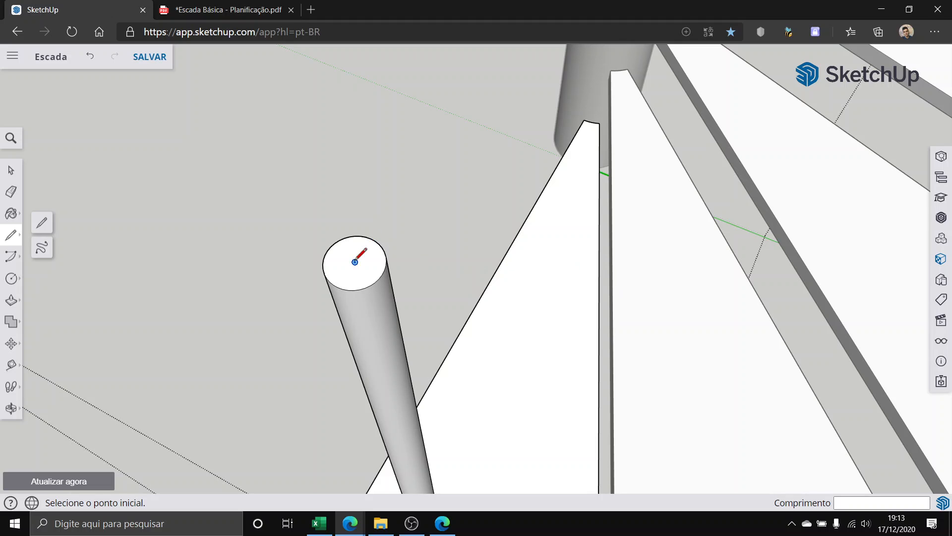
{"action": "left_click", "coordinate": [355, 261]}
{"action": "scroll", "coordinate": [476, 223], "scroll_direction": "down", "scroll_amount": 4}
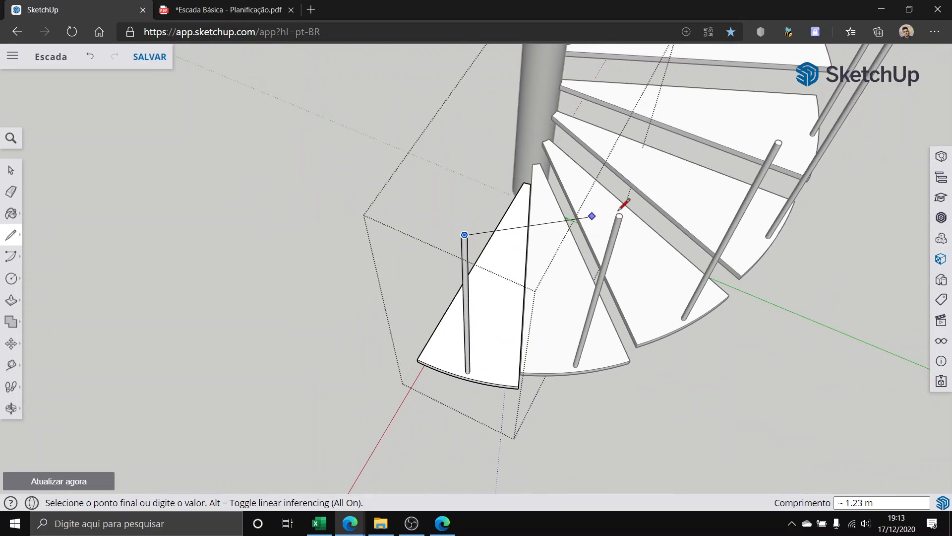
{"action": "scroll", "coordinate": [622, 208], "scroll_direction": "up", "scroll_amount": 4}
{"action": "scroll", "coordinate": [626, 208], "scroll_direction": "up", "scroll_amount": 5}
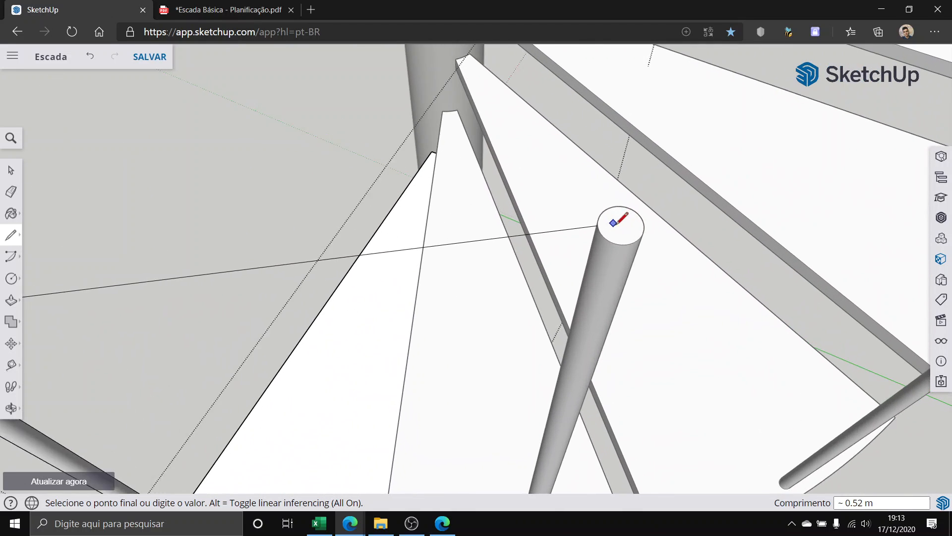
{"action": "middle_click_drag", "start_coordinate": [619, 219], "coordinate": [617, 273]}
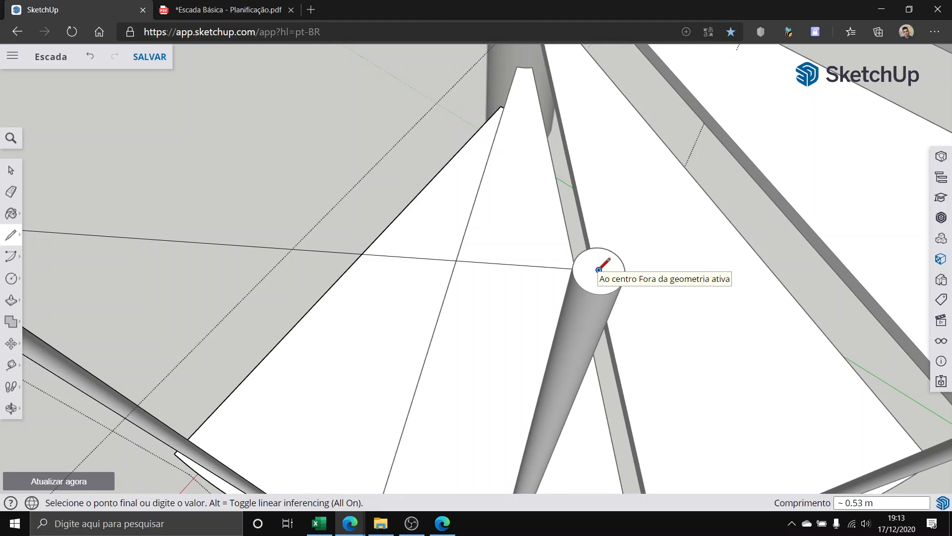
{"action": "left_click", "coordinate": [599, 270]}
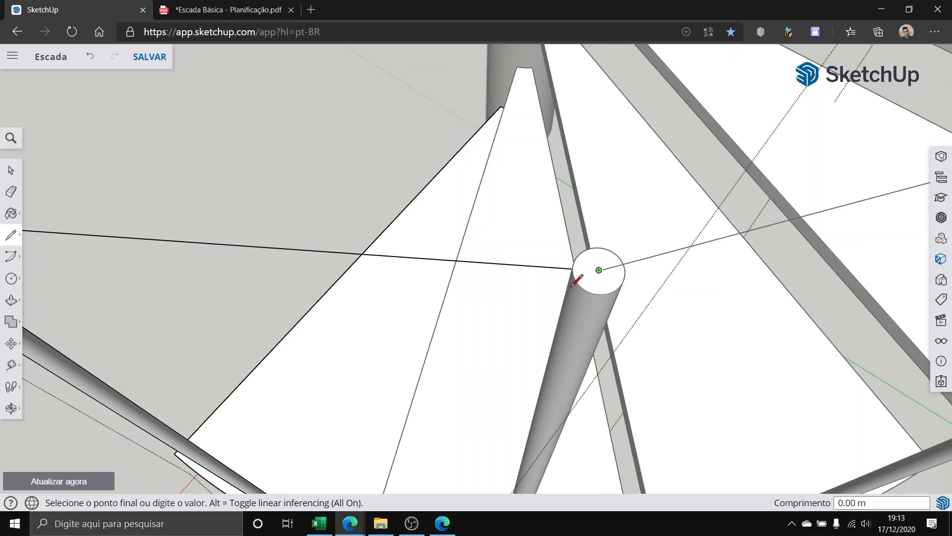
Step: Draw a vertical line down the second post's axis from its top centre, ending above the tread
{"action": "middle_click_drag", "start_coordinate": [531, 336], "coordinate": [546, 255]}
{"action": "scroll", "coordinate": [552, 234], "scroll_direction": "up", "scroll_amount": 5}
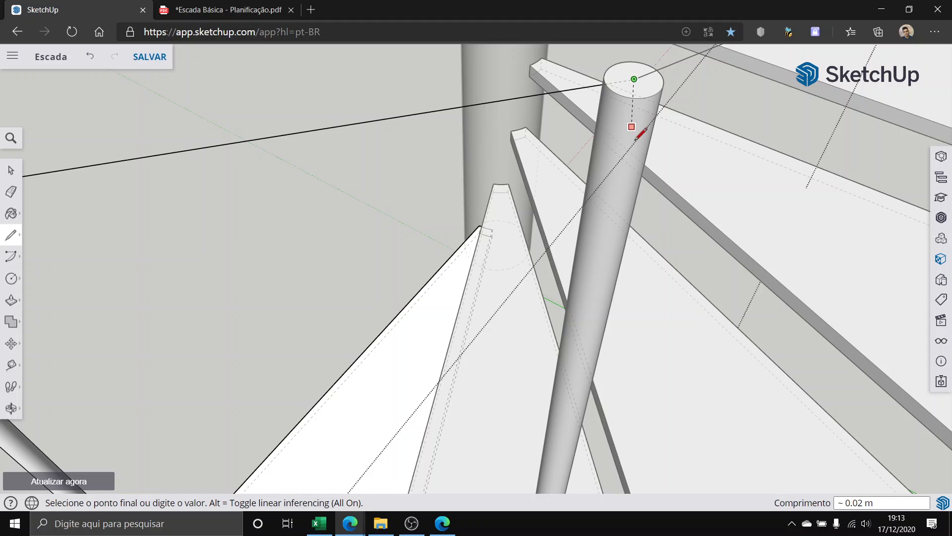
{"action": "middle_click_drag", "start_coordinate": [636, 72], "coordinate": [612, 142]}
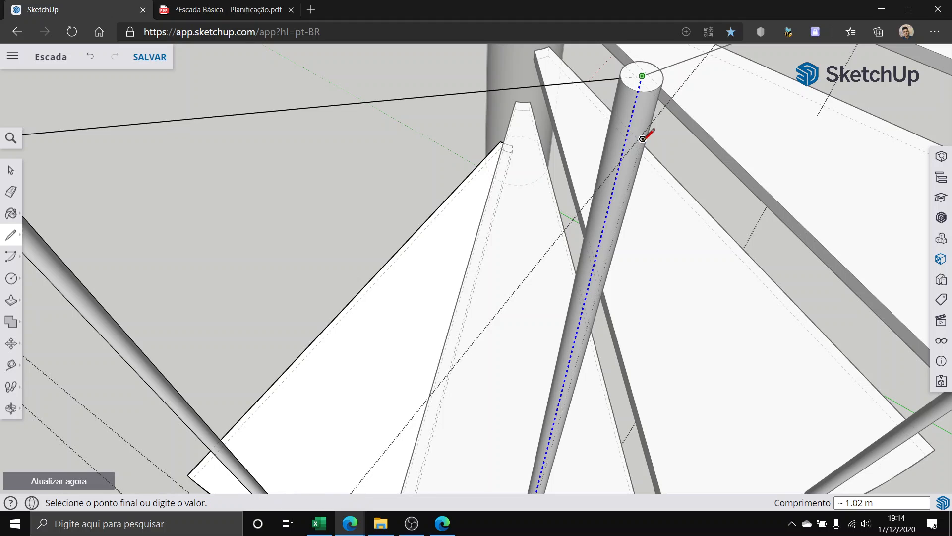
{"action": "scroll", "coordinate": [620, 158], "scroll_direction": "down", "scroll_amount": 1}
{"action": "mouse_move", "coordinate": [621, 159]}
{"action": "middle_mouse_down"}
{"action": "mouse_move", "coordinate": [608, 78]}
{"action": "mouse_move", "coordinate": [620, 143]}
{"action": "middle_mouse_up"}
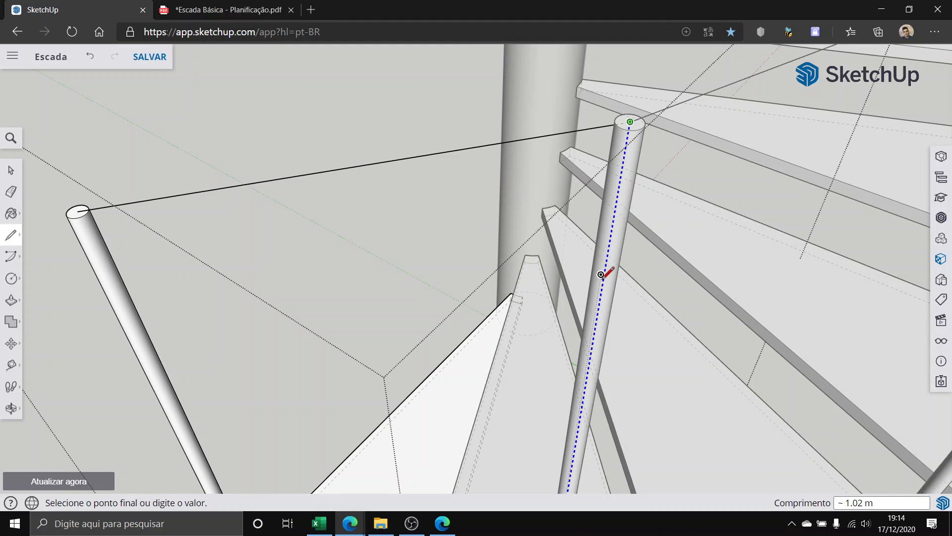
{"action": "mouse_move", "coordinate": [600, 286]}
{"action": "middle_mouse_down"}
{"action": "mouse_move", "coordinate": [578, 201]}
{"action": "mouse_move", "coordinate": [596, 238]}
{"action": "middle_mouse_up"}
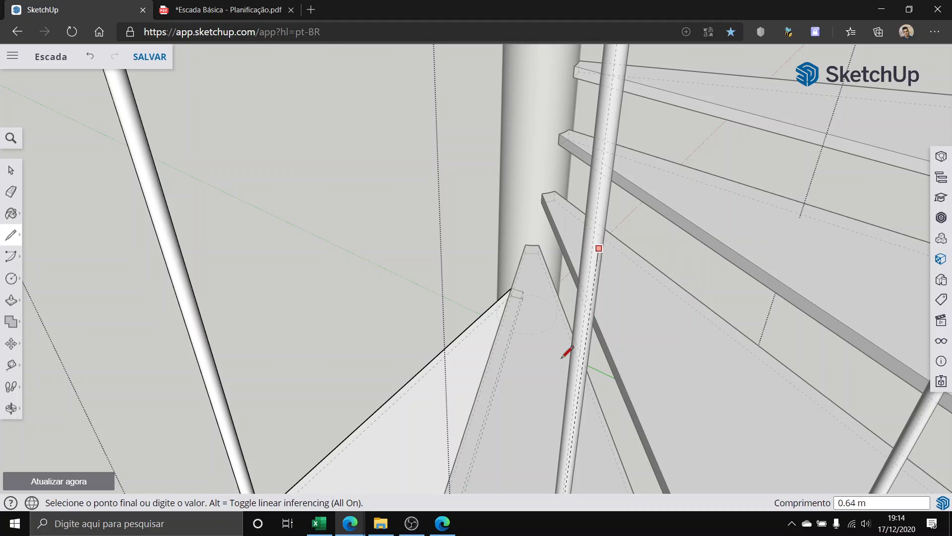
{"action": "scroll", "coordinate": [568, 353], "scroll_direction": "down", "scroll_amount": 1}
{"action": "mouse_move", "coordinate": [593, 314]}
{"action": "middle_mouse_down"}
{"action": "mouse_move", "coordinate": [635, 245]}
{"action": "mouse_move", "coordinate": [664, 245]}
{"action": "middle_mouse_up"}
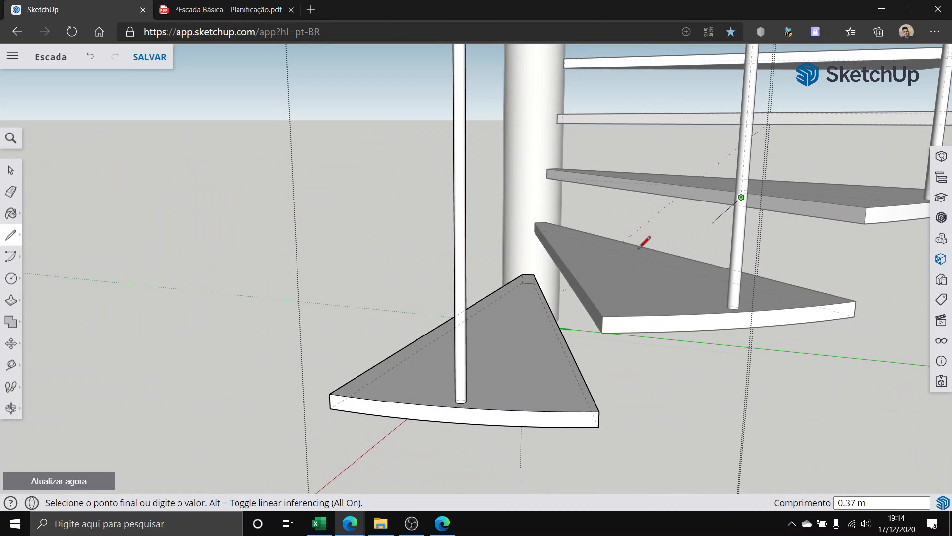
{"action": "scroll", "coordinate": [544, 272], "scroll_direction": "up", "scroll_amount": 3}
{"action": "key", "text": "Escape"}
{"action": "mouse_move", "coordinate": [509, 318]}
{"action": "middle_mouse_down"}
{"action": "mouse_move", "coordinate": [519, 342]}
{"action": "mouse_move", "coordinate": [559, 304]}
{"action": "middle_mouse_up"}
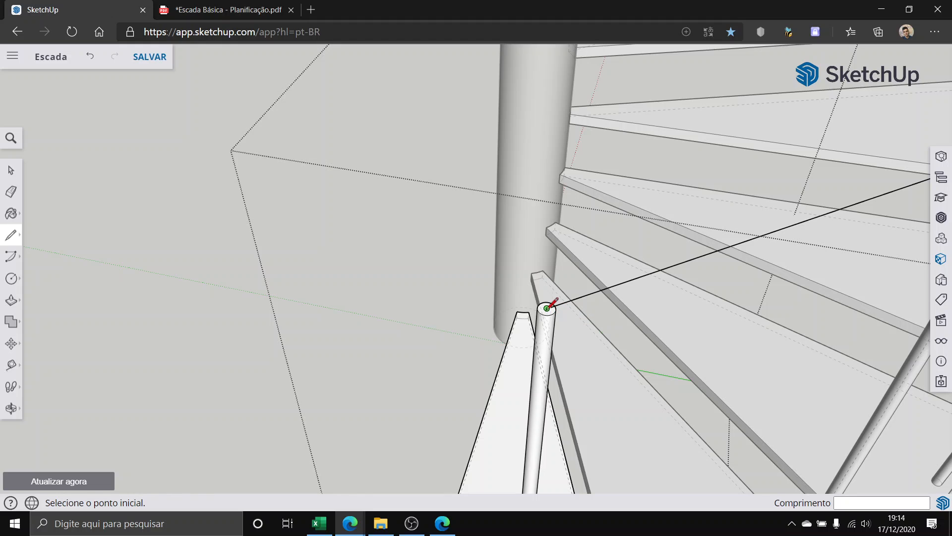
Step: Draw a 1 m vertical line down the first post's axis from its top centre
{"action": "left_click", "coordinate": [547, 307]}
{"action": "middle_click_drag", "start_coordinate": [529, 370], "coordinate": [539, 208]}
{"action": "scroll", "coordinate": [537, 214], "scroll_direction": "down", "scroll_amount": 3}
{"action": "scroll", "coordinate": [547, 436], "scroll_direction": "up", "scroll_amount": 3}
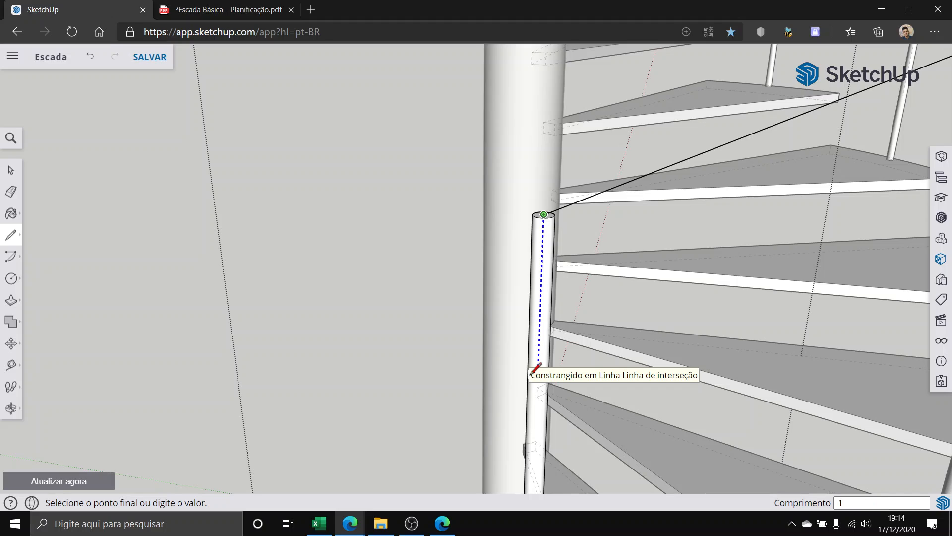
Step: Connect the lower ends of the two vertical lines to close the railing panel face between the first two posts
{"action": "middle_click_drag", "start_coordinate": [535, 369], "coordinate": [655, 399]}
{"action": "scroll", "coordinate": [670, 436], "scroll_direction": "down", "scroll_amount": 3}
{"action": "scroll", "coordinate": [683, 482], "scroll_direction": "up", "scroll_amount": 4}
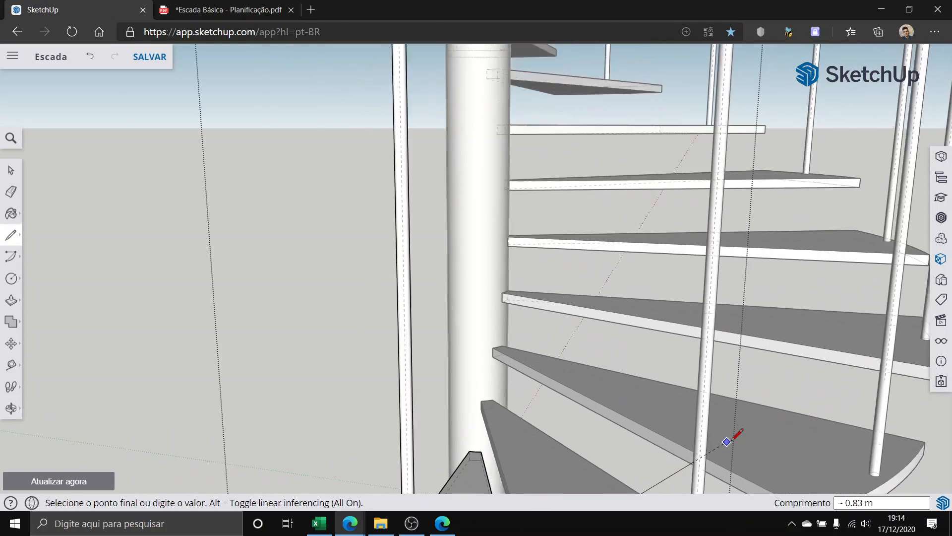
{"action": "scroll", "coordinate": [728, 437], "scroll_direction": "down", "scroll_amount": 2}
{"action": "scroll", "coordinate": [735, 431], "scroll_direction": "down", "scroll_amount": 5}
{"action": "scroll", "coordinate": [723, 447], "scroll_direction": "up", "scroll_amount": 2}
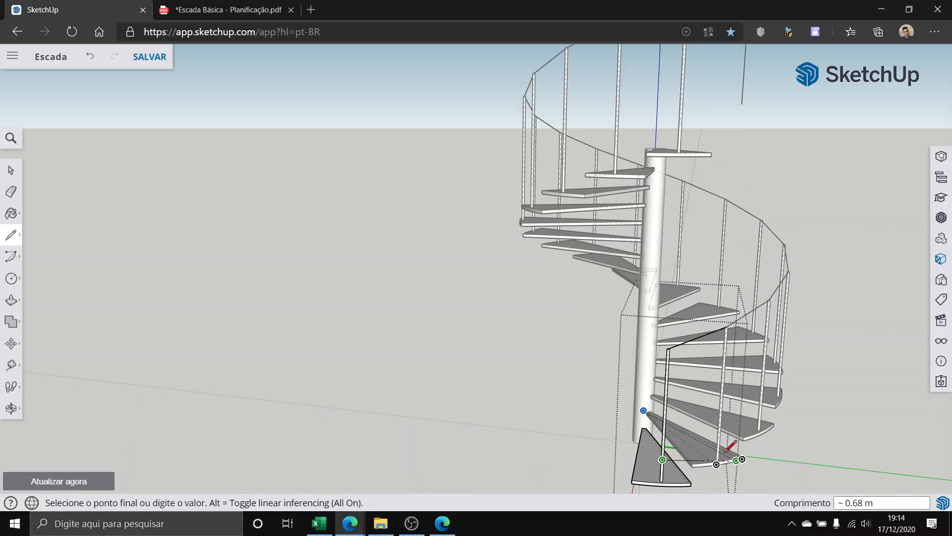
{"action": "scroll", "coordinate": [716, 453], "scroll_direction": "up", "scroll_amount": 2}
{"action": "scroll", "coordinate": [703, 460], "scroll_direction": "up", "scroll_amount": 3}
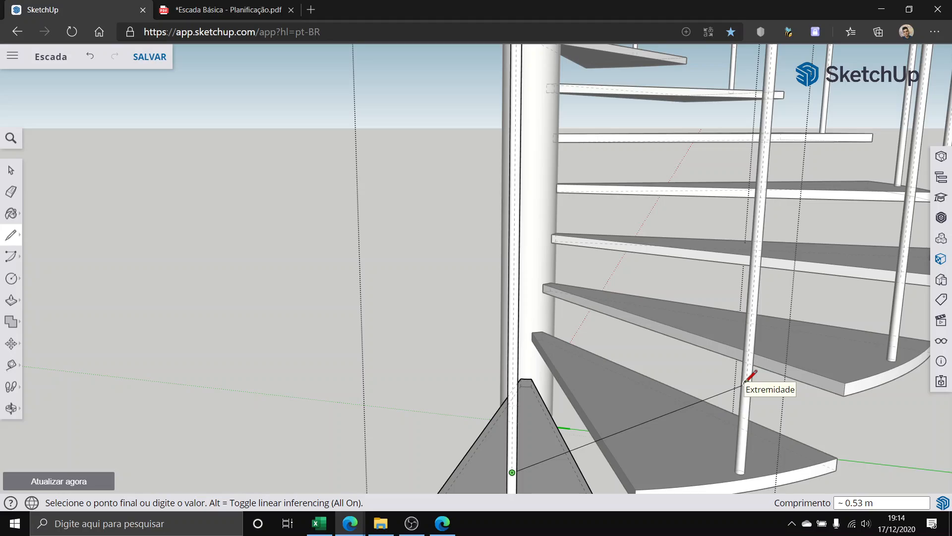
{"action": "left_click", "coordinate": [751, 375]}
Step: Examine the railing panels from several sides around the whole staircase
{"action": "scroll", "coordinate": [495, 346], "scroll_direction": "down", "scroll_amount": 5}
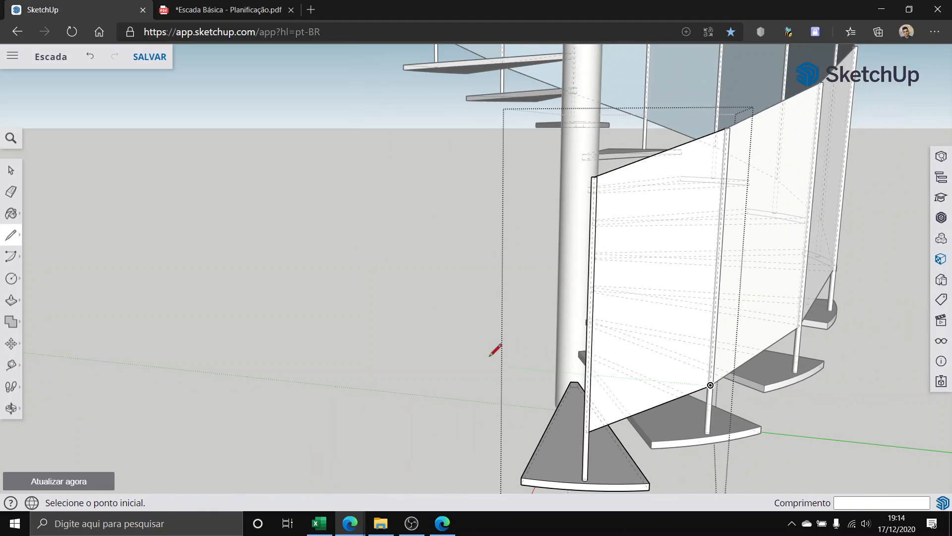
{"action": "middle_click_drag", "start_coordinate": [495, 346], "coordinate": [705, 391]}
{"action": "scroll", "coordinate": [705, 391], "scroll_direction": "down", "scroll_amount": 3}
{"action": "scroll", "coordinate": [686, 380], "scroll_direction": "down", "scroll_amount": 3}
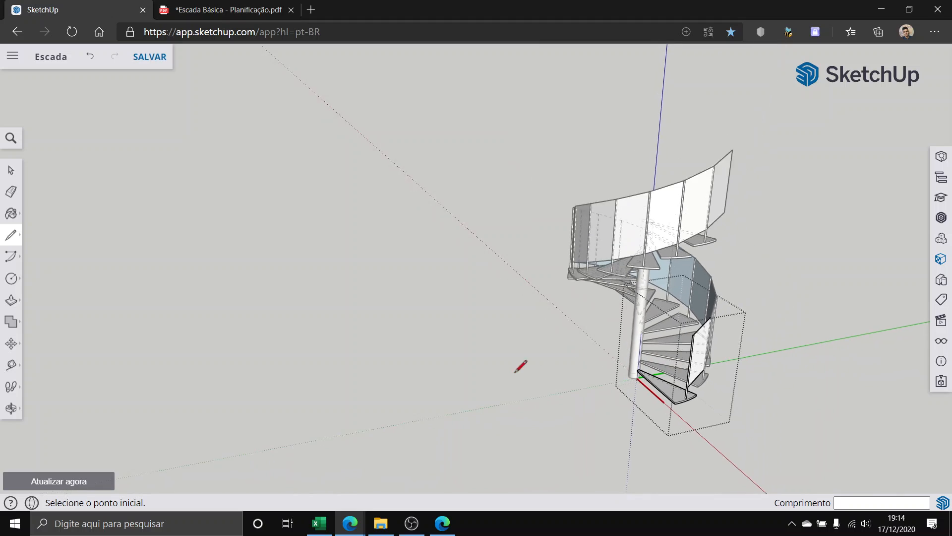
{"action": "middle_click_drag", "start_coordinate": [519, 365], "coordinate": [429, 340]}
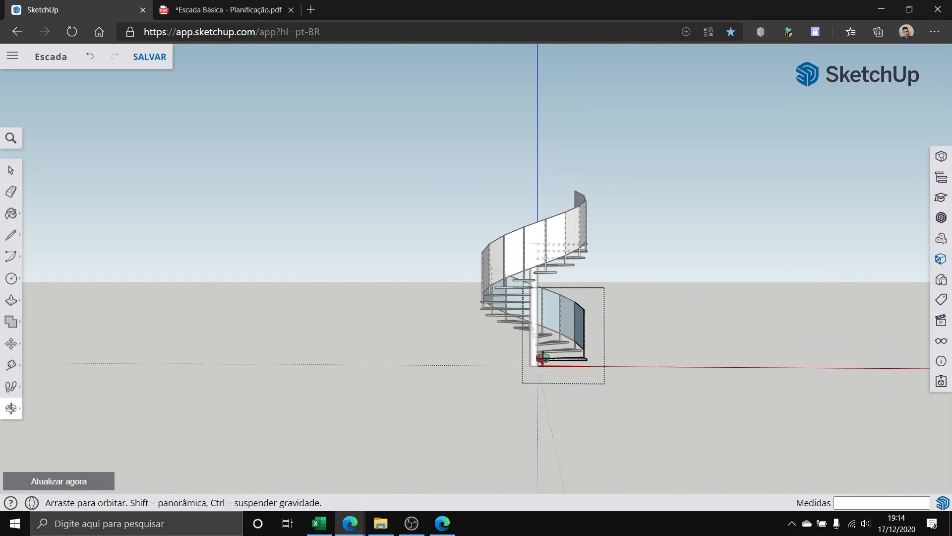
{"action": "middle_click_drag", "start_coordinate": [501, 362], "coordinate": [459, 357]}
{"action": "scroll", "coordinate": [478, 302], "scroll_direction": "up", "scroll_amount": 5}
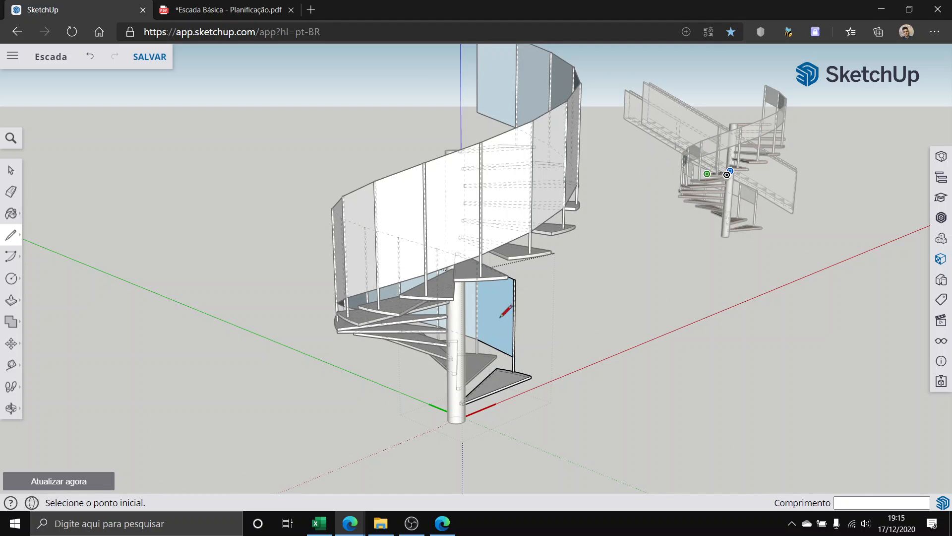
Step: Examine the first railing panel and its two posts up close from the outside and from above
{"action": "middle_click_drag", "start_coordinate": [477, 339], "coordinate": [366, 319]}
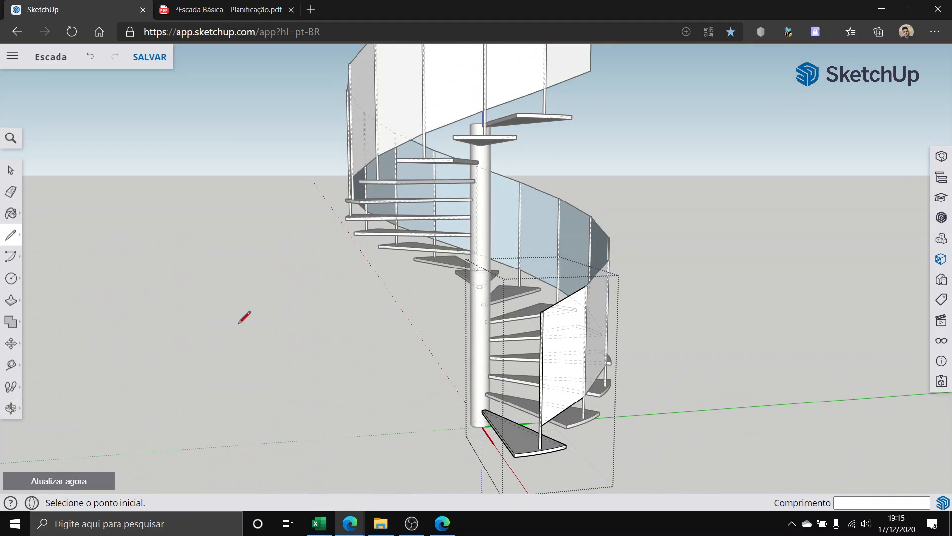
{"action": "left_click", "coordinate": [4, 175]}
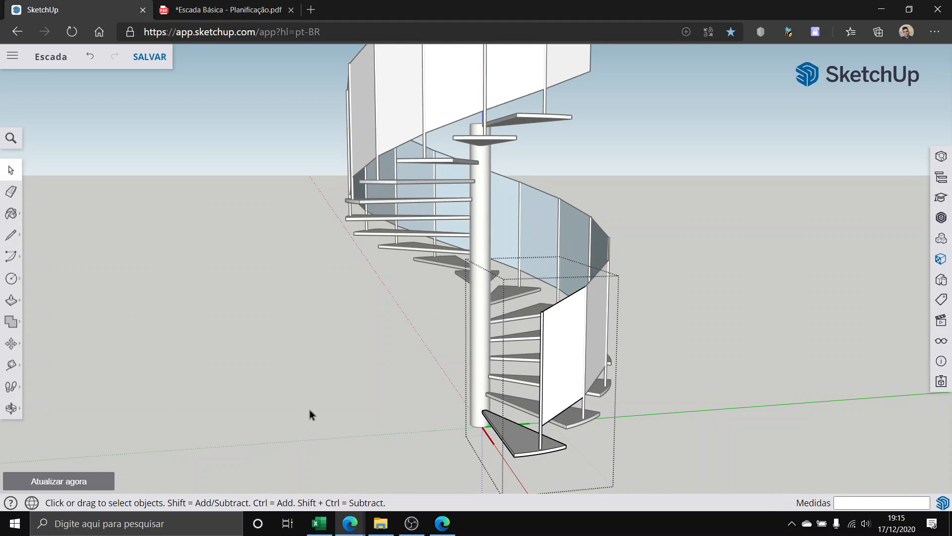
{"action": "scroll", "coordinate": [549, 425], "scroll_direction": "up", "scroll_amount": 6}
{"action": "scroll", "coordinate": [501, 434], "scroll_direction": "down", "scroll_amount": 4}
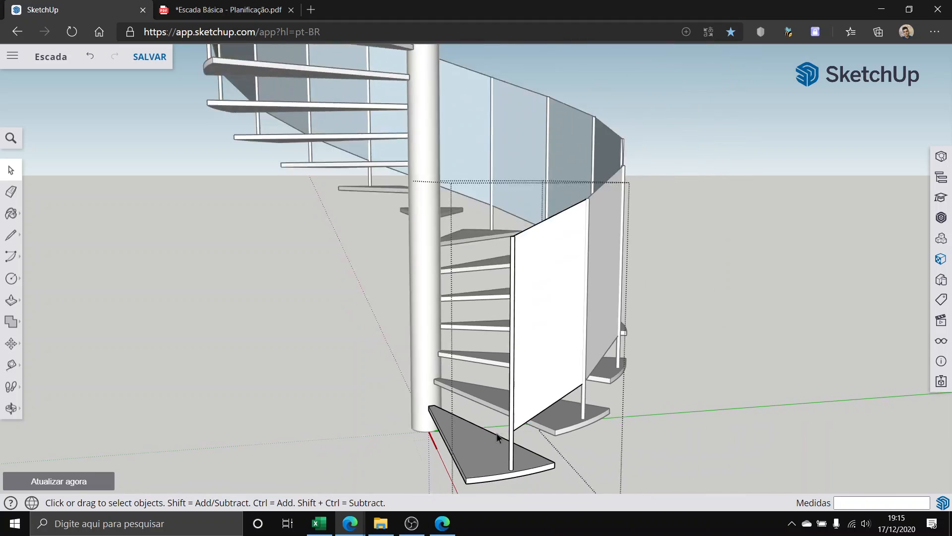
{"action": "middle_click_drag", "start_coordinate": [536, 422], "coordinate": [268, 351]}
{"action": "scroll", "coordinate": [635, 338], "scroll_direction": "up", "scroll_amount": 8}
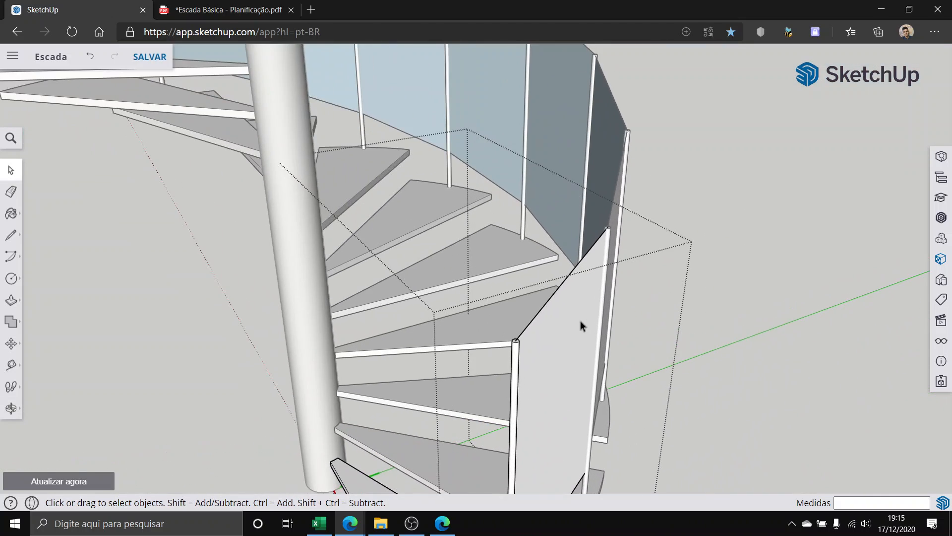
{"action": "middle_click_drag", "start_coordinate": [580, 320], "coordinate": [635, 404]}
{"action": "scroll", "coordinate": [640, 417], "scroll_direction": "up", "scroll_amount": 5}
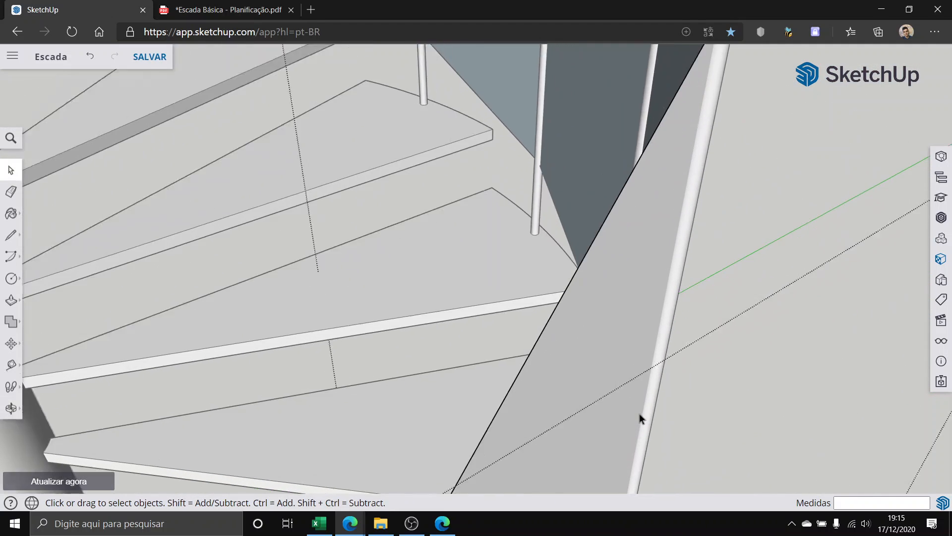
{"action": "scroll", "coordinate": [546, 386], "scroll_direction": "down", "scroll_amount": 2}
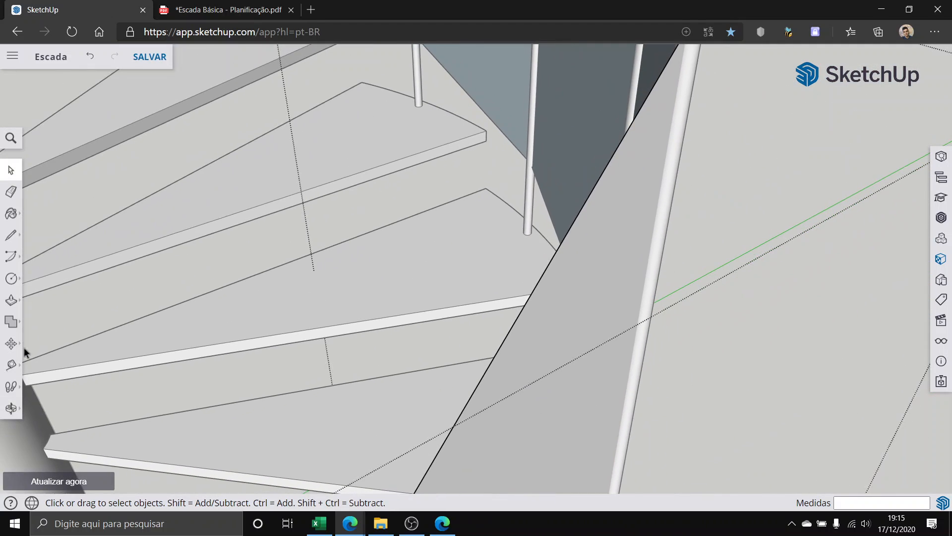
{"action": "left_click", "coordinate": [11, 299]}
{"action": "scroll", "coordinate": [251, 303], "scroll_direction": "down", "scroll_amount": 4}
{"action": "left_click", "coordinate": [10, 176]}
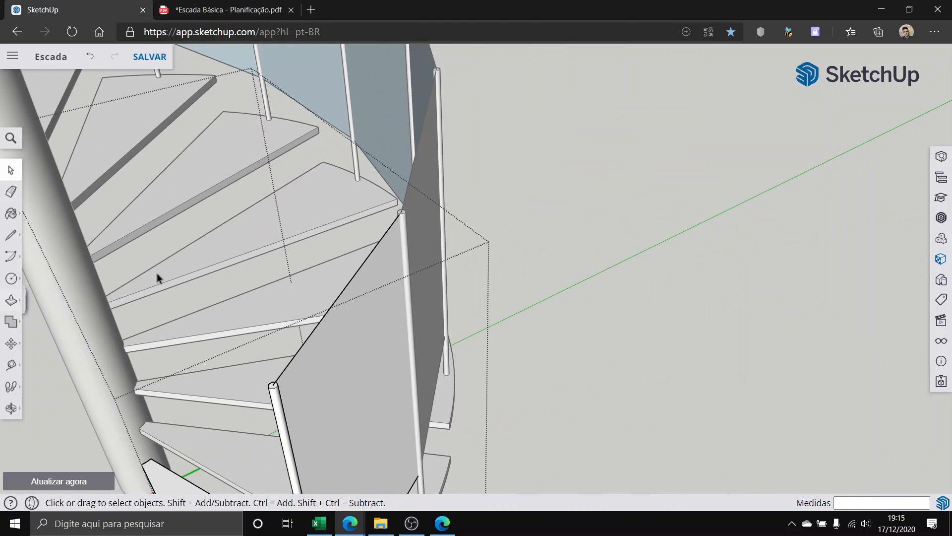
{"action": "scroll", "coordinate": [185, 297], "scroll_direction": "down", "scroll_amount": 3}
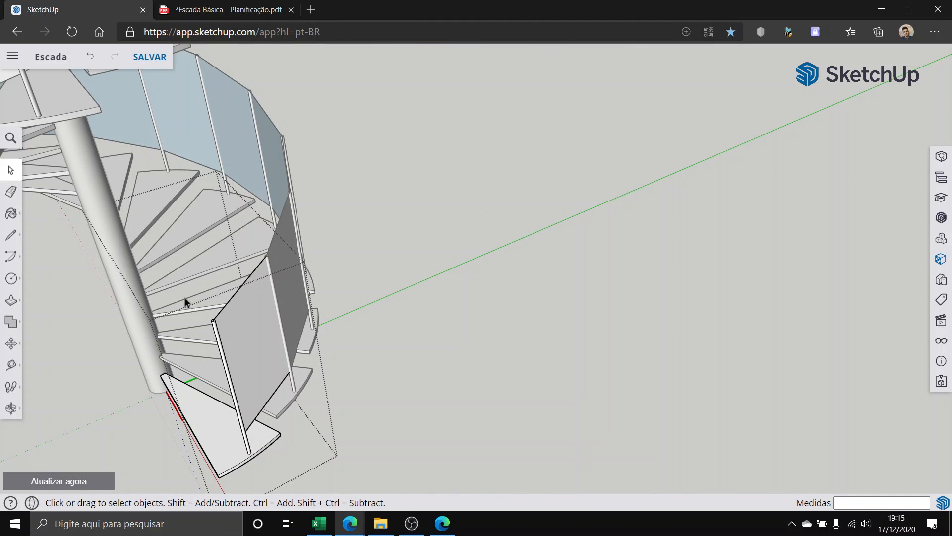
{"action": "scroll", "coordinate": [186, 301], "scroll_direction": "up", "scroll_amount": 5}
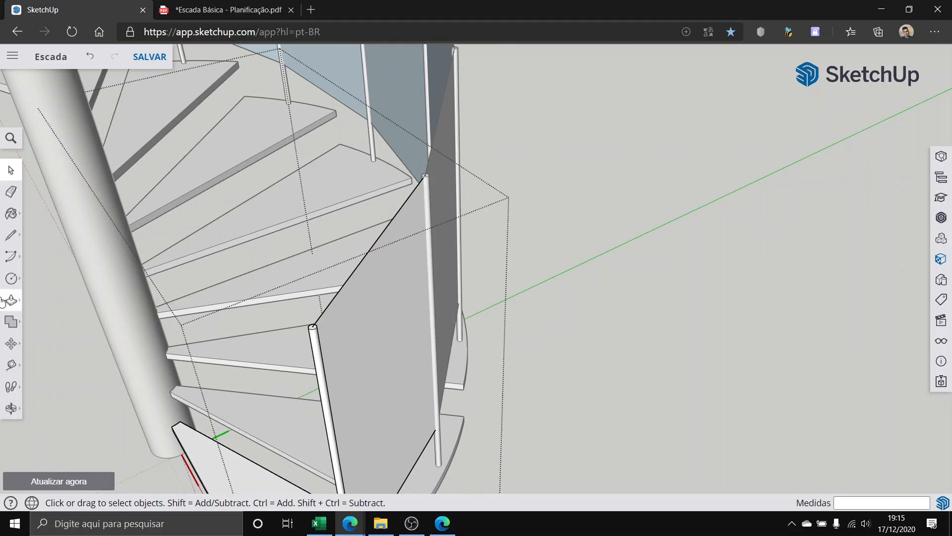
Step: Try thickening the first railing panel by 0.01 m on its outer side with Push/Pull
{"action": "left_click", "coordinate": [11, 300]}
{"action": "scroll", "coordinate": [248, 290], "scroll_direction": "up", "scroll_amount": 3}
{"action": "left_click", "coordinate": [419, 322]}
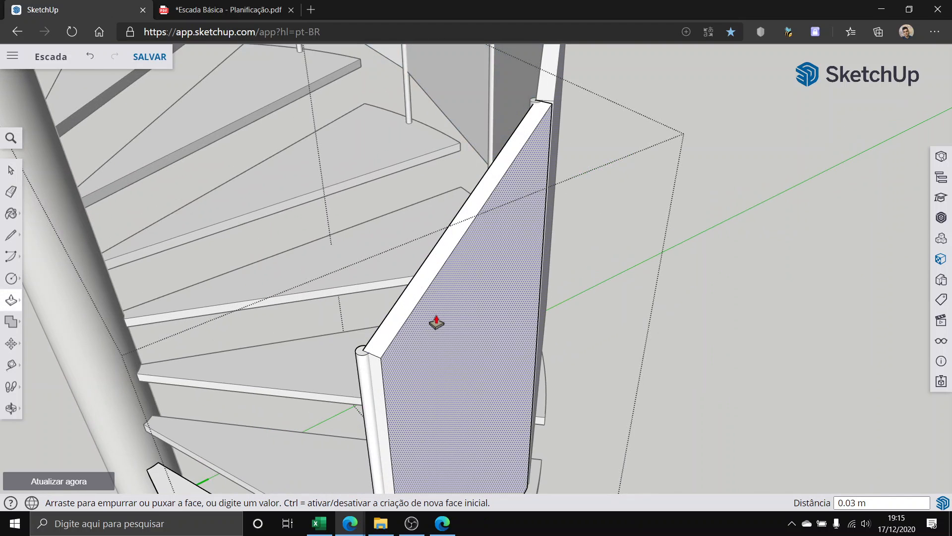
{"action": "type", "text": ".01"}
{"action": "key", "text": "Return"}
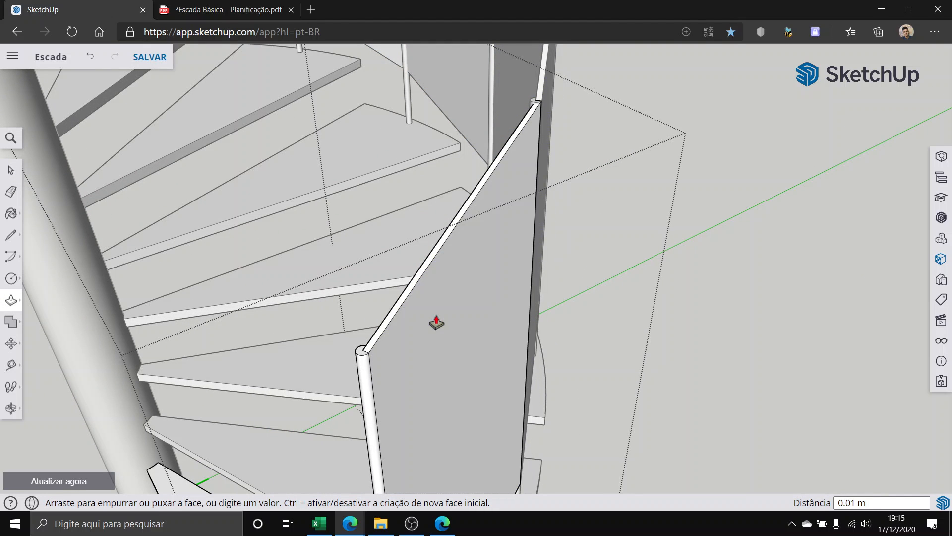
{"action": "scroll", "coordinate": [436, 322], "scroll_direction": "up", "scroll_amount": 1}
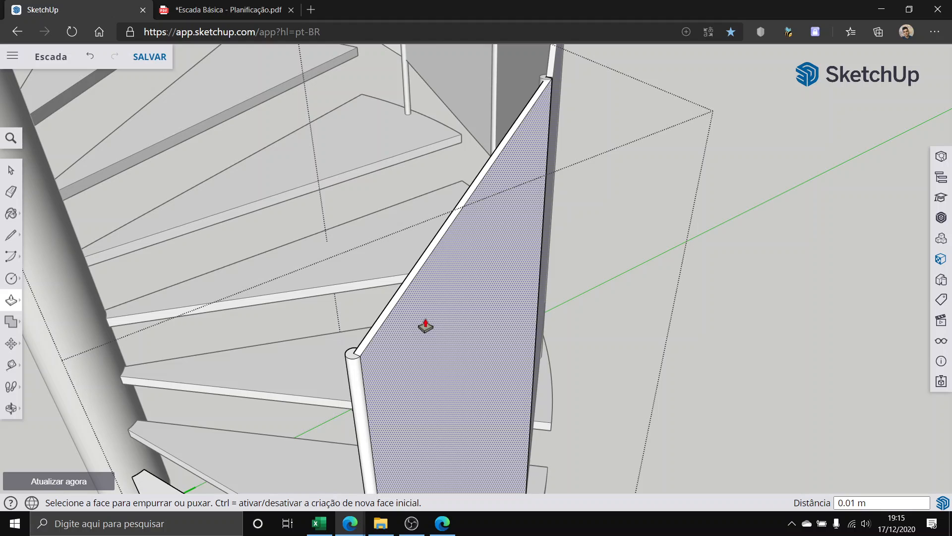
{"action": "key", "text": "ctrl+z"}
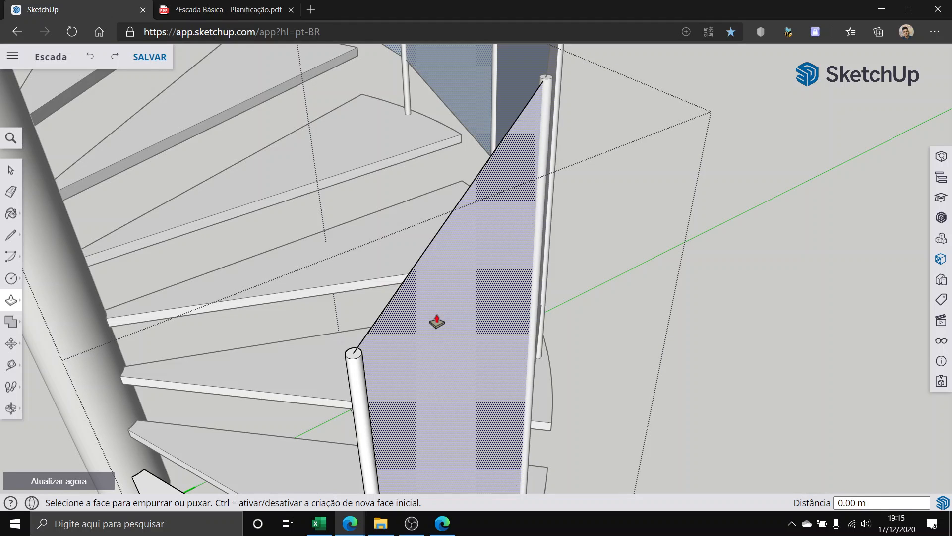
Step: Push/Pull the outer and inner faces of the first railing panel outward by 0.005 m each
{"action": "left_click", "coordinate": [437, 322]}
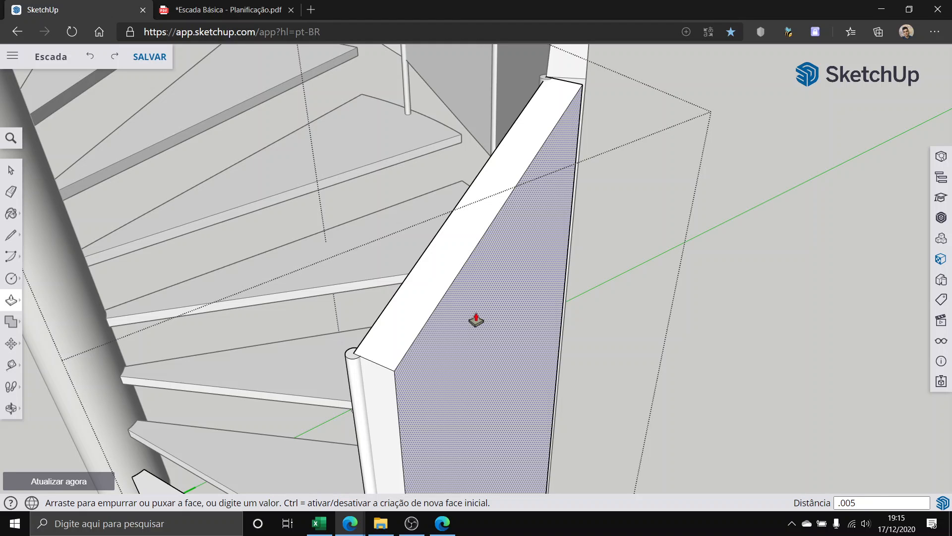
{"action": "key", "text": "Return"}
{"action": "middle_click_drag", "start_coordinate": [474, 321], "coordinate": [642, 244]}
{"action": "scroll", "coordinate": [642, 244], "scroll_direction": "up", "scroll_amount": 3}
{"action": "left_click", "coordinate": [654, 229]}
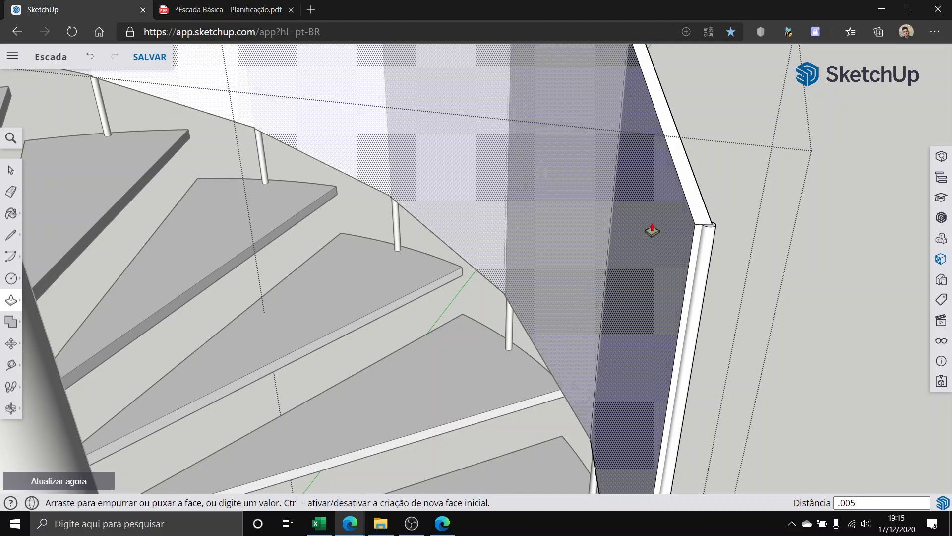
{"action": "key", "text": "Return"}
{"action": "scroll", "coordinate": [567, 159], "scroll_direction": "down", "scroll_amount": 10}
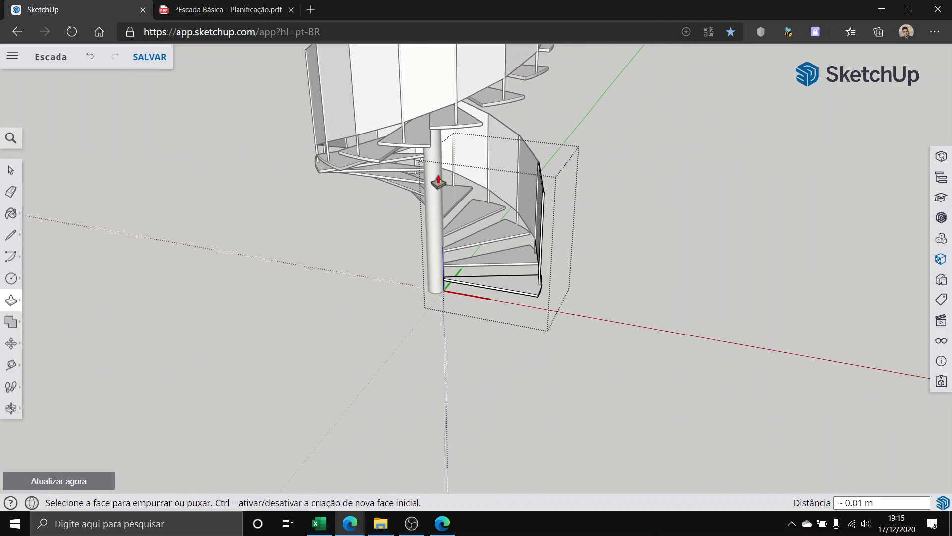
Step: Examine the thickened railing panels from several sides, from the whole staircase down to the lowest tread
{"action": "left_click", "coordinate": [6, 174]}
{"action": "scroll", "coordinate": [310, 161], "scroll_direction": "down", "scroll_amount": 7}
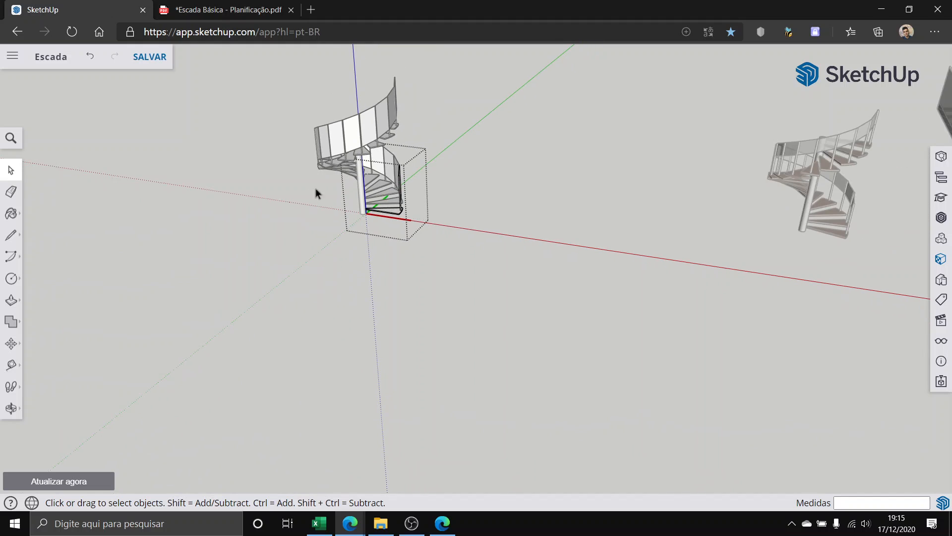
{"action": "middle_click_drag", "start_coordinate": [316, 189], "coordinate": [417, 151]}
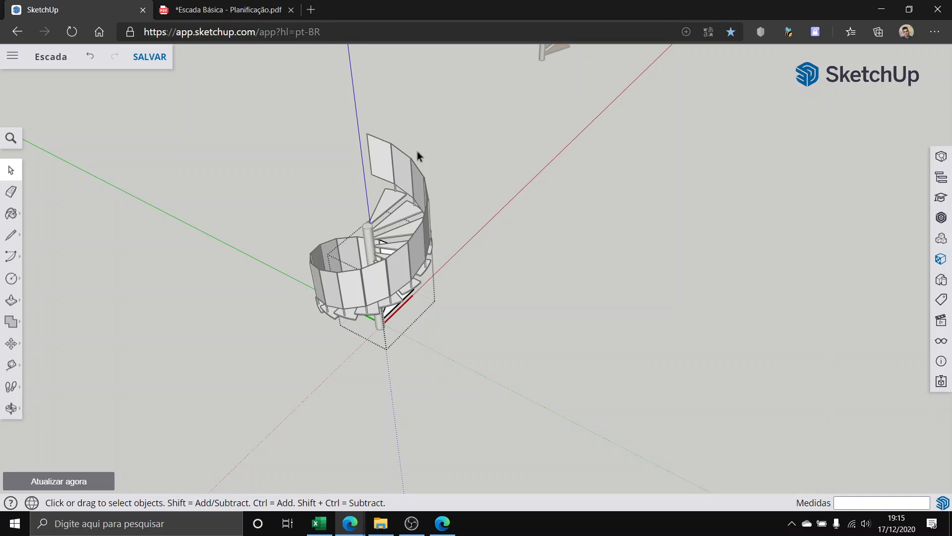
{"action": "scroll", "coordinate": [436, 182], "scroll_direction": "up", "scroll_amount": 5}
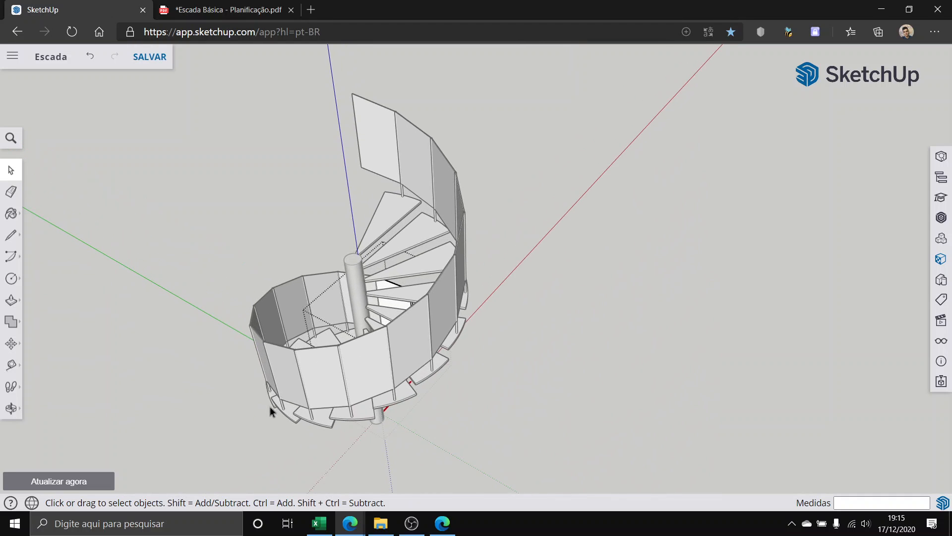
{"action": "middle_click_drag", "start_coordinate": [269, 406], "coordinate": [587, 222]}
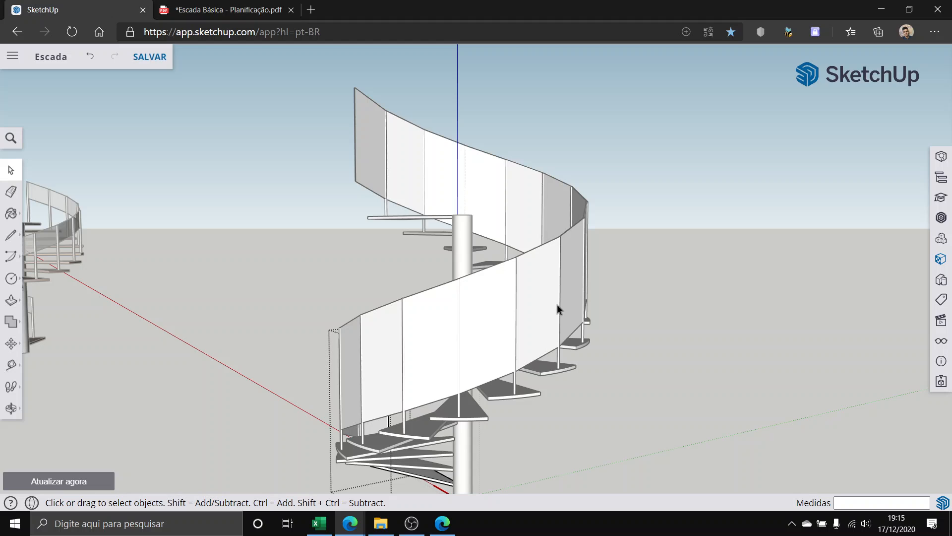
{"action": "scroll", "coordinate": [501, 361], "scroll_direction": "up", "scroll_amount": 4}
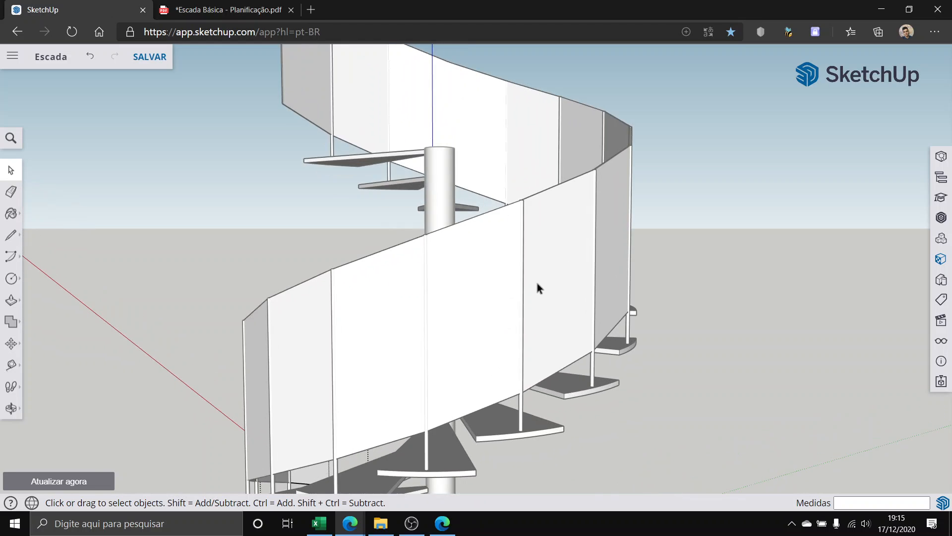
{"action": "middle_click_drag", "start_coordinate": [538, 288], "coordinate": [222, 285]}
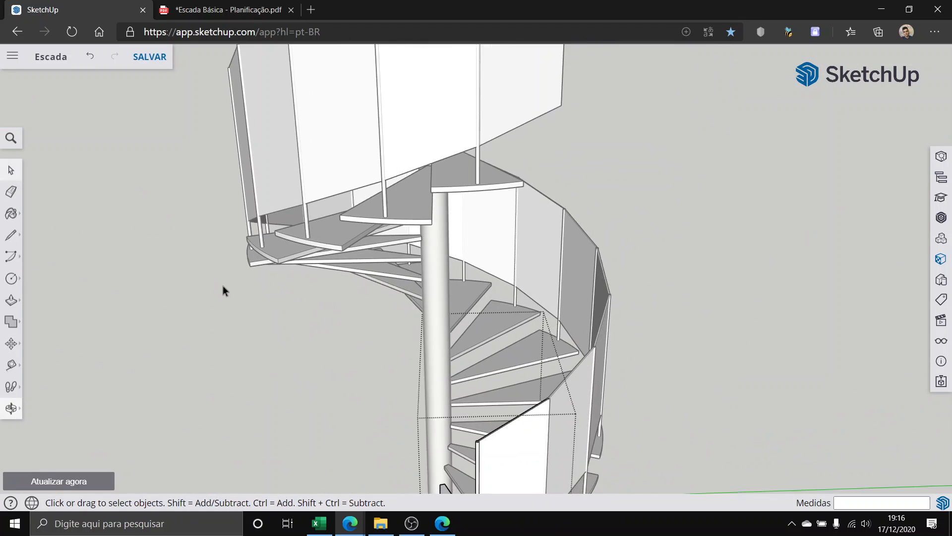
{"action": "scroll", "coordinate": [222, 285], "scroll_direction": "down", "scroll_amount": 2}
{"action": "scroll", "coordinate": [456, 407], "scroll_direction": "up", "scroll_amount": 4}
{"action": "scroll", "coordinate": [395, 419], "scroll_direction": "up", "scroll_amount": 8}
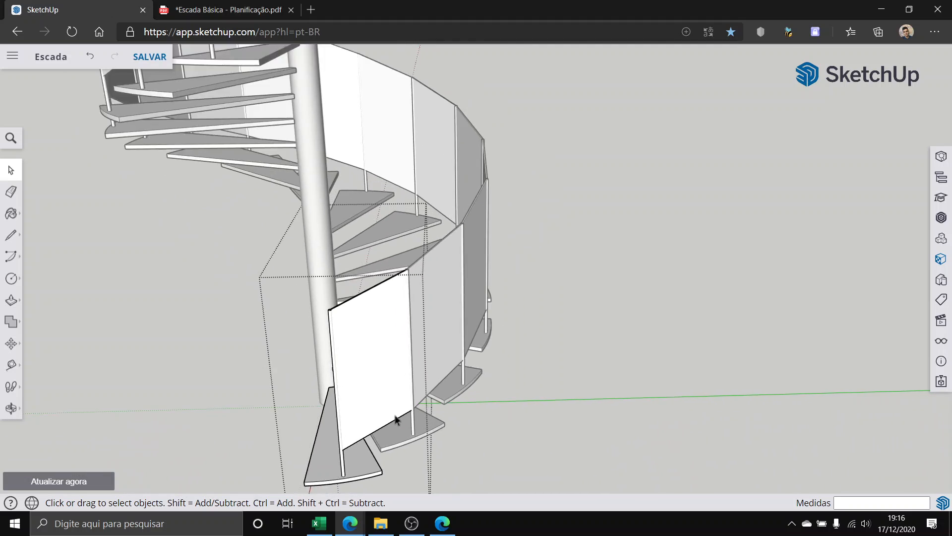
{"action": "scroll", "coordinate": [223, 391], "scroll_direction": "down", "scroll_amount": 4}
{"action": "middle_click_drag", "start_coordinate": [224, 390], "coordinate": [19, 275]}
{"action": "middle_click_drag", "start_coordinate": [238, 270], "coordinate": [111, 309]}
Step: Paint the first railing post with the Alumínio material from the Metal collection
{"action": "left_click", "coordinate": [11, 213]}
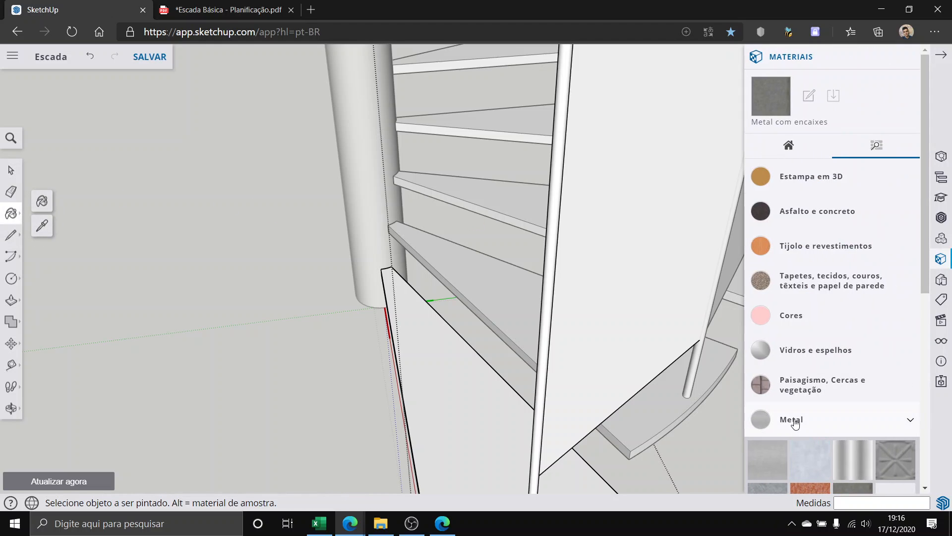
{"action": "left_click", "coordinate": [796, 423]}
{"action": "mouse_move", "coordinate": [553, 336]}
{"action": "middle_mouse_down"}
{"action": "mouse_move", "coordinate": [518, 219]}
{"action": "mouse_move", "coordinate": [545, 252]}
{"action": "middle_mouse_up"}
{"action": "left_click", "coordinate": [785, 422]}
{"action": "left_click", "coordinate": [767, 460]}
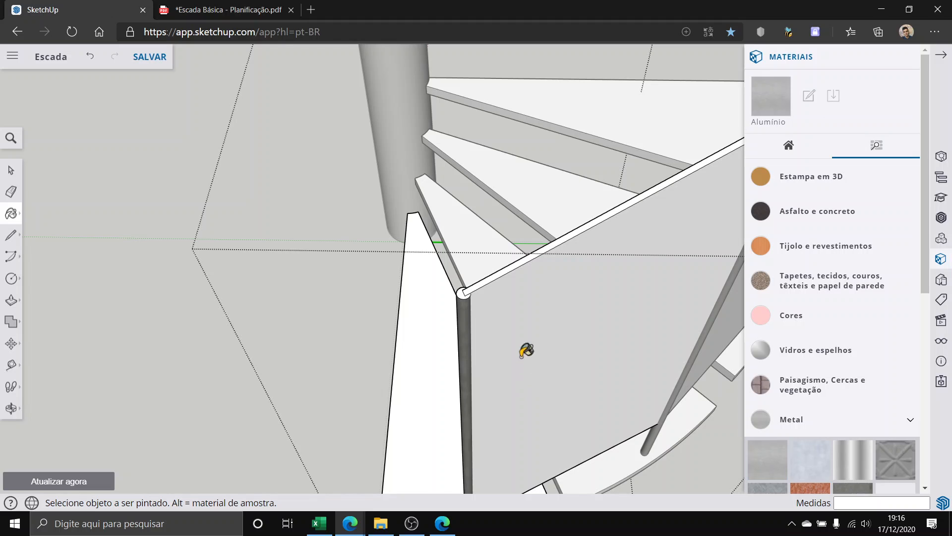
{"action": "left_click", "coordinate": [468, 314]}
Step: Paint the outer face of the first railing panel with Vidro translúcido cinza from the Vidros e espelhos collection
{"action": "mouse_move", "coordinate": [451, 400]}
{"action": "middle_mouse_down"}
{"action": "mouse_move", "coordinate": [432, 278]}
{"action": "mouse_move", "coordinate": [442, 231]}
{"action": "mouse_move", "coordinate": [499, 159]}
{"action": "middle_mouse_up"}
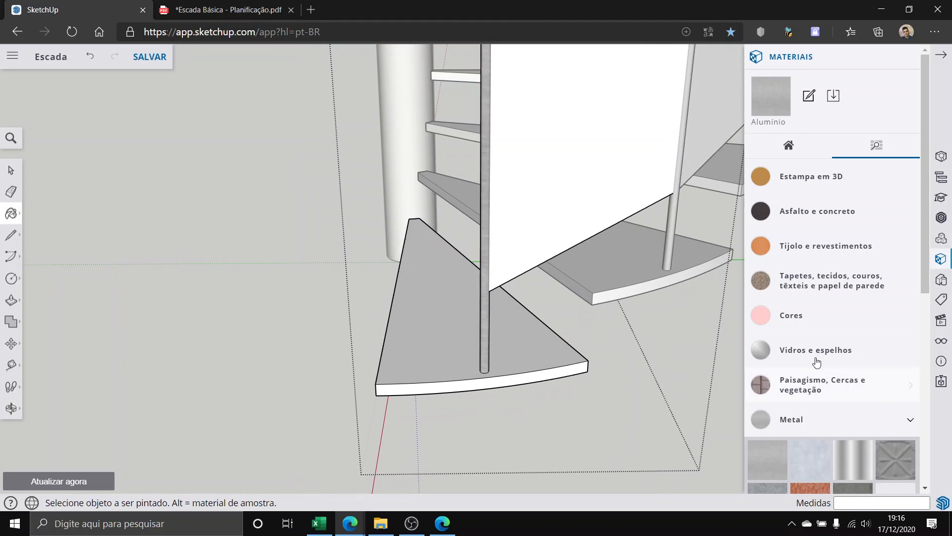
{"action": "left_click", "coordinate": [817, 433]}
{"action": "left_click", "coordinate": [800, 353]}
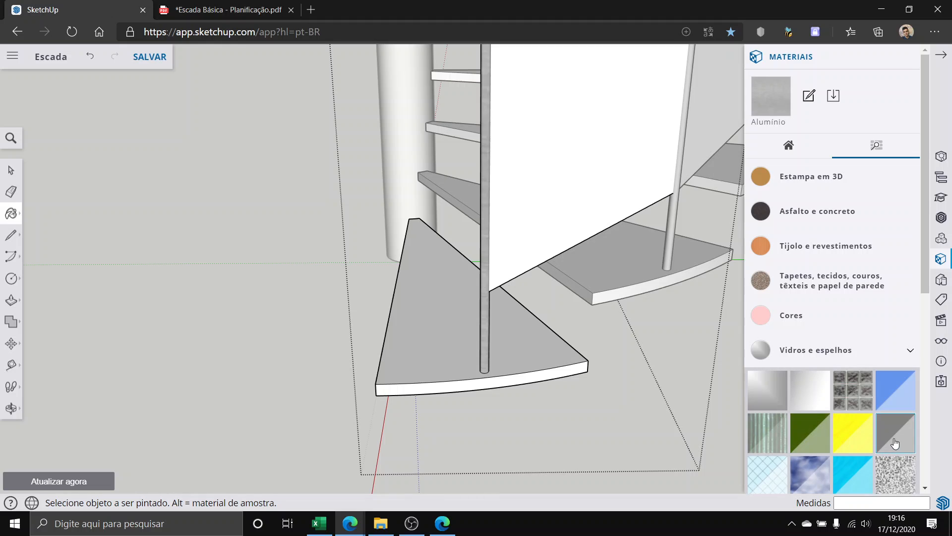
{"action": "left_click", "coordinate": [891, 443]}
{"action": "left_click", "coordinate": [605, 183]}
{"action": "scroll", "coordinate": [550, 192], "scroll_direction": "up", "scroll_amount": 3}
{"action": "mouse_move", "coordinate": [550, 191]}
{"action": "middle_mouse_down"}
{"action": "mouse_move", "coordinate": [516, 291]}
{"action": "mouse_move", "coordinate": [328, 315]}
{"action": "mouse_move", "coordinate": [721, 296]}
{"action": "mouse_move", "coordinate": [654, 188]}
{"action": "middle_mouse_up"}
Step: Apply Vidro translúcido cinza to the inner face and top edge of the first railing panel
{"action": "scroll", "coordinate": [298, 317], "scroll_direction": "down", "scroll_amount": 5}
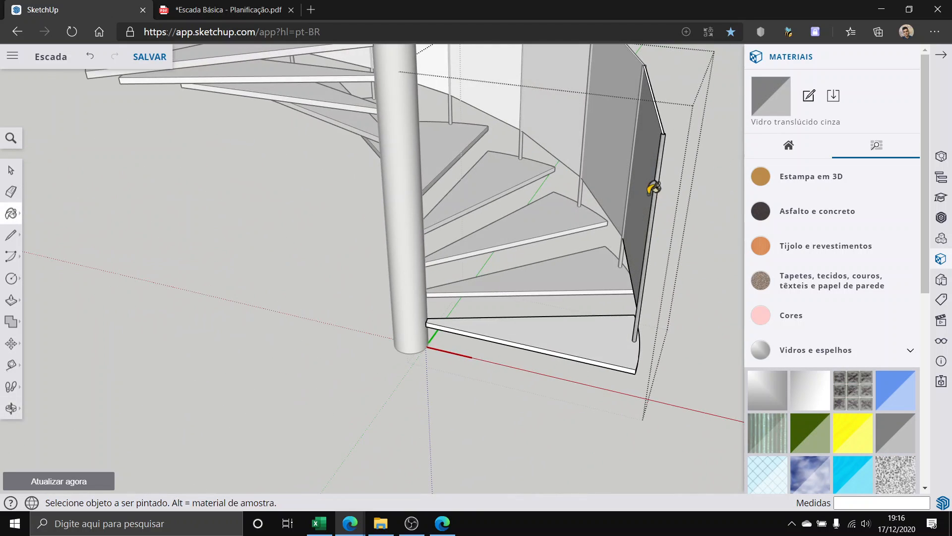
{"action": "scroll", "coordinate": [645, 164], "scroll_direction": "up", "scroll_amount": 10}
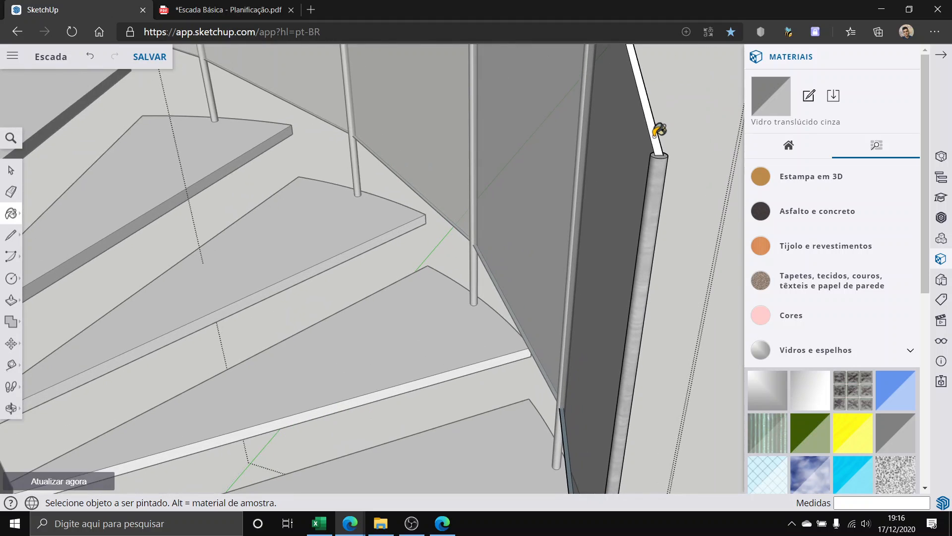
{"action": "scroll", "coordinate": [655, 168], "scroll_direction": "up", "scroll_amount": 6}
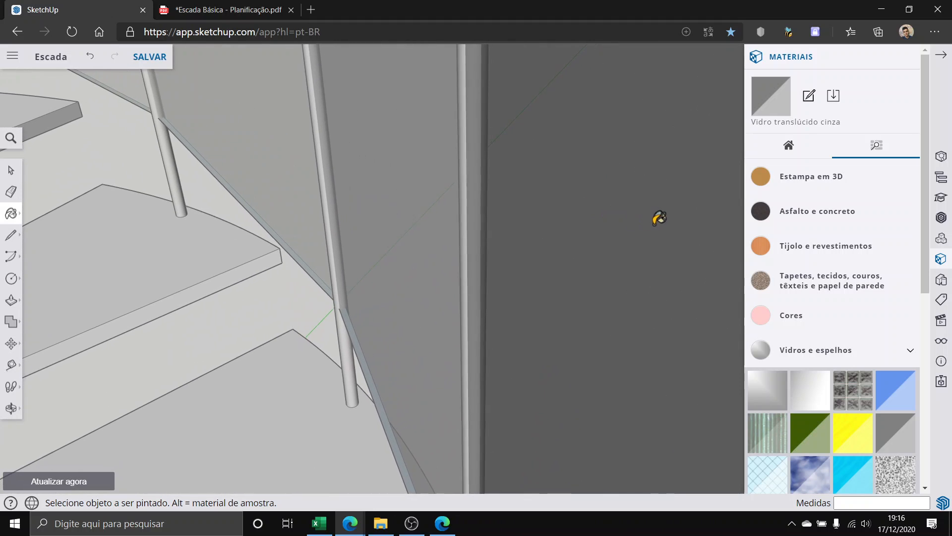
{"action": "mouse_move", "coordinate": [657, 217]}
{"action": "middle_mouse_down"}
{"action": "mouse_move", "coordinate": [735, 233]}
{"action": "mouse_move", "coordinate": [725, 233]}
{"action": "middle_mouse_up"}
{"action": "scroll", "coordinate": [342, 223], "scroll_direction": "down", "scroll_amount": 4}
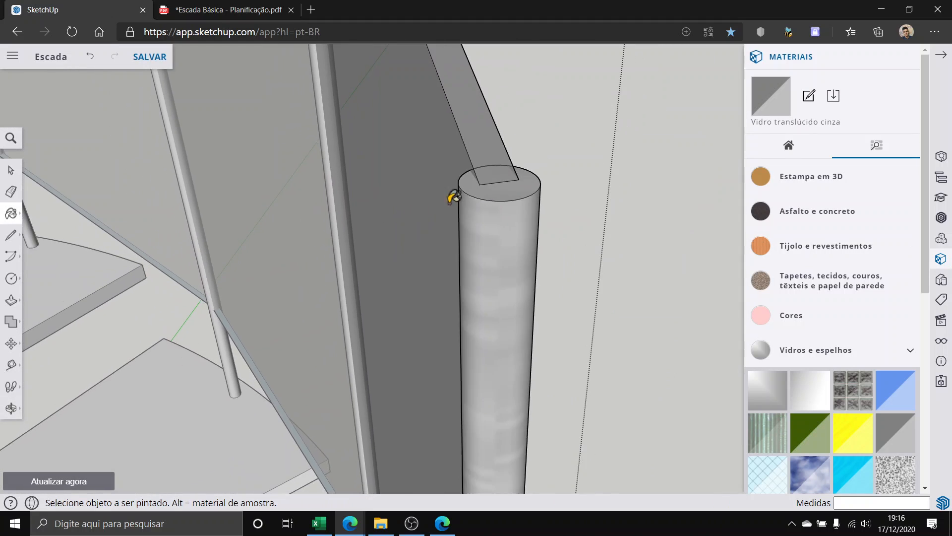
Step: Examine the glass panel's faces and its joint with the top of the first post up close
{"action": "scroll", "coordinate": [437, 149], "scroll_direction": "up", "scroll_amount": 4}
{"action": "scroll", "coordinate": [360, 161], "scroll_direction": "down", "scroll_amount": 2}
{"action": "scroll", "coordinate": [302, 171], "scroll_direction": "up", "scroll_amount": 2}
{"action": "scroll", "coordinate": [196, 175], "scroll_direction": "down", "scroll_amount": 1}
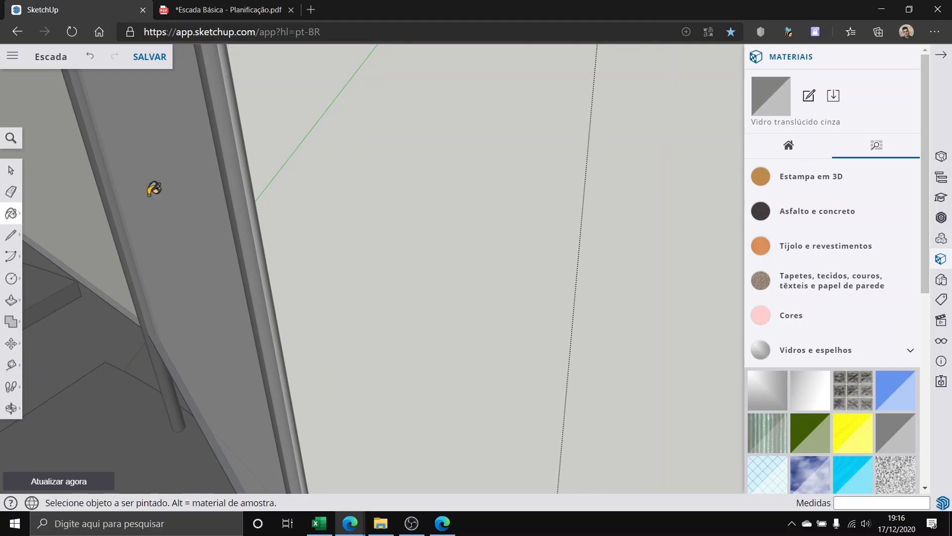
{"action": "scroll", "coordinate": [459, 210], "scroll_direction": "down", "scroll_amount": 3}
{"action": "scroll", "coordinate": [384, 156], "scroll_direction": "up", "scroll_amount": 5}
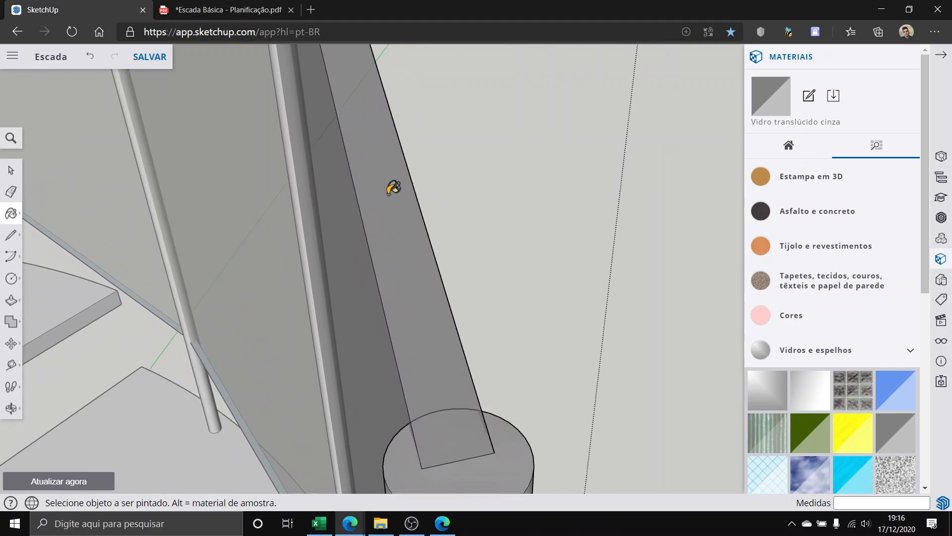
{"action": "scroll", "coordinate": [396, 190], "scroll_direction": "up", "scroll_amount": 3}
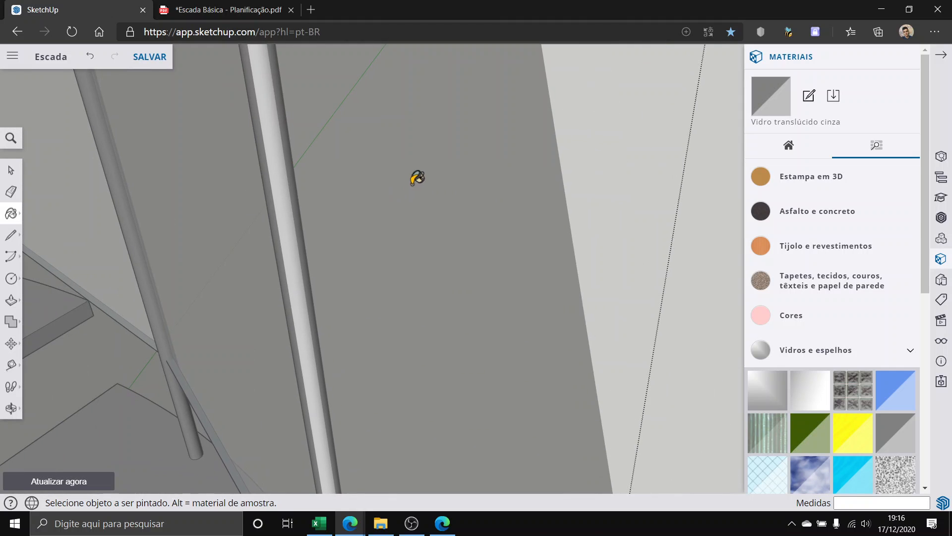
{"action": "mouse_move", "coordinate": [579, 231]}
{"action": "middle_mouse_down"}
{"action": "mouse_move", "coordinate": [446, 291]}
{"action": "mouse_move", "coordinate": [149, 272]}
{"action": "mouse_move", "coordinate": [248, 278]}
{"action": "middle_mouse_up"}
{"action": "scroll", "coordinate": [399, 251], "scroll_direction": "down", "scroll_amount": 10}
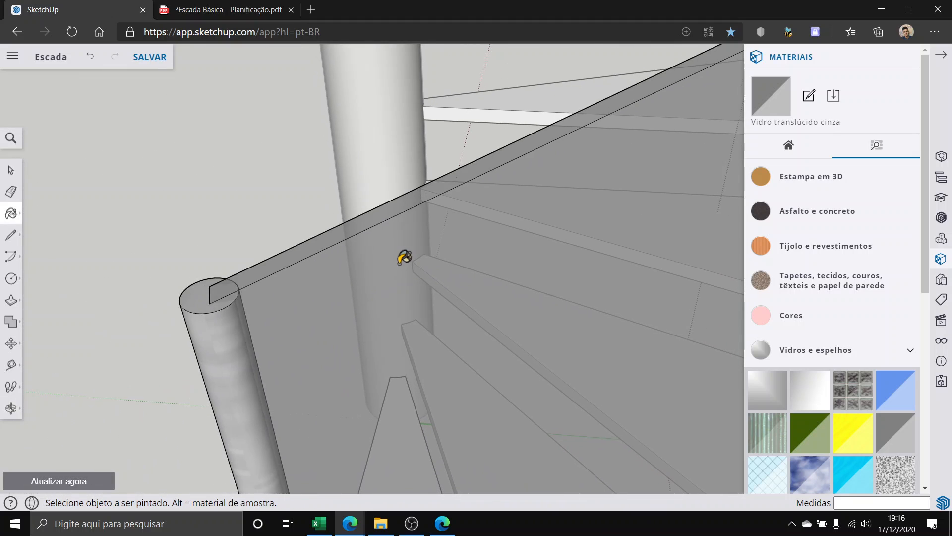
Step: Paint the lower edge of the first glass panel with Vidro translúcido cinza
{"action": "middle_click_drag", "start_coordinate": [499, 425], "coordinate": [550, 98]}
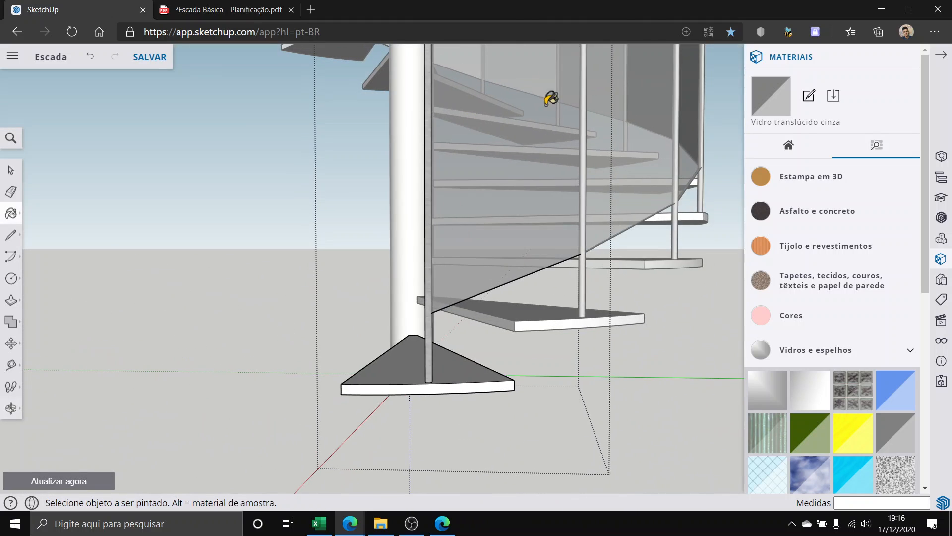
{"action": "scroll", "coordinate": [461, 231], "scroll_direction": "up", "scroll_amount": 8}
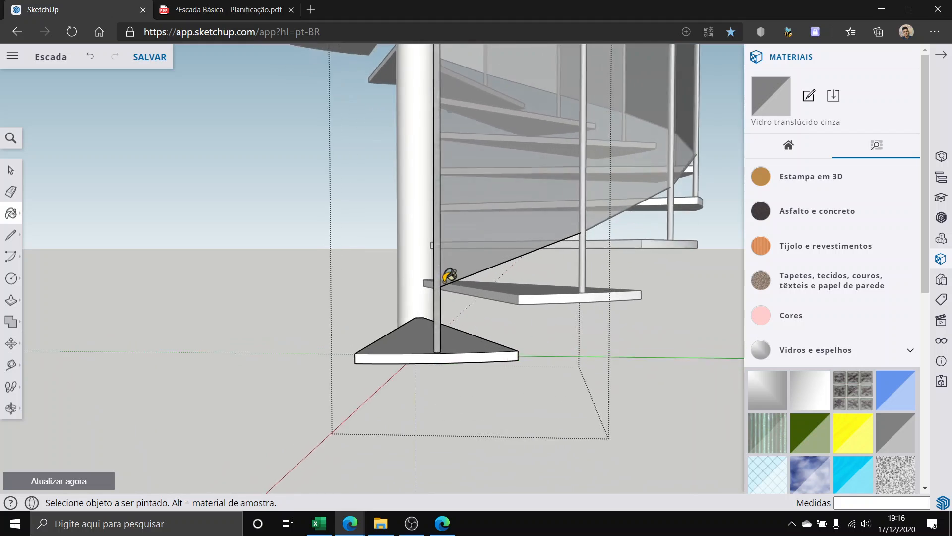
{"action": "mouse_move", "coordinate": [454, 274]}
{"action": "middle_mouse_down"}
{"action": "mouse_move", "coordinate": [198, 223]}
{"action": "mouse_move", "coordinate": [211, 148]}
{"action": "mouse_move", "coordinate": [622, 299]}
{"action": "middle_mouse_up"}
{"action": "scroll", "coordinate": [224, 231], "scroll_direction": "up", "scroll_amount": 5}
{"action": "left_click", "coordinate": [225, 232]}
{"action": "scroll", "coordinate": [585, 281], "scroll_direction": "down", "scroll_amount": 8}
{"action": "mouse_move", "coordinate": [494, 243]}
{"action": "middle_mouse_down"}
{"action": "mouse_move", "coordinate": [457, 325]}
{"action": "mouse_move", "coordinate": [391, 301]}
{"action": "middle_mouse_up"}
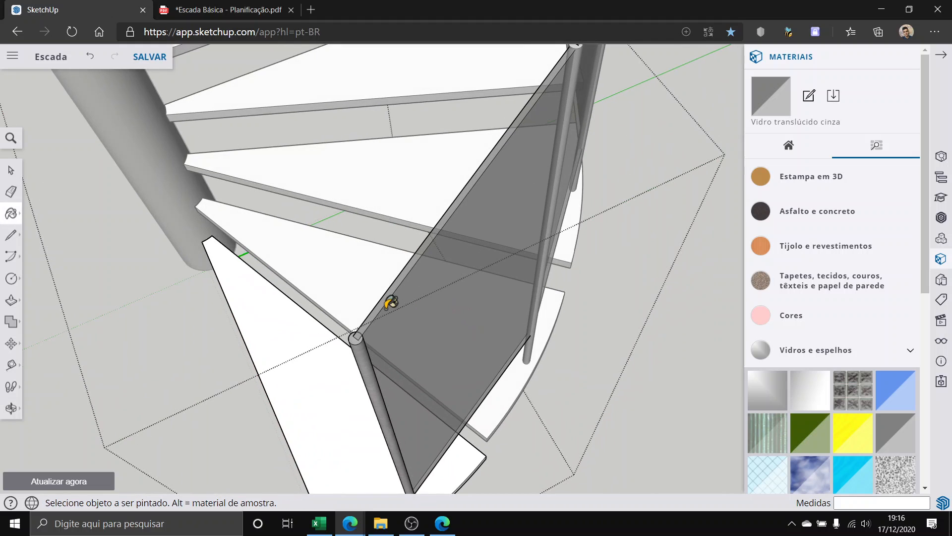
{"action": "scroll", "coordinate": [384, 303], "scroll_direction": "up", "scroll_amount": 2}
{"action": "scroll", "coordinate": [436, 317], "scroll_direction": "down", "scroll_amount": 3}
{"action": "scroll", "coordinate": [535, 406], "scroll_direction": "down", "scroll_amount": 3}
{"action": "middle_click_drag", "start_coordinate": [531, 397], "coordinate": [389, 245]}
Step: Paint the top face of the first tread with Folheado de madeira 01 from the Madeiras collection
{"action": "left_click", "coordinate": [870, 349]}
{"action": "scroll", "coordinate": [804, 302], "scroll_direction": "down", "scroll_amount": 5}
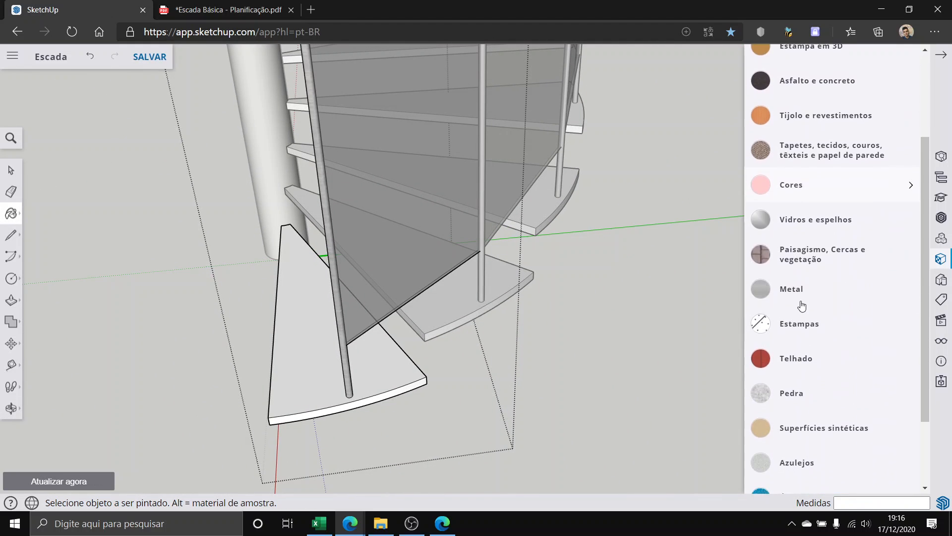
{"action": "left_click", "coordinate": [797, 466]}
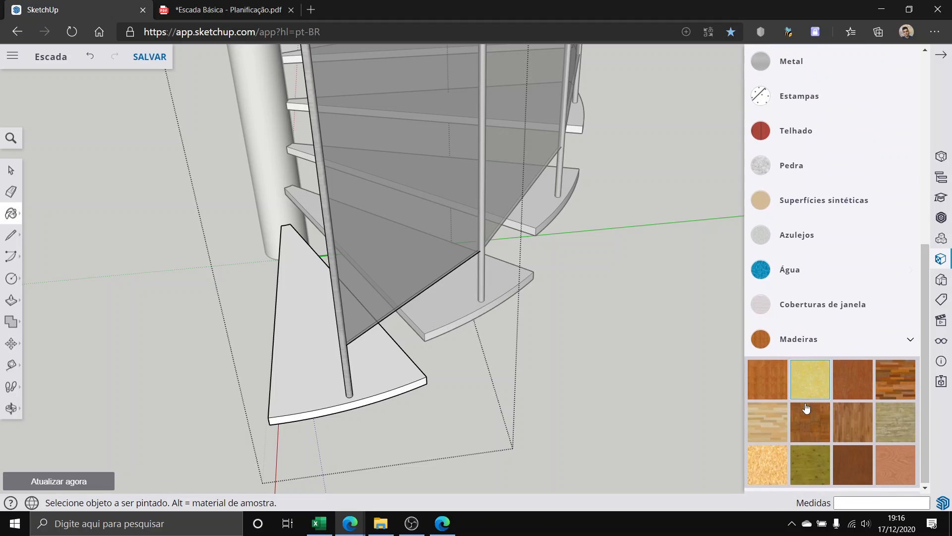
{"action": "scroll", "coordinate": [284, 397], "scroll_direction": "up", "scroll_amount": 4}
{"action": "left_click", "coordinate": [321, 399]}
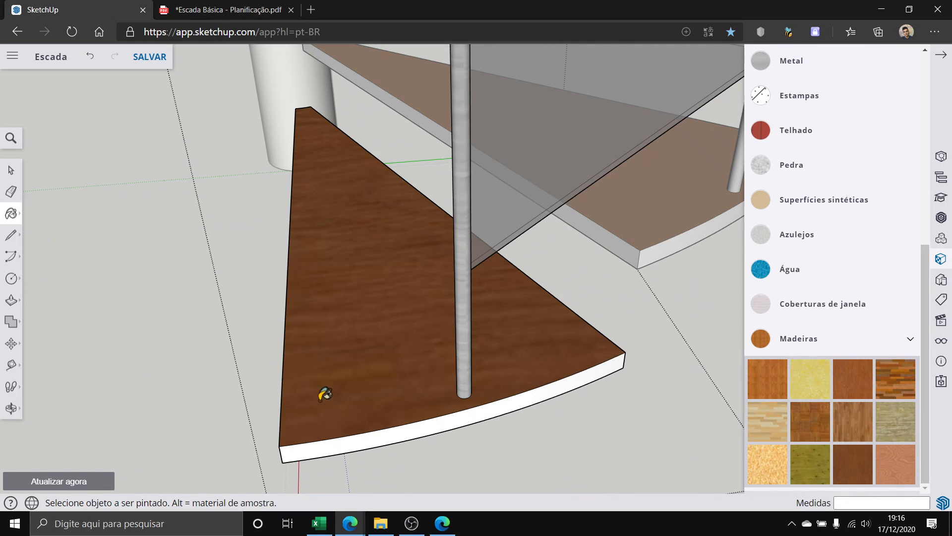
Step: Apply Folheado de madeira 01 to the first tread's side and curved outer edge faces, and finish editing the step component
{"action": "middle_click_drag", "start_coordinate": [333, 409], "coordinate": [372, 266]}
{"action": "left_click", "coordinate": [376, 259]}
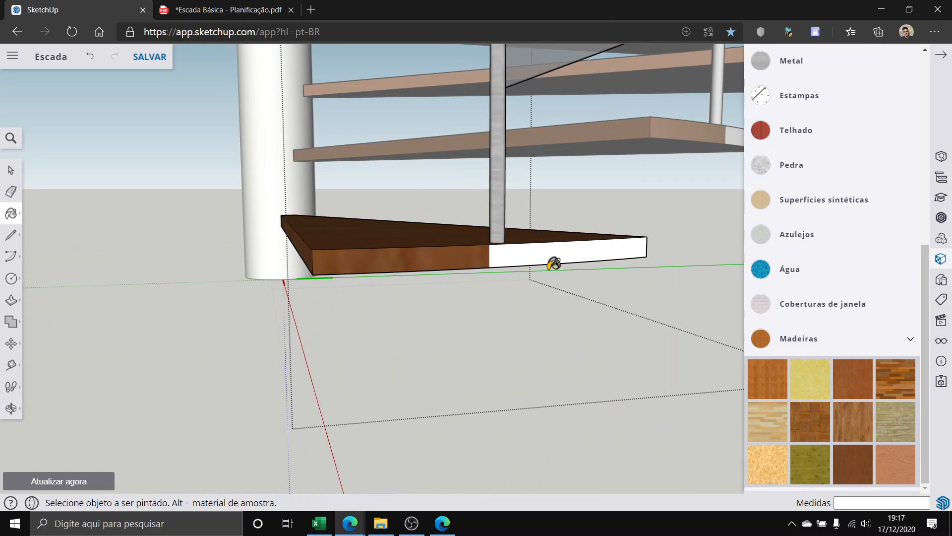
{"action": "left_click", "coordinate": [540, 251]}
{"action": "mouse_move", "coordinate": [591, 287]}
{"action": "middle_mouse_down"}
{"action": "mouse_move", "coordinate": [248, 305]}
{"action": "mouse_move", "coordinate": [266, 199]}
{"action": "mouse_move", "coordinate": [778, 243]}
{"action": "mouse_move", "coordinate": [567, 329]}
{"action": "mouse_move", "coordinate": [400, 285]}
{"action": "mouse_move", "coordinate": [409, 304]}
{"action": "middle_mouse_up"}
{"action": "left_click", "coordinate": [251, 194]}
{"action": "left_click", "coordinate": [246, 195]}
{"action": "left_click", "coordinate": [11, 170]}
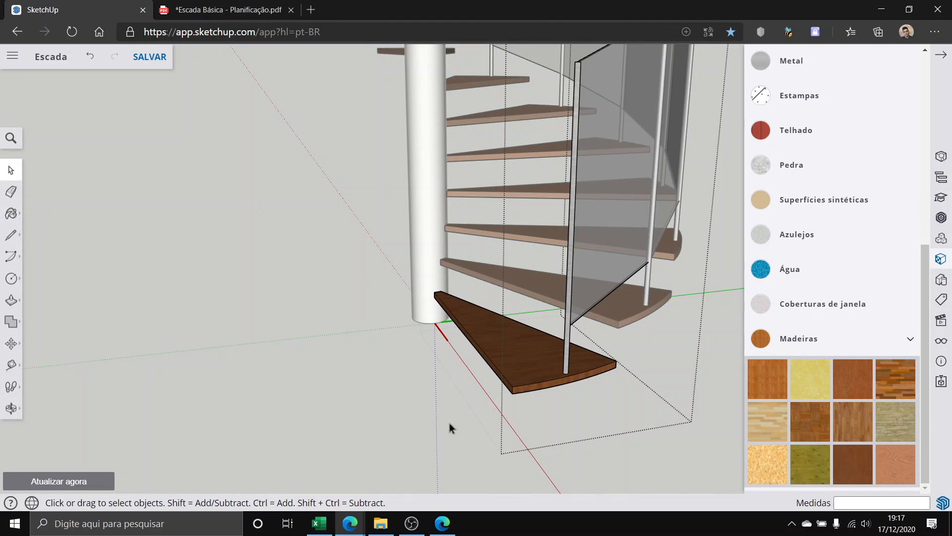
{"action": "left_click", "coordinate": [245, 283]}
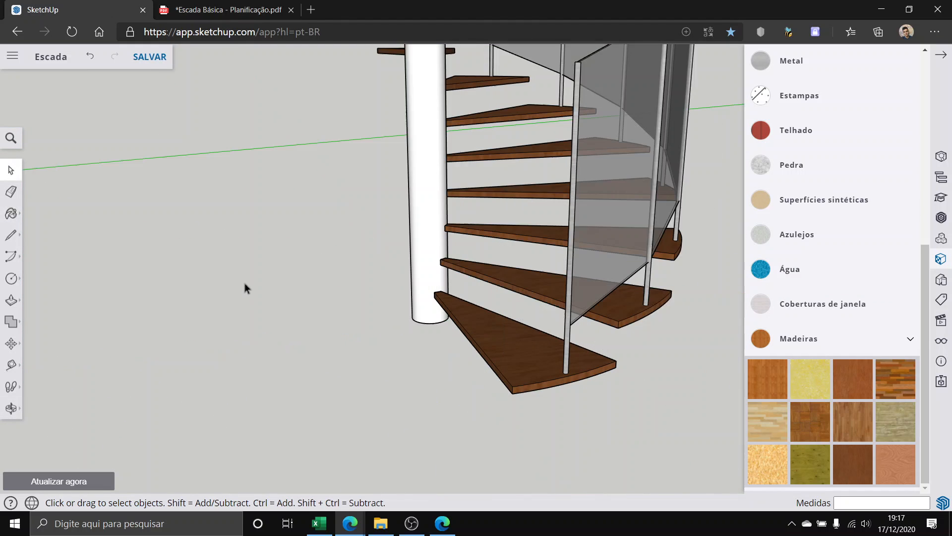
Step: Paint the central column's side surface and bottom face with Alumínio from the Metal collection
{"action": "left_click", "coordinate": [783, 340]}
{"action": "scroll", "coordinate": [792, 397], "scroll_direction": "up", "scroll_amount": 5}
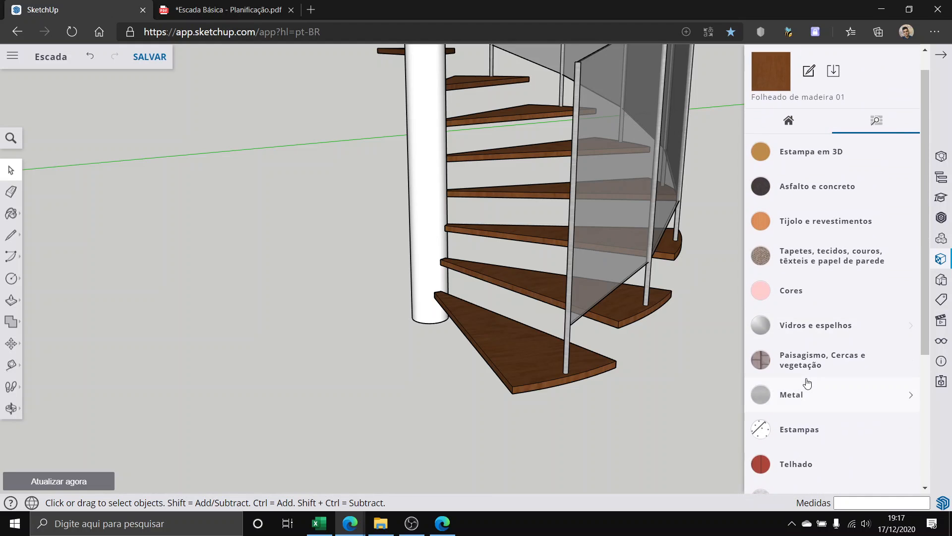
{"action": "left_click", "coordinate": [794, 394]}
{"action": "left_click", "coordinate": [414, 262]}
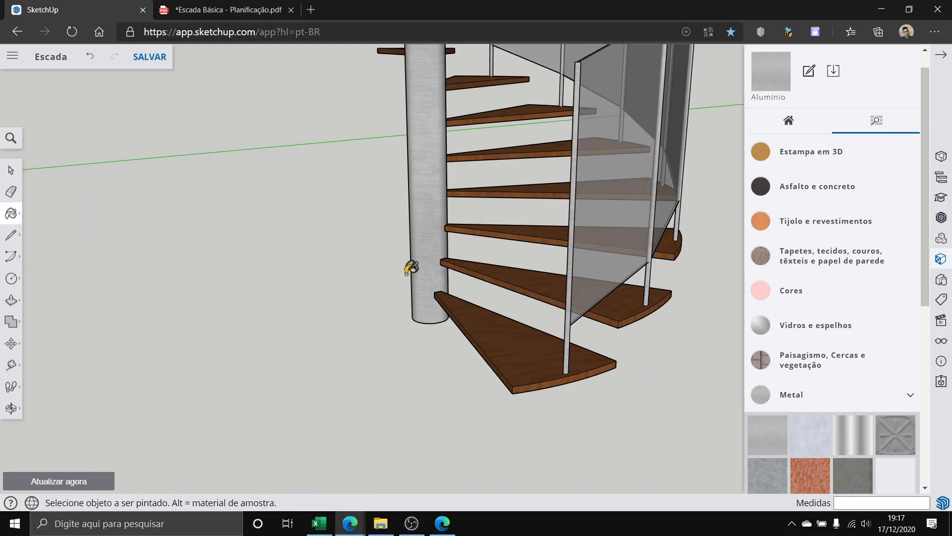
{"action": "scroll", "coordinate": [427, 314], "scroll_direction": "up", "scroll_amount": 5}
{"action": "mouse_move", "coordinate": [427, 315]}
{"action": "middle_mouse_down"}
{"action": "mouse_move", "coordinate": [445, 81]}
{"action": "mouse_move", "coordinate": [469, 332]}
{"action": "middle_mouse_up"}
{"action": "left_click", "coordinate": [464, 339]}
{"action": "scroll", "coordinate": [461, 179], "scroll_direction": "down", "scroll_amount": 7}
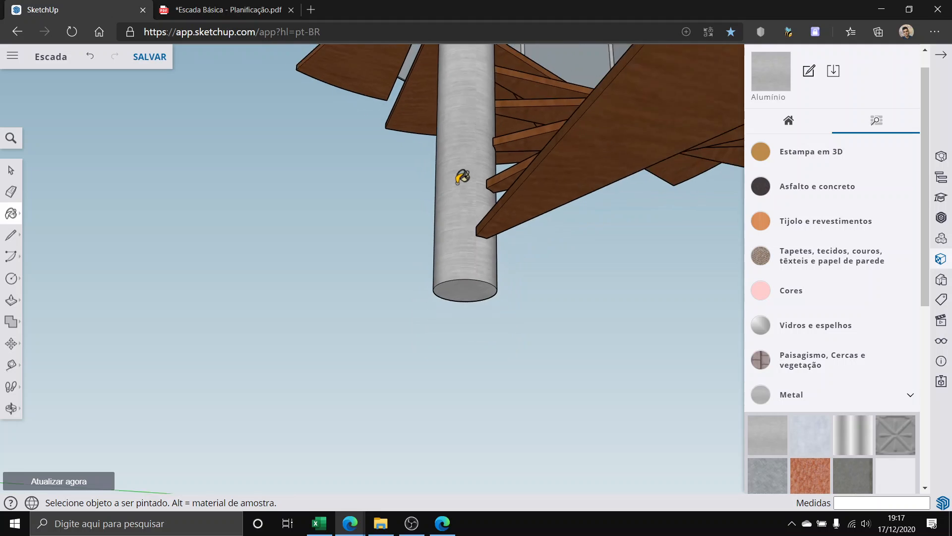
Step: Paint the top face of the central column with Alumínio
{"action": "middle_click_drag", "start_coordinate": [467, 124], "coordinate": [549, 400]}
{"action": "scroll", "coordinate": [504, 145], "scroll_direction": "down", "scroll_amount": 7}
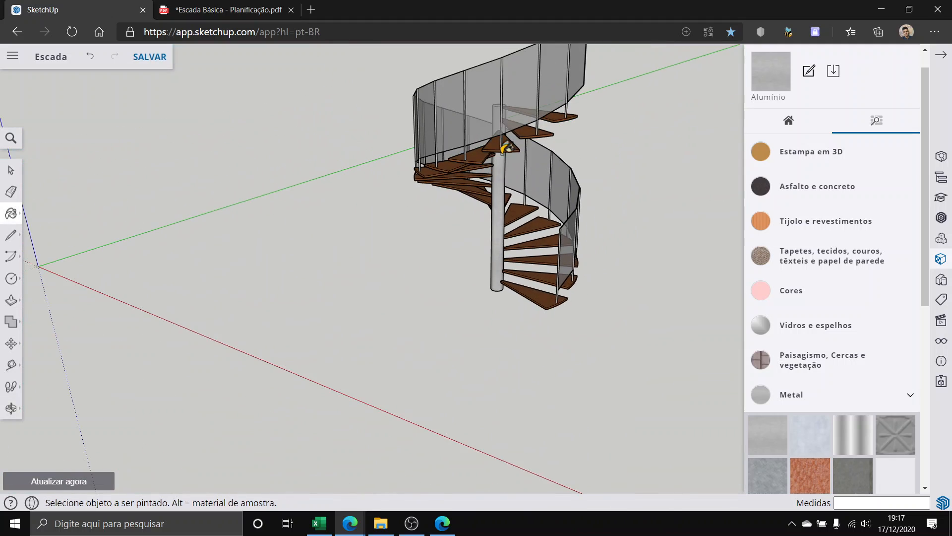
{"action": "middle_click_drag", "start_coordinate": [491, 93], "coordinate": [500, 149]}
{"action": "scroll", "coordinate": [499, 119], "scroll_direction": "up", "scroll_amount": 4}
{"action": "scroll", "coordinate": [500, 165], "scroll_direction": "up", "scroll_amount": 3}
{"action": "left_click", "coordinate": [502, 156]}
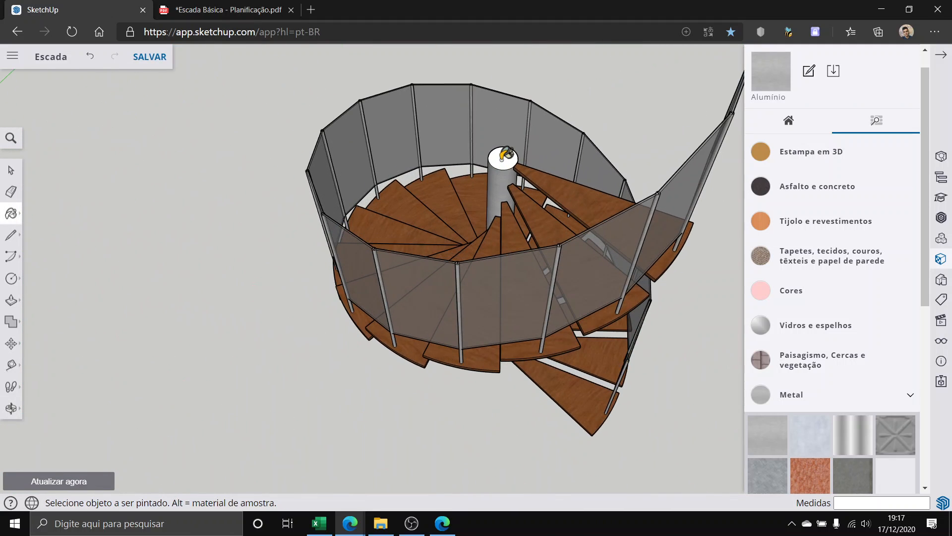
Step: Examine the painted staircase from several angles, especially where the last glass panel extends beyond the top tread
{"action": "scroll", "coordinate": [379, 278], "scroll_direction": "down", "scroll_amount": 8}
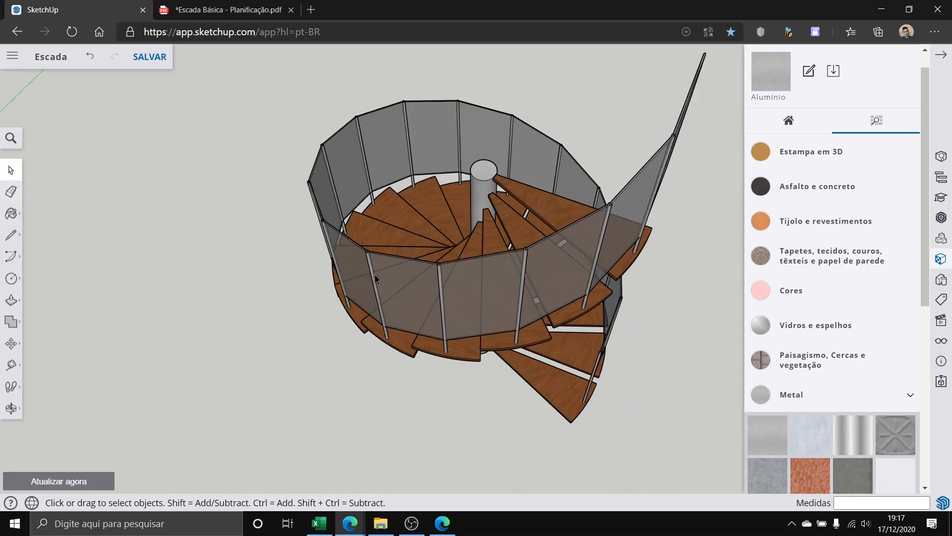
{"action": "middle_click_drag", "start_coordinate": [422, 277], "coordinate": [412, 207]}
{"action": "scroll", "coordinate": [414, 210], "scroll_direction": "up", "scroll_amount": 4}
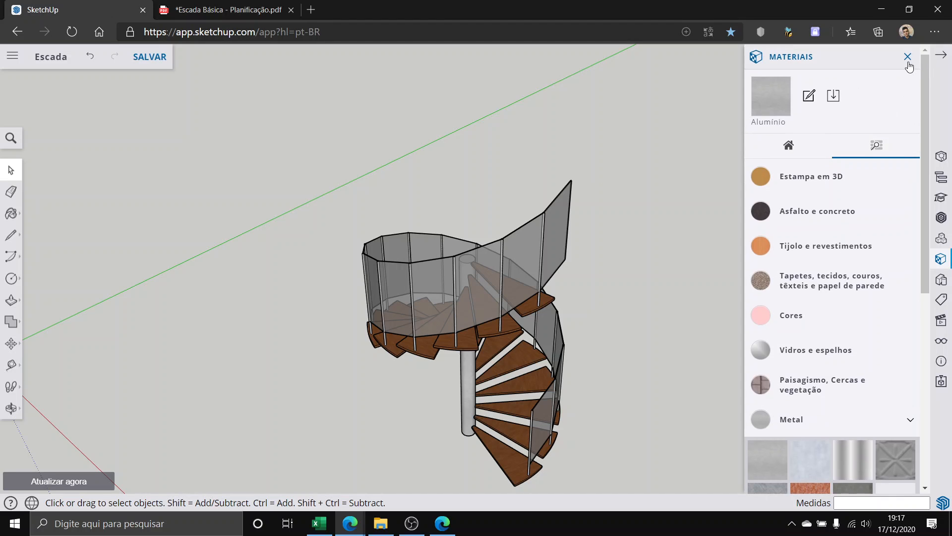
{"action": "left_click", "coordinate": [909, 61]}
{"action": "middle_click_drag", "start_coordinate": [597, 292], "coordinate": [343, 130]}
{"action": "scroll", "coordinate": [365, 87], "scroll_direction": "up", "scroll_amount": 3}
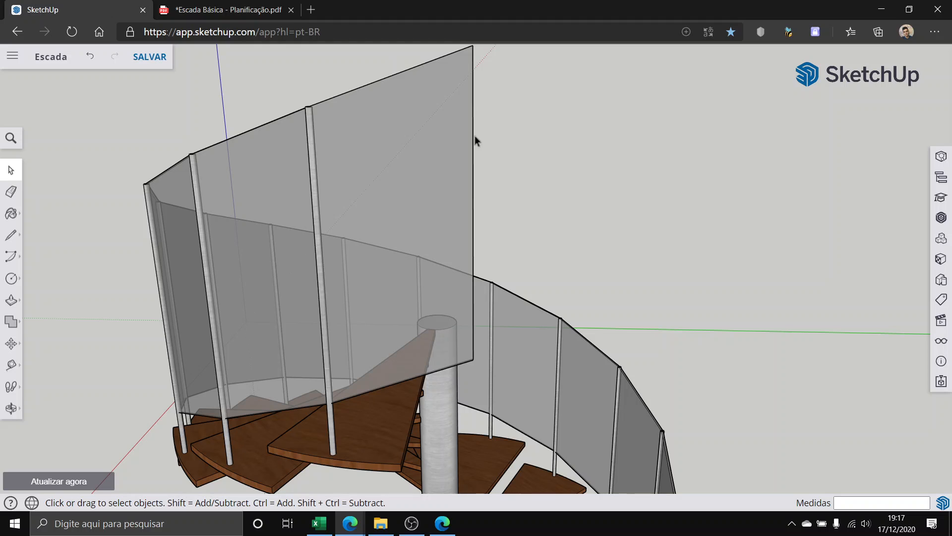
{"action": "middle_click_drag", "start_coordinate": [475, 140], "coordinate": [585, 55]}
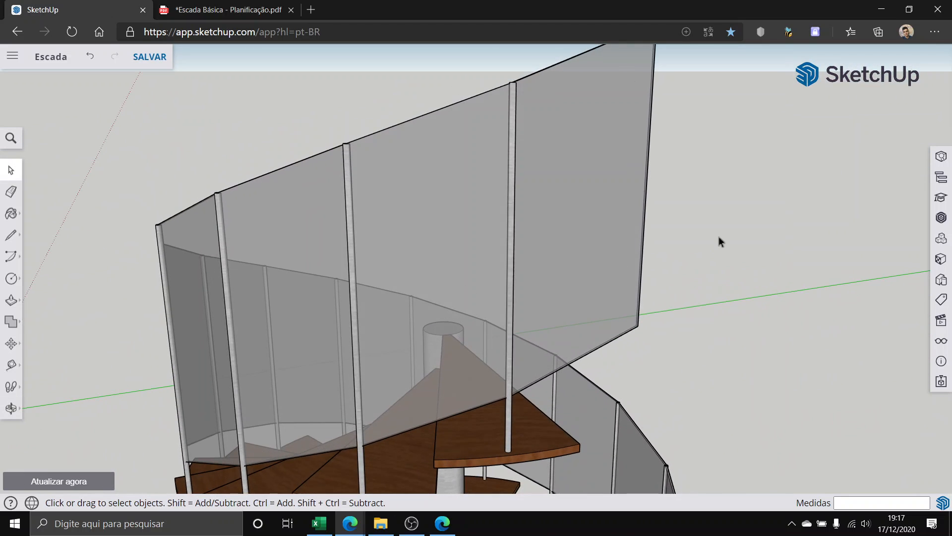
{"action": "scroll", "coordinate": [559, 341], "scroll_direction": "down", "scroll_amount": 5}
{"action": "scroll", "coordinate": [540, 394], "scroll_direction": "up", "scroll_amount": 6}
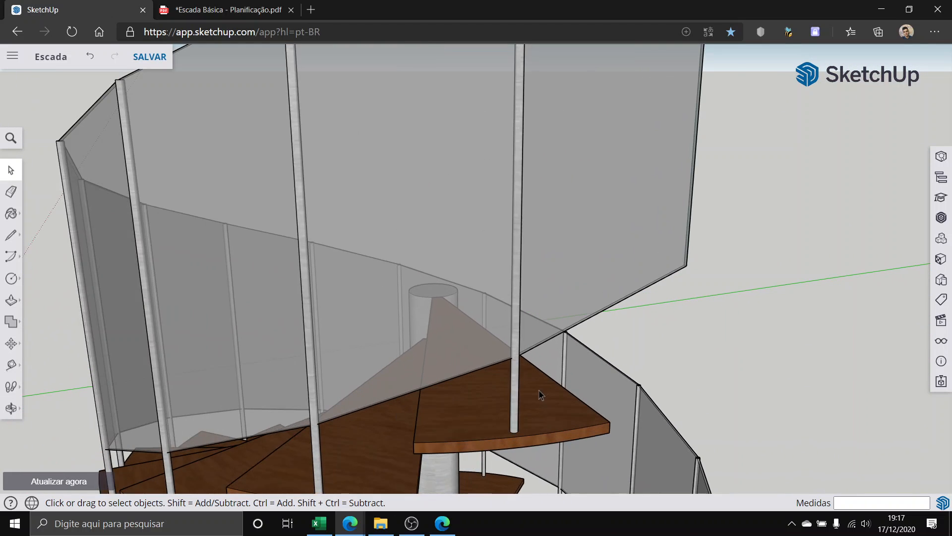
{"action": "scroll", "coordinate": [540, 394], "scroll_direction": "down", "scroll_amount": 8}
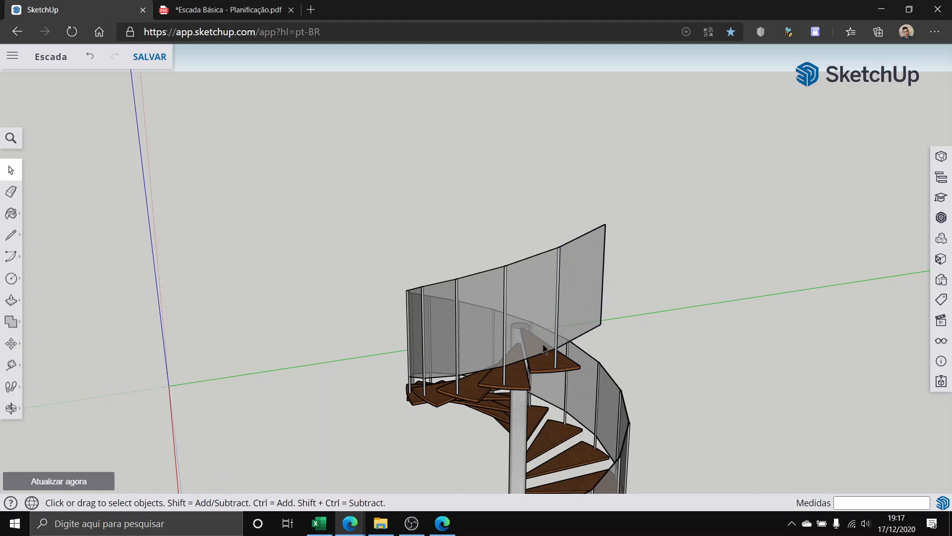
{"action": "scroll", "coordinate": [561, 387], "scroll_direction": "up", "scroll_amount": 3}
{"action": "scroll", "coordinate": [719, 318], "scroll_direction": "down", "scroll_amount": 3}
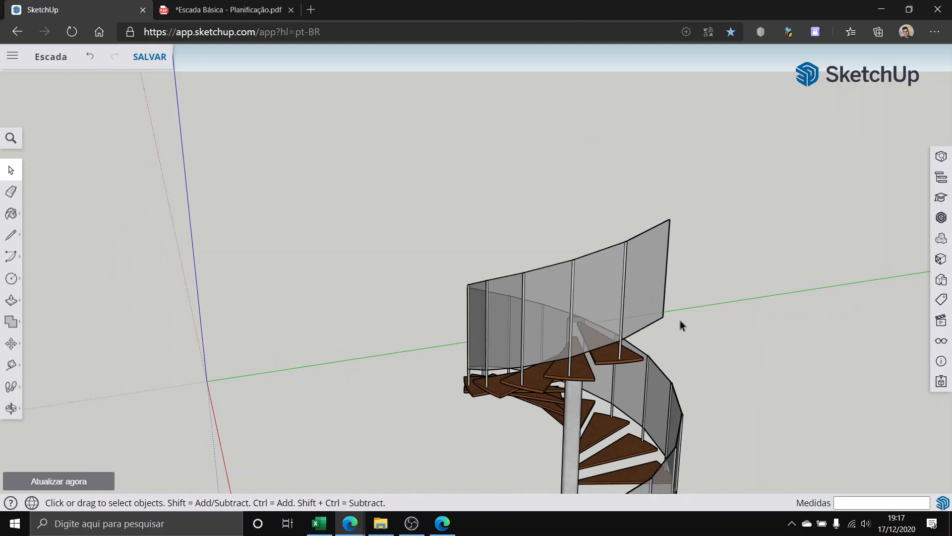
{"action": "middle_click_drag", "start_coordinate": [682, 323], "coordinate": [528, 383]}
{"action": "scroll", "coordinate": [529, 378], "scroll_direction": "up", "scroll_amount": 4}
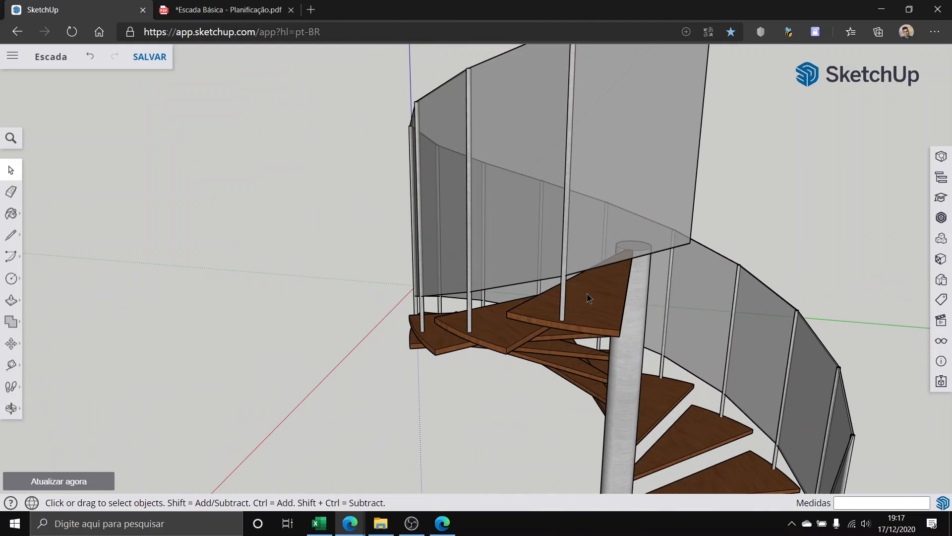
Step: Try deleting the glass panel inside the top step's component, undo the deletion and leave the component
{"action": "double_click", "coordinate": [587, 295]}
{"action": "middle_click_drag", "start_coordinate": [636, 259], "coordinate": [725, 302]}
{"action": "left_click", "coordinate": [692, 168]}
{"action": "key", "text": "Delete"}
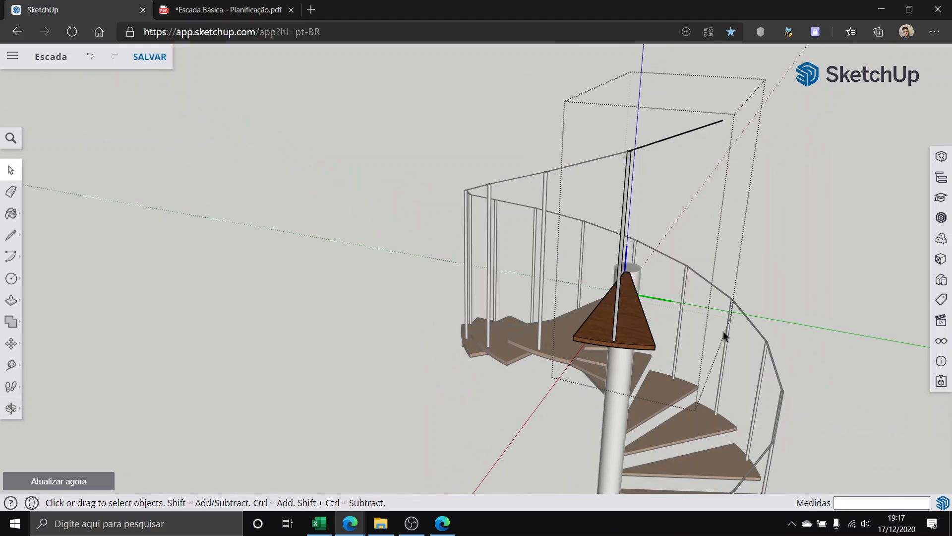
{"action": "key", "text": "ctrl+z"}
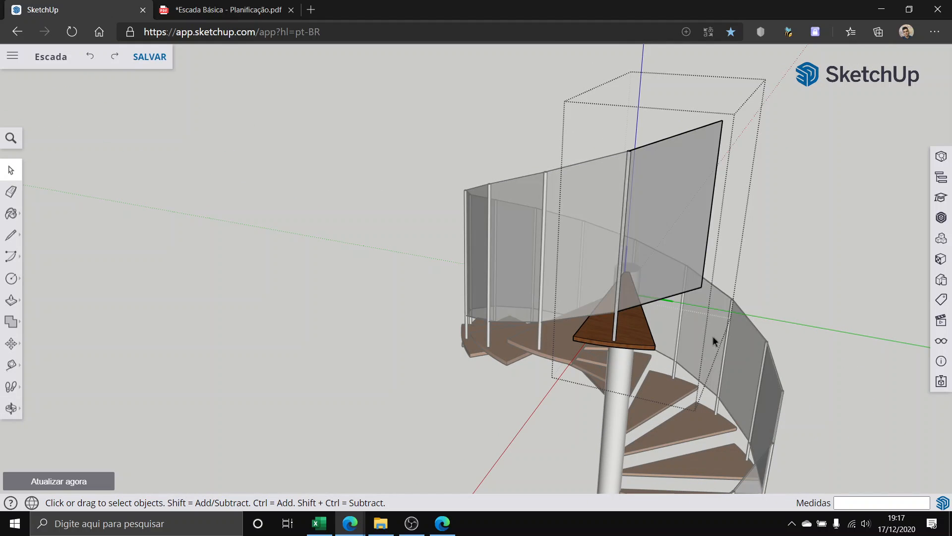
{"action": "left_click", "coordinate": [76, 186]}
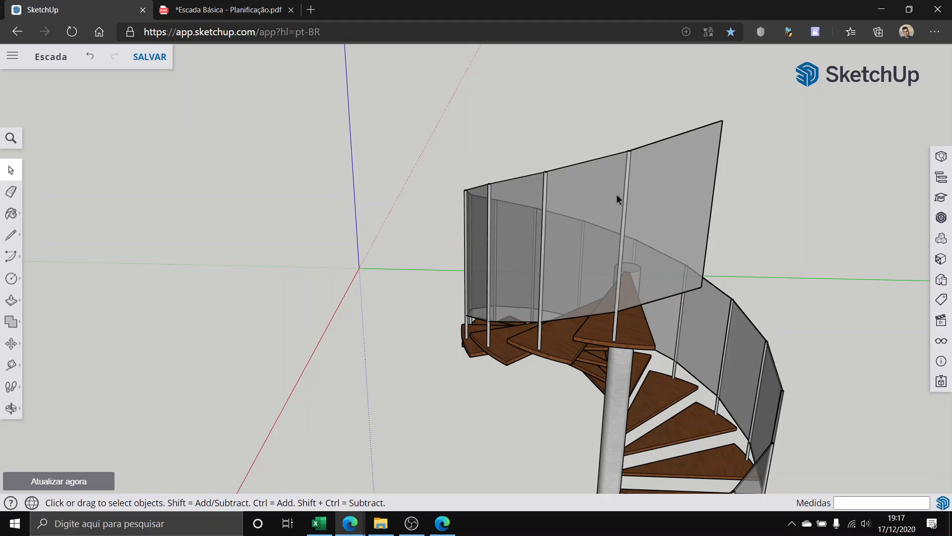
Step: Make the topmost step component unique so it can be edited separately from the other steps
{"action": "scroll", "coordinate": [714, 223], "scroll_direction": "down", "scroll_amount": 4}
{"action": "scroll", "coordinate": [692, 317], "scroll_direction": "up", "scroll_amount": 3}
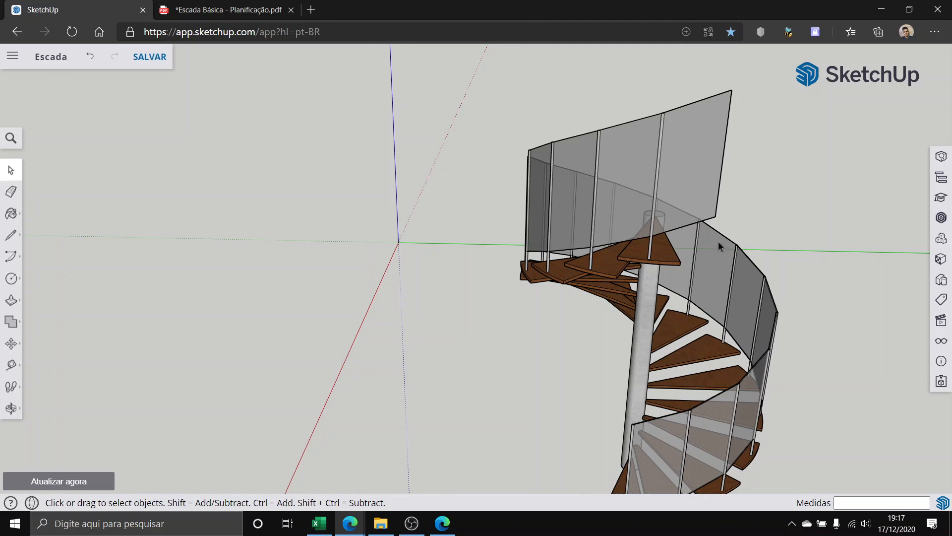
{"action": "scroll", "coordinate": [631, 311], "scroll_direction": "down", "scroll_amount": 3}
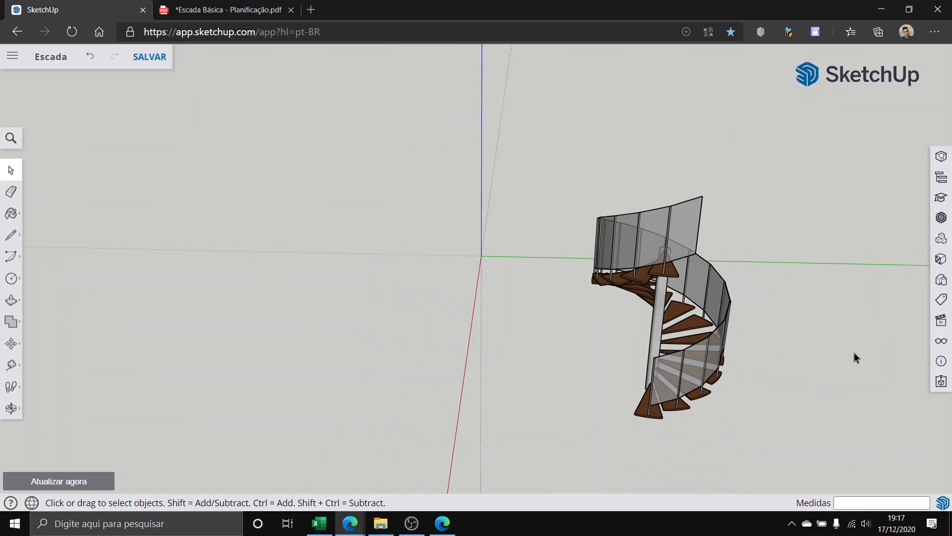
{"action": "scroll", "coordinate": [864, 356], "scroll_direction": "up", "scroll_amount": 3}
{"action": "scroll", "coordinate": [542, 141], "scroll_direction": "up", "scroll_amount": 4}
{"action": "middle_click_drag", "start_coordinate": [527, 199], "coordinate": [551, 262]}
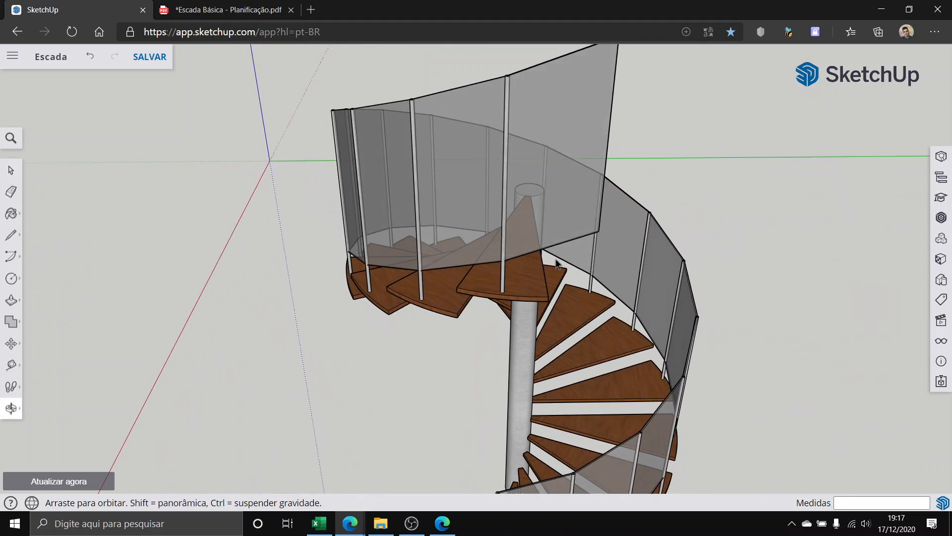
{"action": "scroll", "coordinate": [556, 266], "scroll_direction": "up", "scroll_amount": 3}
{"action": "left_click", "coordinate": [505, 265]}
{"action": "scroll", "coordinate": [505, 265], "scroll_direction": "down", "scroll_amount": 4}
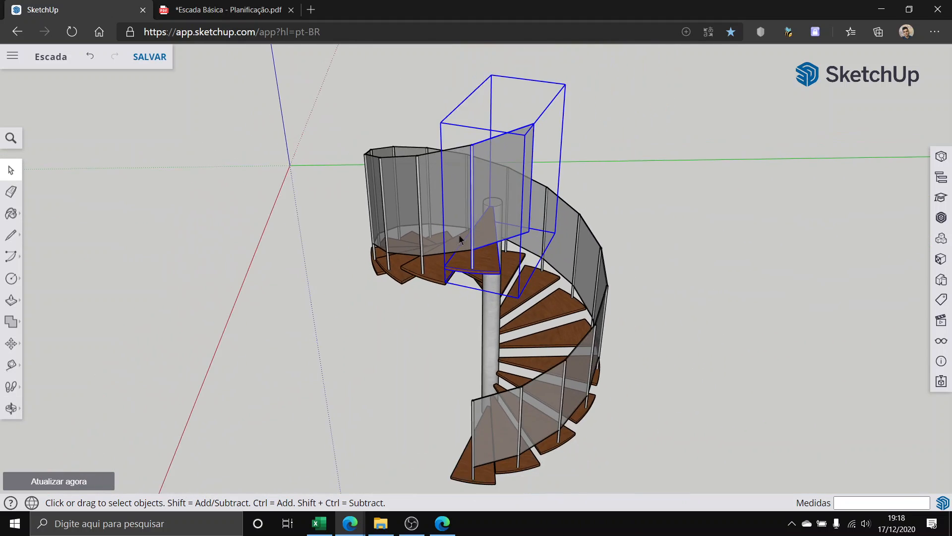
{"action": "scroll", "coordinate": [456, 199], "scroll_direction": "up", "scroll_amount": 4}
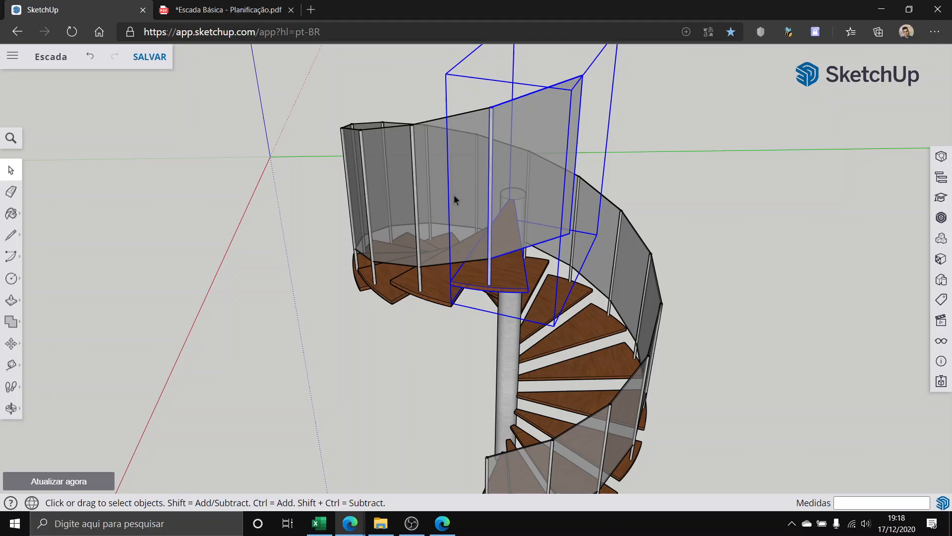
{"action": "right_click", "coordinate": [513, 141]}
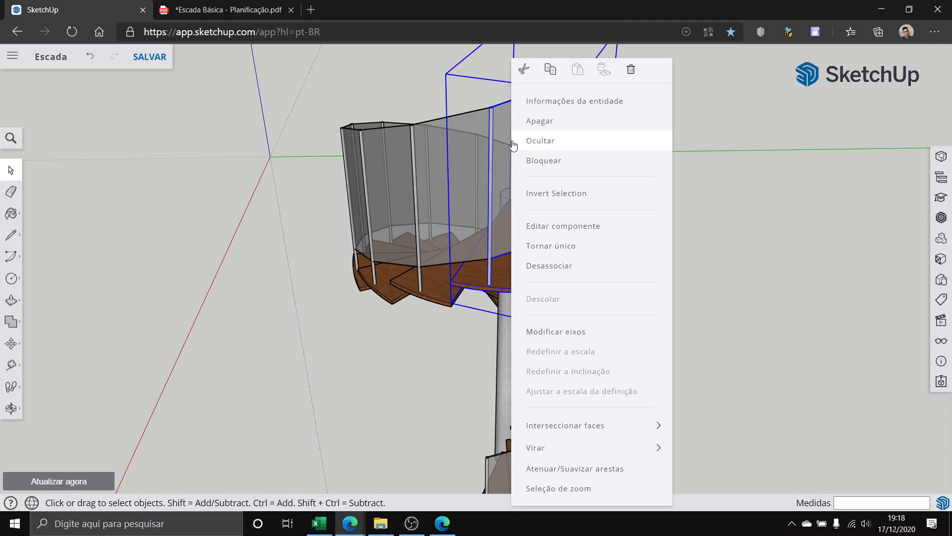
{"action": "left_click", "coordinate": [601, 250]}
Step: Check the model's component list for the separate definition of the top step
{"action": "scroll", "coordinate": [366, 272], "scroll_direction": "up", "scroll_amount": 2}
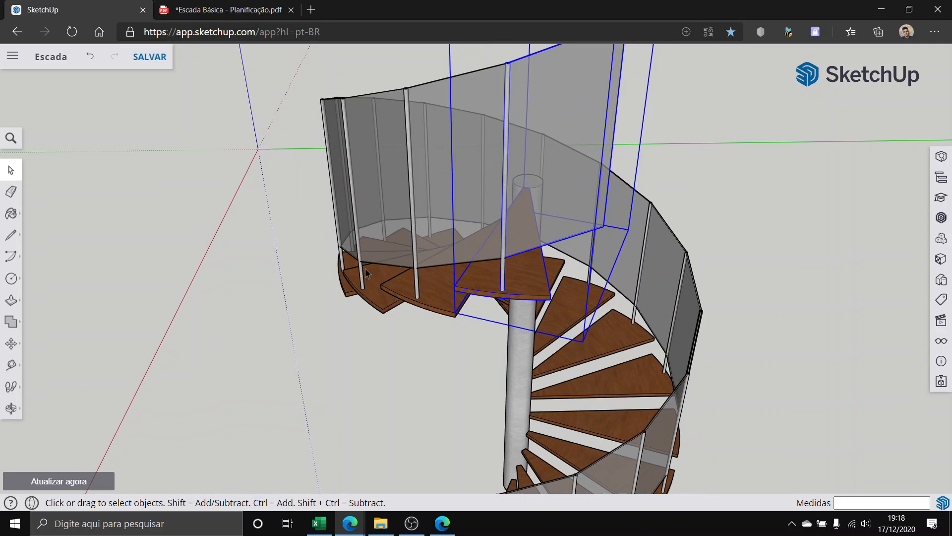
{"action": "scroll", "coordinate": [366, 271], "scroll_direction": "up", "scroll_amount": 1}
{"action": "scroll", "coordinate": [366, 271], "scroll_direction": "down", "scroll_amount": 2}
{"action": "scroll", "coordinate": [376, 263], "scroll_direction": "up", "scroll_amount": 2}
{"action": "scroll", "coordinate": [427, 226], "scroll_direction": "down", "scroll_amount": 3}
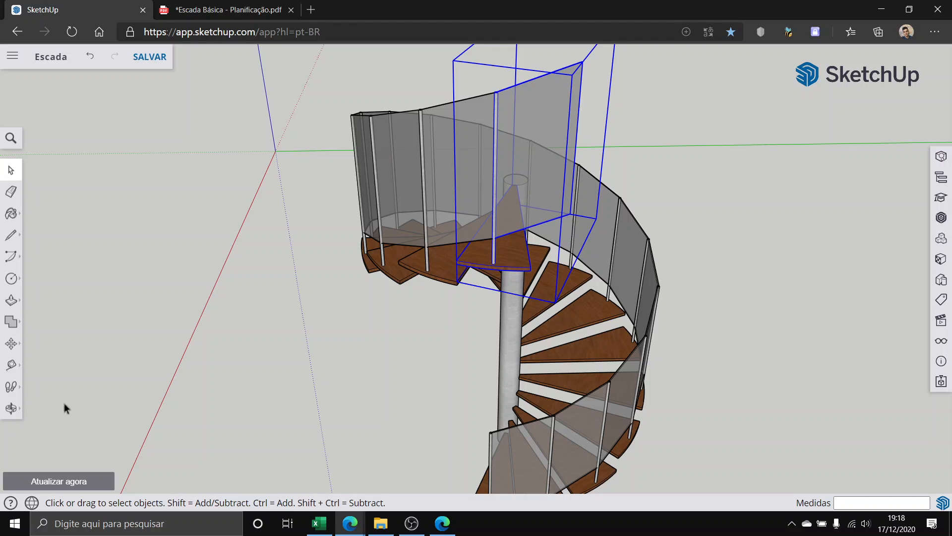
{"action": "left_click", "coordinate": [940, 238]}
{"action": "left_click", "coordinate": [791, 86]}
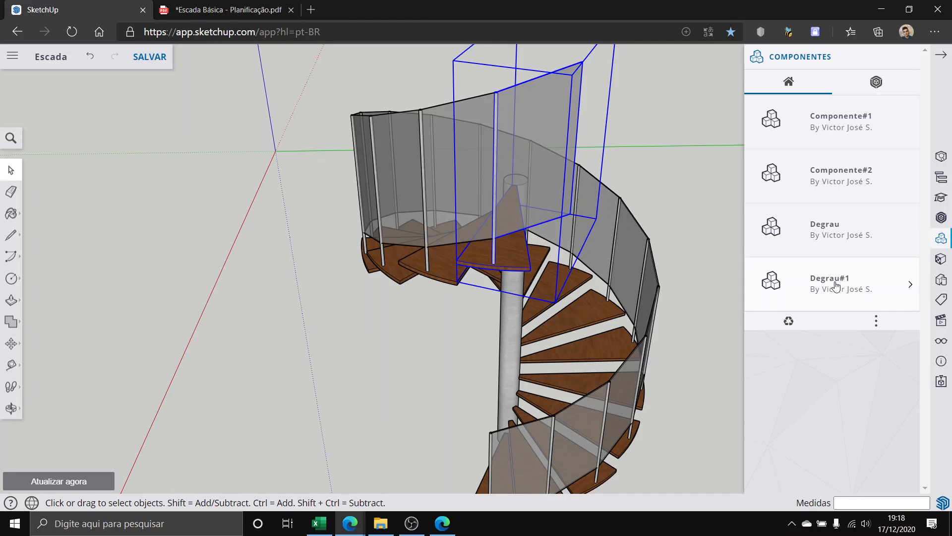
{"action": "left_click", "coordinate": [911, 57]}
{"action": "scroll", "coordinate": [808, 120], "scroll_direction": "up", "scroll_amount": 2}
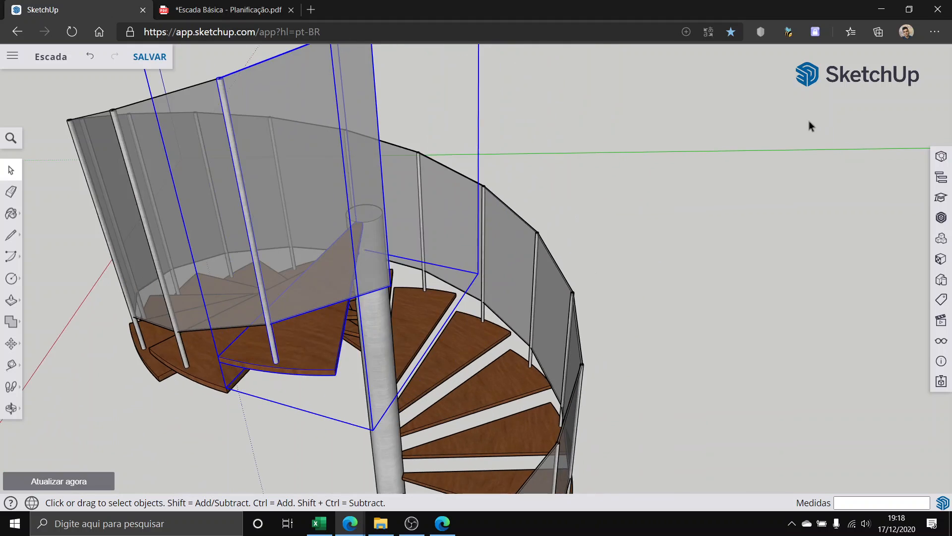
Step: Delete the overhanging glass panel inside the unique top step's component, keeping its tread and post, and leave the component
{"action": "scroll", "coordinate": [542, 126], "scroll_direction": "down", "scroll_amount": 4}
{"action": "scroll", "coordinate": [532, 127], "scroll_direction": "up", "scroll_amount": 4}
{"action": "scroll", "coordinate": [532, 127], "scroll_direction": "down", "scroll_amount": 1}
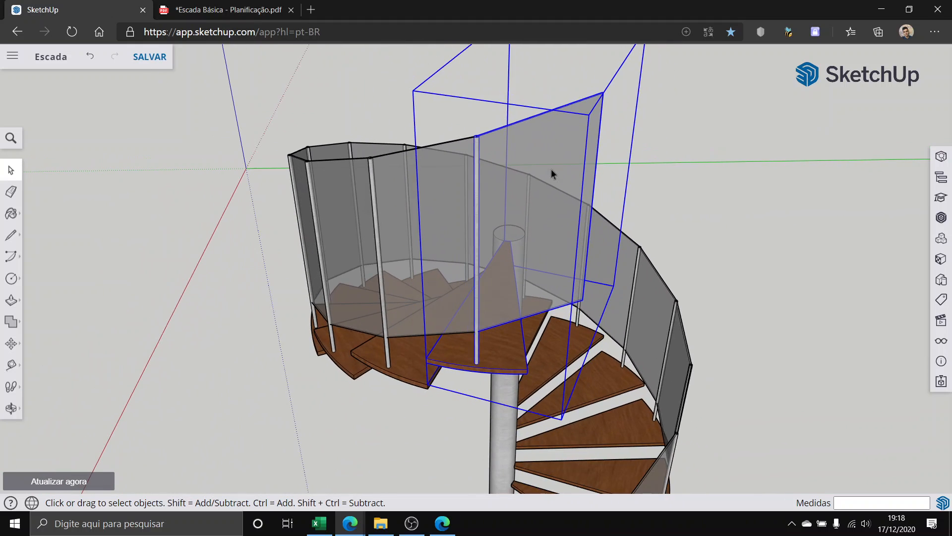
{"action": "double_click", "coordinate": [538, 173]}
{"action": "middle_click_drag", "start_coordinate": [273, 329], "coordinate": [709, 228]}
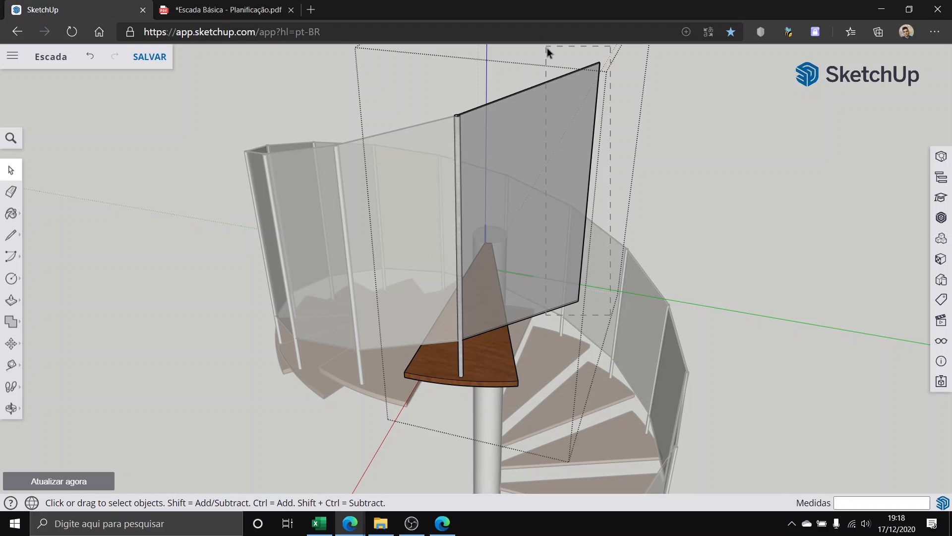
{"action": "key", "text": "ctrl+a"}
{"action": "key", "text": "Delete"}
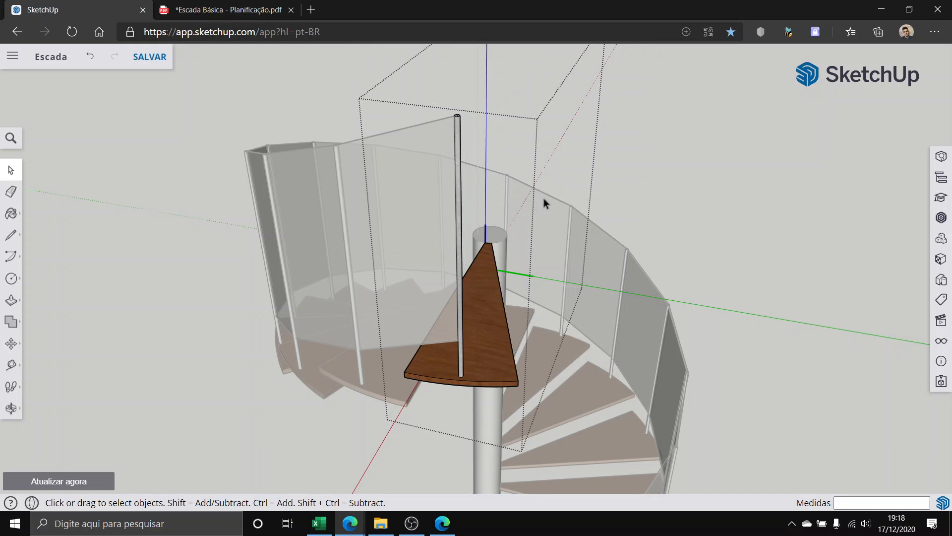
{"action": "middle_click_drag", "start_coordinate": [543, 198], "coordinate": [492, 219]}
{"action": "scroll", "coordinate": [484, 259], "scroll_direction": "up", "scroll_amount": 10}
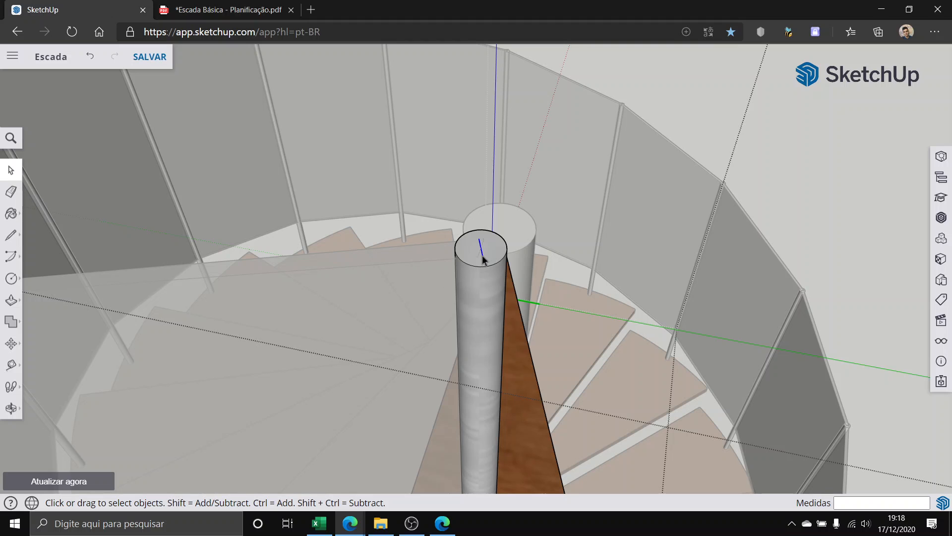
{"action": "scroll", "coordinate": [446, 302], "scroll_direction": "down", "scroll_amount": 2}
{"action": "scroll", "coordinate": [446, 303], "scroll_direction": "down", "scroll_amount": 8}
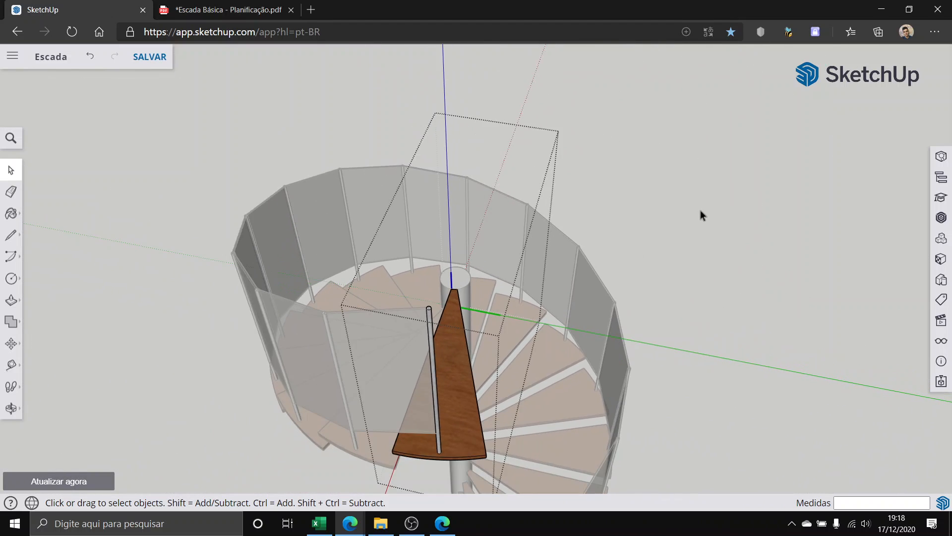
{"action": "middle_click_drag", "start_coordinate": [700, 210], "coordinate": [466, 244]}
{"action": "scroll", "coordinate": [466, 246], "scroll_direction": "down", "scroll_amount": 6}
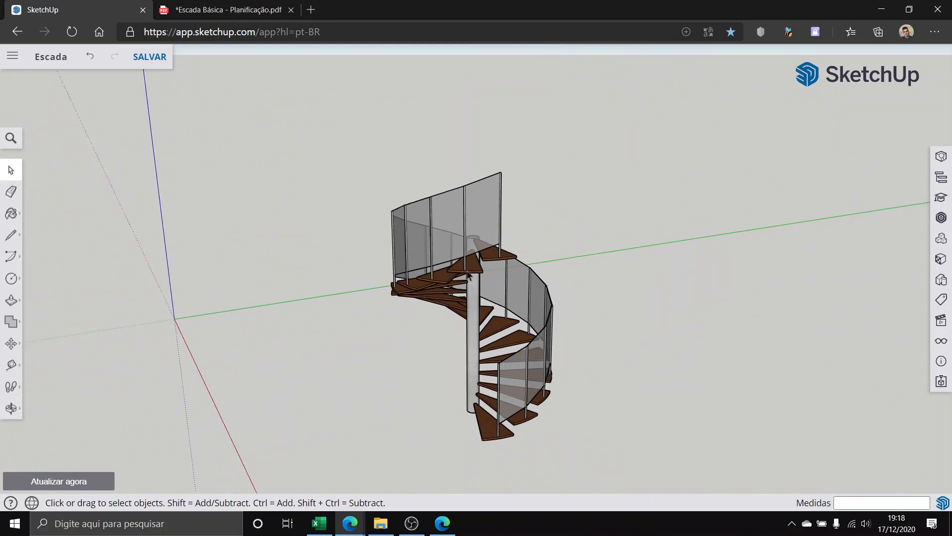
Step: Examine the finished spiral staircase from below and from several sides, including its treads, column, posts and glass panels
{"action": "middle_click_drag", "start_coordinate": [471, 288], "coordinate": [687, 45]}
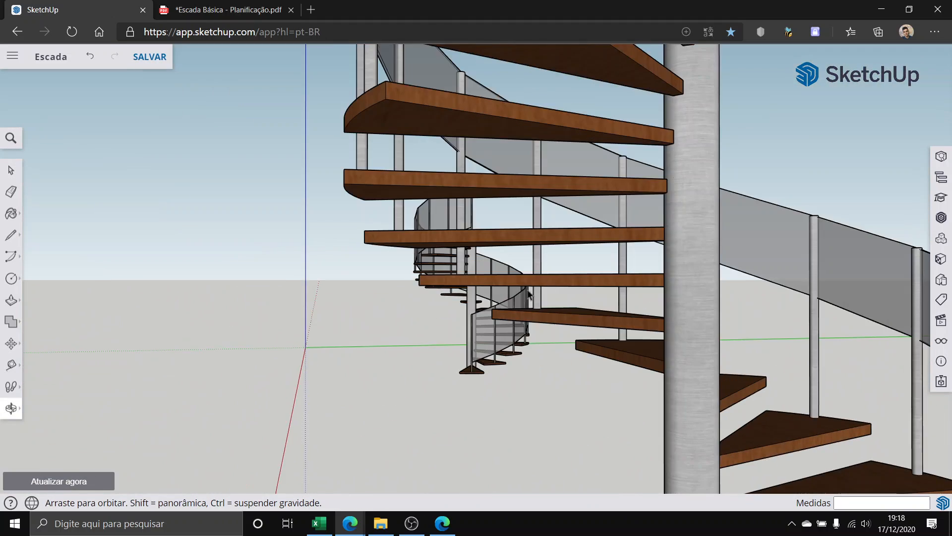
{"action": "scroll", "coordinate": [408, 377], "scroll_direction": "up", "scroll_amount": 5}
{"action": "middle_click_drag", "start_coordinate": [408, 376], "coordinate": [762, 387]}
{"action": "scroll", "coordinate": [627, 379], "scroll_direction": "down", "scroll_amount": 3}
{"action": "middle_click_drag", "start_coordinate": [573, 436], "coordinate": [711, 448]}
{"action": "scroll", "coordinate": [429, 342], "scroll_direction": "down", "scroll_amount": 4}
{"action": "scroll", "coordinate": [493, 353], "scroll_direction": "up", "scroll_amount": 5}
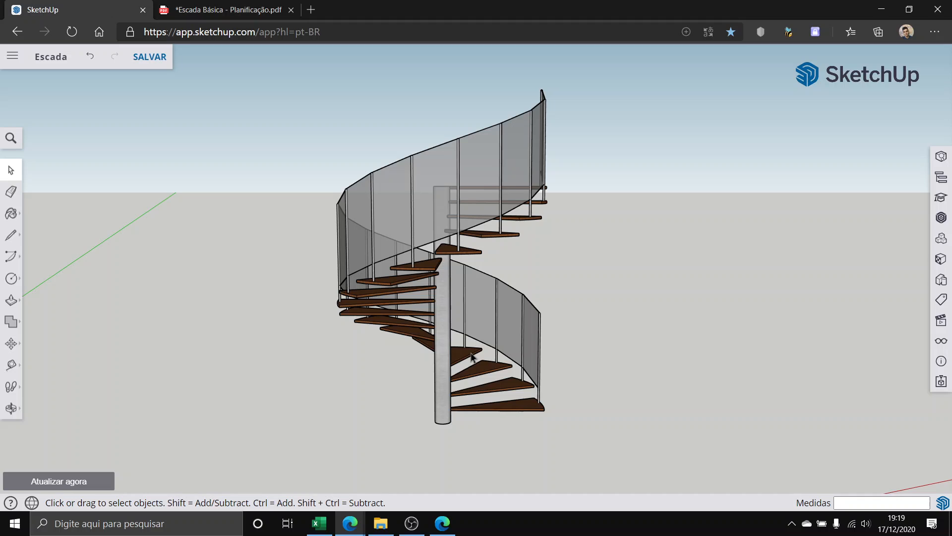
Step: Save the Escada model with the finished spiral staircase
{"action": "scroll", "coordinate": [347, 400], "scroll_direction": "down", "scroll_amount": 5}
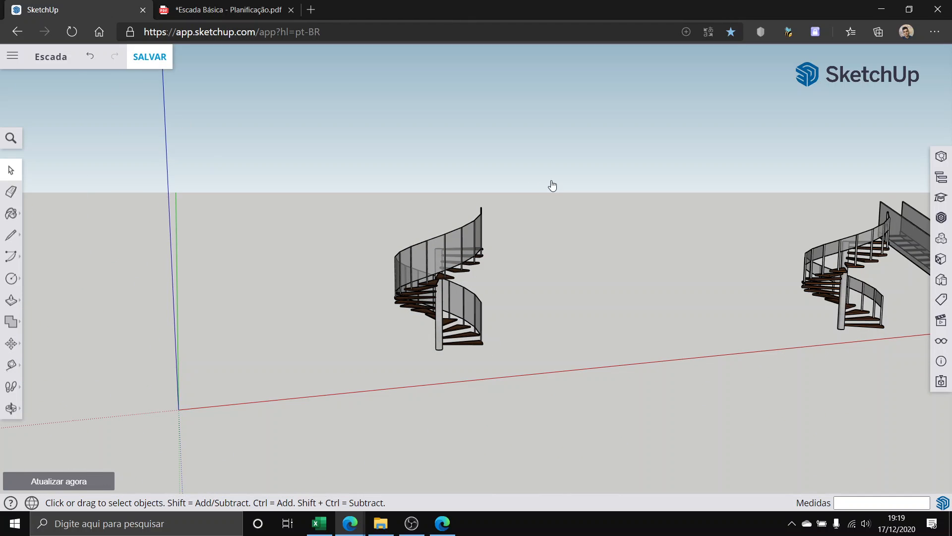
{"action": "middle_click_drag", "start_coordinate": [578, 359], "coordinate": [501, 410]}
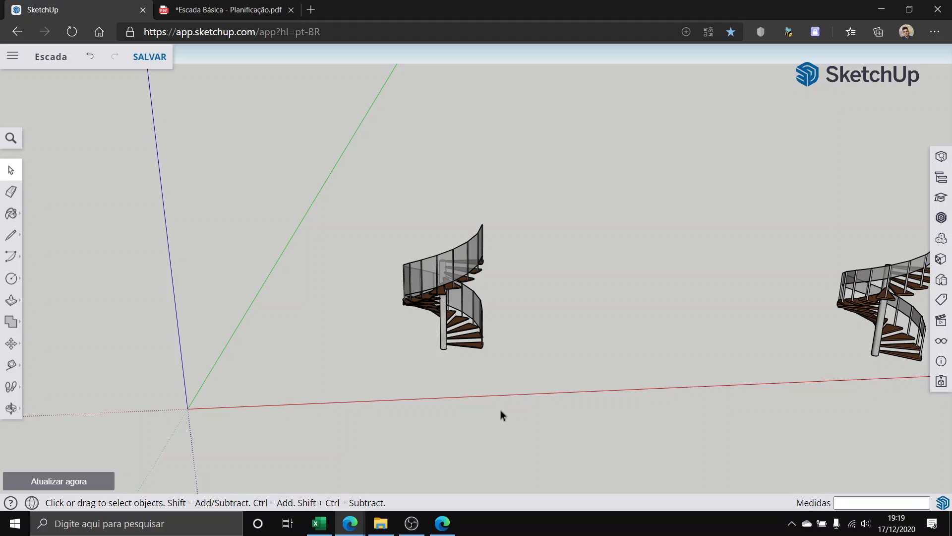
{"action": "key", "text": "ctrl+s"}
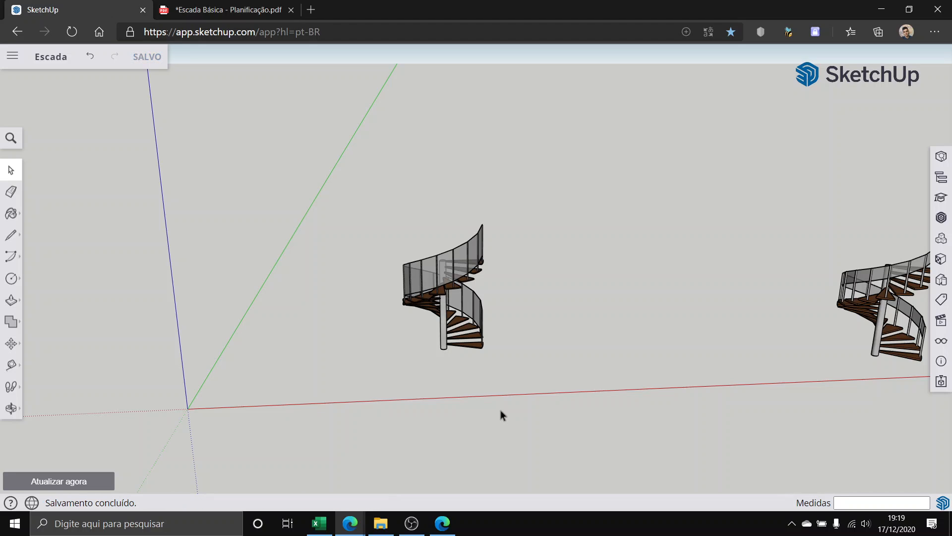